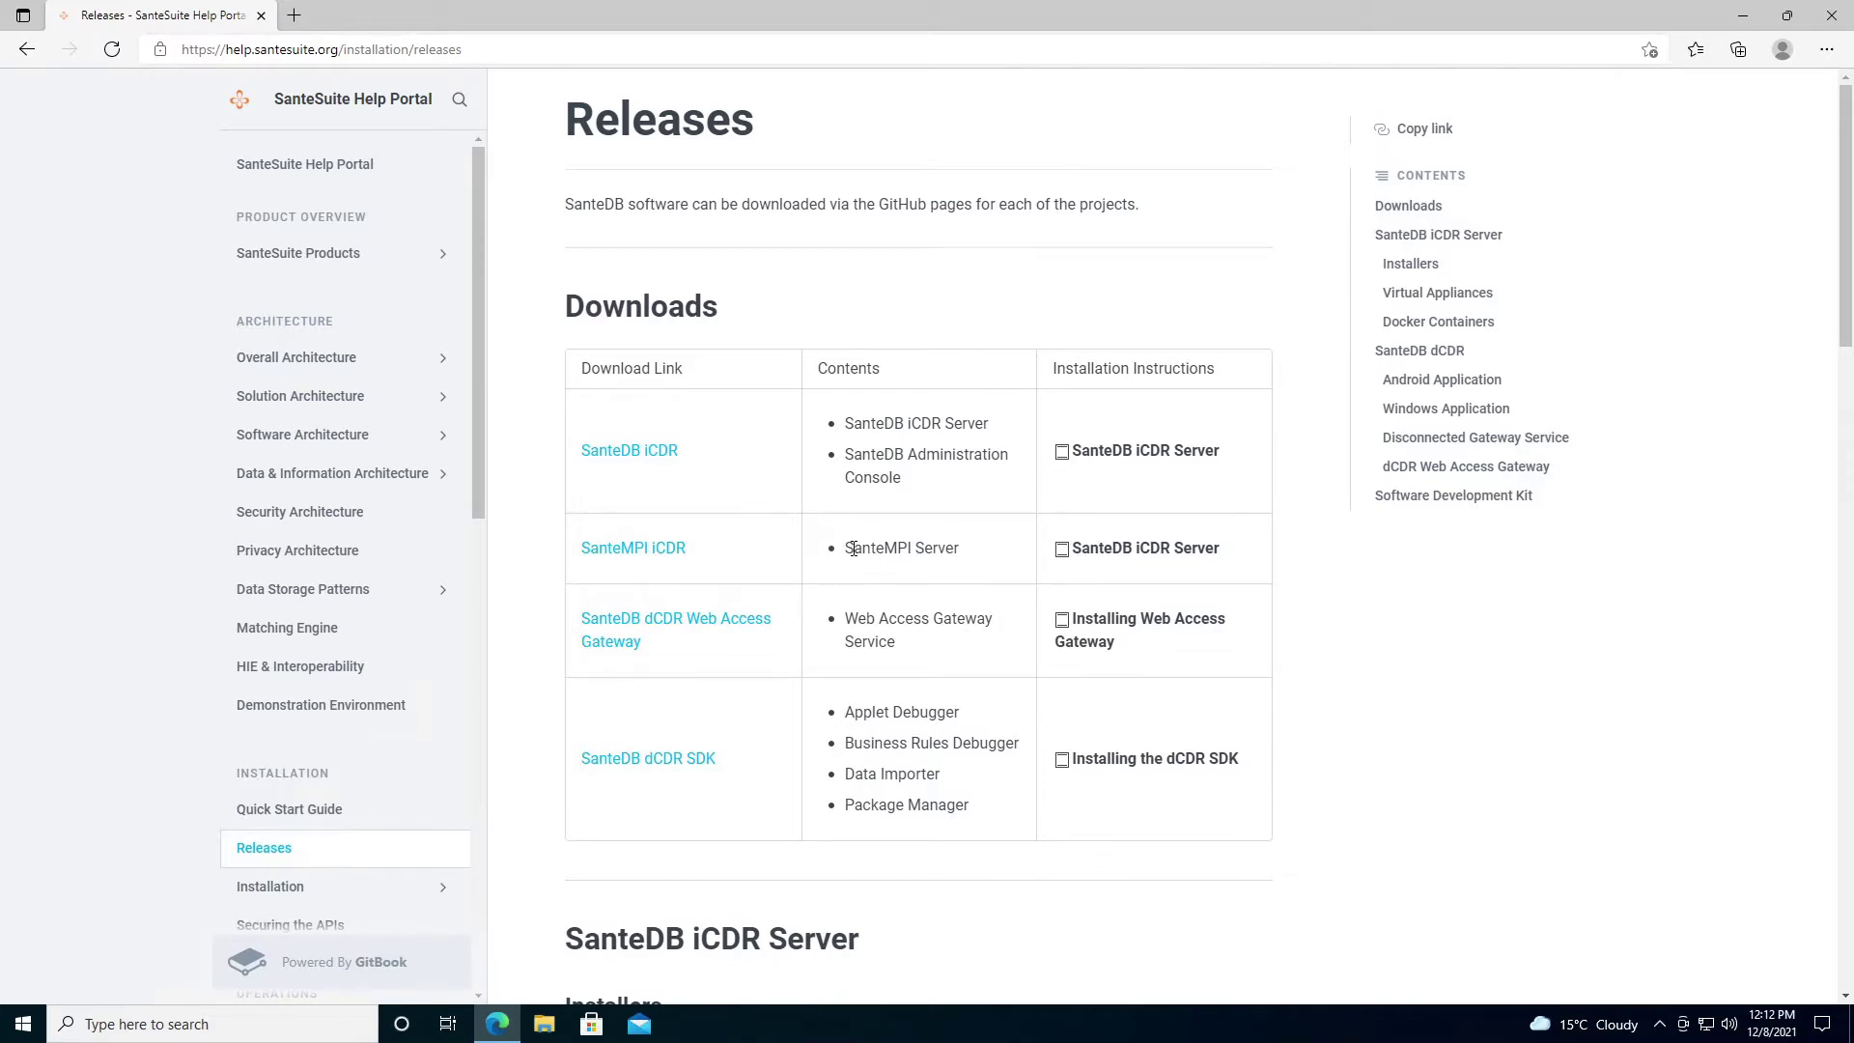
Open the SanteMPI iCDR link from the Releases page's Downloads table.
{"action": "left_click", "coordinate": [683, 548]}
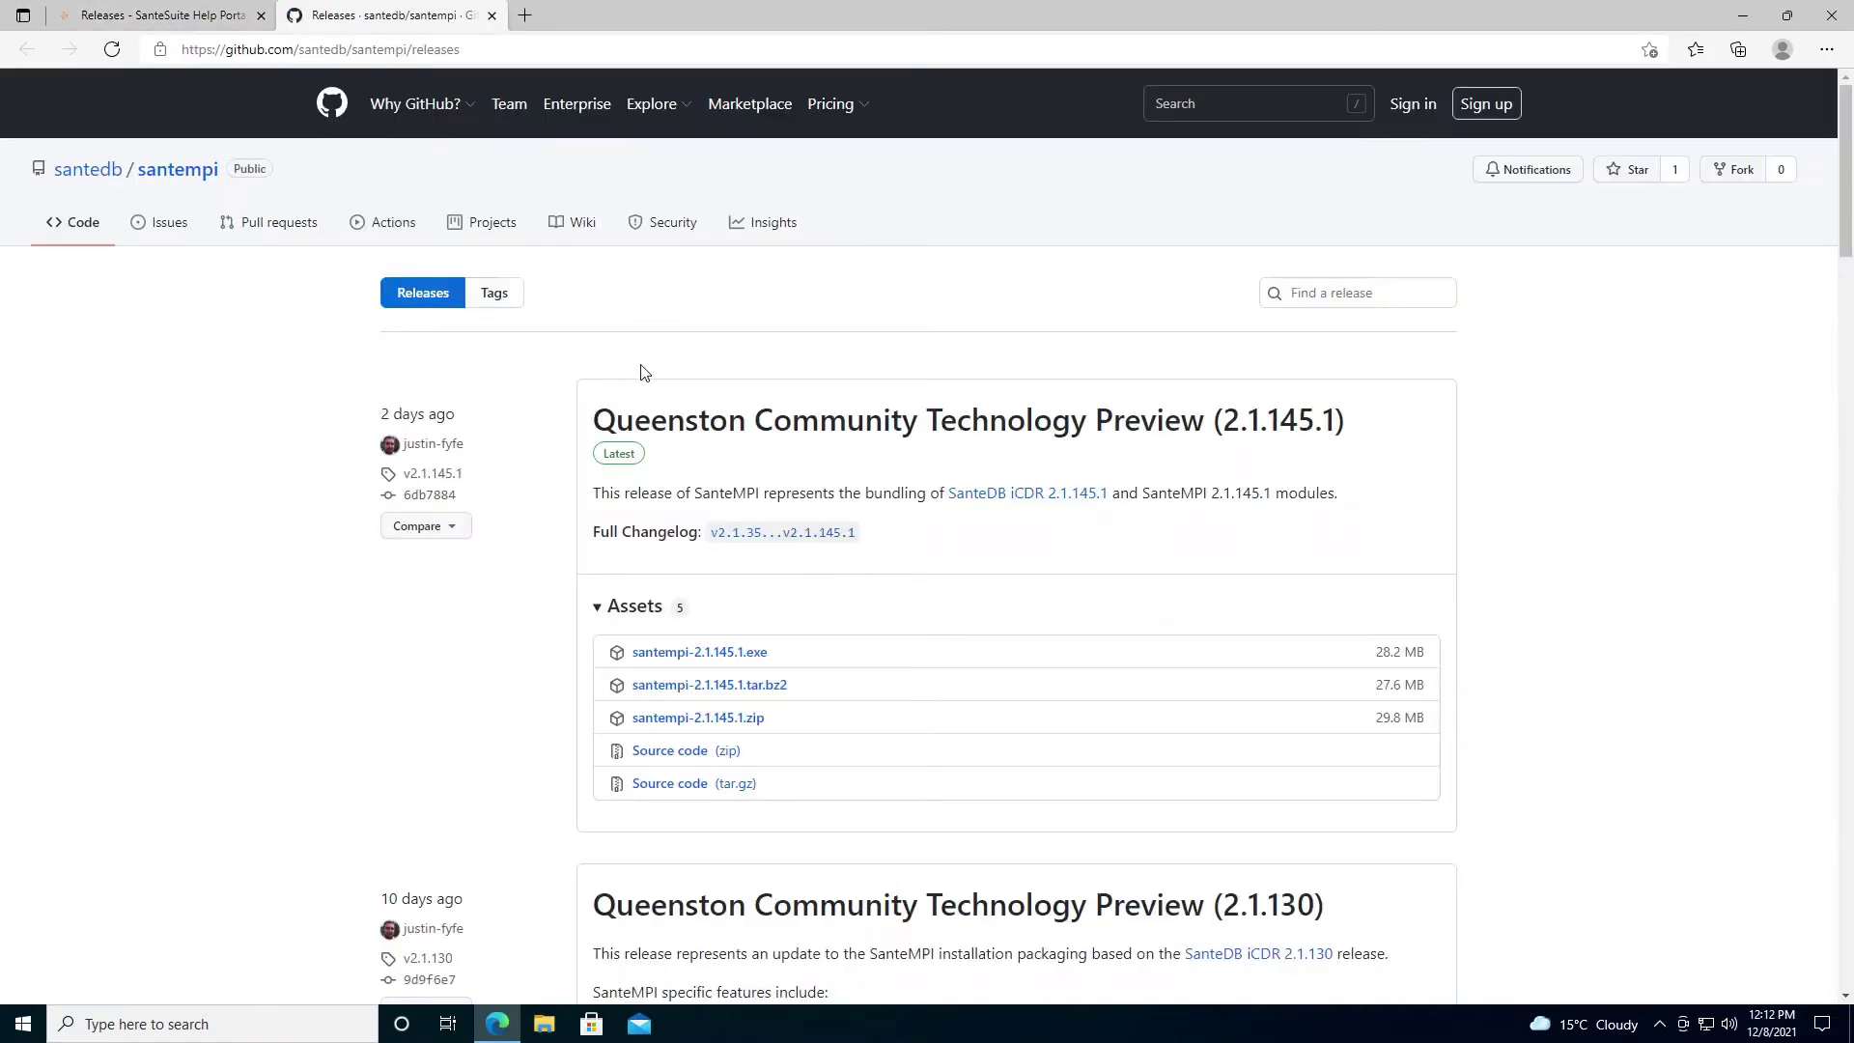
Download the santempi-2.1.145.1.exe installer from the latest release's assets.
{"action": "left_click", "coordinate": [714, 657]}
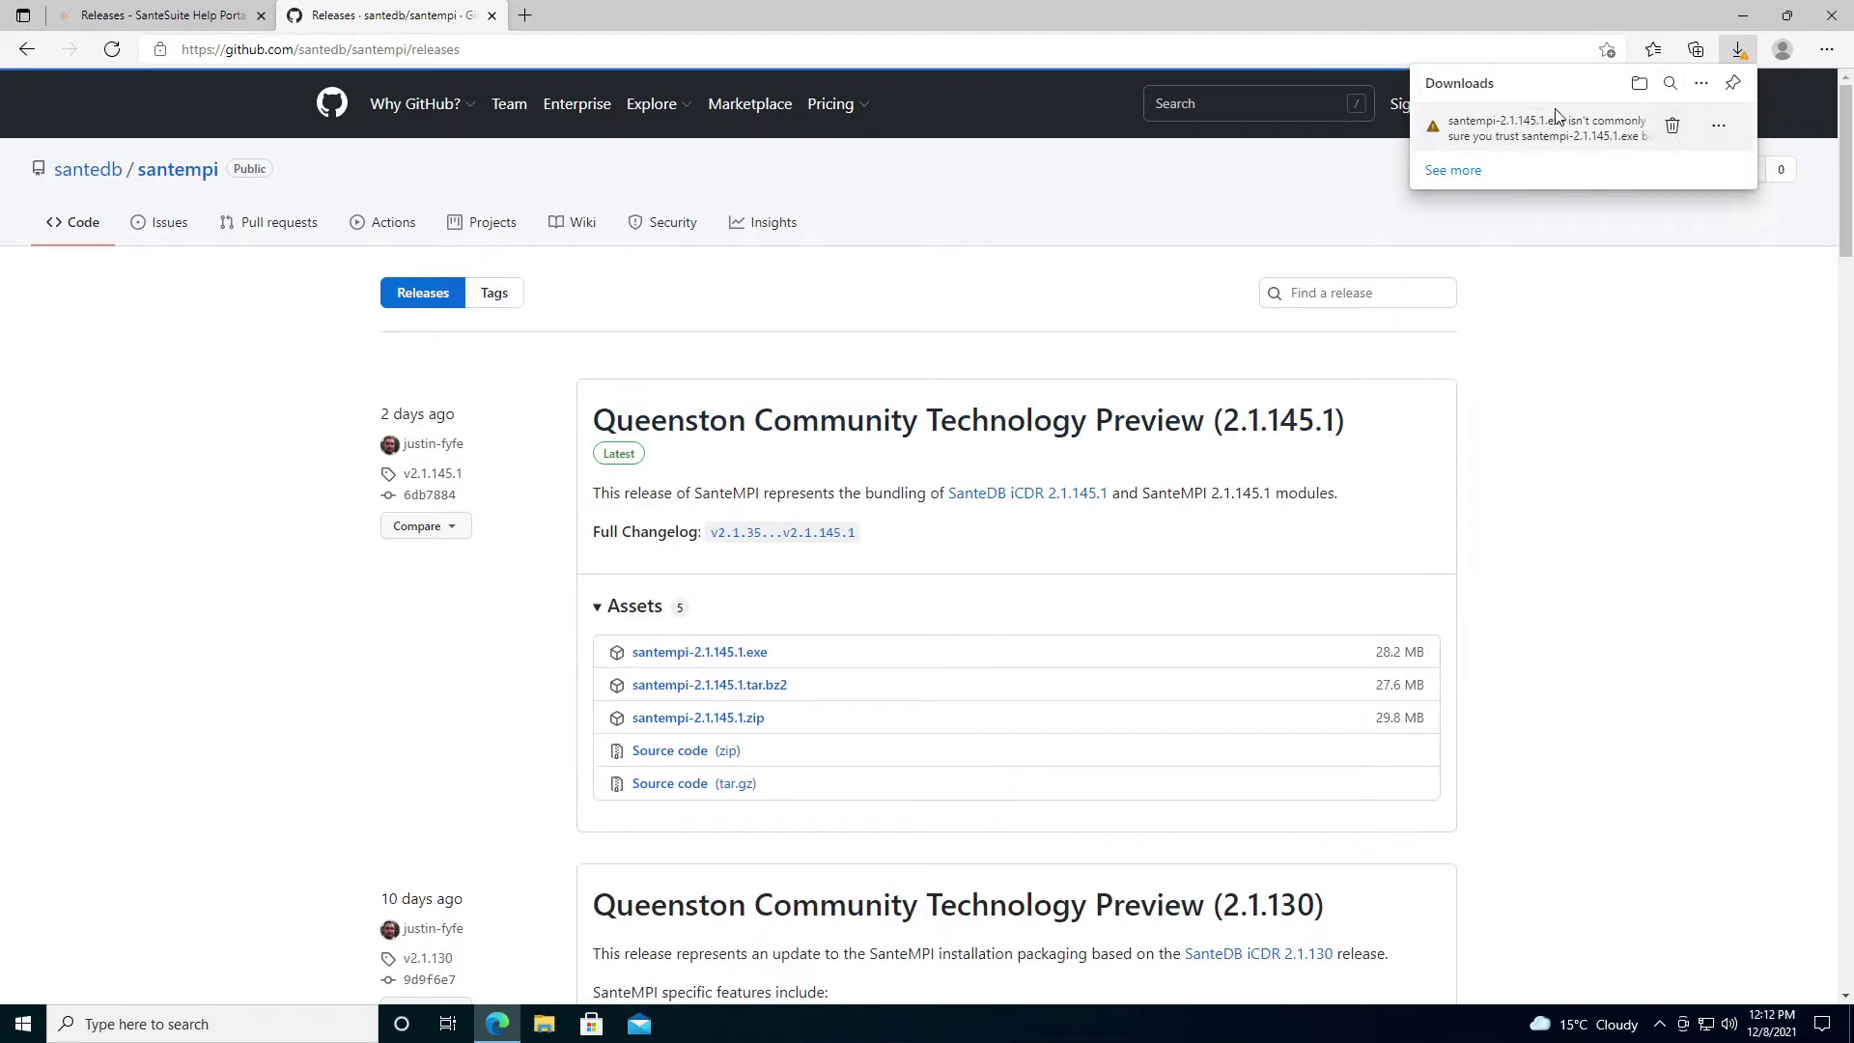
{"action": "left_click", "coordinate": [1718, 126]}
Keep the flagged santempi-2.1.145.1.exe download despite the trust warning.
{"action": "left_click", "coordinate": [1620, 189]}
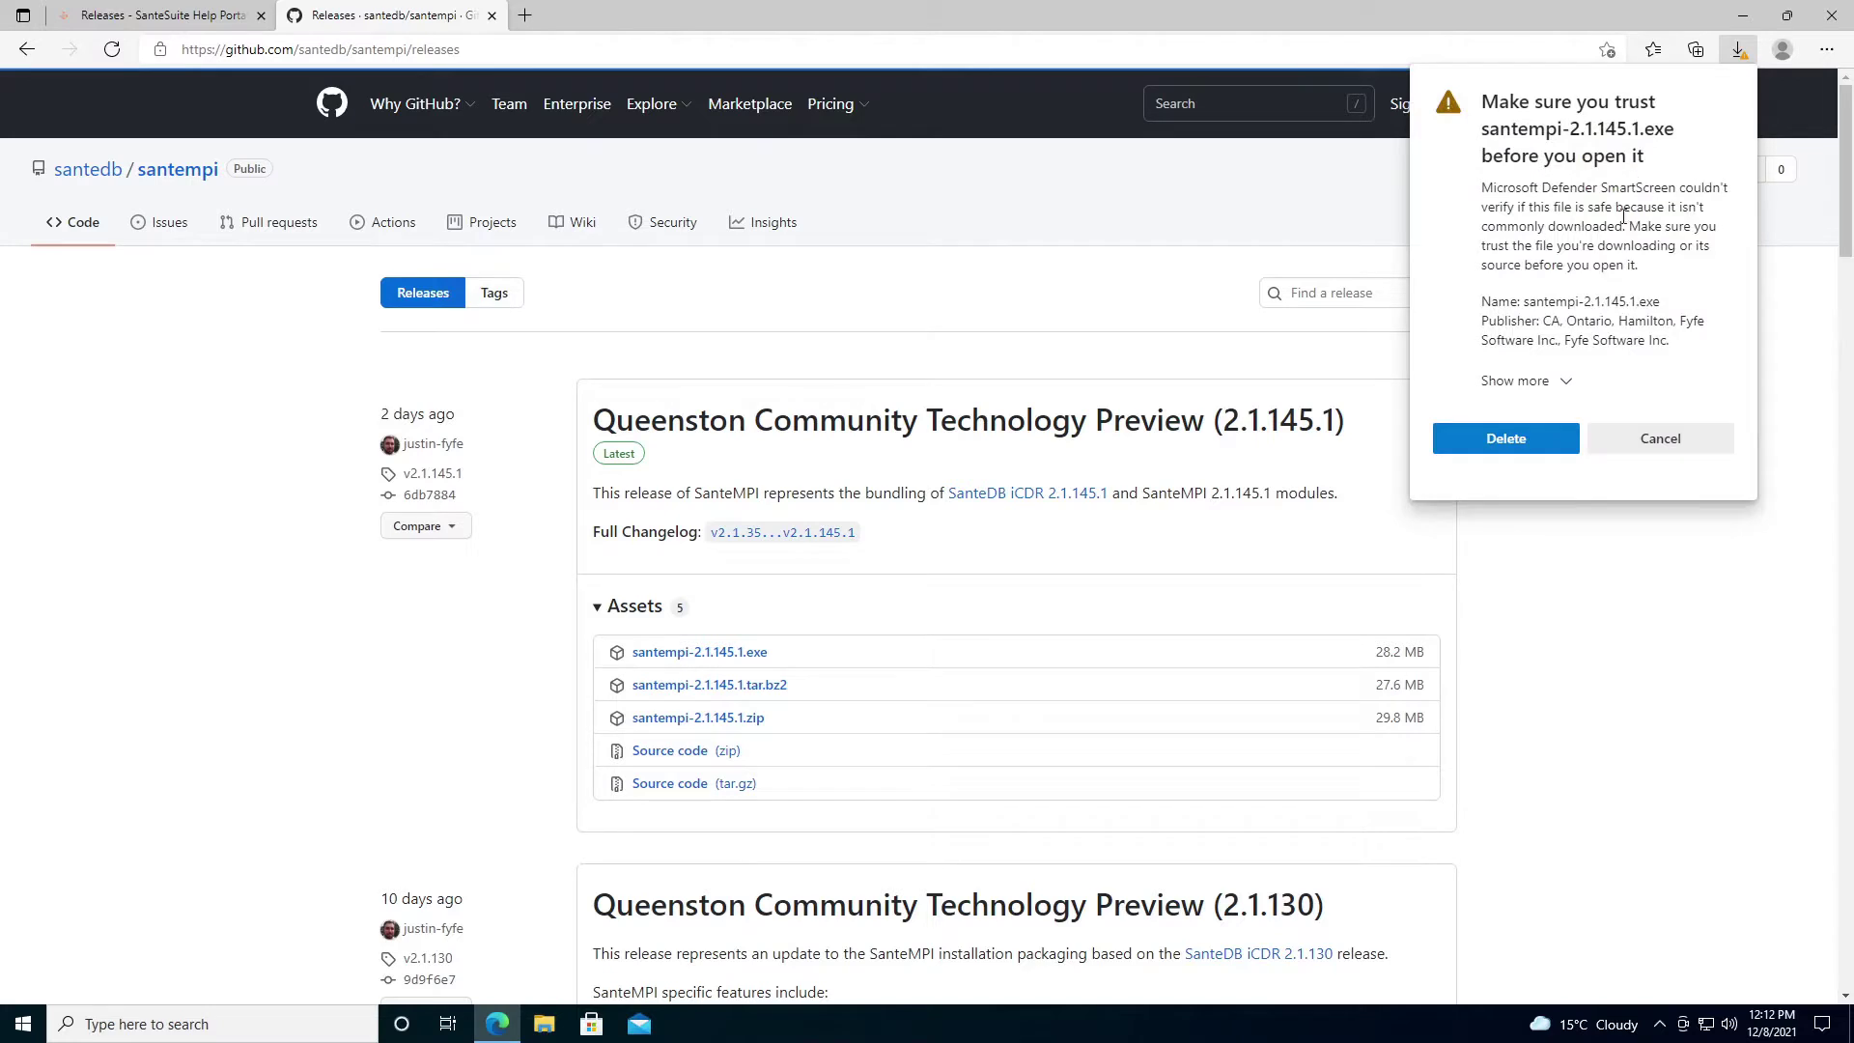
{"action": "left_click", "coordinate": [1564, 380]}
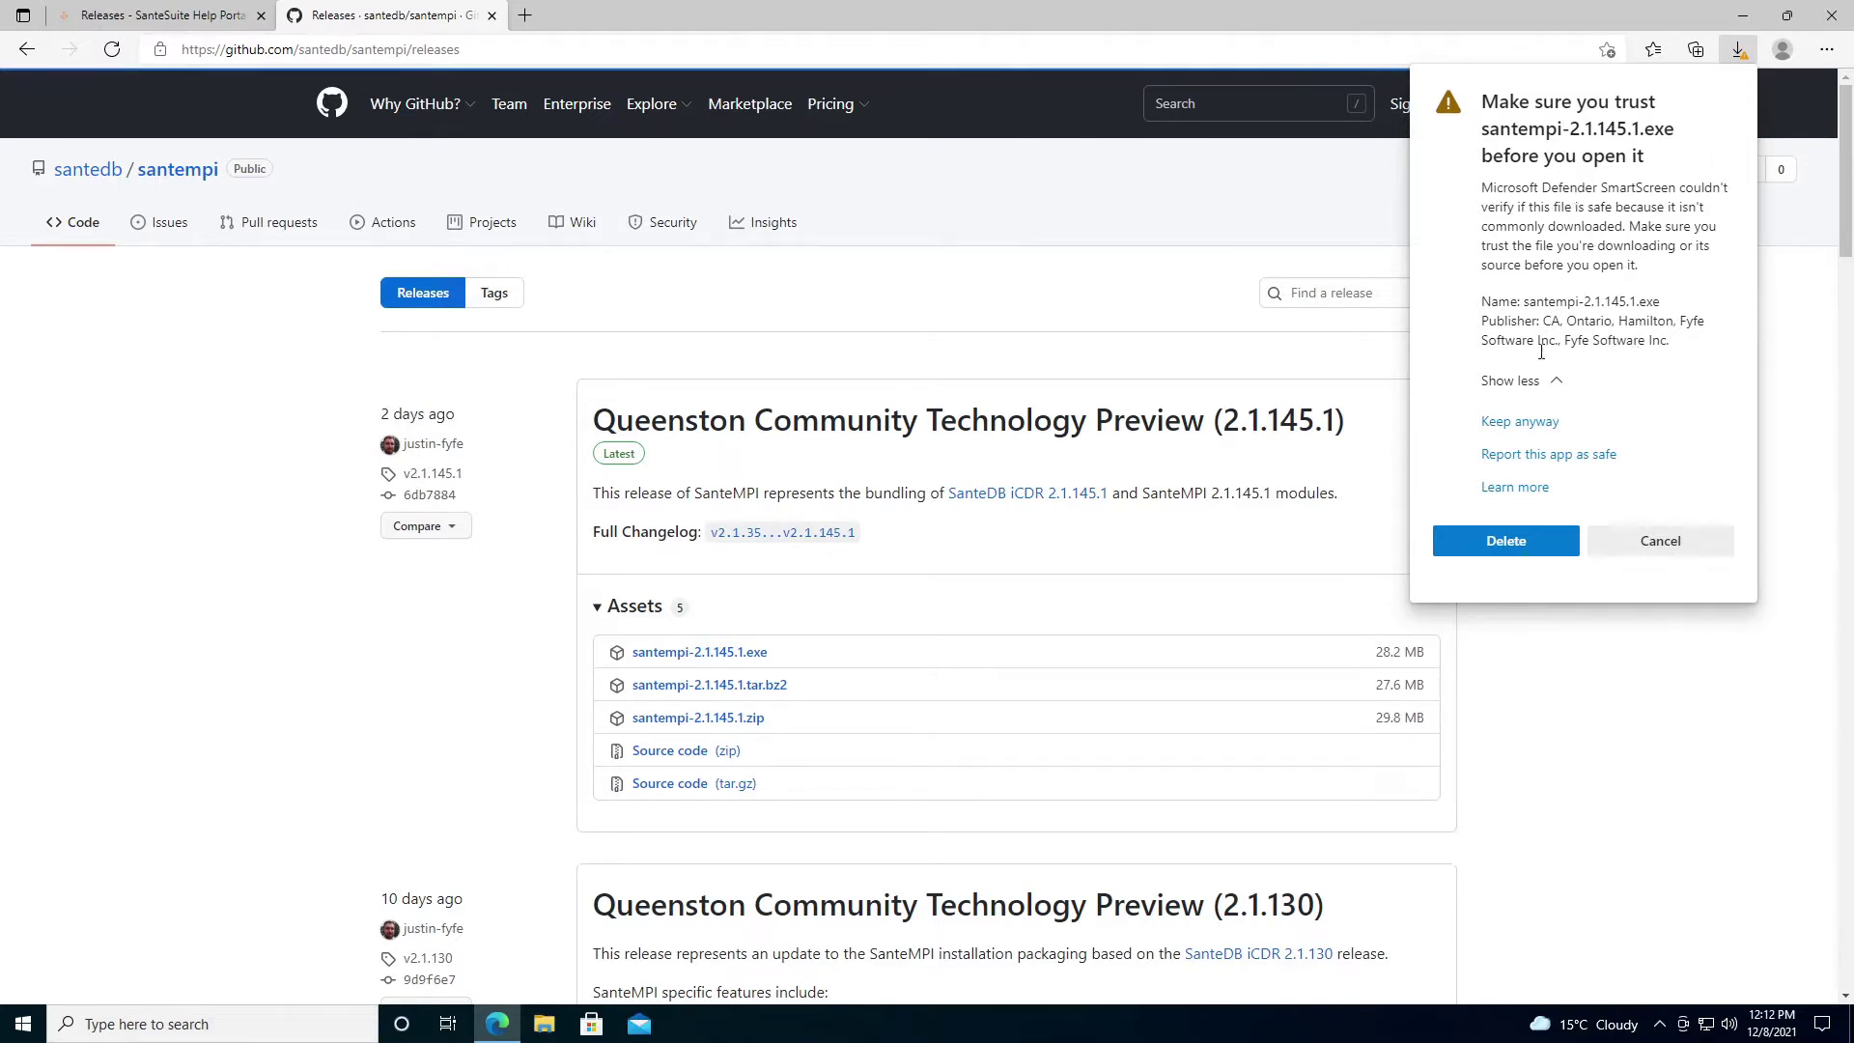
{"action": "left_click", "coordinate": [1545, 423]}
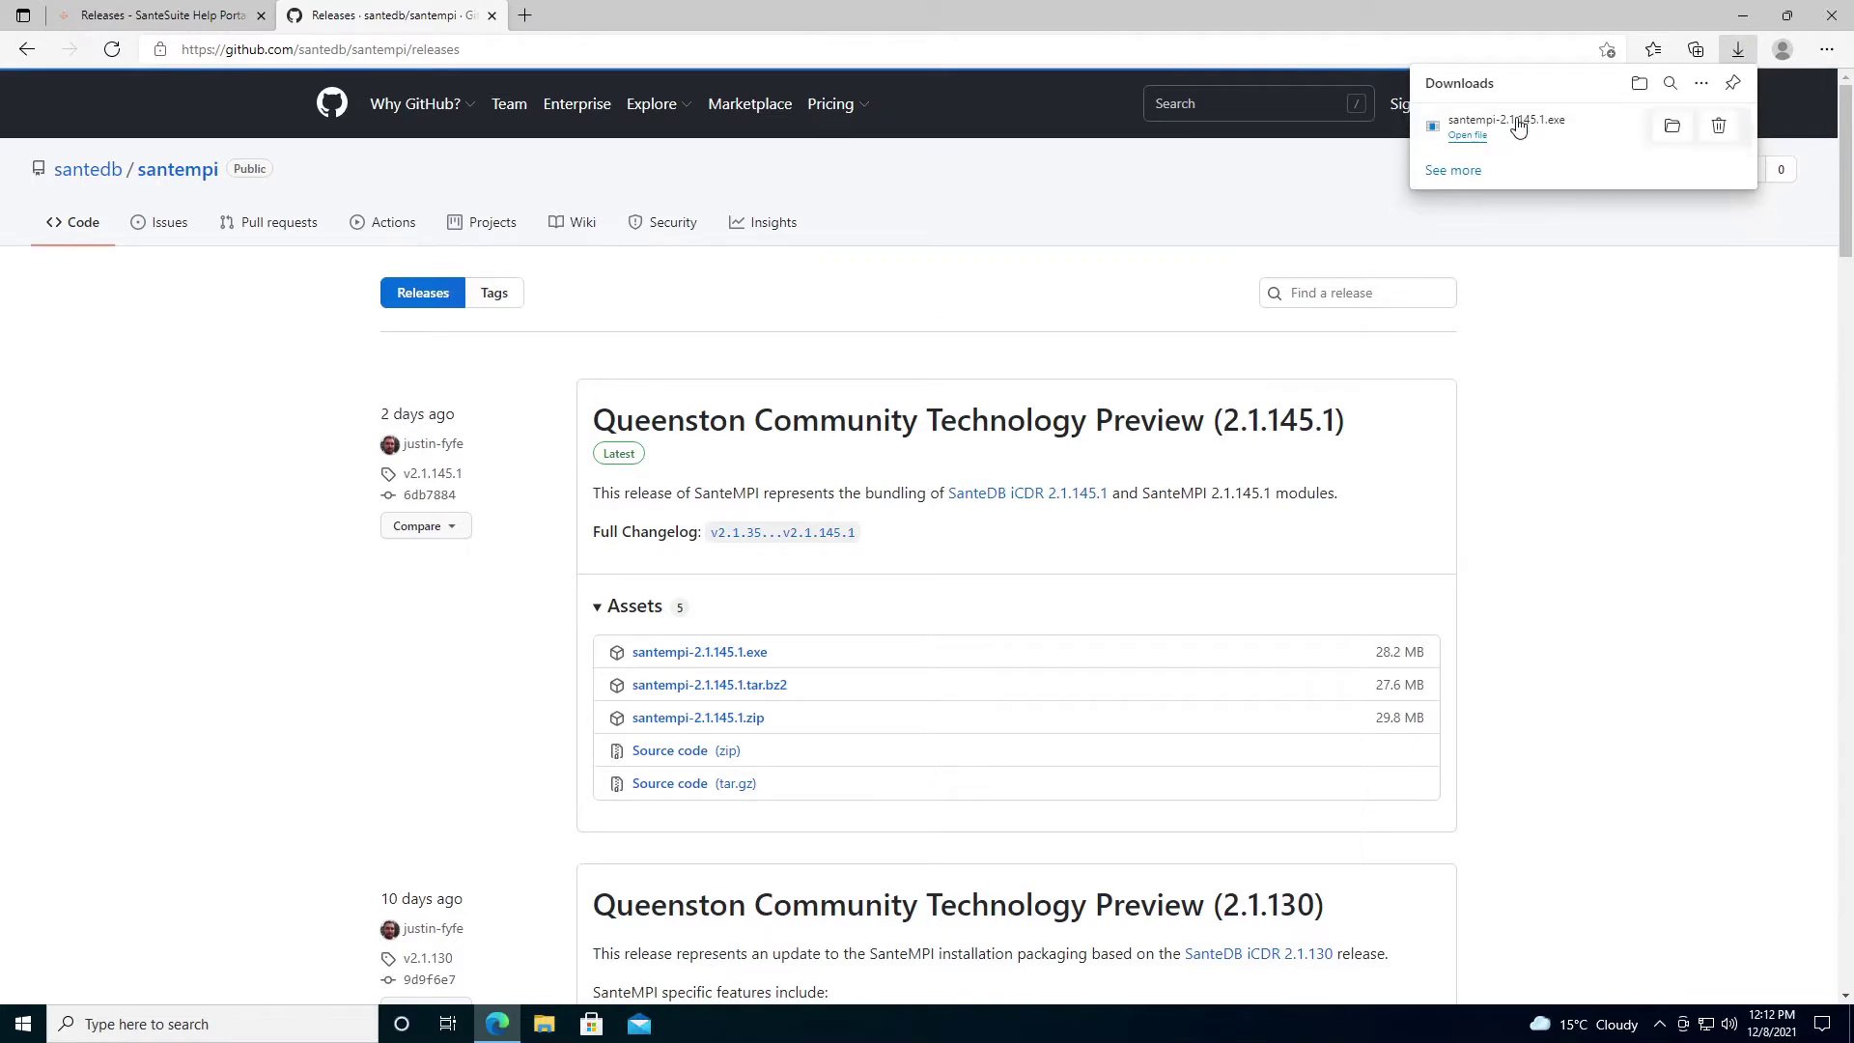
Launch the installer and run it past SmartScreen after checking its file and publisher details.
{"action": "left_click", "coordinate": [1468, 135]}
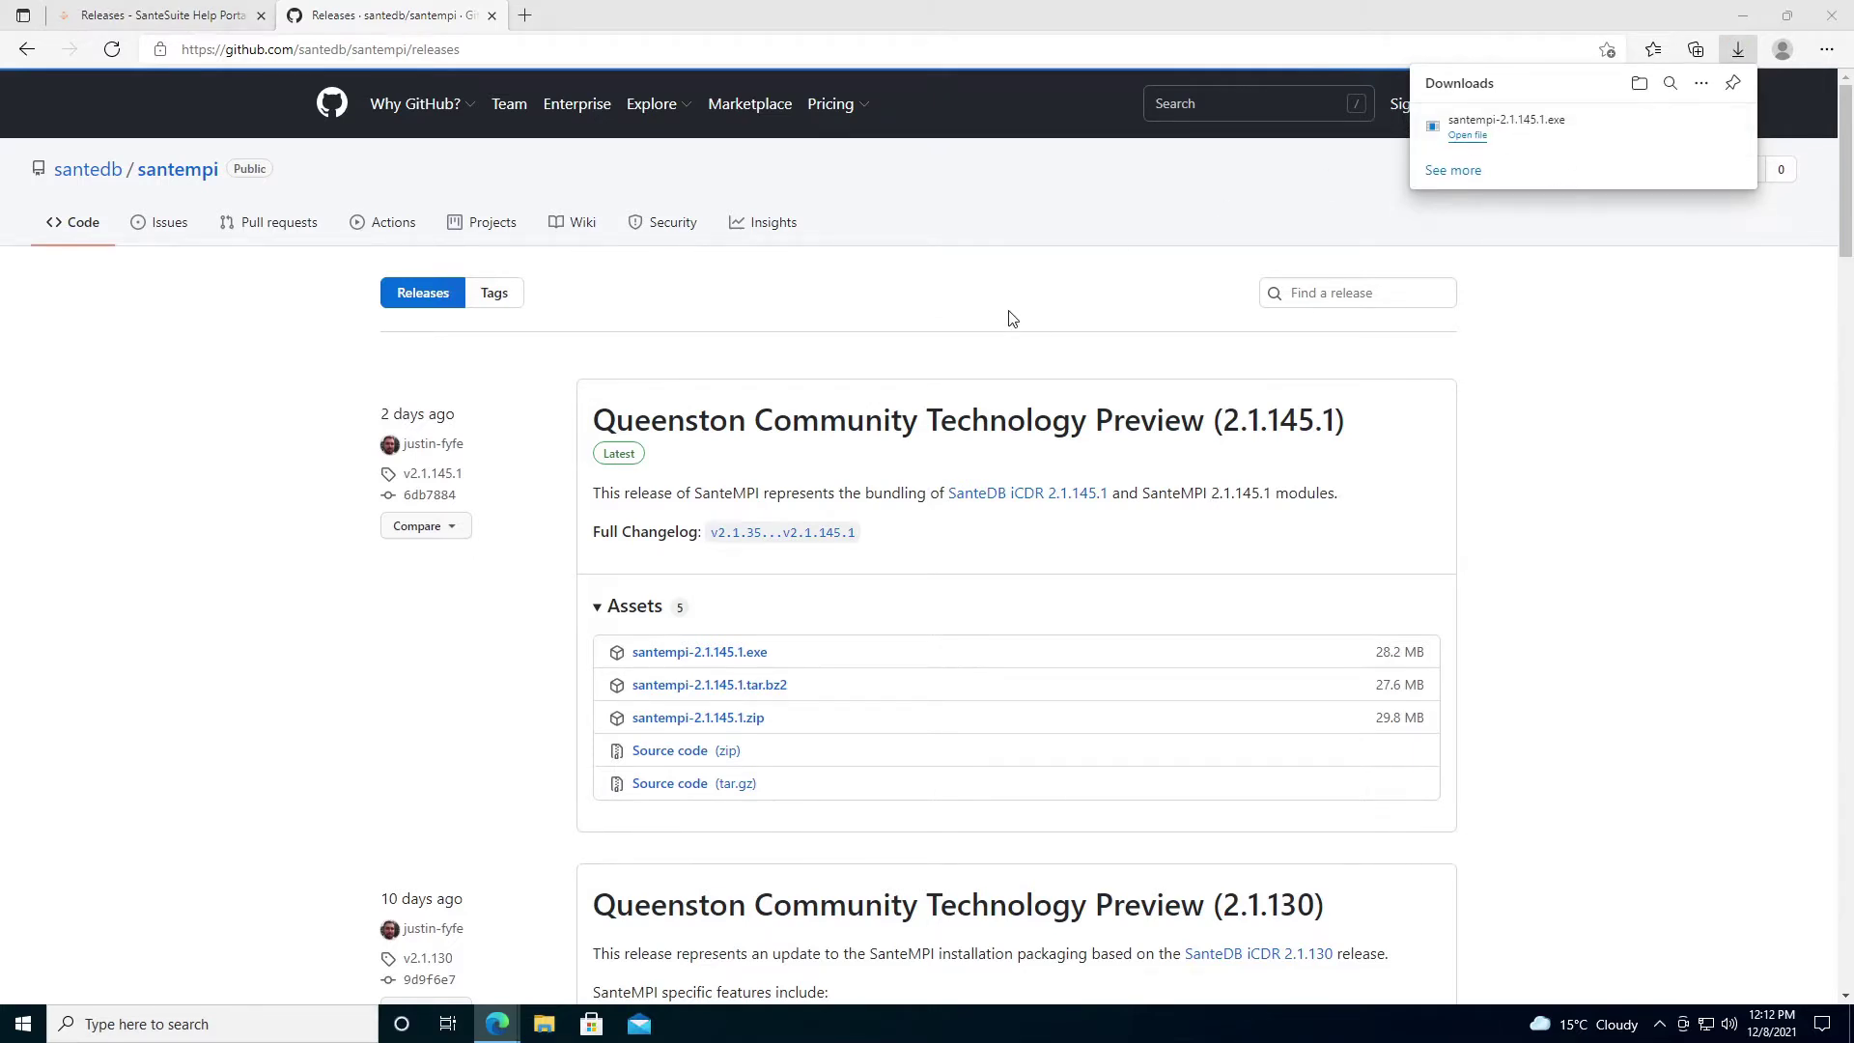
{"action": "left_click", "coordinate": [719, 372]}
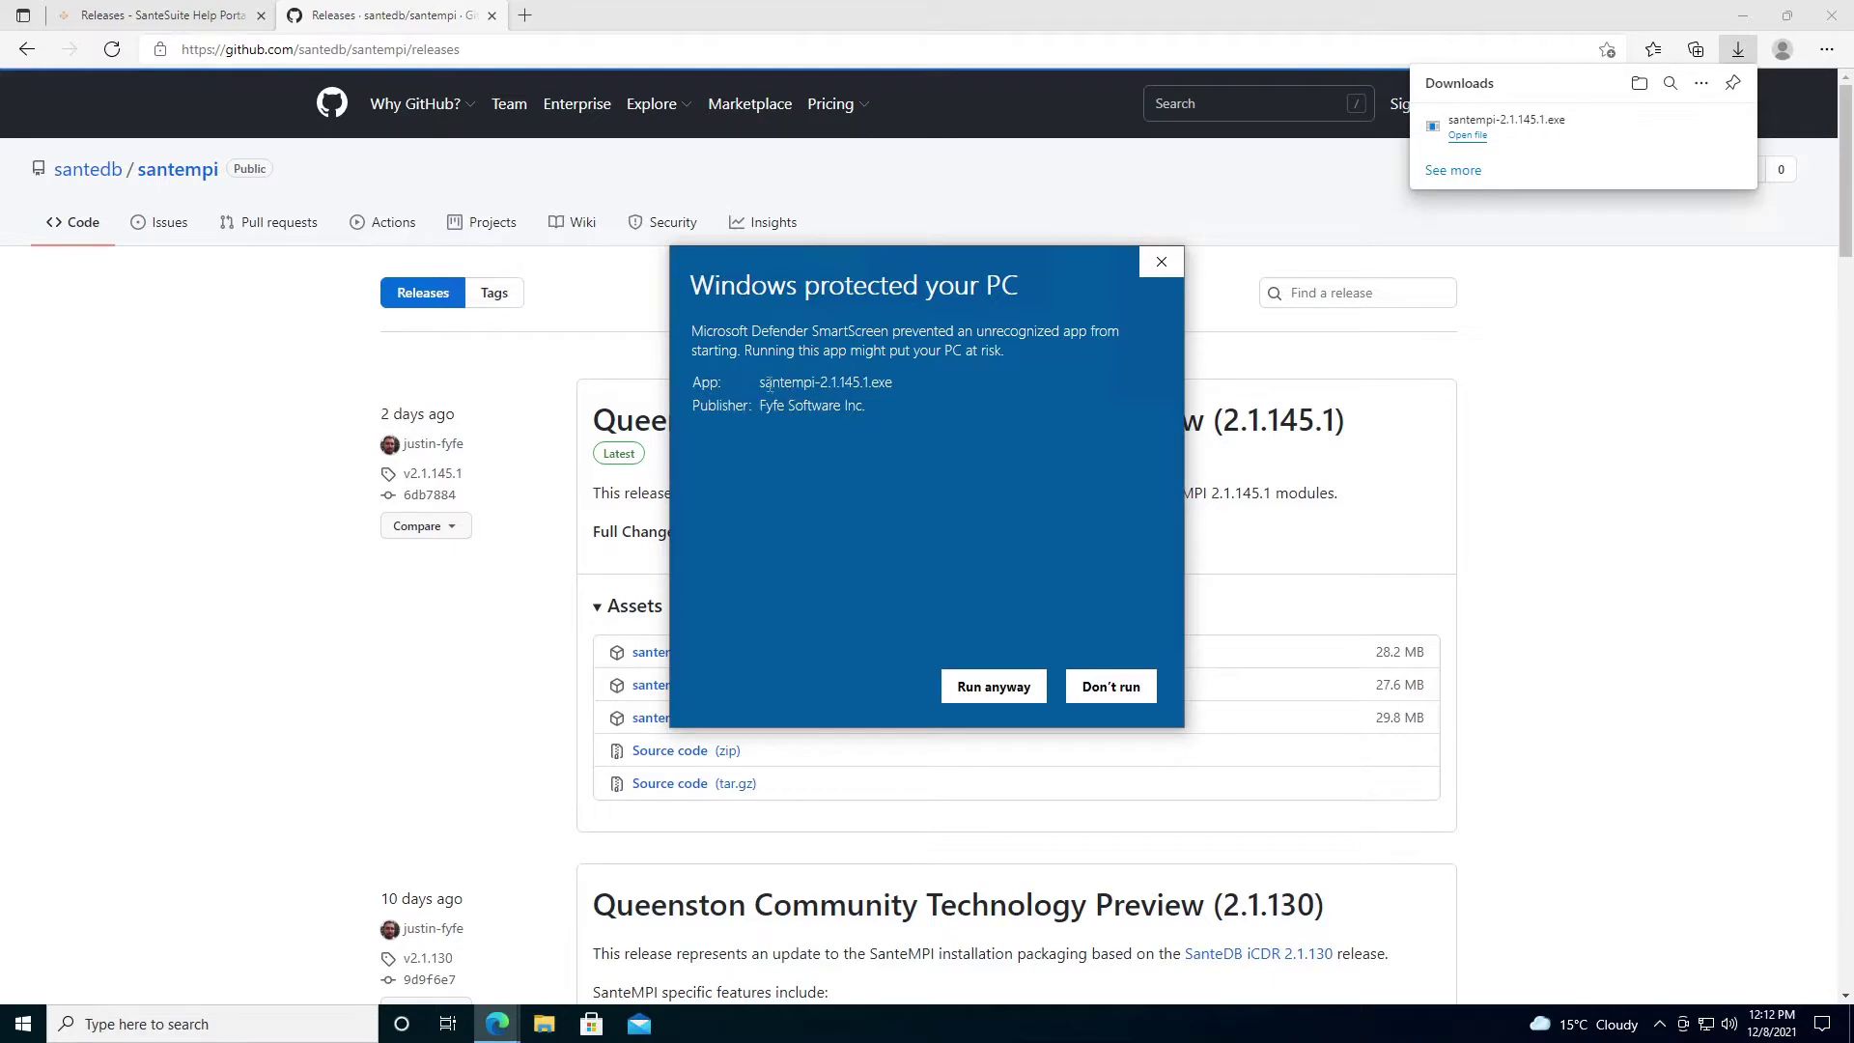
{"action": "left_click_drag", "start_coordinate": [759, 383], "coordinate": [921, 397]}
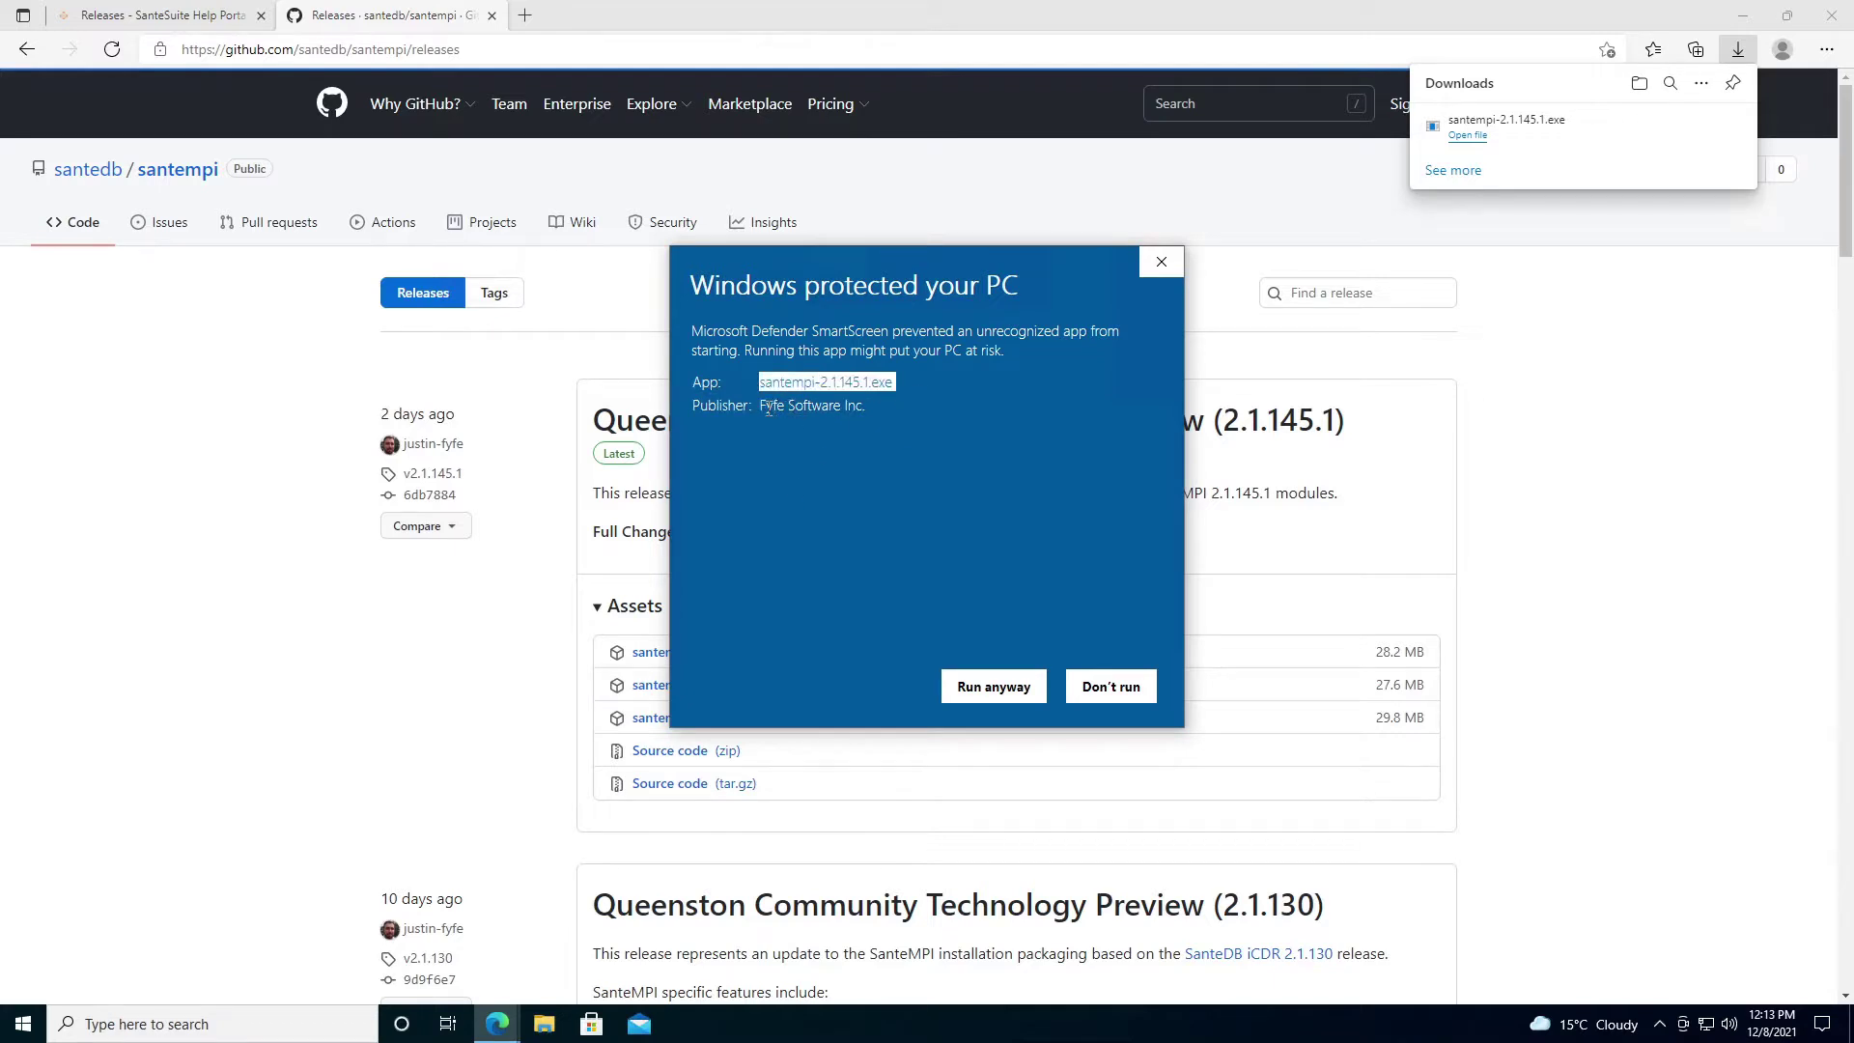
{"action": "left_click_drag", "start_coordinate": [769, 406], "coordinate": [919, 406]}
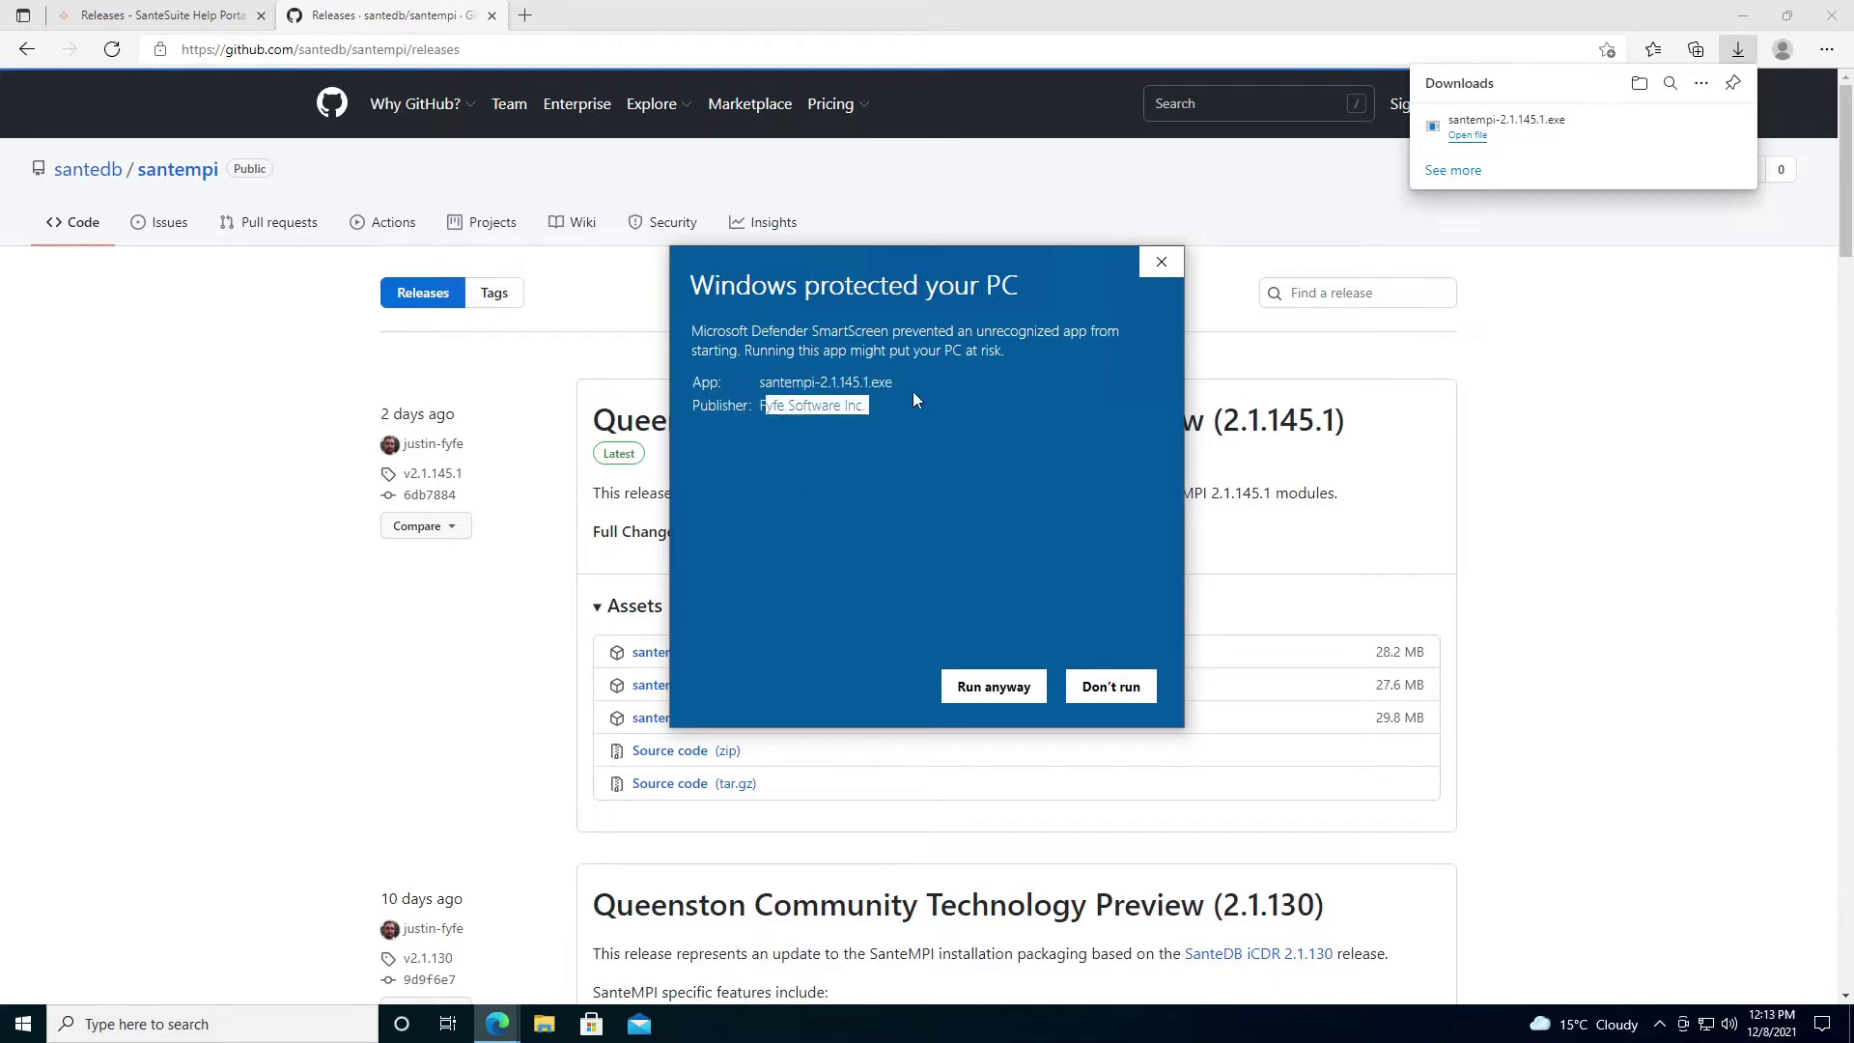
{"action": "left_click", "coordinate": [941, 520]}
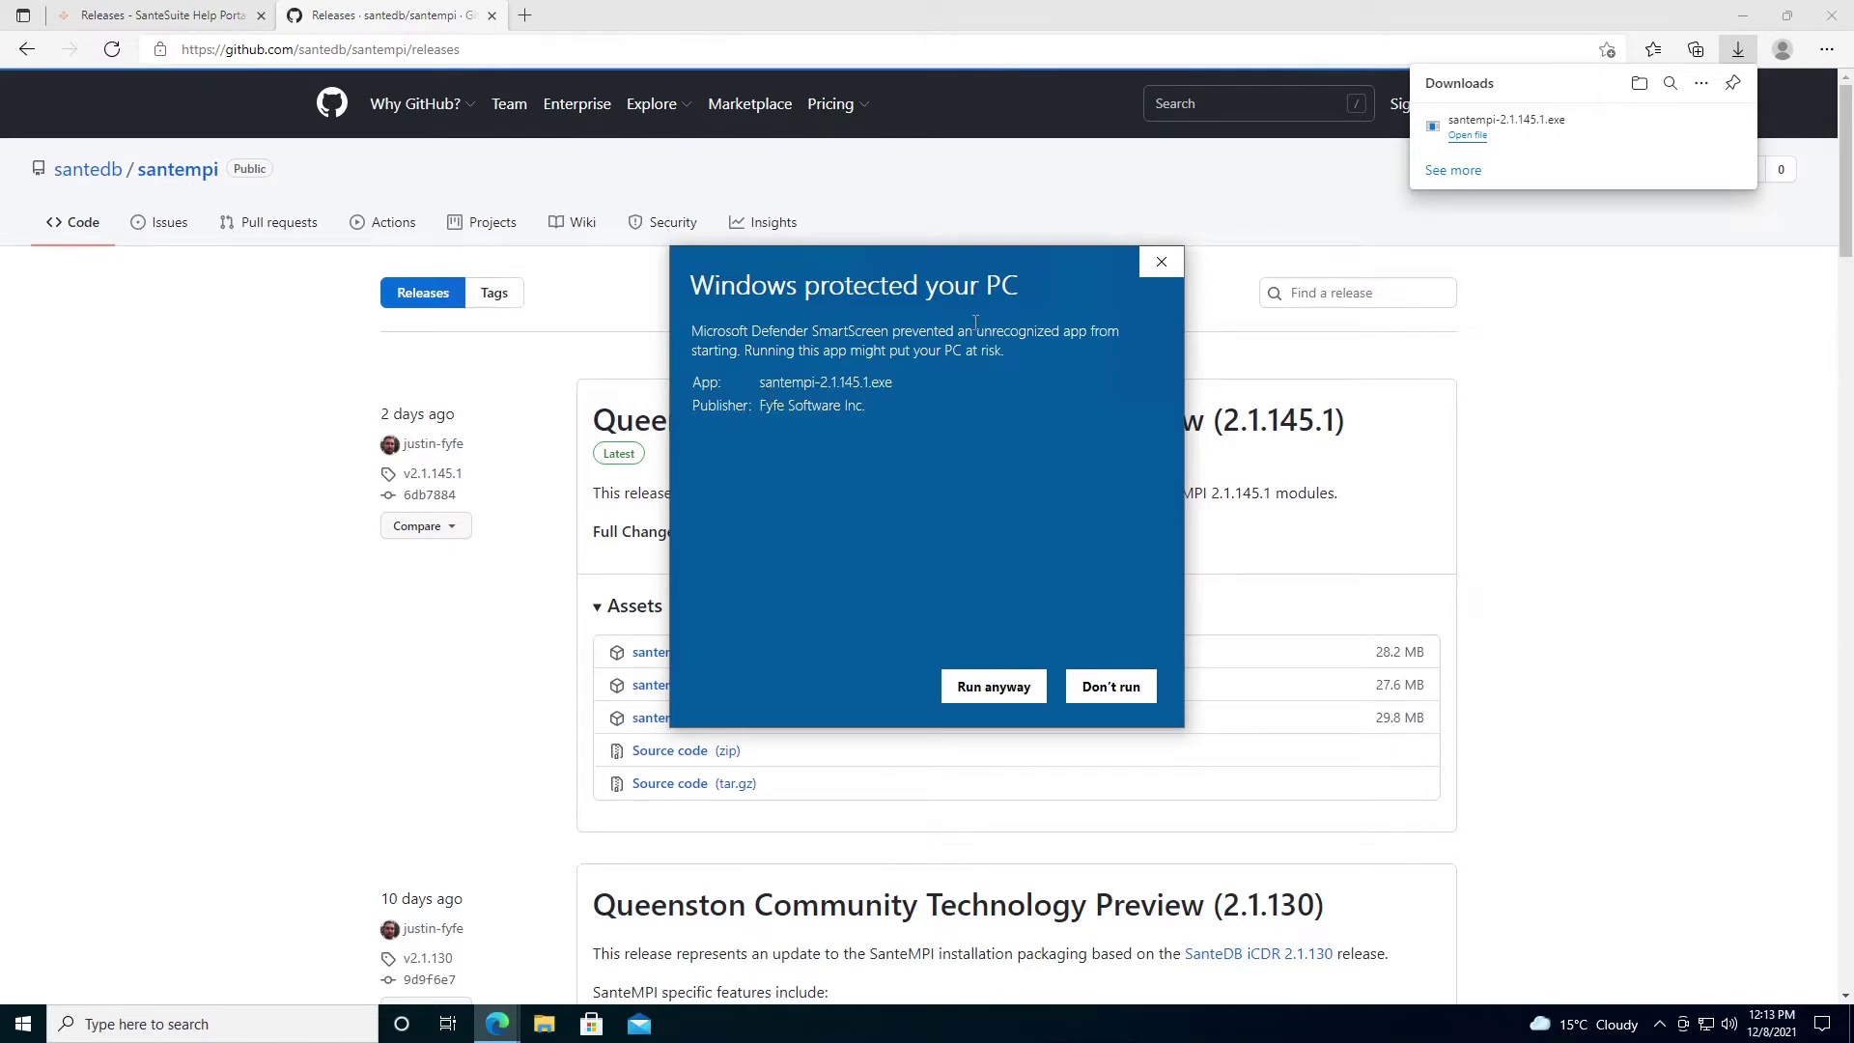
{"action": "left_click", "coordinate": [991, 688]}
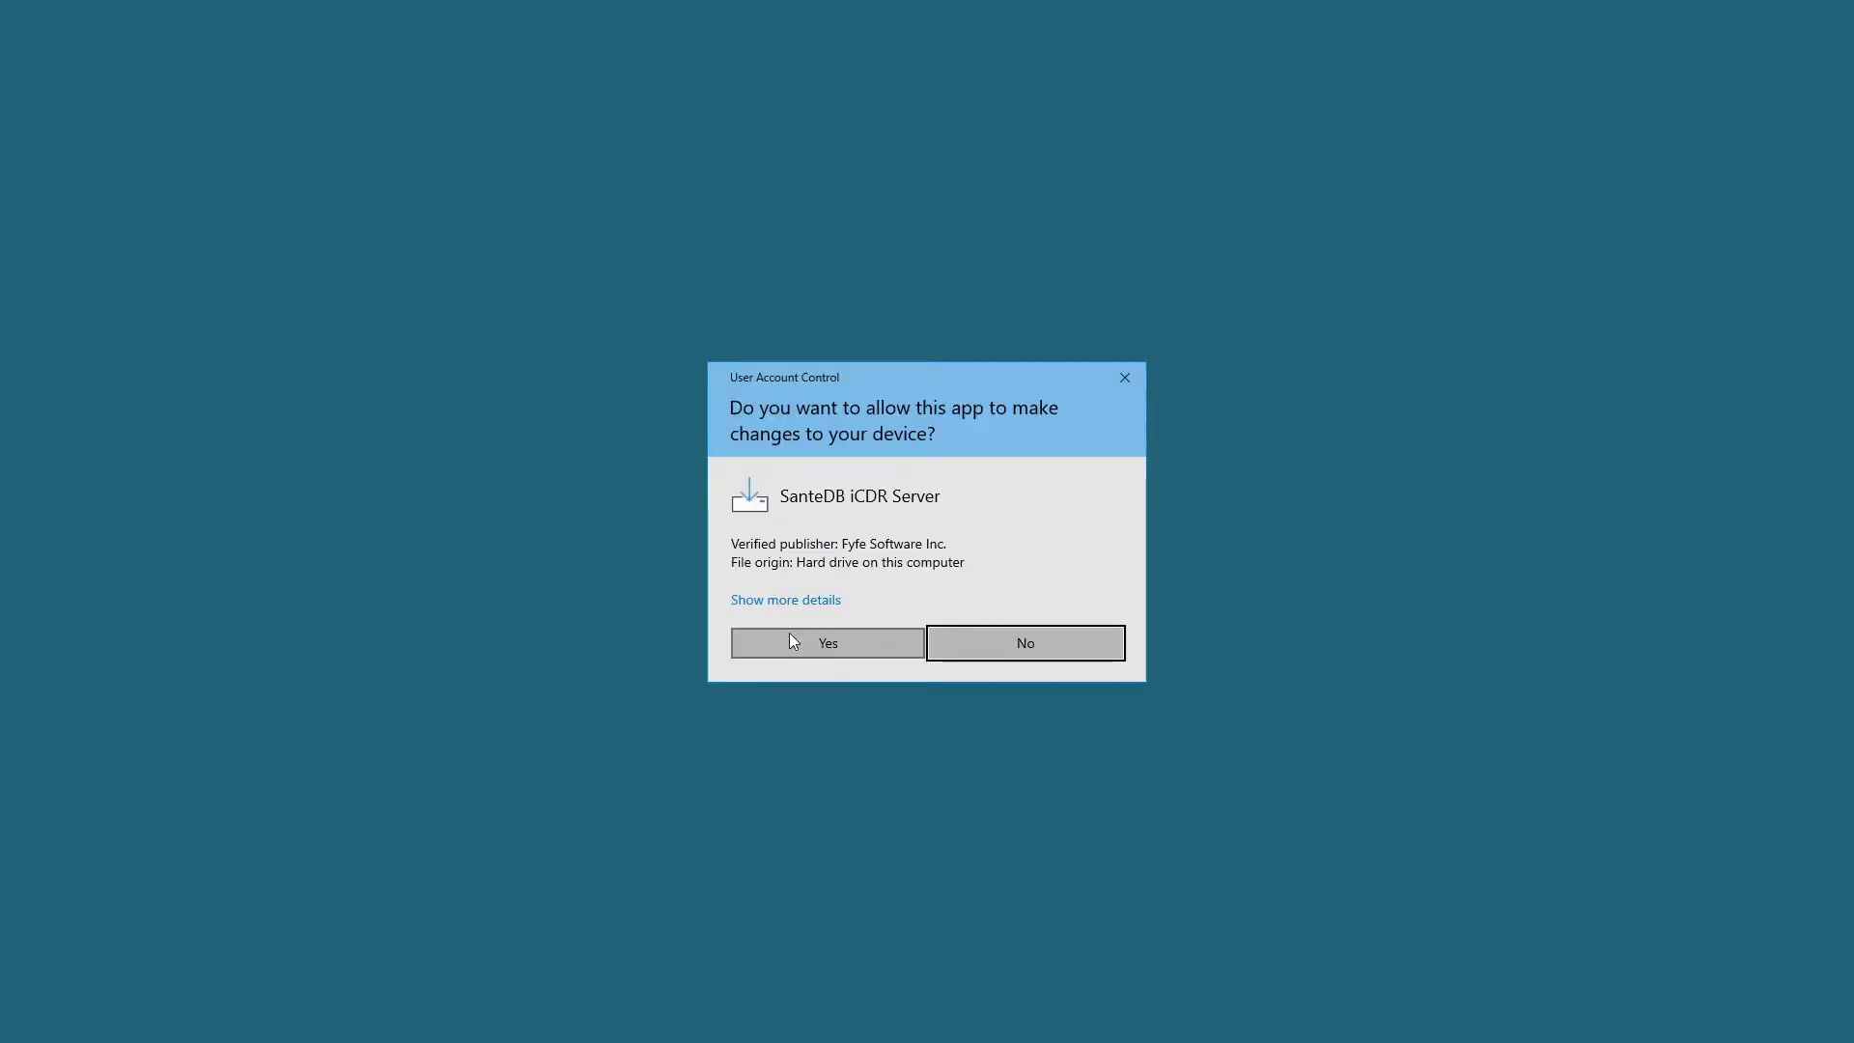
Allow the installer, accept the licence agreement and keep the default install location.
{"action": "left_click", "coordinate": [792, 642]}
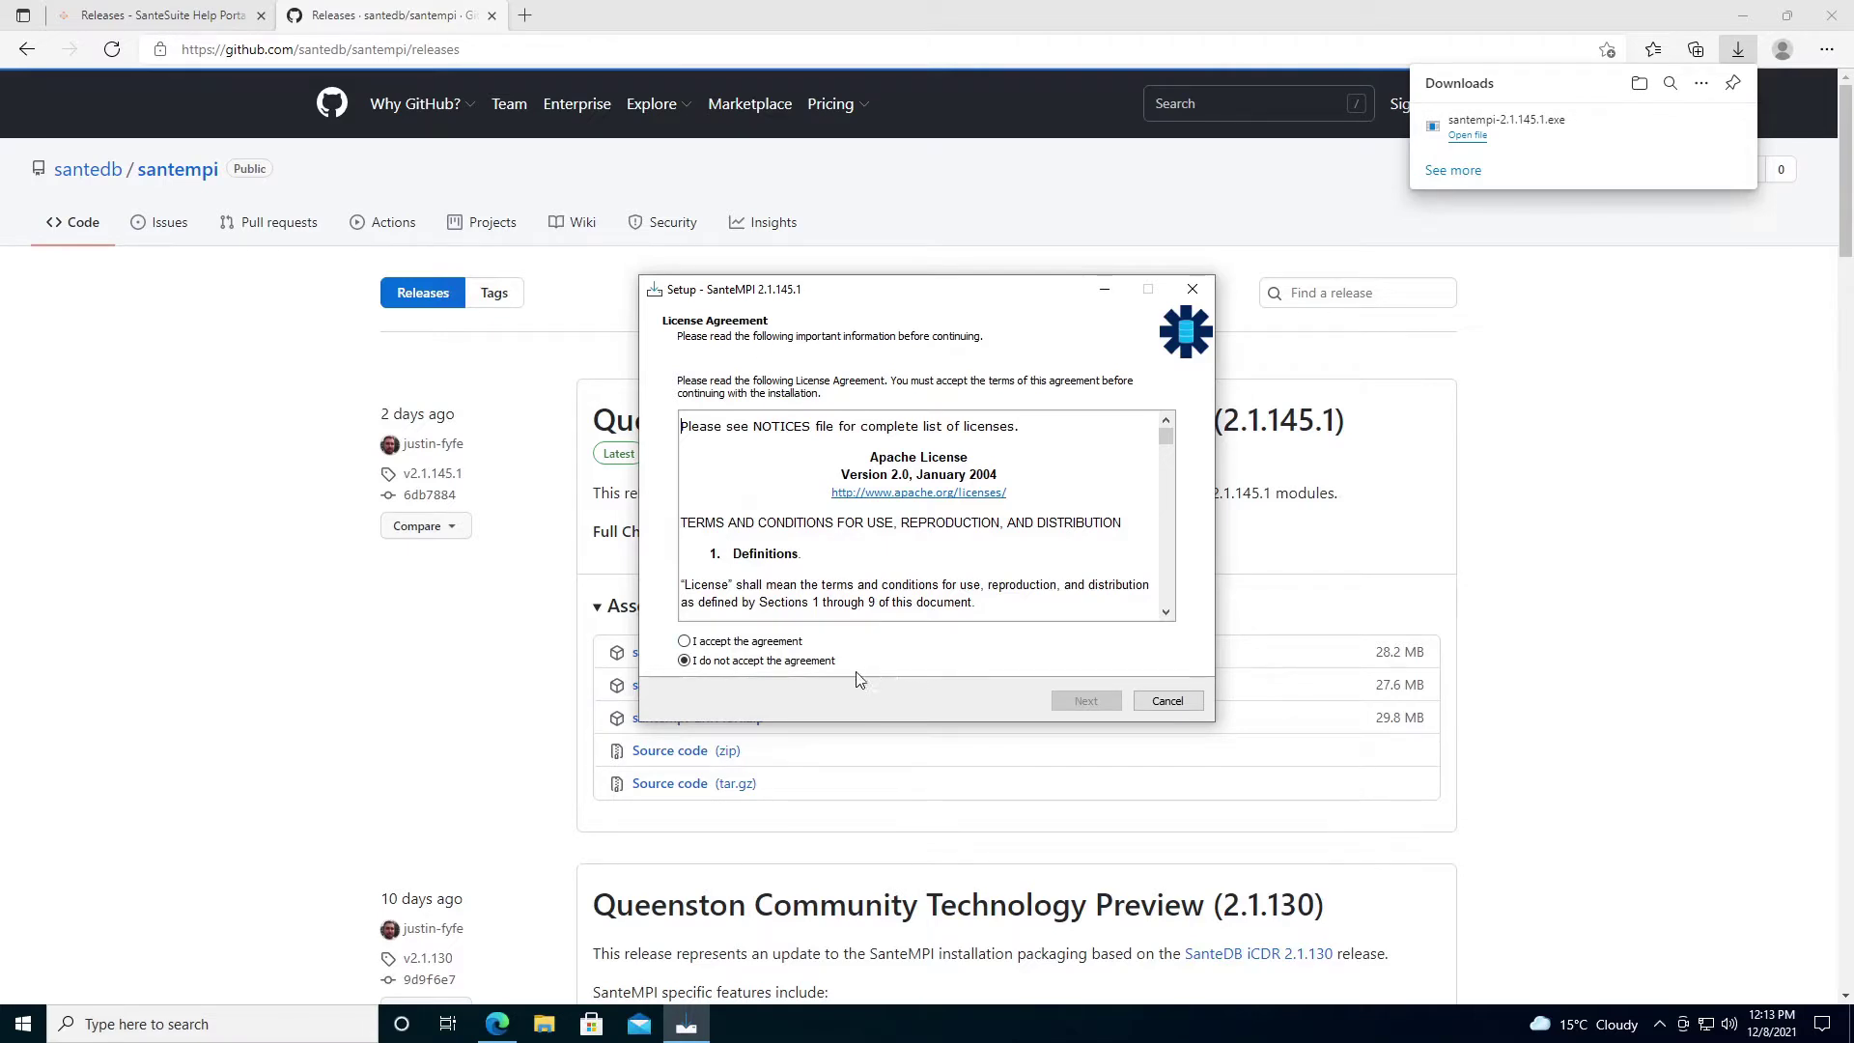
{"action": "left_click", "coordinate": [778, 643]}
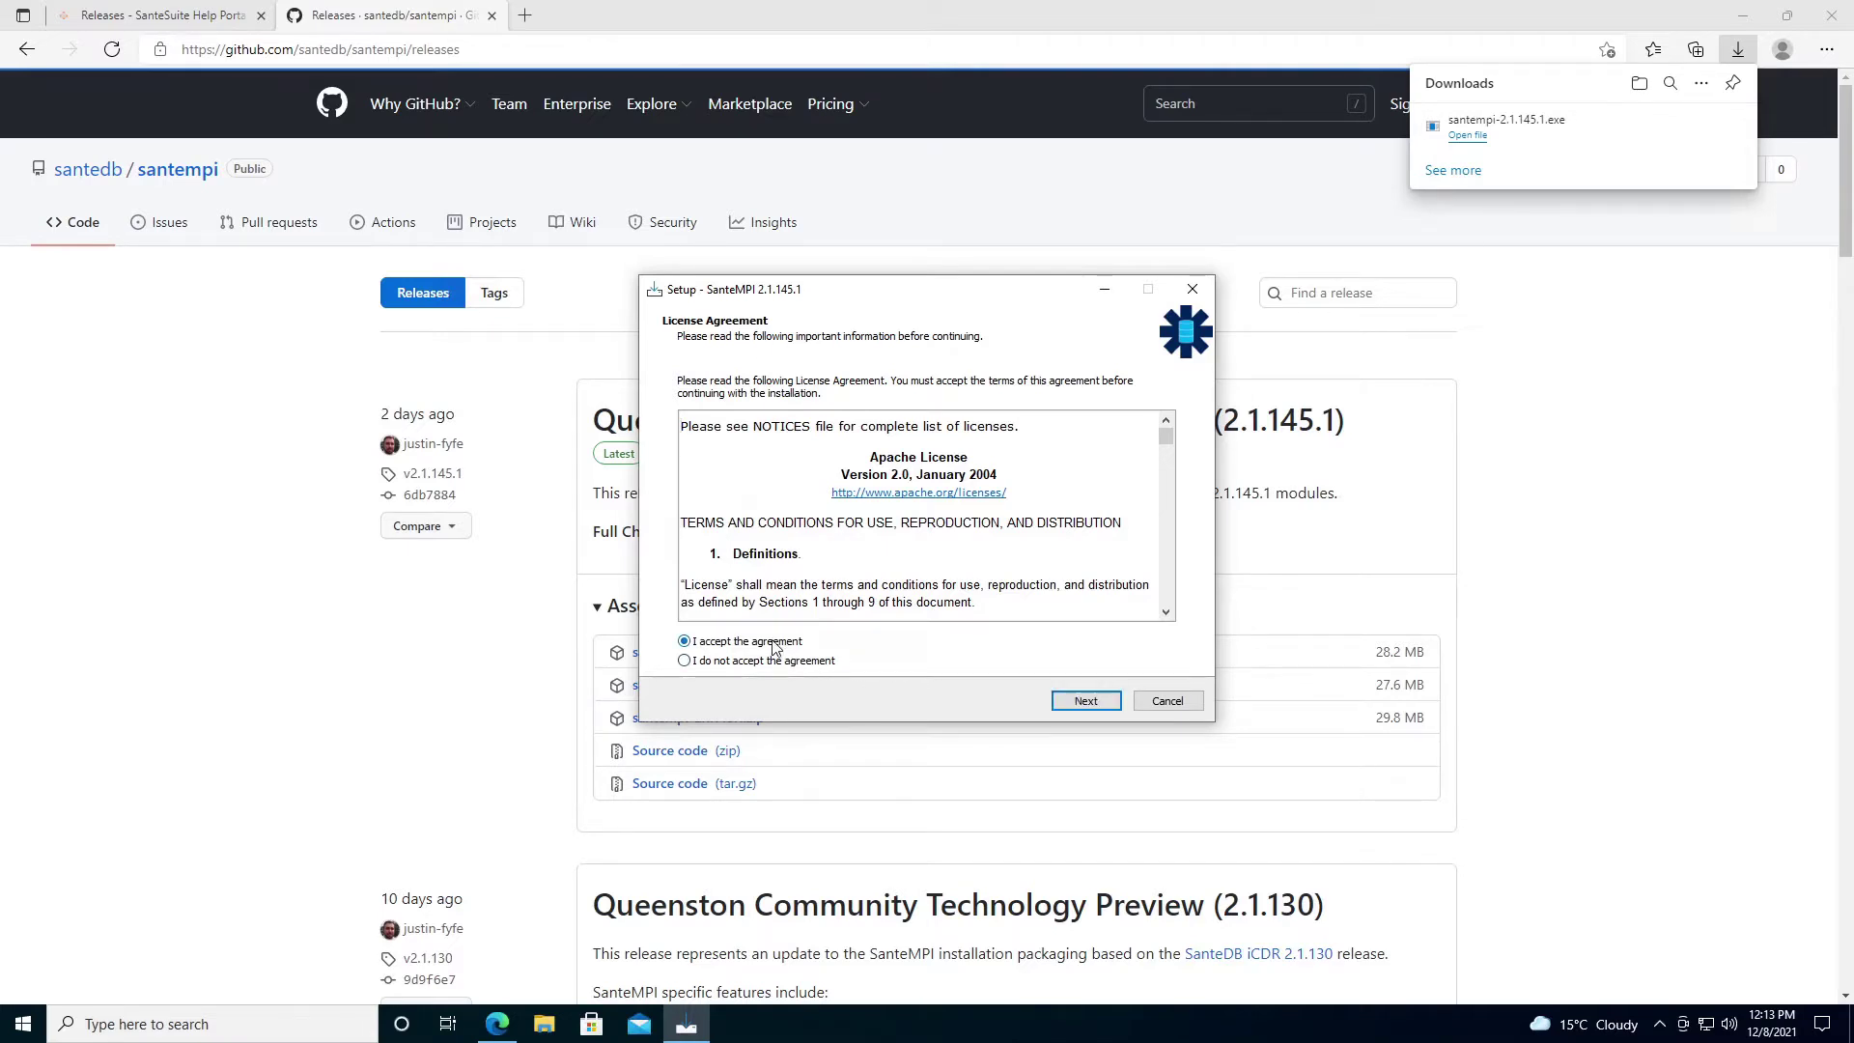
{"action": "left_click", "coordinate": [1080, 703]}
{"action": "left_click", "coordinate": [1072, 707]}
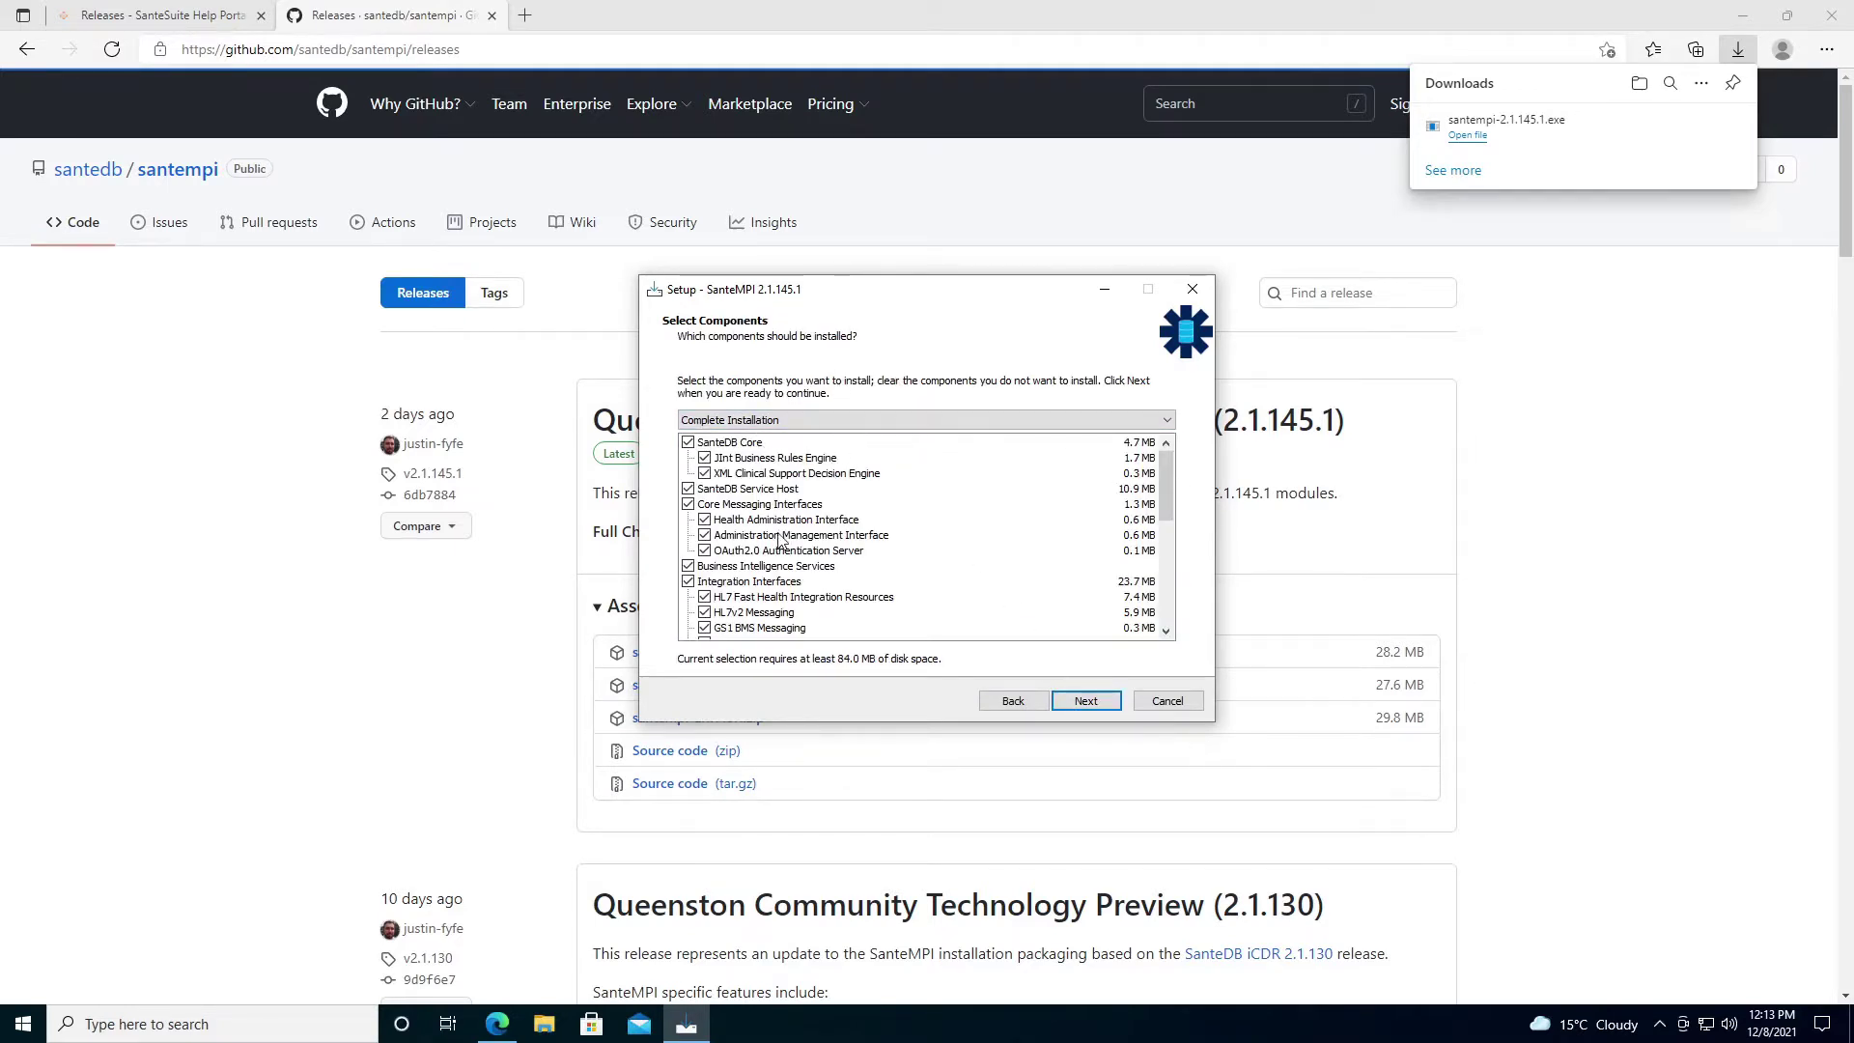
Keep the Complete Installation component set and install SanteMPI 2.1.145.1.
{"action": "scroll", "coordinate": [1171, 514], "scroll_direction": "down", "scroll_amount": 2}
{"action": "scroll", "coordinate": [1169, 541], "scroll_direction": "down", "scroll_amount": 3}
{"action": "left_click_drag", "start_coordinate": [1163, 565], "coordinate": [1163, 470]}
{"action": "left_click", "coordinate": [1090, 705]}
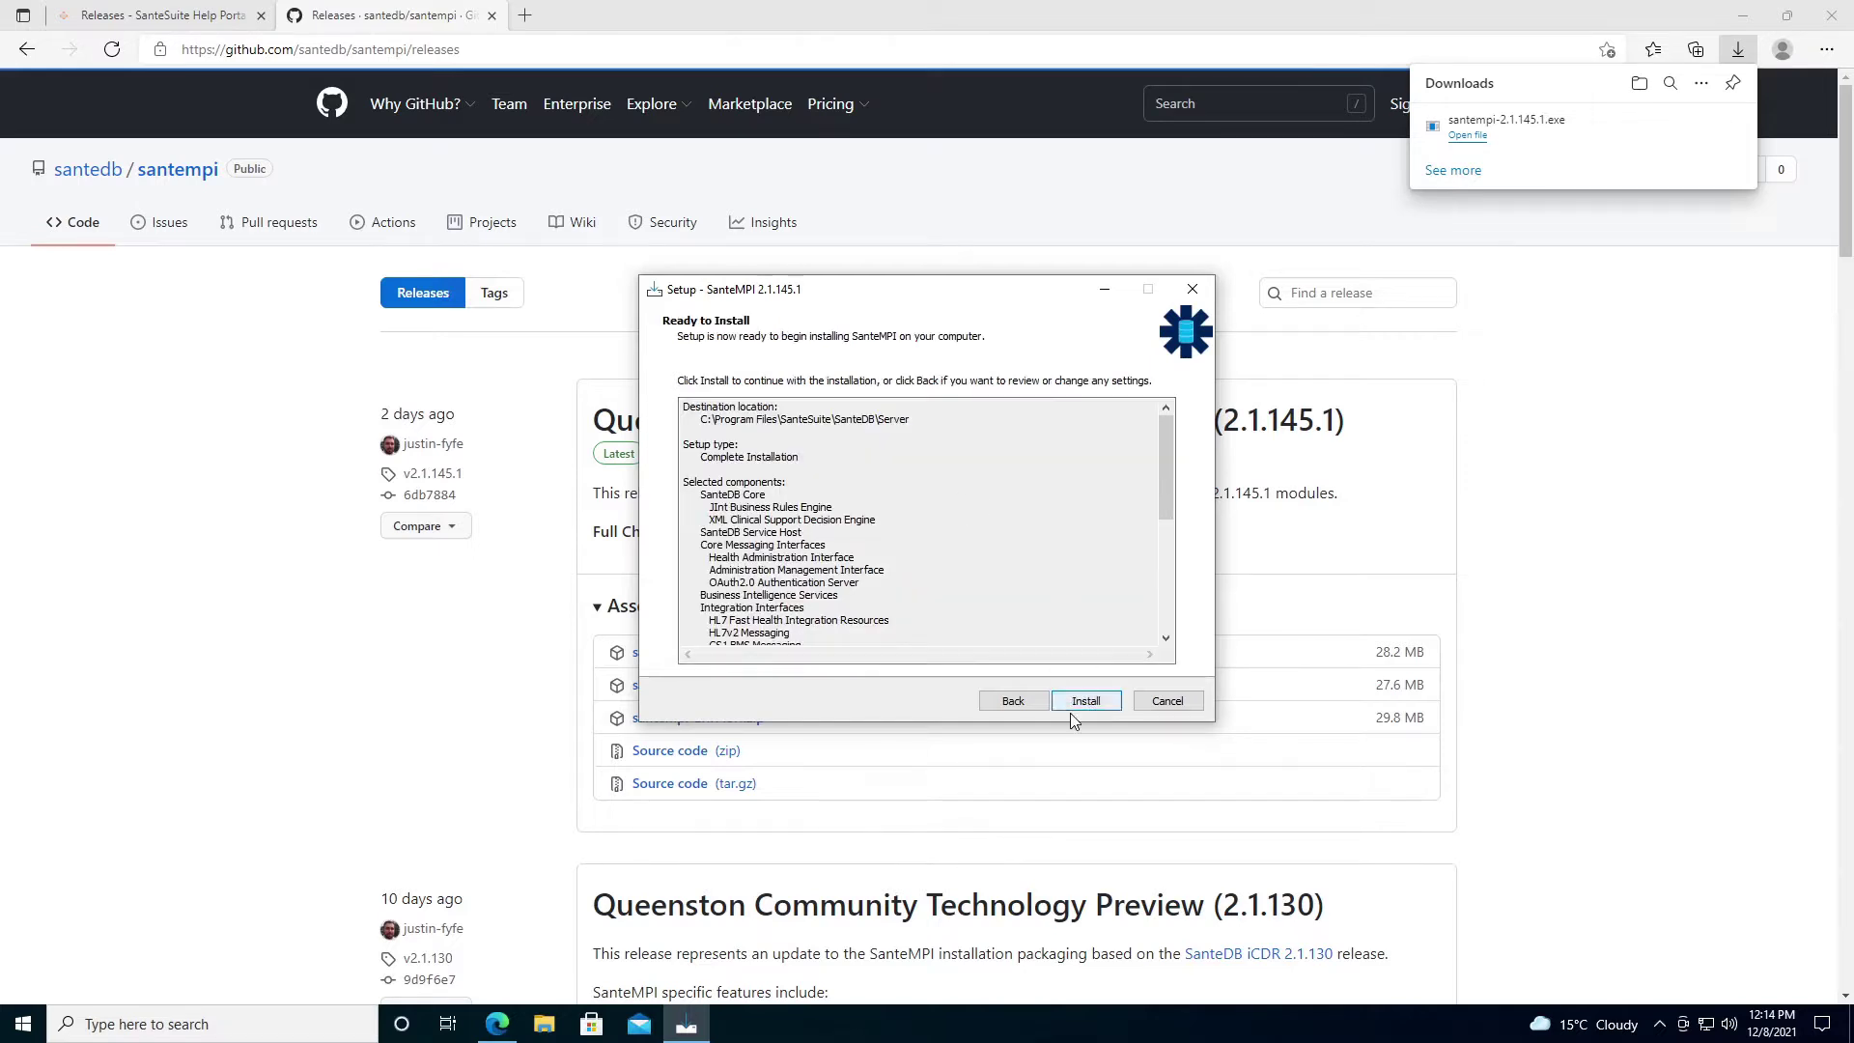
{"action": "left_click", "coordinate": [1084, 700]}
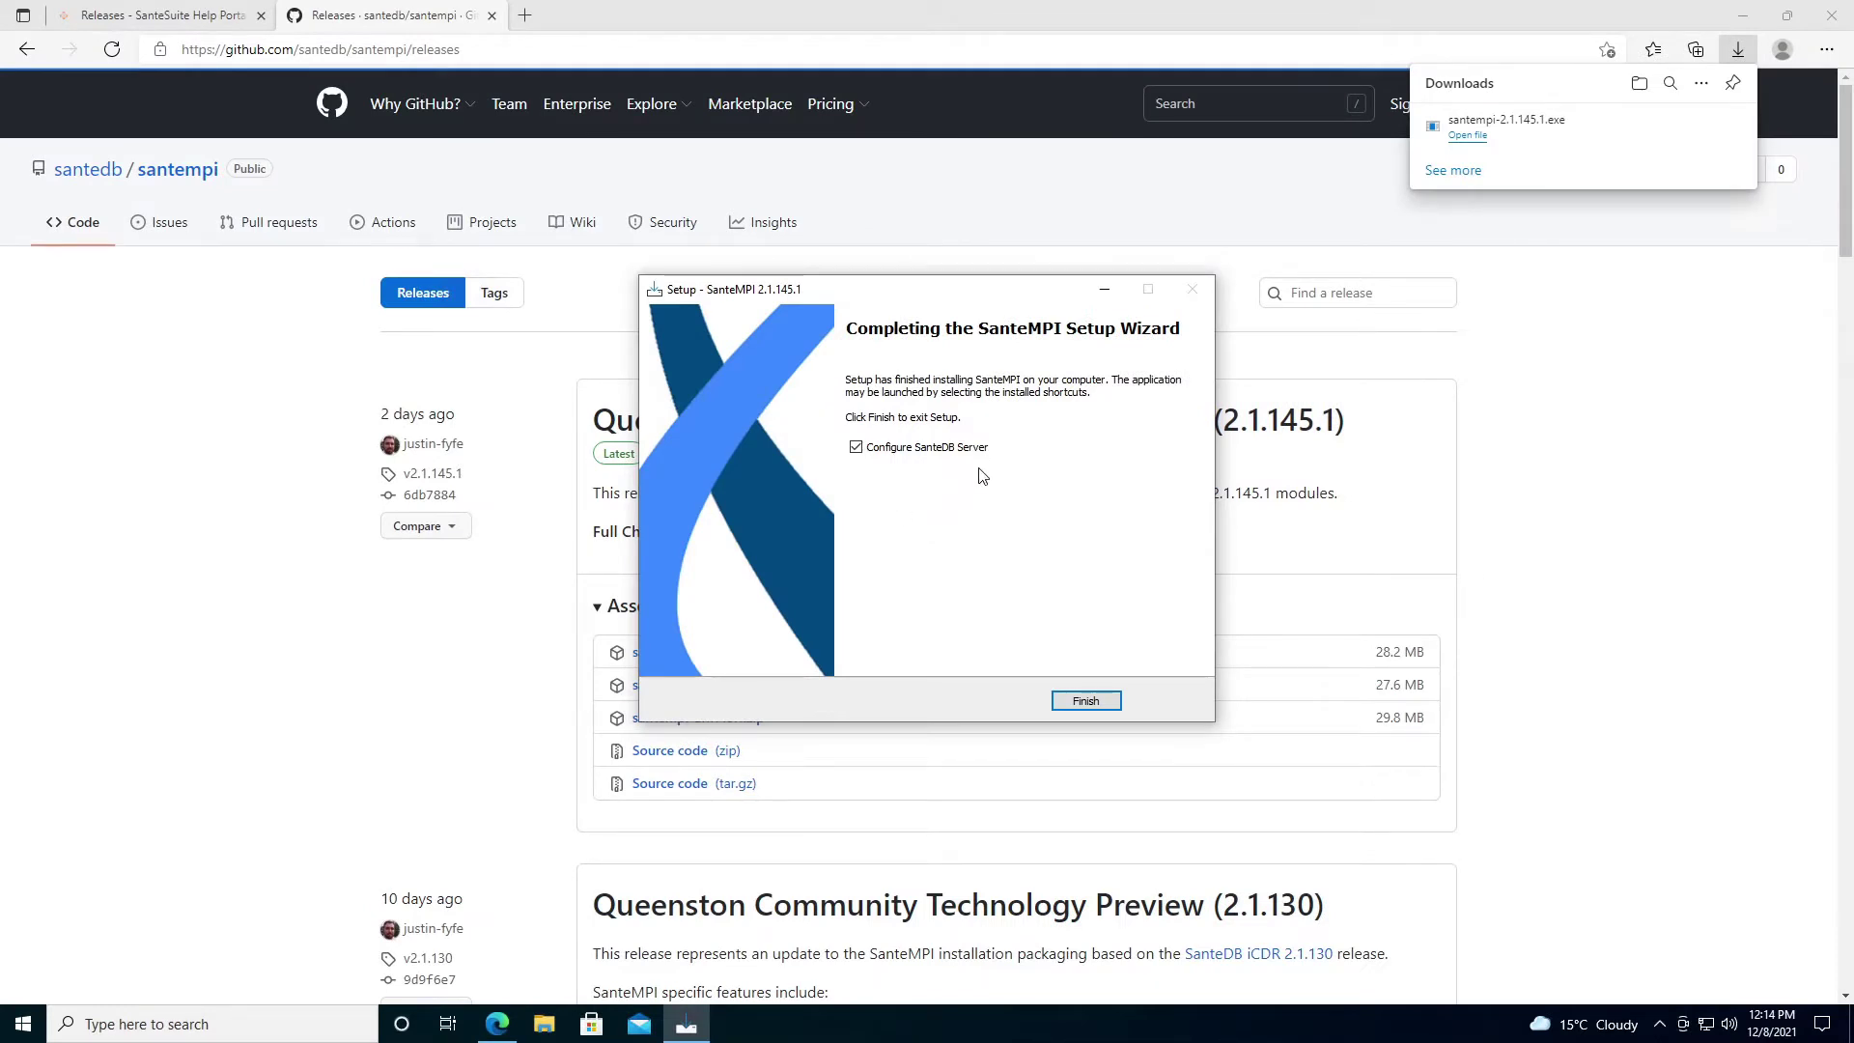
Finish setup with Configure SanteDB Server ticked and approve the configuration tool's launch.
{"action": "left_click", "coordinate": [1082, 702]}
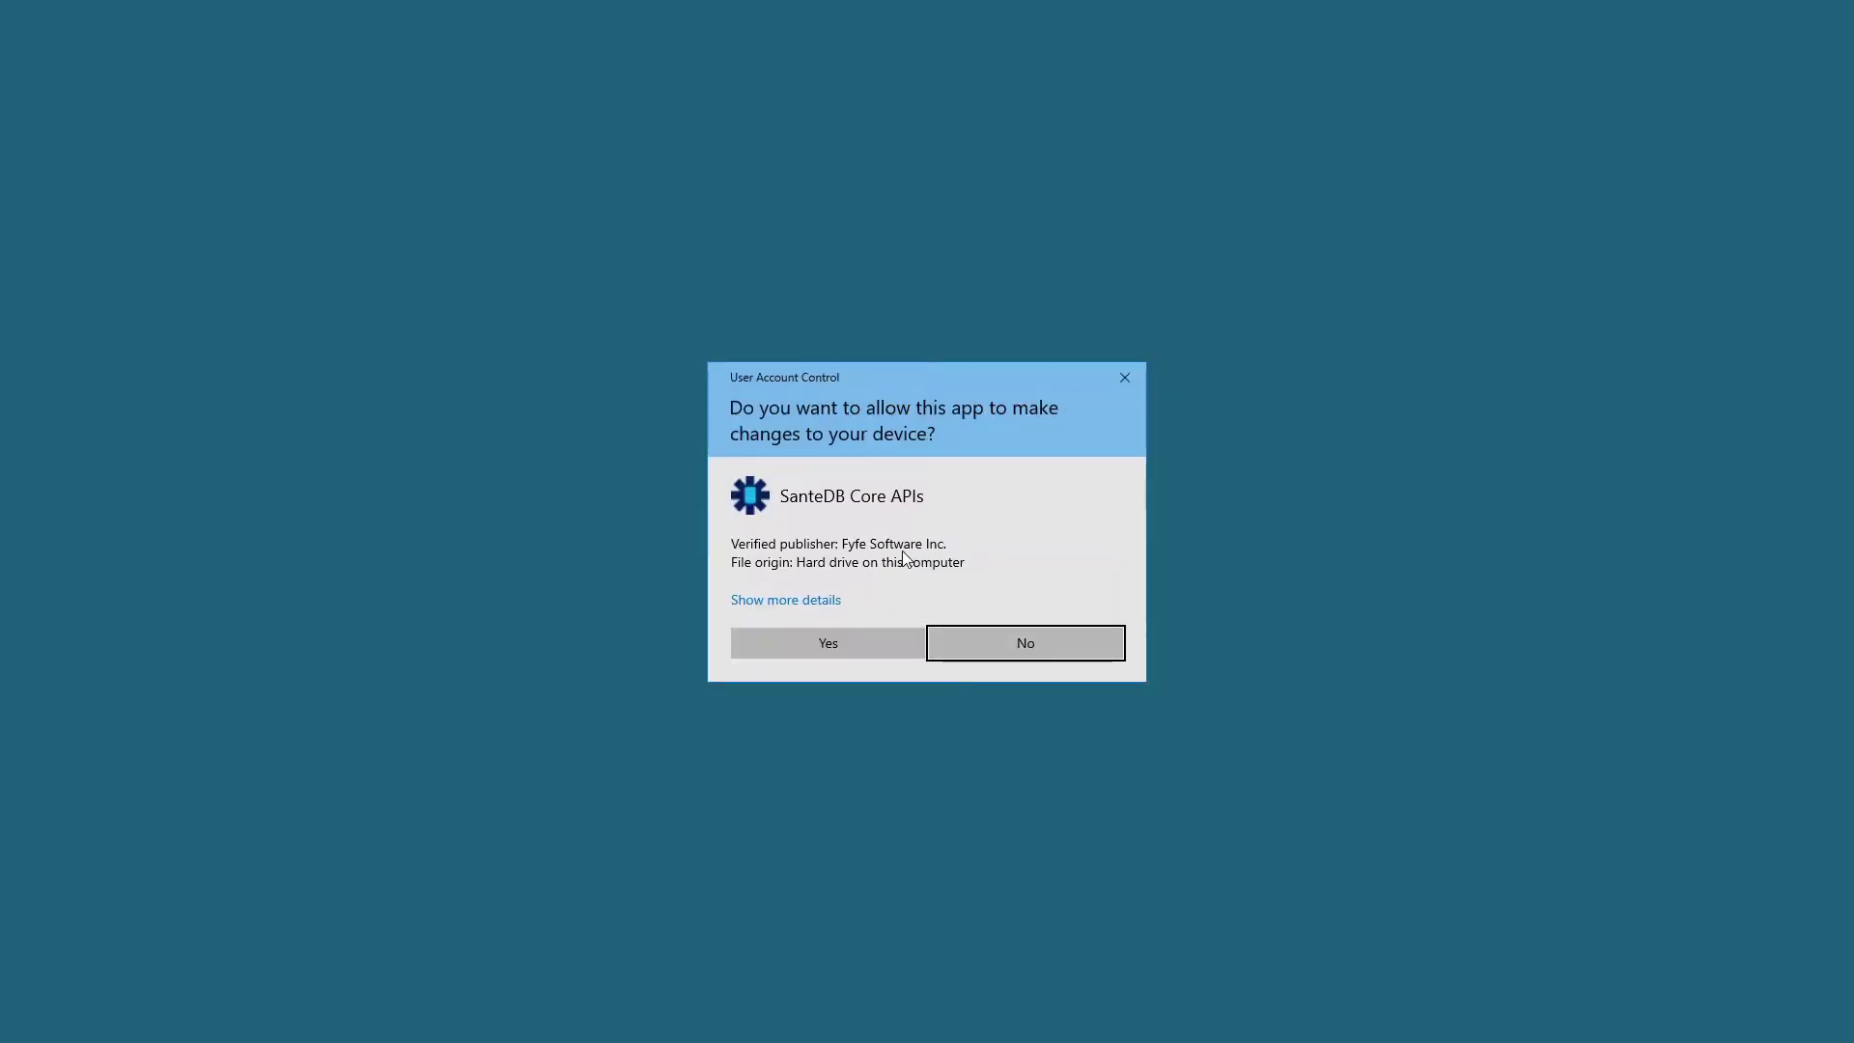
{"action": "left_click", "coordinate": [883, 633]}
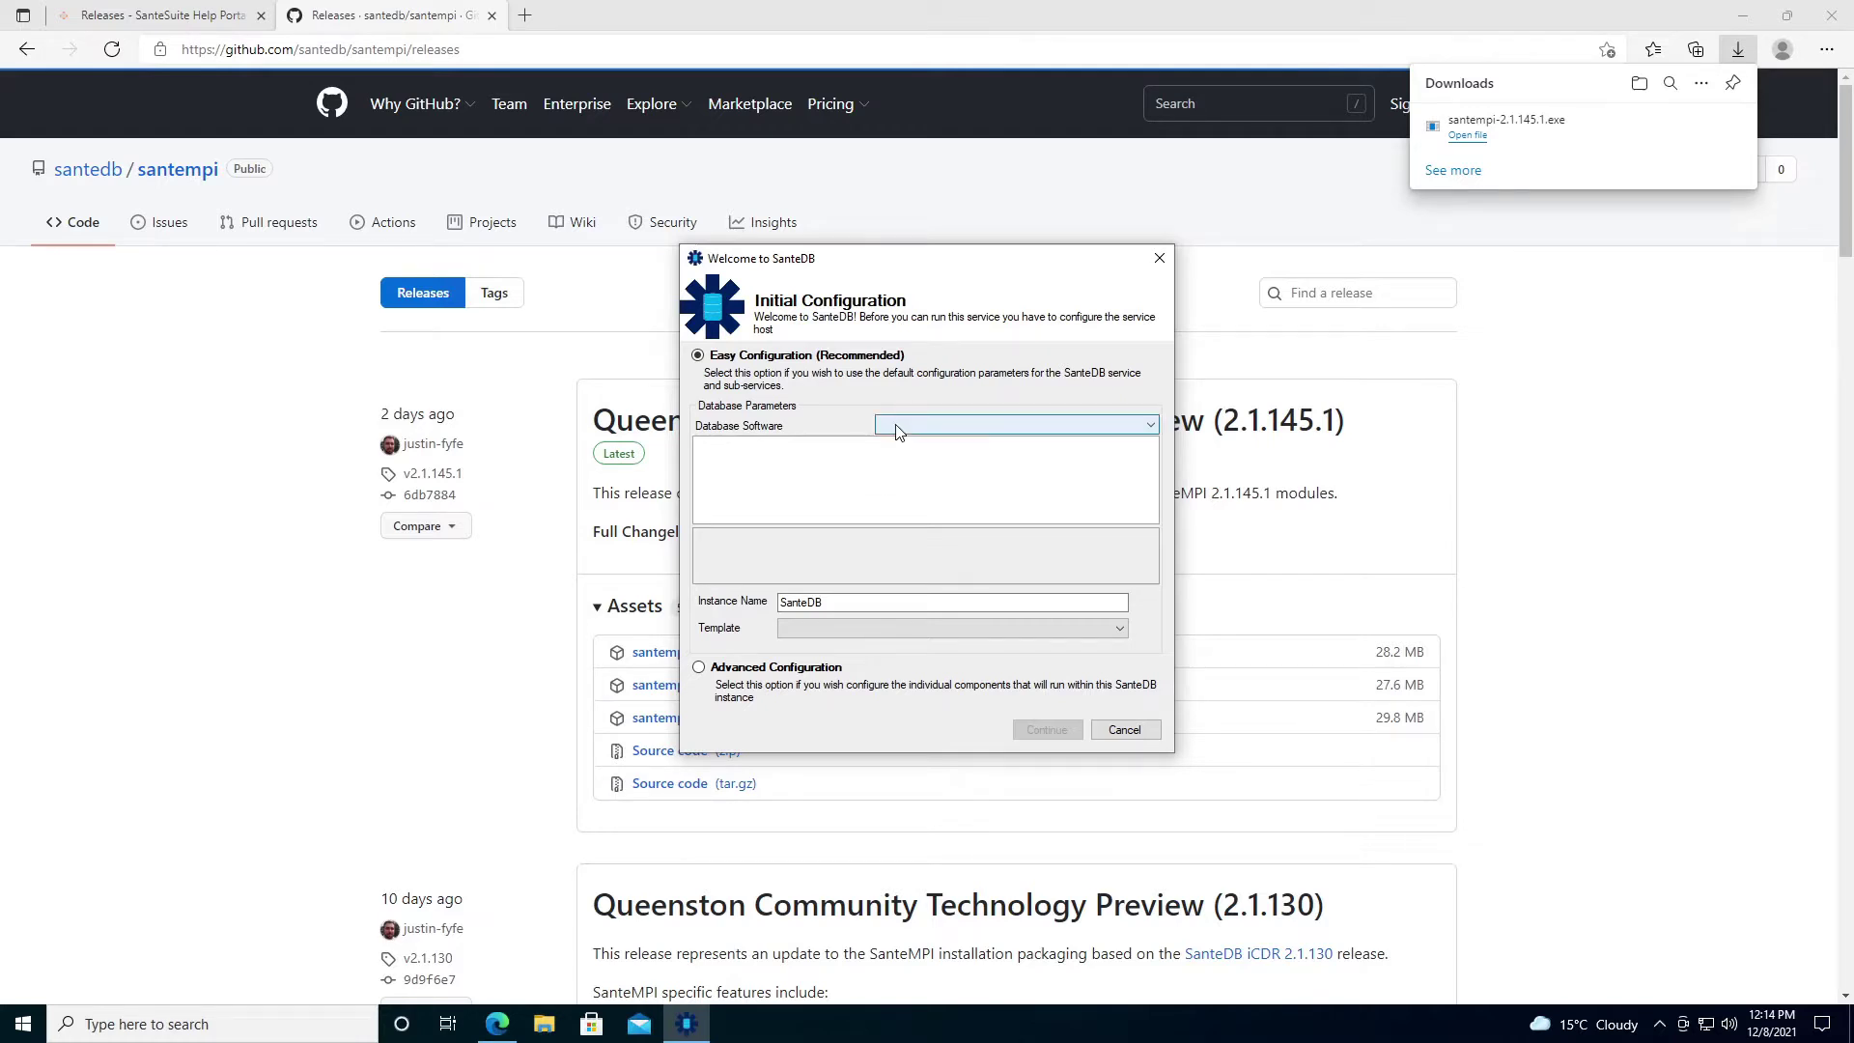
{"action": "left_click", "coordinate": [897, 430]}
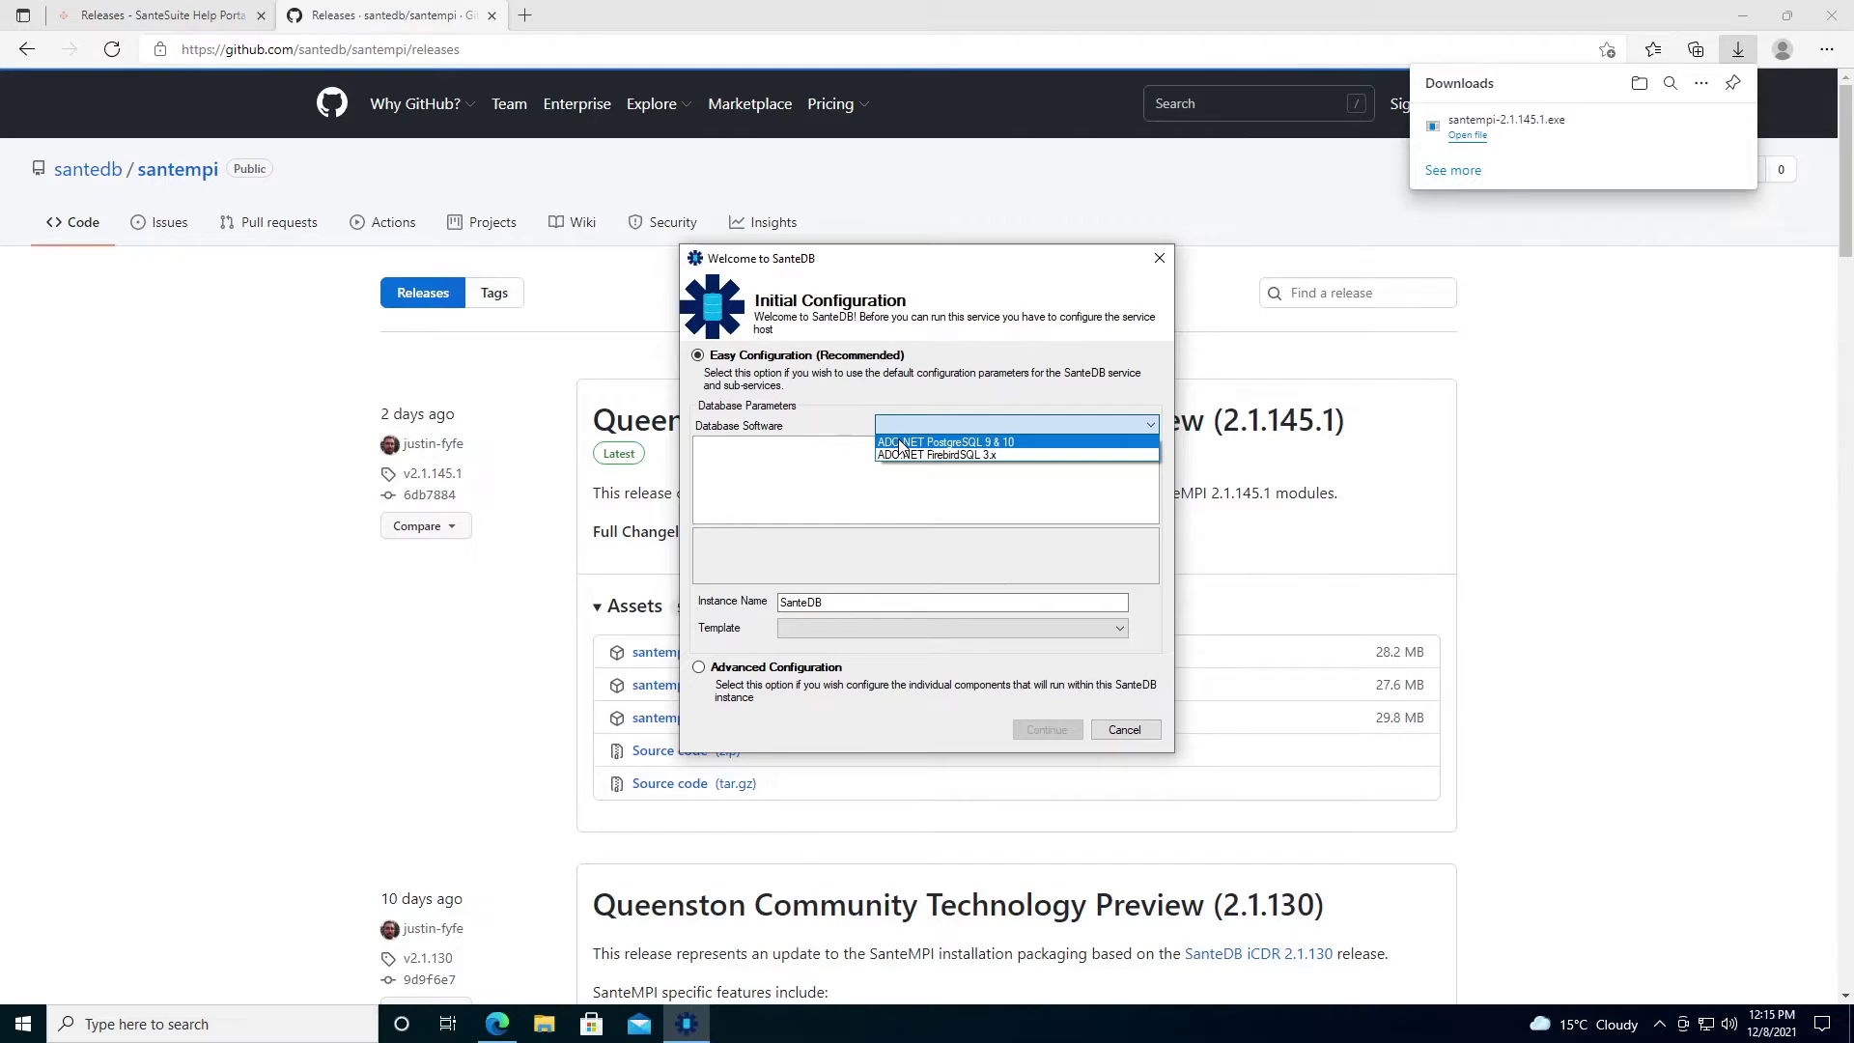
Select ADO.NET PostgreSQL 9 & 10 on host localhost with user postgres and its password.
{"action": "left_click", "coordinate": [898, 443]}
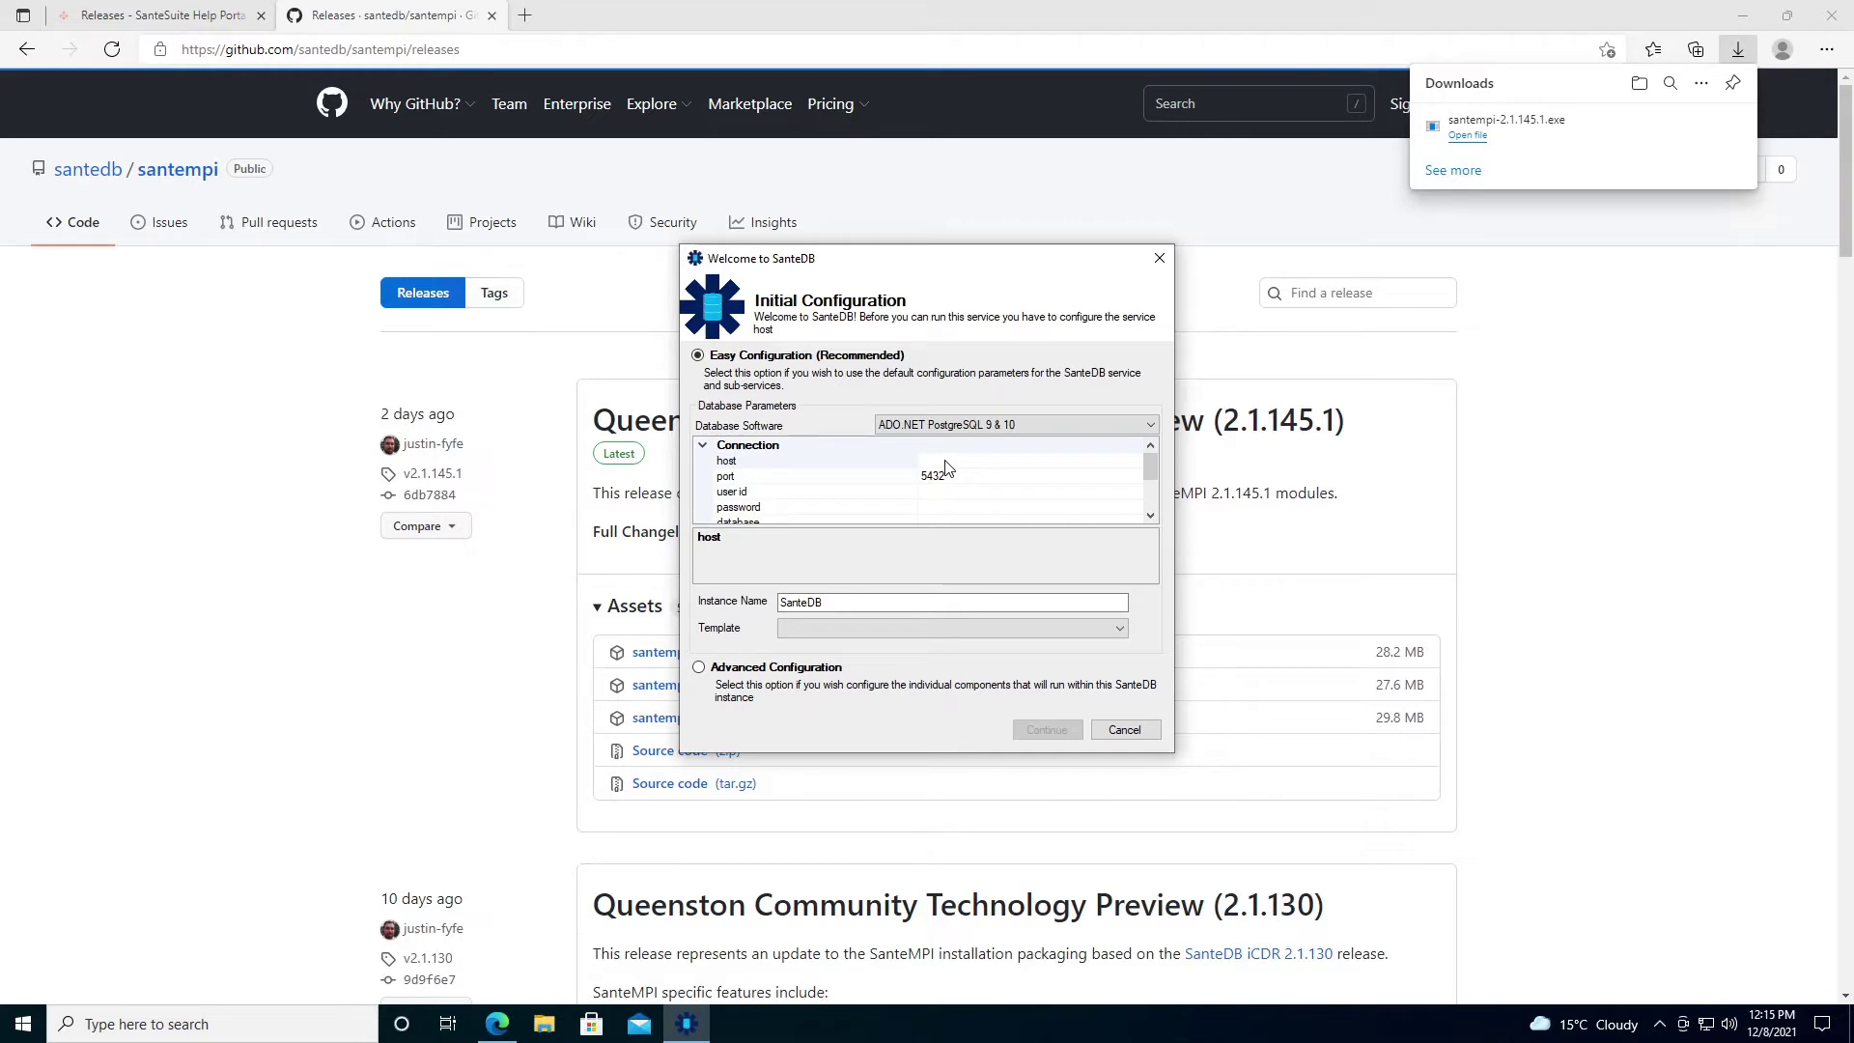
{"action": "left_click", "coordinate": [995, 426]}
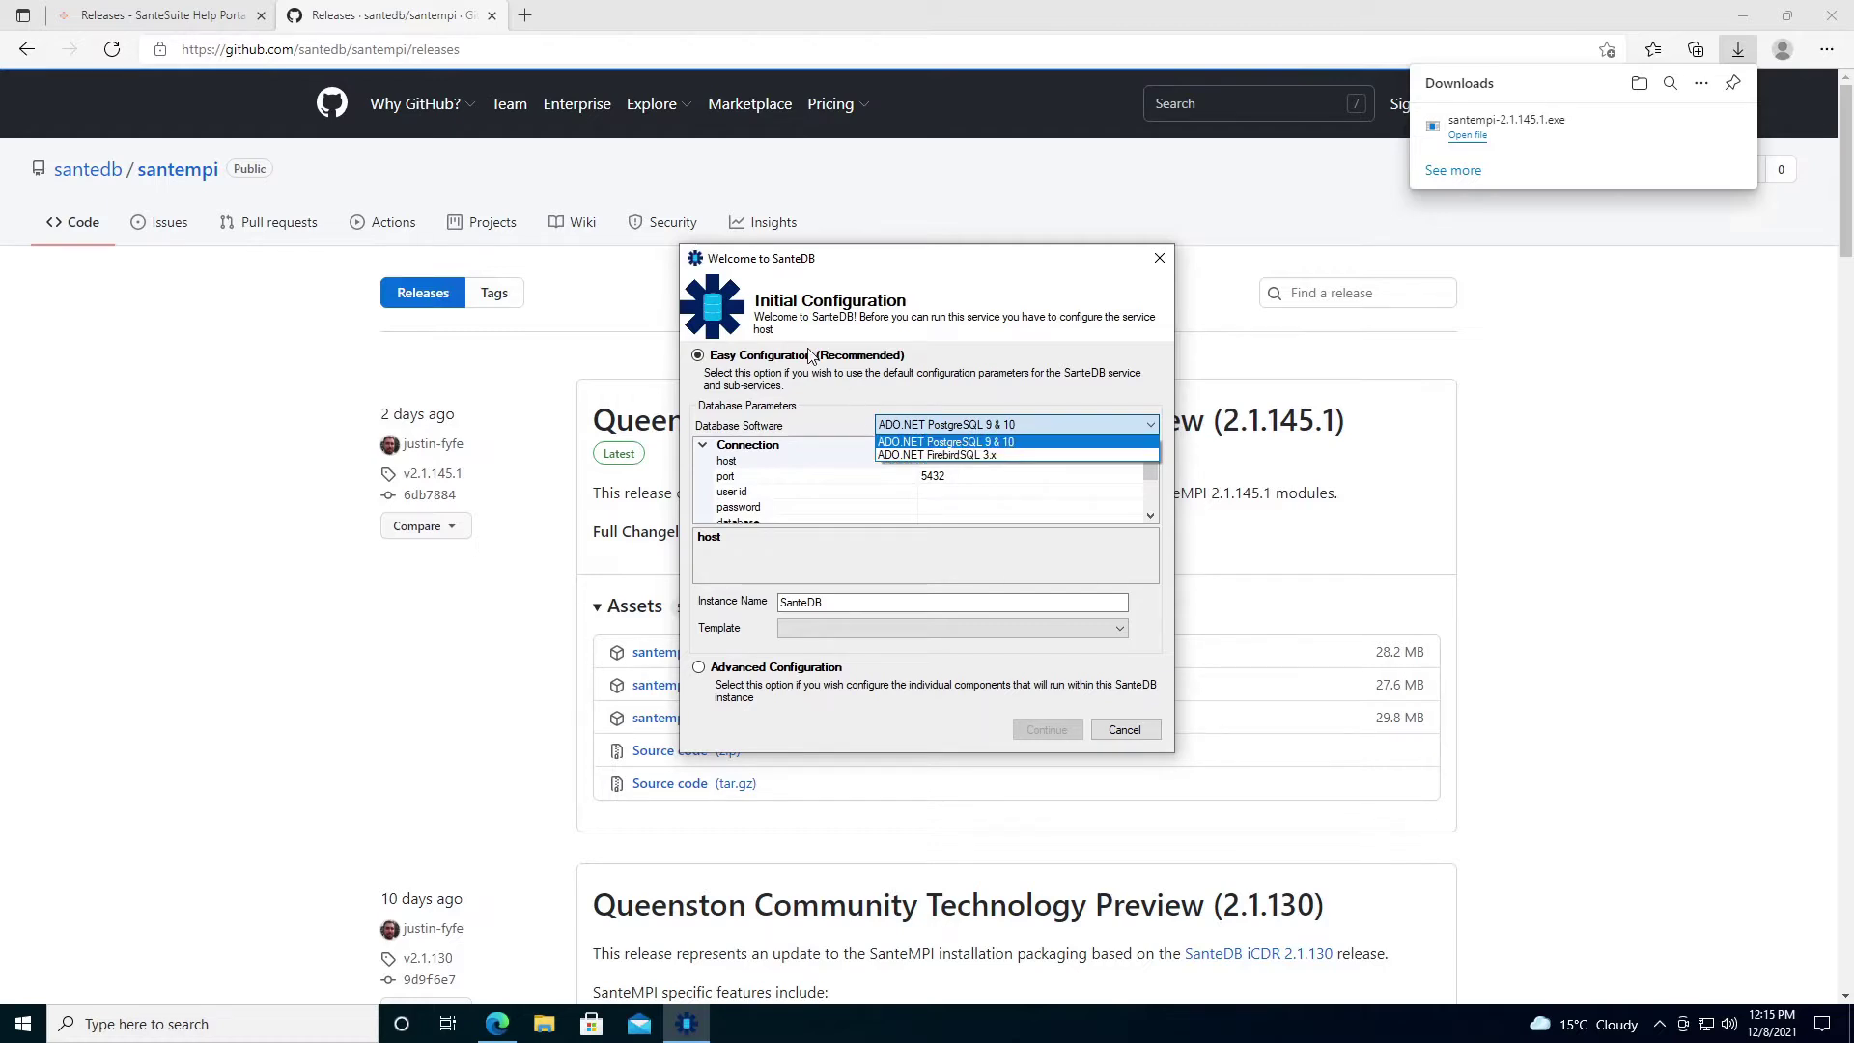
{"action": "left_click", "coordinate": [1005, 445]}
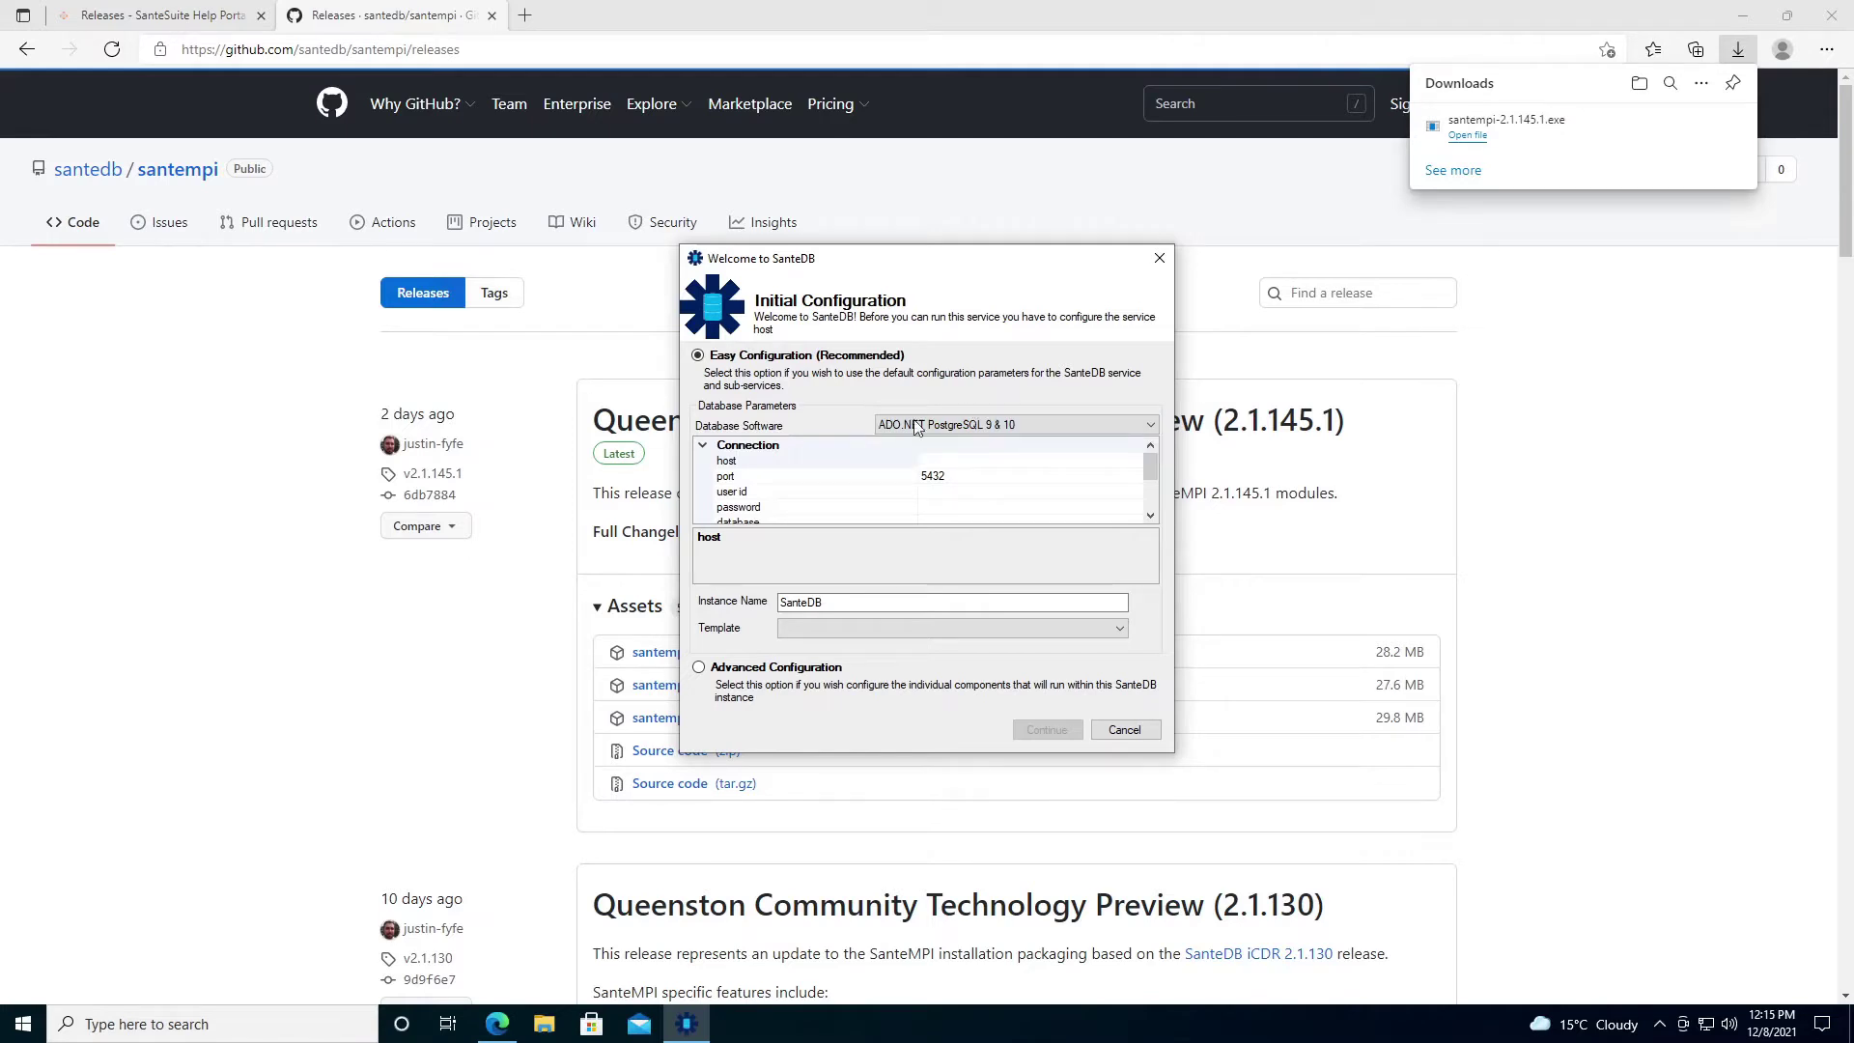
{"action": "left_click", "coordinate": [996, 462]}
{"action": "type", "text": "localhost"}
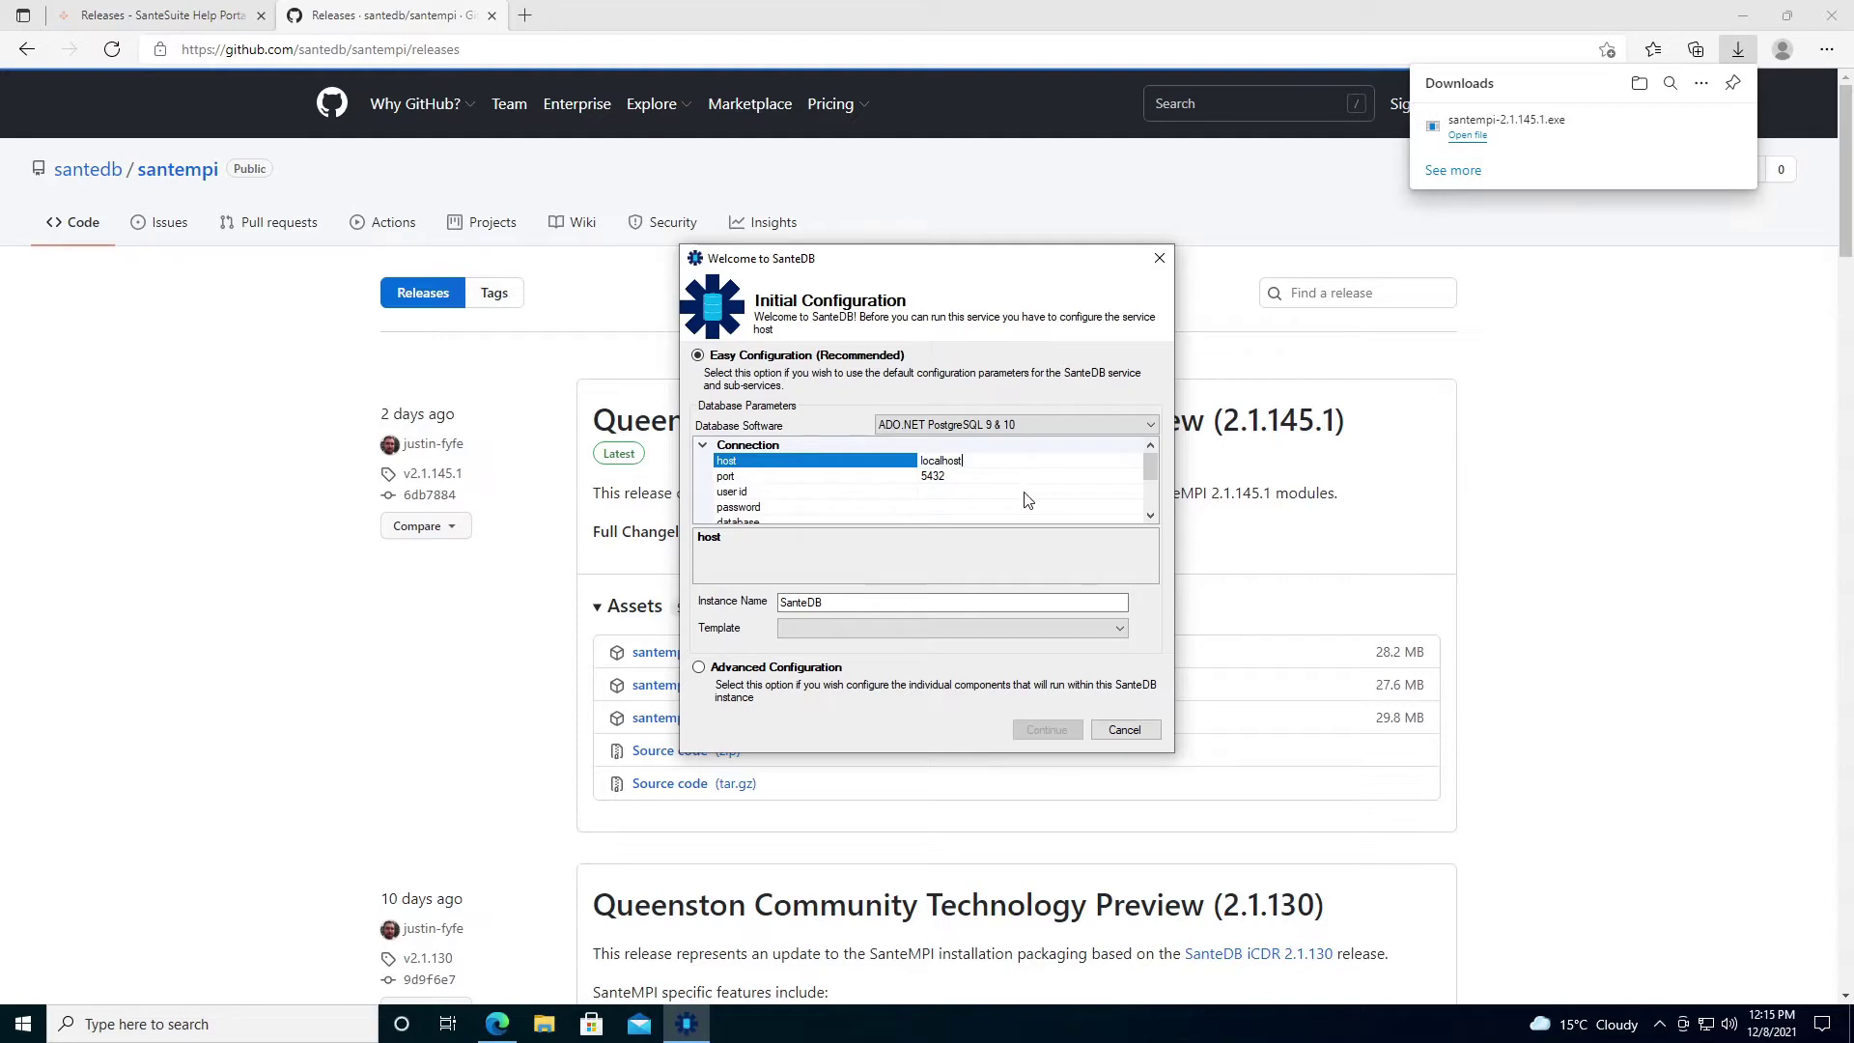
{"action": "left_click", "coordinate": [1025, 492]}
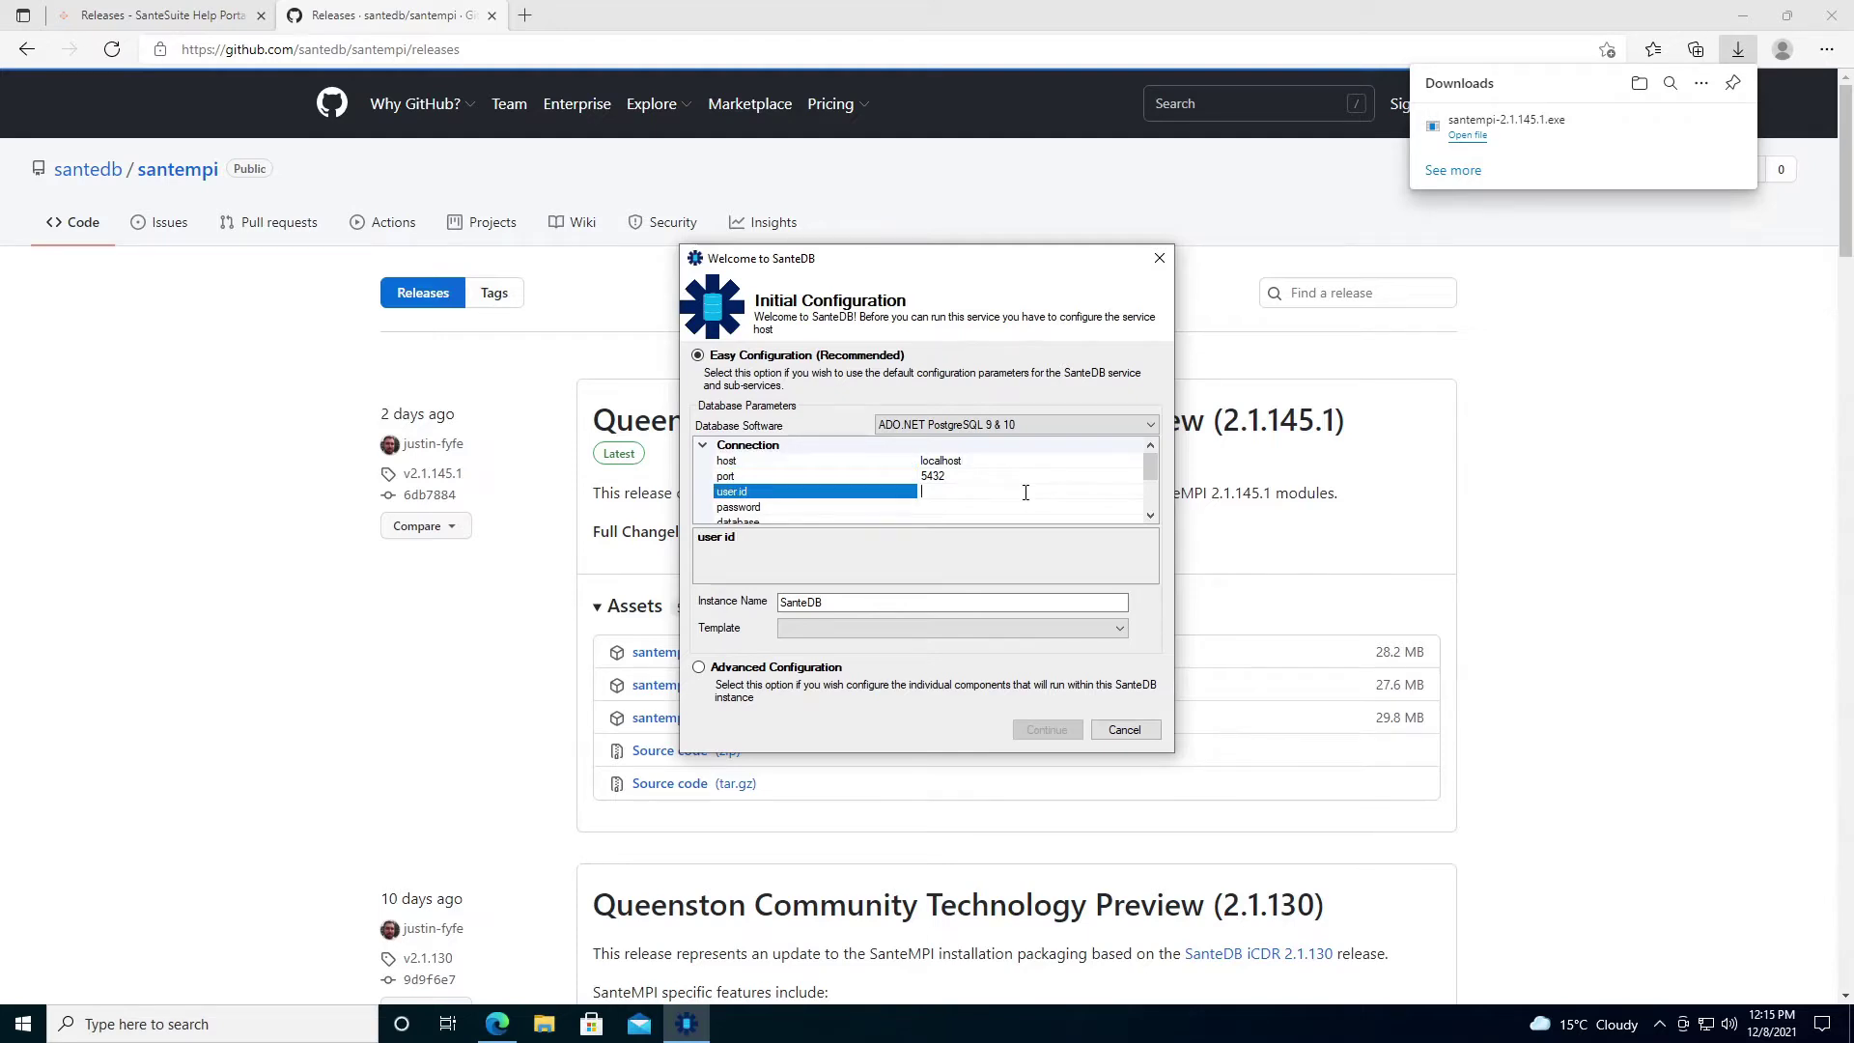
{"action": "type", "text": "postgres"}
{"action": "key", "text": "Tab"}
{"action": "type", "text": "postgres"}
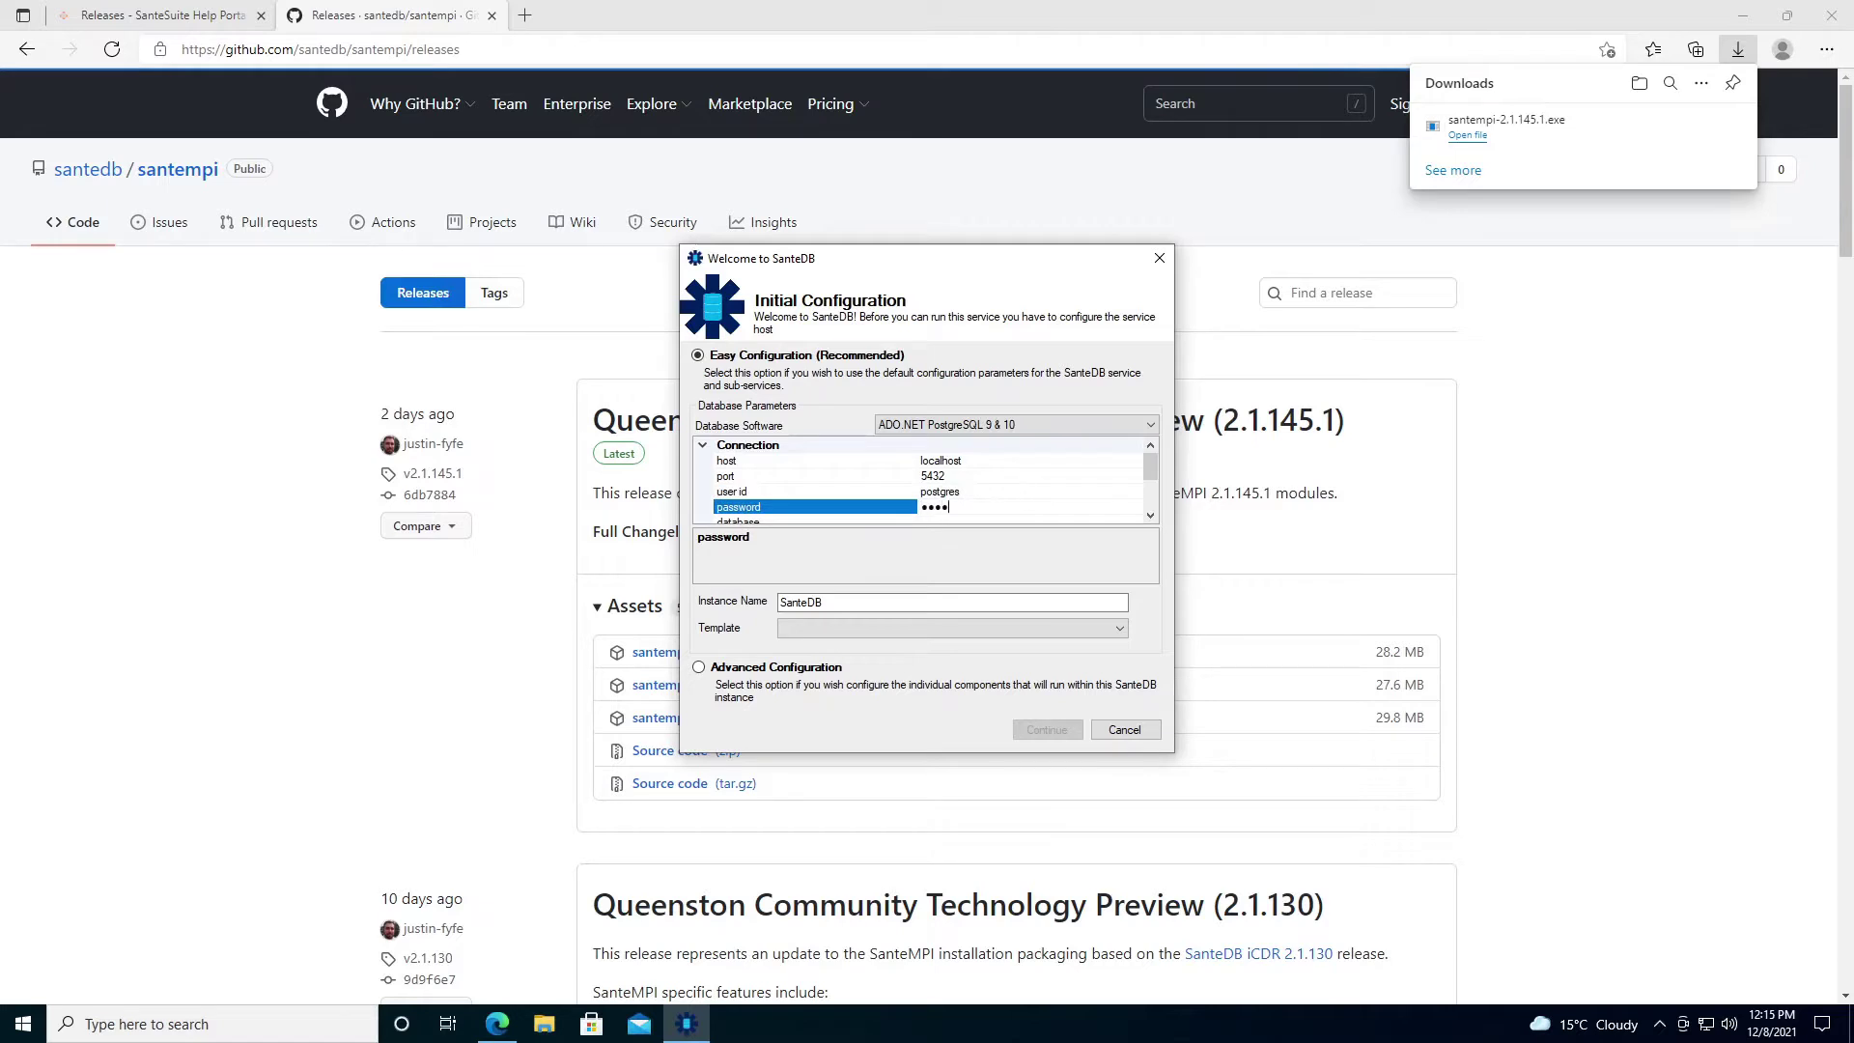
{"action": "key", "text": "Tab"}
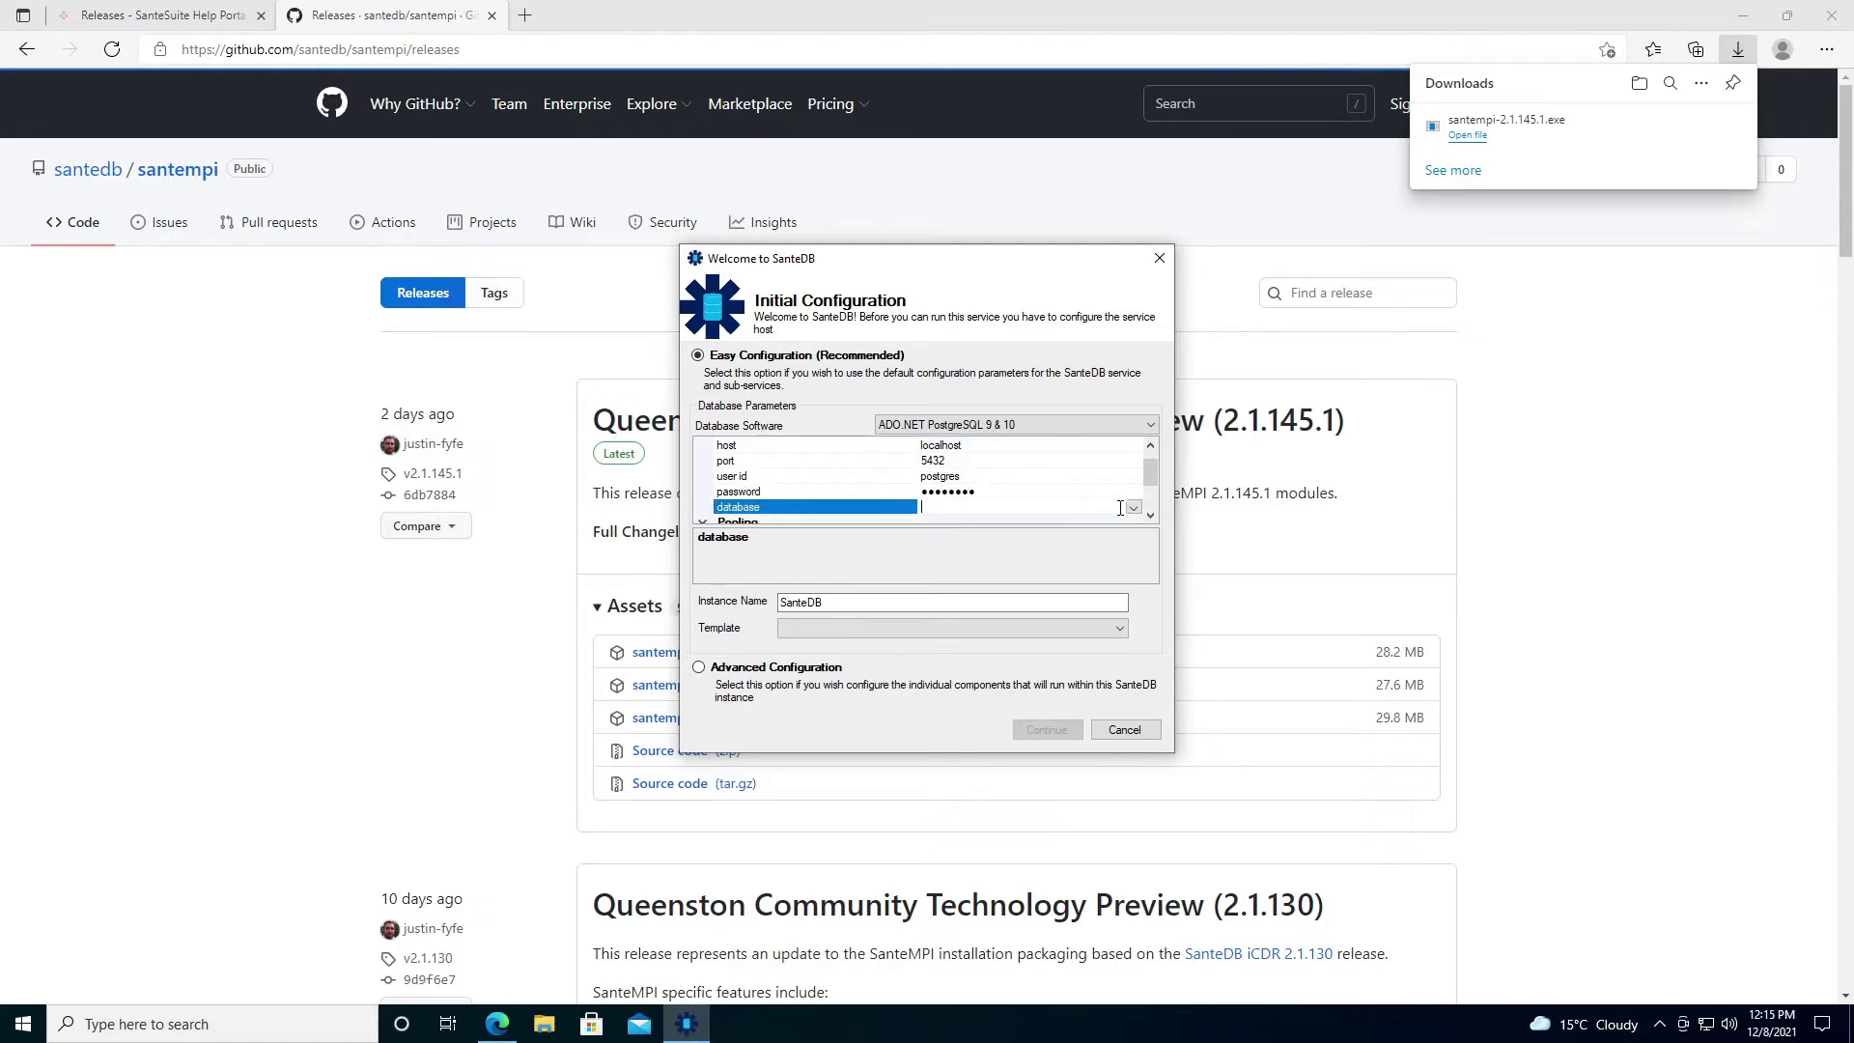
Create and select a new database named santempi.
{"action": "left_click", "coordinate": [1133, 507]}
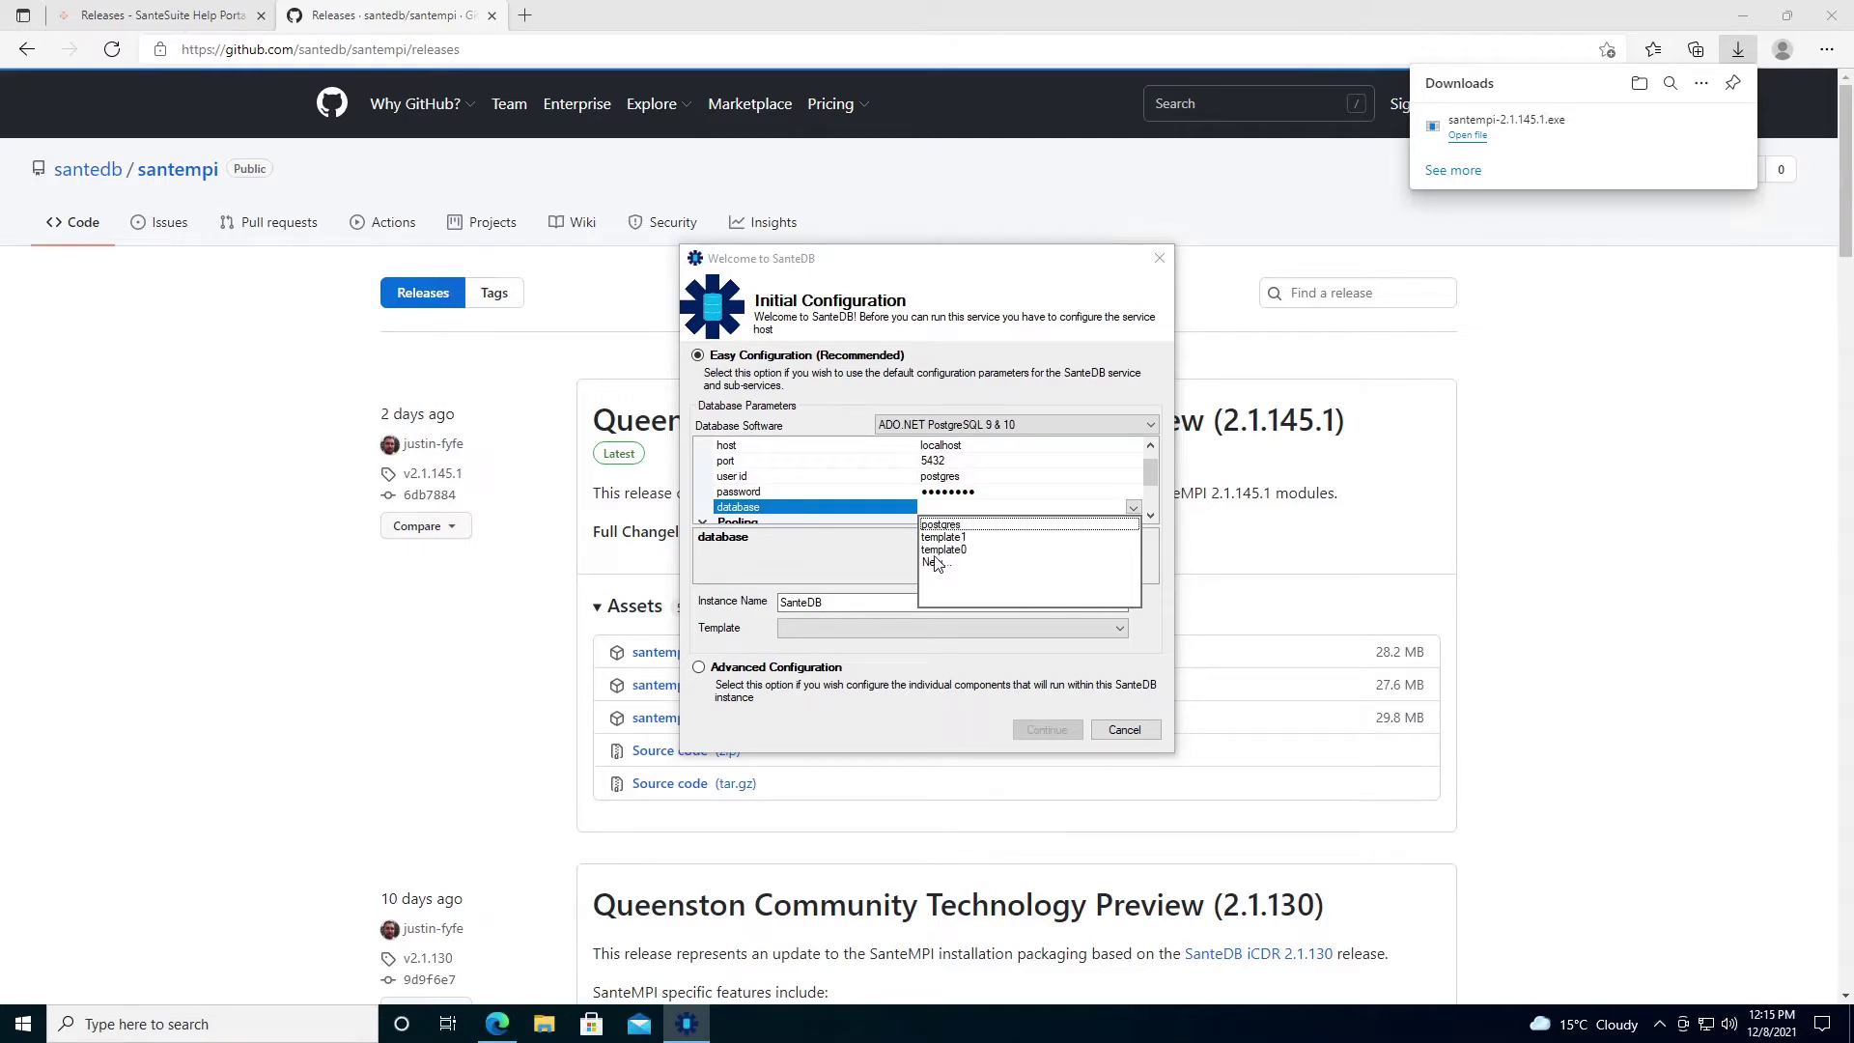
{"action": "left_click", "coordinate": [937, 563]}
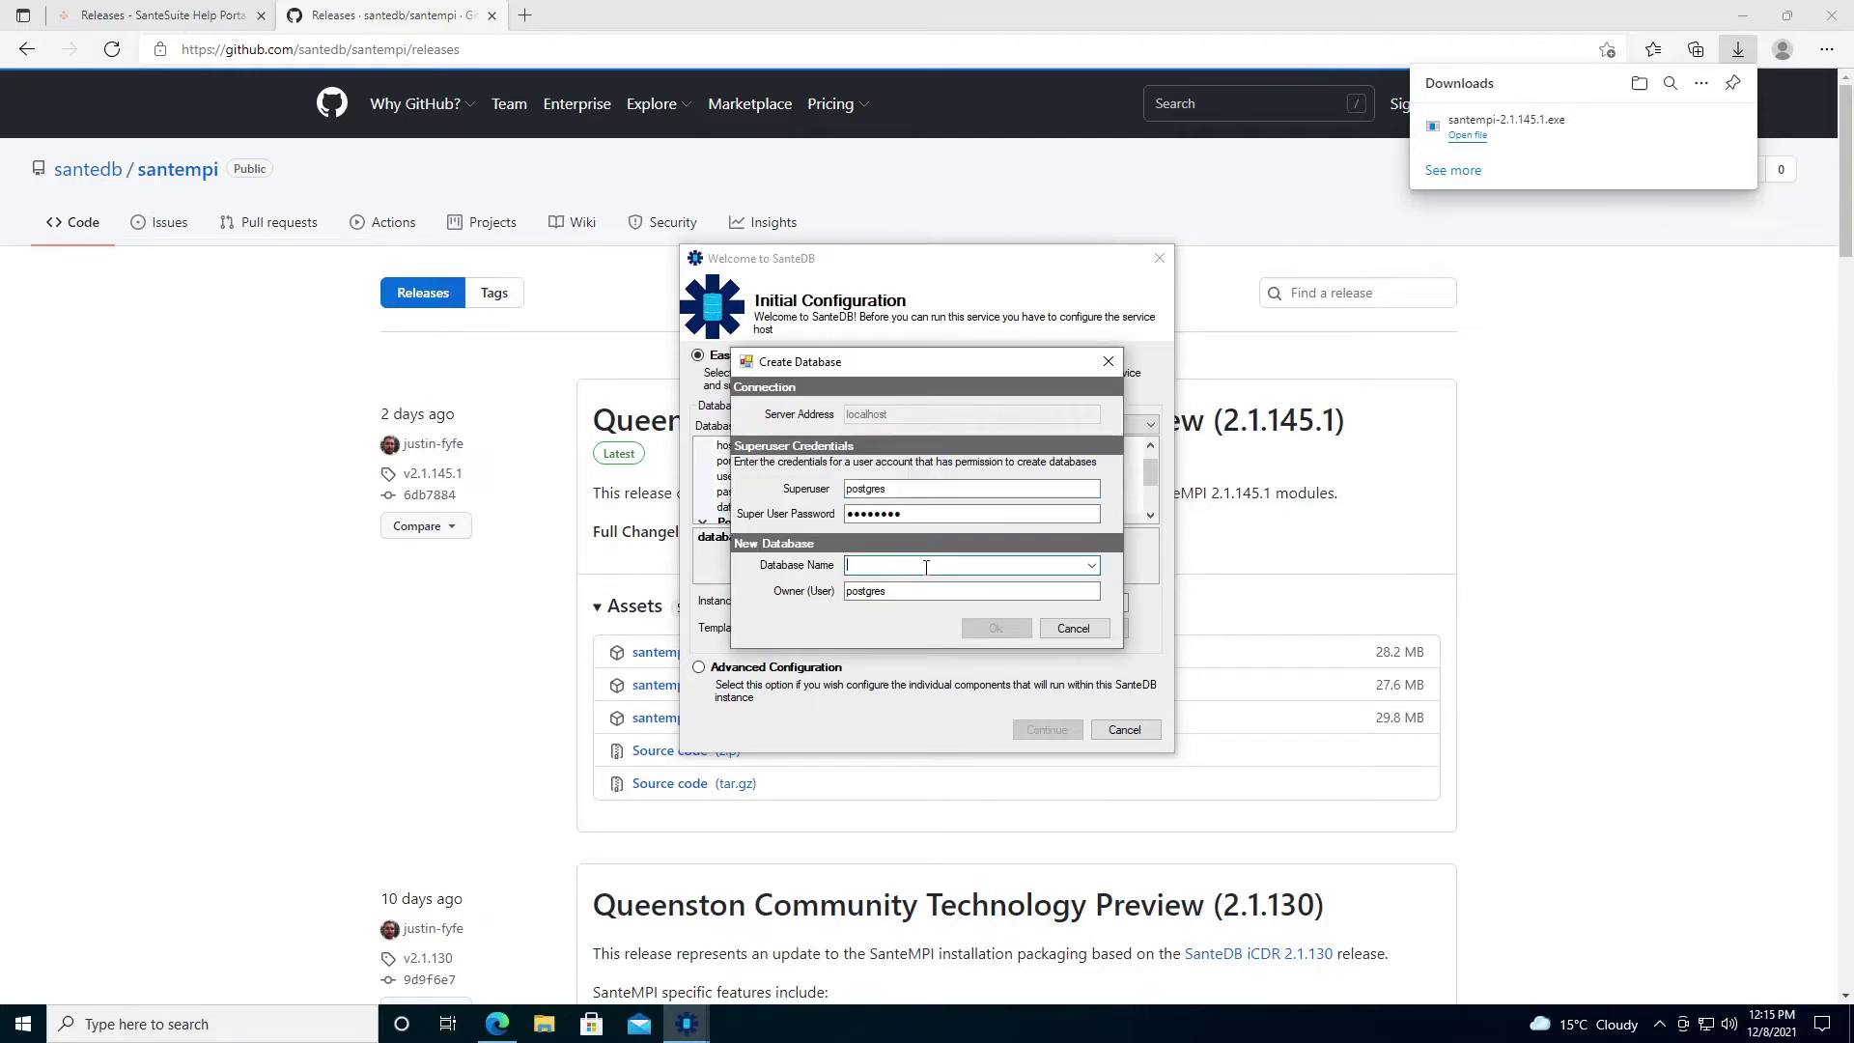
{"action": "type", "text": "santempi"}
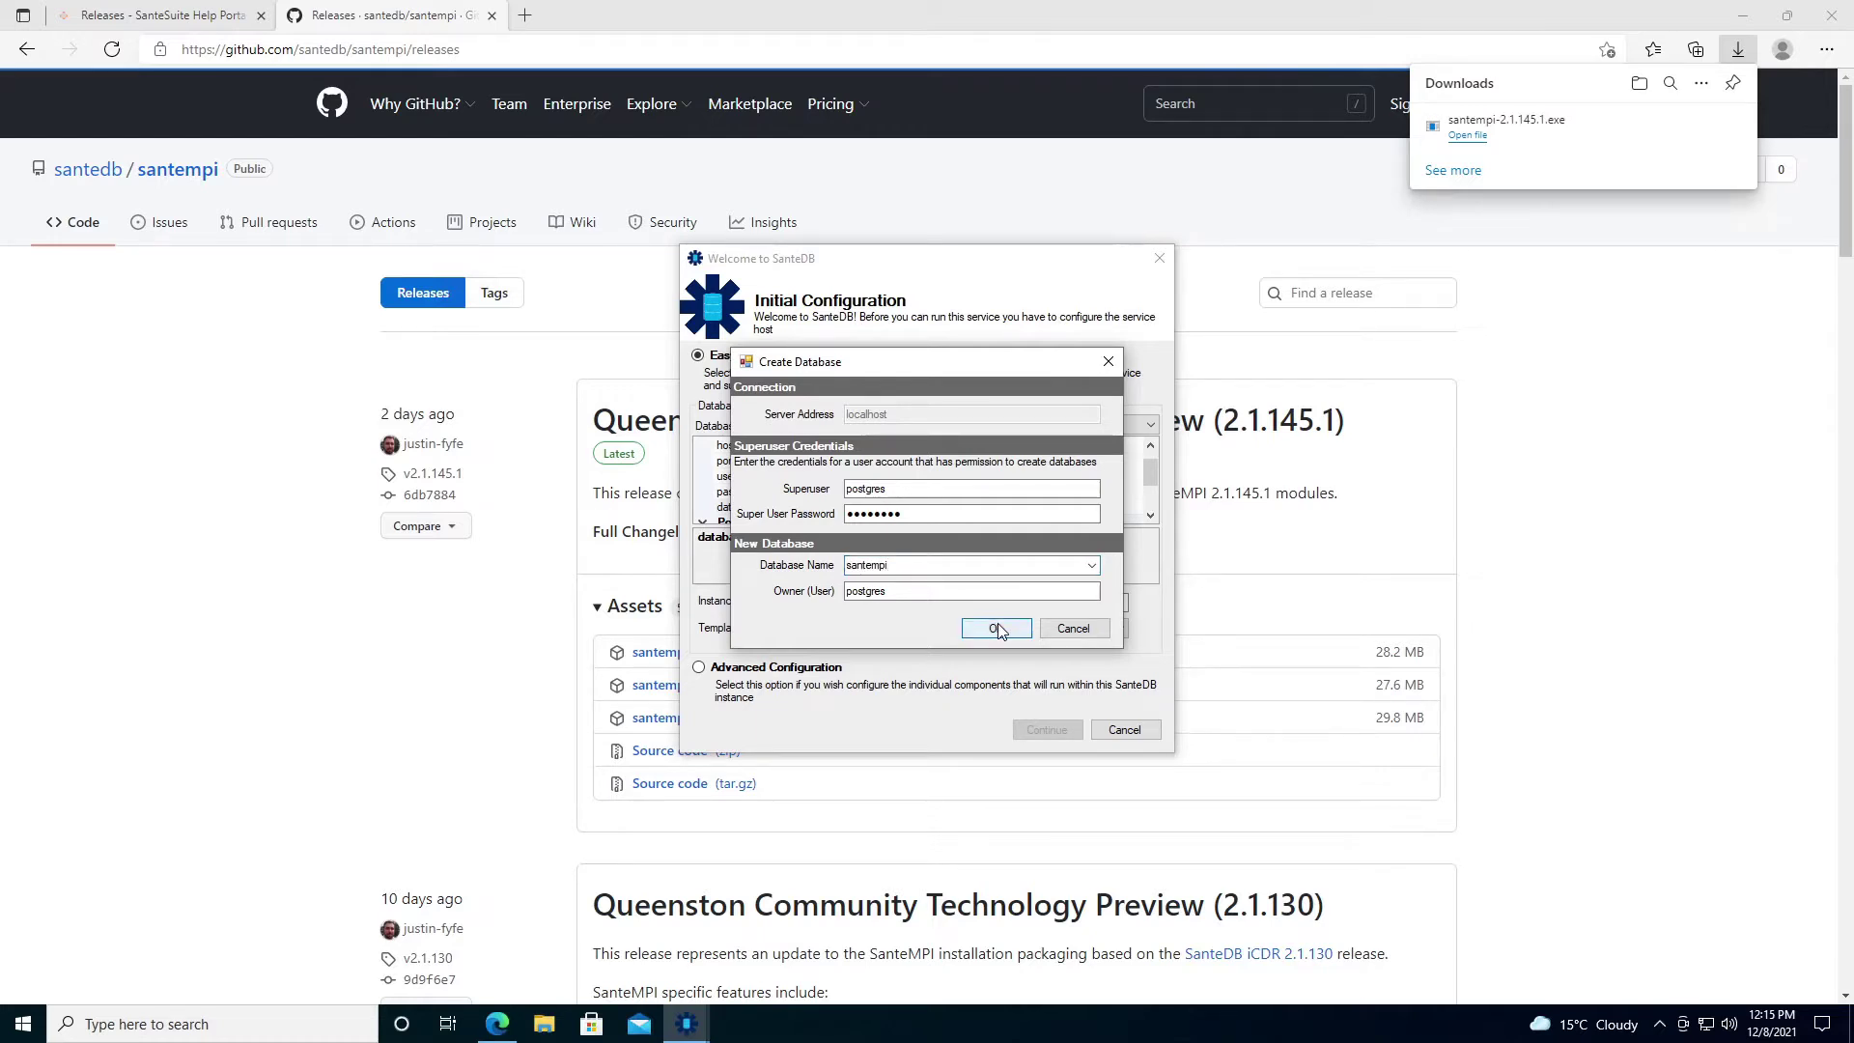
{"action": "left_click", "coordinate": [963, 629]}
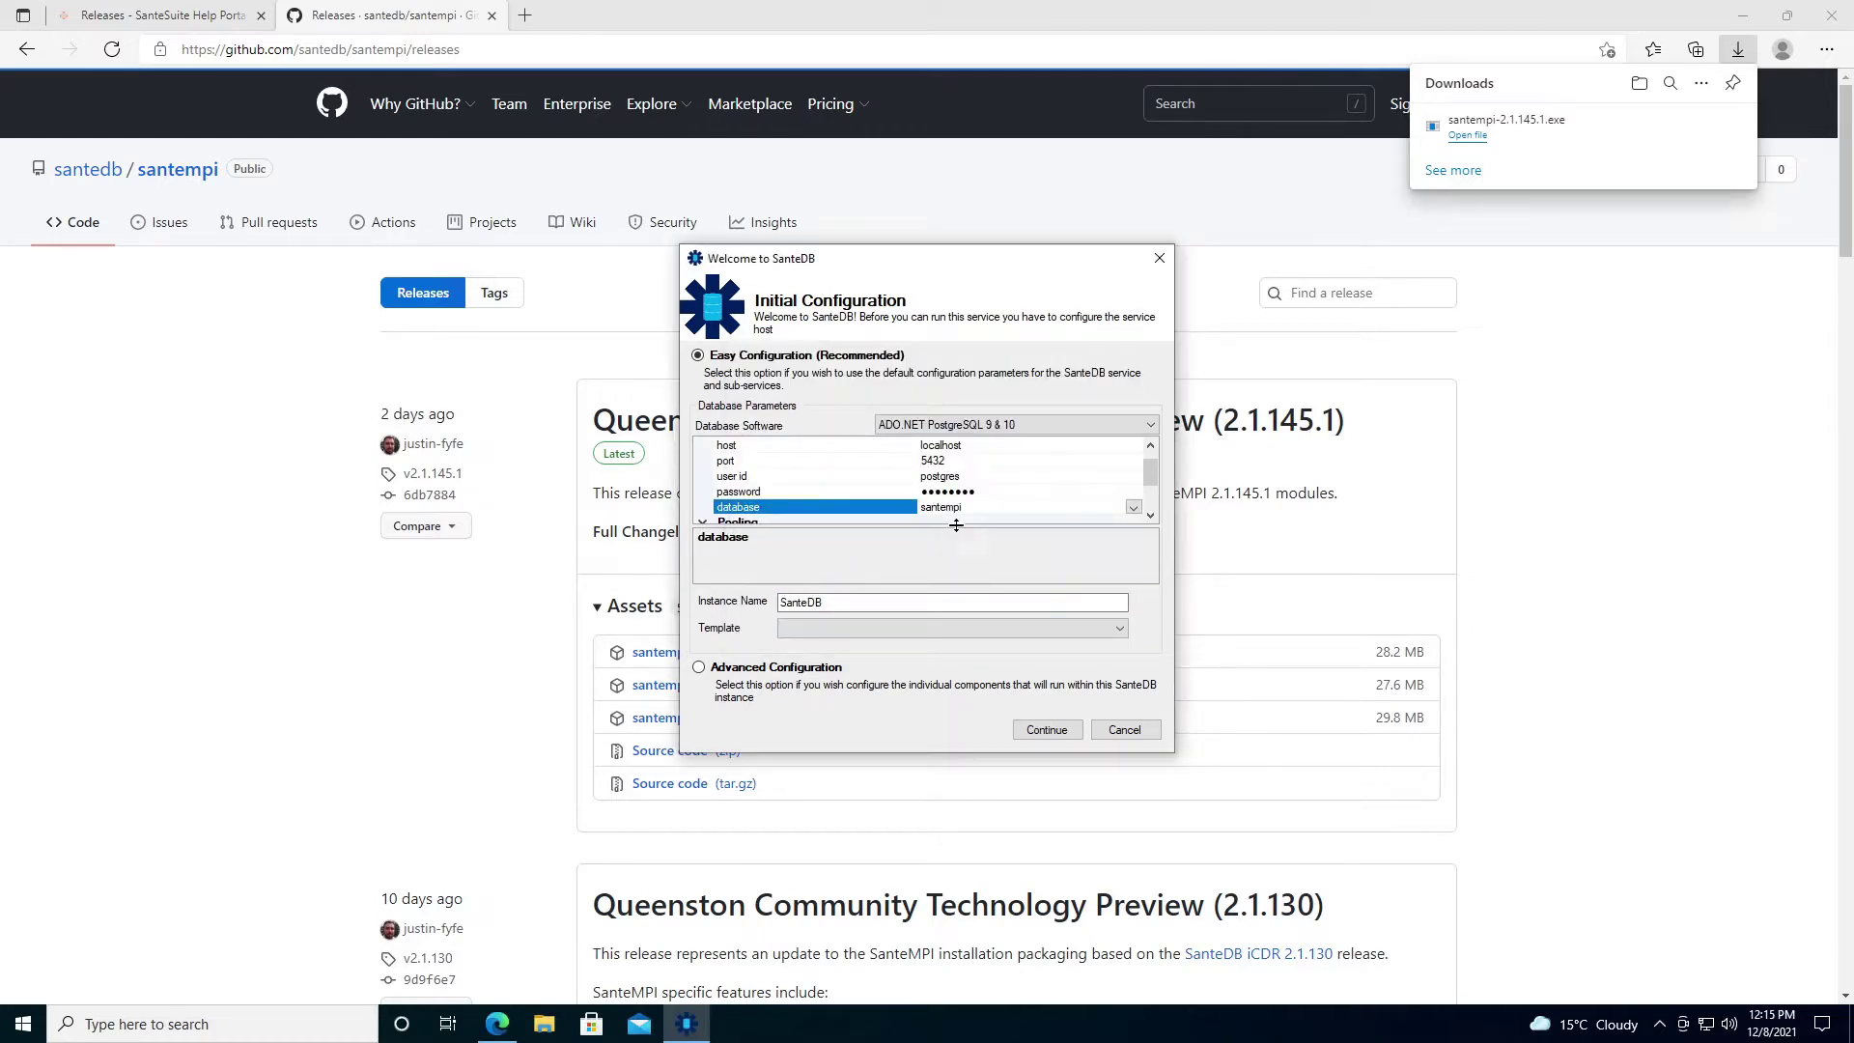
{"action": "left_click_drag", "start_coordinate": [1159, 480], "coordinate": [1159, 498]}
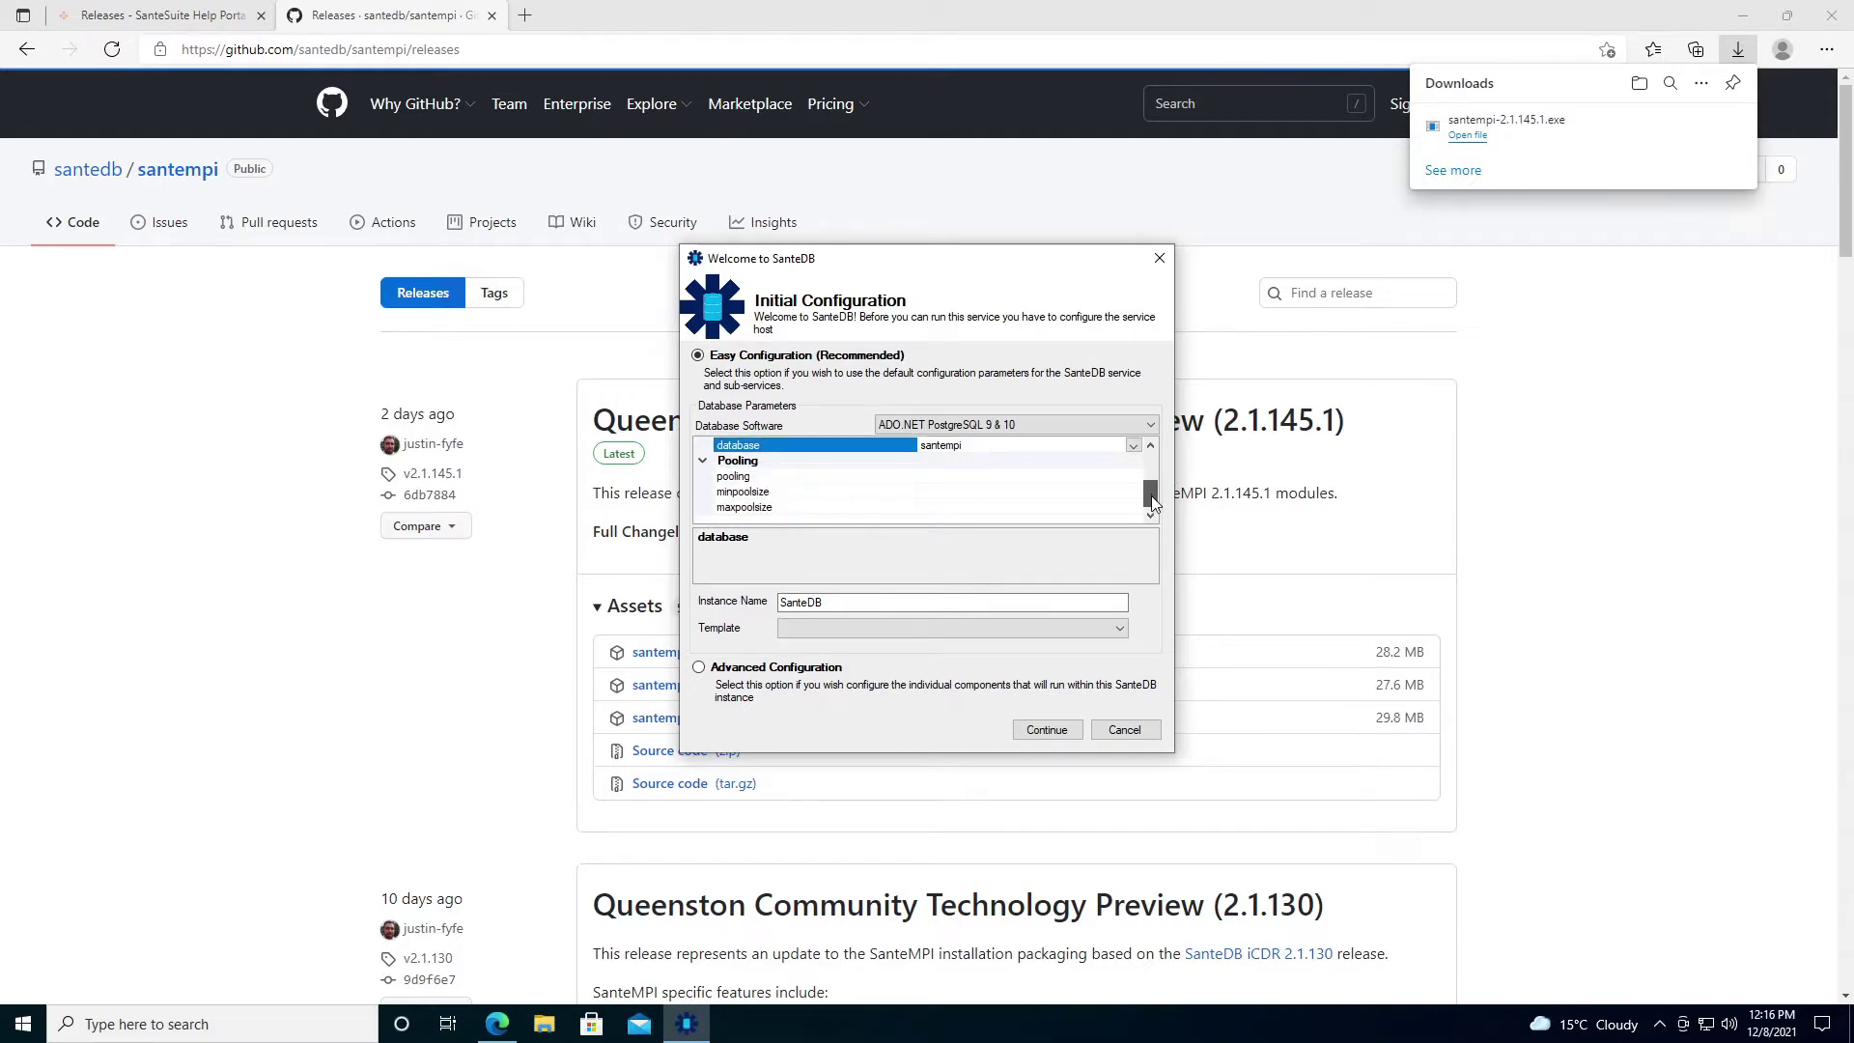
Enable connection pooling with minimum pool size 5 and maximum pool size 10.
{"action": "left_click", "coordinate": [1097, 476]}
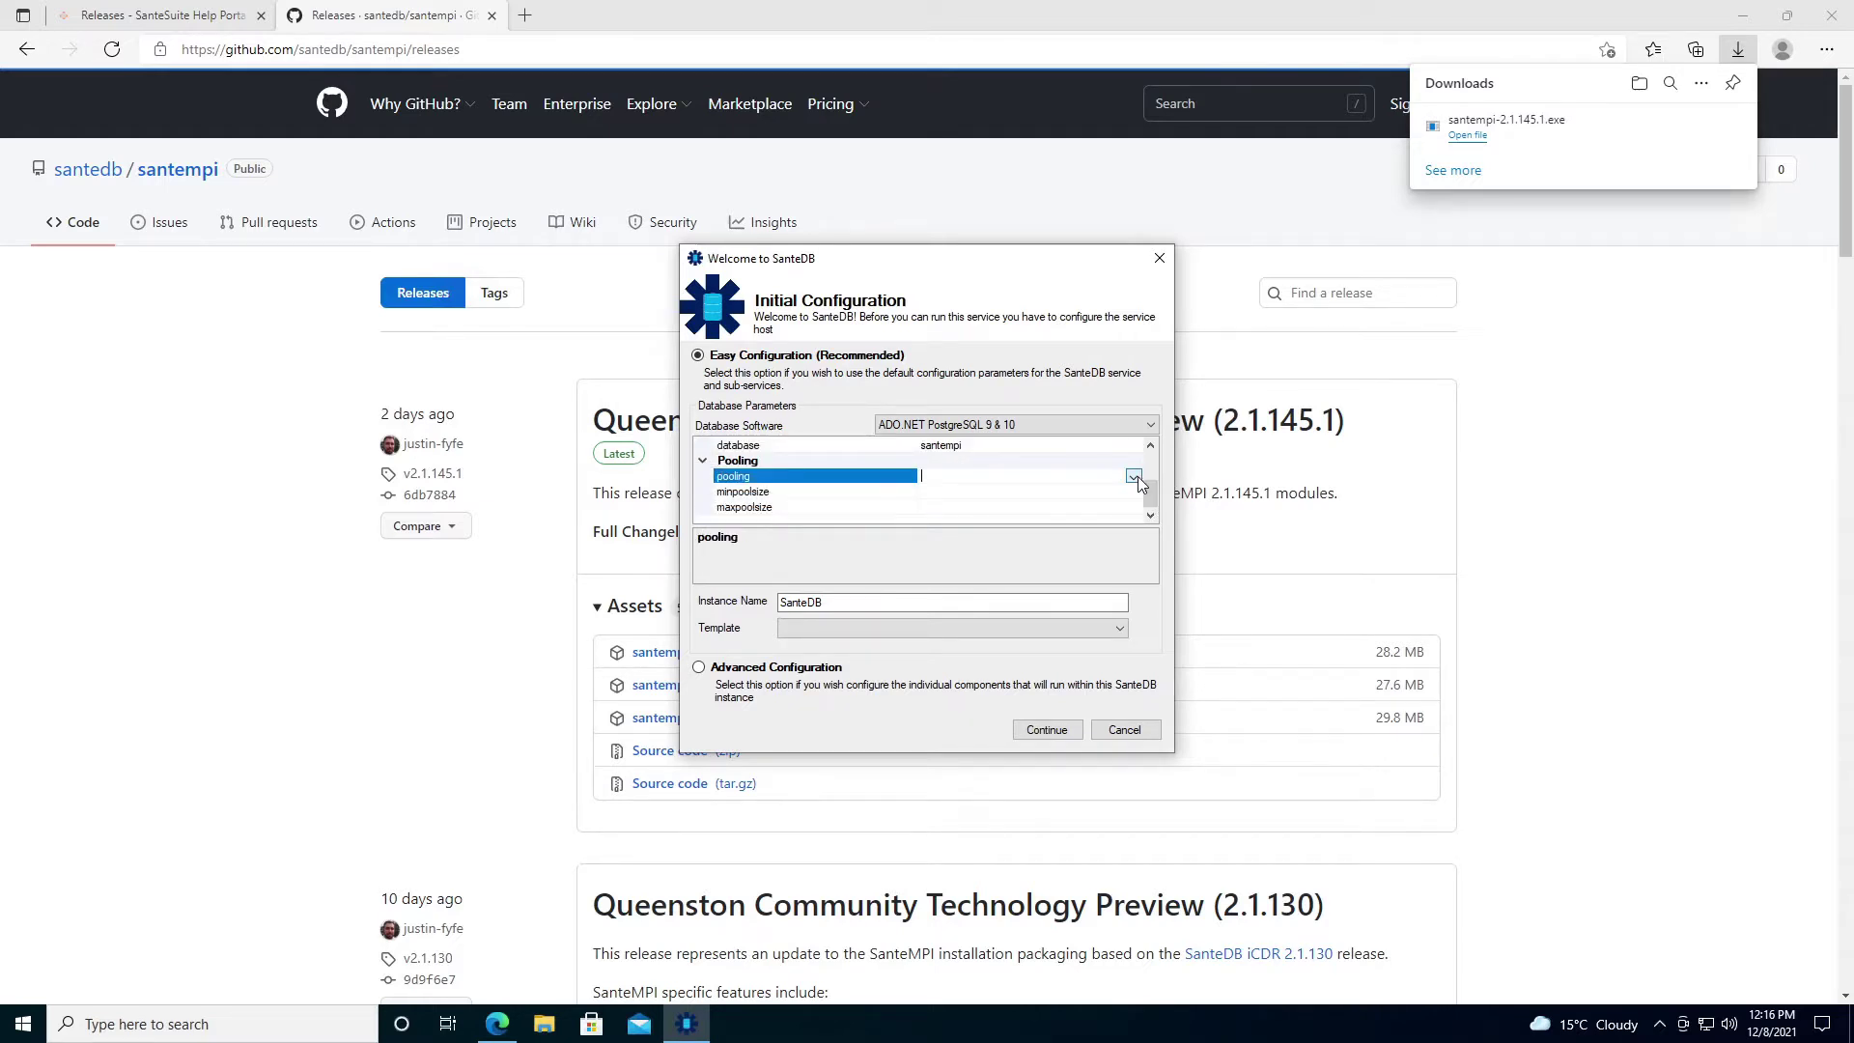
{"action": "left_click", "coordinate": [1134, 477]}
{"action": "left_click", "coordinate": [1110, 492]}
{"action": "left_click", "coordinate": [1121, 491]}
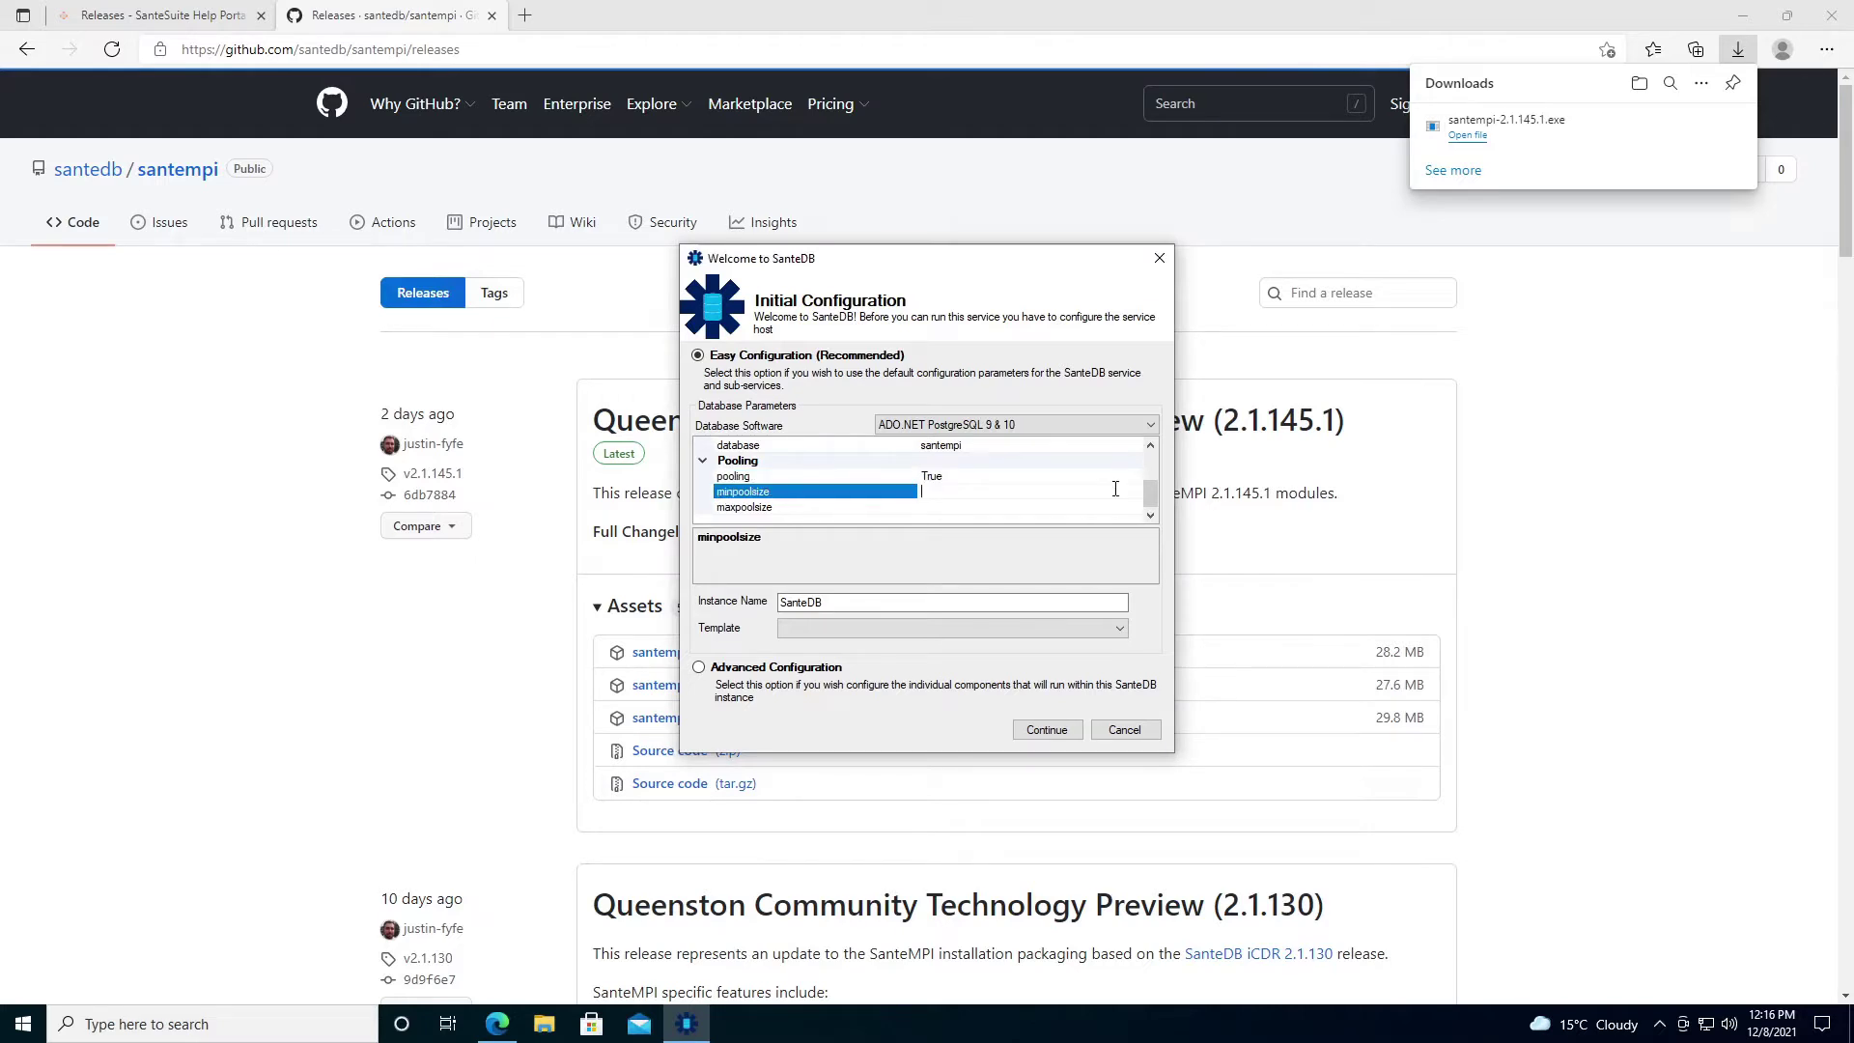
{"action": "type", "text": "5"}
{"action": "left_click", "coordinate": [954, 508]}
{"action": "type", "text": "10"}
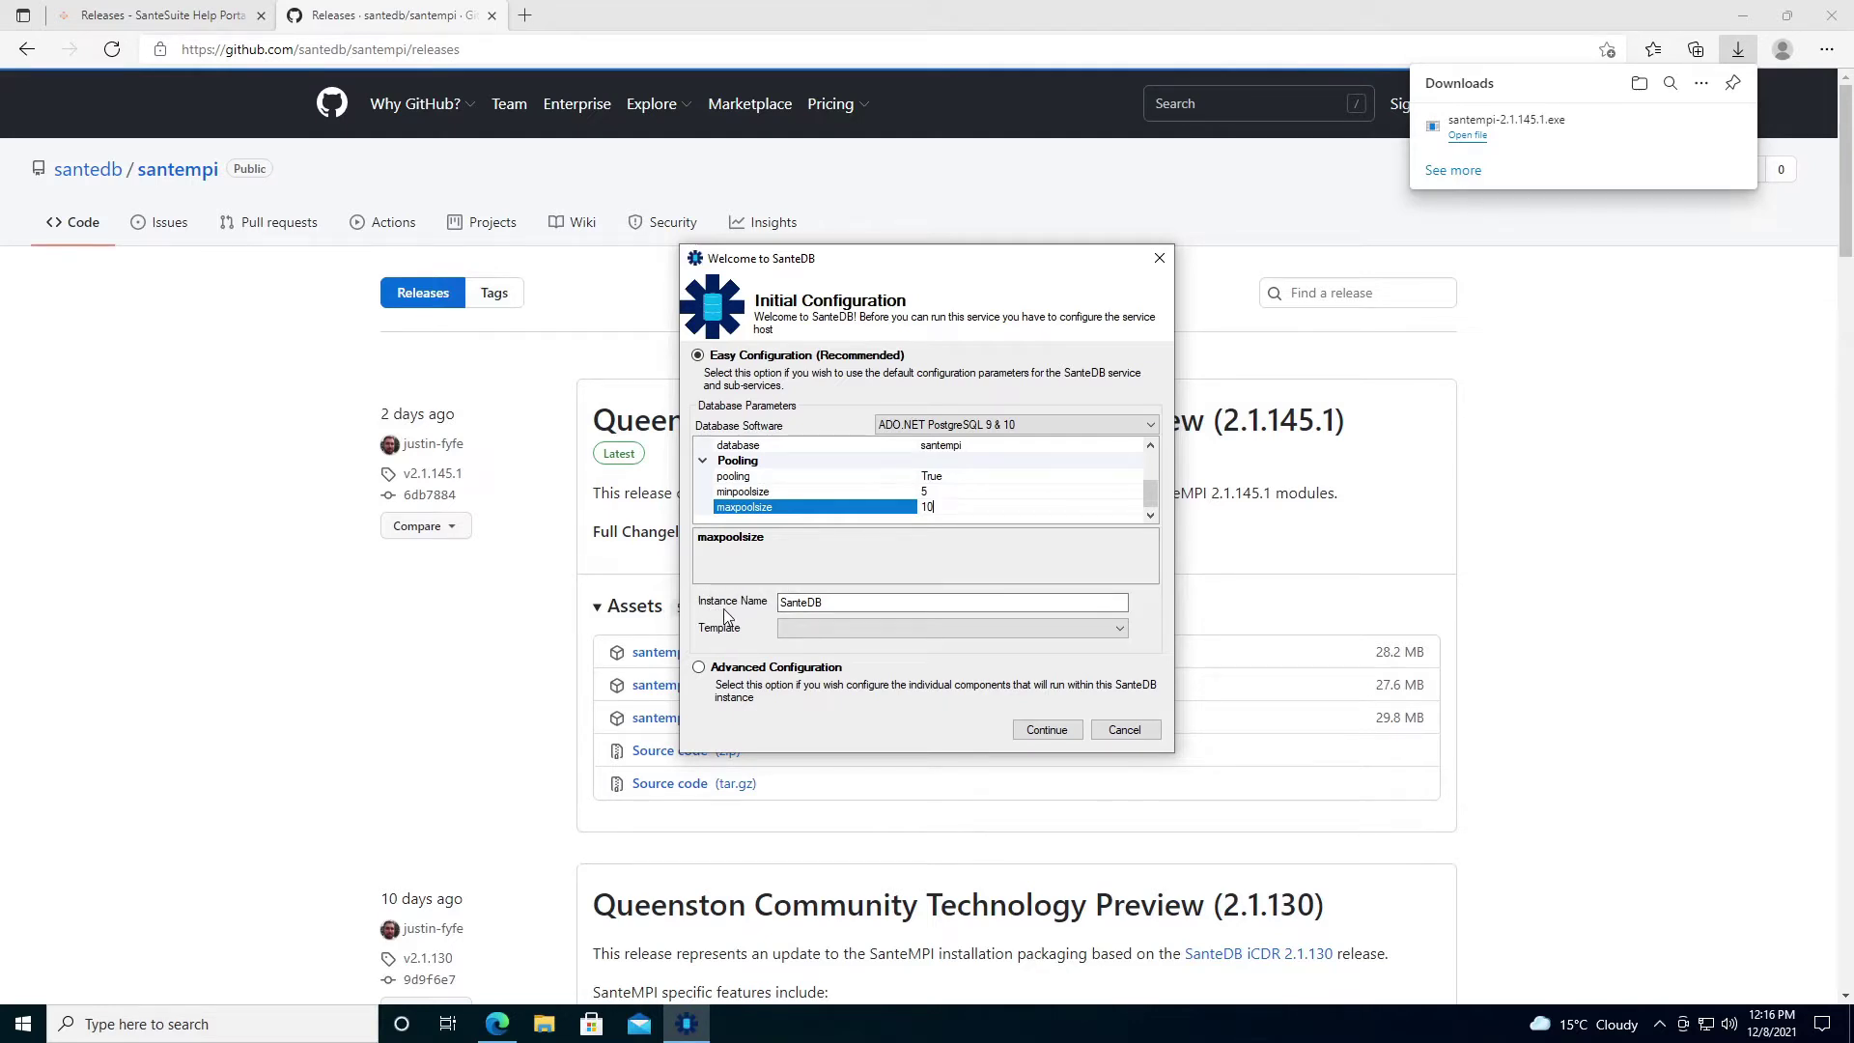
{"action": "left_click", "coordinate": [836, 607]}
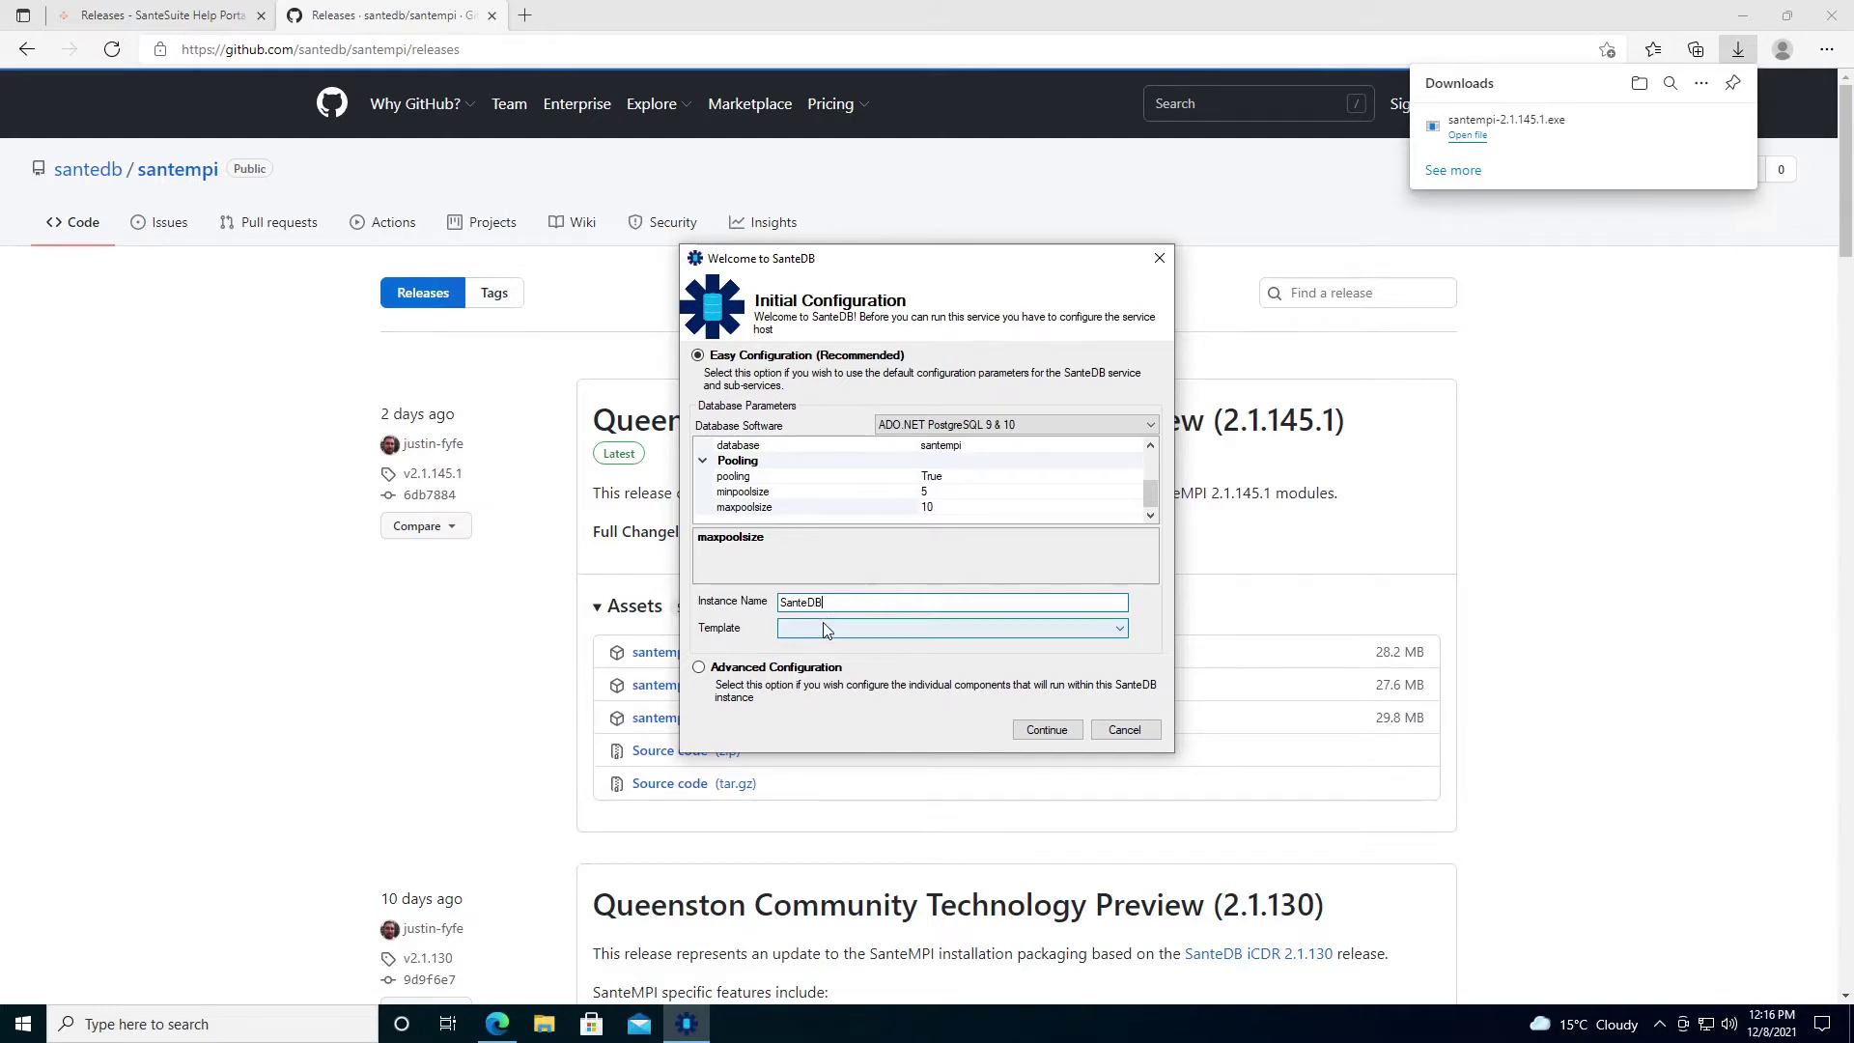
Choose the SanteMPI Server template and continue to the Confirm Tasks list.
{"action": "left_click", "coordinate": [821, 628]}
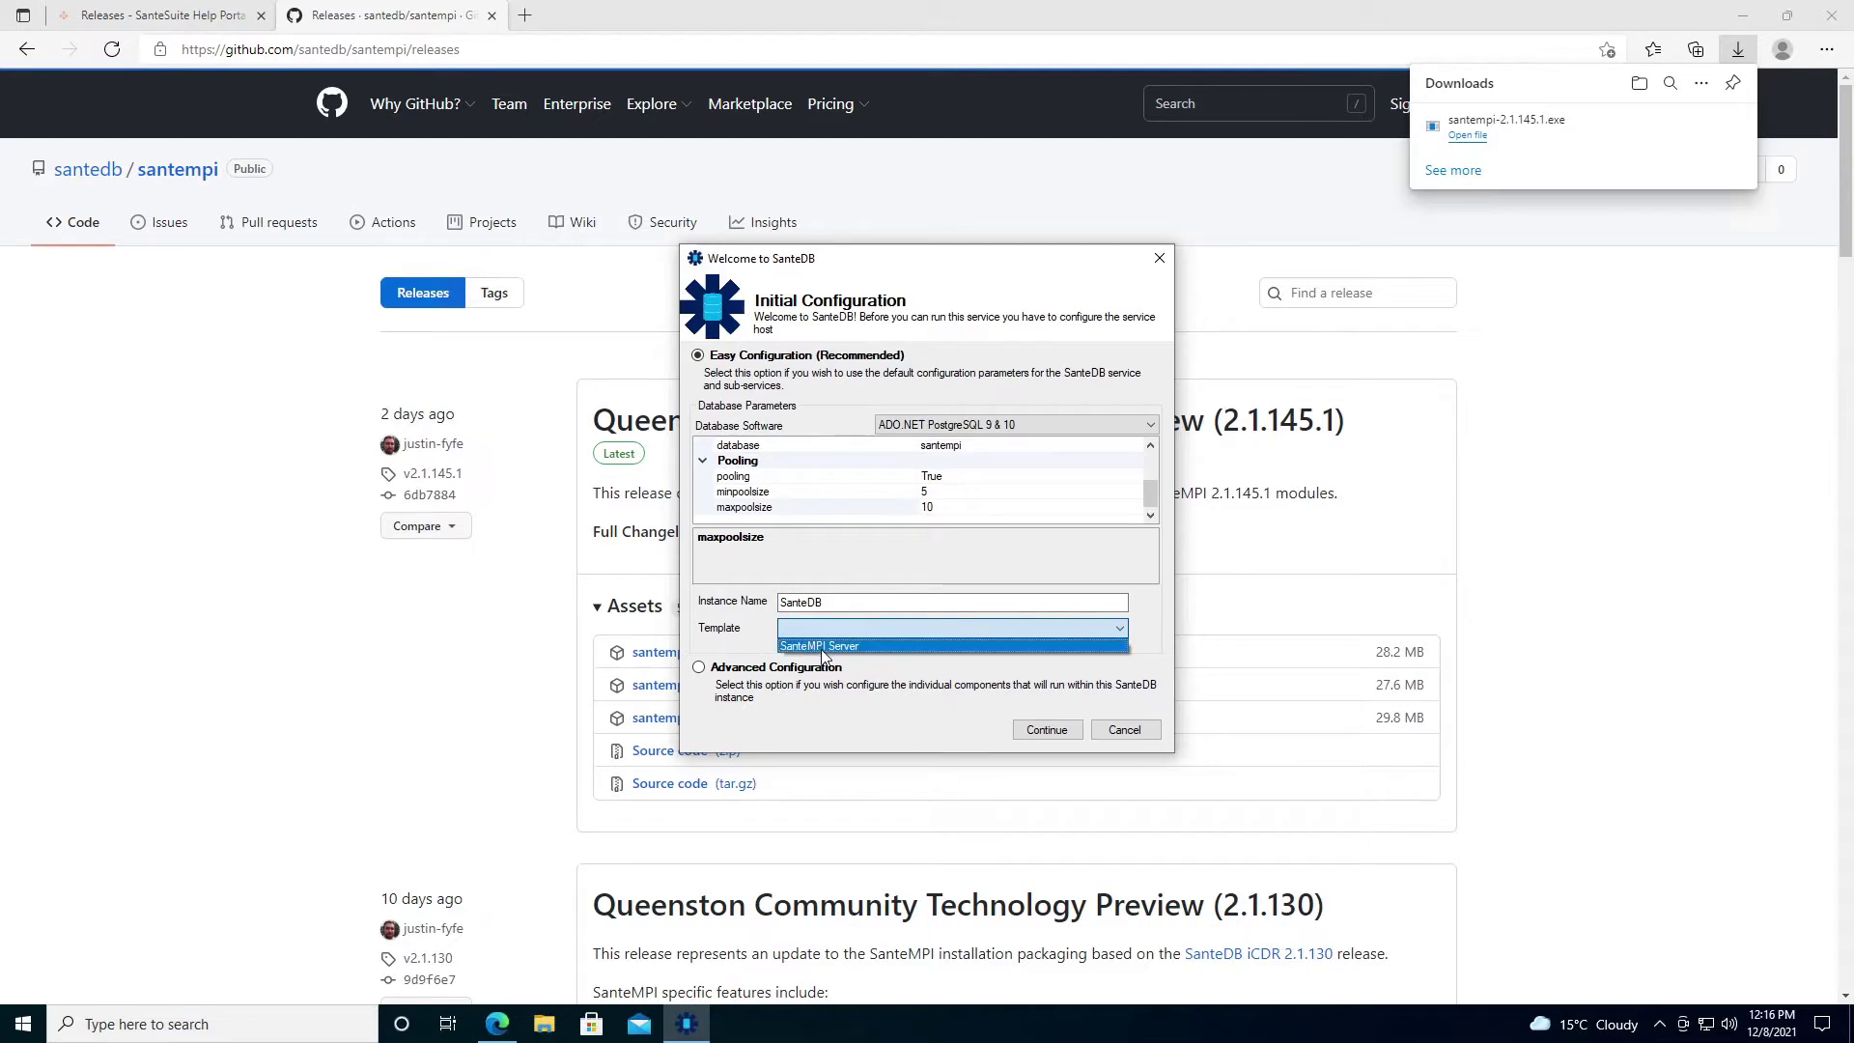
{"action": "left_click", "coordinate": [823, 646]}
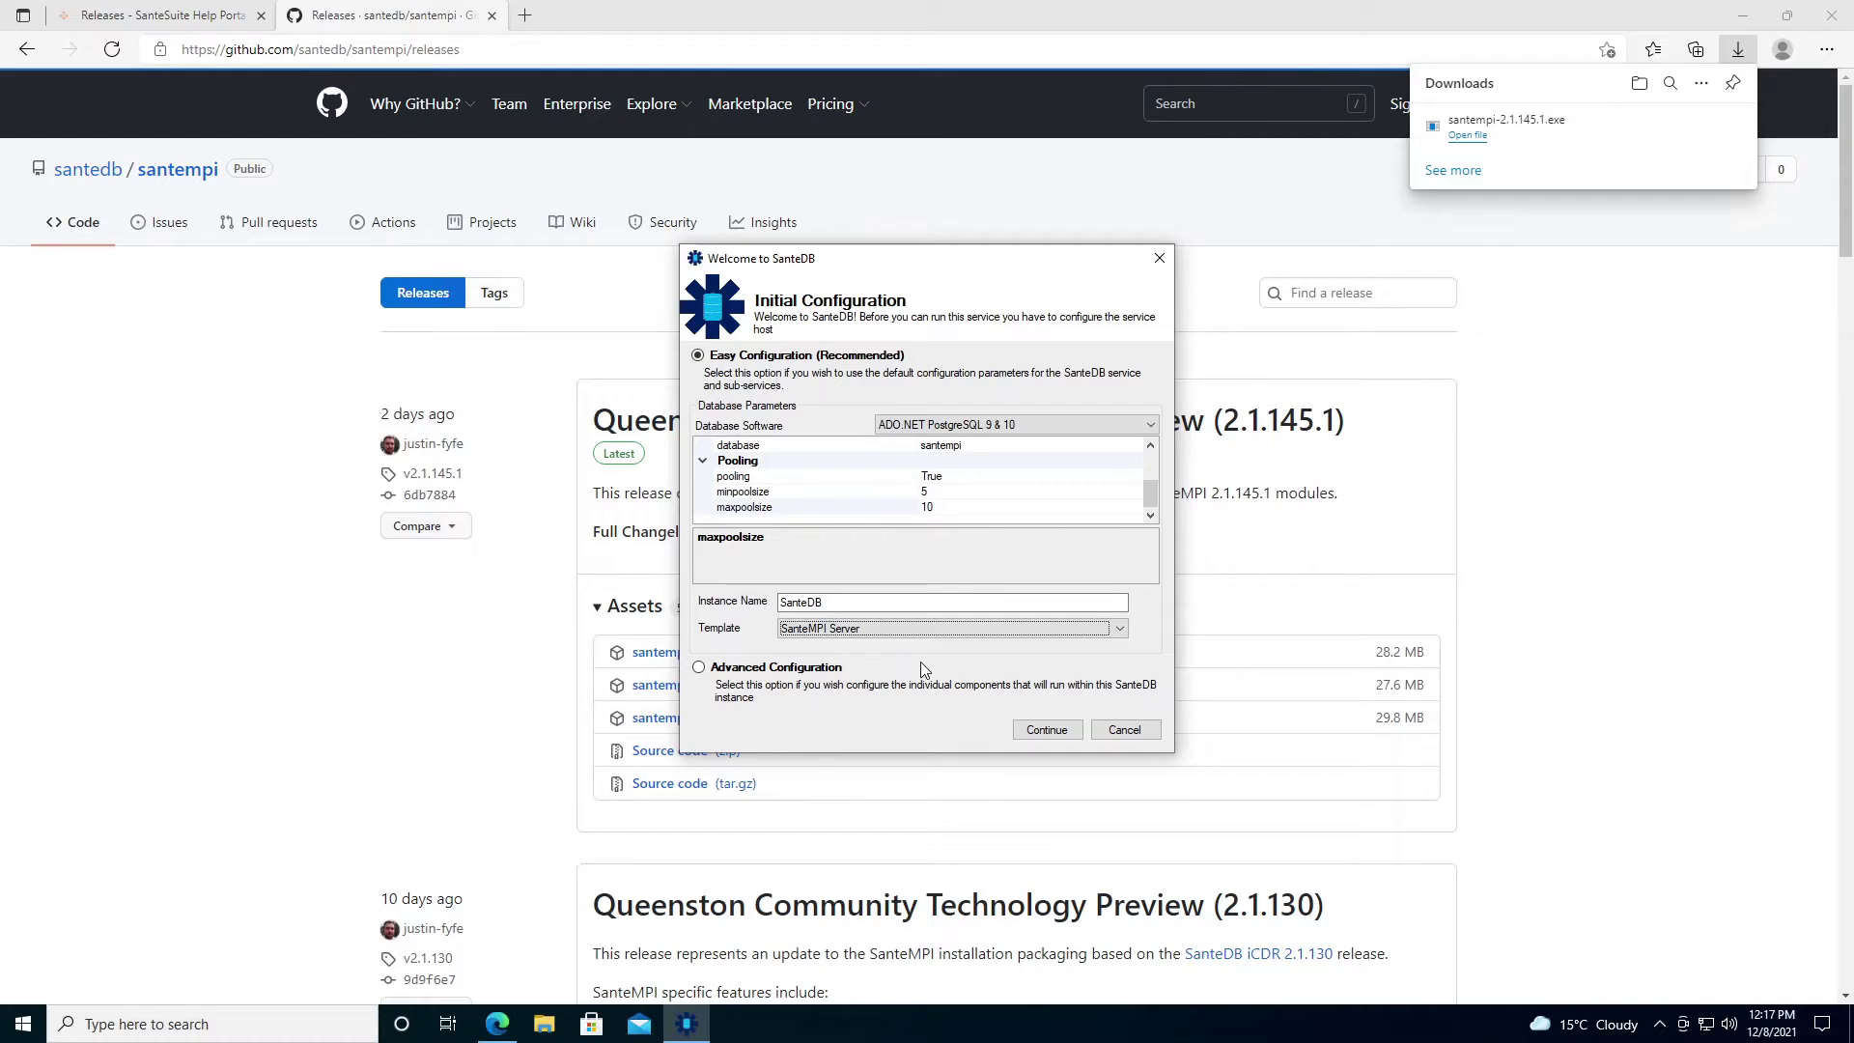
{"action": "left_click", "coordinate": [1031, 736]}
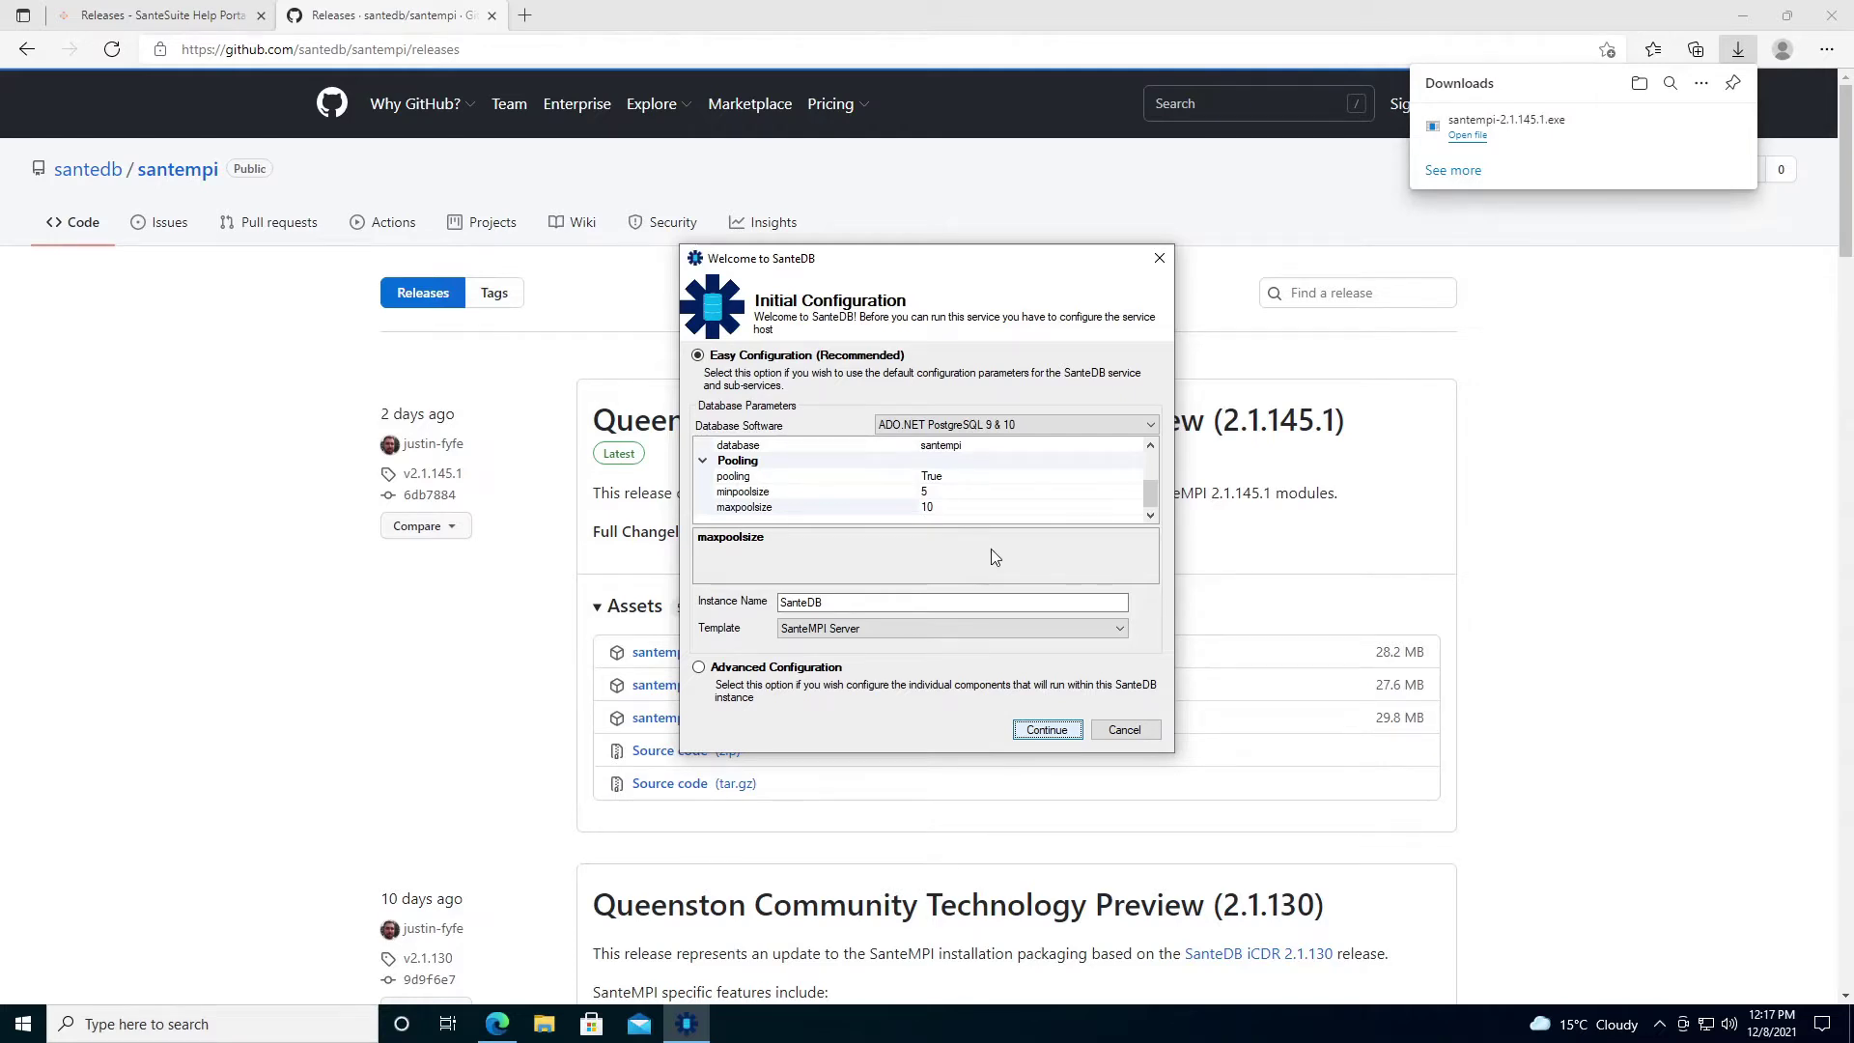
{"action": "key", "text": "Return"}
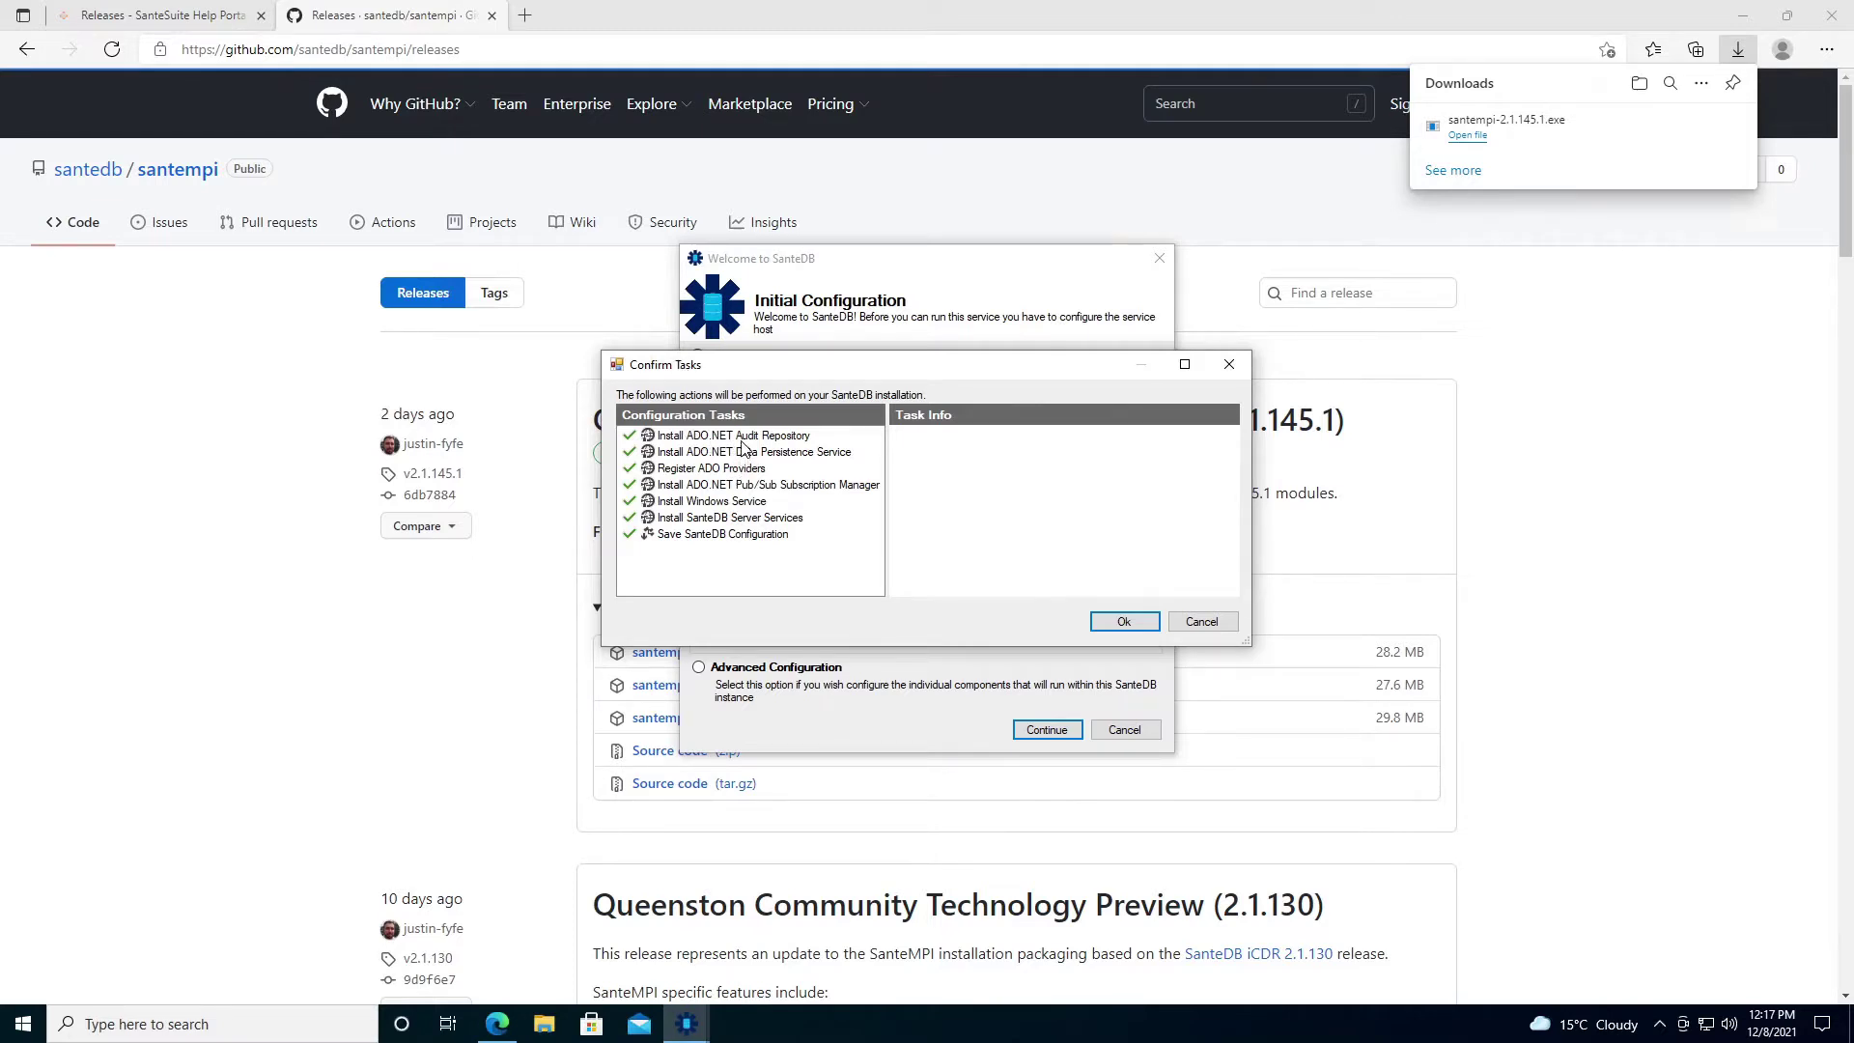
{"action": "left_click", "coordinate": [744, 436]}
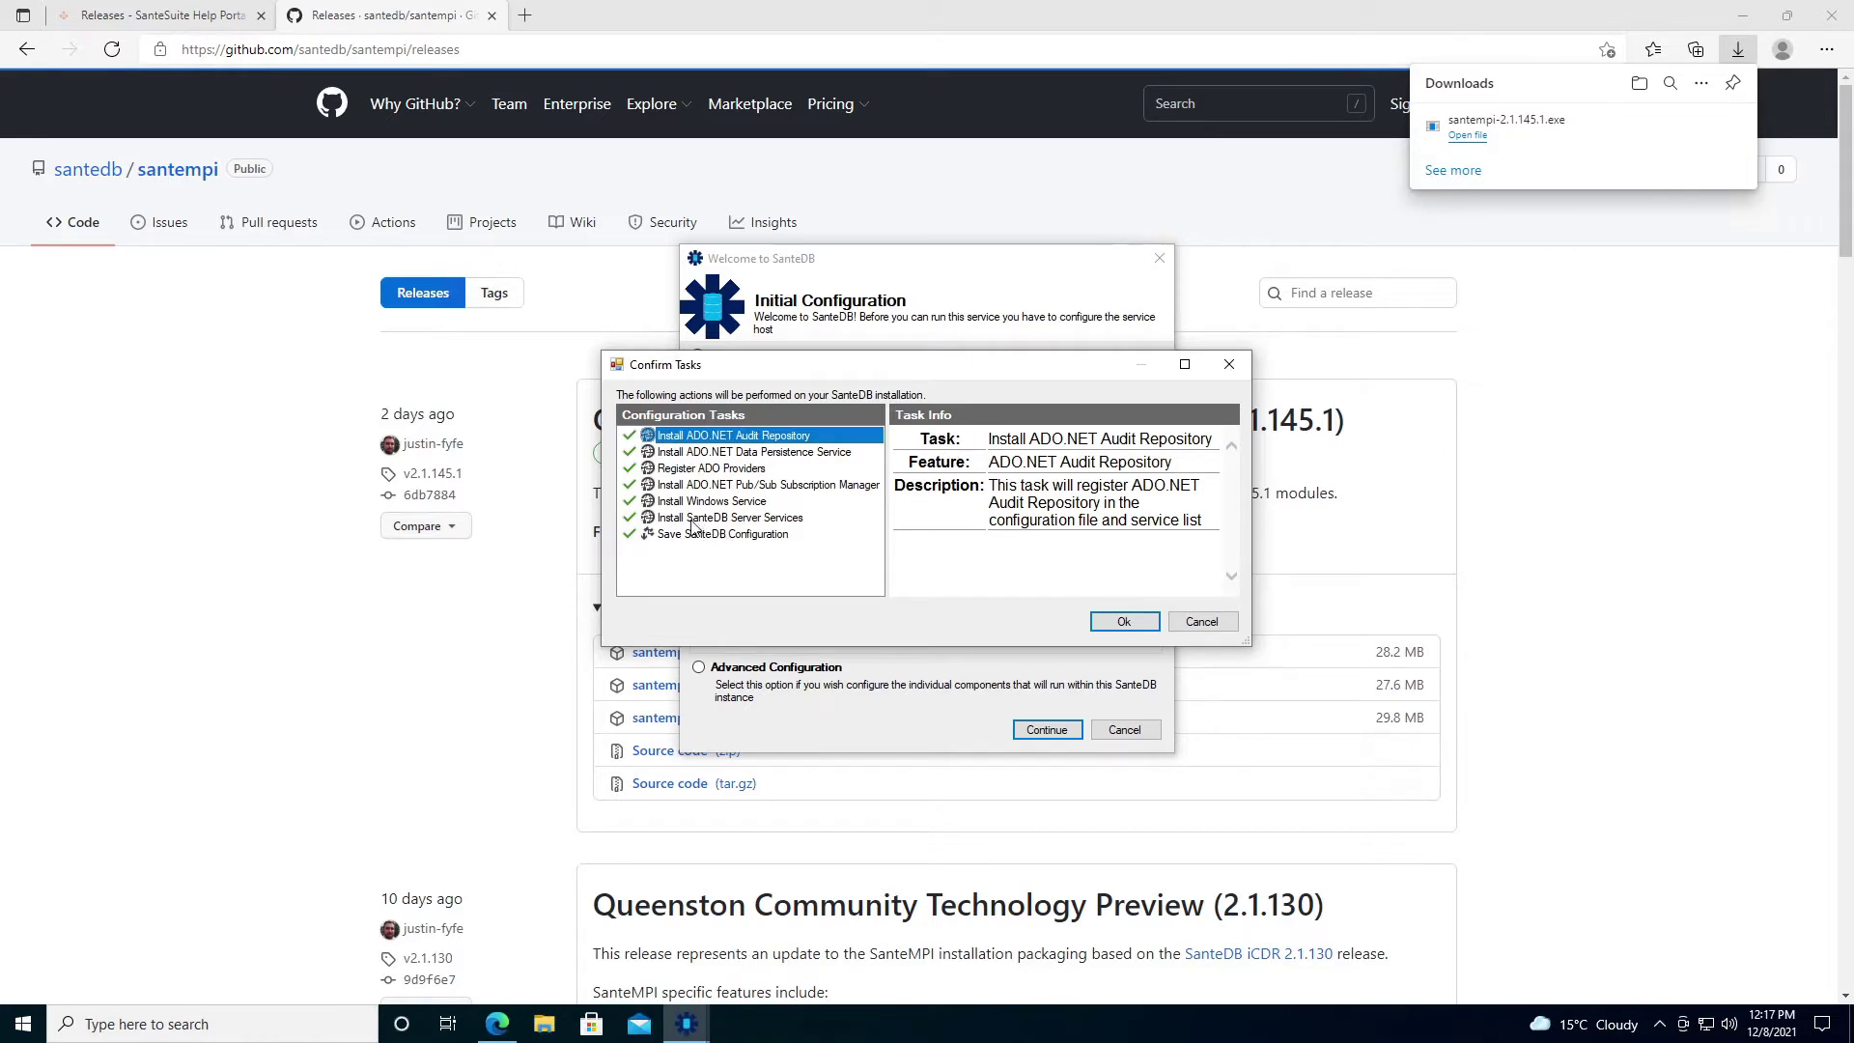
Keep every task, including the server services installation, checked and confirm the list.
{"action": "left_click", "coordinate": [630, 518]}
{"action": "left_click", "coordinate": [629, 518]}
{"action": "left_click", "coordinate": [687, 520]}
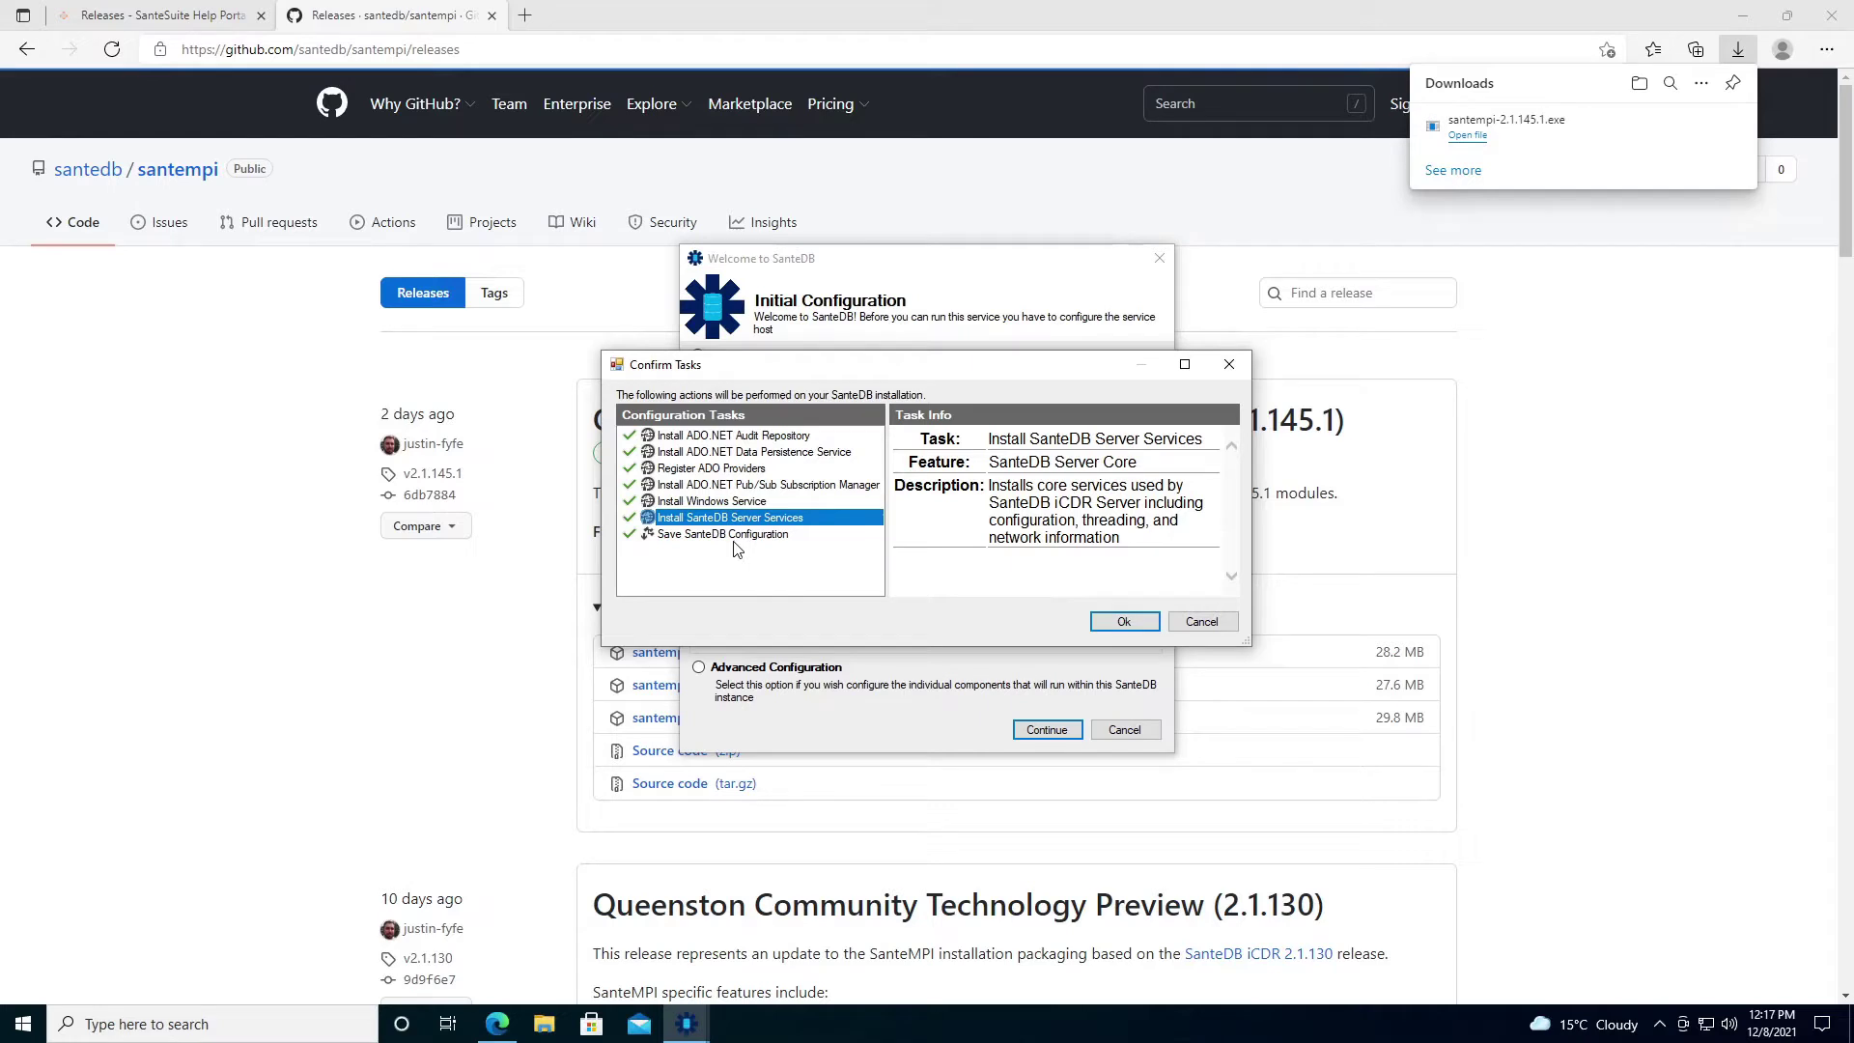
{"action": "left_click", "coordinate": [1119, 621]}
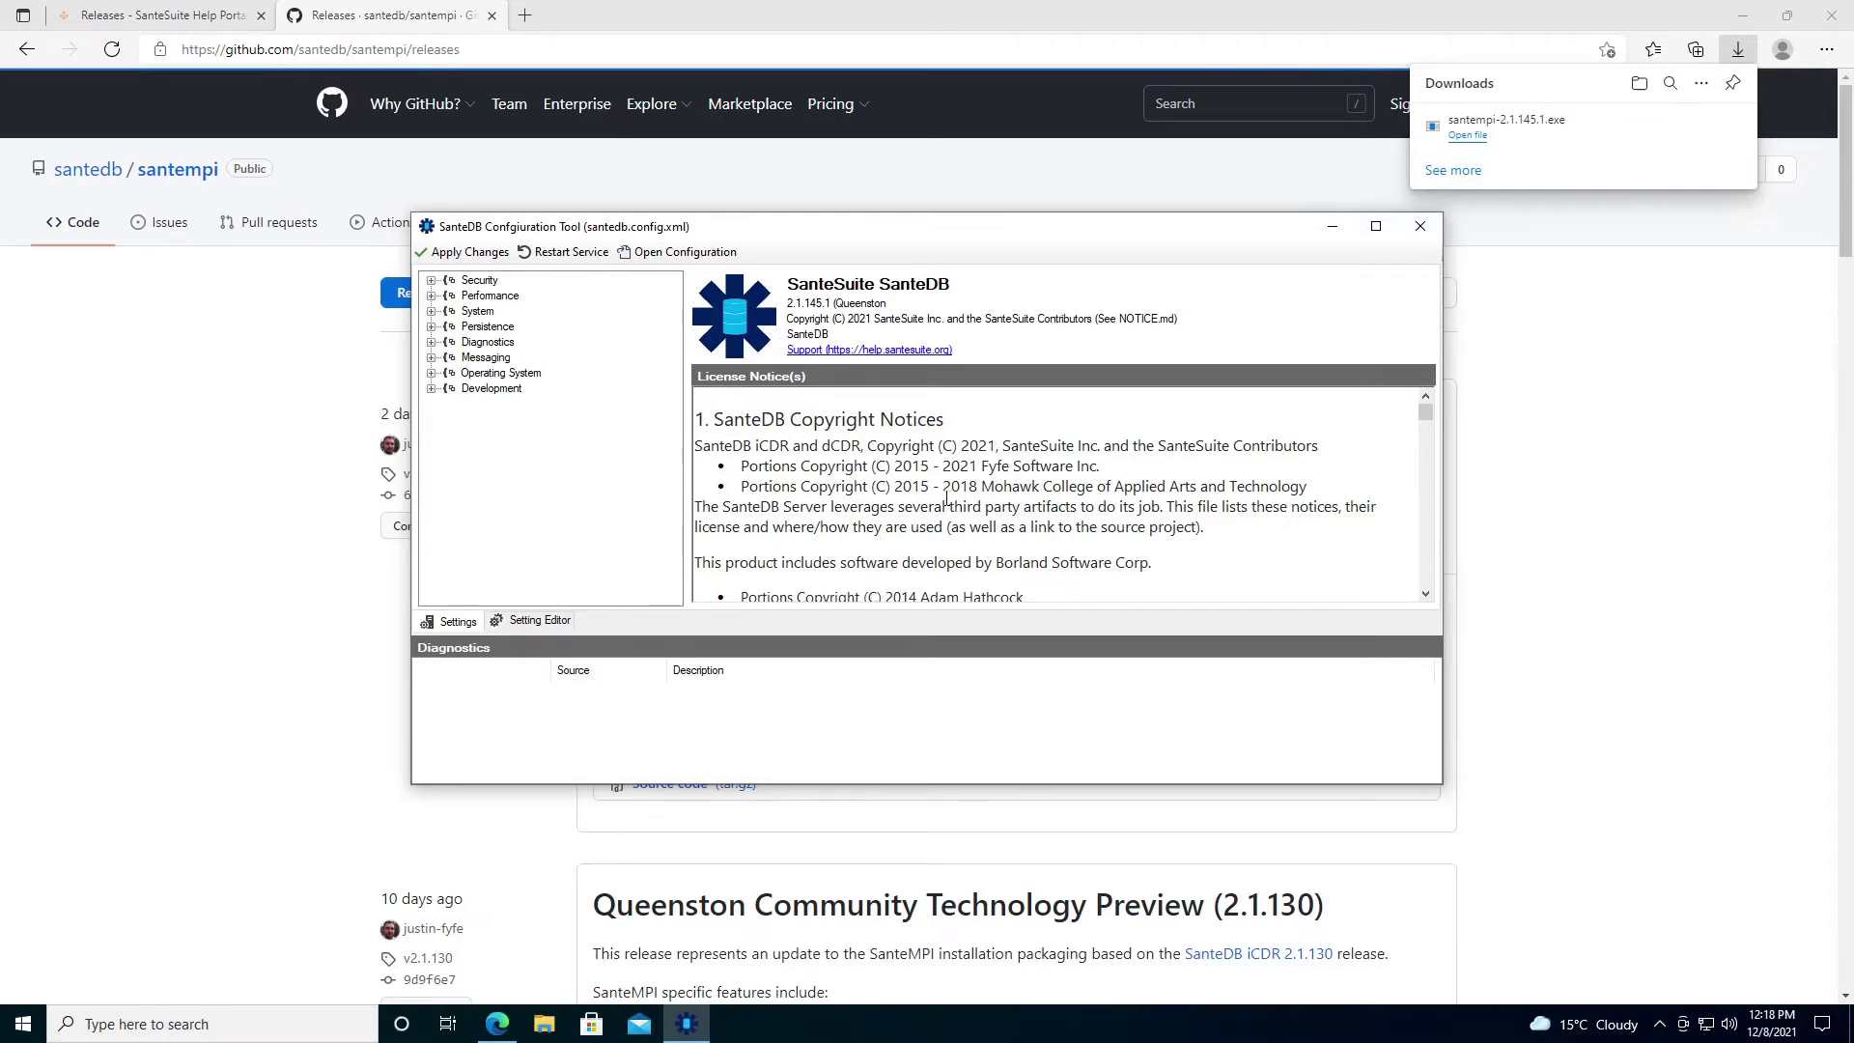
Open Windows Services via 'serv' search and find the stopped SanteDB Host Process.
{"action": "key", "text": "super"}
{"action": "type", "text": "serv"}
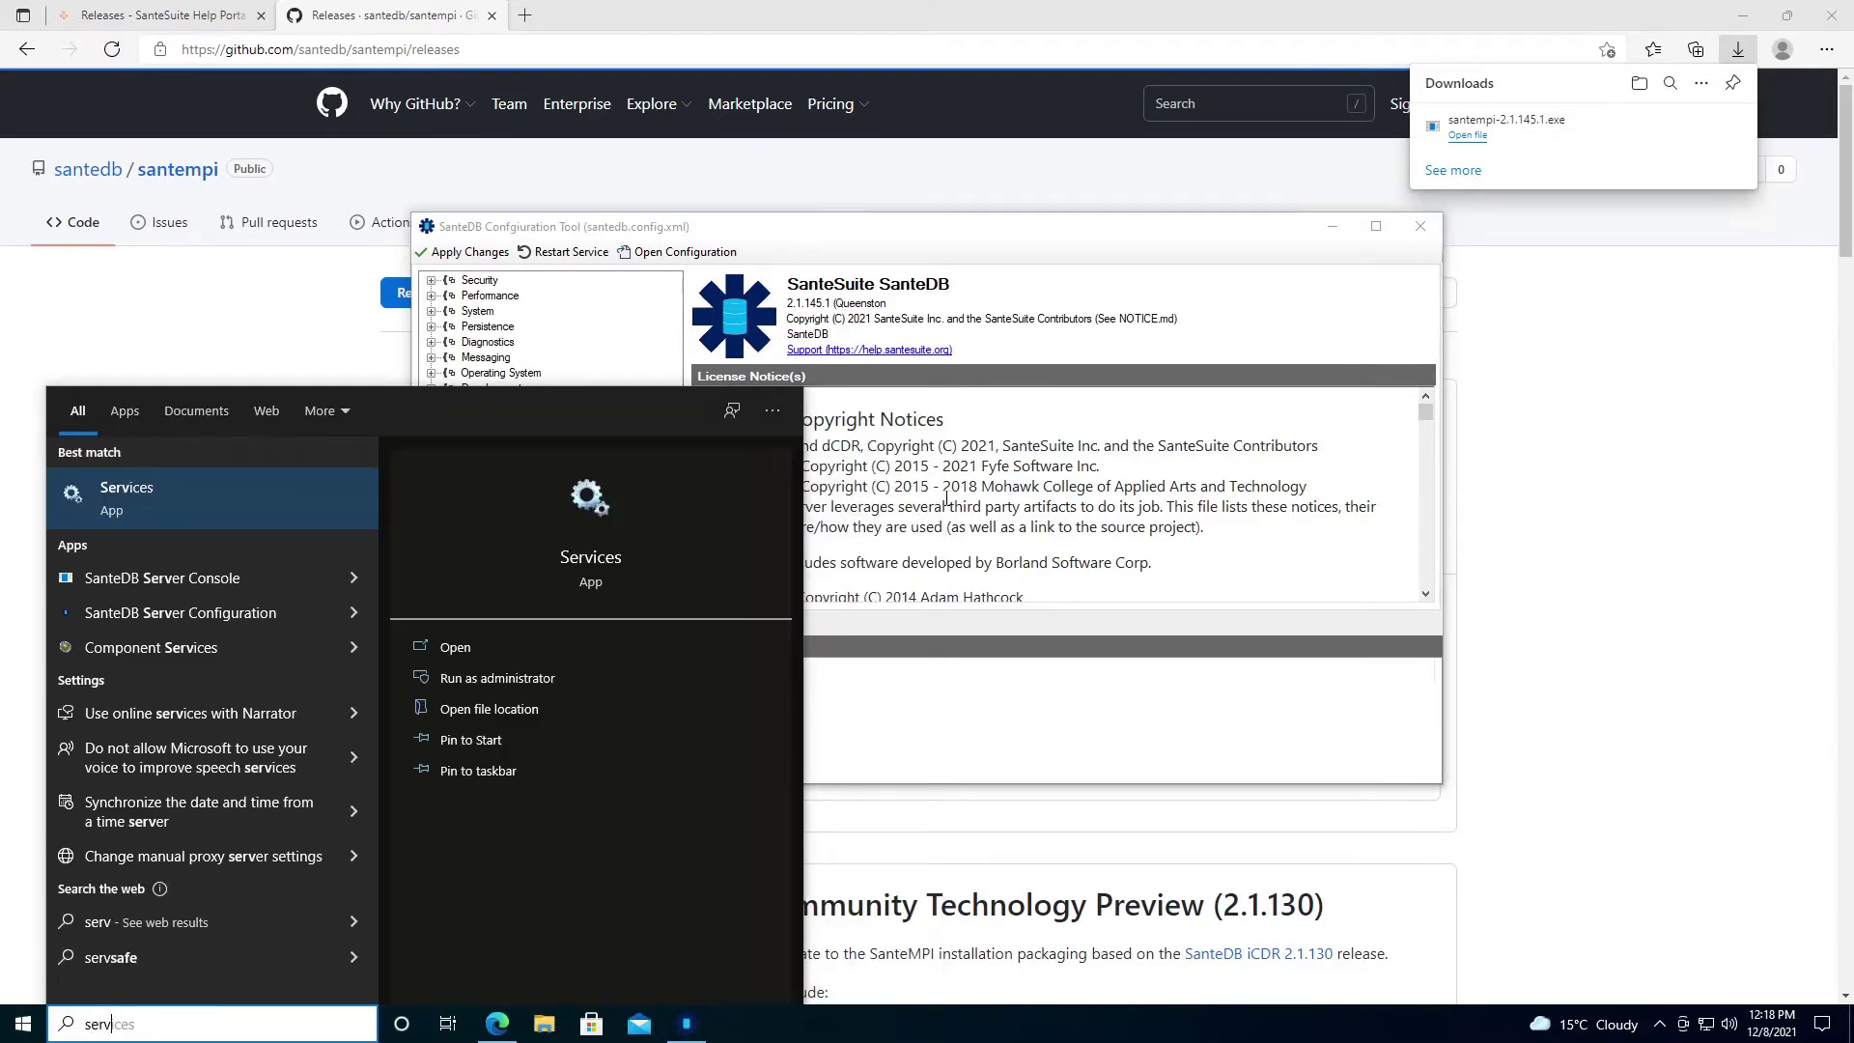
{"action": "key", "text": "Return"}
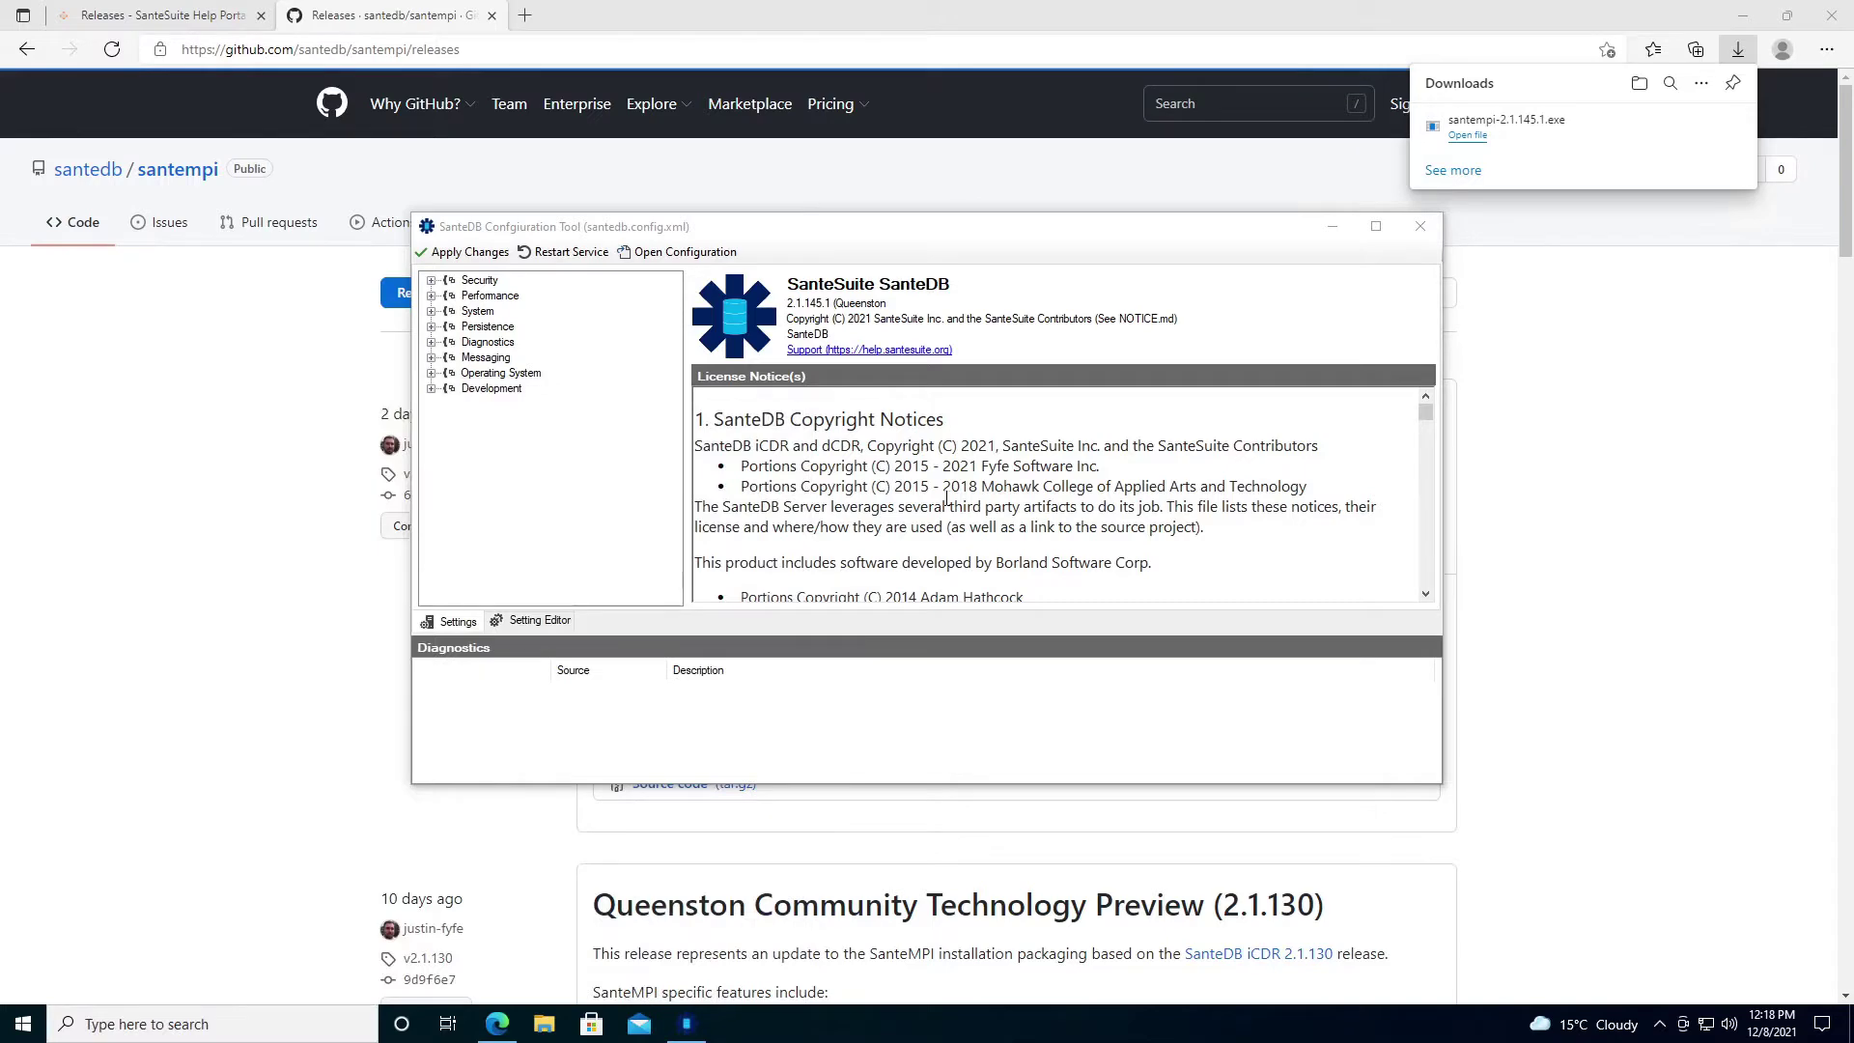
{"action": "left_click", "coordinate": [633, 381]}
{"action": "key", "text": "s"}
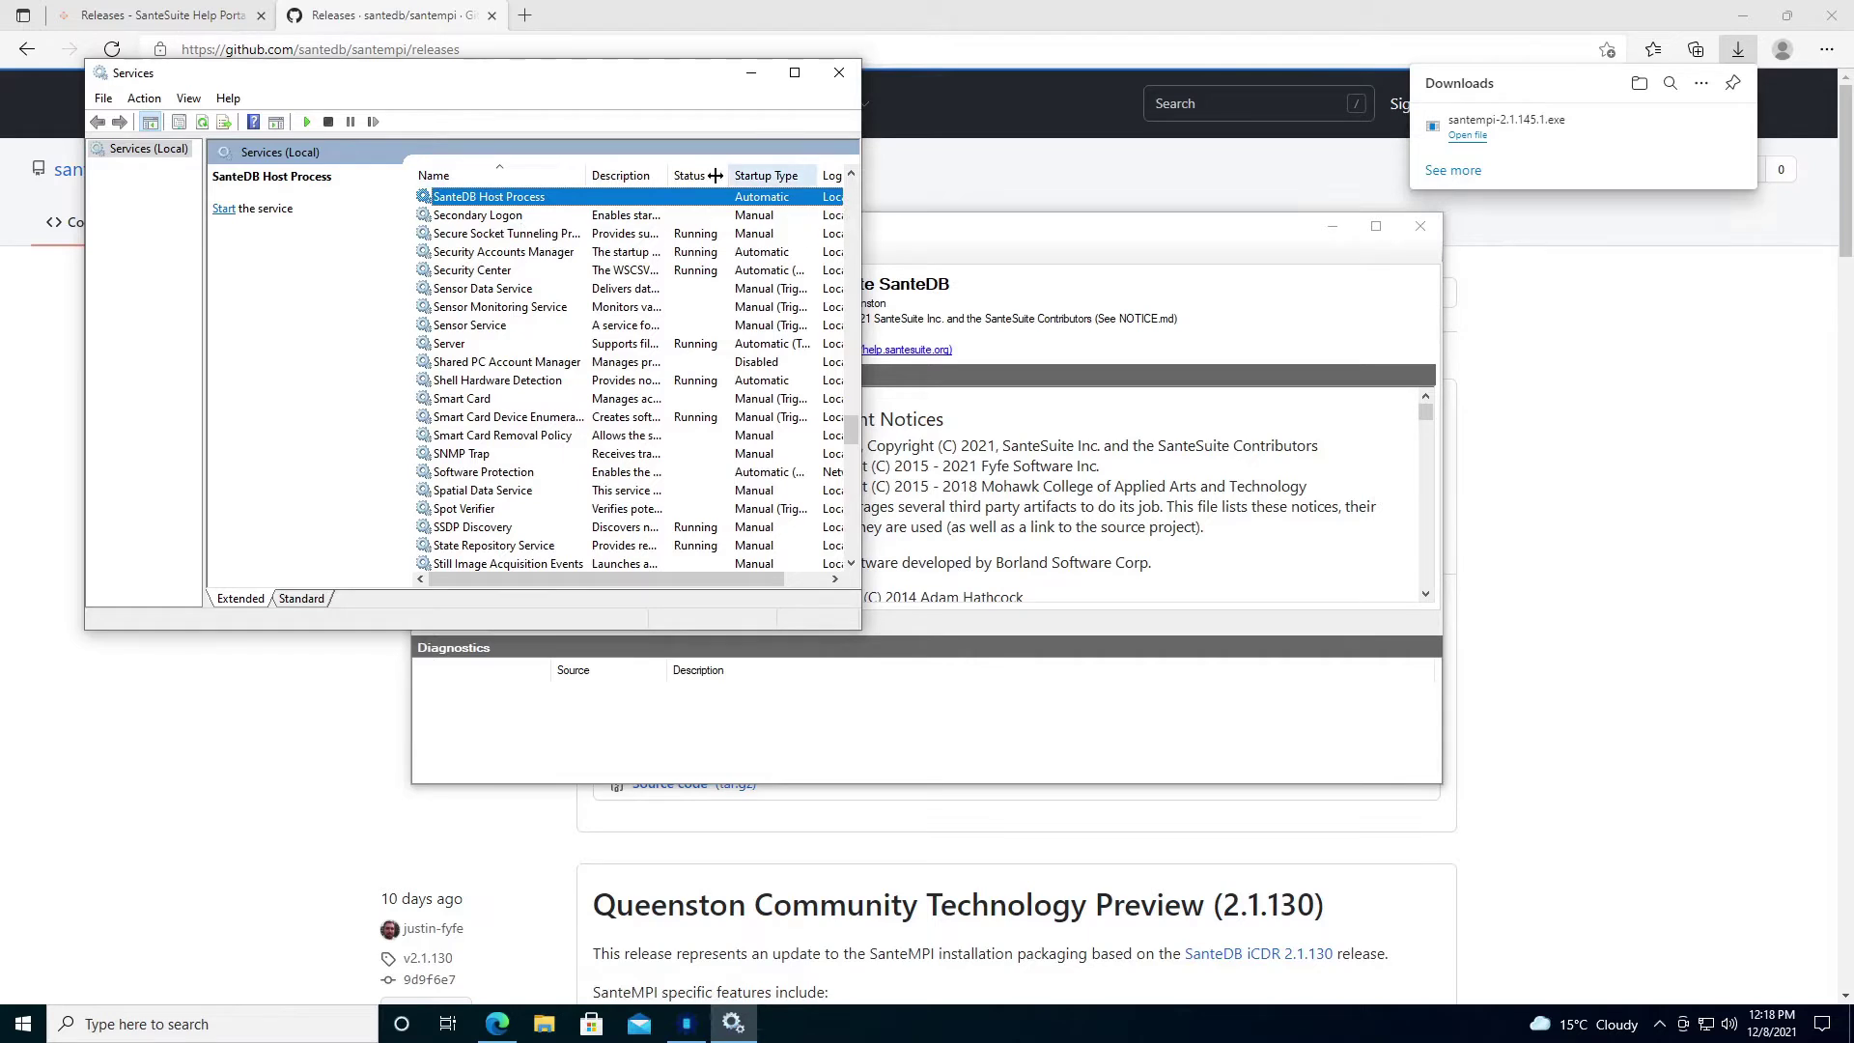
{"action": "left_click", "coordinate": [1063, 240]}
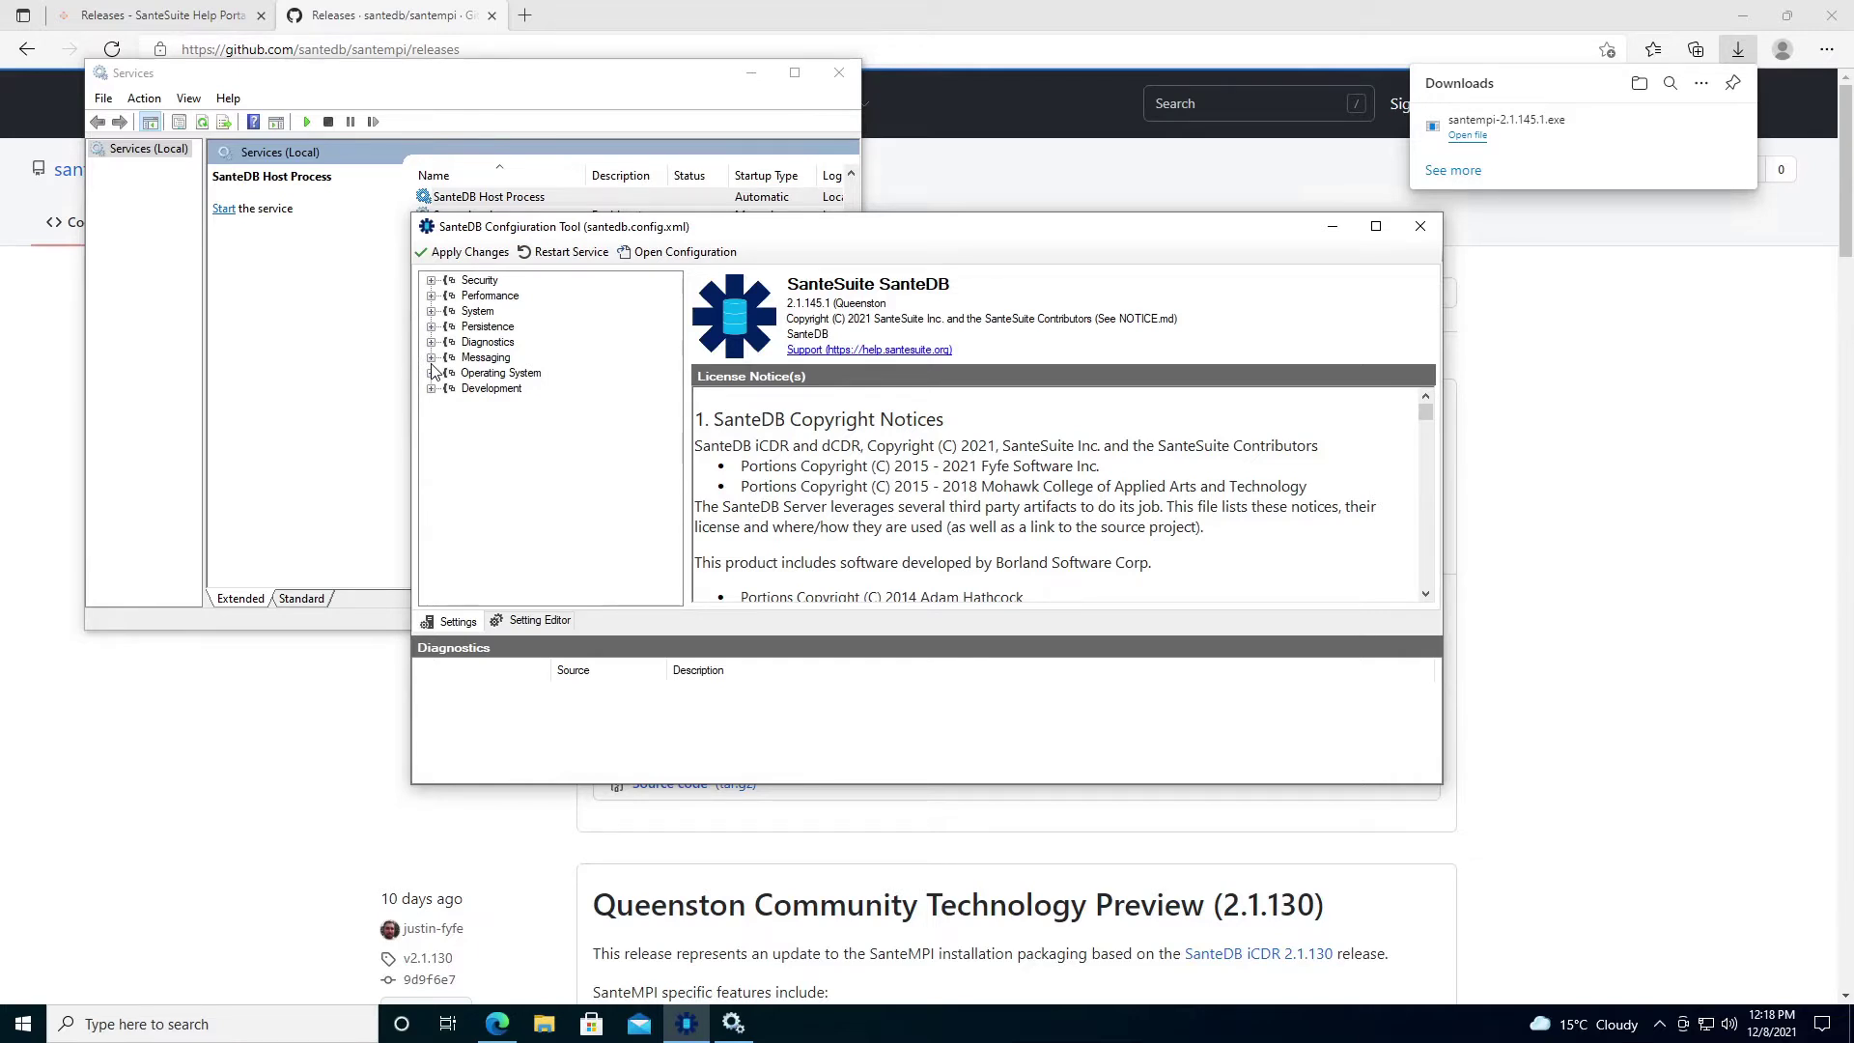
Expand the Security settings and disable ATNA Audit Dispatch.
{"action": "left_click", "coordinate": [432, 280]}
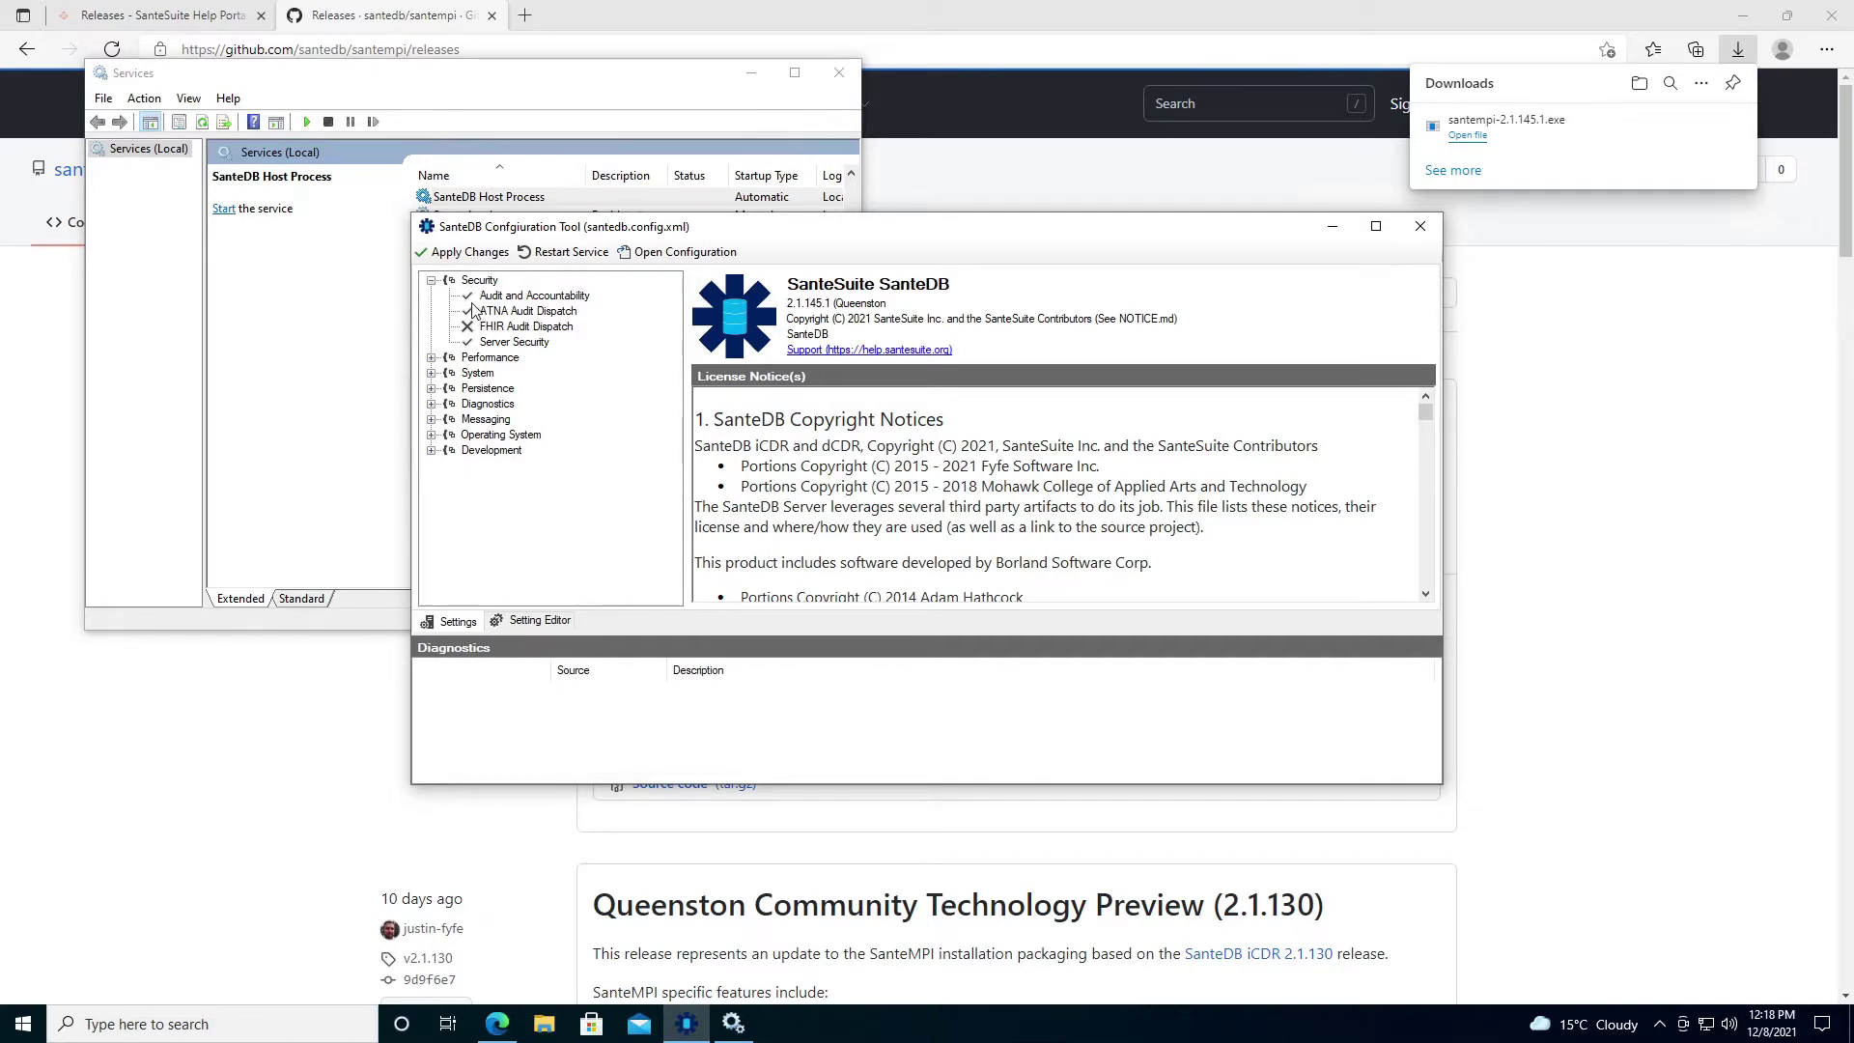
{"action": "left_click", "coordinate": [504, 311]}
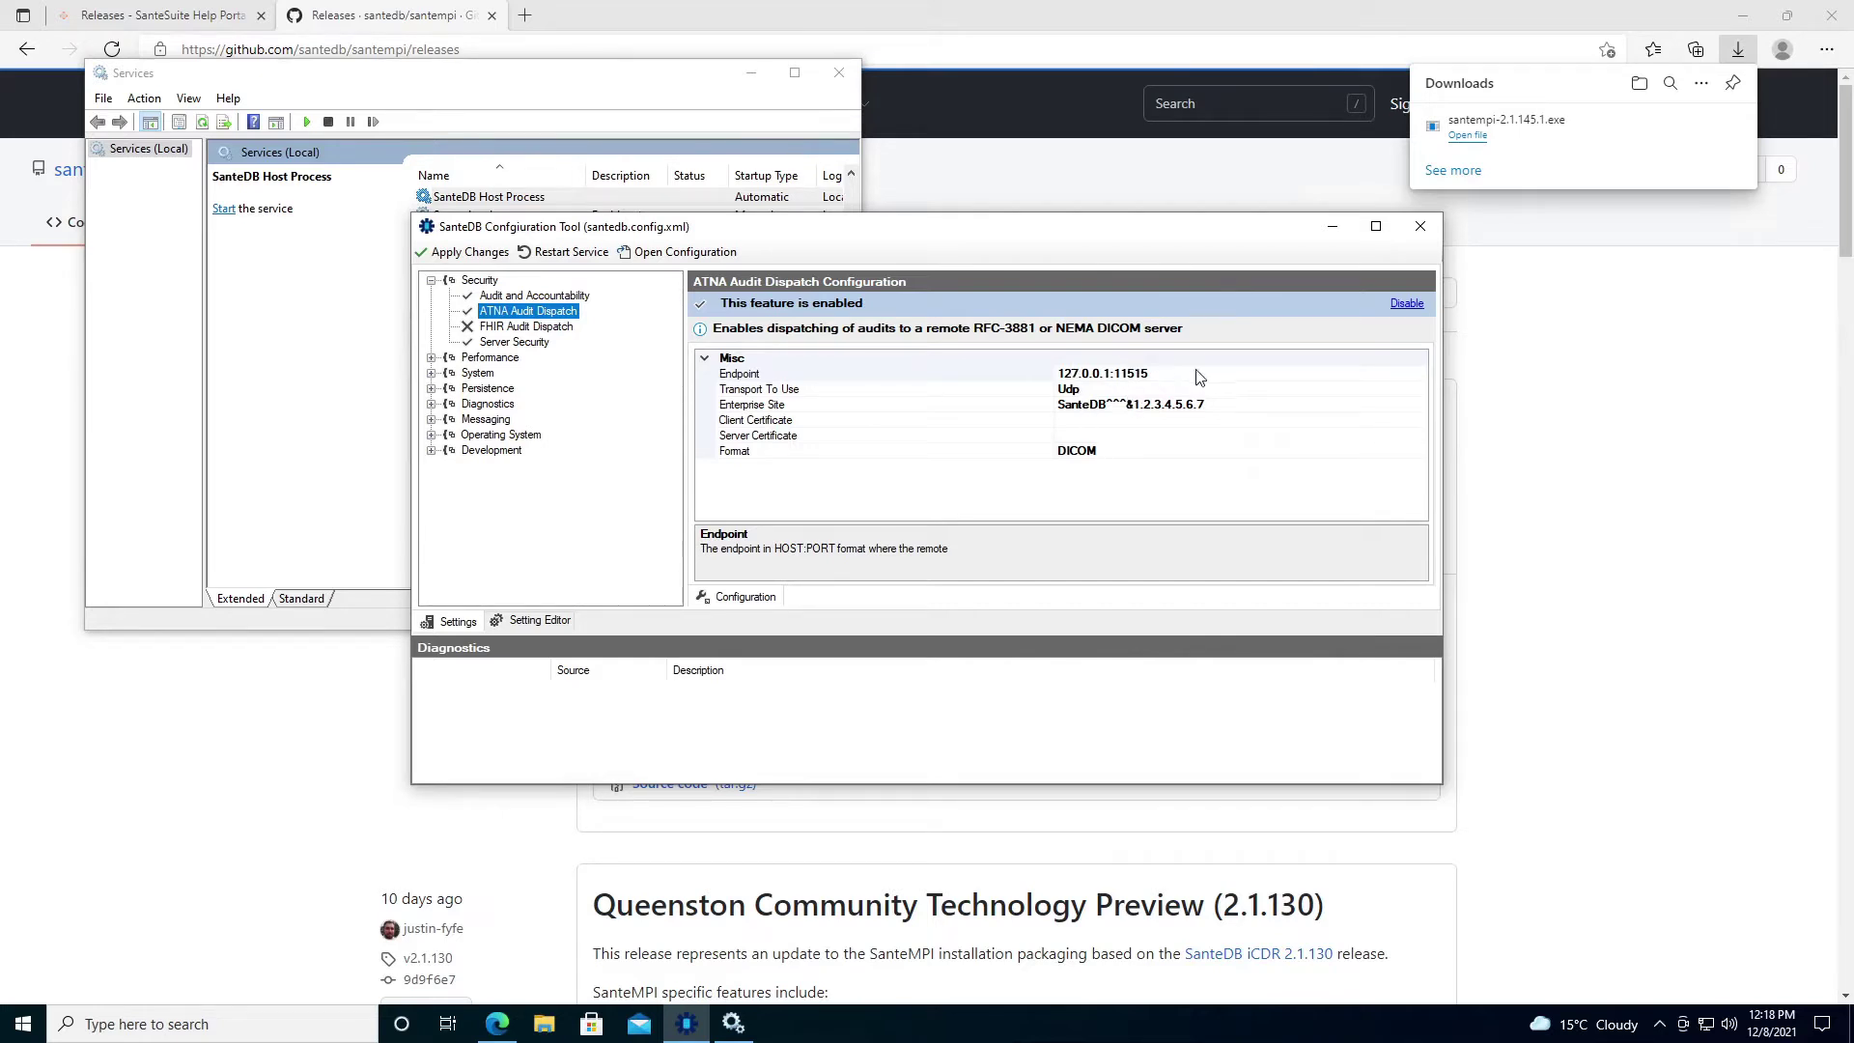
{"action": "left_click", "coordinate": [1407, 303]}
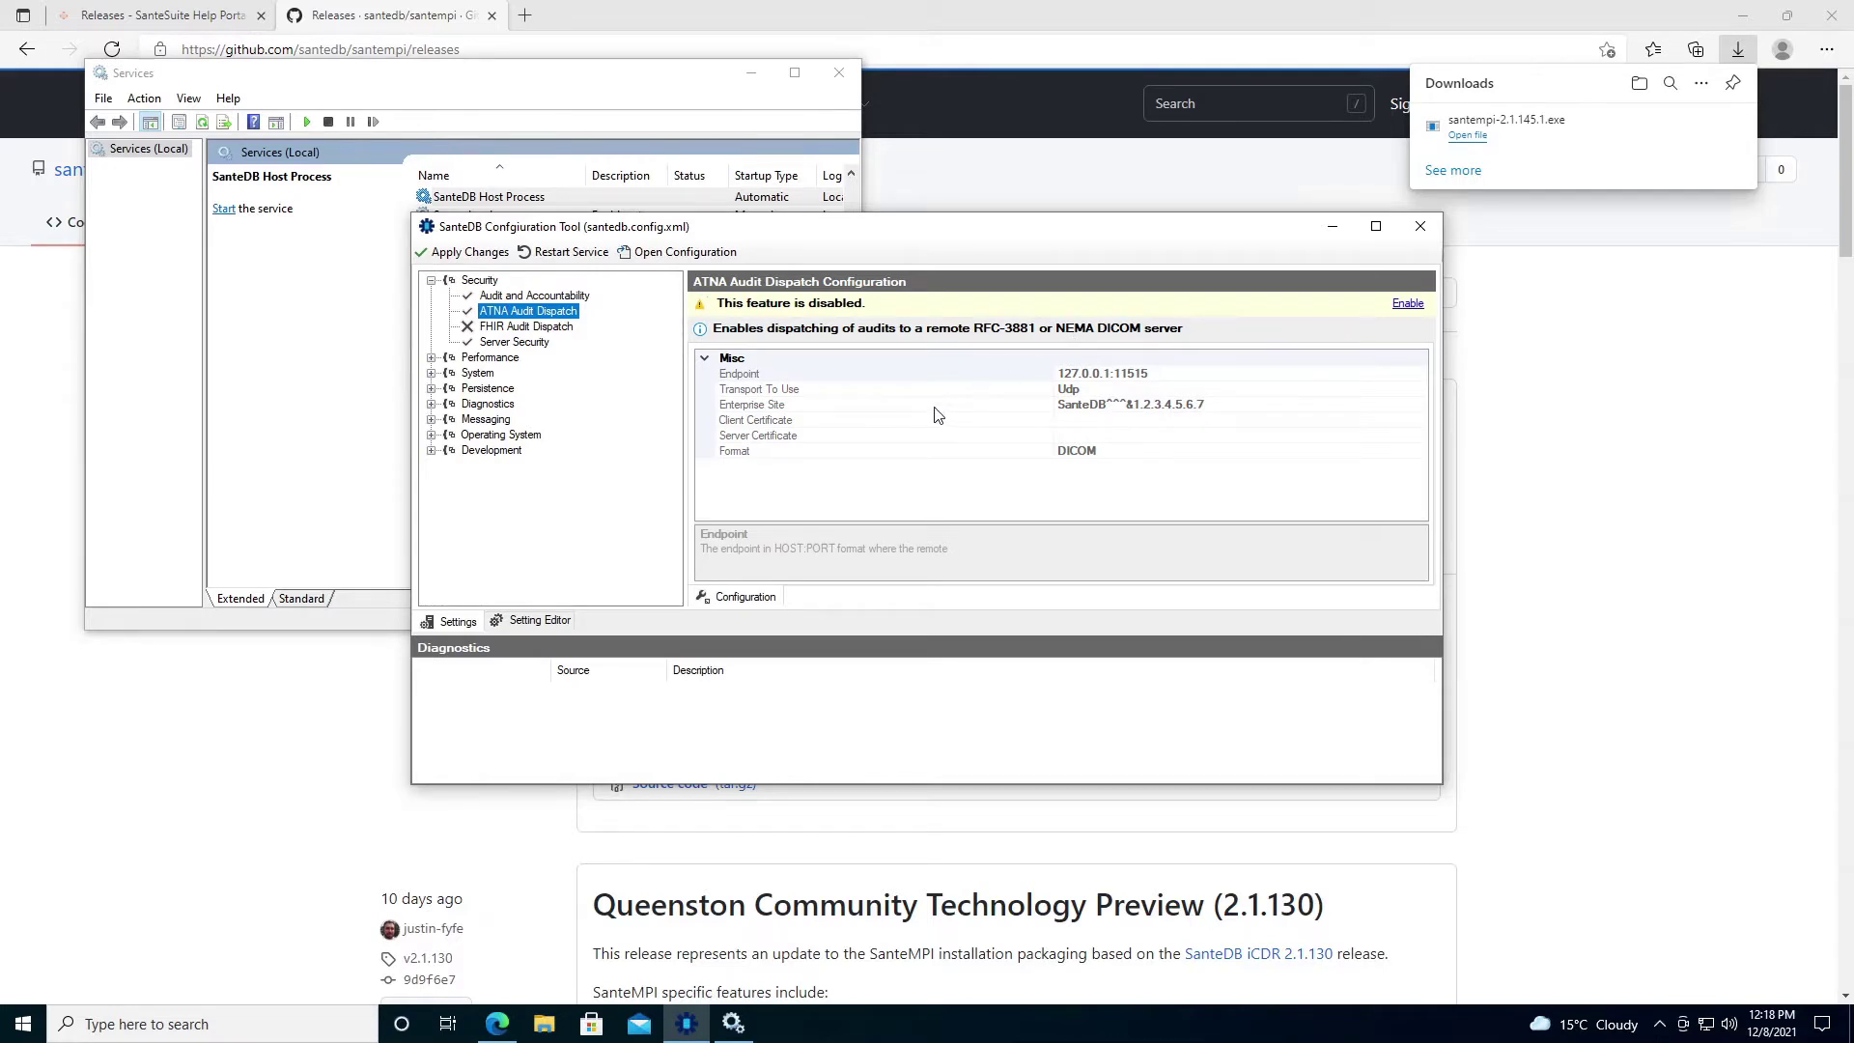
{"action": "left_click", "coordinate": [547, 328]}
{"action": "left_click", "coordinate": [1406, 306]}
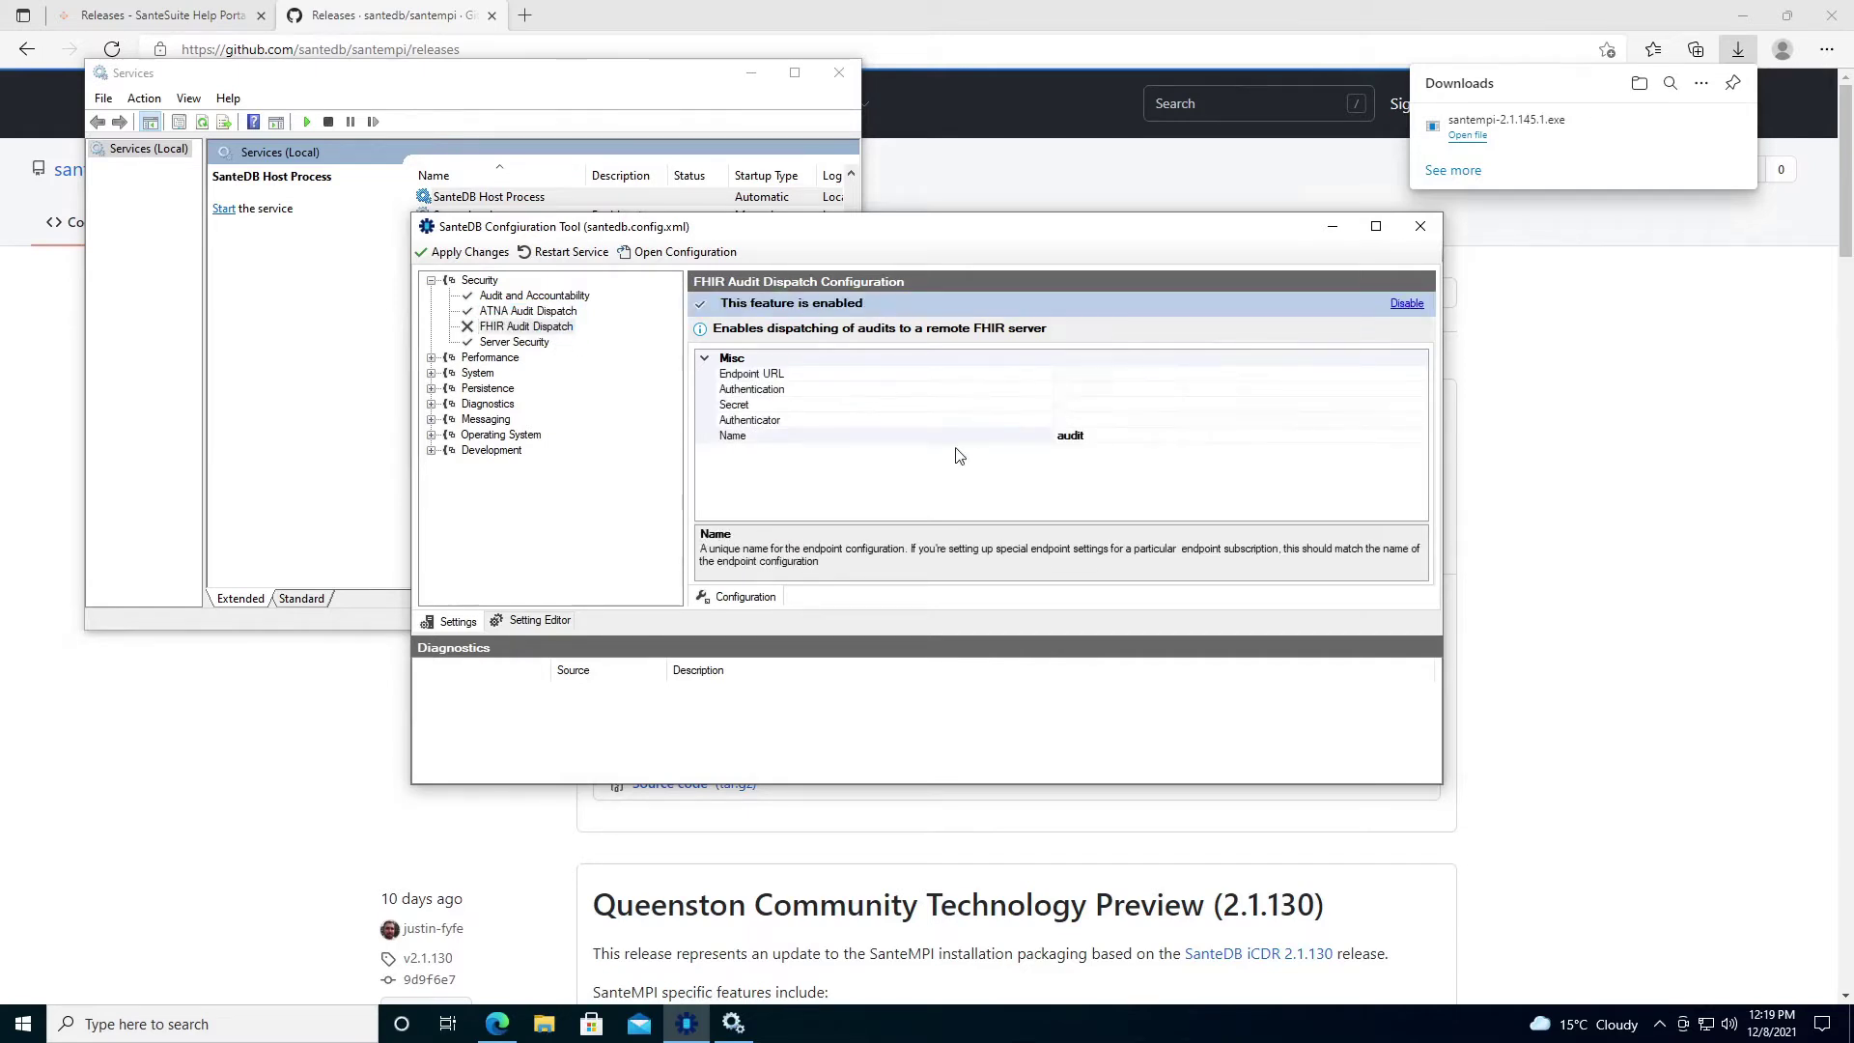
{"action": "left_click", "coordinate": [1073, 377]}
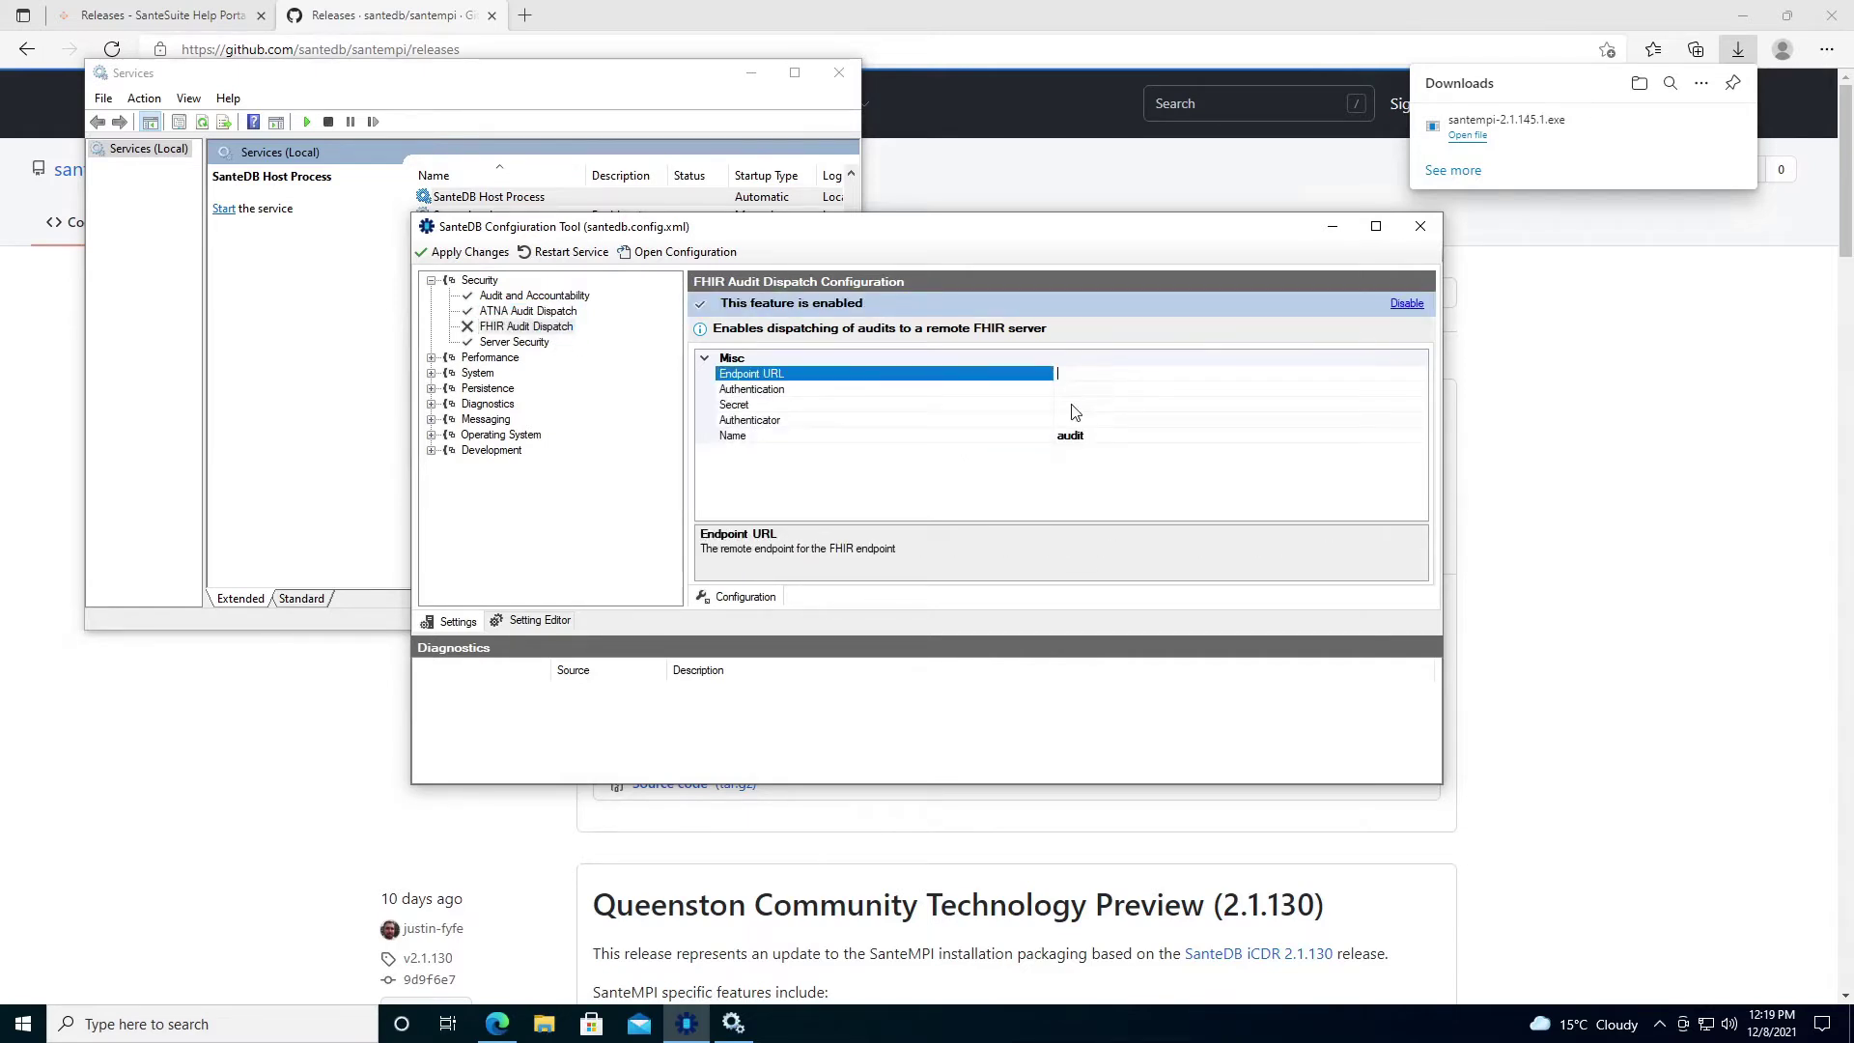
{"action": "type", "text": "http://localhost:8989/fhir/Audit"}
{"action": "left_click", "coordinate": [528, 311]}
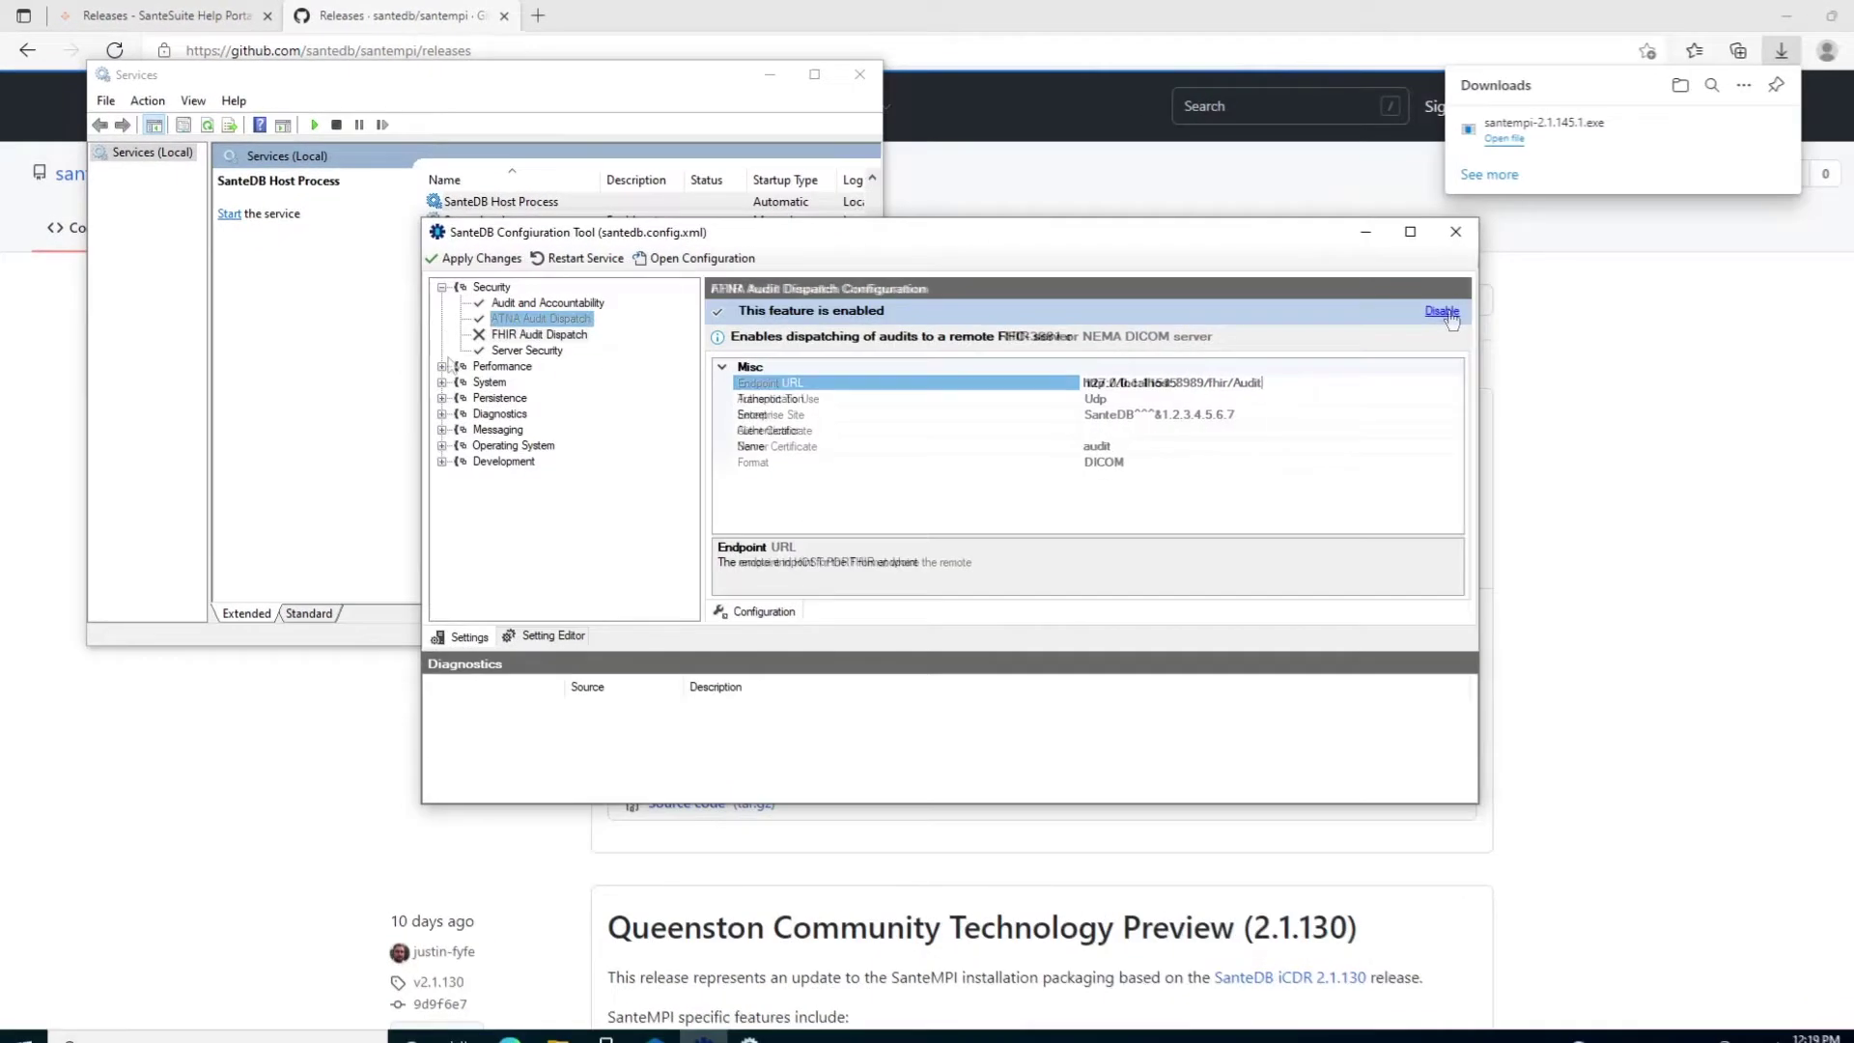
{"action": "left_click", "coordinate": [432, 359]}
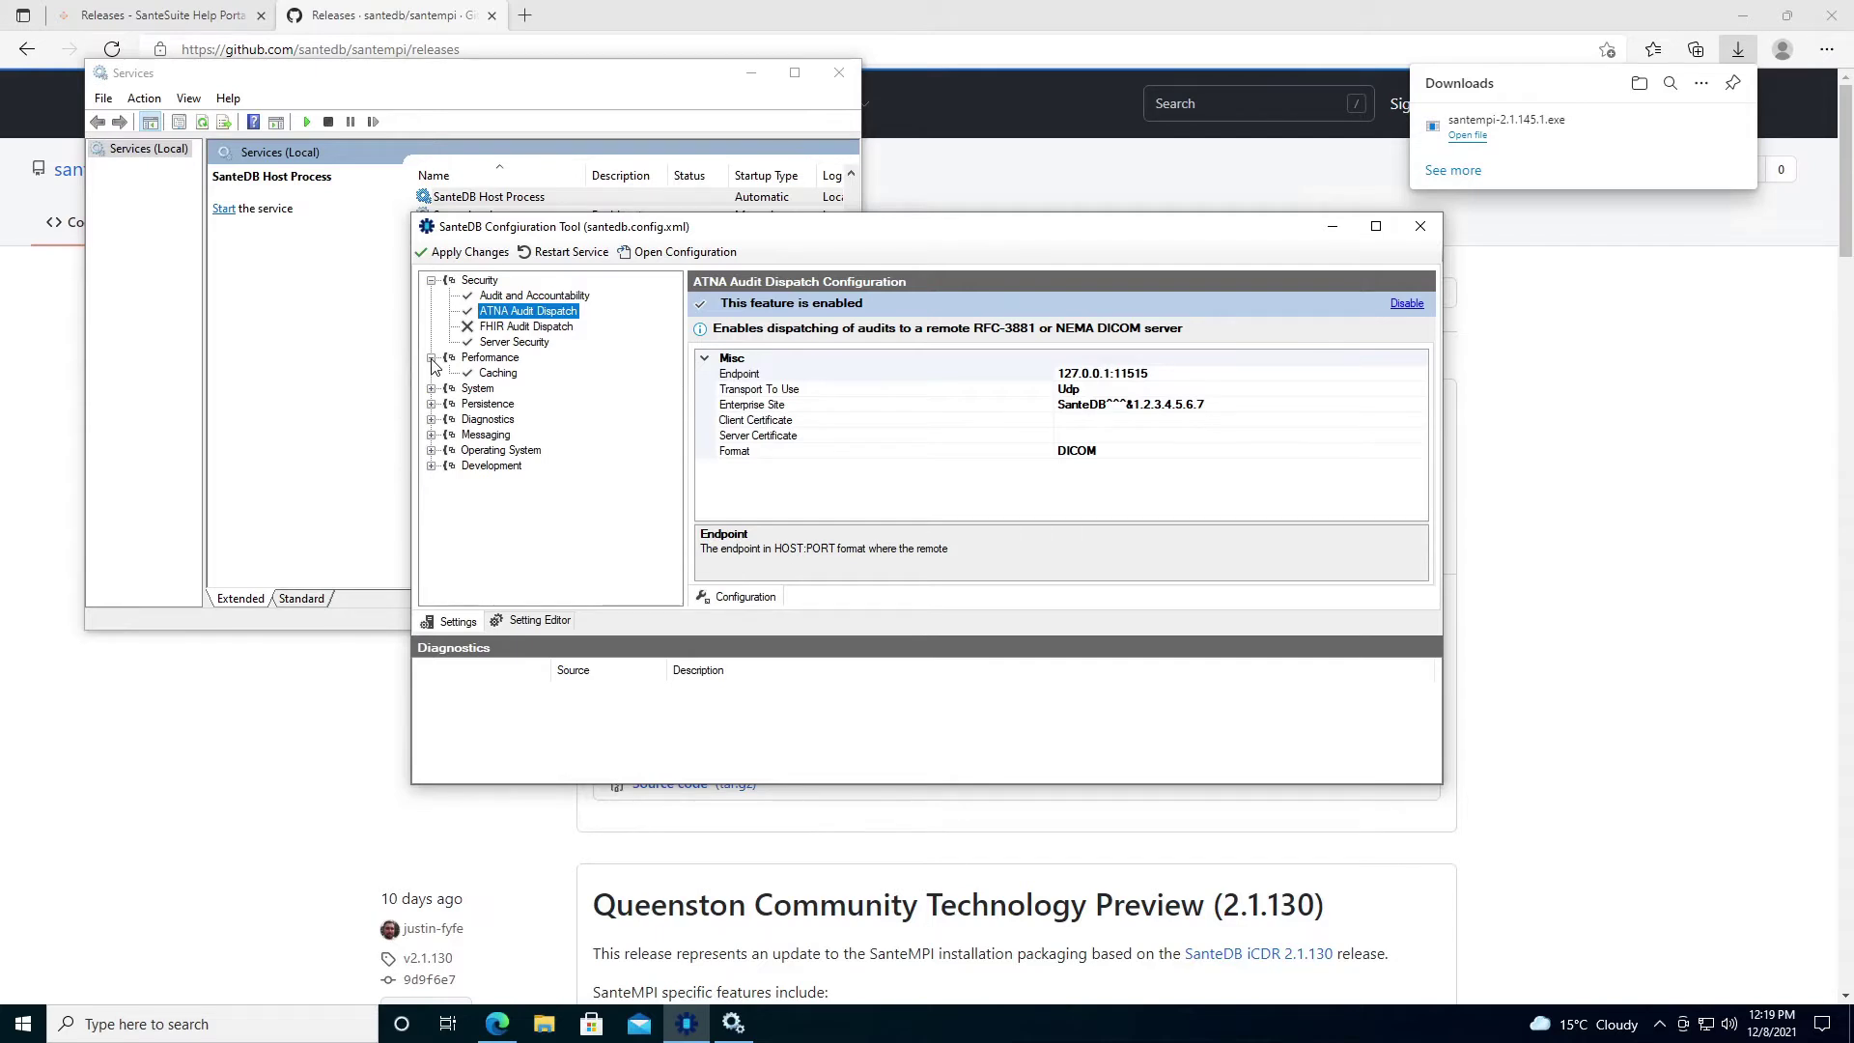
Under Diagnostics > Logging / Tracing, switch the santedb.log writer filter from LogAlways to Informational.
{"action": "left_click", "coordinate": [431, 420]}
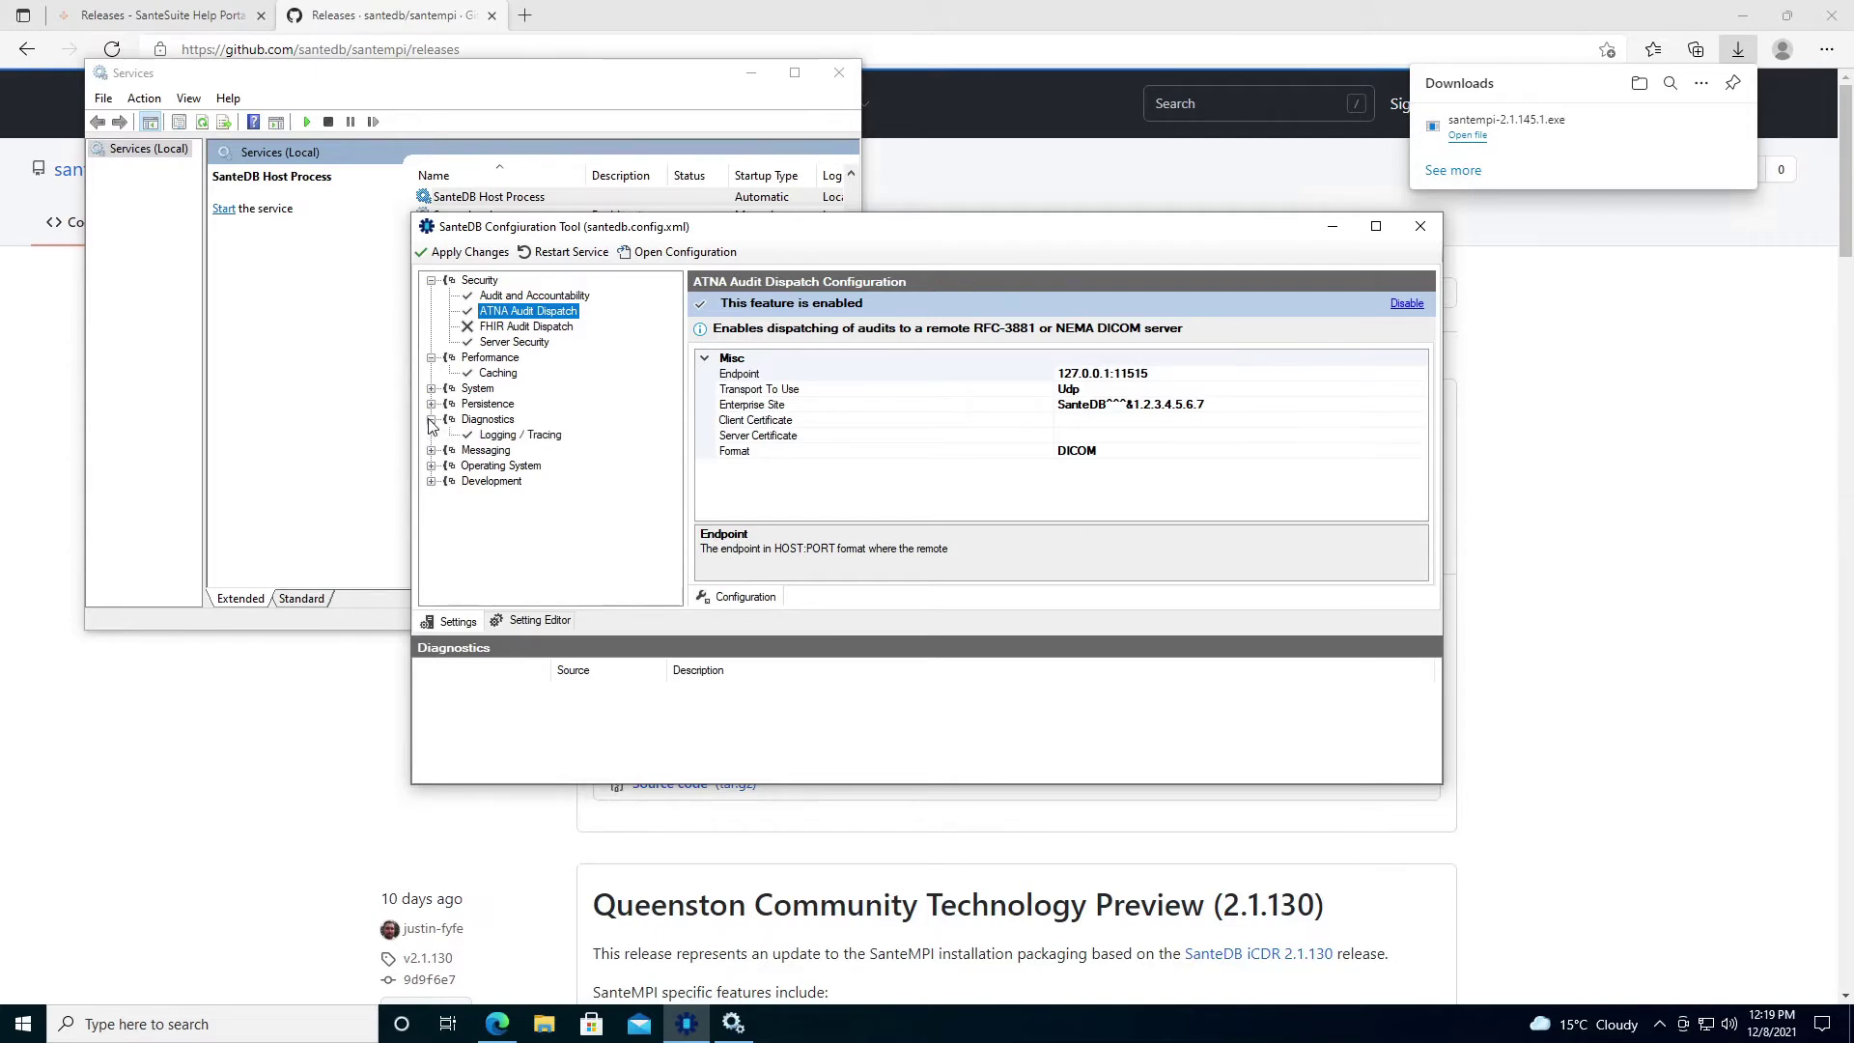
{"action": "left_click", "coordinate": [503, 435]}
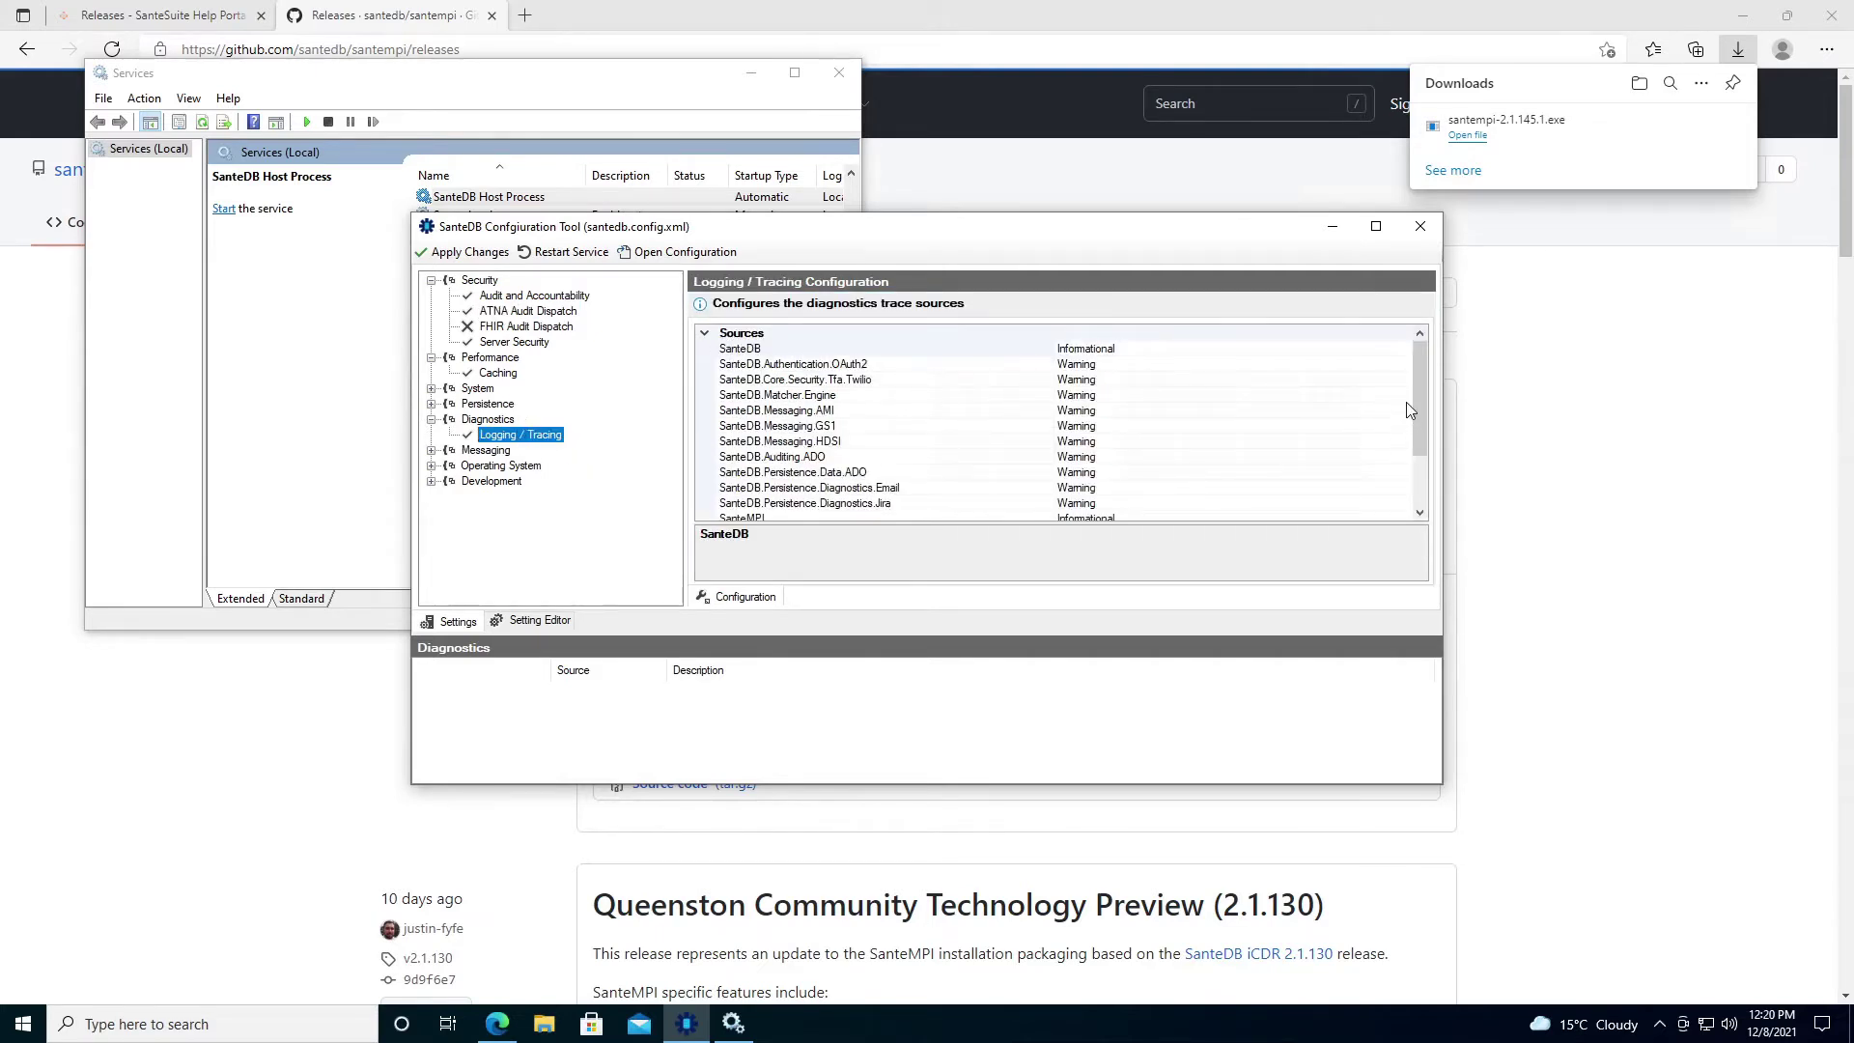
{"action": "left_click_drag", "start_coordinate": [1417, 368], "coordinate": [1423, 435]}
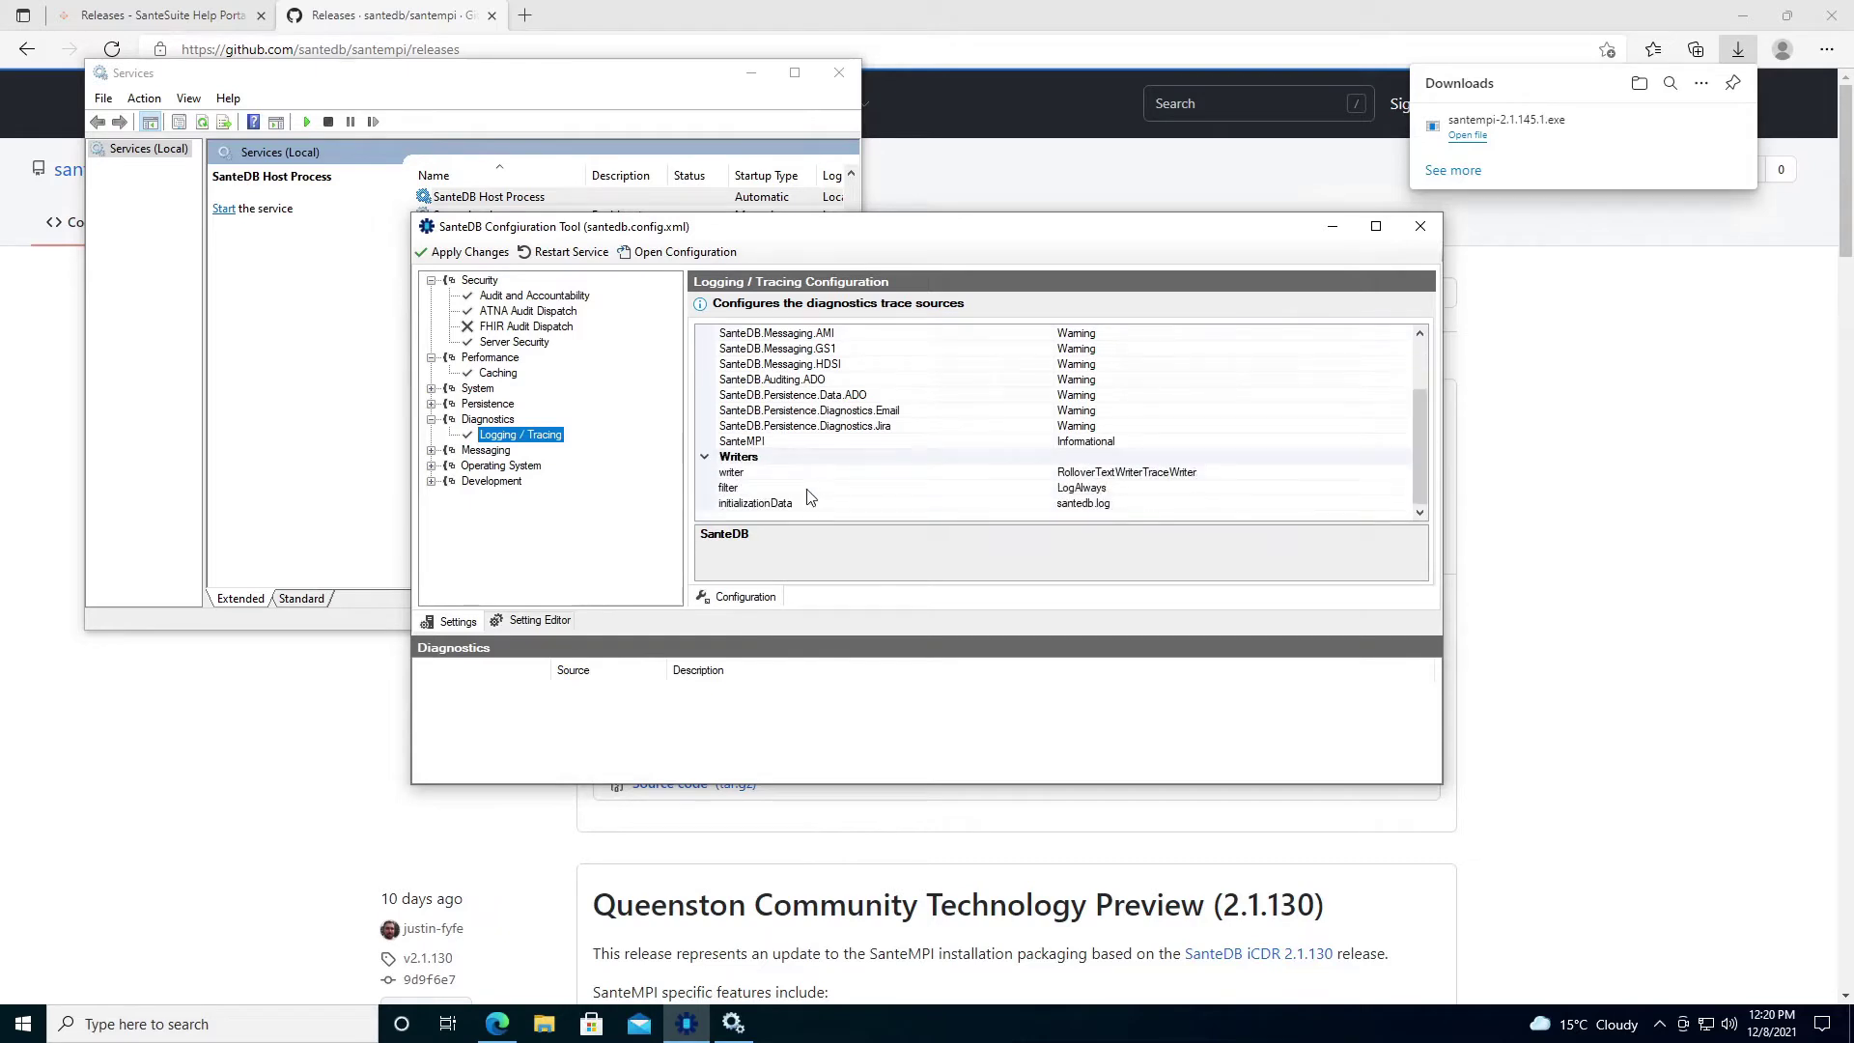
{"action": "left_click", "coordinate": [927, 489]}
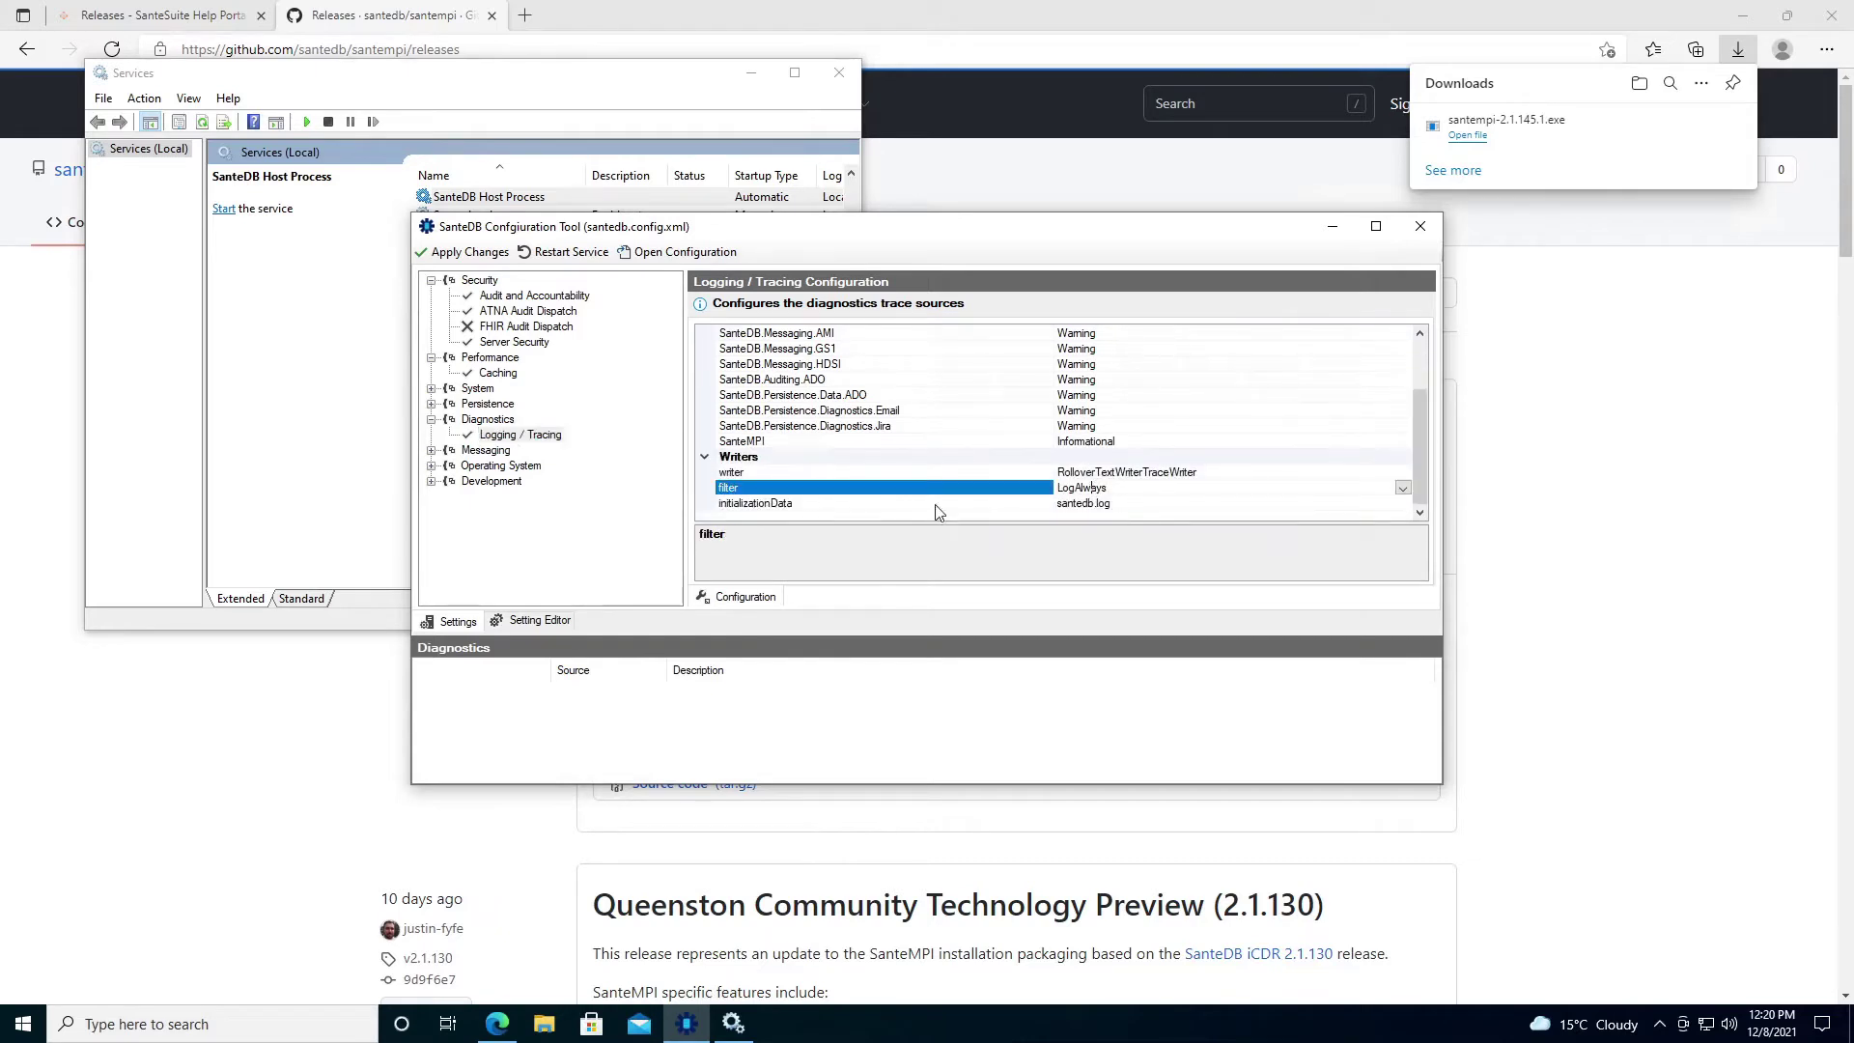
{"action": "left_click", "coordinate": [1402, 488]}
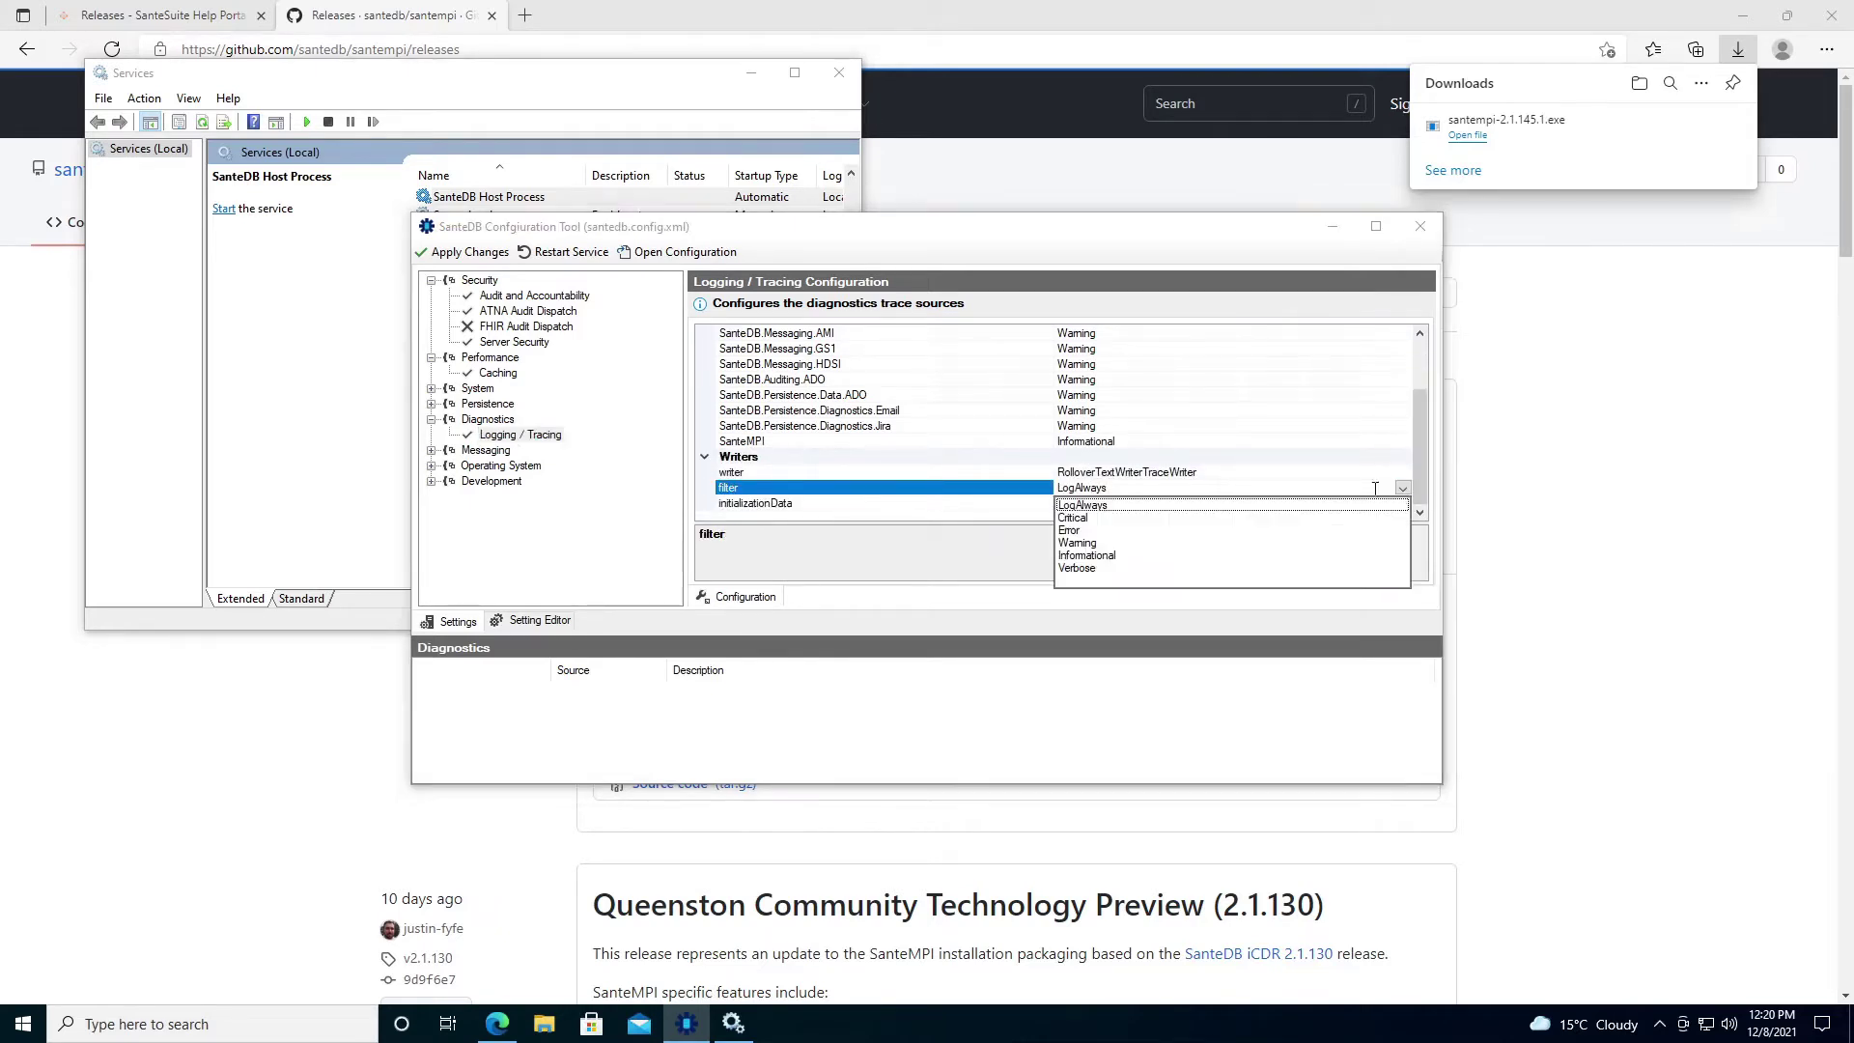
{"action": "left_click", "coordinate": [1067, 556]}
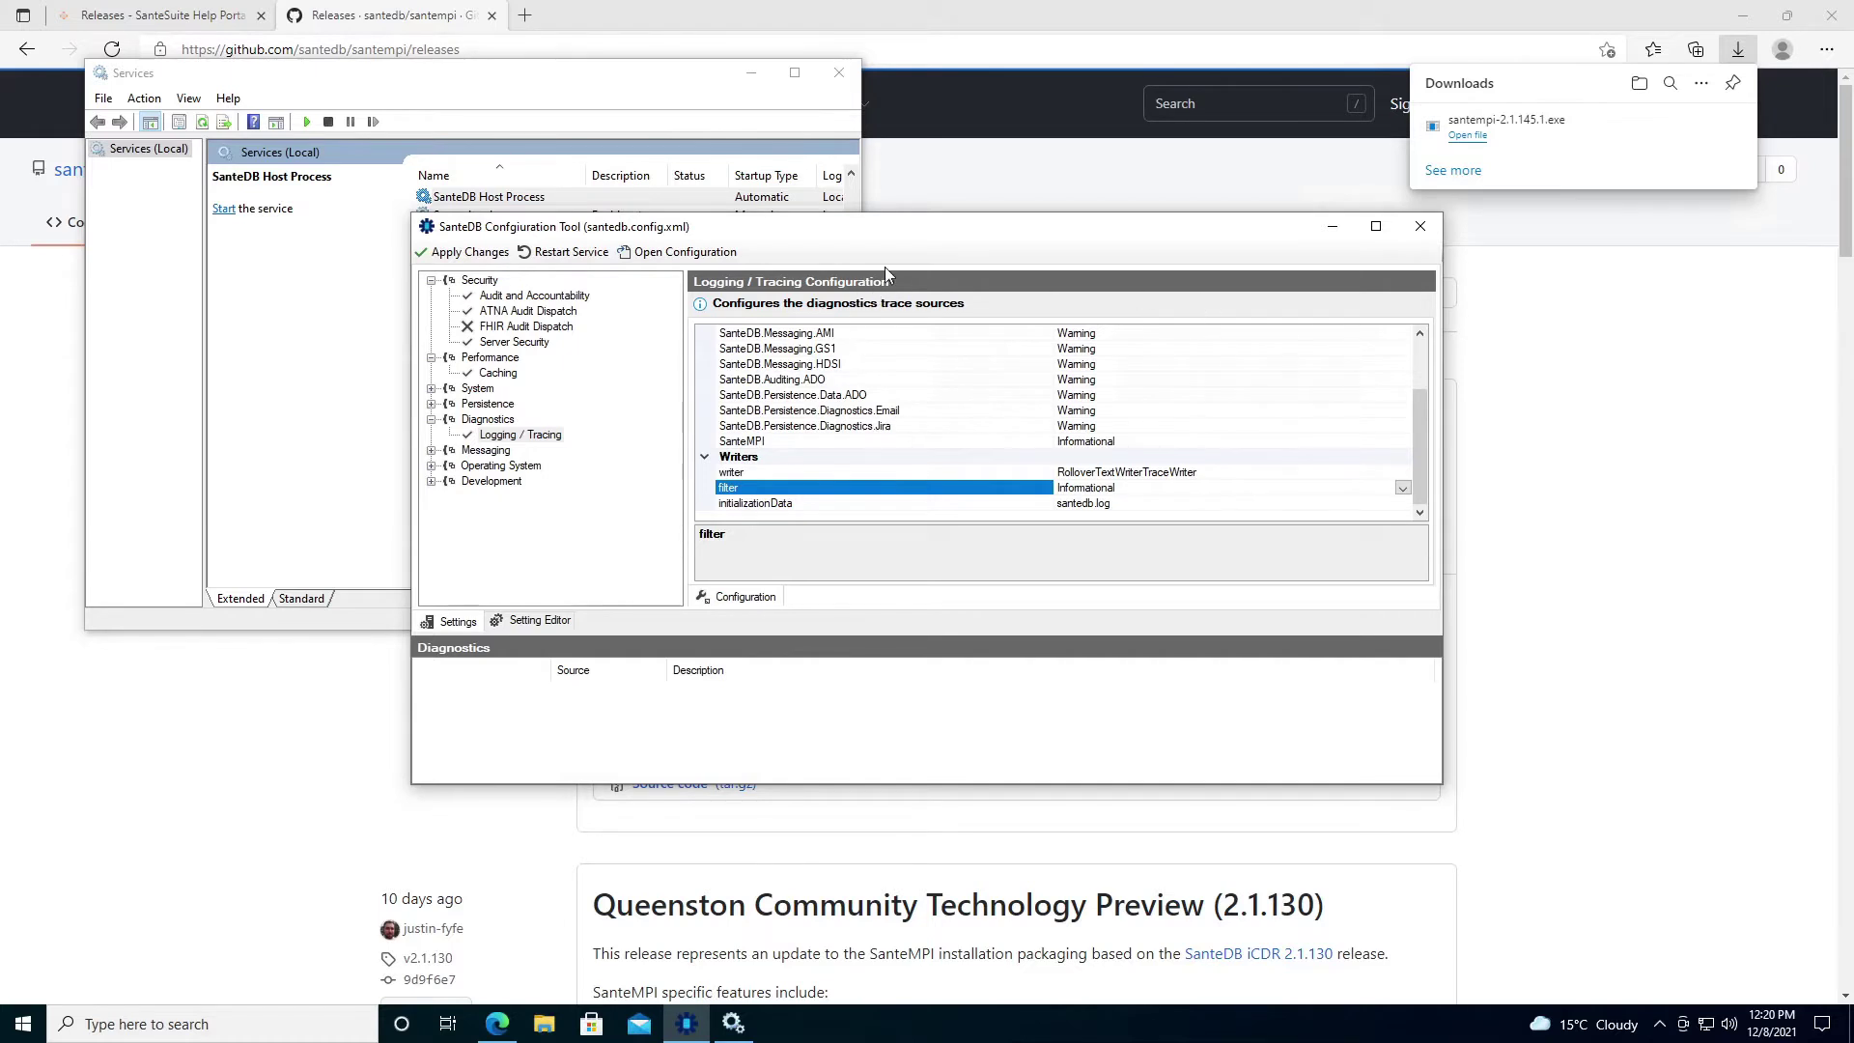
Confirm the pending configuration tasks, check the SanteDB Host Process service, then return to the Help Portal.
{"action": "left_click", "coordinate": [453, 253]}
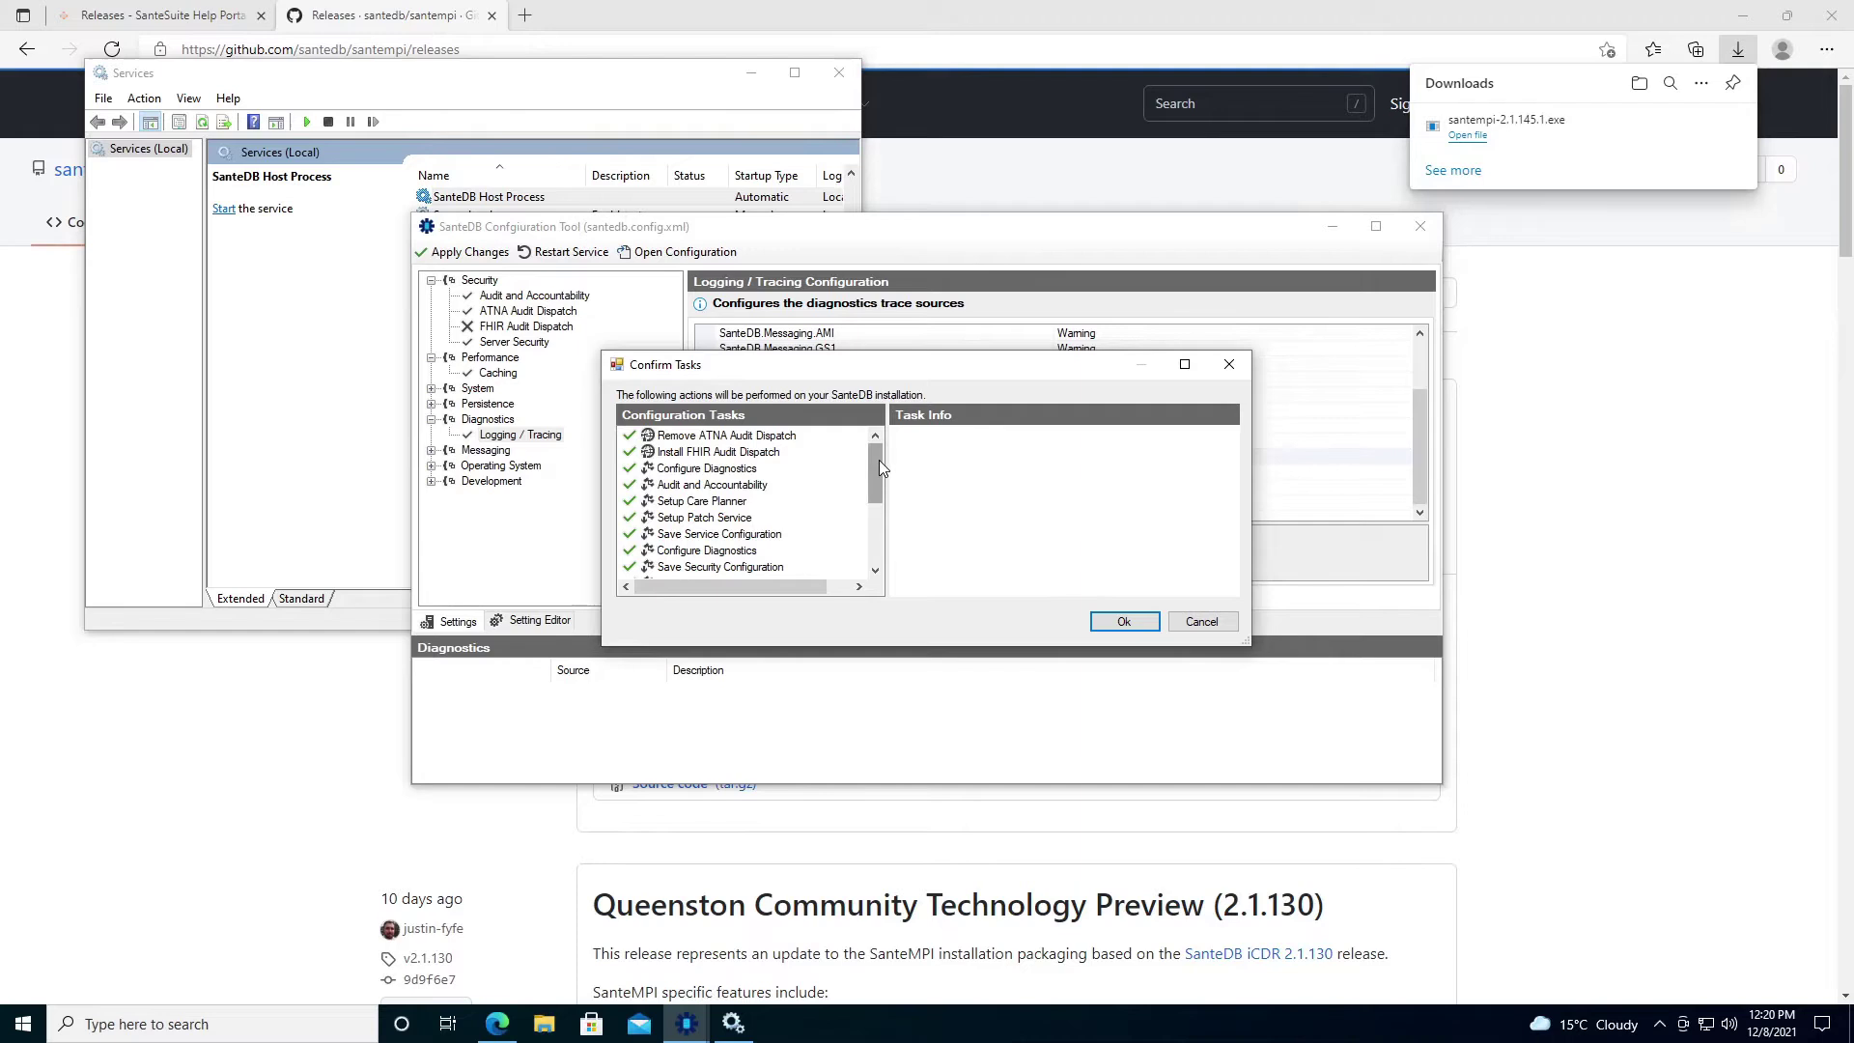
{"action": "left_click_drag", "start_coordinate": [880, 462], "coordinate": [873, 522]}
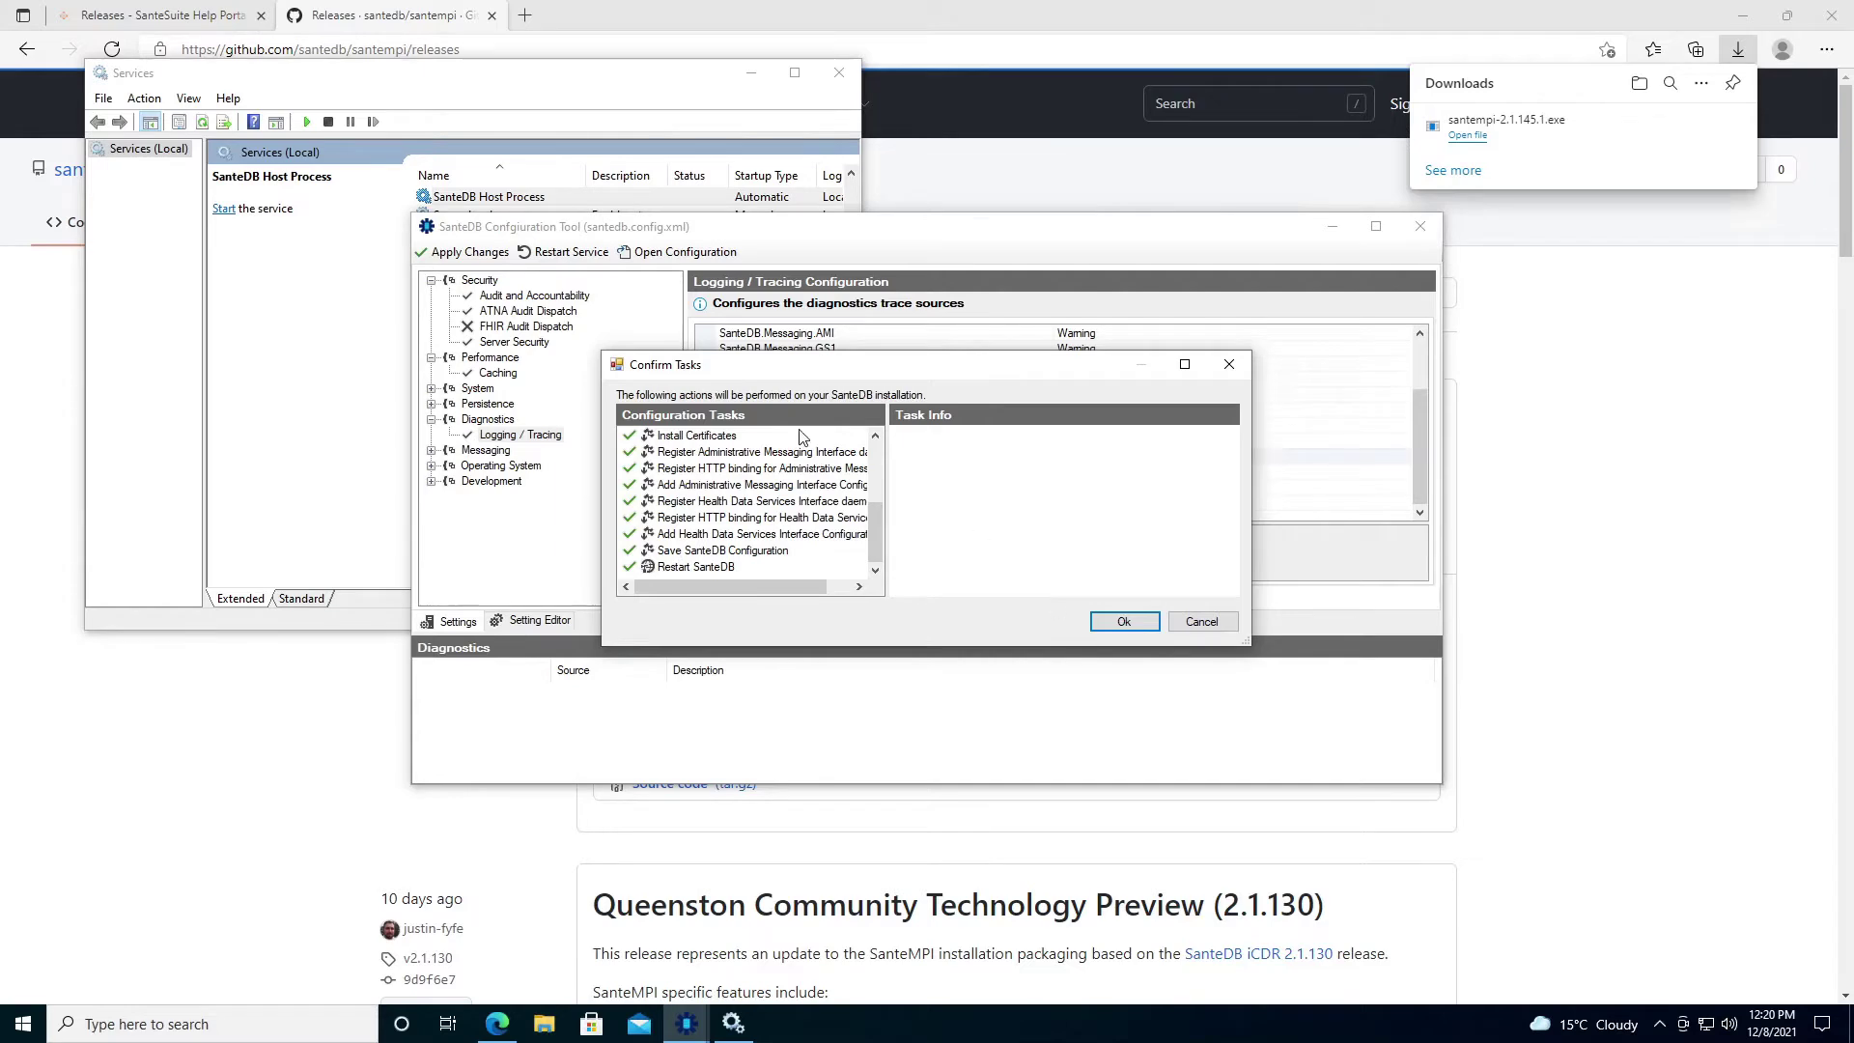
{"action": "left_click", "coordinate": [1145, 624]}
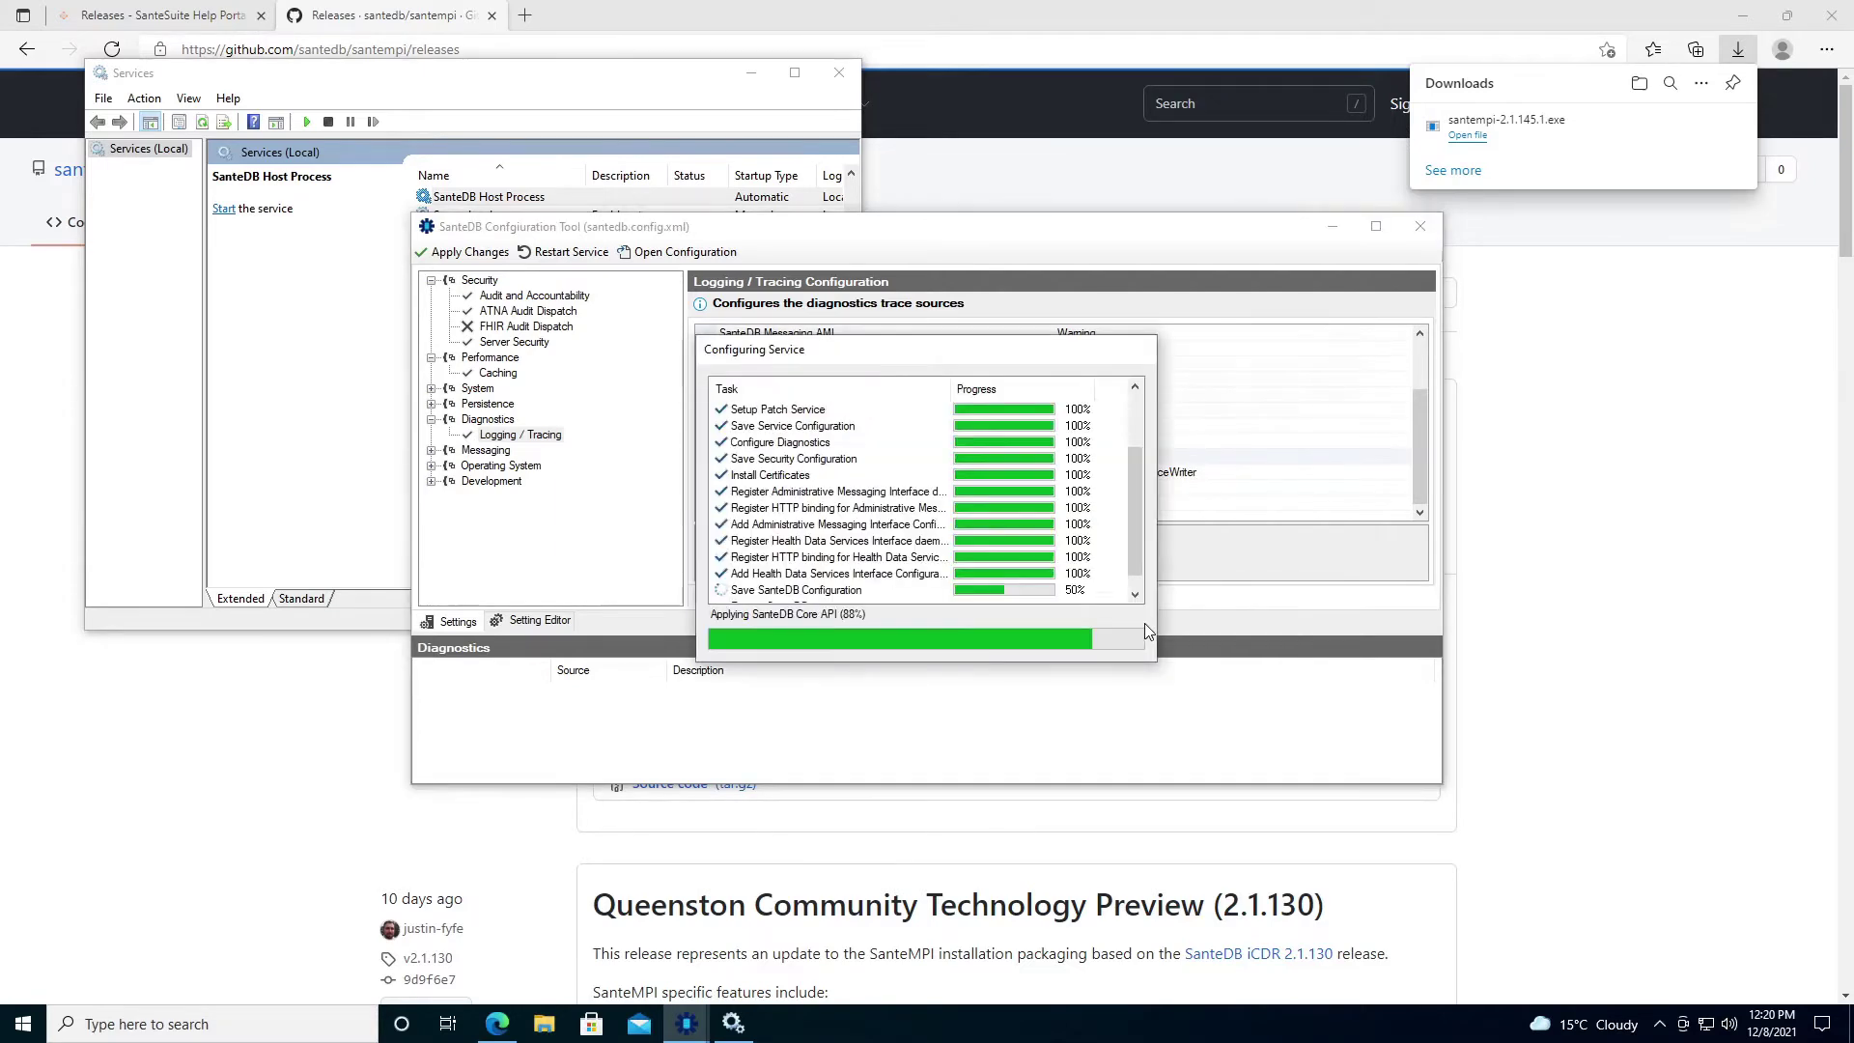
{"action": "left_click", "coordinate": [205, 126]}
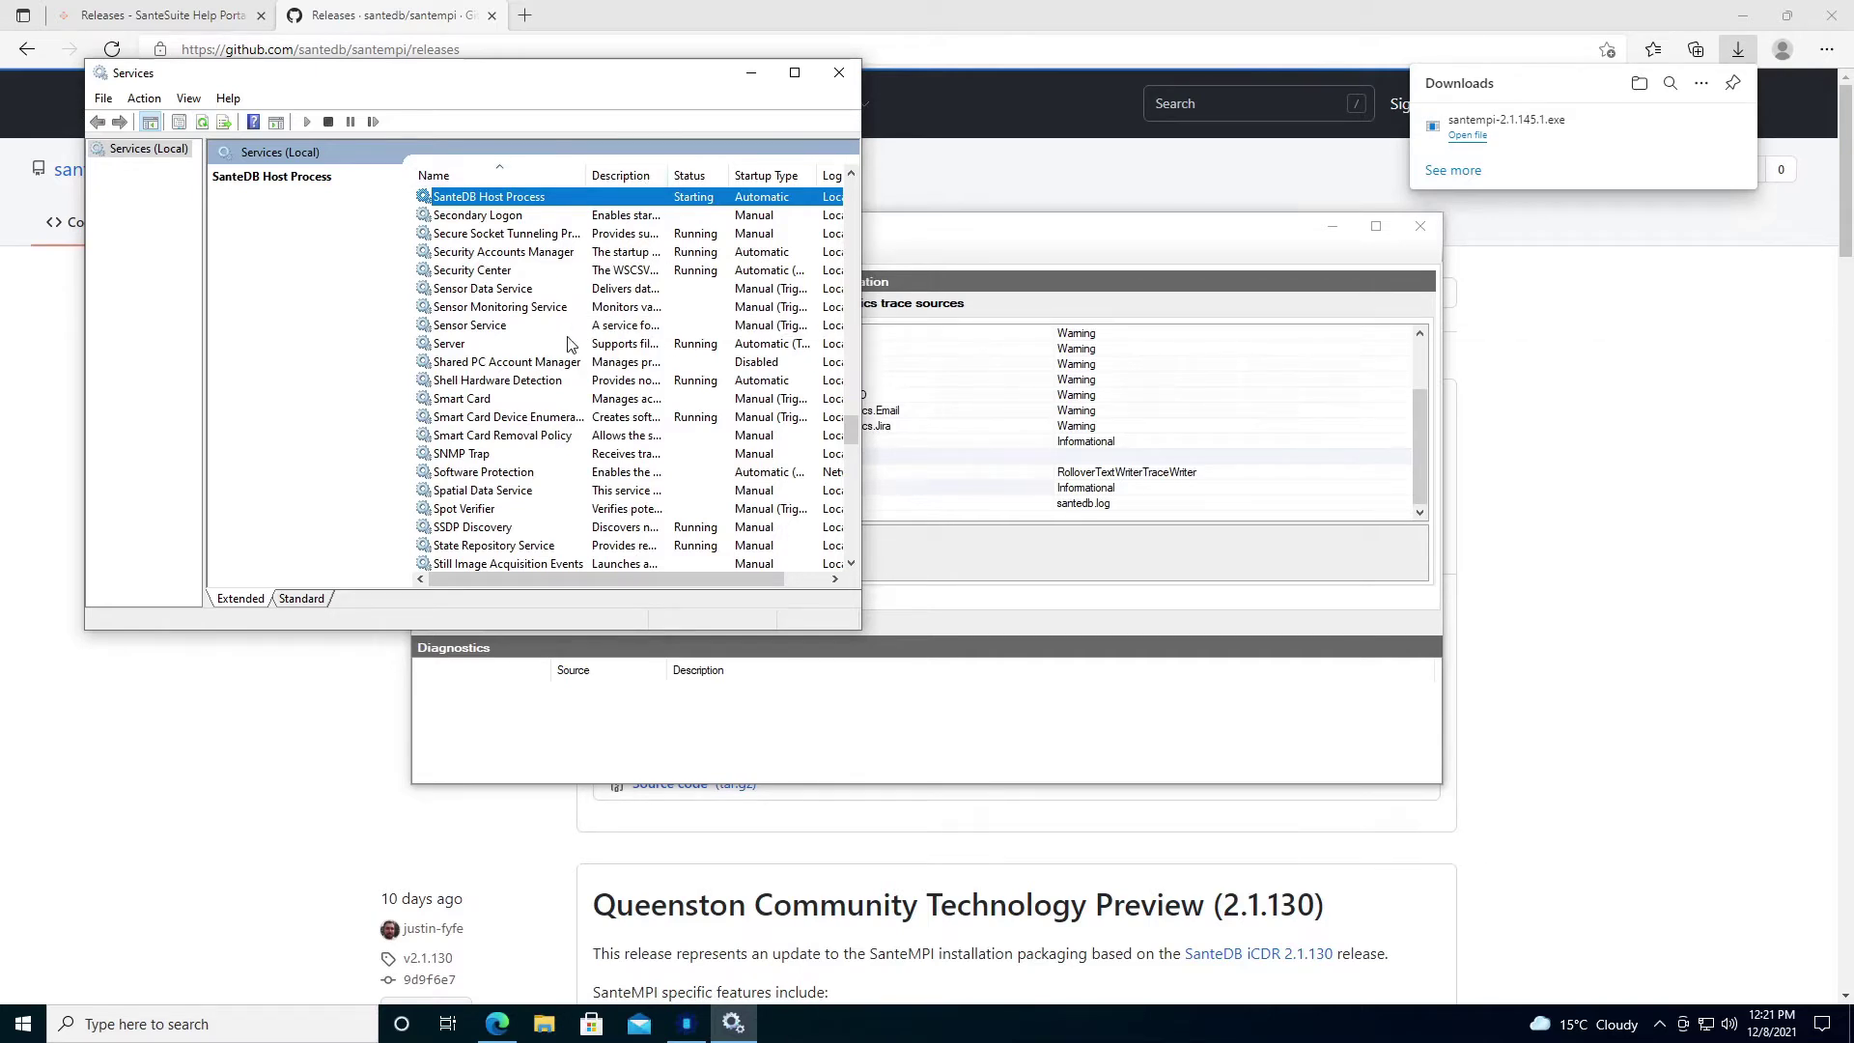
{"action": "left_click", "coordinate": [177, 26]}
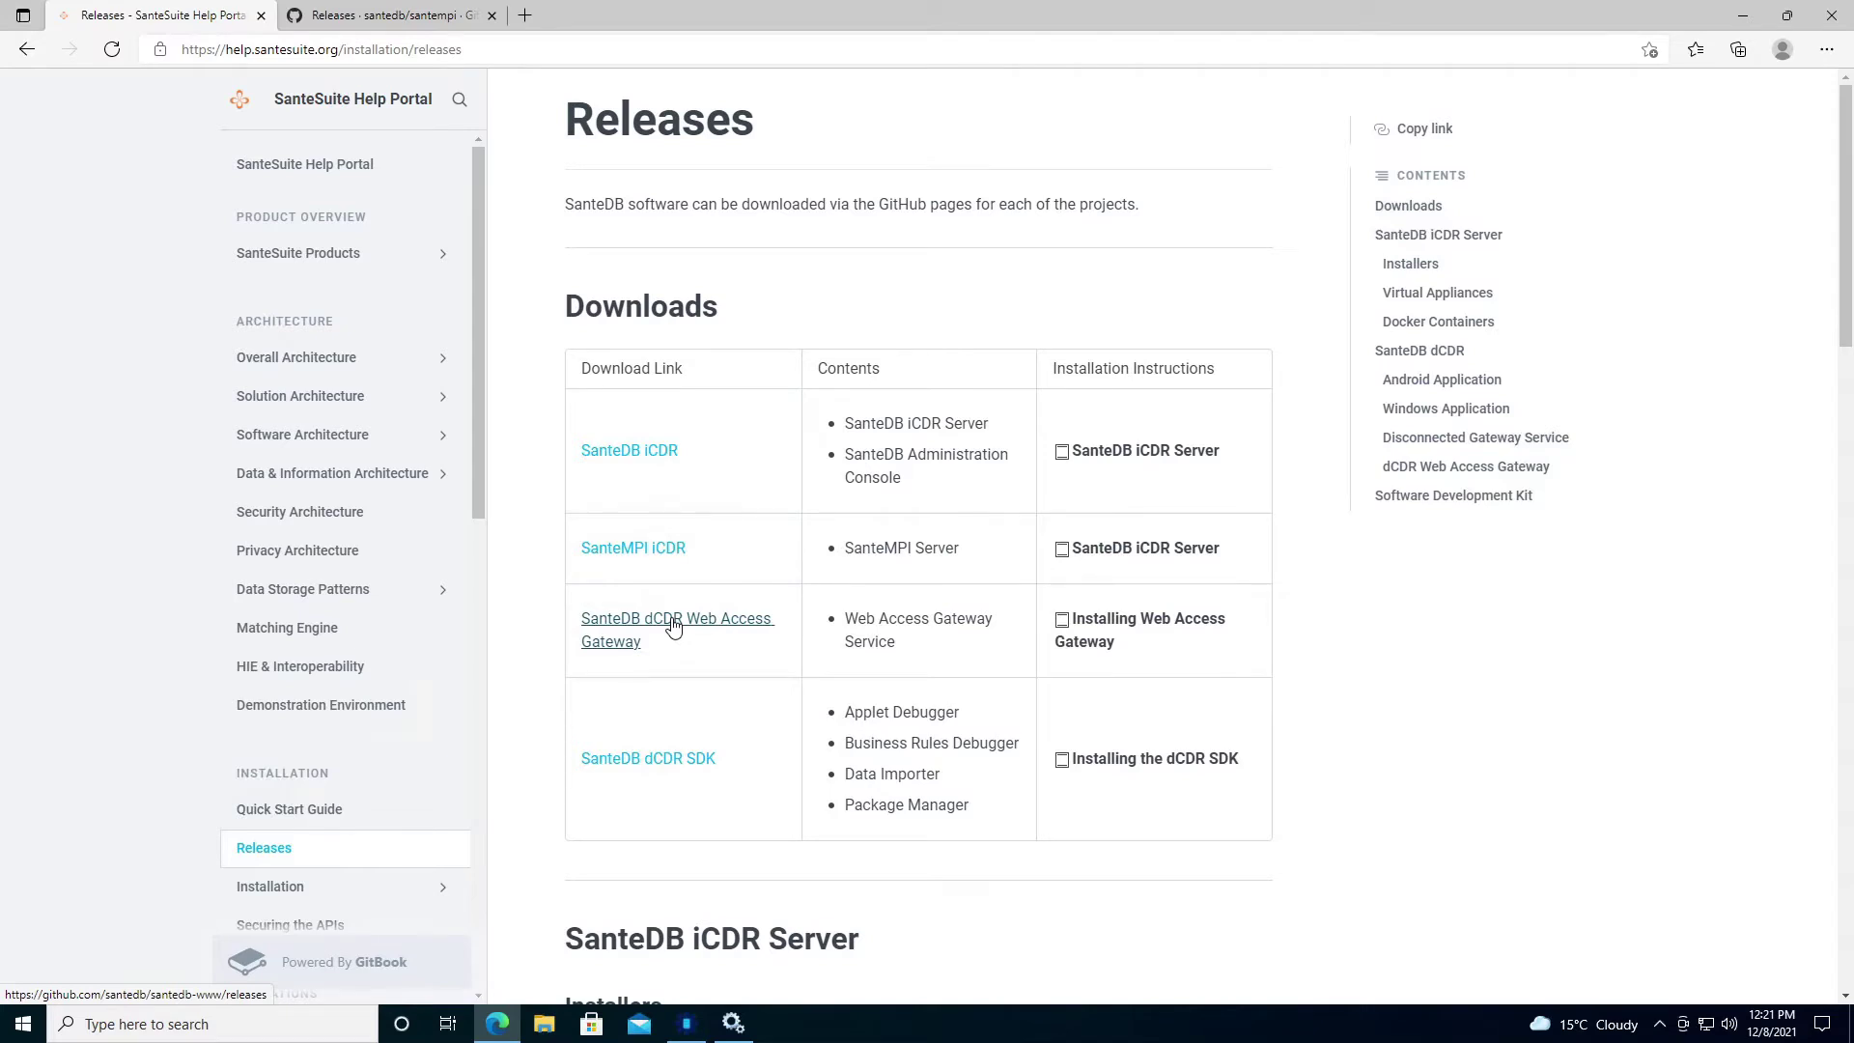
Download santedb-www-2.1.145.1.exe from the dCDR Web Access Gateway releases and keep it despite the warning.
{"action": "left_click", "coordinate": [673, 626]}
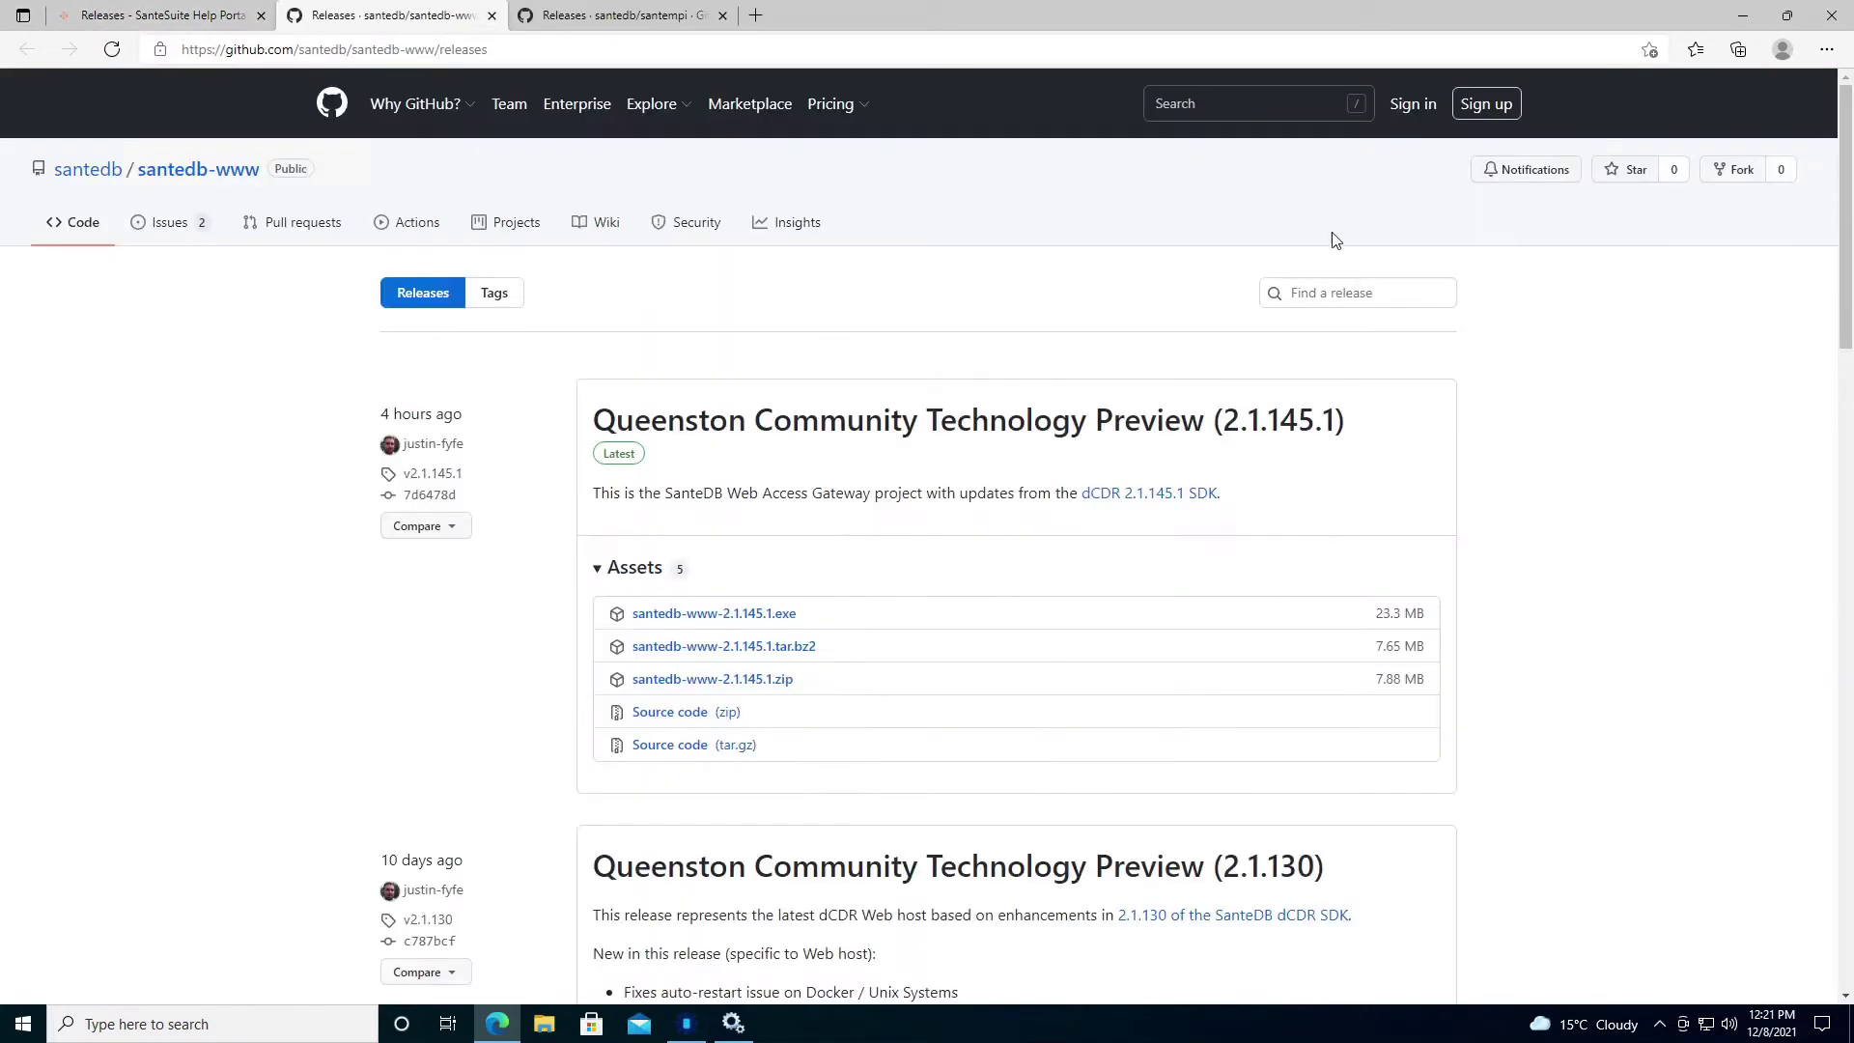
{"action": "left_click", "coordinate": [784, 615]}
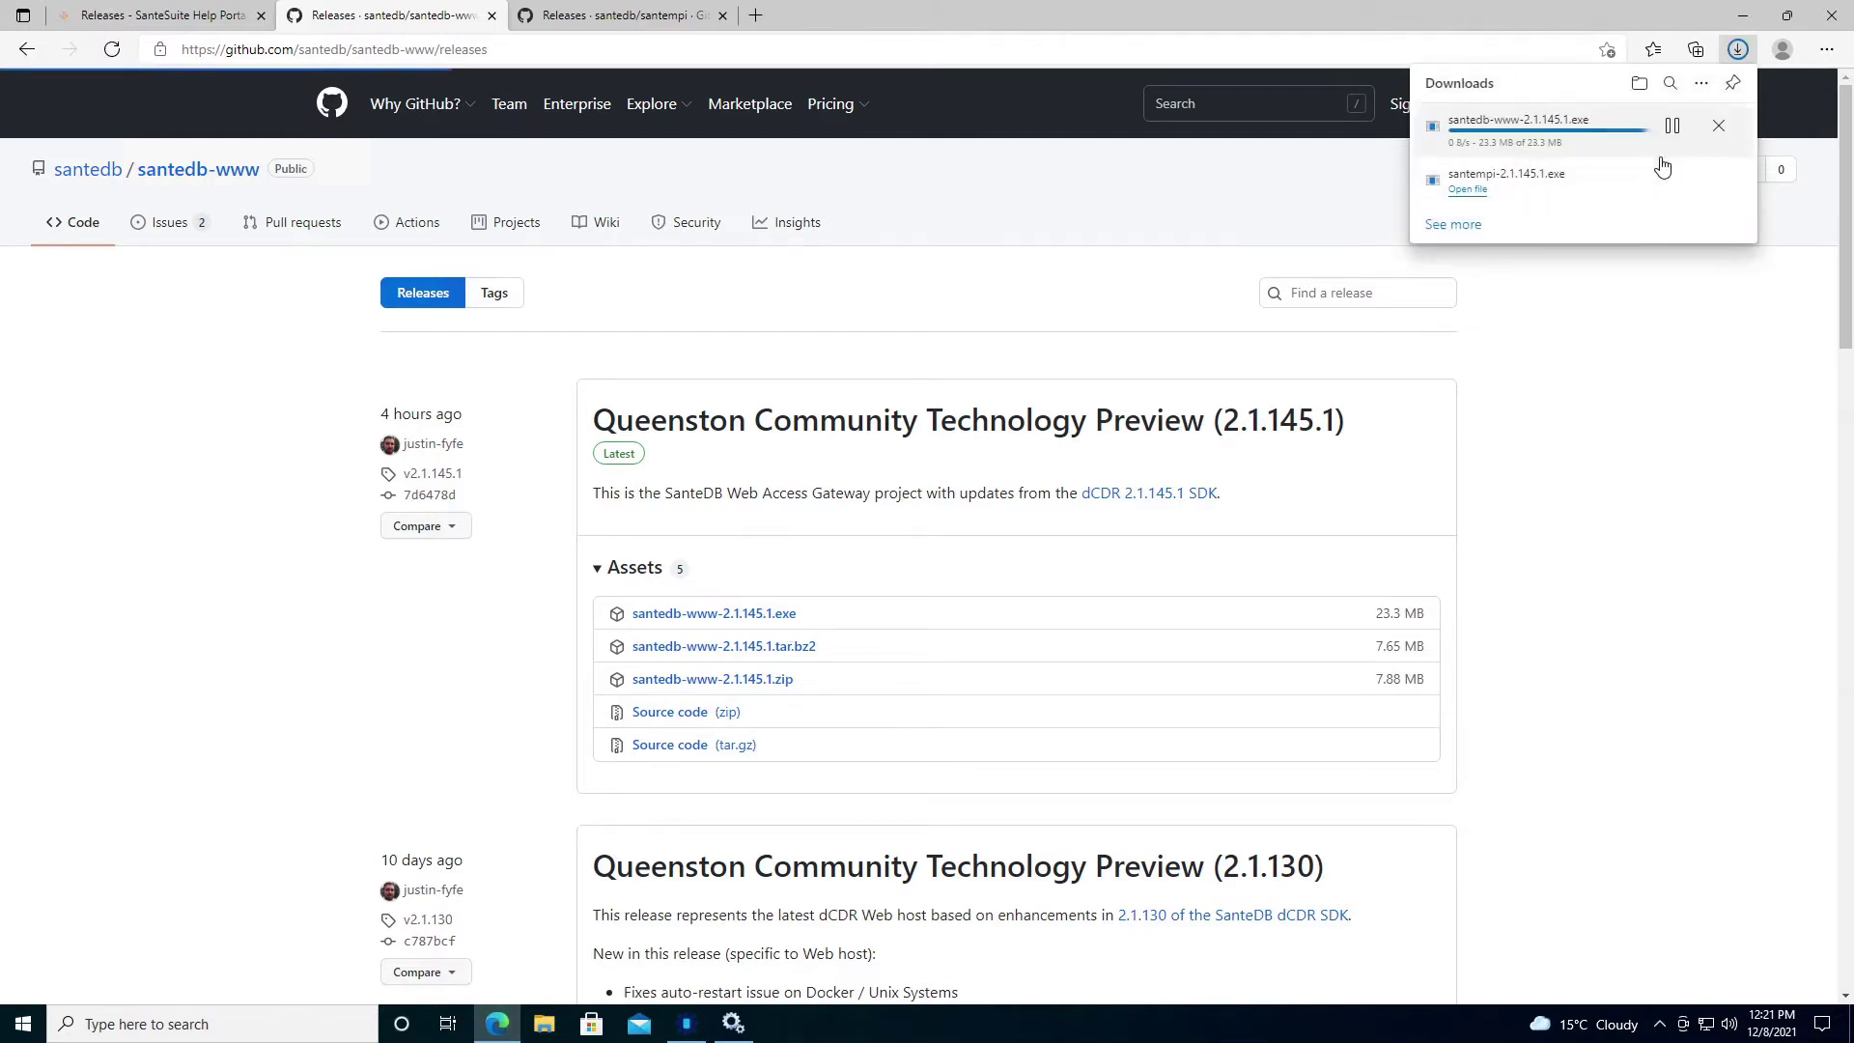
{"action": "left_click", "coordinate": [1718, 126]}
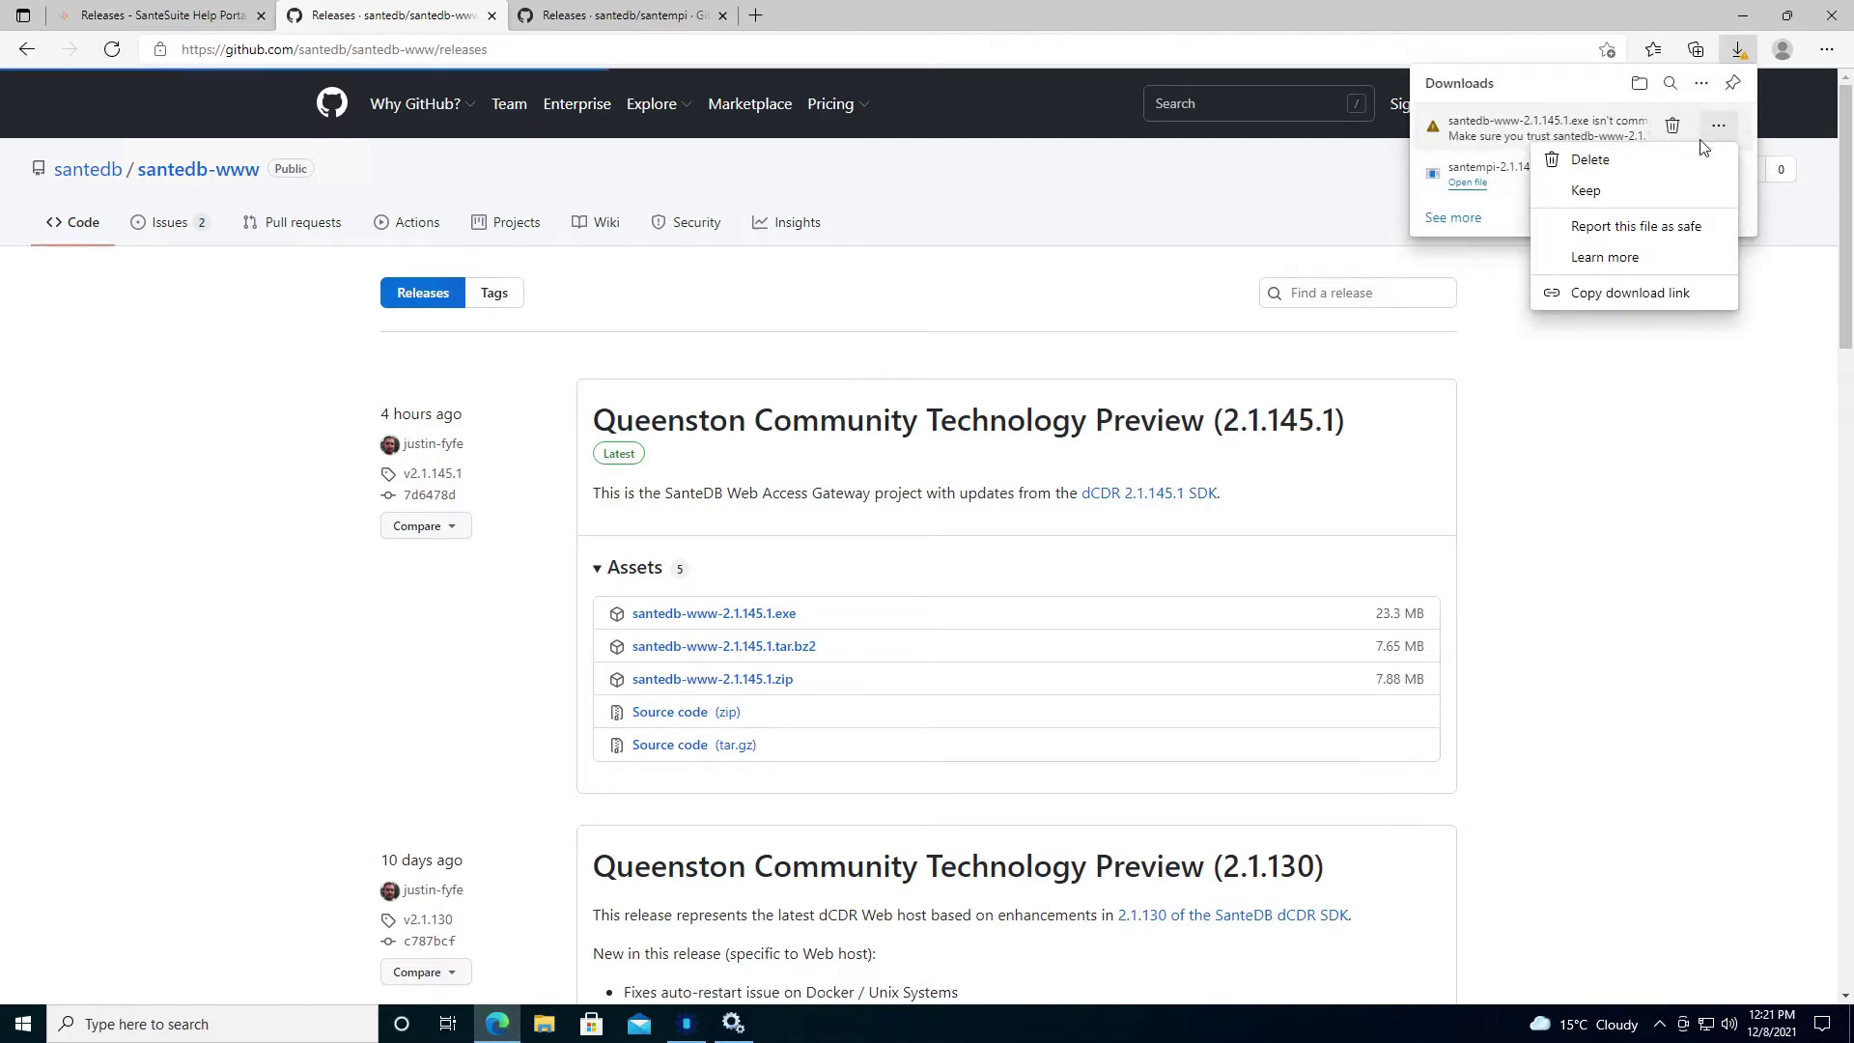
{"action": "left_click", "coordinate": [1665, 189]}
{"action": "left_click", "coordinate": [1559, 380]}
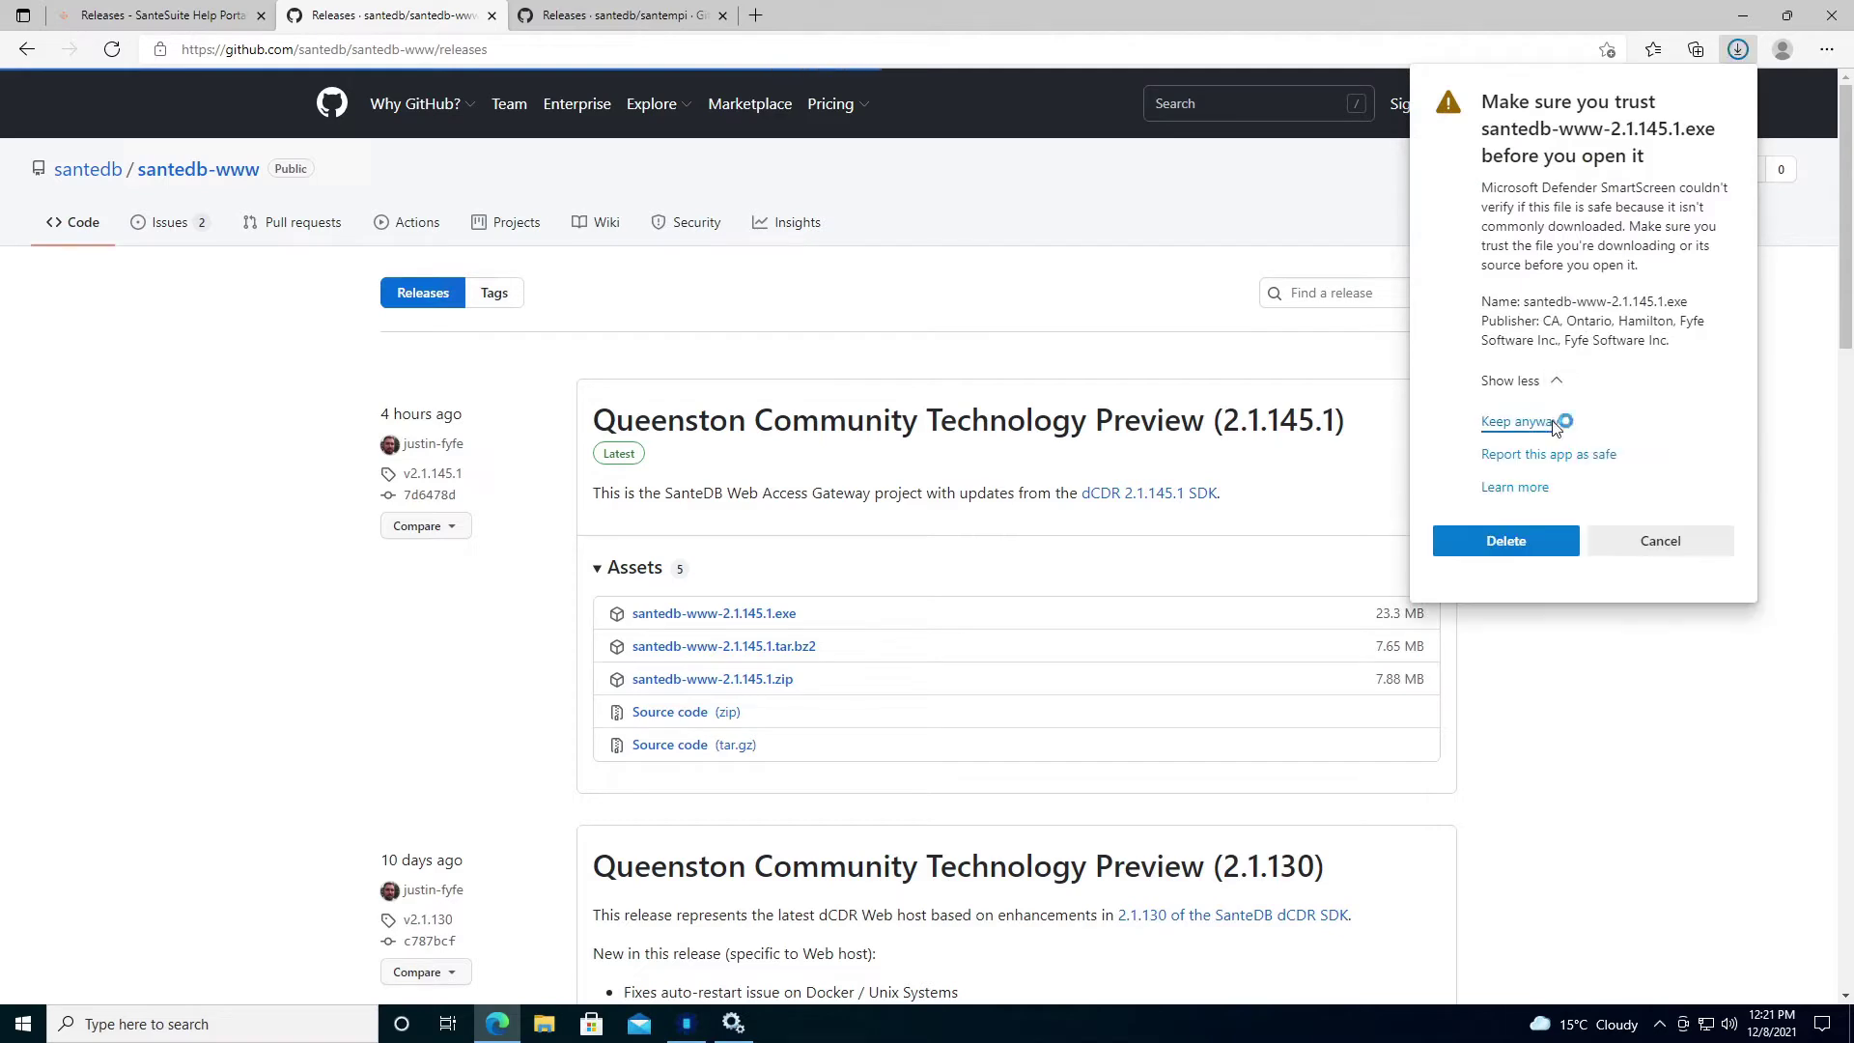
{"action": "left_click", "coordinate": [1550, 420]}
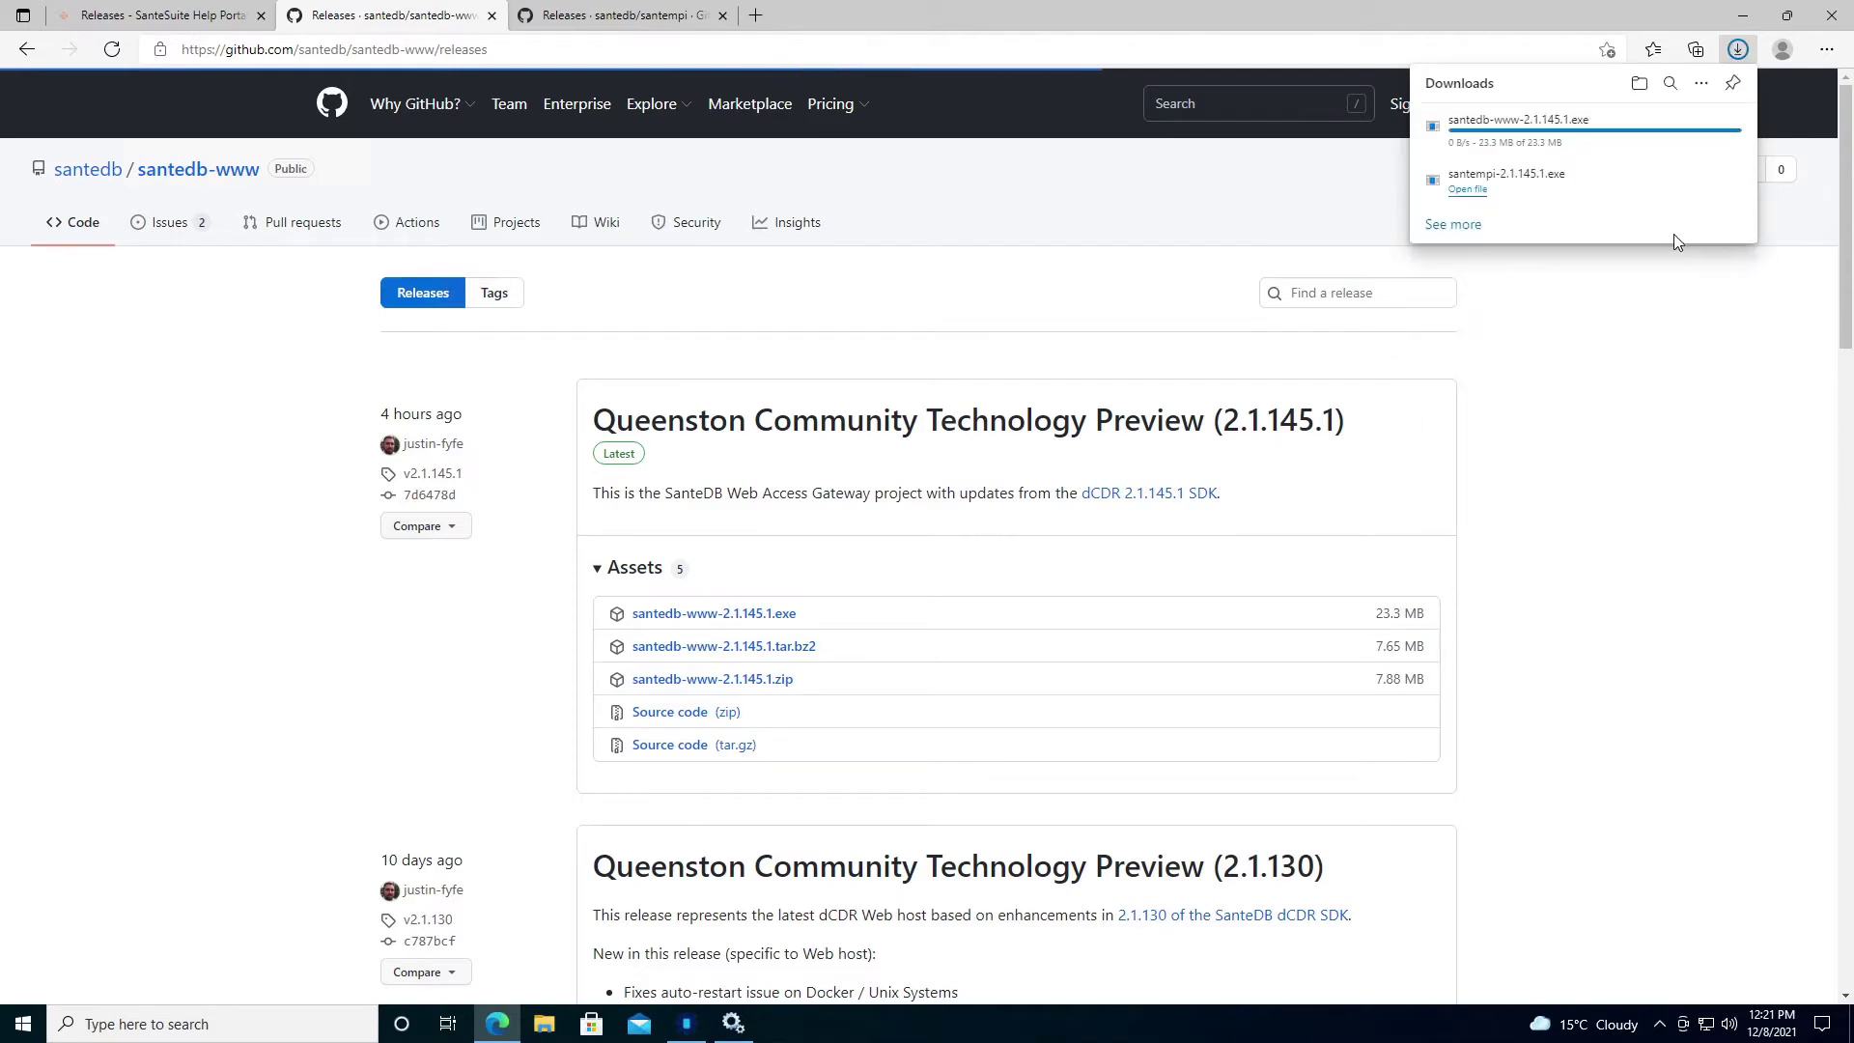
Launch the downloaded santedb-www installer and run it past the SmartScreen block.
{"action": "left_click", "coordinate": [739, 1025]}
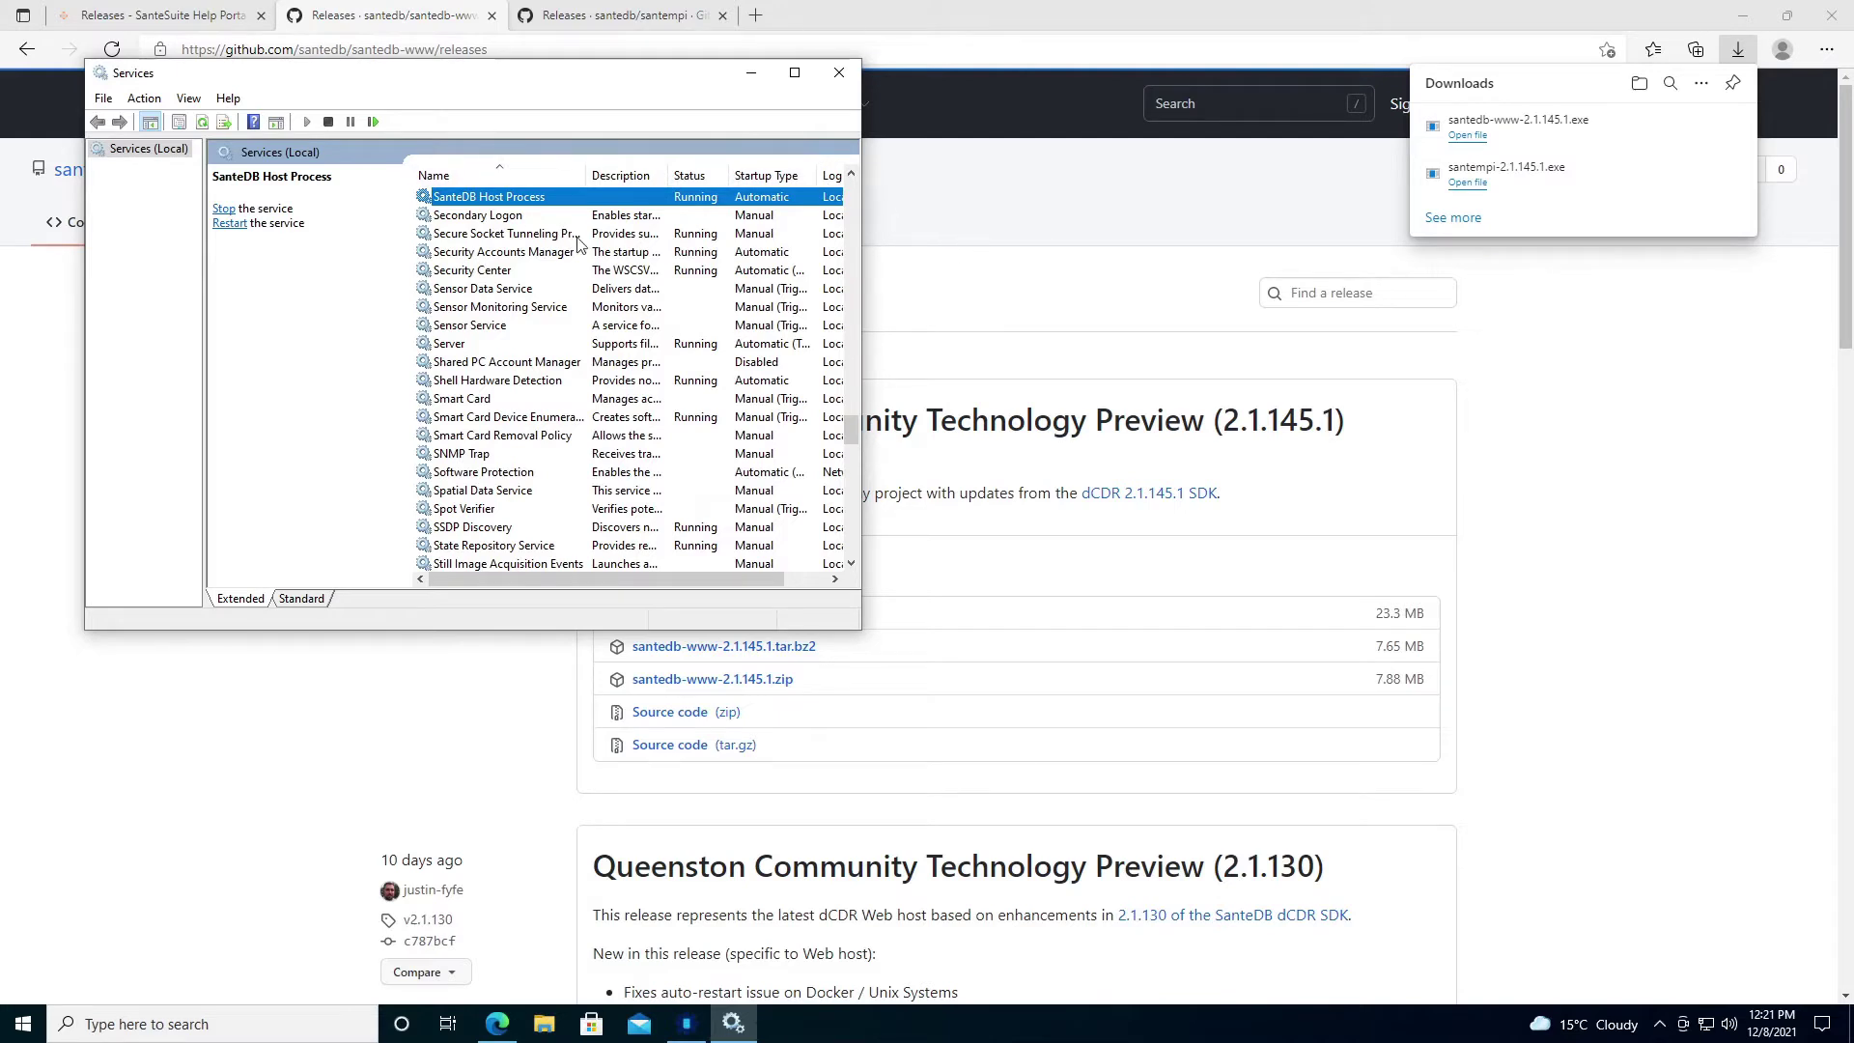
{"action": "left_click", "coordinate": [1586, 142]}
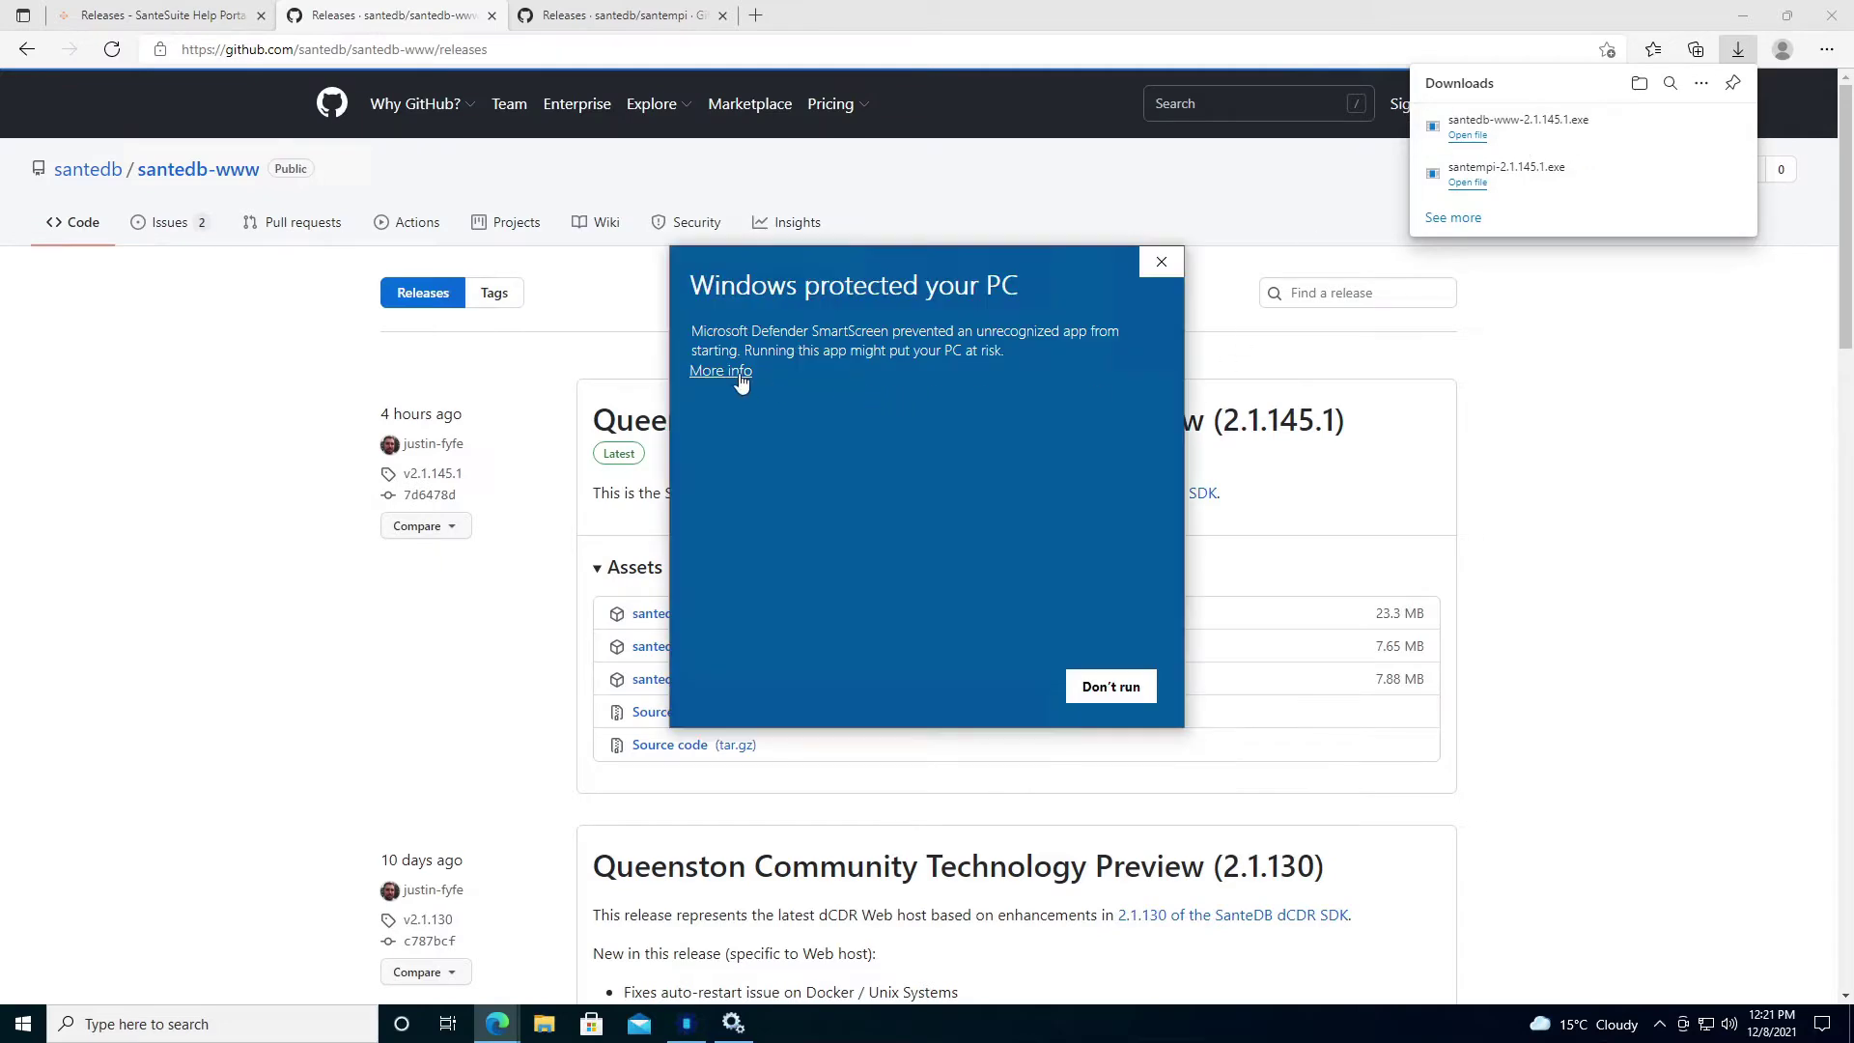
{"action": "left_click", "coordinate": [739, 372]}
{"action": "left_click", "coordinate": [994, 687]}
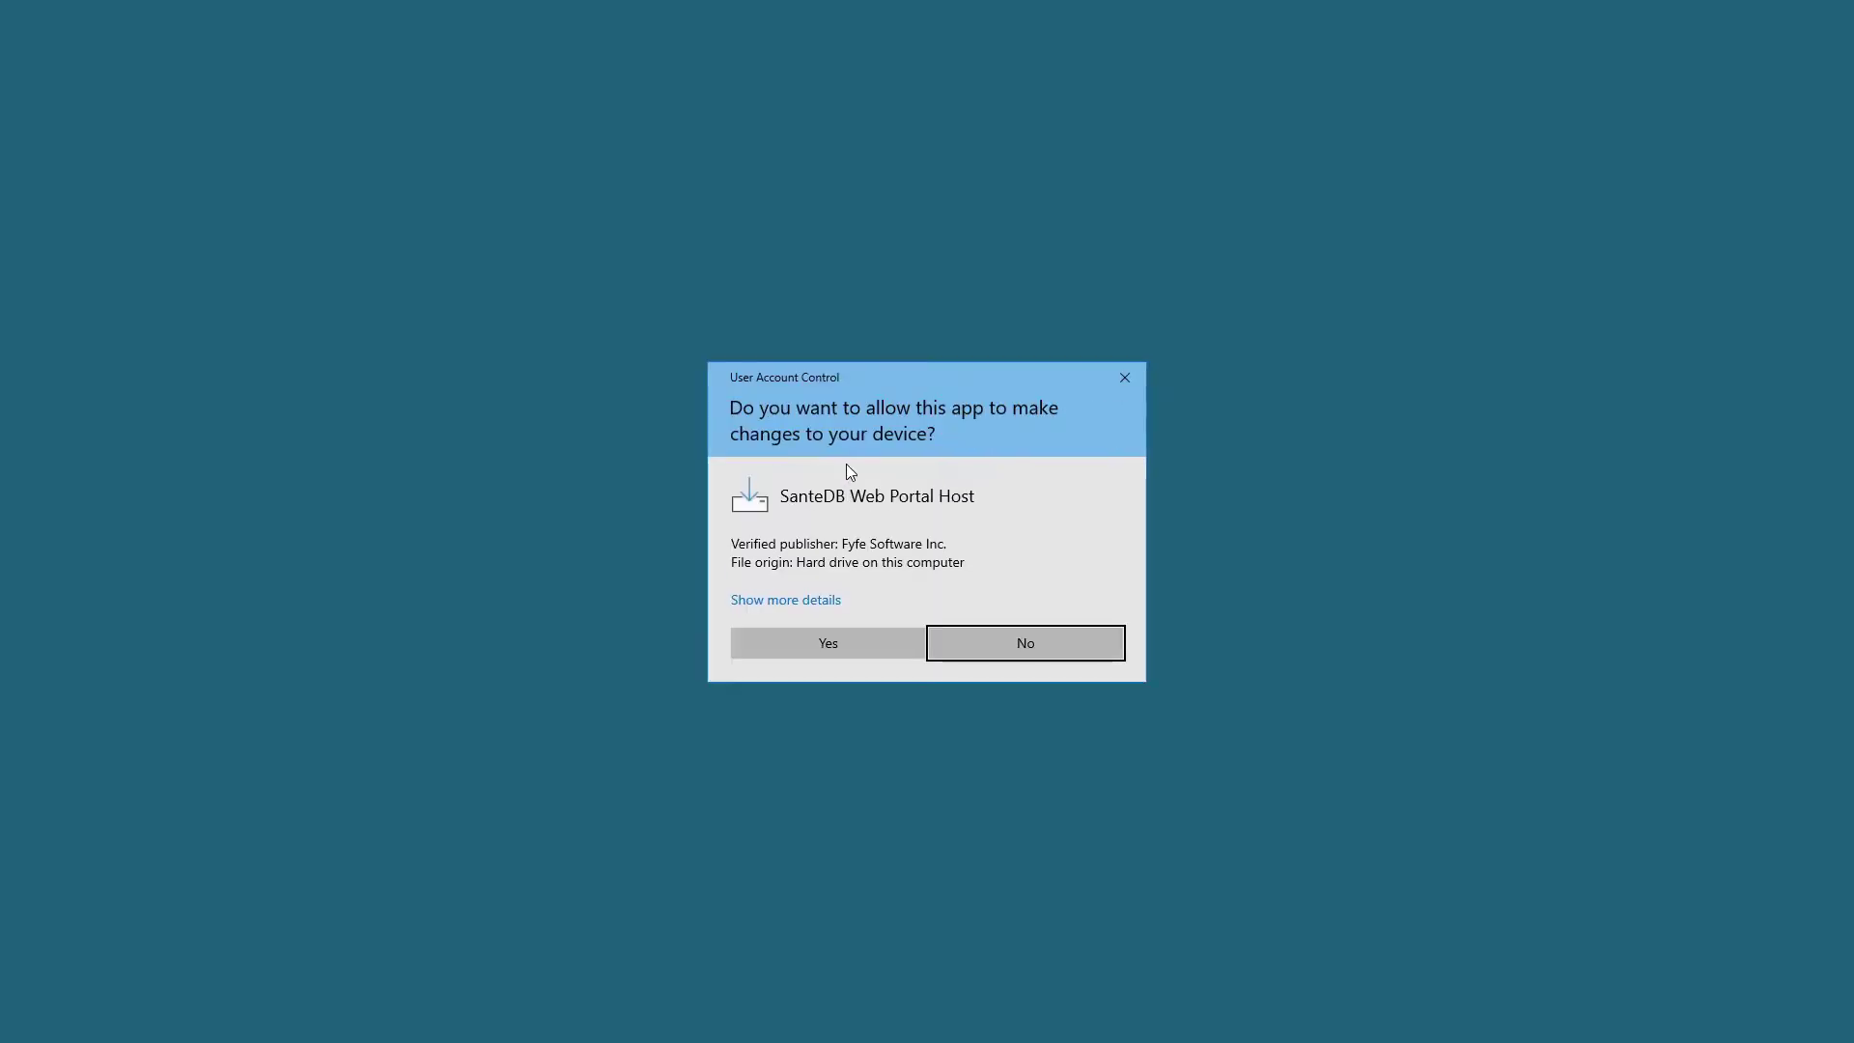
Accept the Apache licence, keep default location, folder and tasks, install, and finish with portal configuration.
{"action": "left_click", "coordinate": [840, 643]}
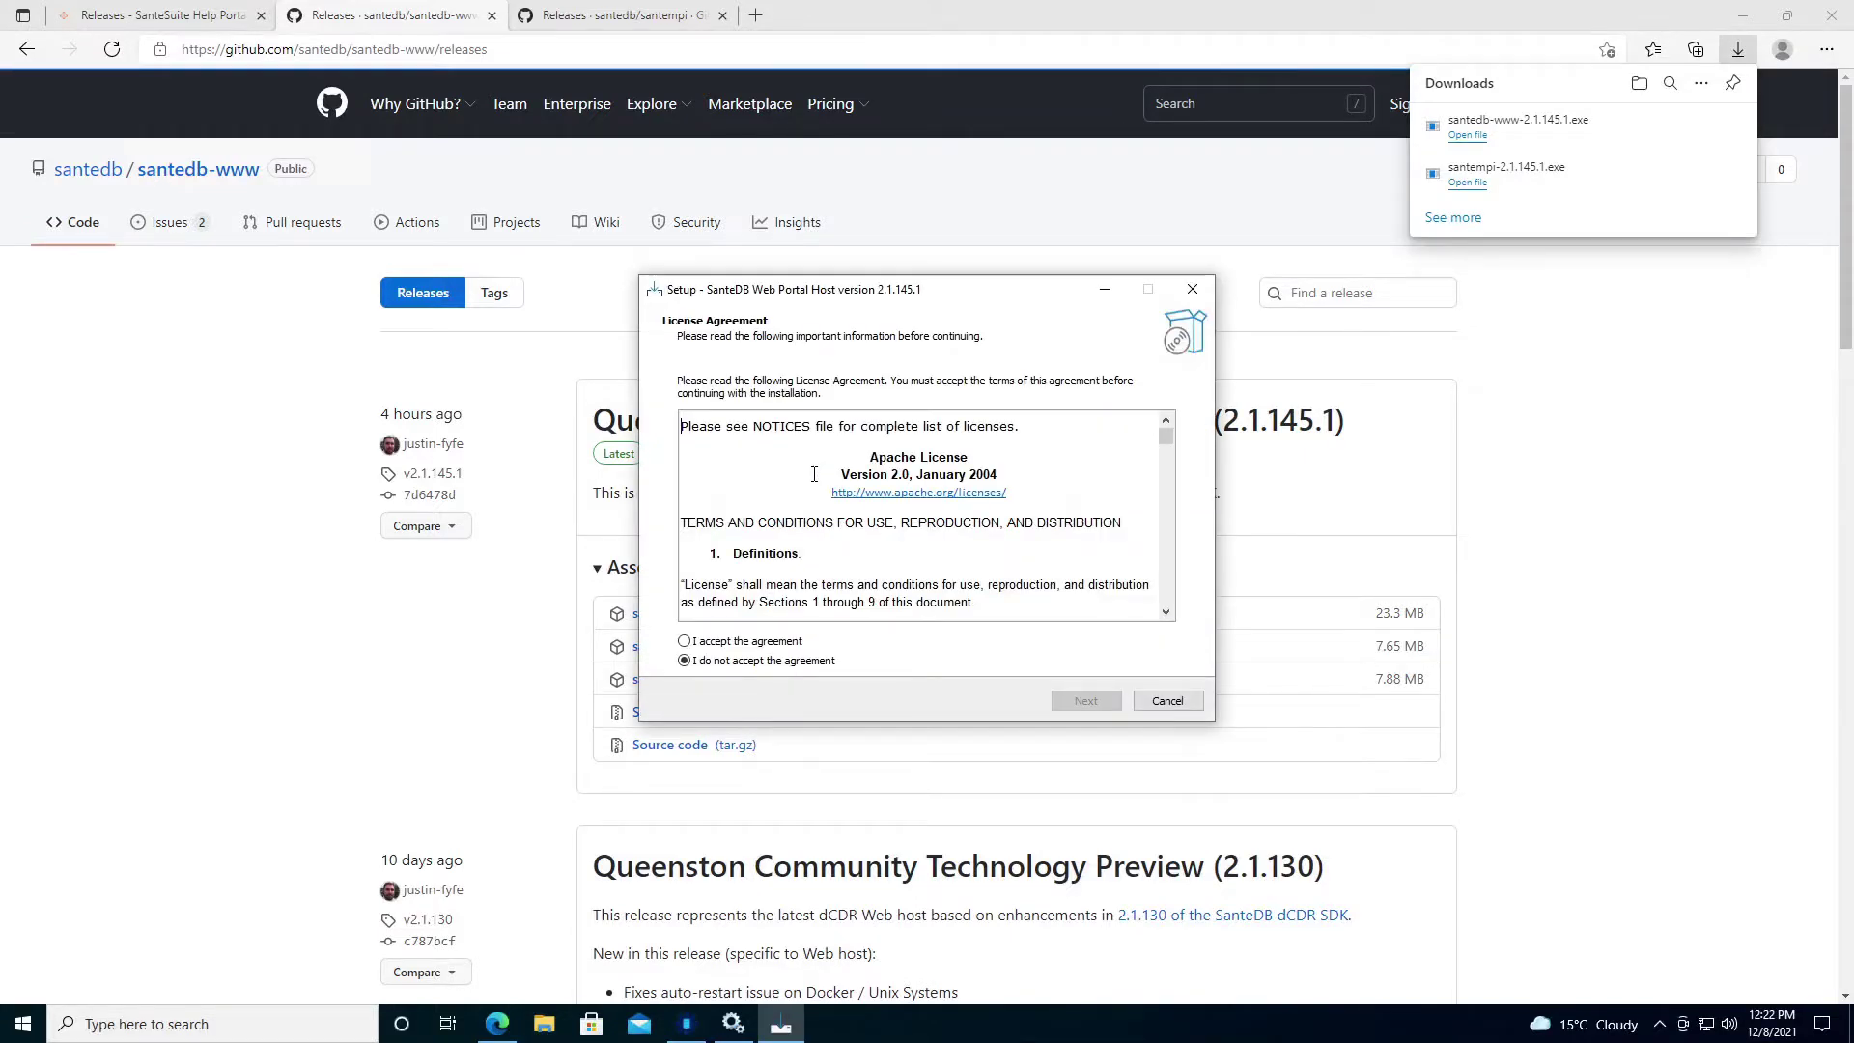
{"action": "left_click", "coordinate": [759, 644]}
{"action": "left_click", "coordinate": [1085, 701]}
{"action": "left_click", "coordinate": [1086, 701]}
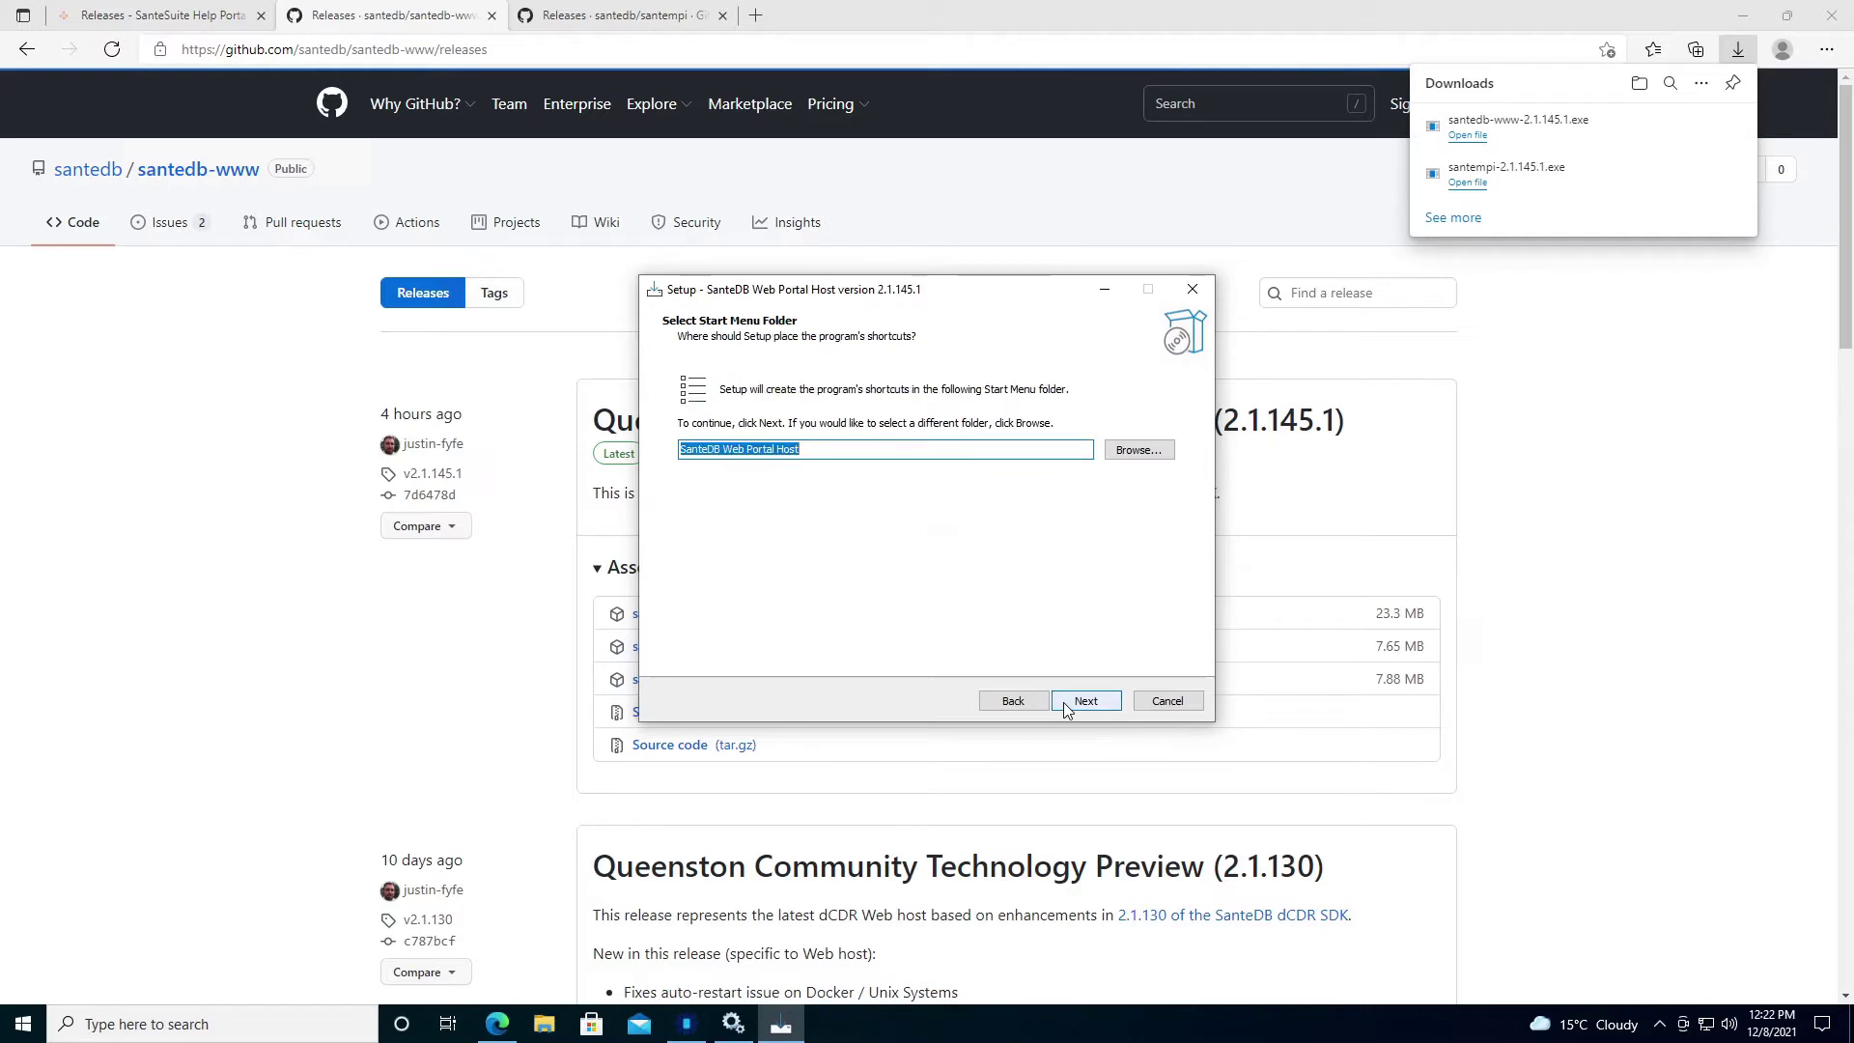
{"action": "left_click", "coordinate": [1067, 707]}
{"action": "left_click", "coordinate": [1067, 708]}
{"action": "left_click", "coordinate": [1066, 705]}
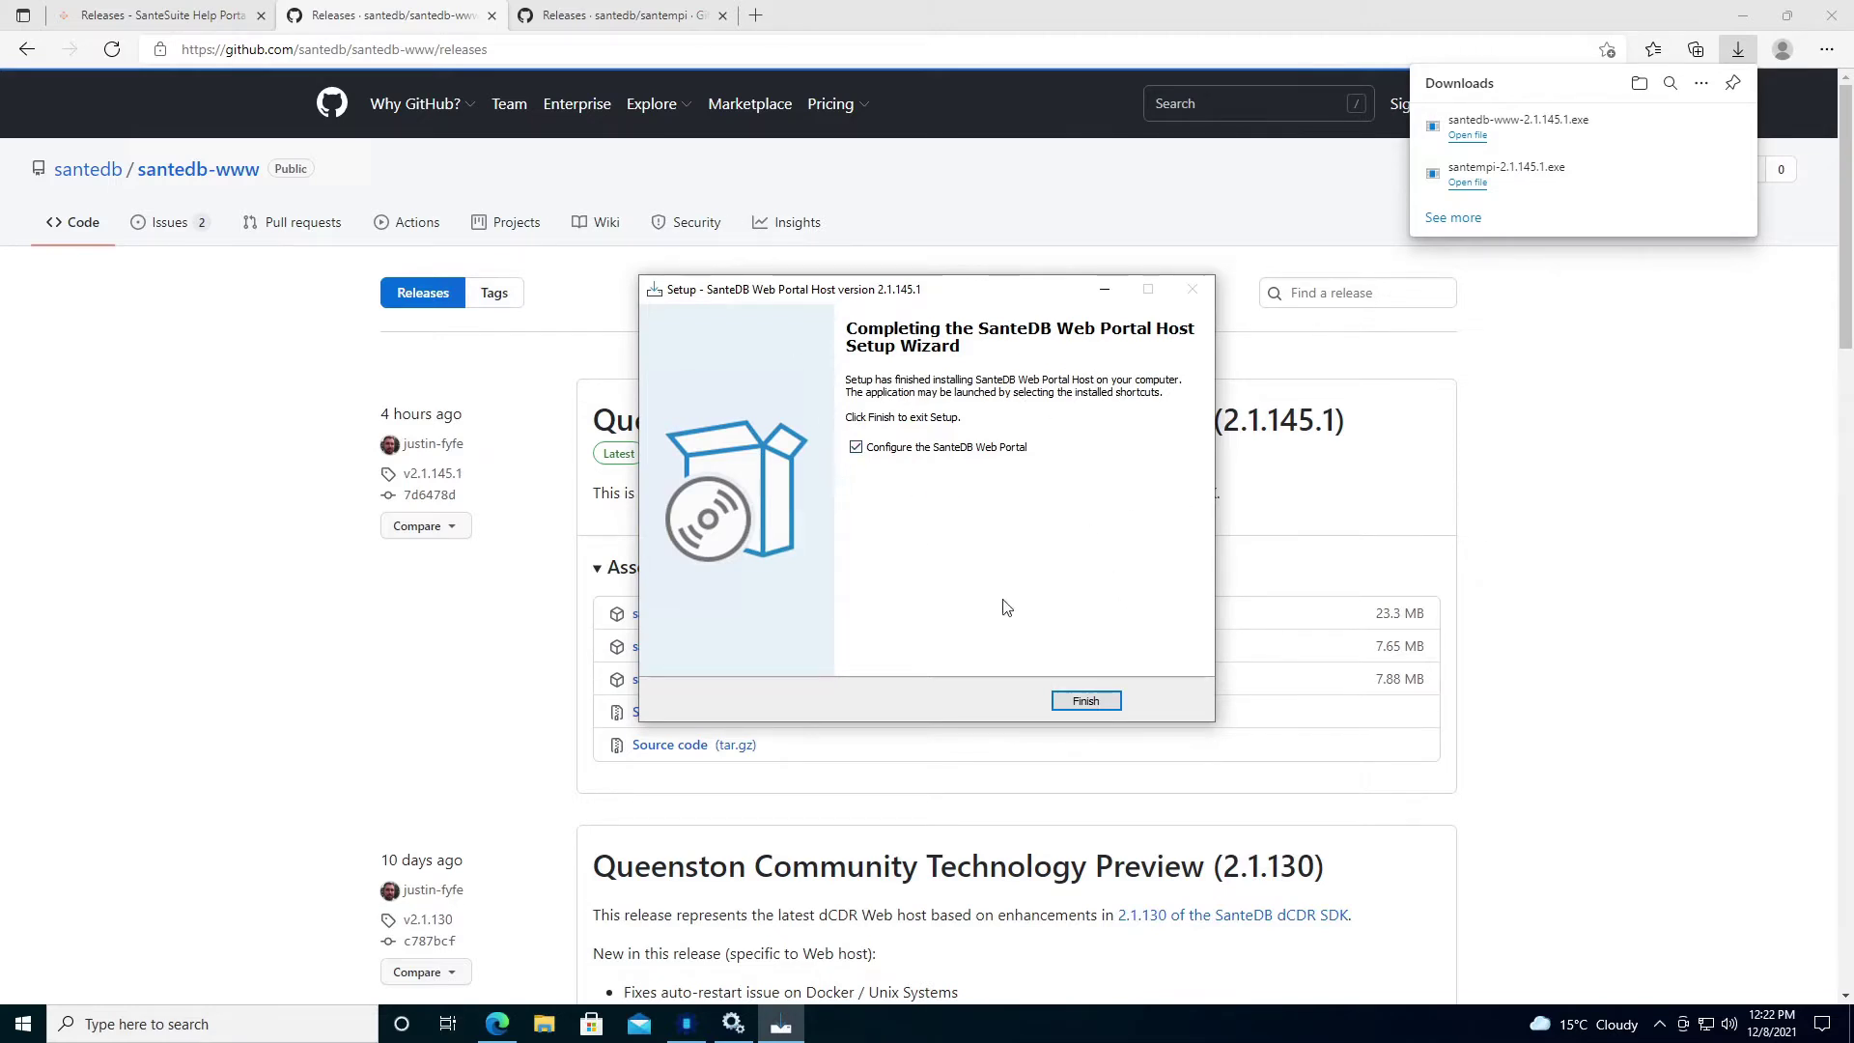
{"action": "left_click", "coordinate": [1084, 701]}
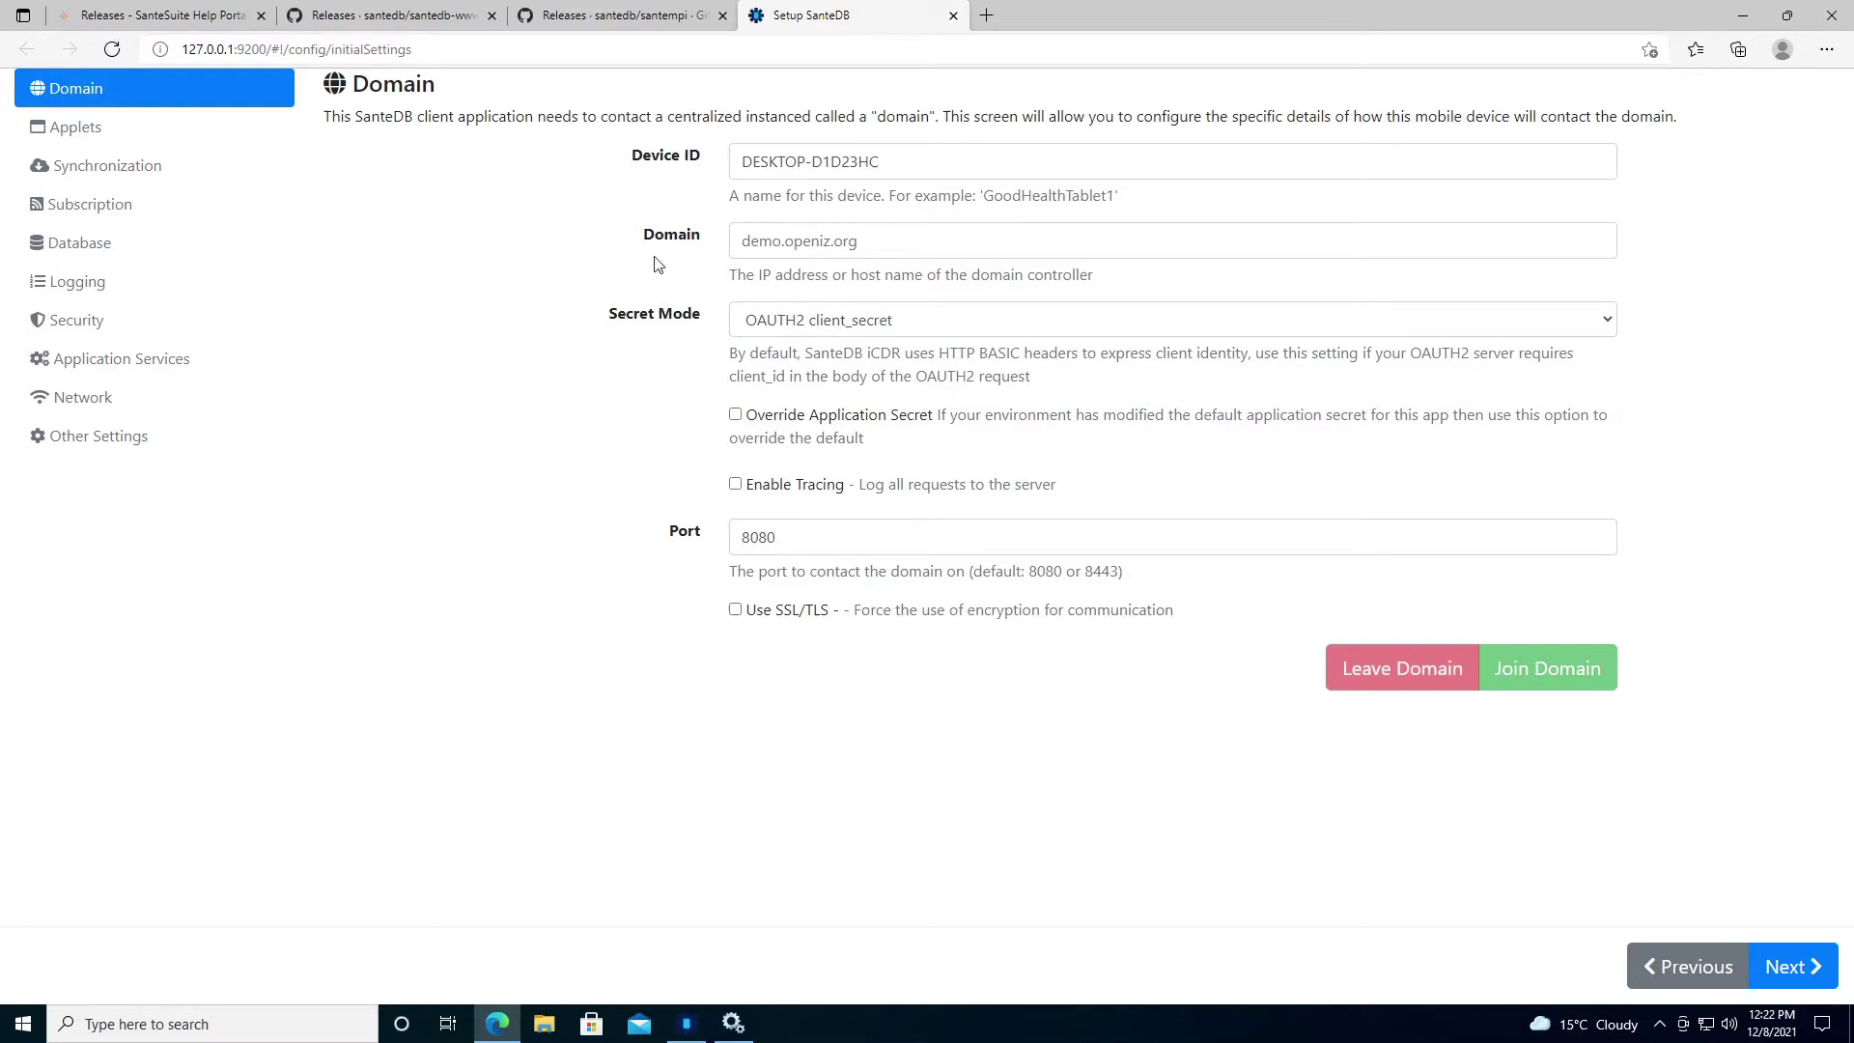
Enter localhost as the domain, review the Device ID and port 8080, and join the domain.
{"action": "left_click", "coordinate": [811, 238]}
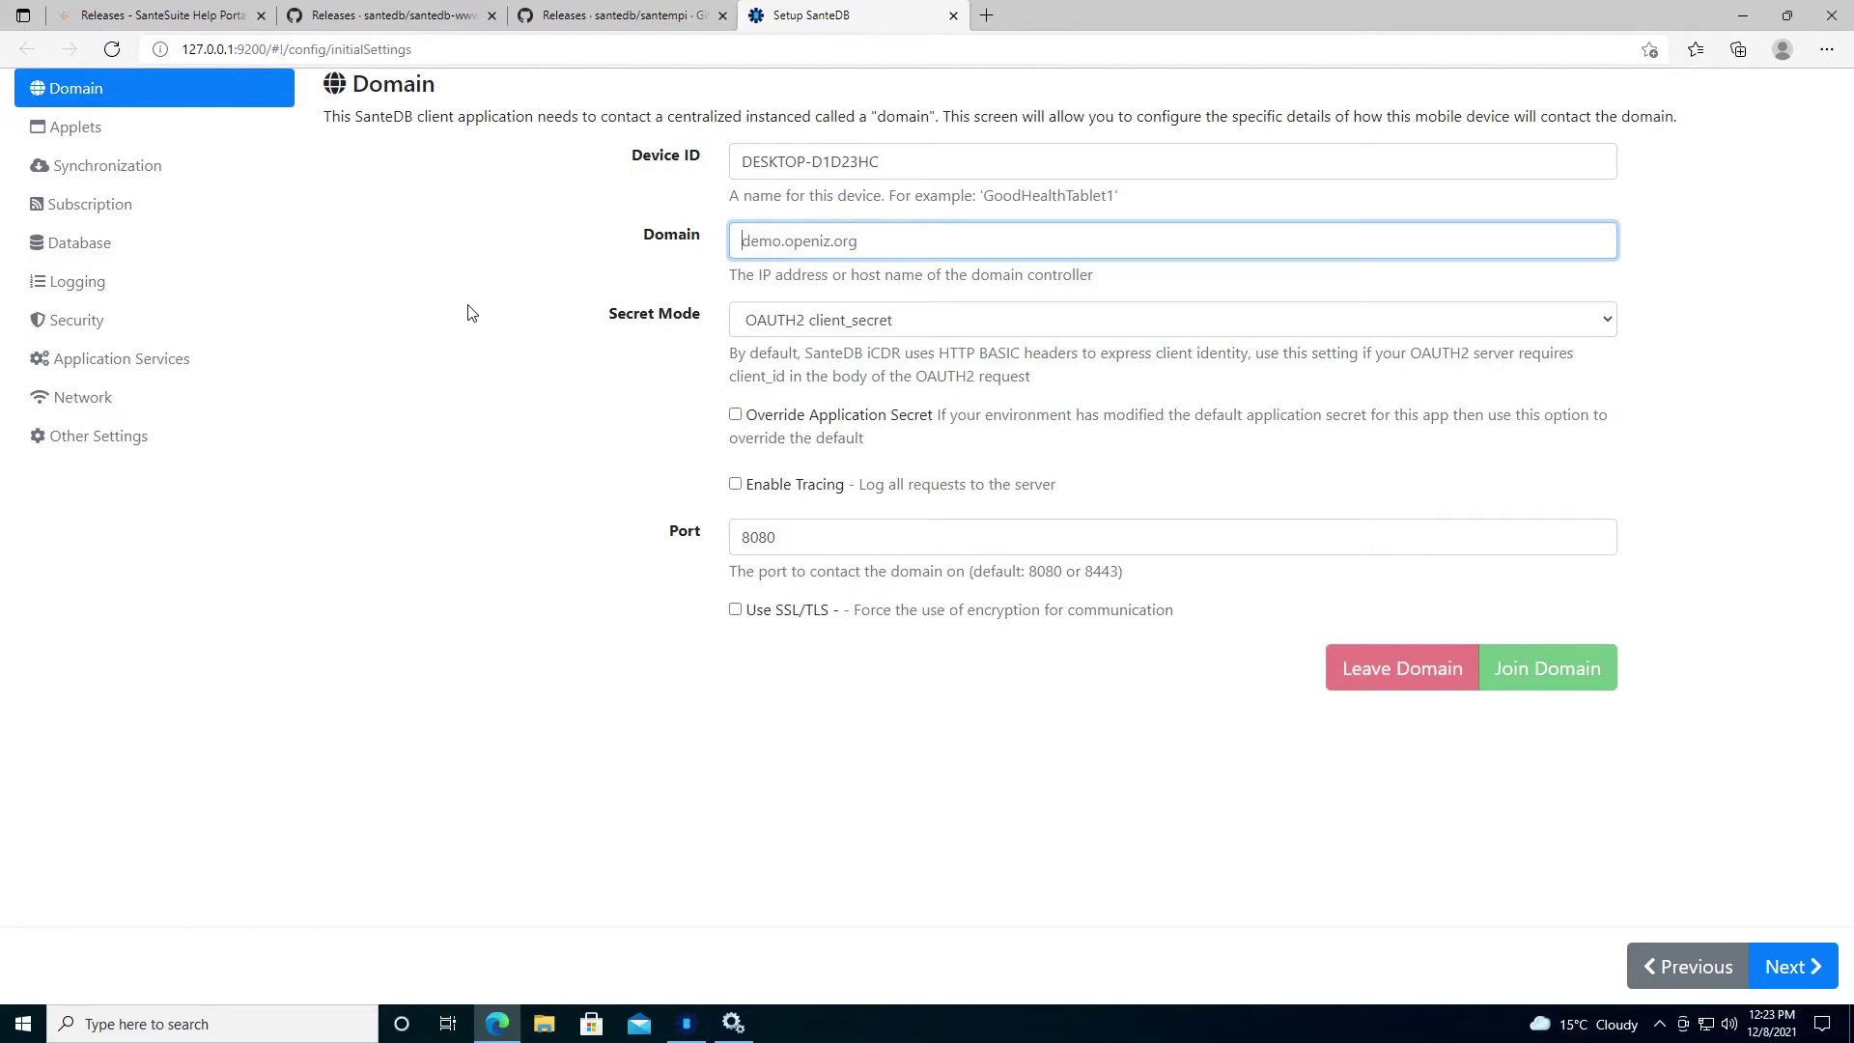
{"action": "type", "text": "localhost"}
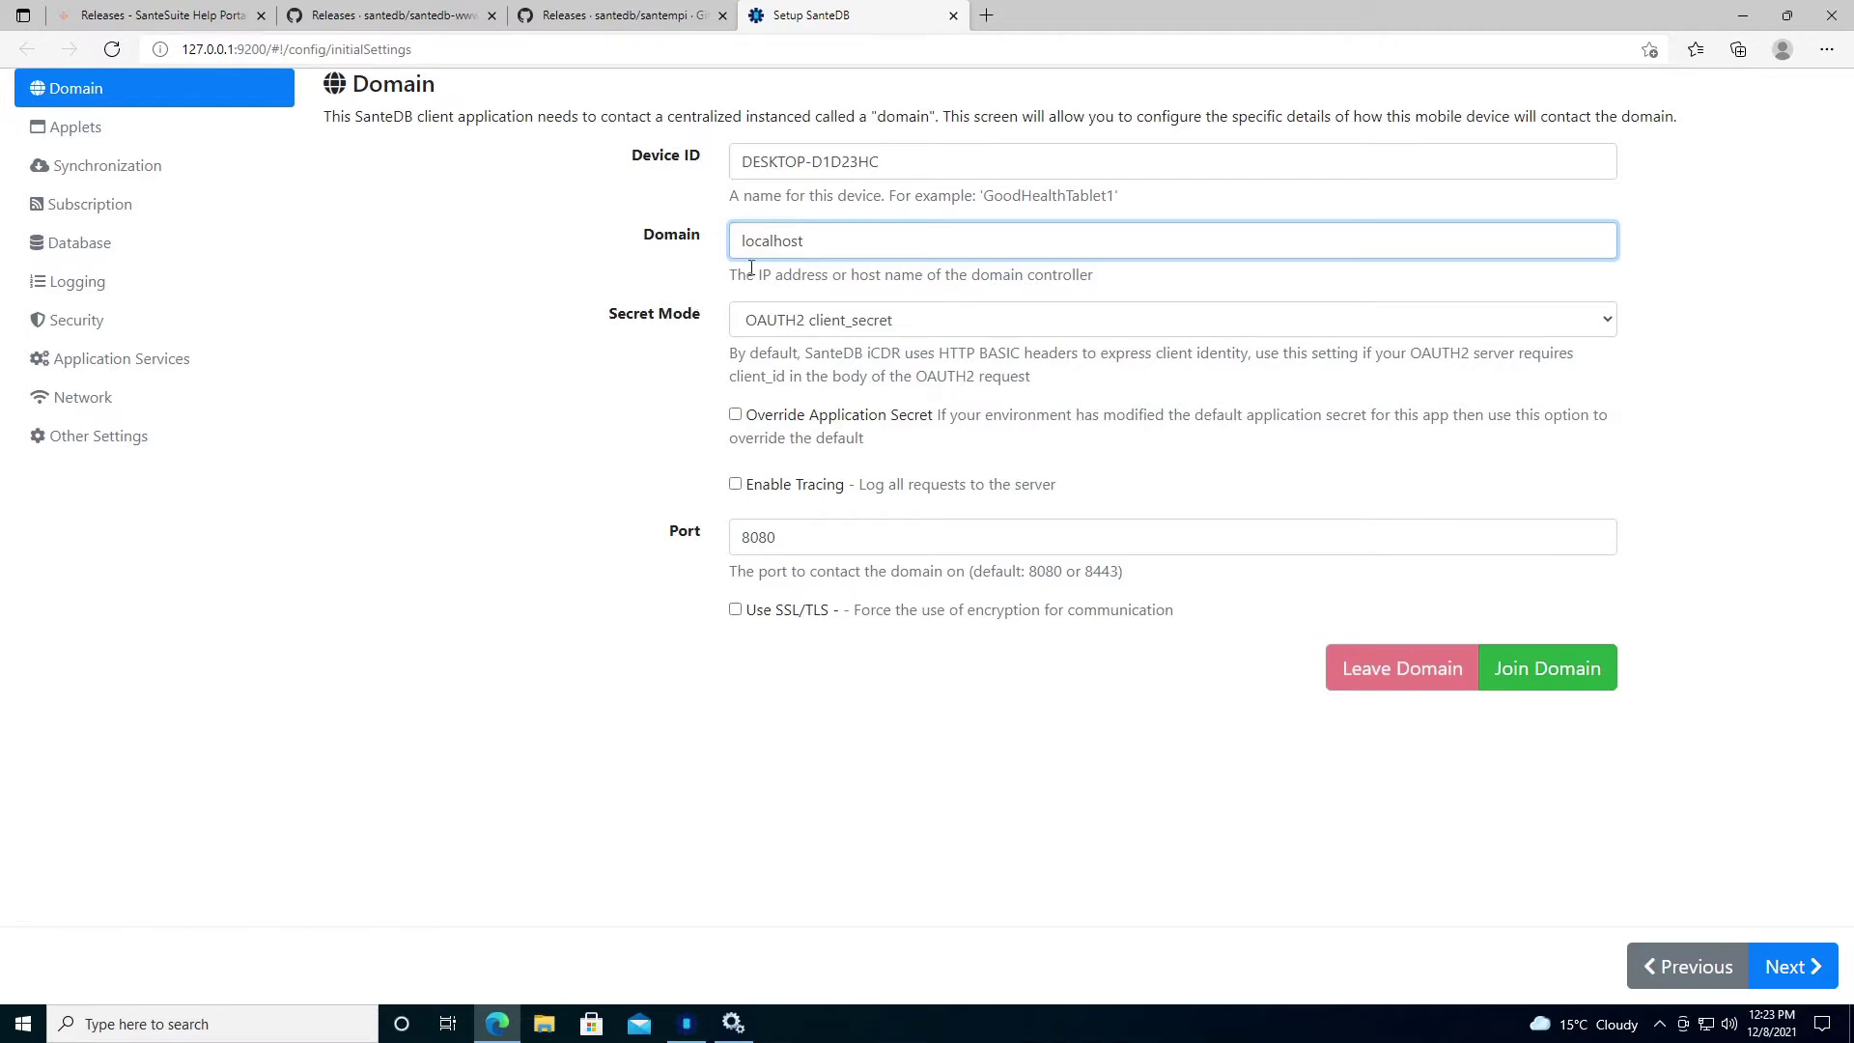
{"action": "left_click_drag", "start_coordinate": [812, 242], "coordinate": [712, 251]}
{"action": "left_click", "coordinate": [905, 162]}
{"action": "left_click_drag", "start_coordinate": [904, 163], "coordinate": [666, 214]}
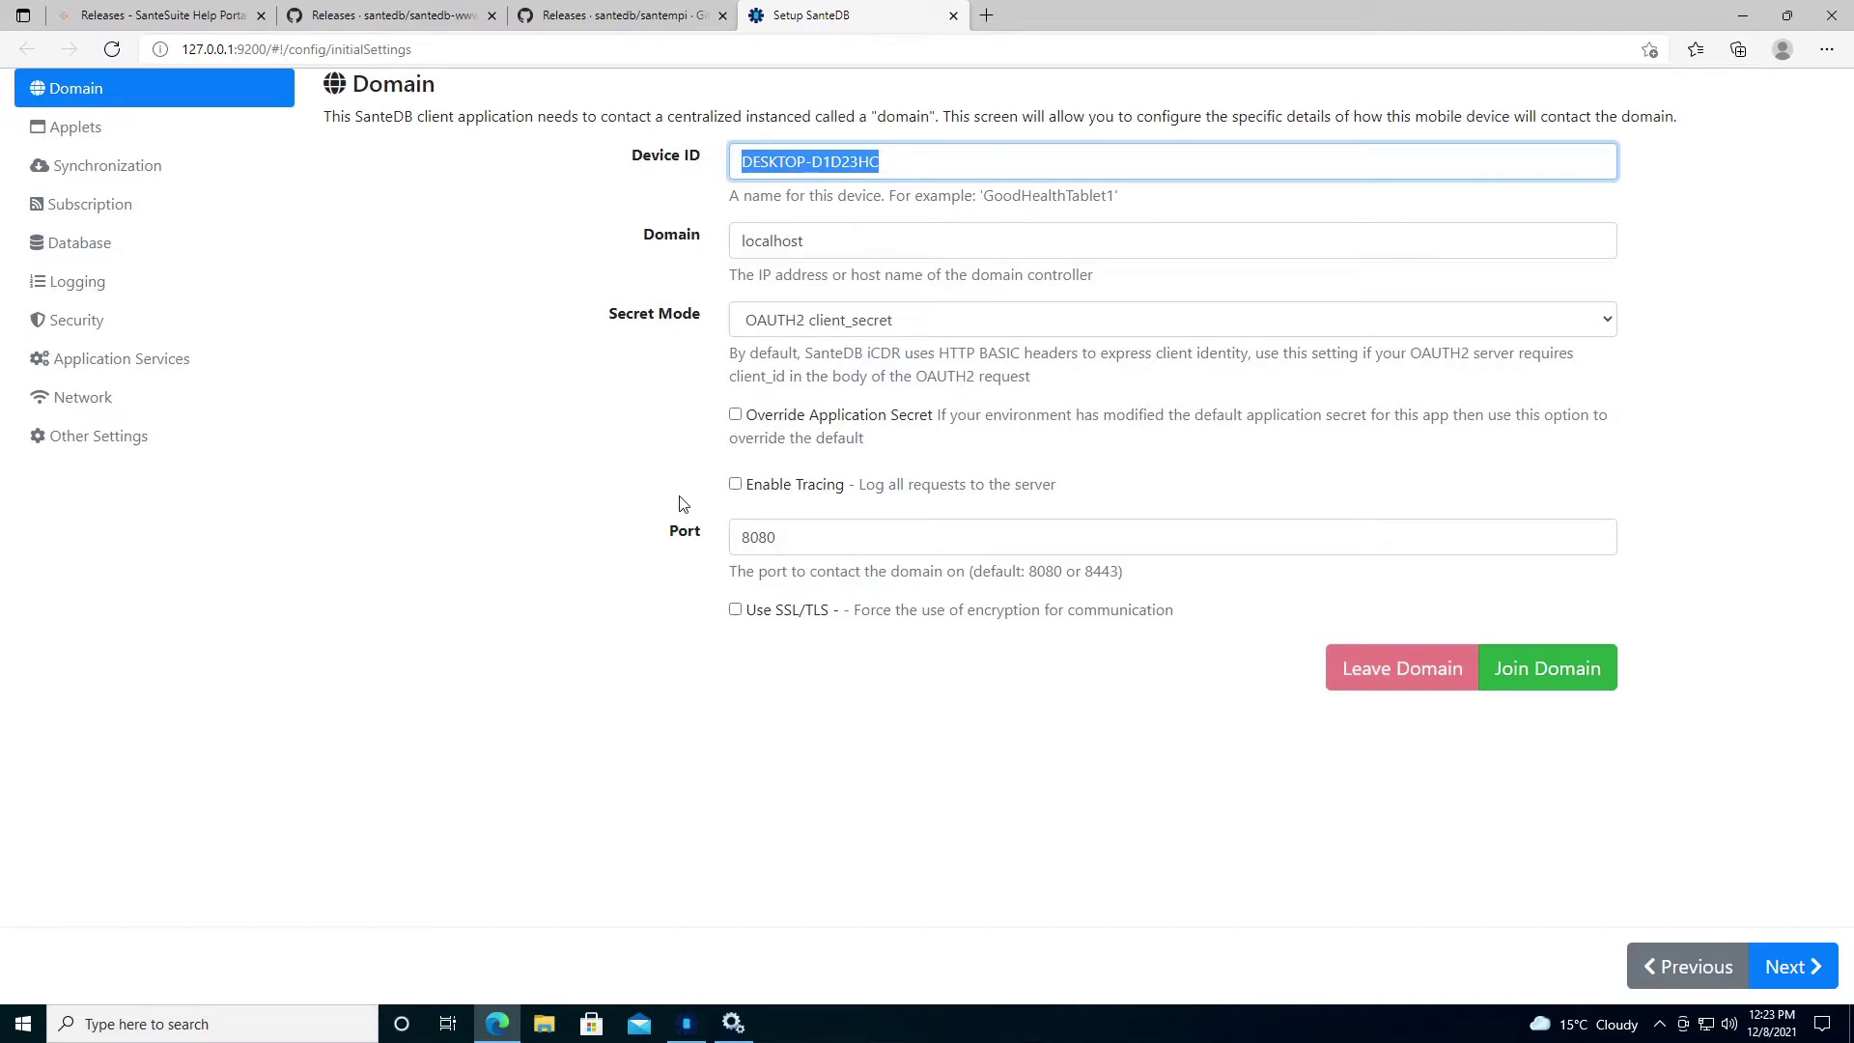
{"action": "double_click", "coordinate": [783, 540]}
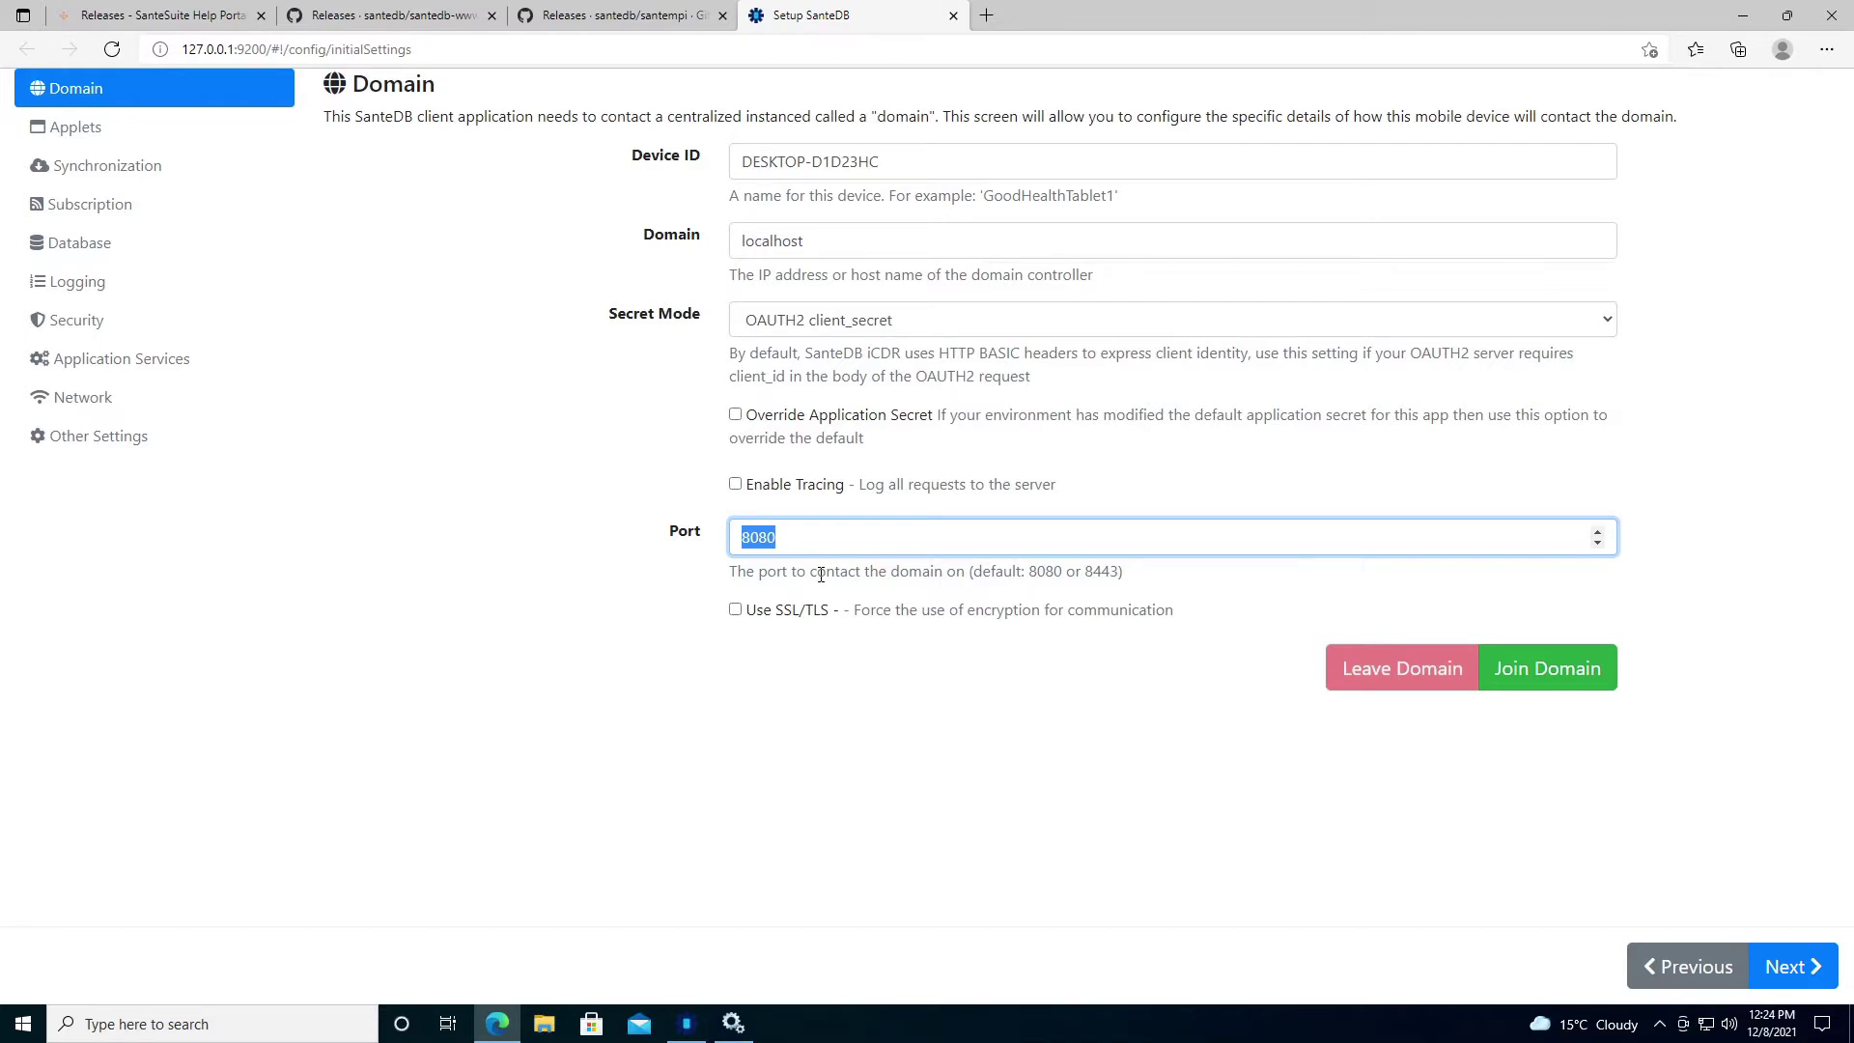
{"action": "left_click", "coordinate": [1547, 691]}
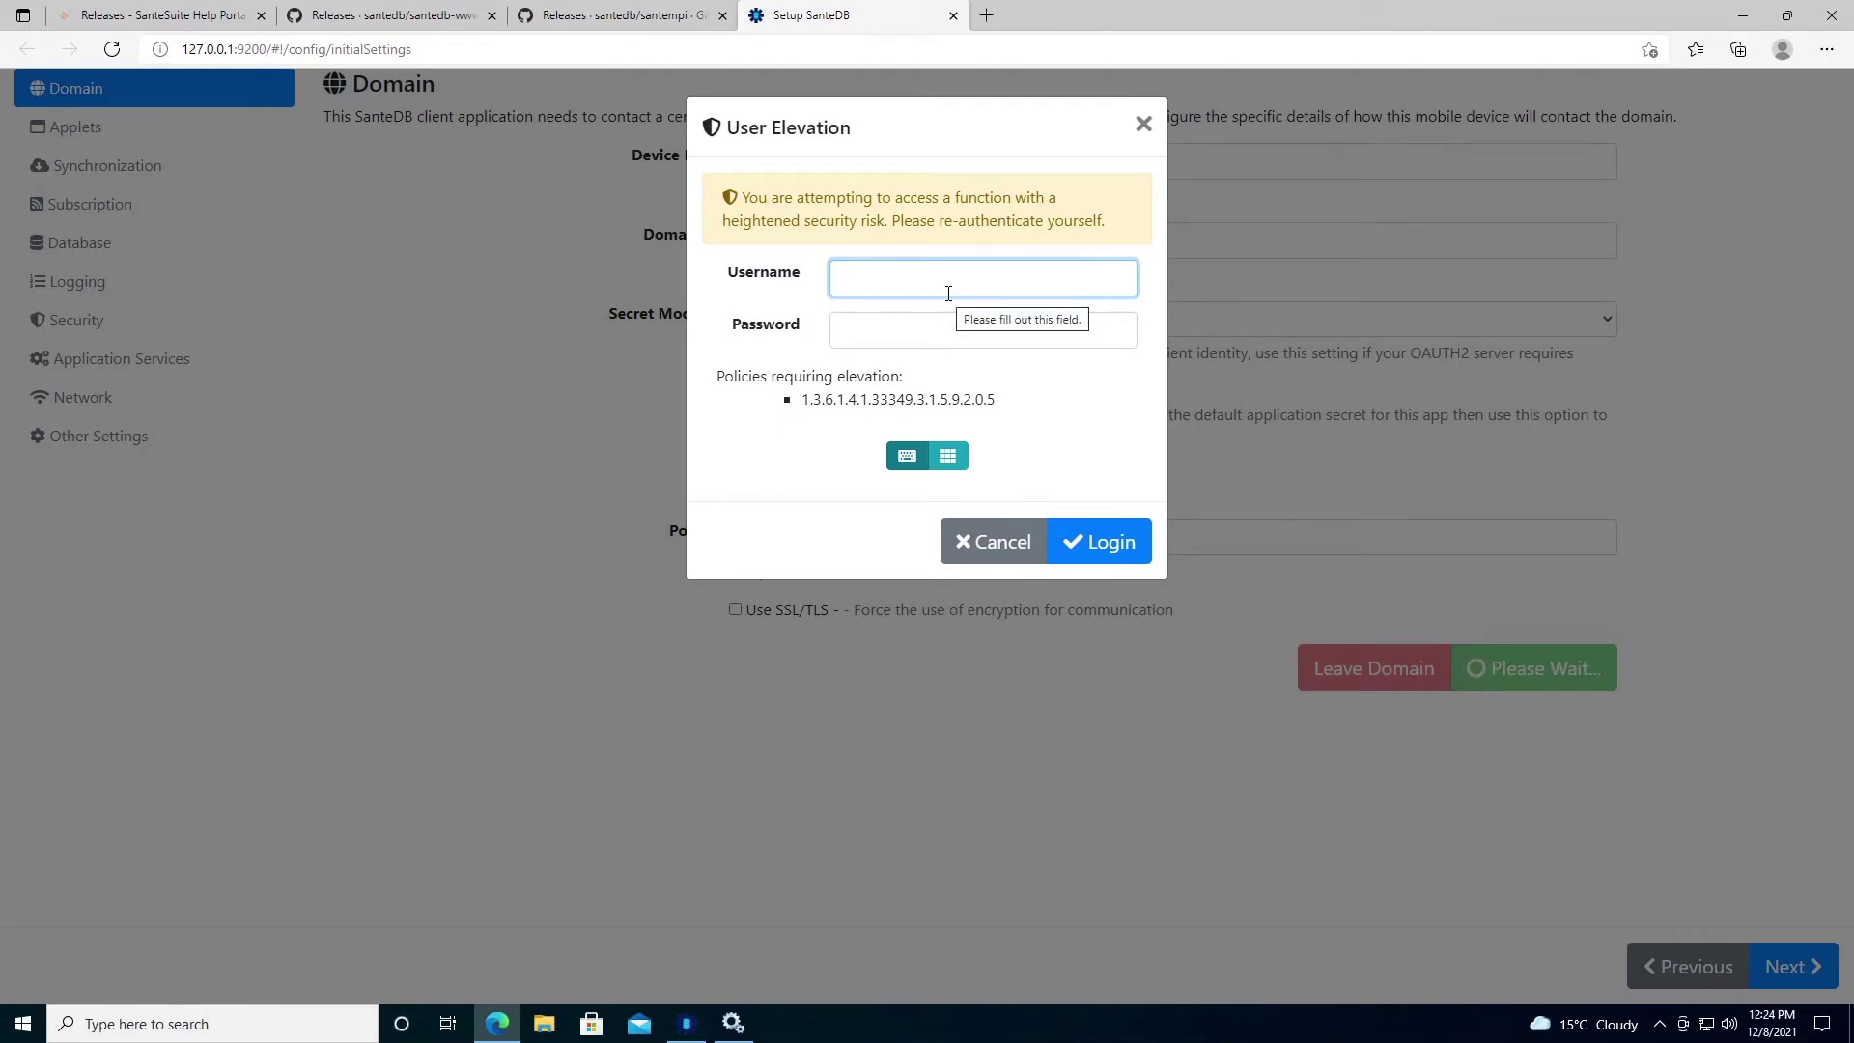
Log in to User Elevation with the admin username and password.
{"action": "type", "text": "administrator"}
{"action": "key", "text": "Tab"}
{"action": "type", "text": "Mohawk123"}
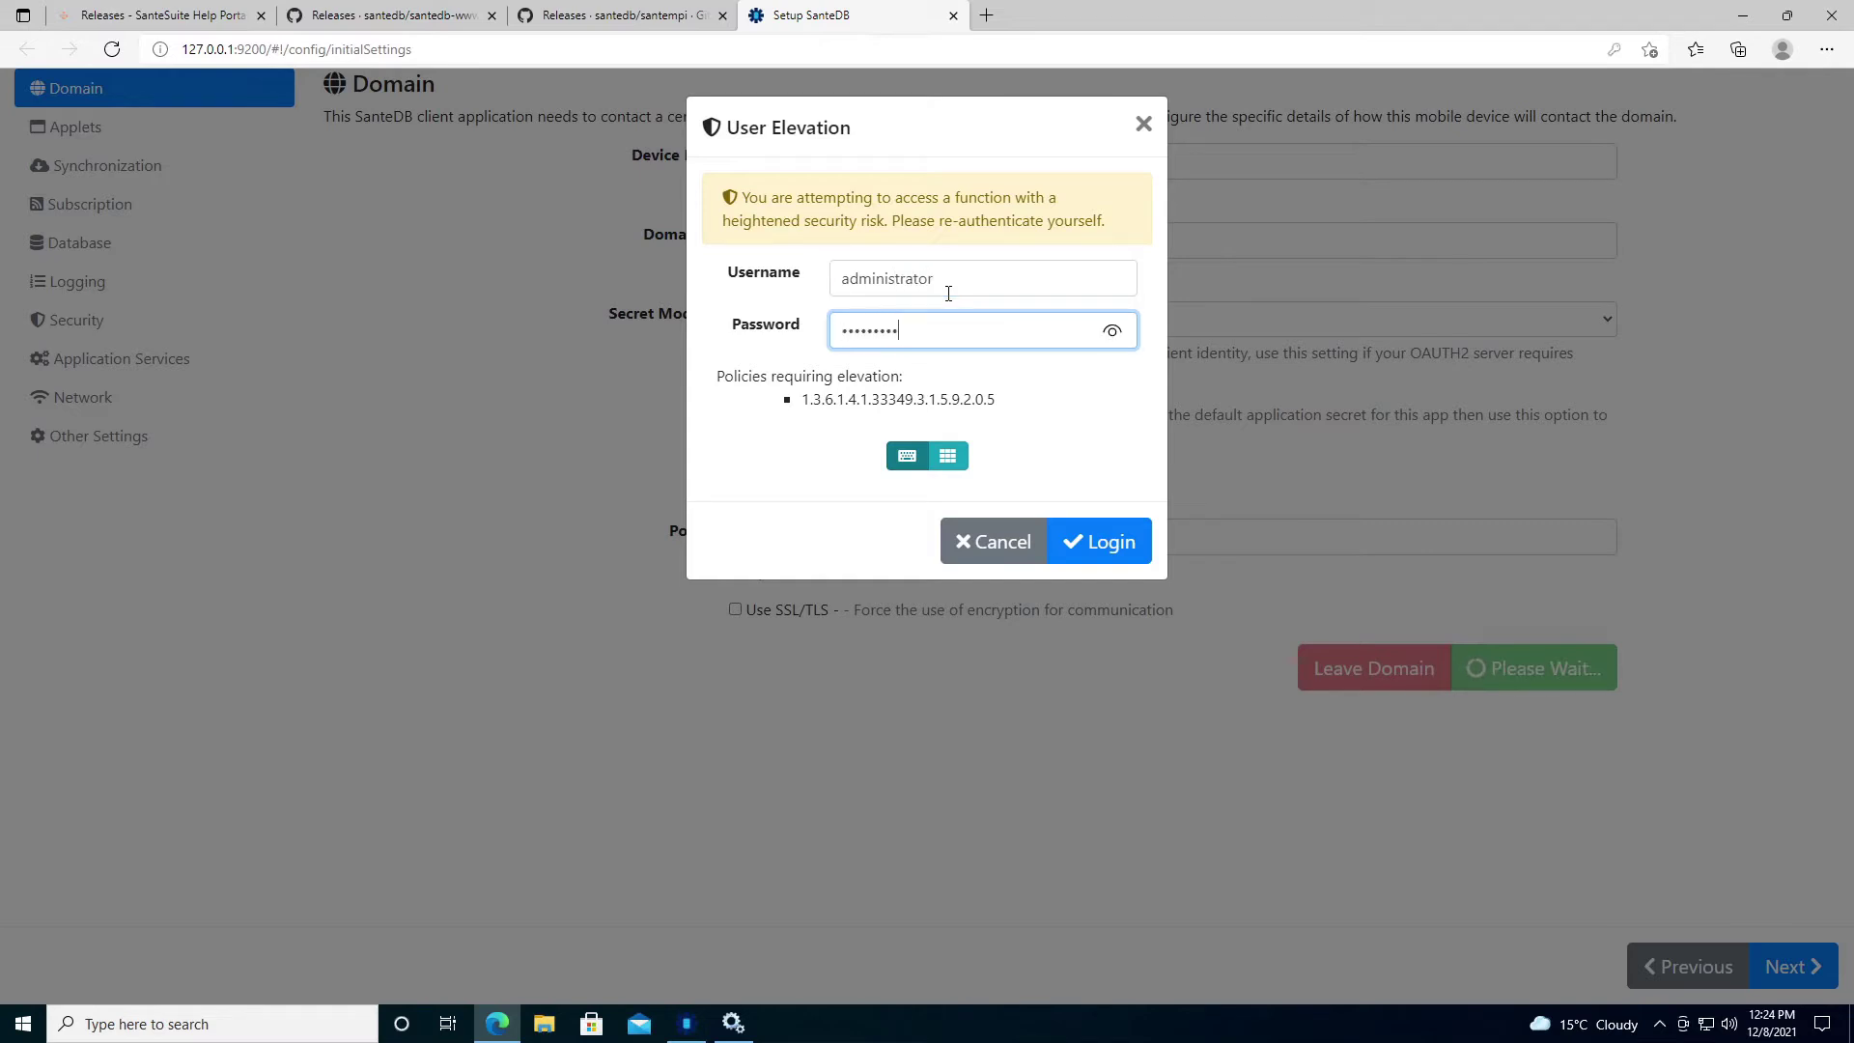
{"action": "left_click", "coordinate": [1111, 330]}
{"action": "left_click", "coordinate": [1106, 544]}
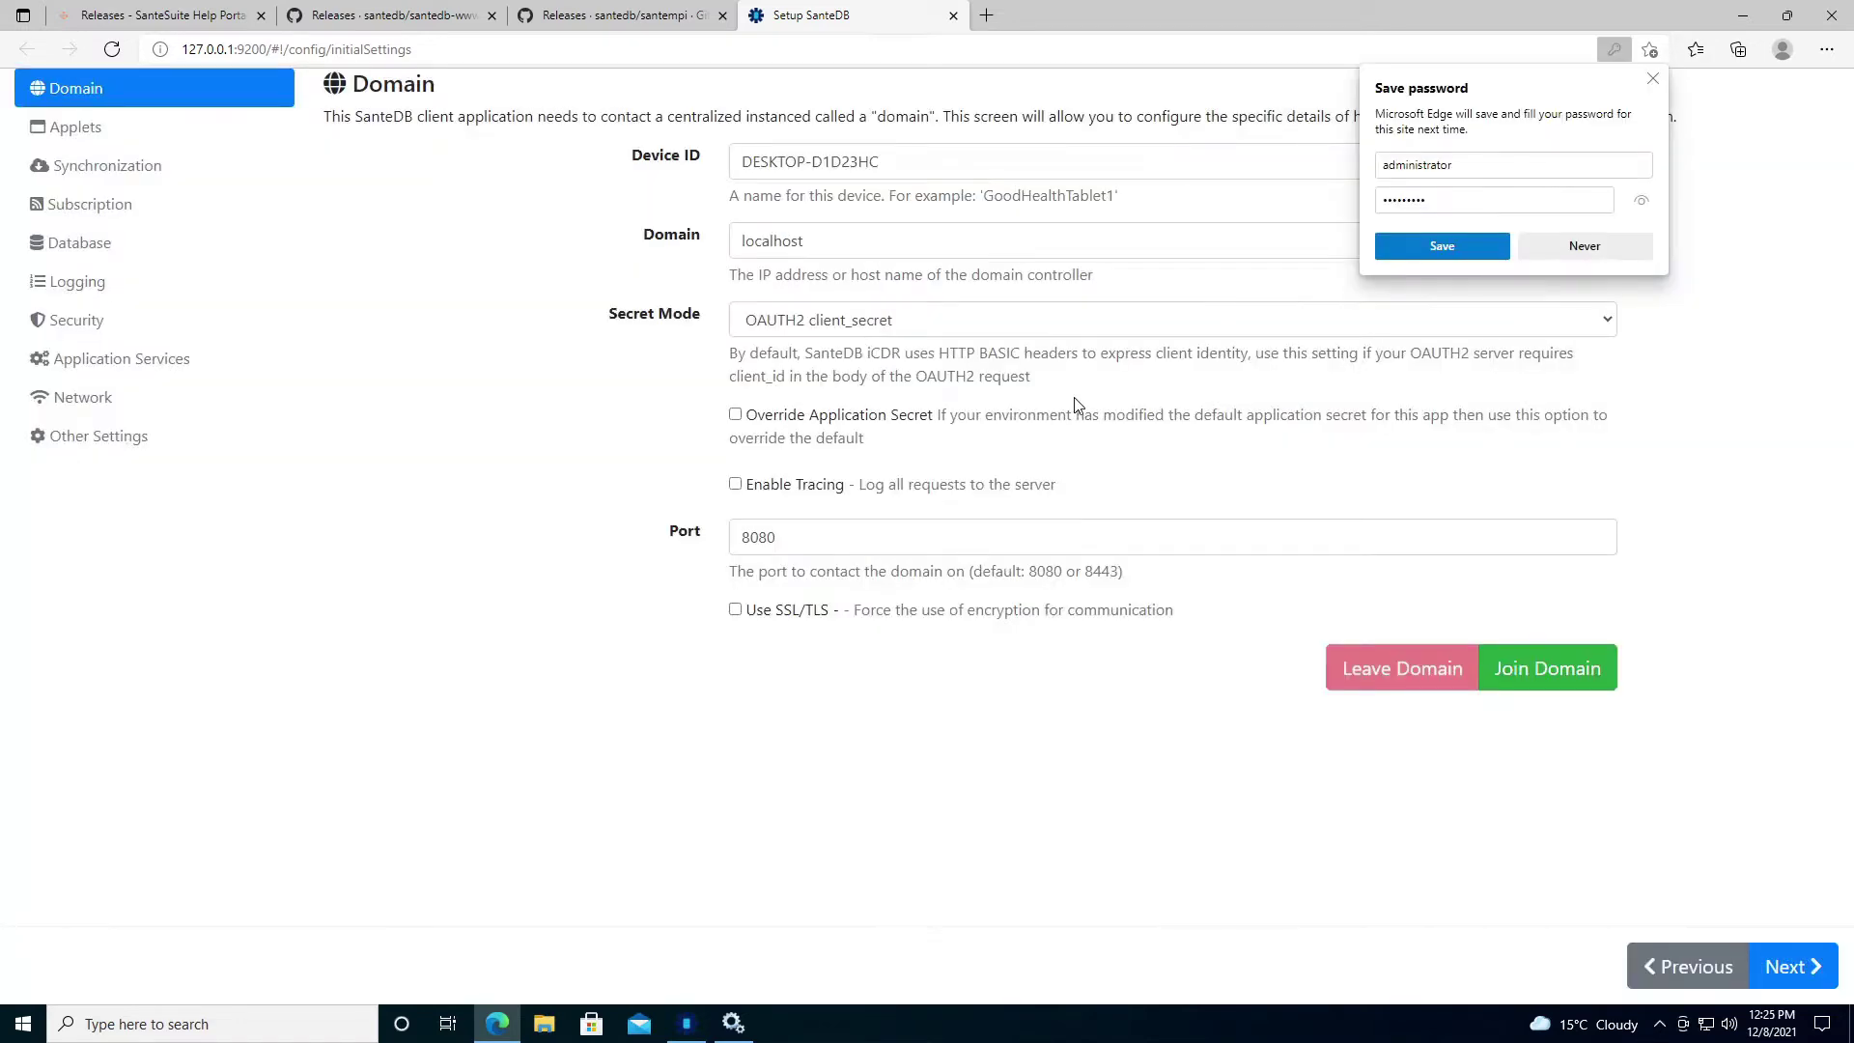
Decline saving the password, confirm replacing the existing device registration, and acknowledge the Welcome.
{"action": "left_click", "coordinate": [1593, 250]}
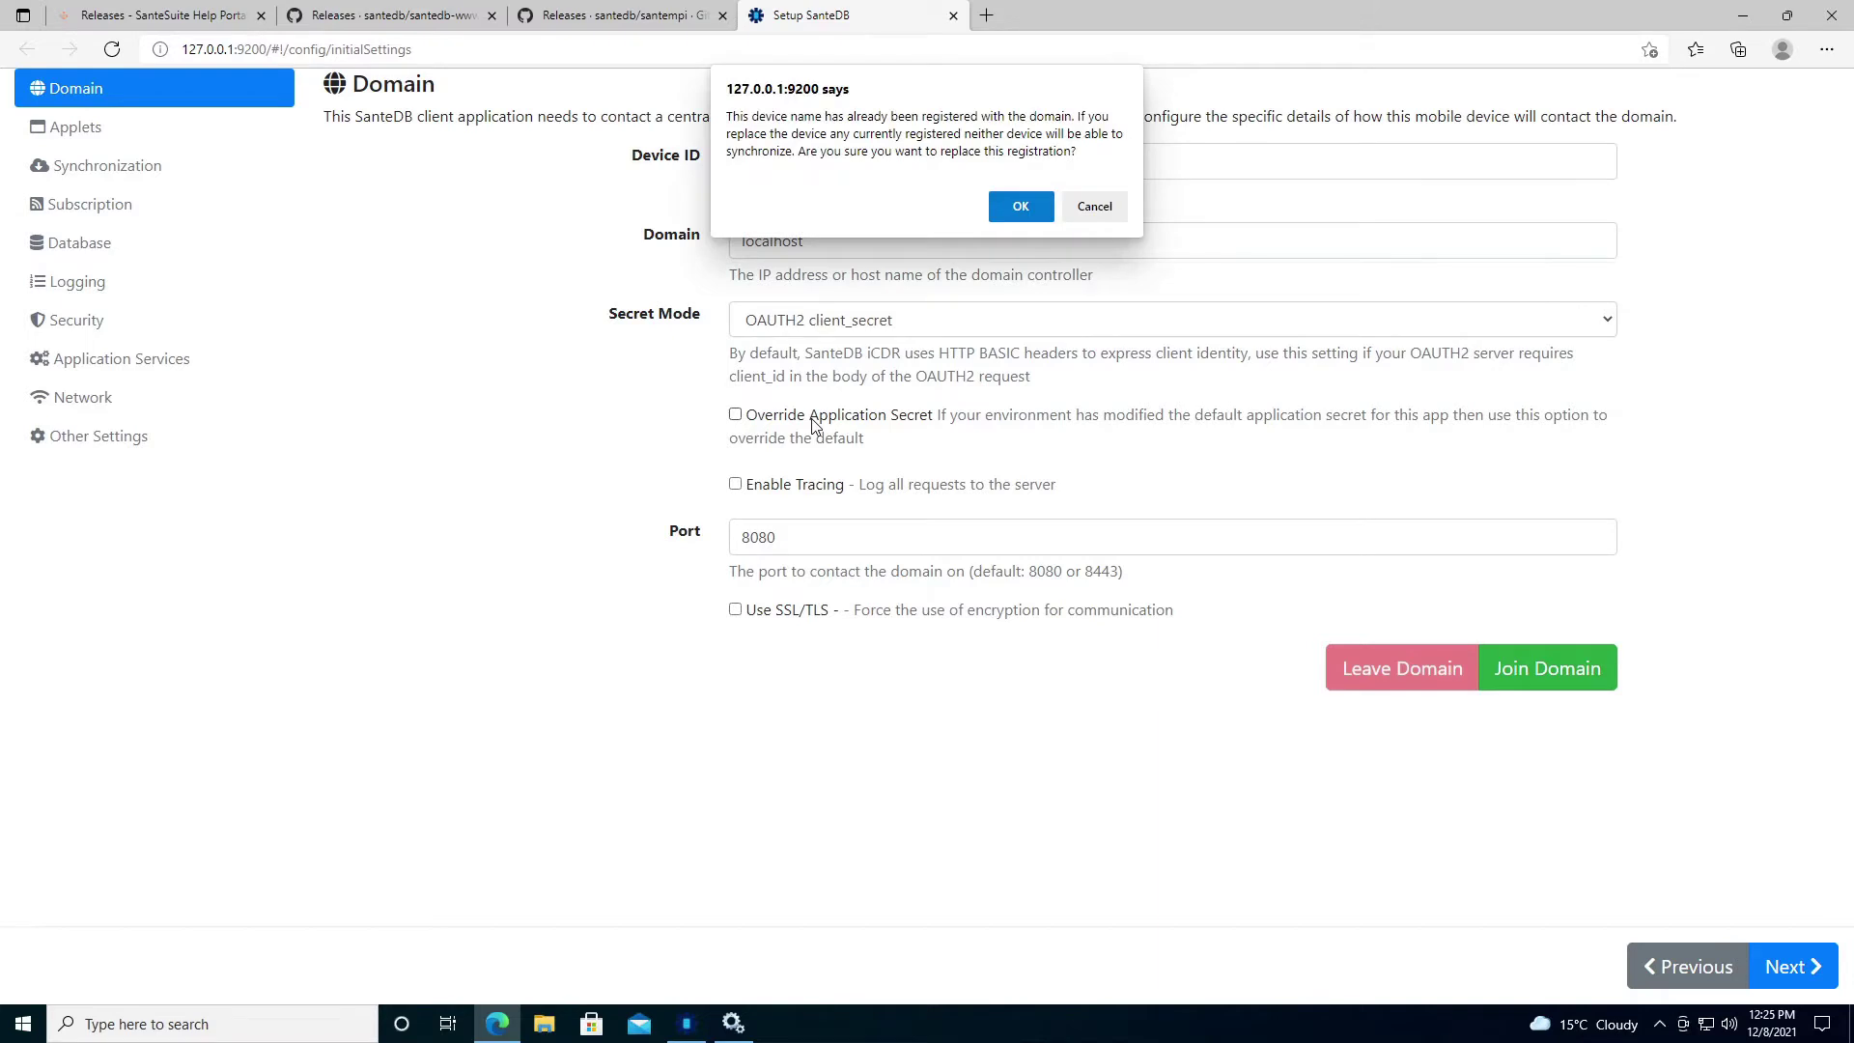
{"action": "left_click", "coordinate": [1013, 210]}
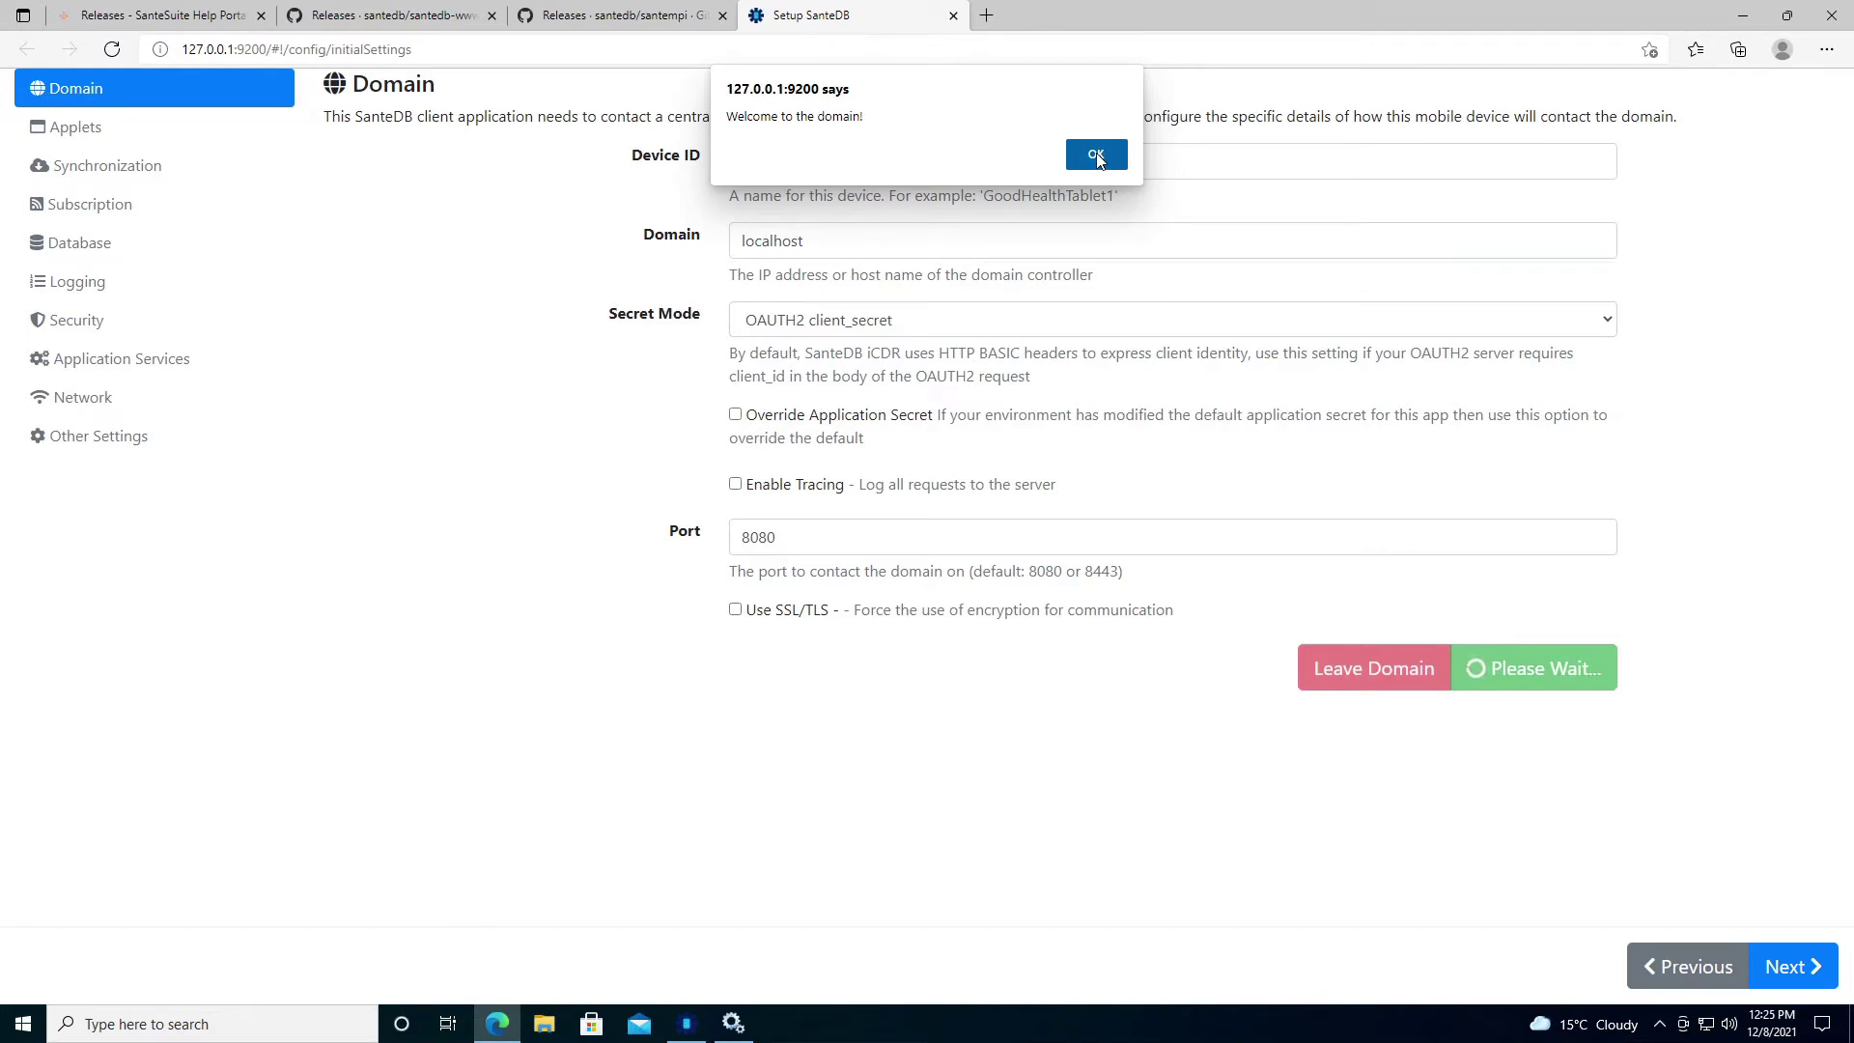
{"action": "left_click", "coordinate": [1096, 157]}
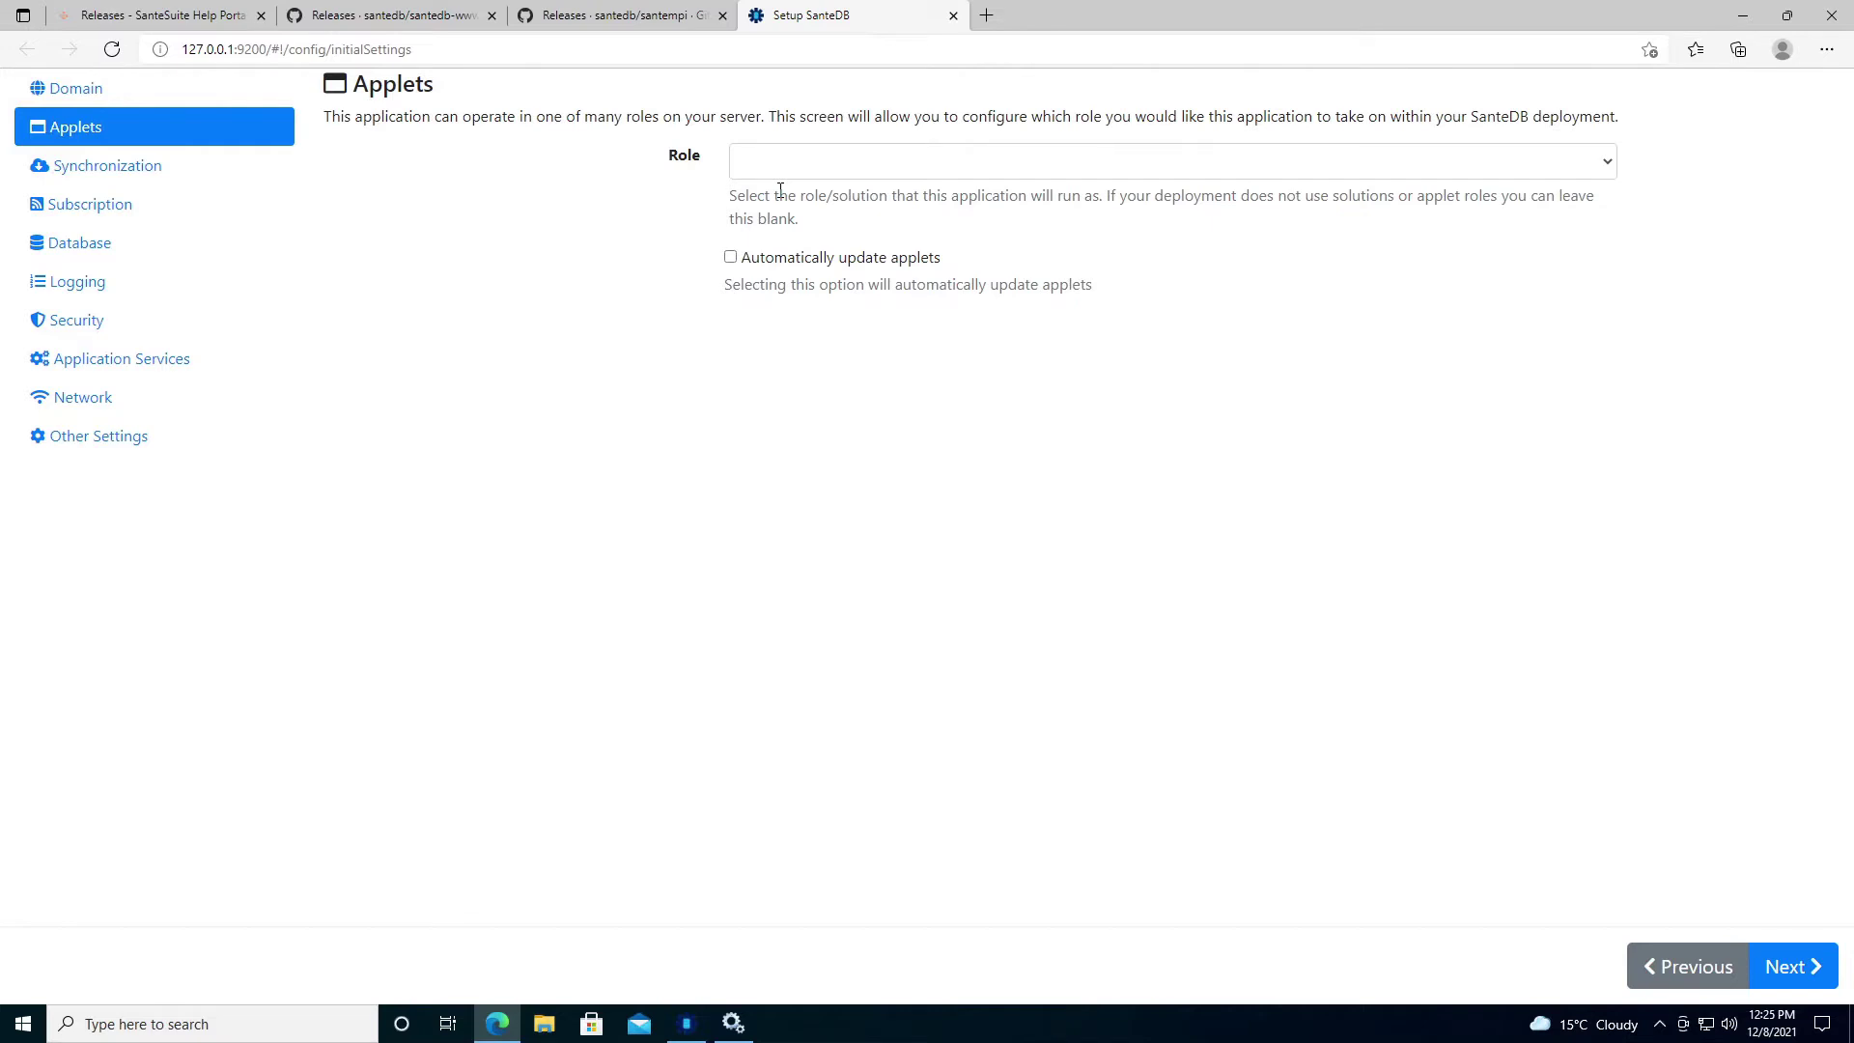
Choose the santempi.sln Master Patient Index Functions role with automatic applet updates, then continue.
{"action": "left_click", "coordinate": [784, 171]}
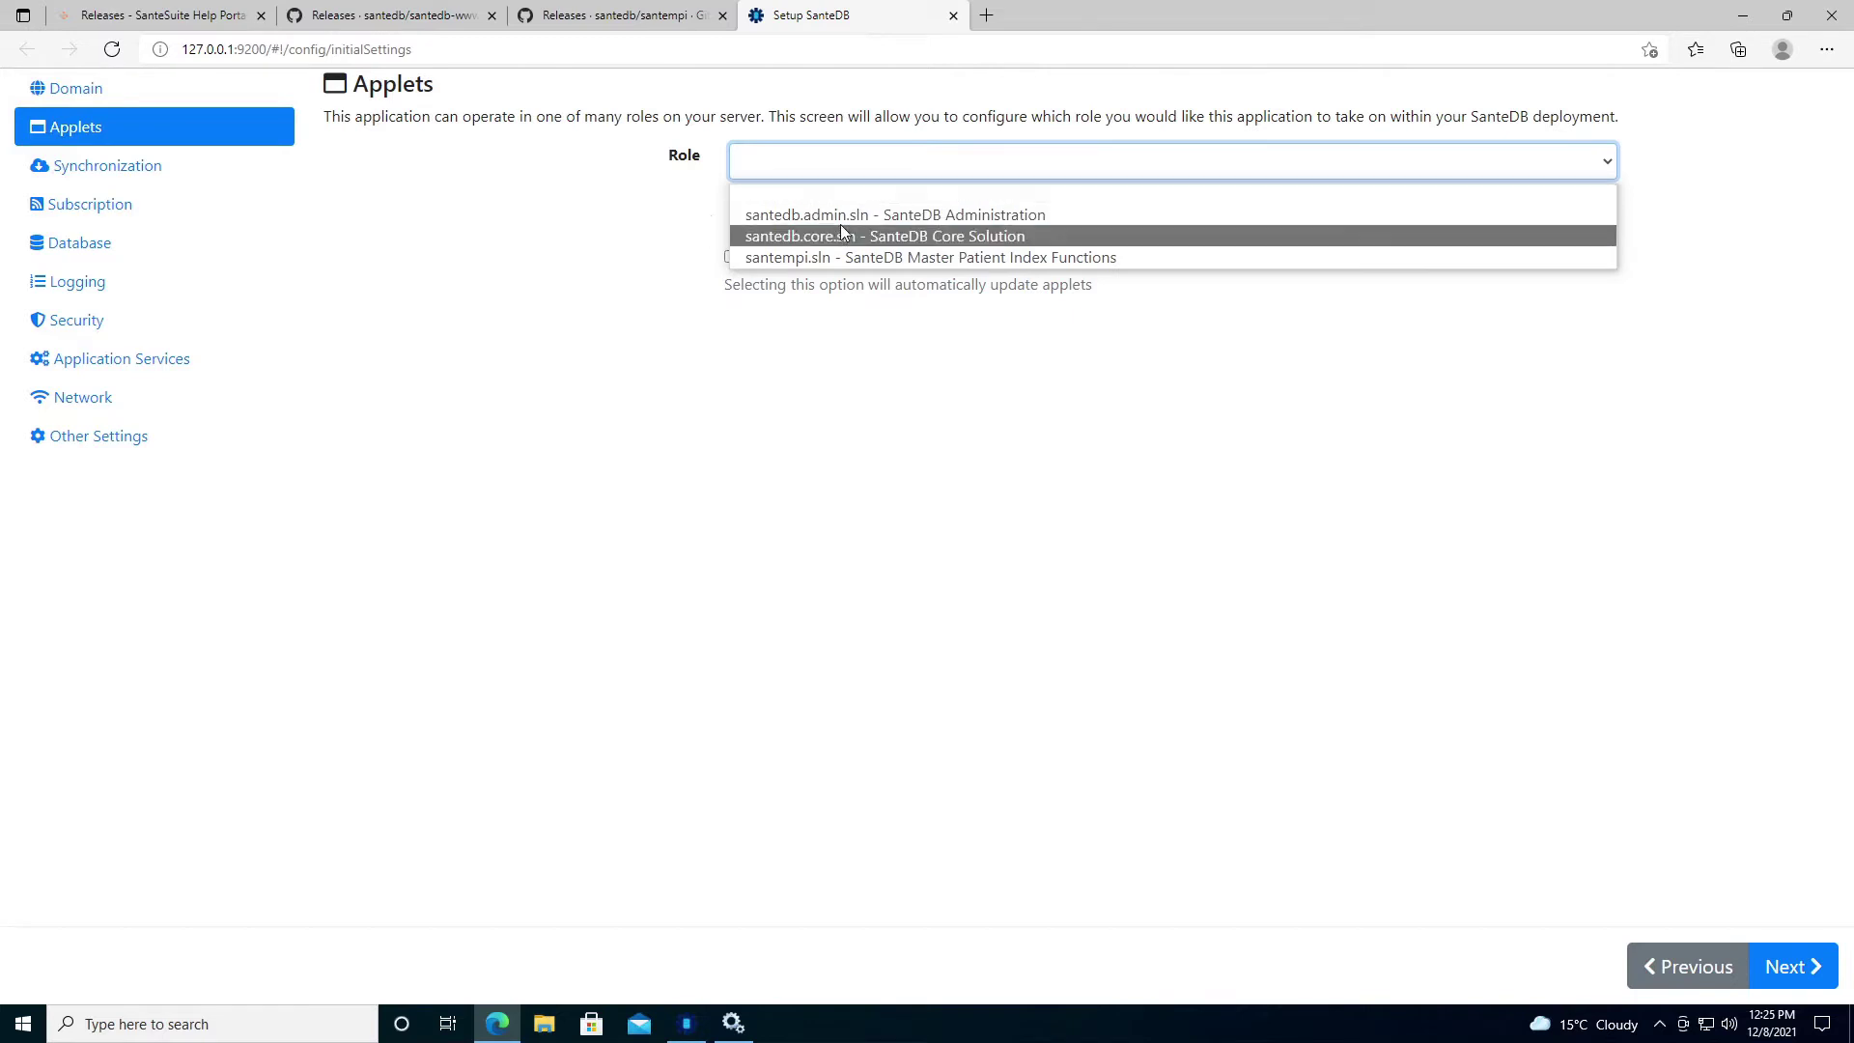
{"action": "left_click", "coordinate": [919, 259]}
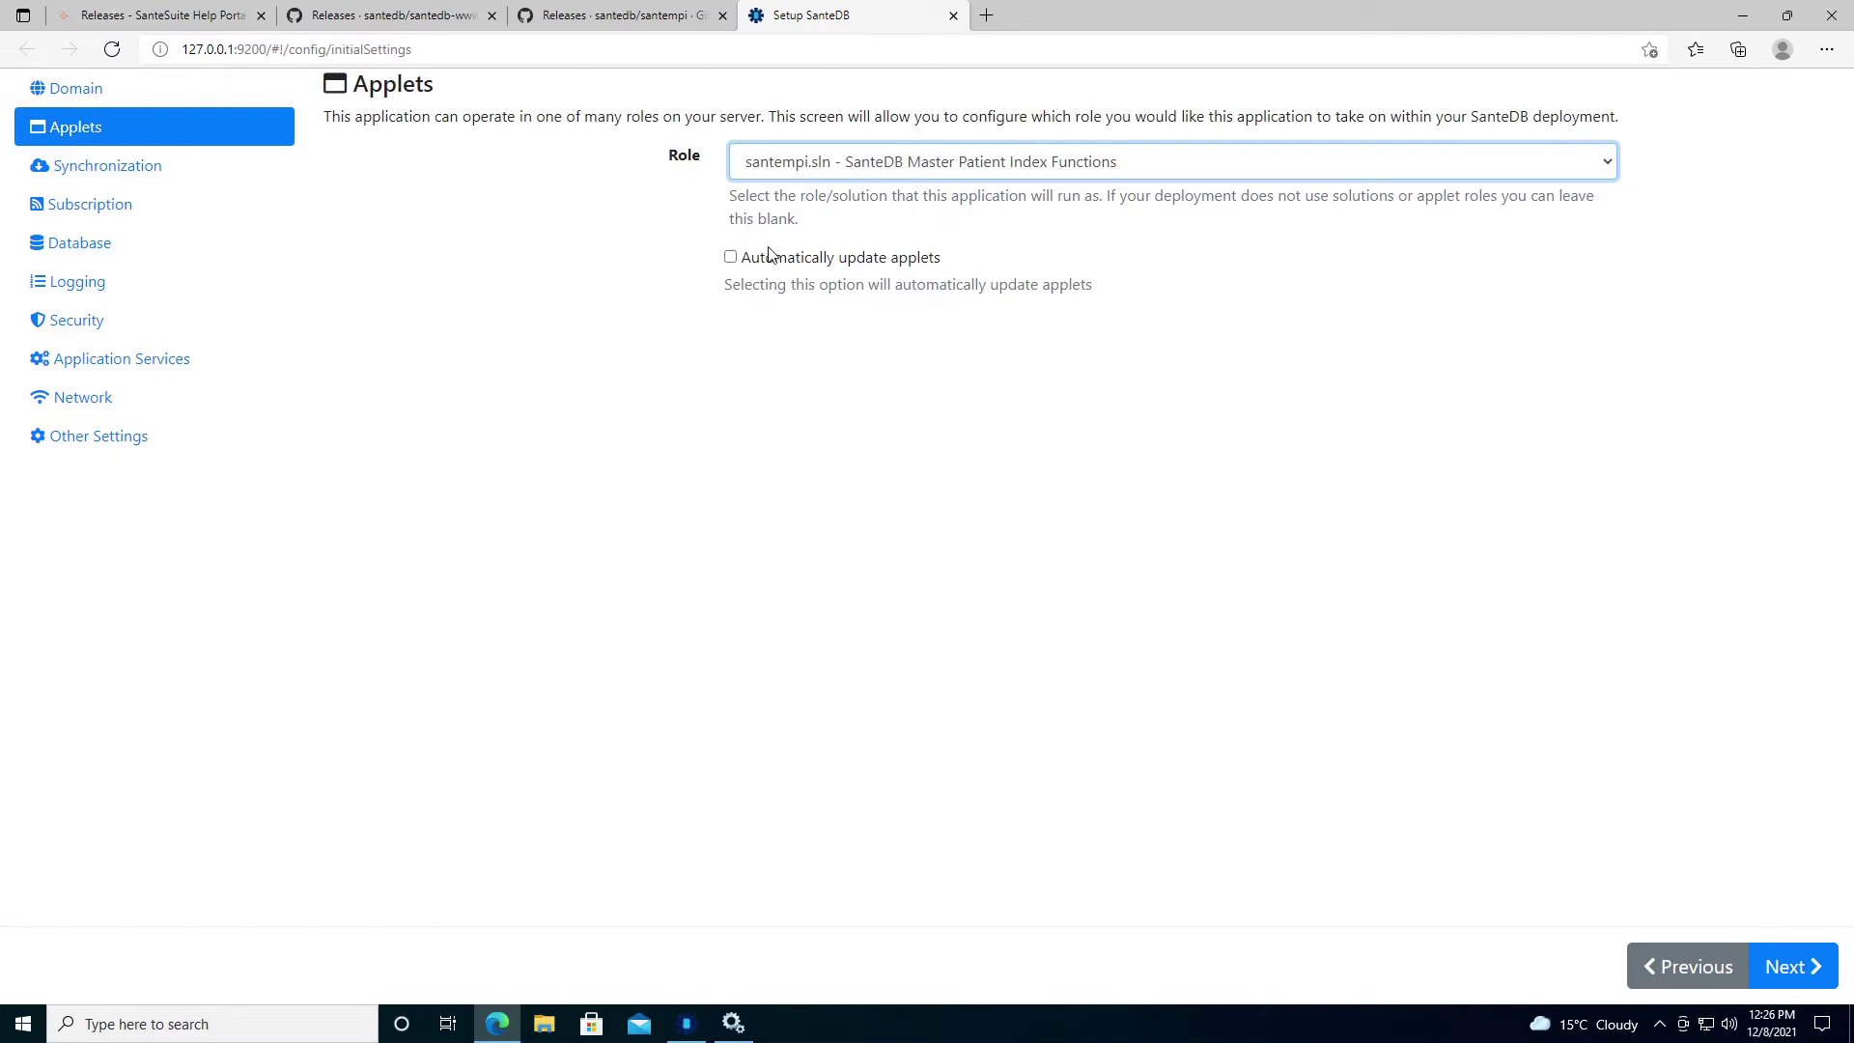
{"action": "left_click", "coordinate": [733, 255]}
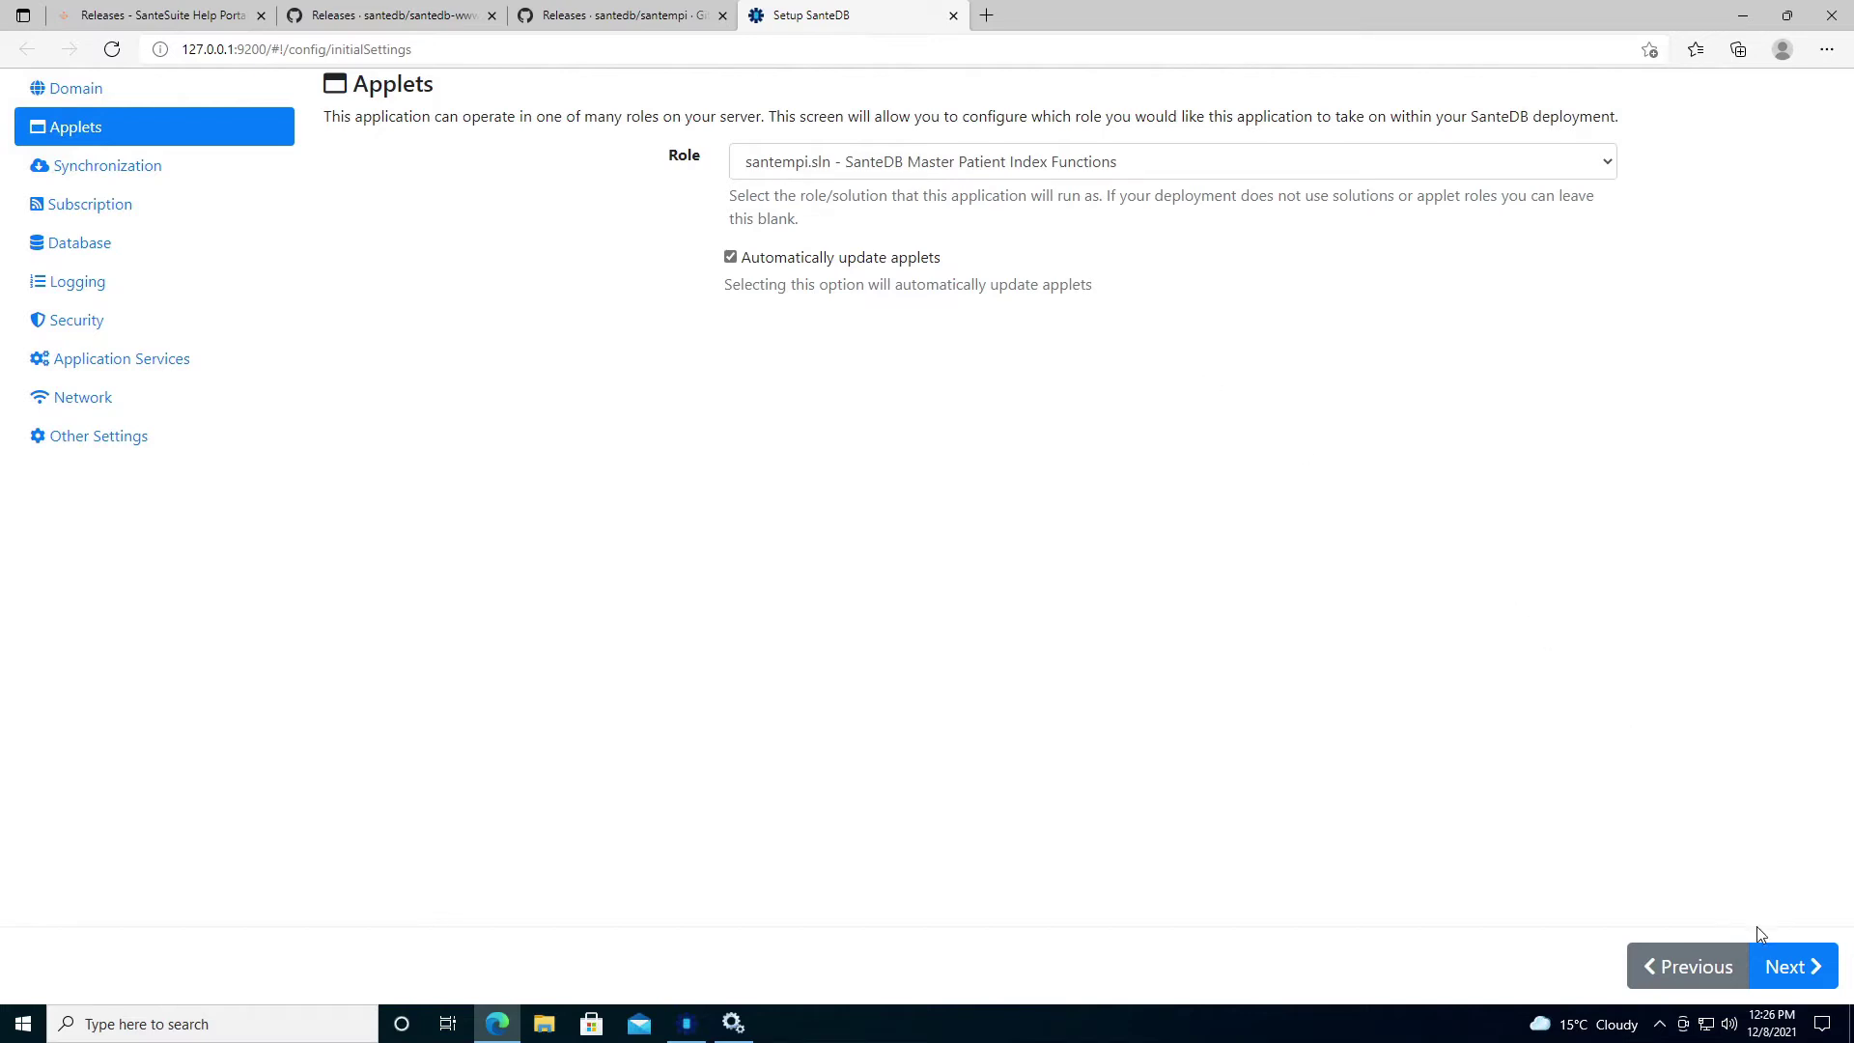
{"action": "left_click", "coordinate": [1773, 965]}
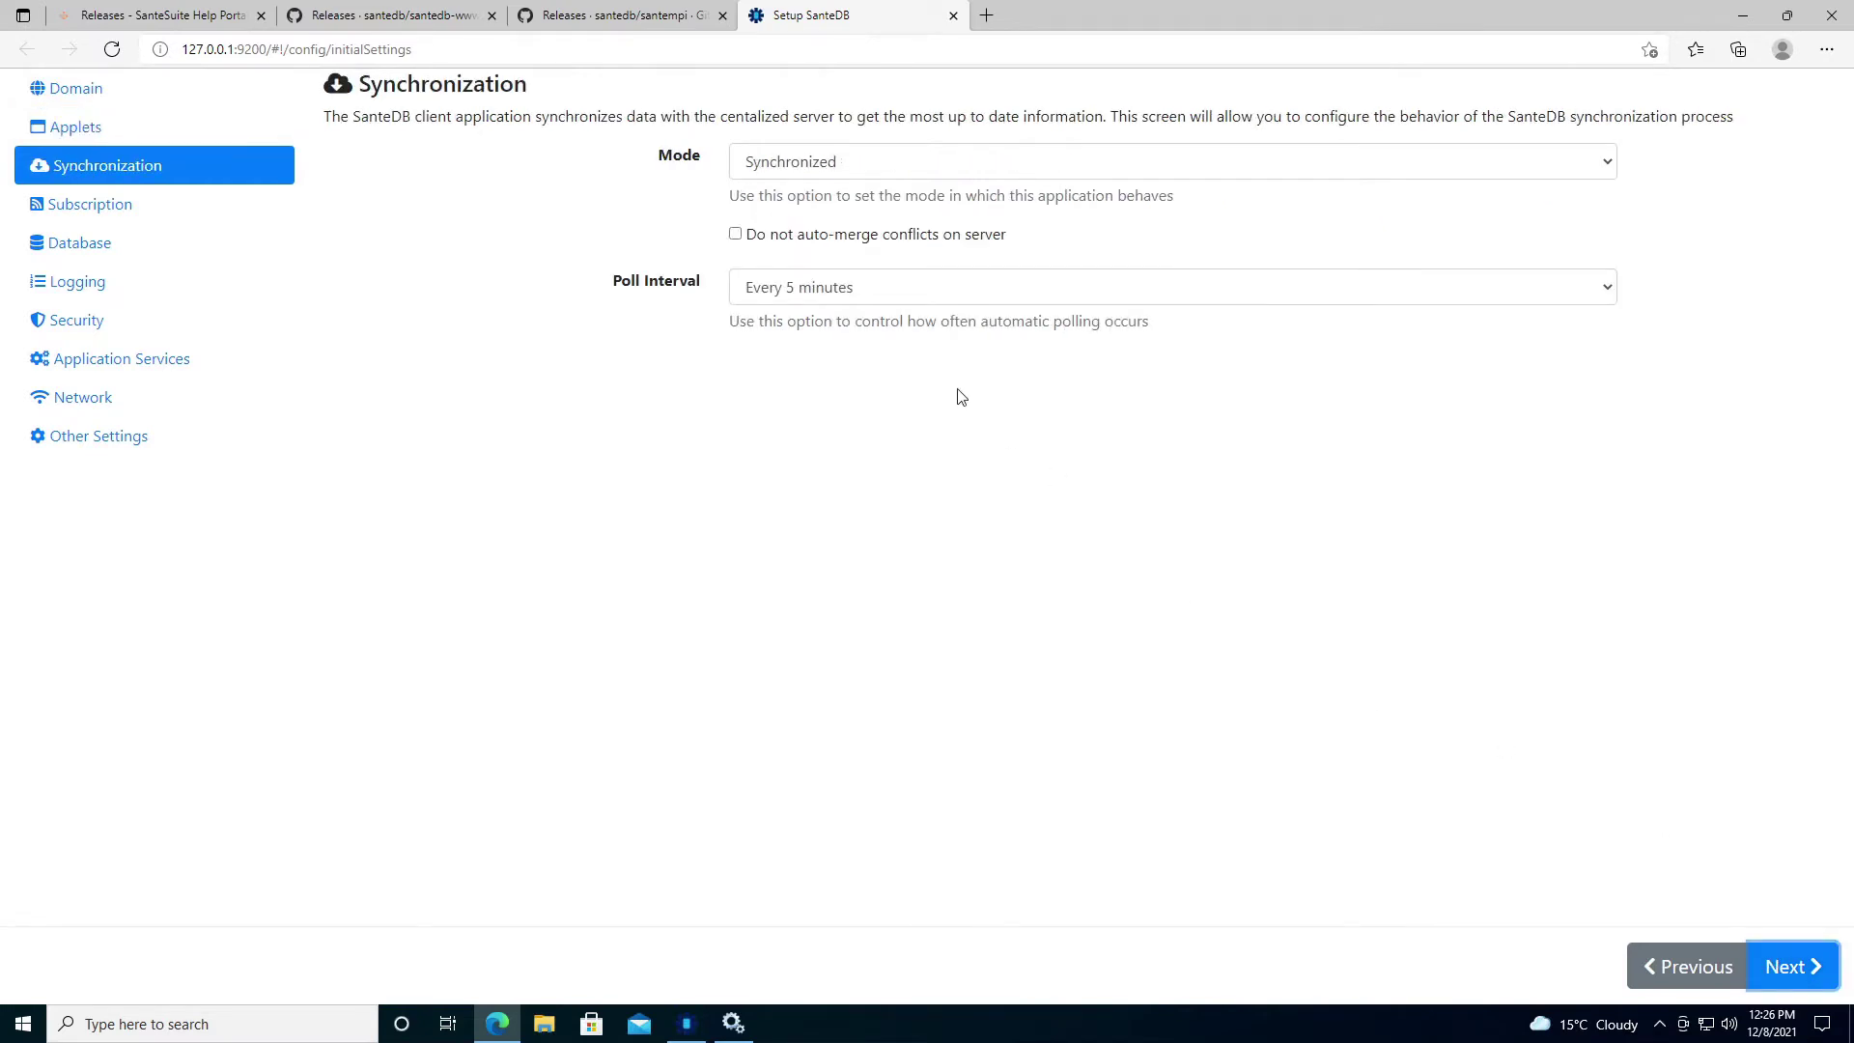
Set the synchronization mode to Online Only and continue to Logging.
{"action": "left_click", "coordinate": [934, 166]}
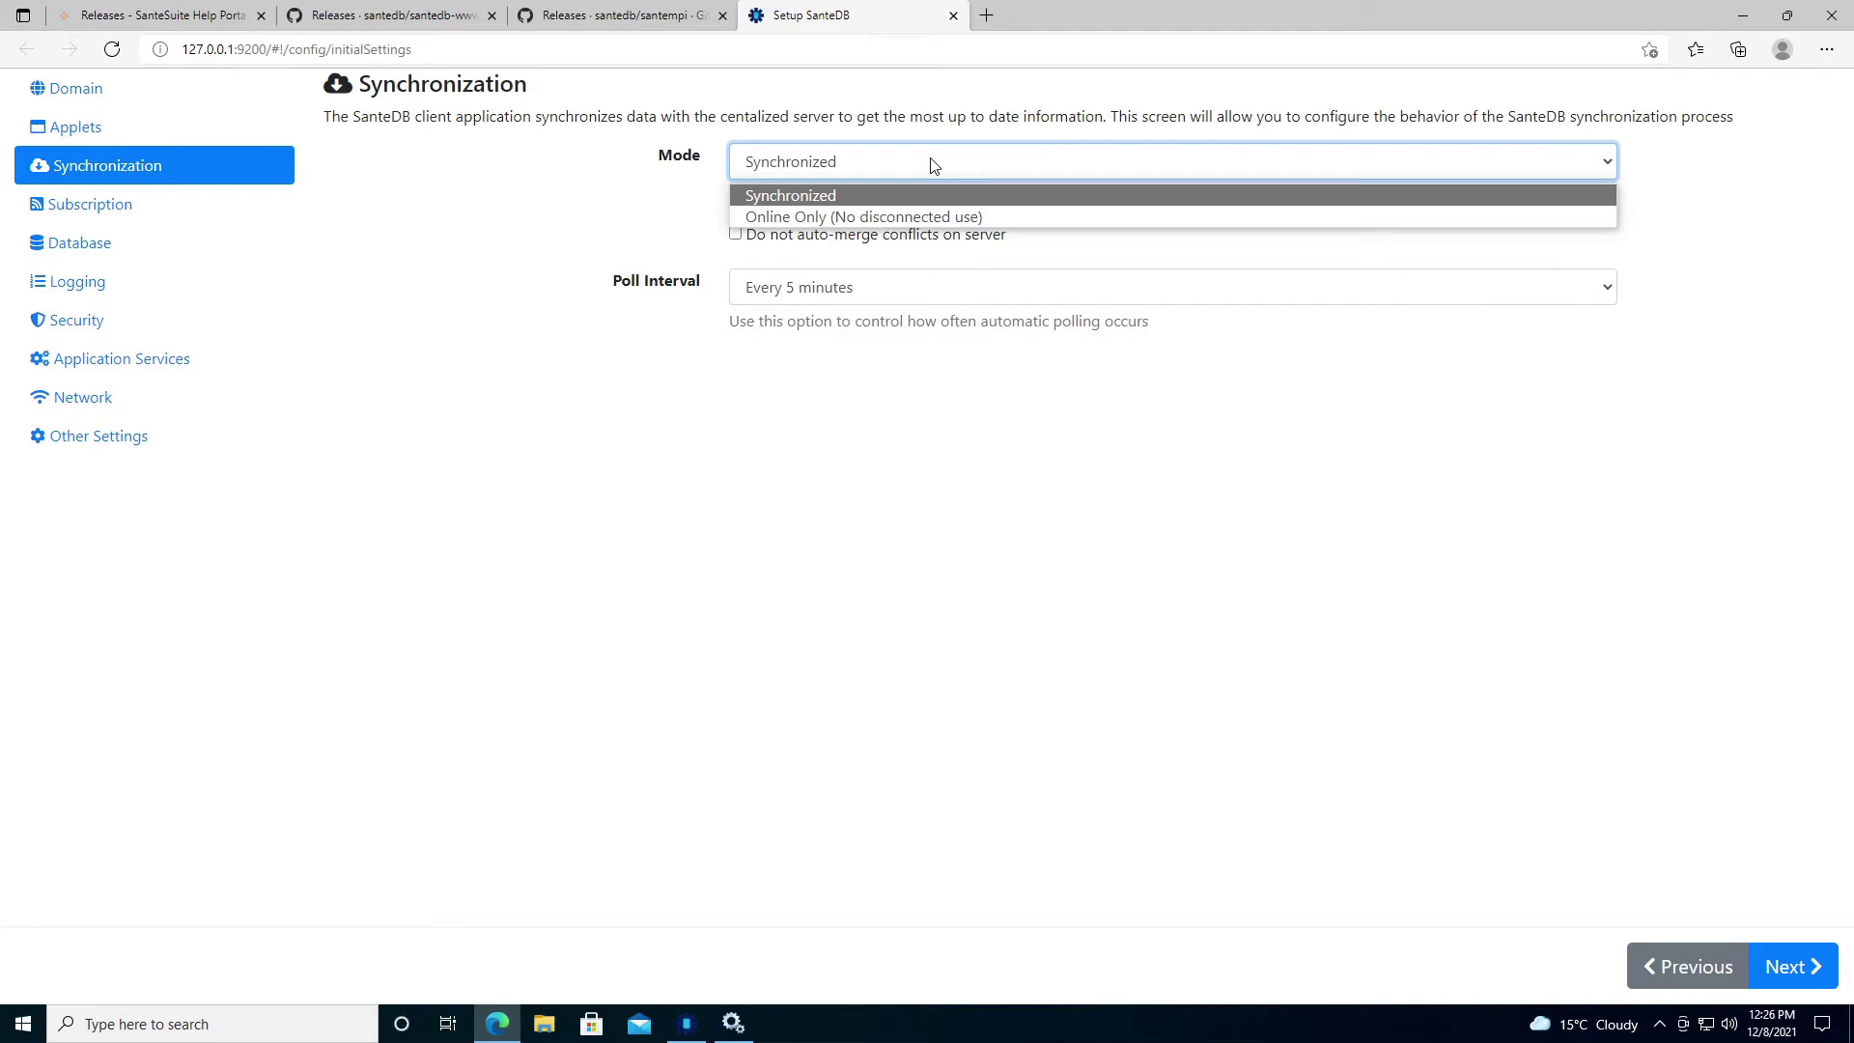
{"action": "left_click", "coordinate": [923, 212]}
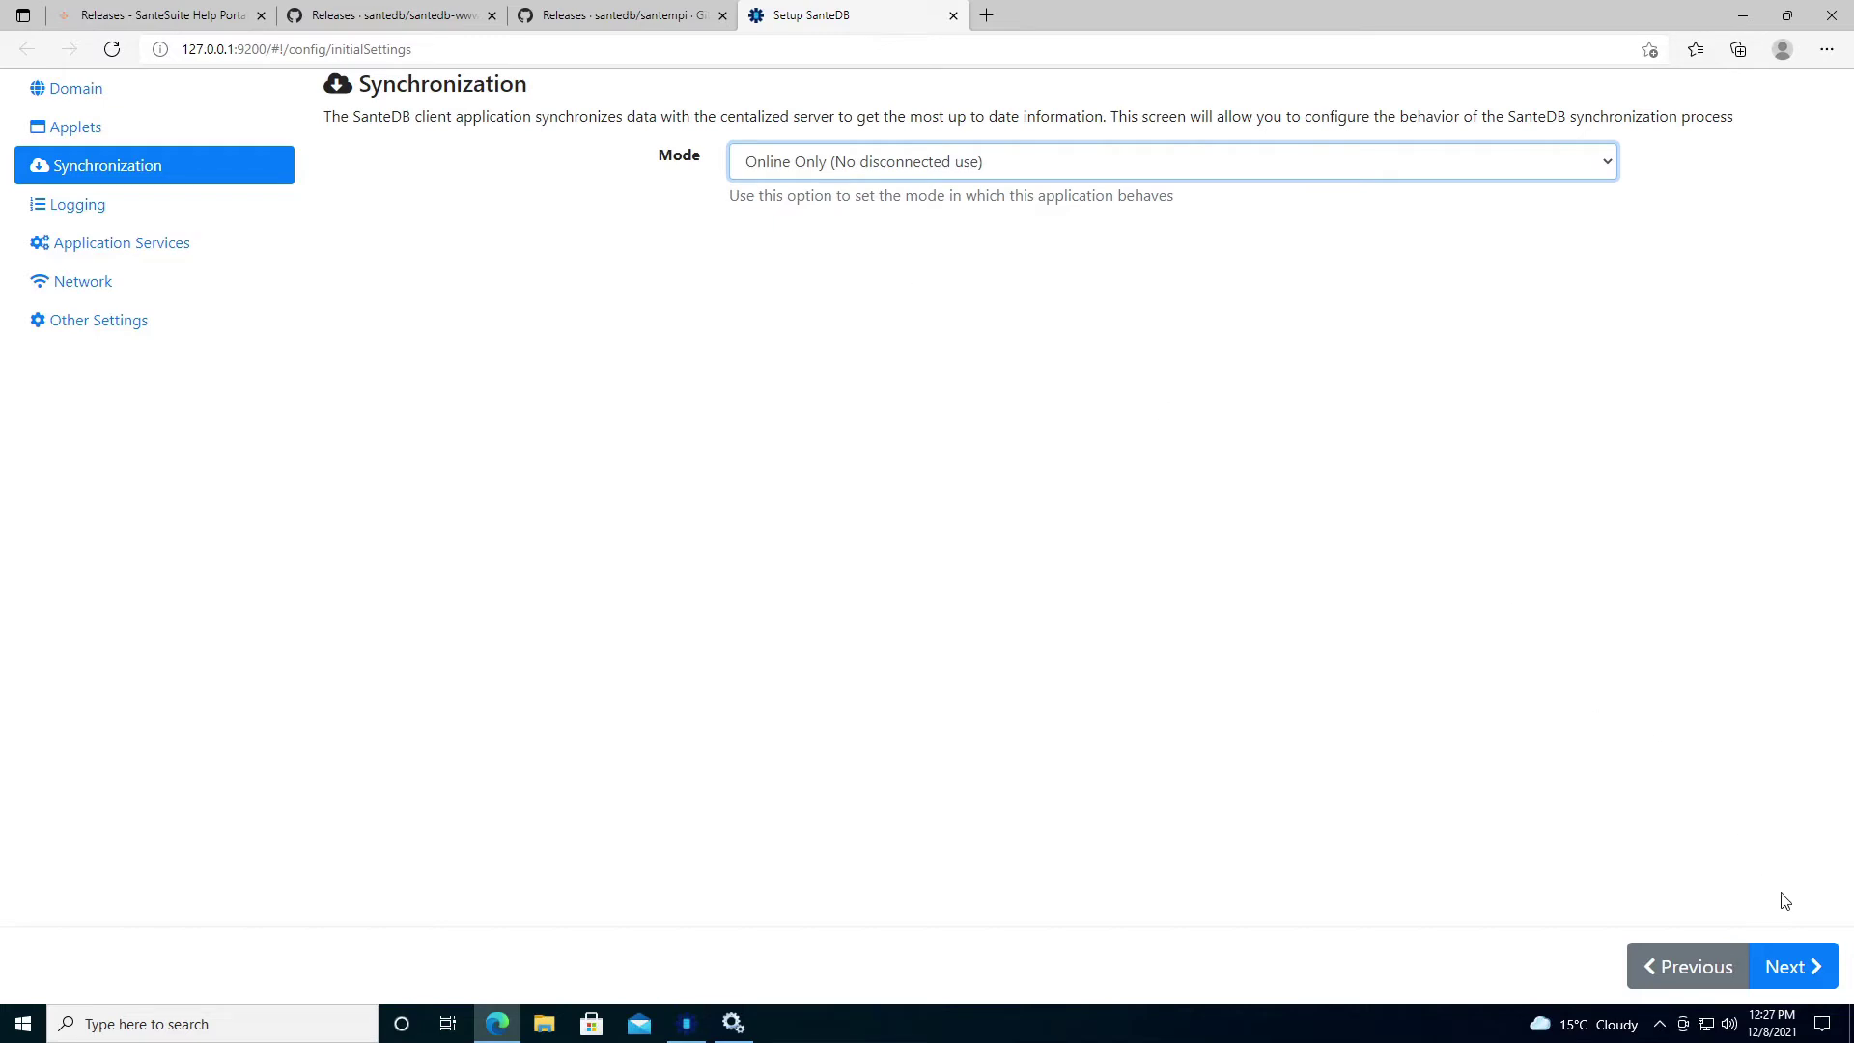
{"action": "left_click", "coordinate": [1806, 966]}
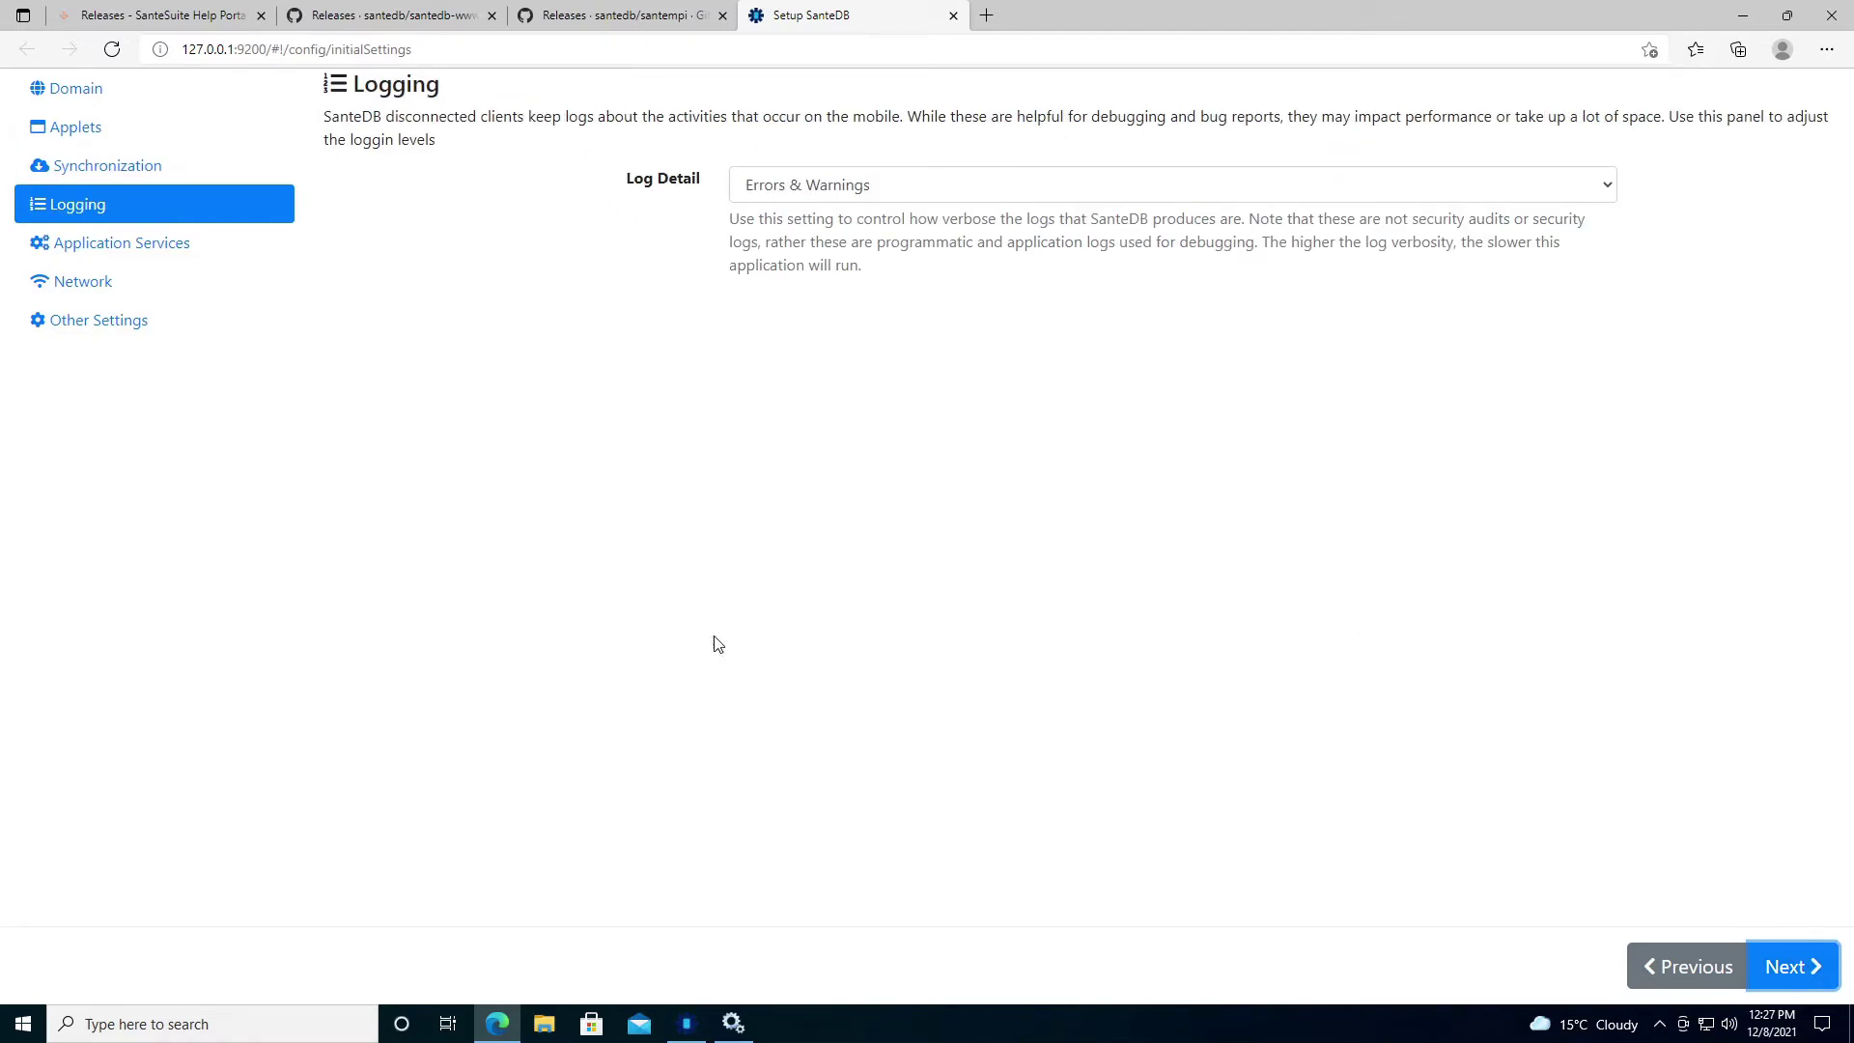
Check the Configuration Tool's logging, then keep Errors & Warnings and advance to Application Services.
{"action": "left_click", "coordinate": [683, 1022]}
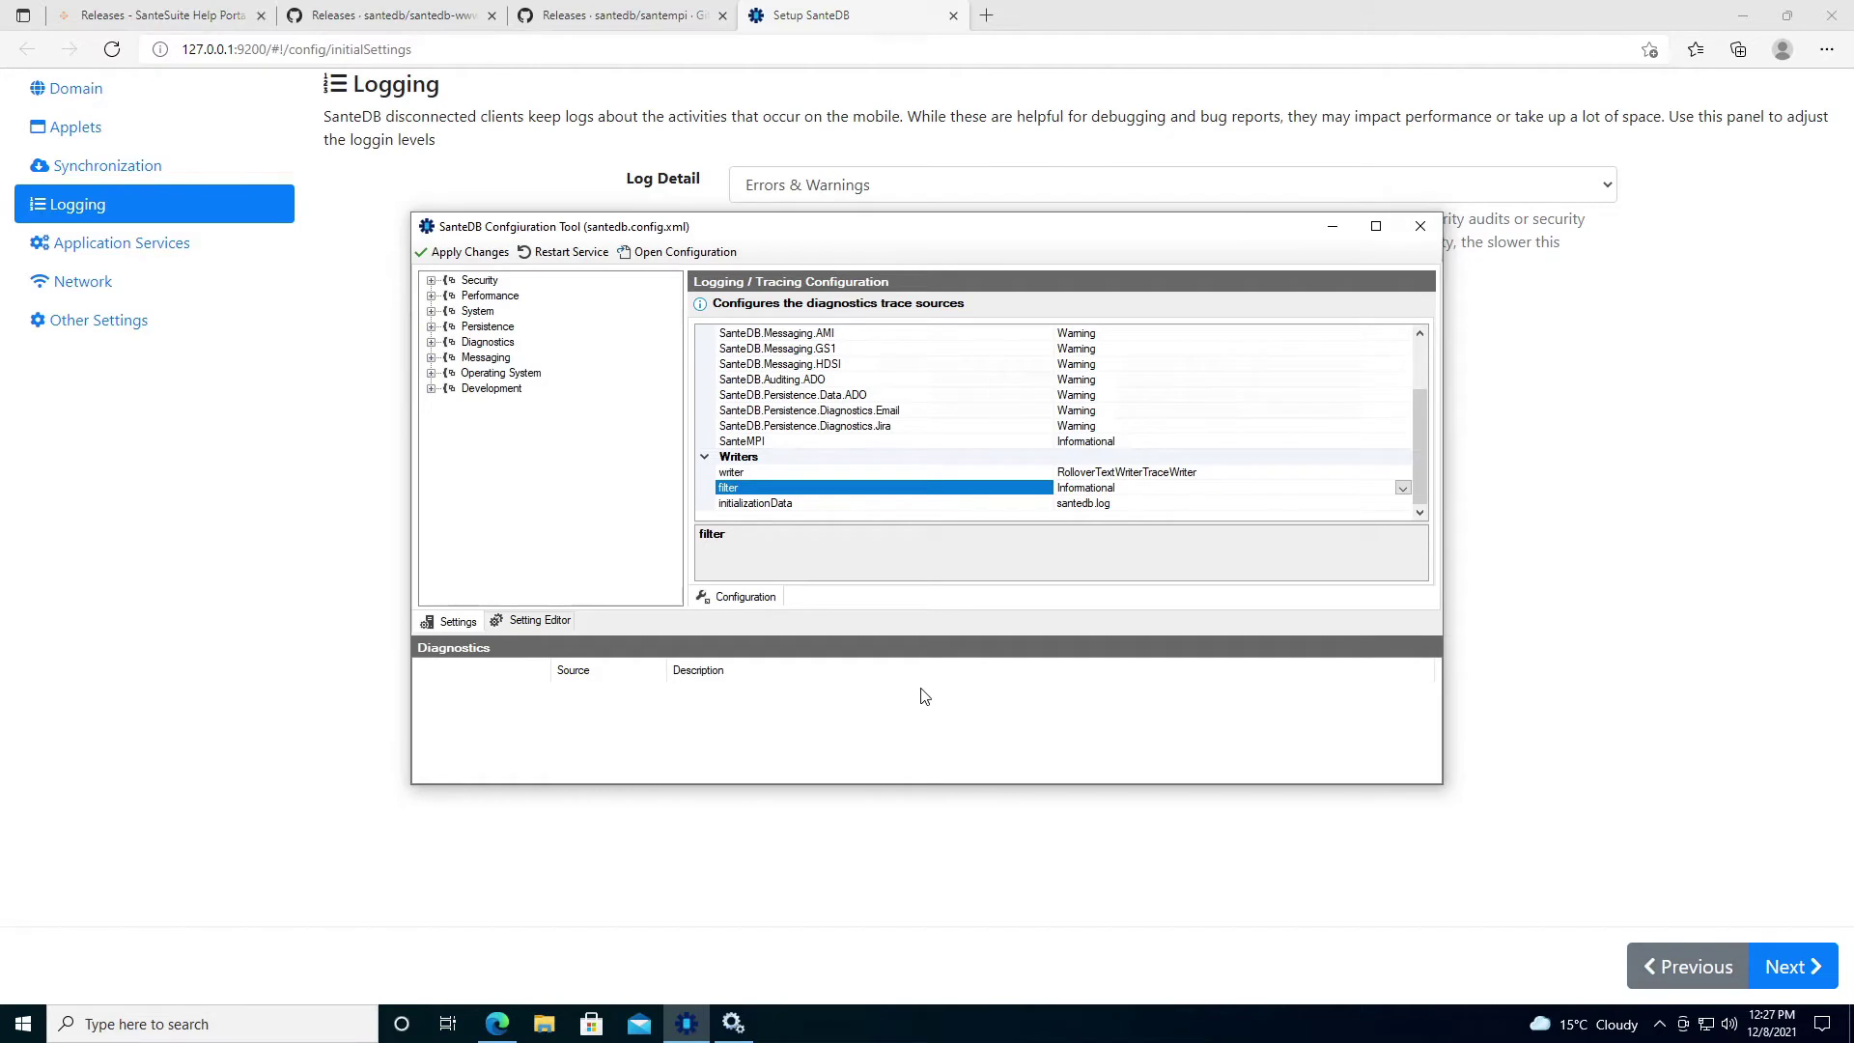
{"action": "left_click", "coordinate": [856, 91]}
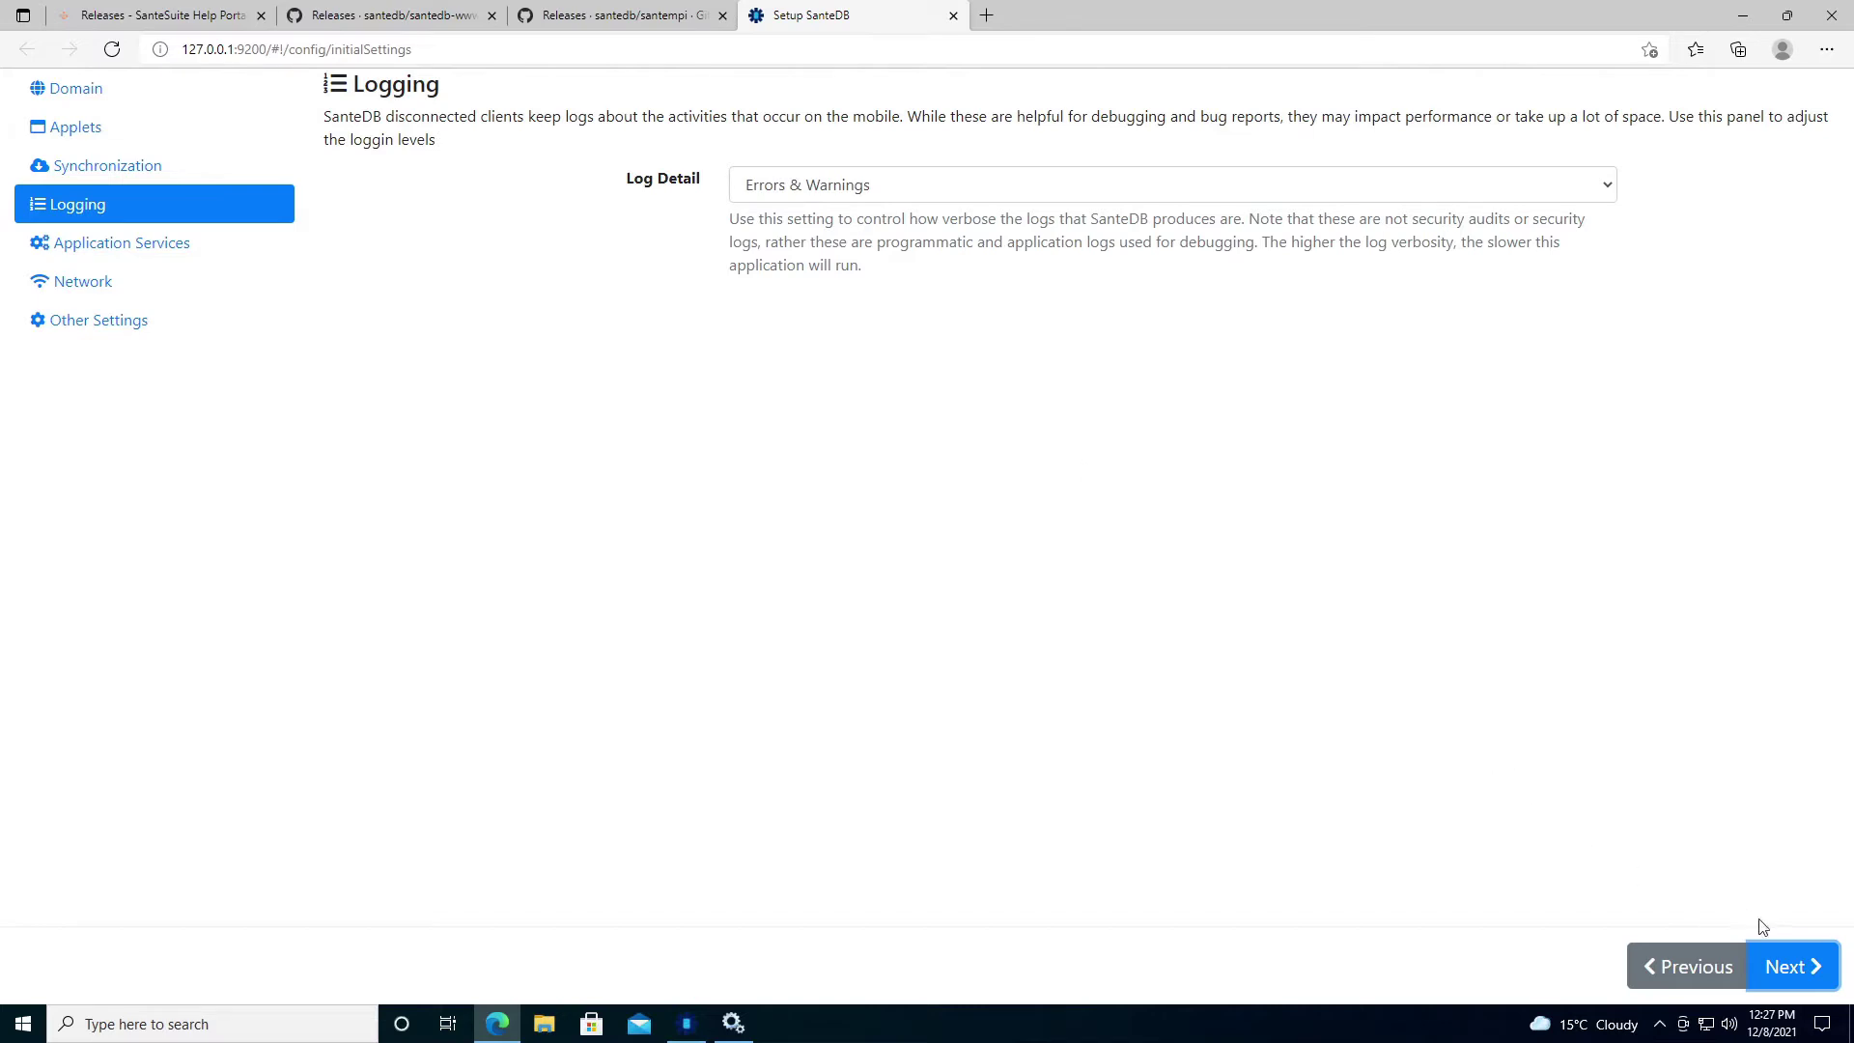
{"action": "left_click", "coordinate": [1784, 969]}
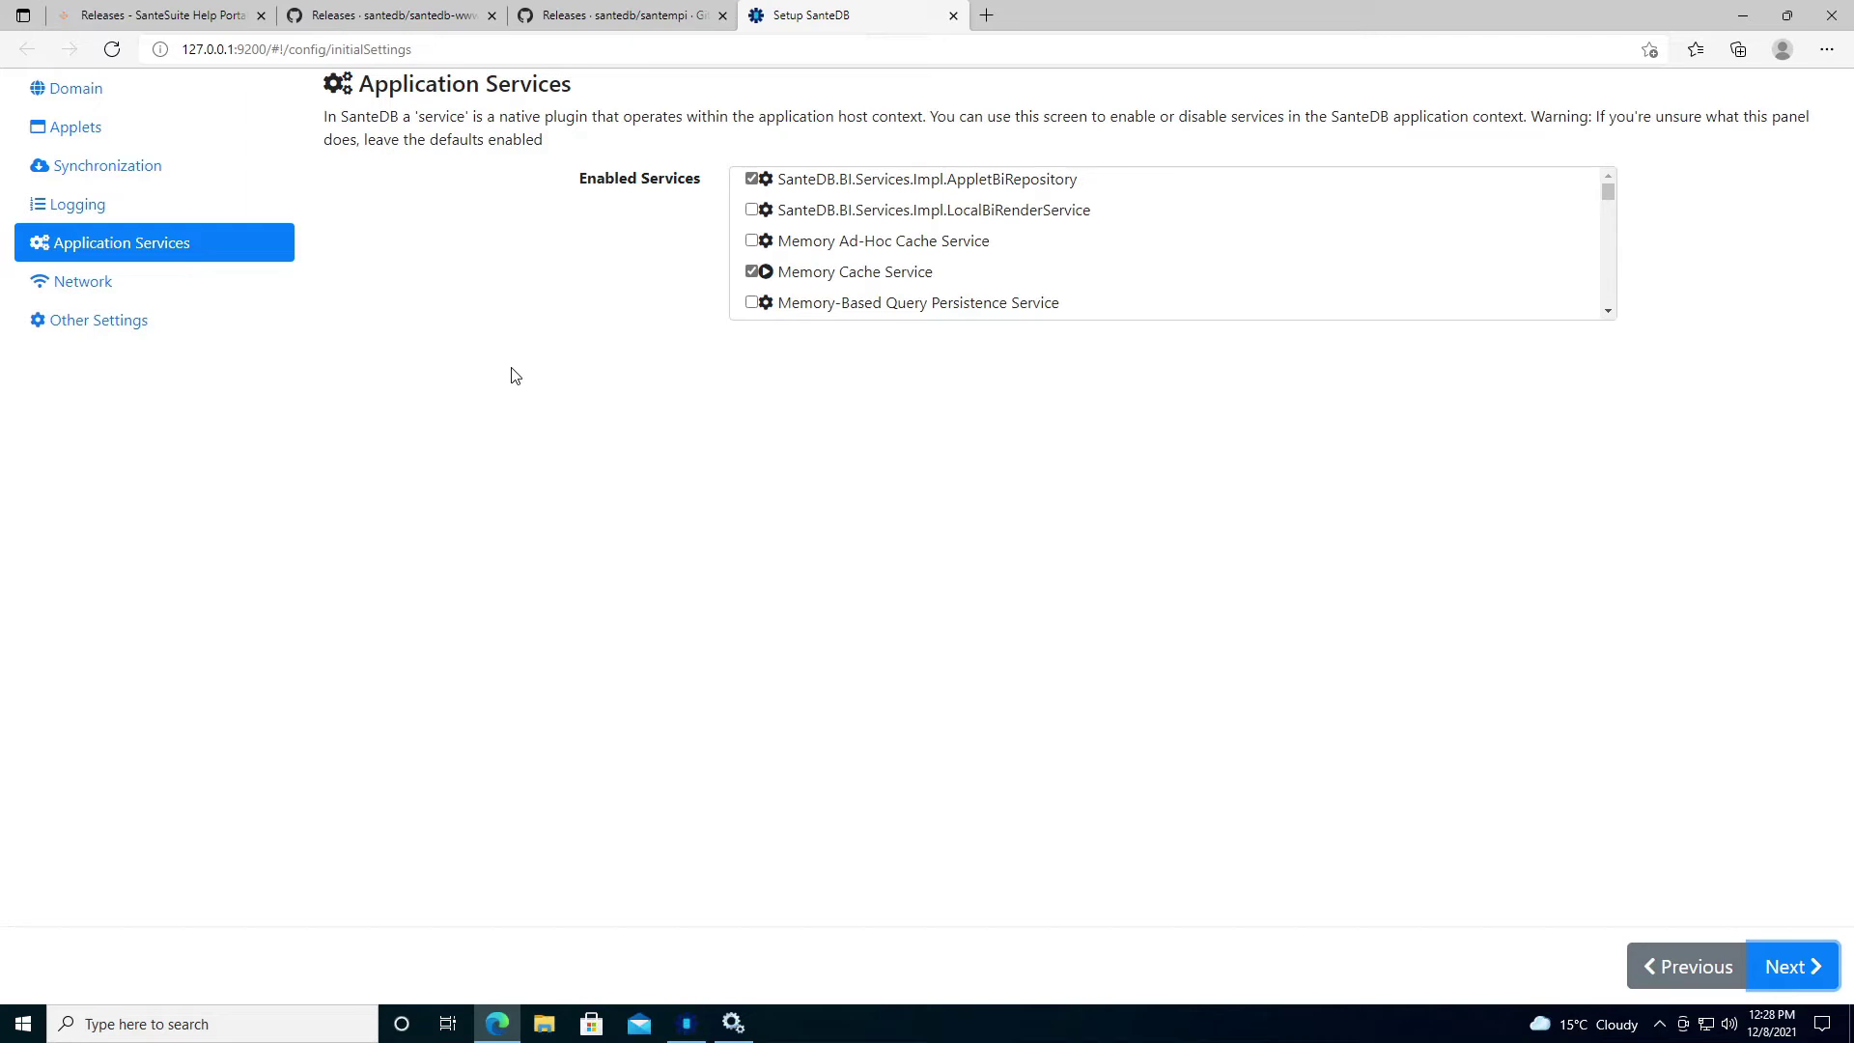
Leave the Enabled Services unchanged and advance to the Network step.
{"action": "left_click", "coordinate": [1791, 965]}
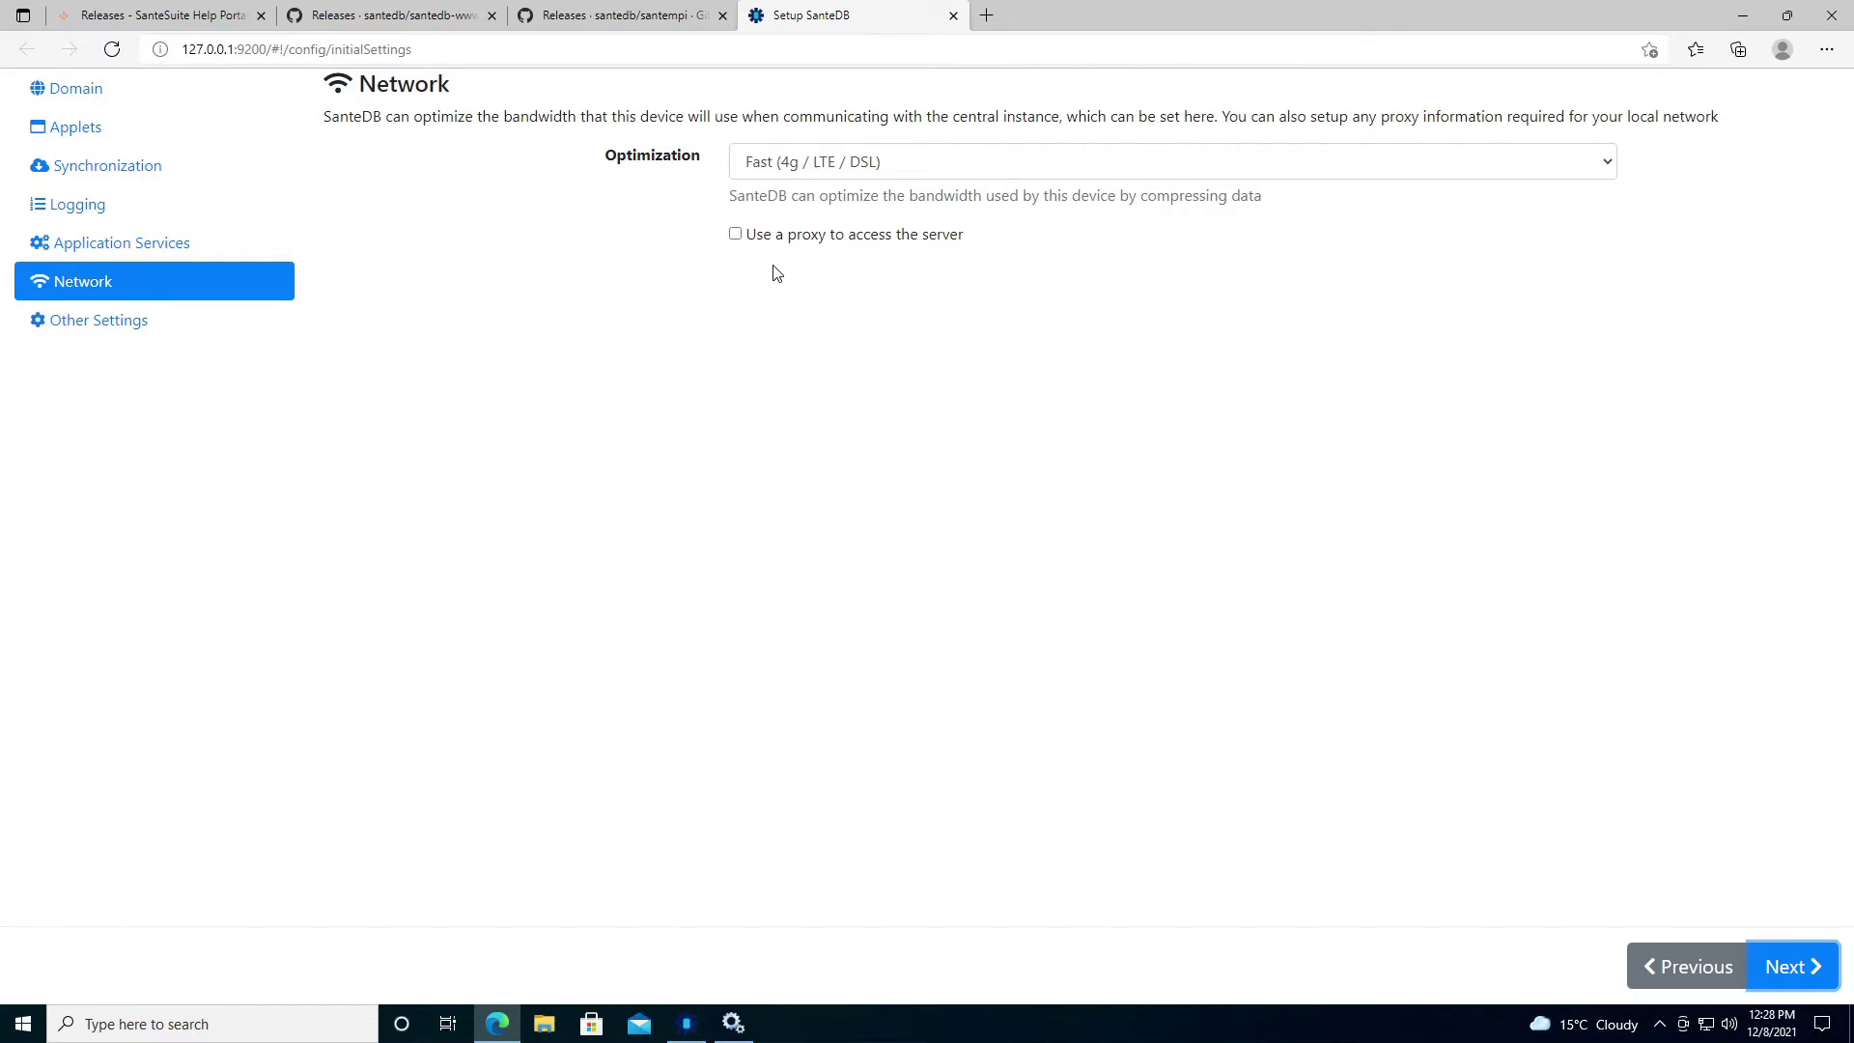
Set network optimization to Local Network (Do not optimize traffic) and continue to Other Settings.
{"action": "left_click", "coordinate": [782, 179]}
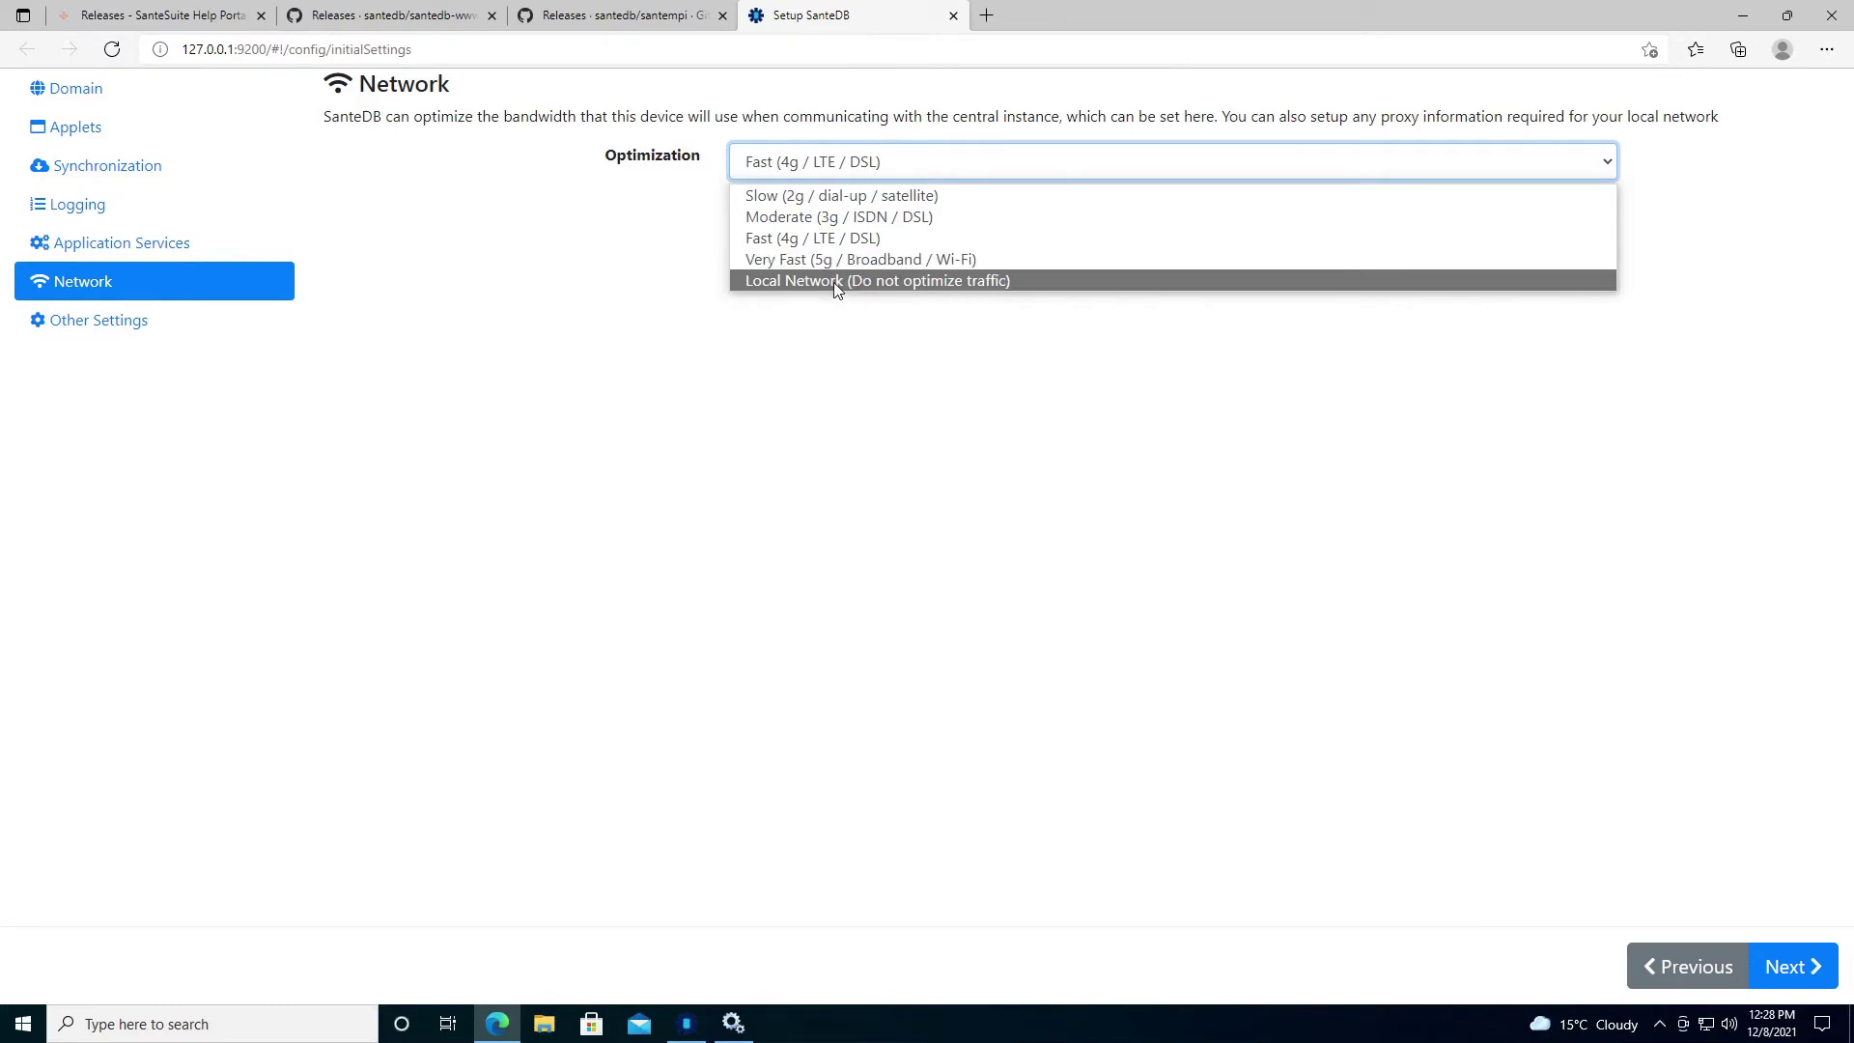
{"action": "left_click", "coordinate": [834, 281]}
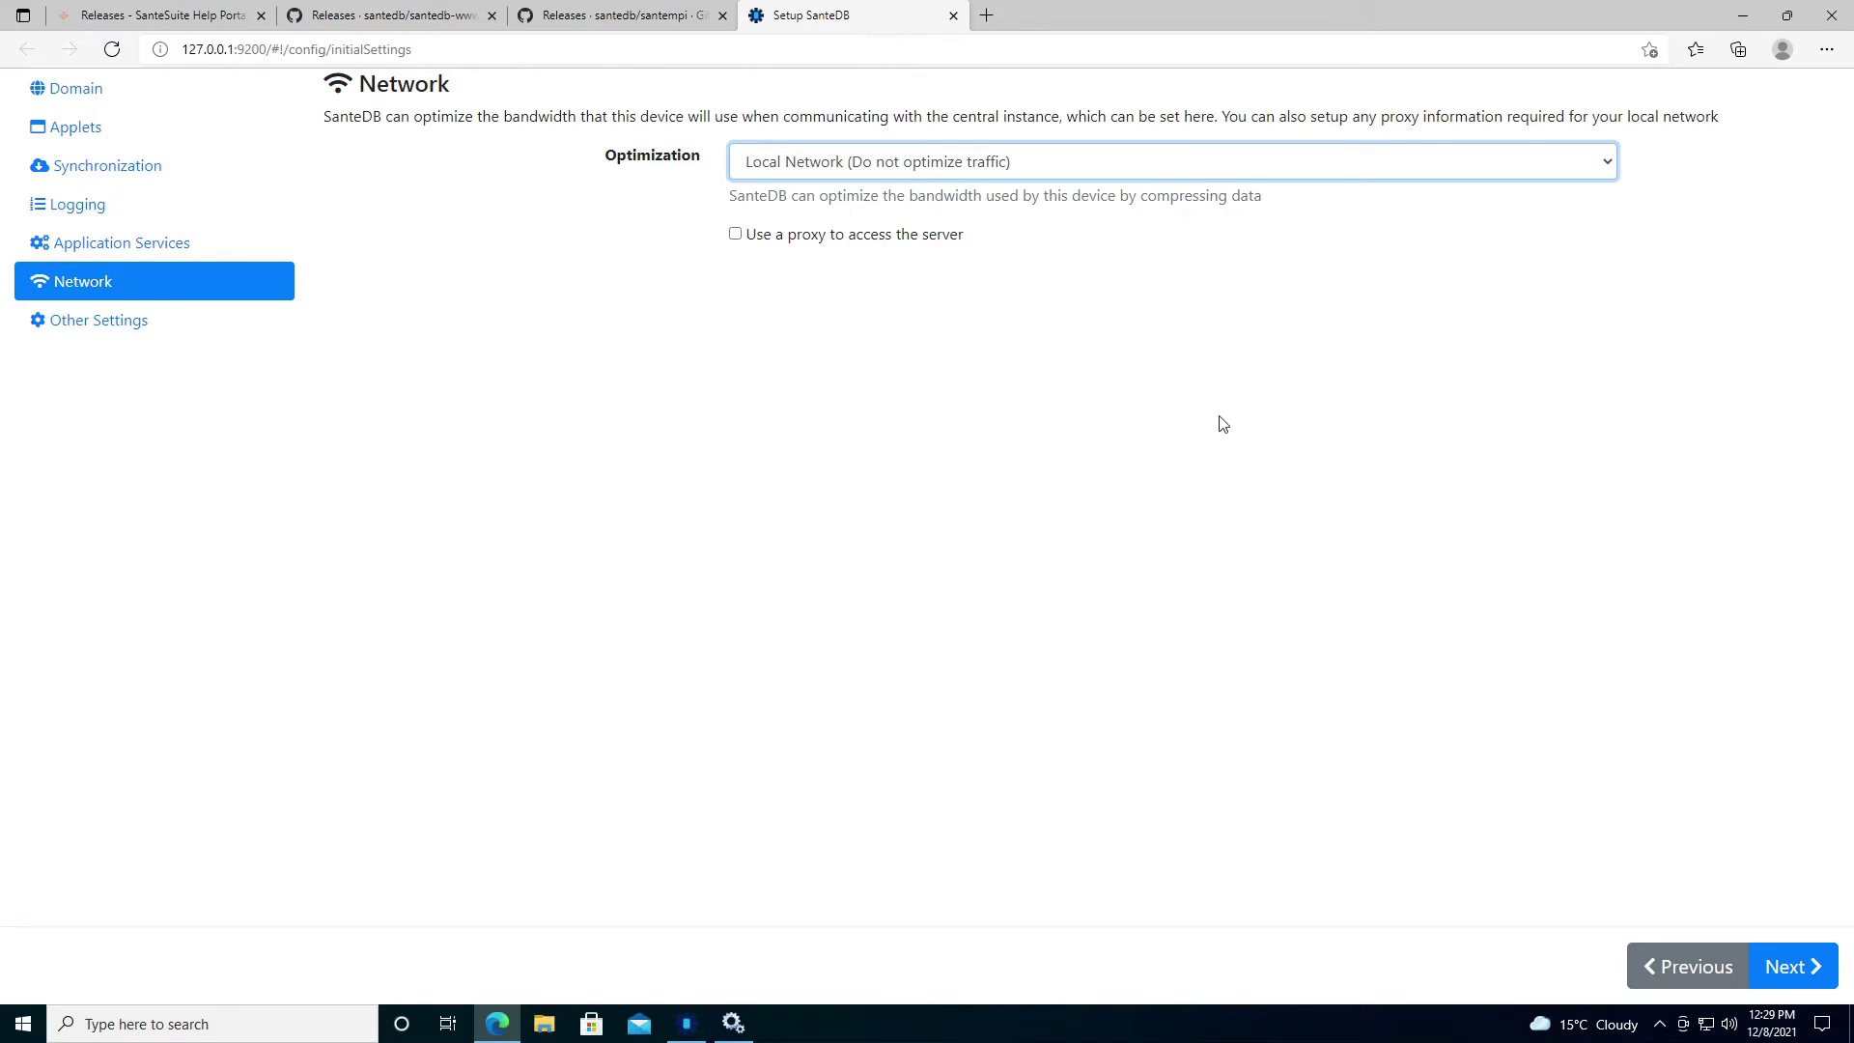
{"action": "left_click", "coordinate": [1784, 967]}
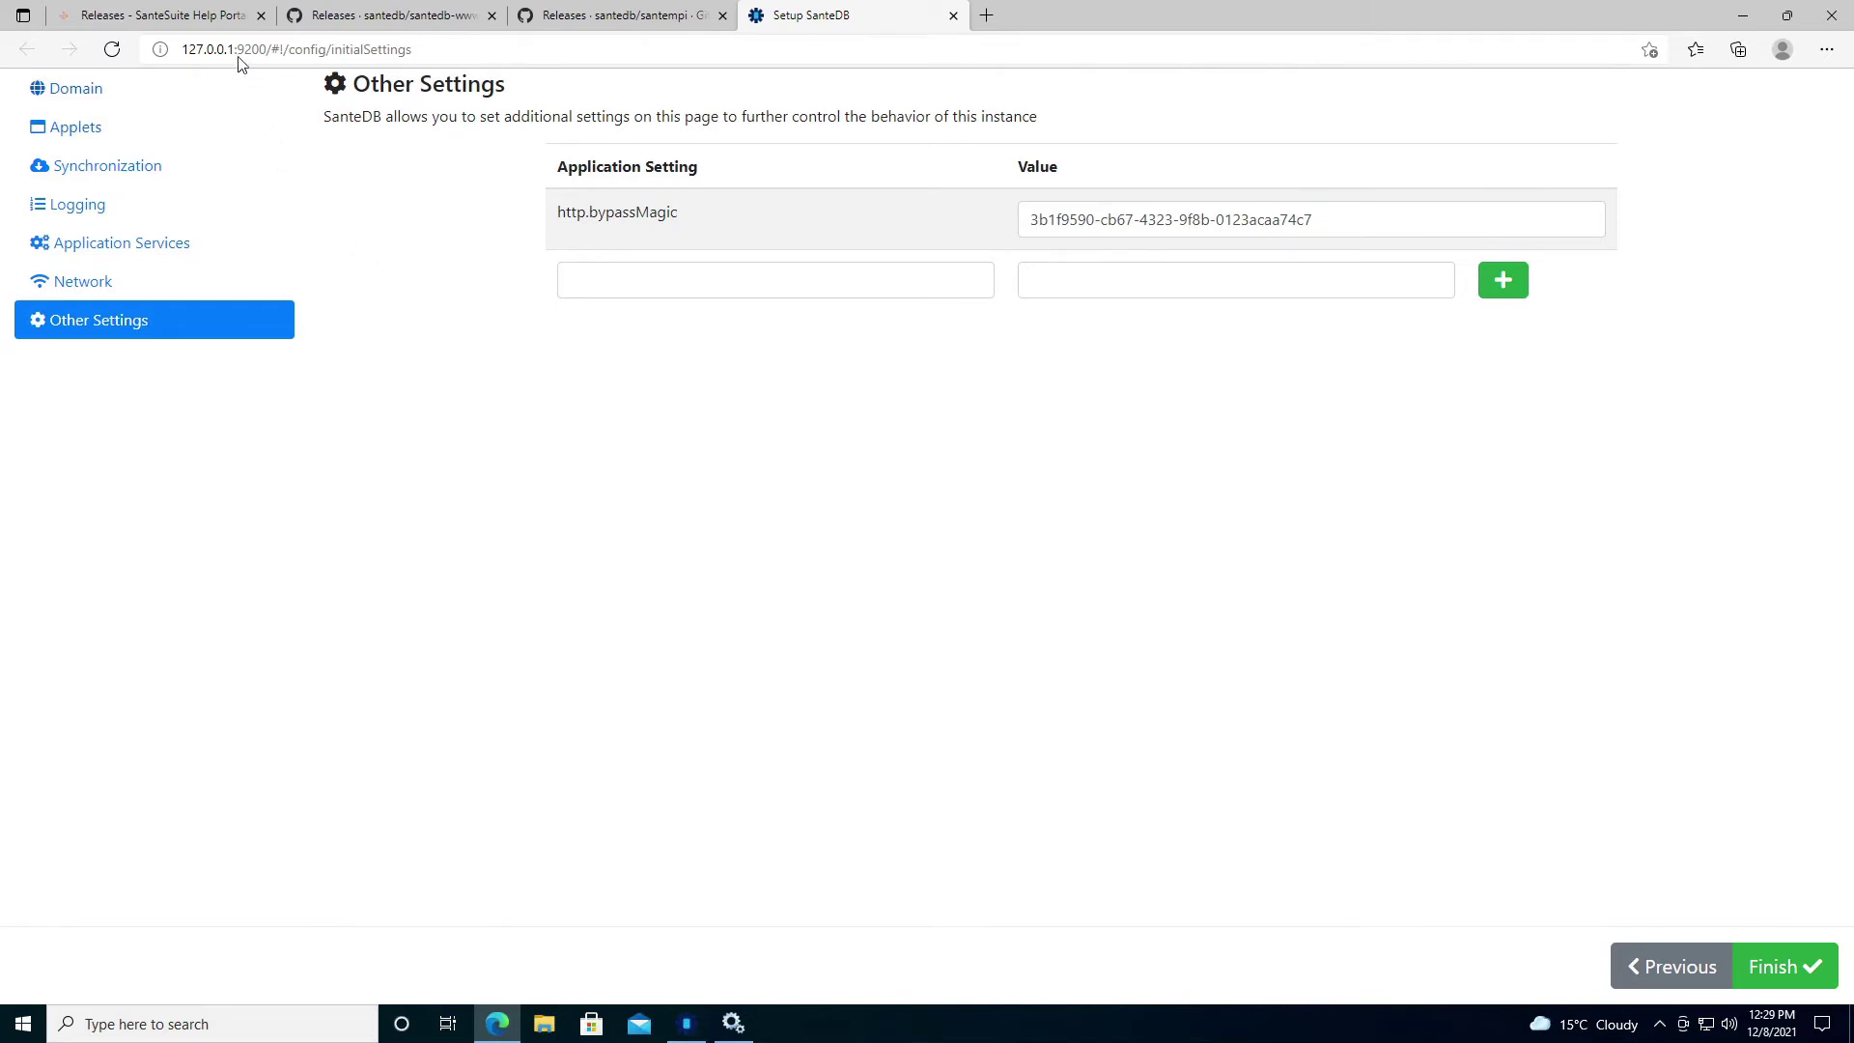
Switch over to the SanteSuite Help Portal releases page.
{"action": "left_click", "coordinate": [164, 15]}
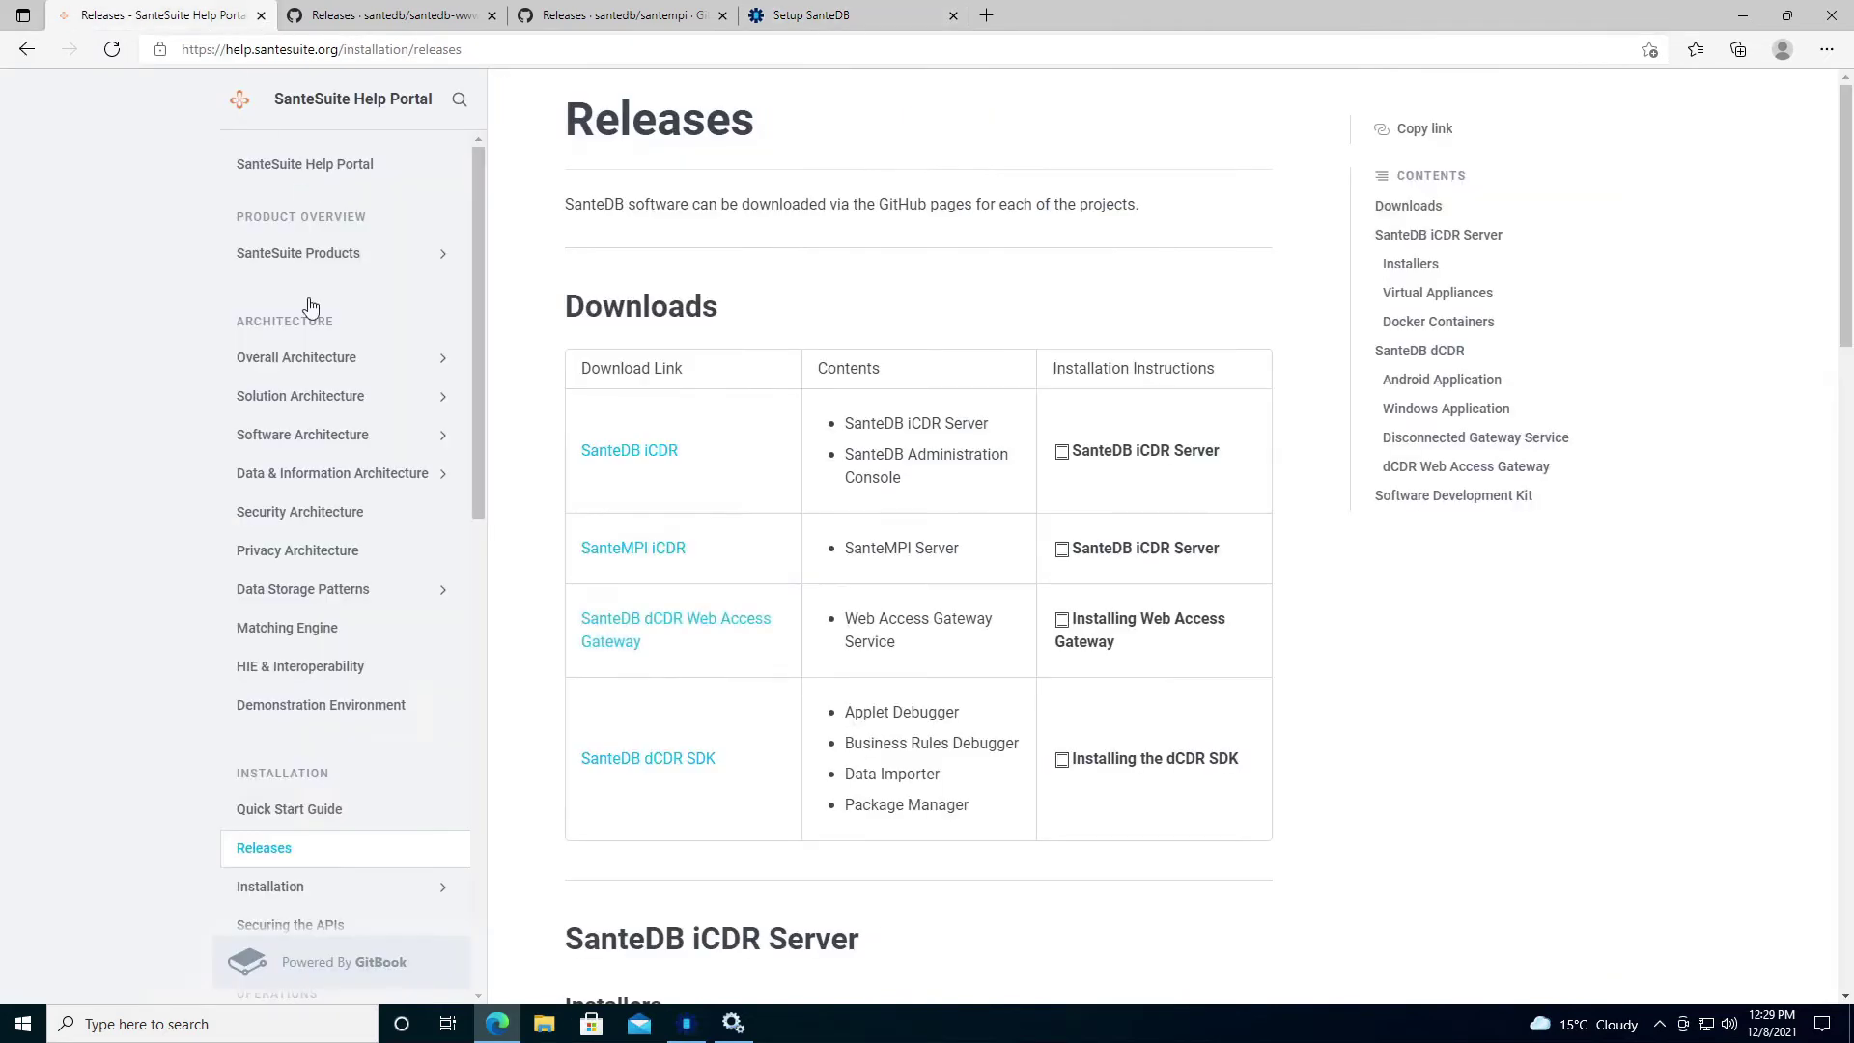
Go from Installing Web Access Gateway to User Interface App Settings and select allow.patient.religion.
{"action": "left_click", "coordinate": [1127, 633]}
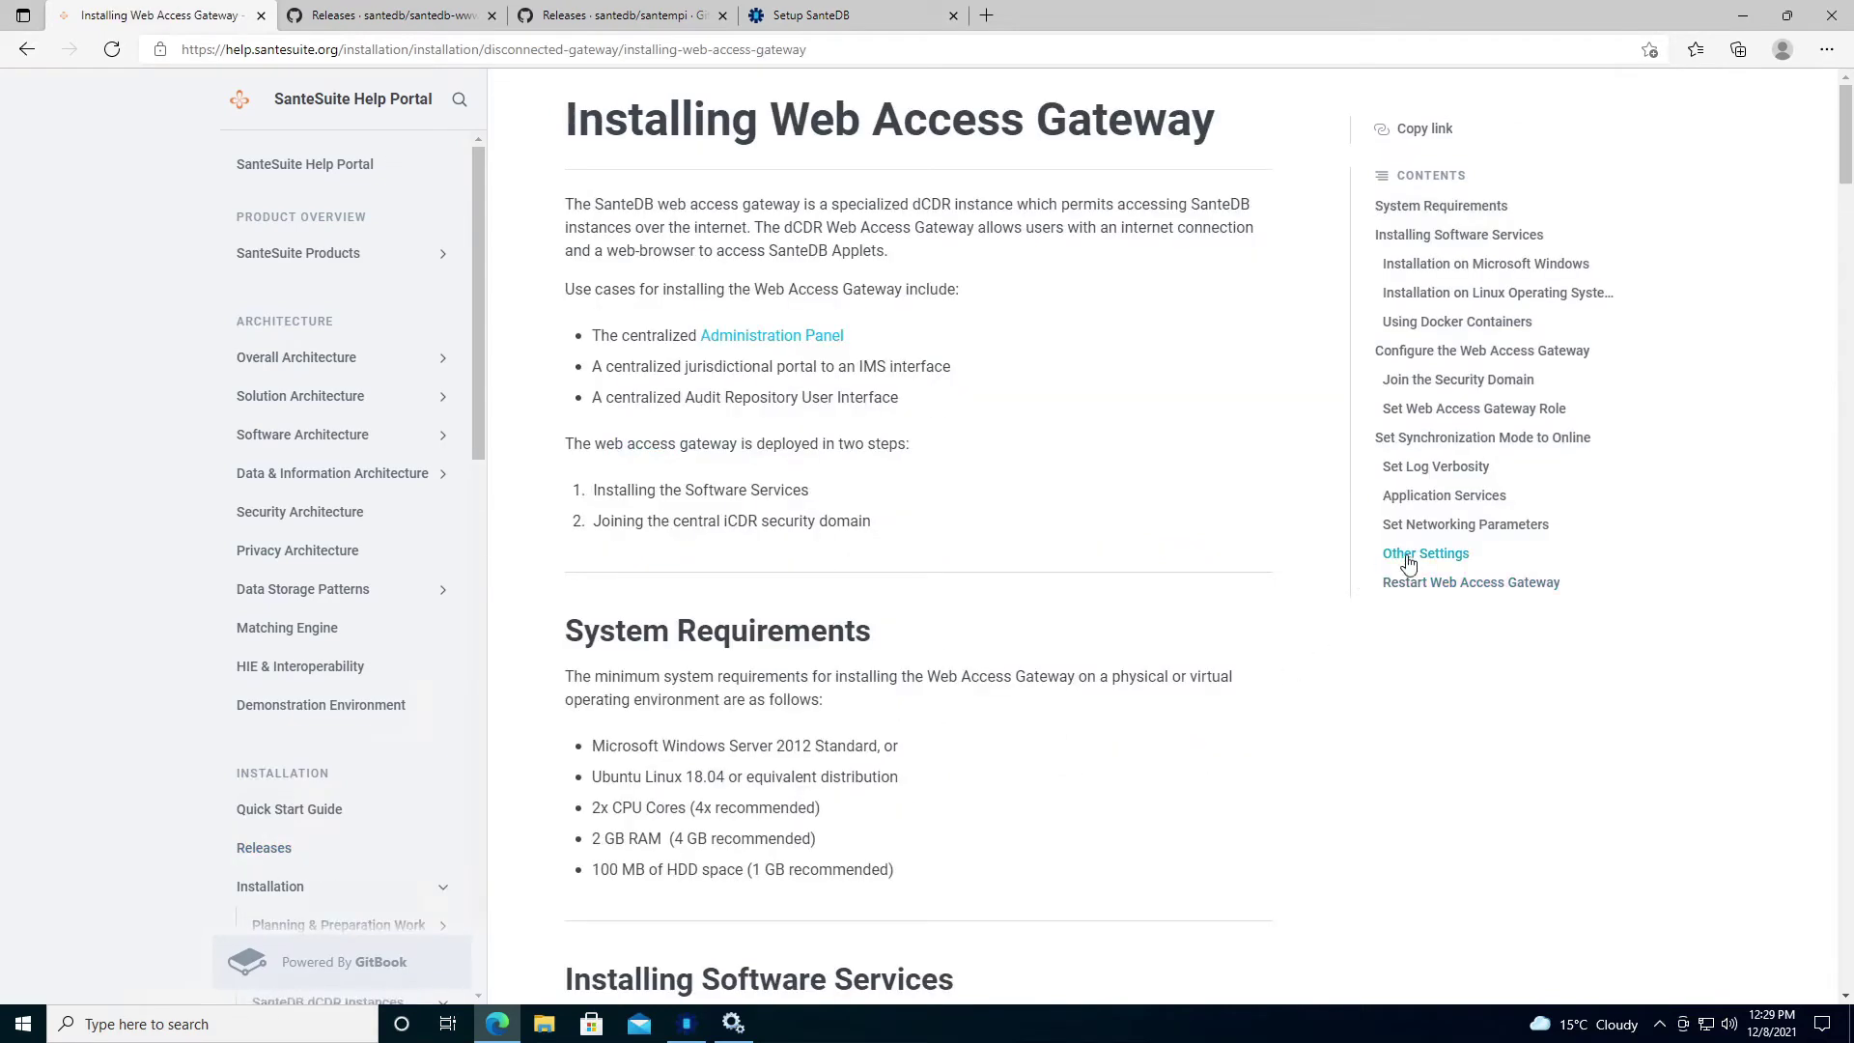
{"action": "left_click", "coordinate": [1417, 556]}
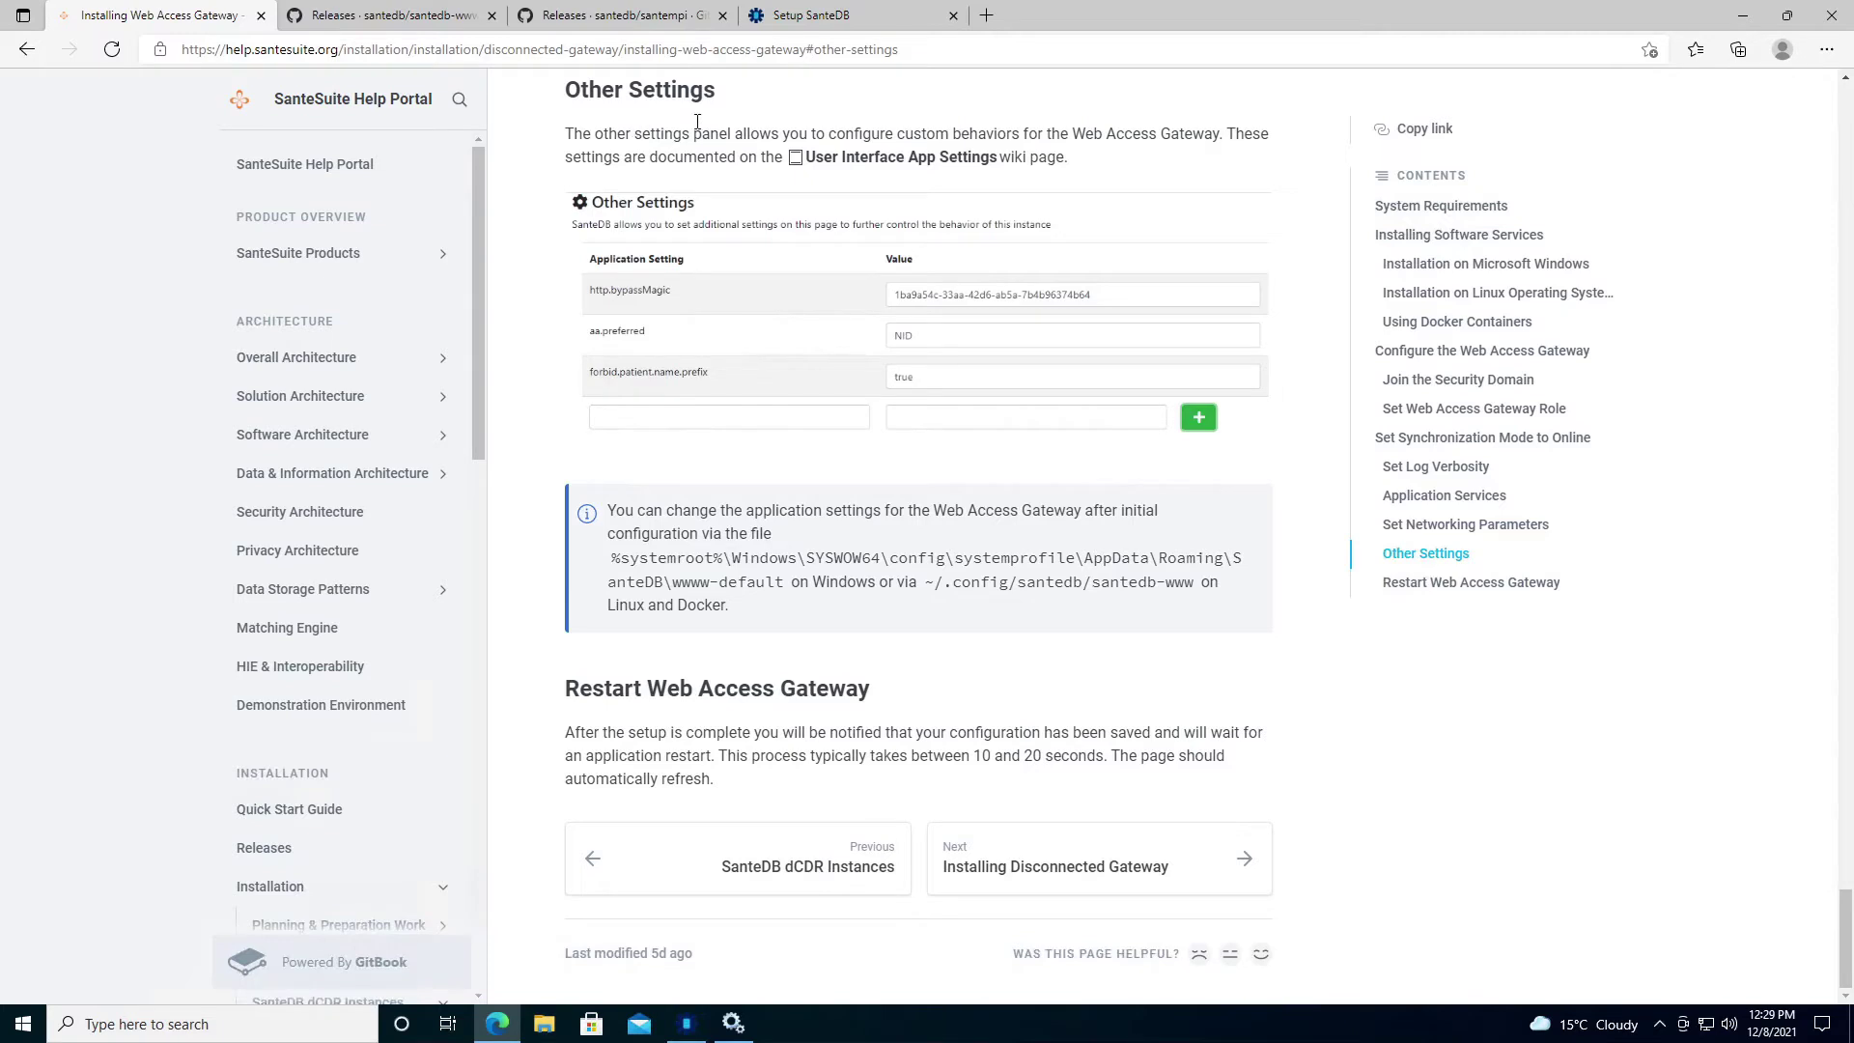
{"action": "left_click", "coordinate": [859, 159]}
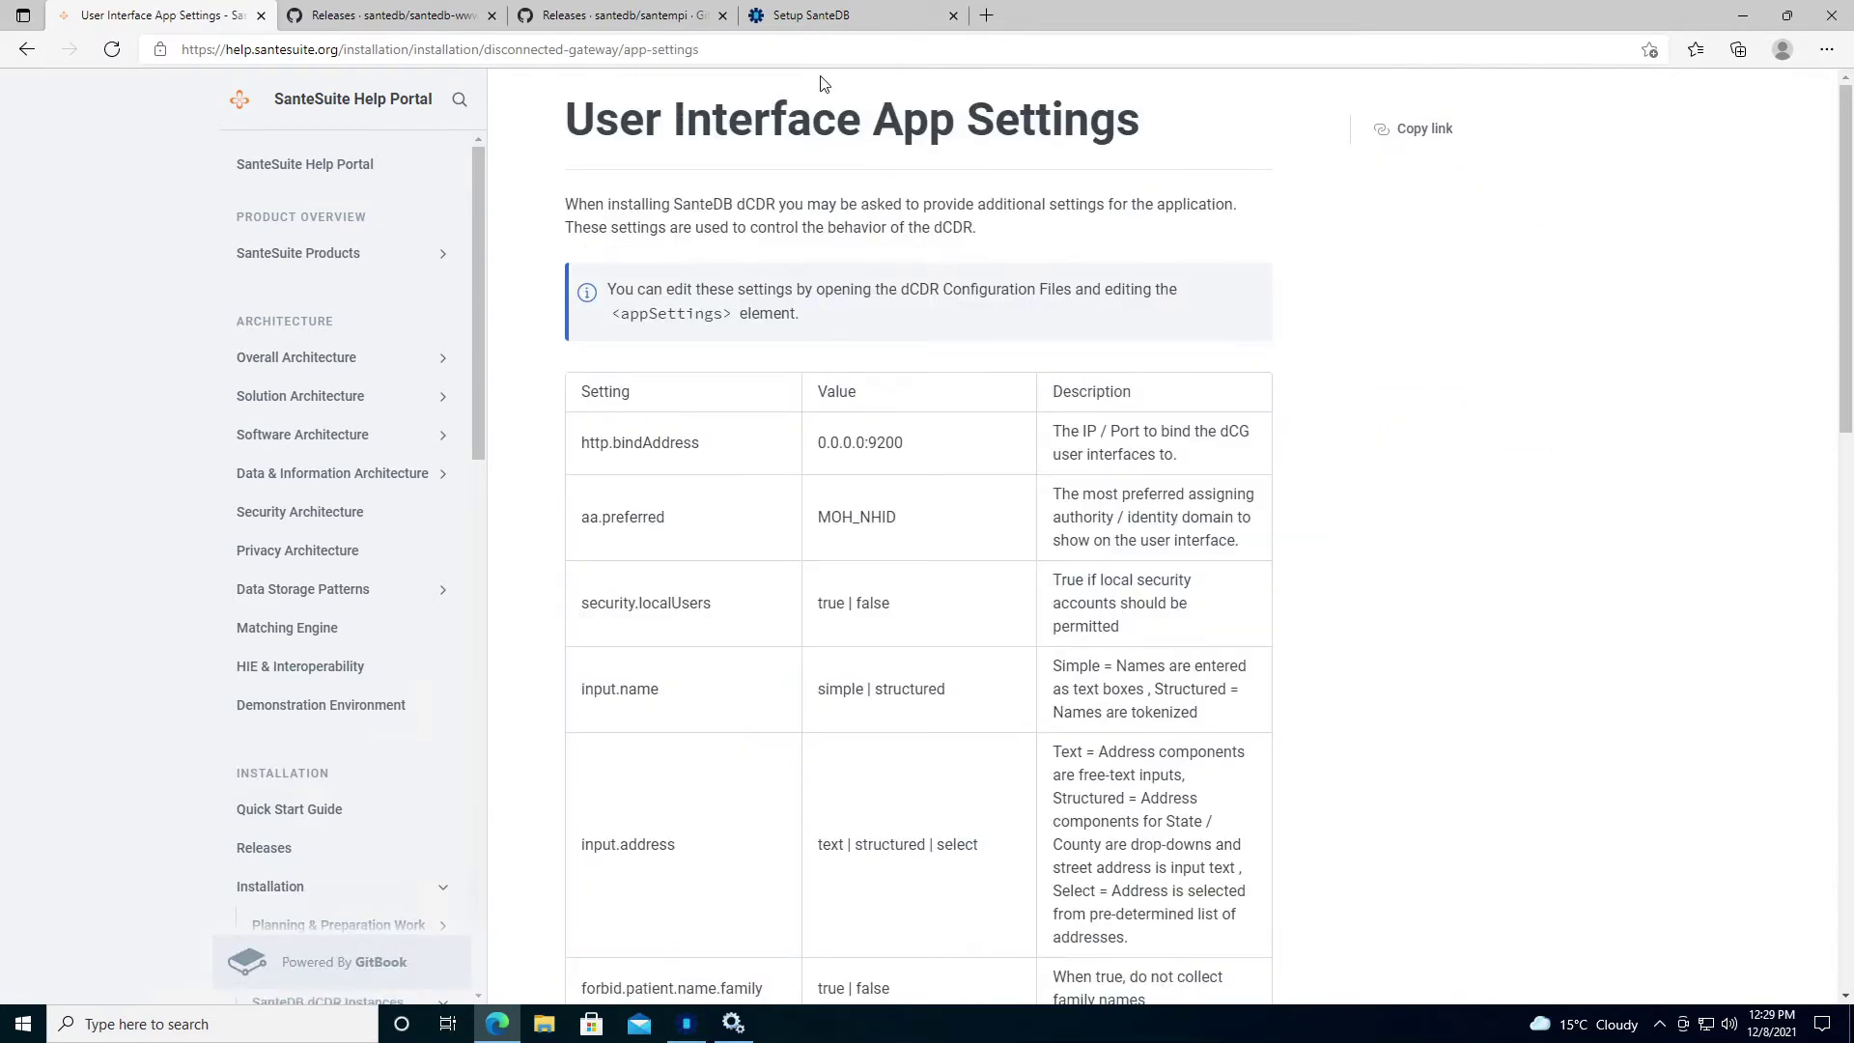
{"action": "scroll", "coordinate": [627, 513], "scroll_direction": "down", "scroll_amount": 1}
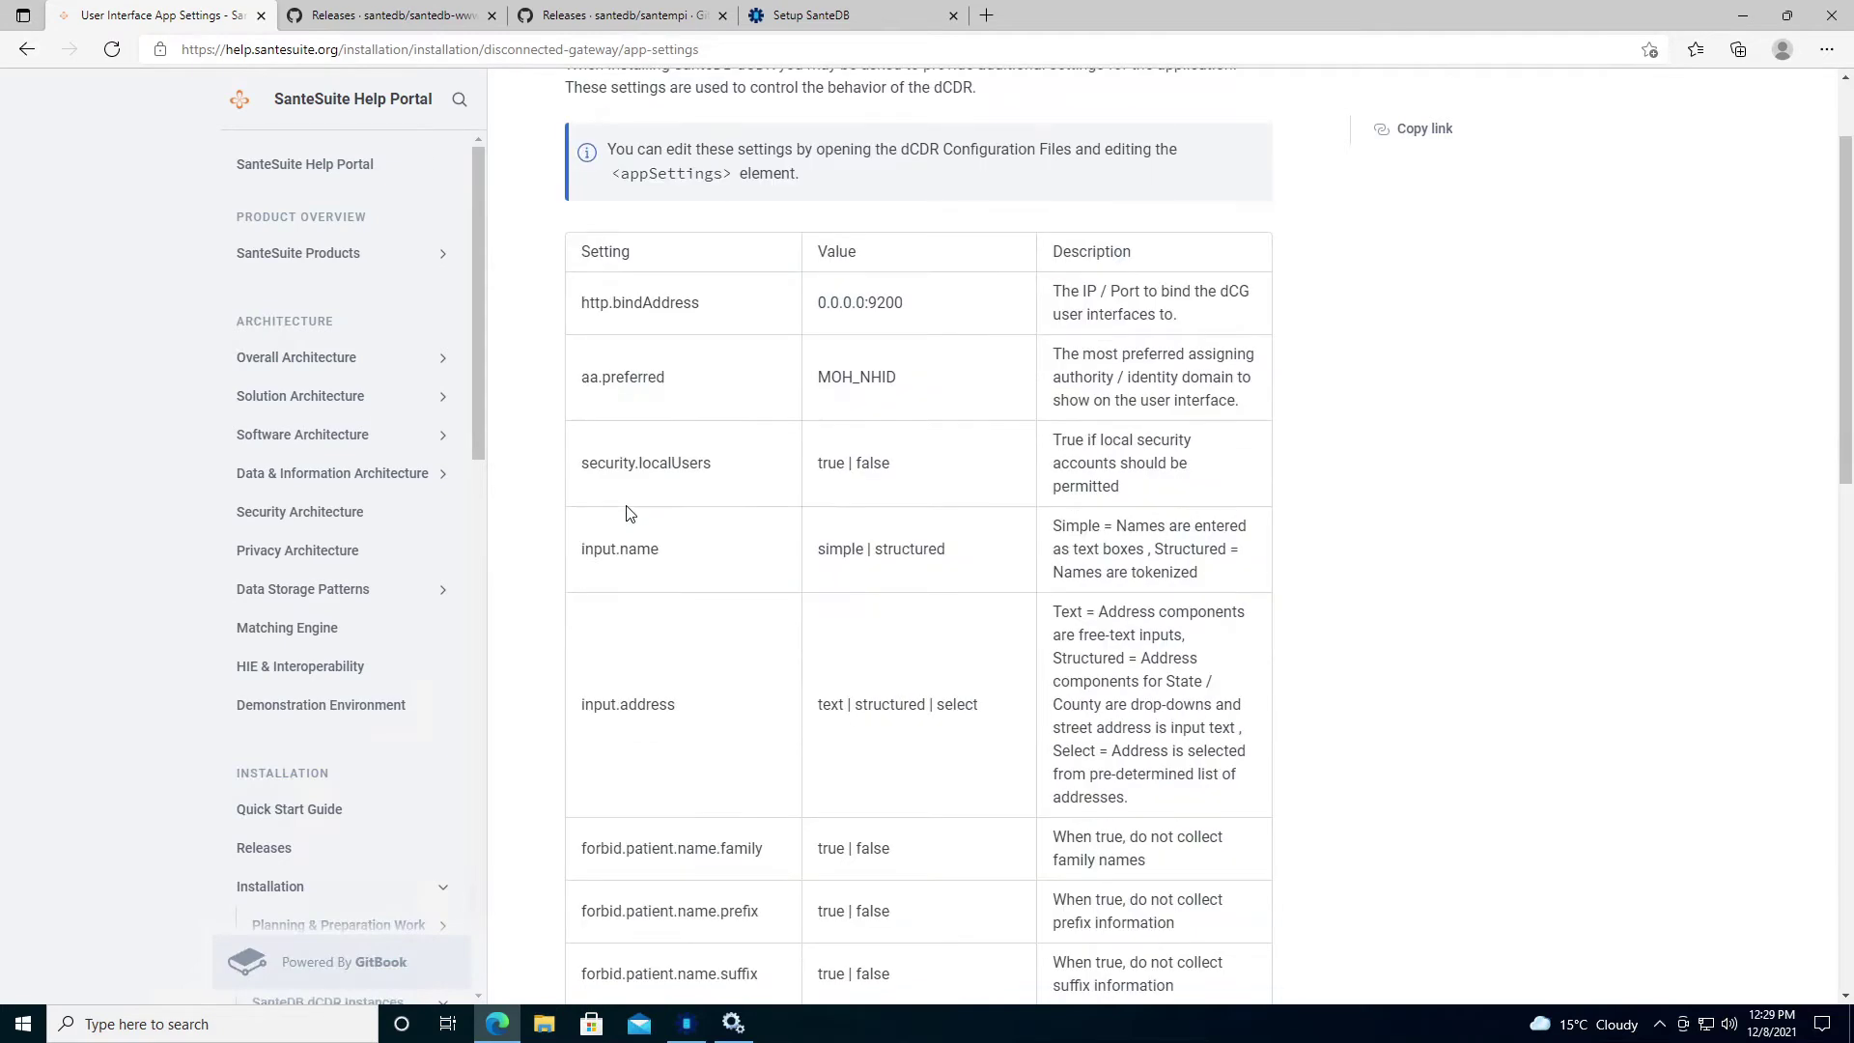
{"action": "scroll", "coordinate": [628, 512], "scroll_direction": "down", "scroll_amount": 10}
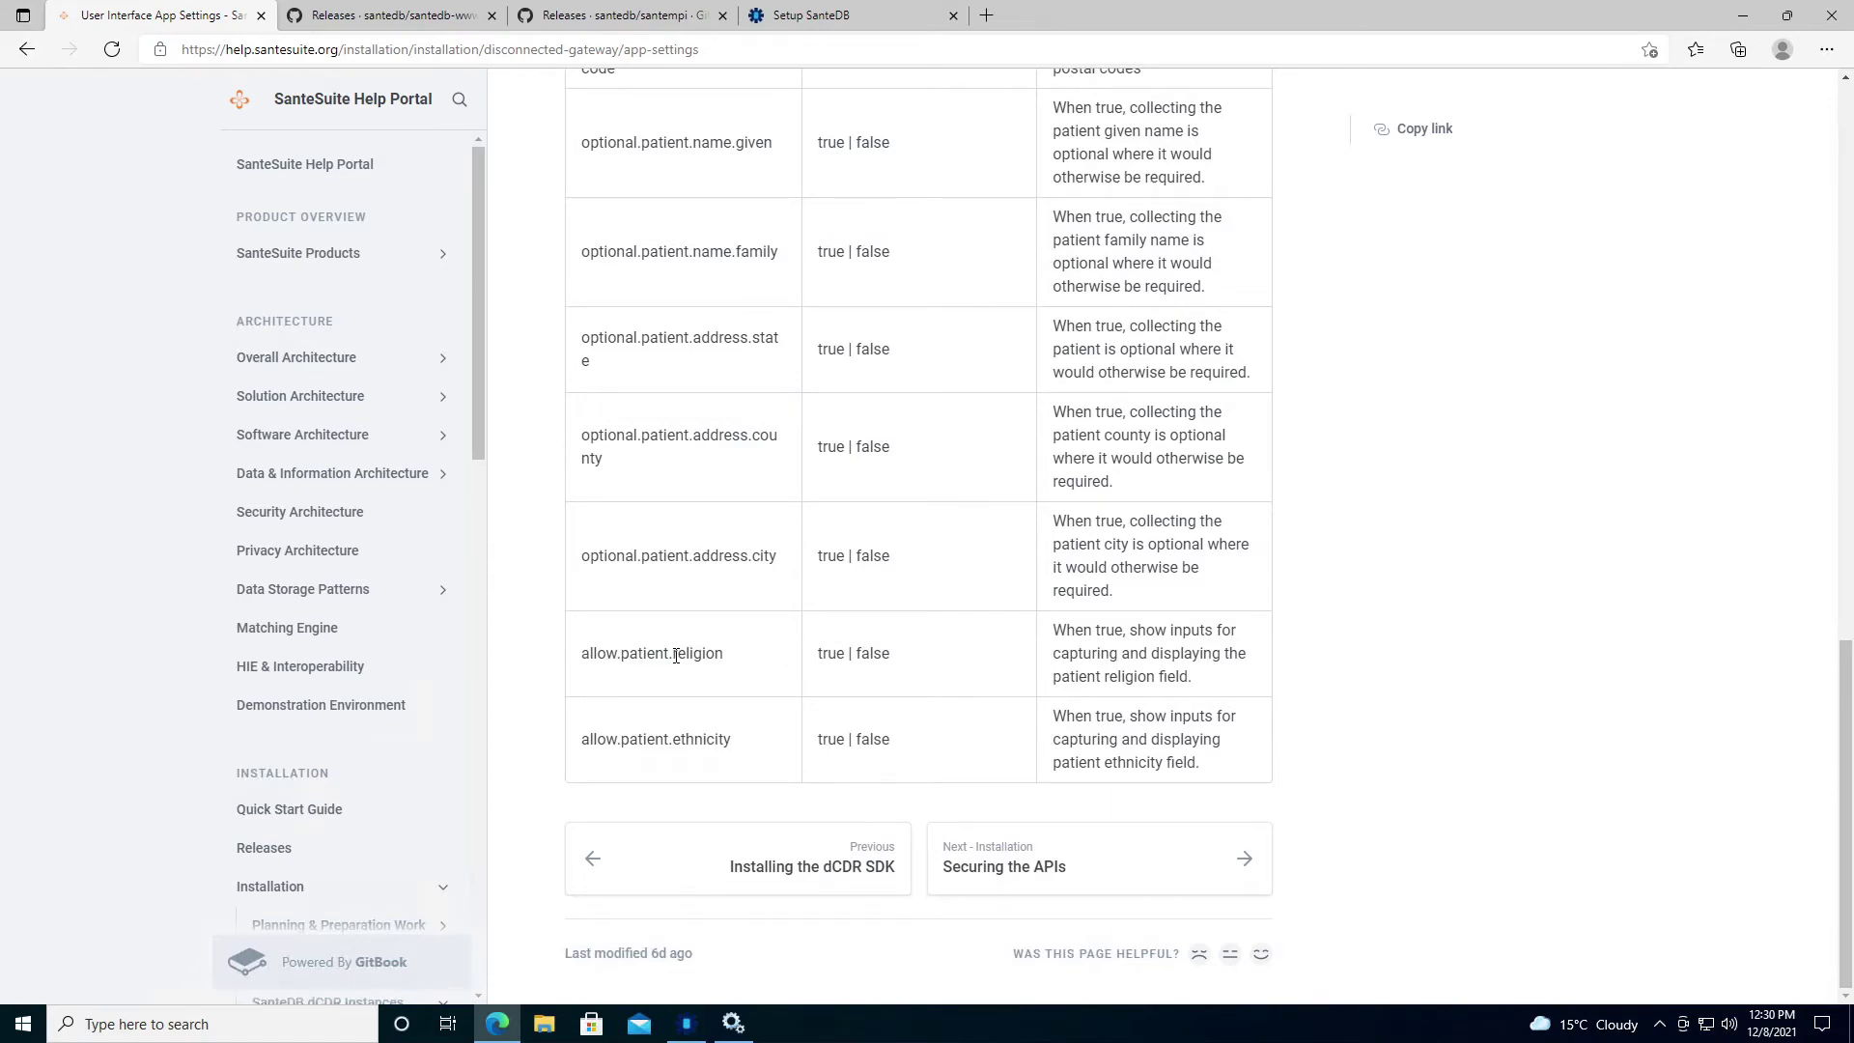
{"action": "scroll", "coordinate": [675, 656], "scroll_direction": "up", "scroll_amount": 5}
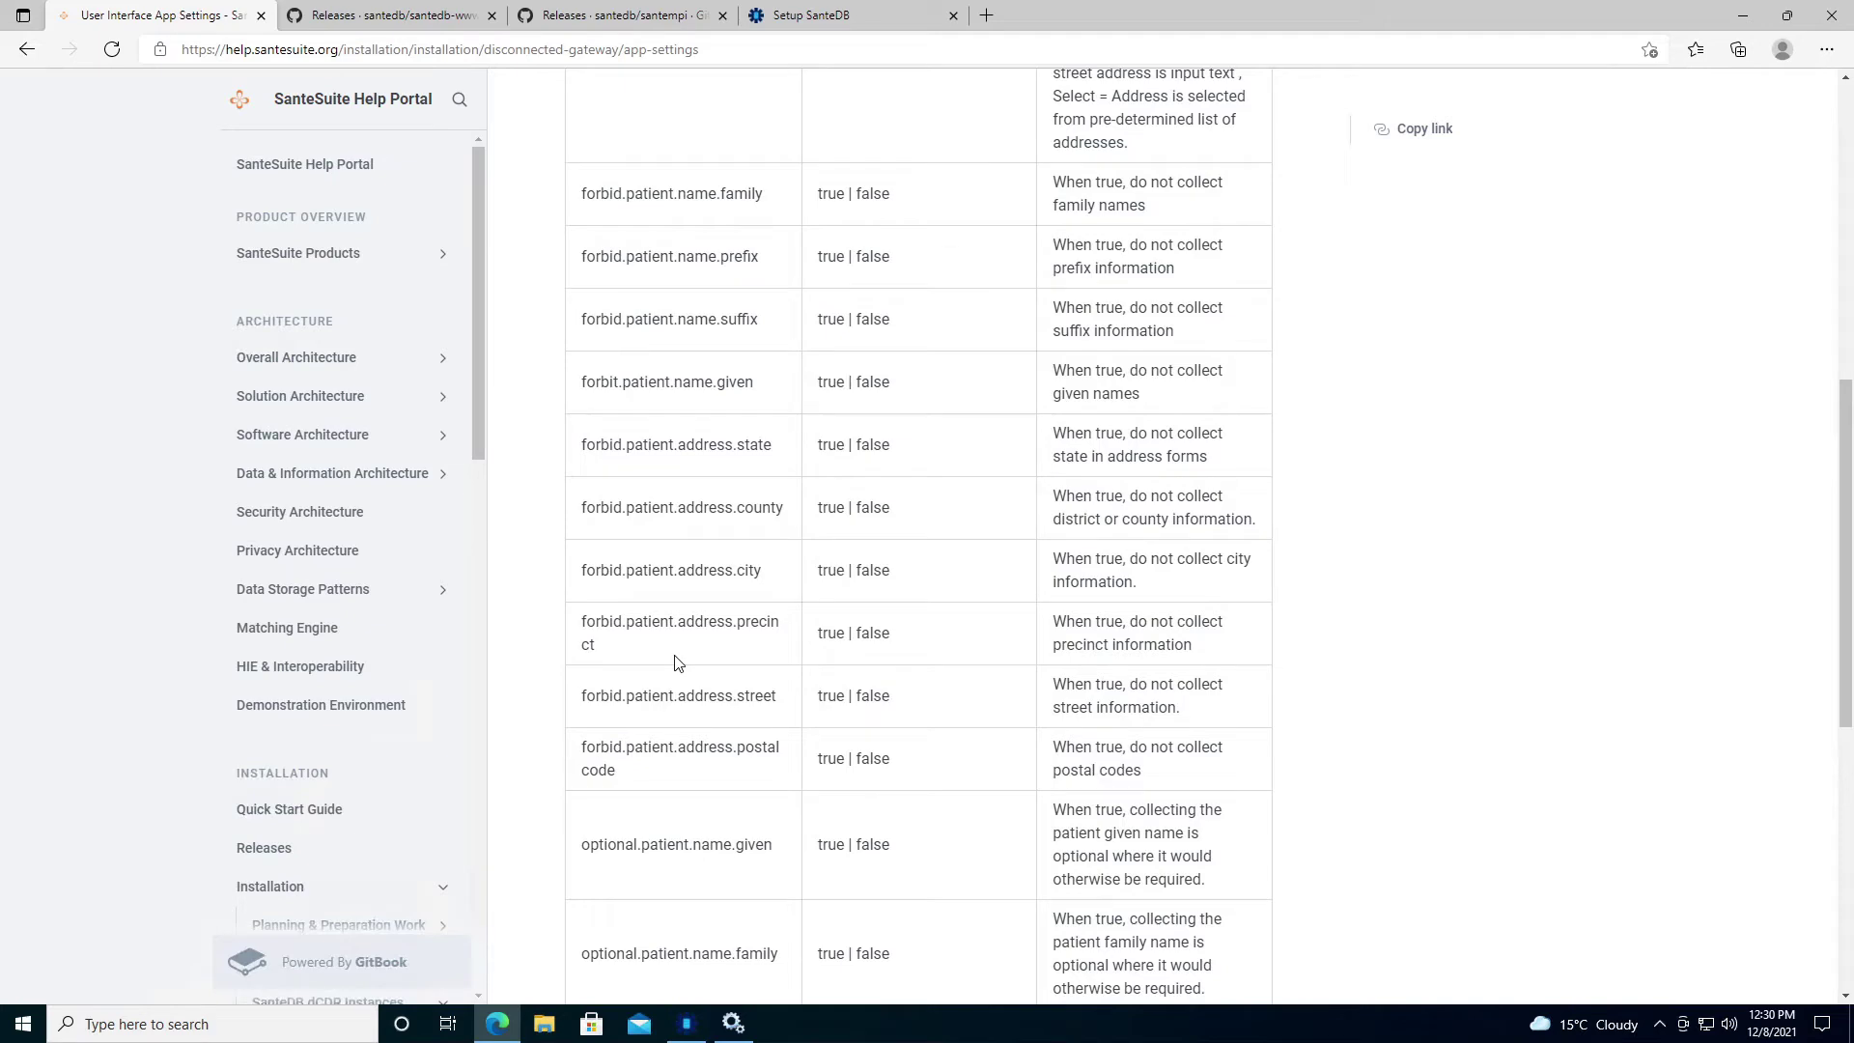
{"action": "scroll", "coordinate": [676, 662], "scroll_direction": "down", "scroll_amount": 3}
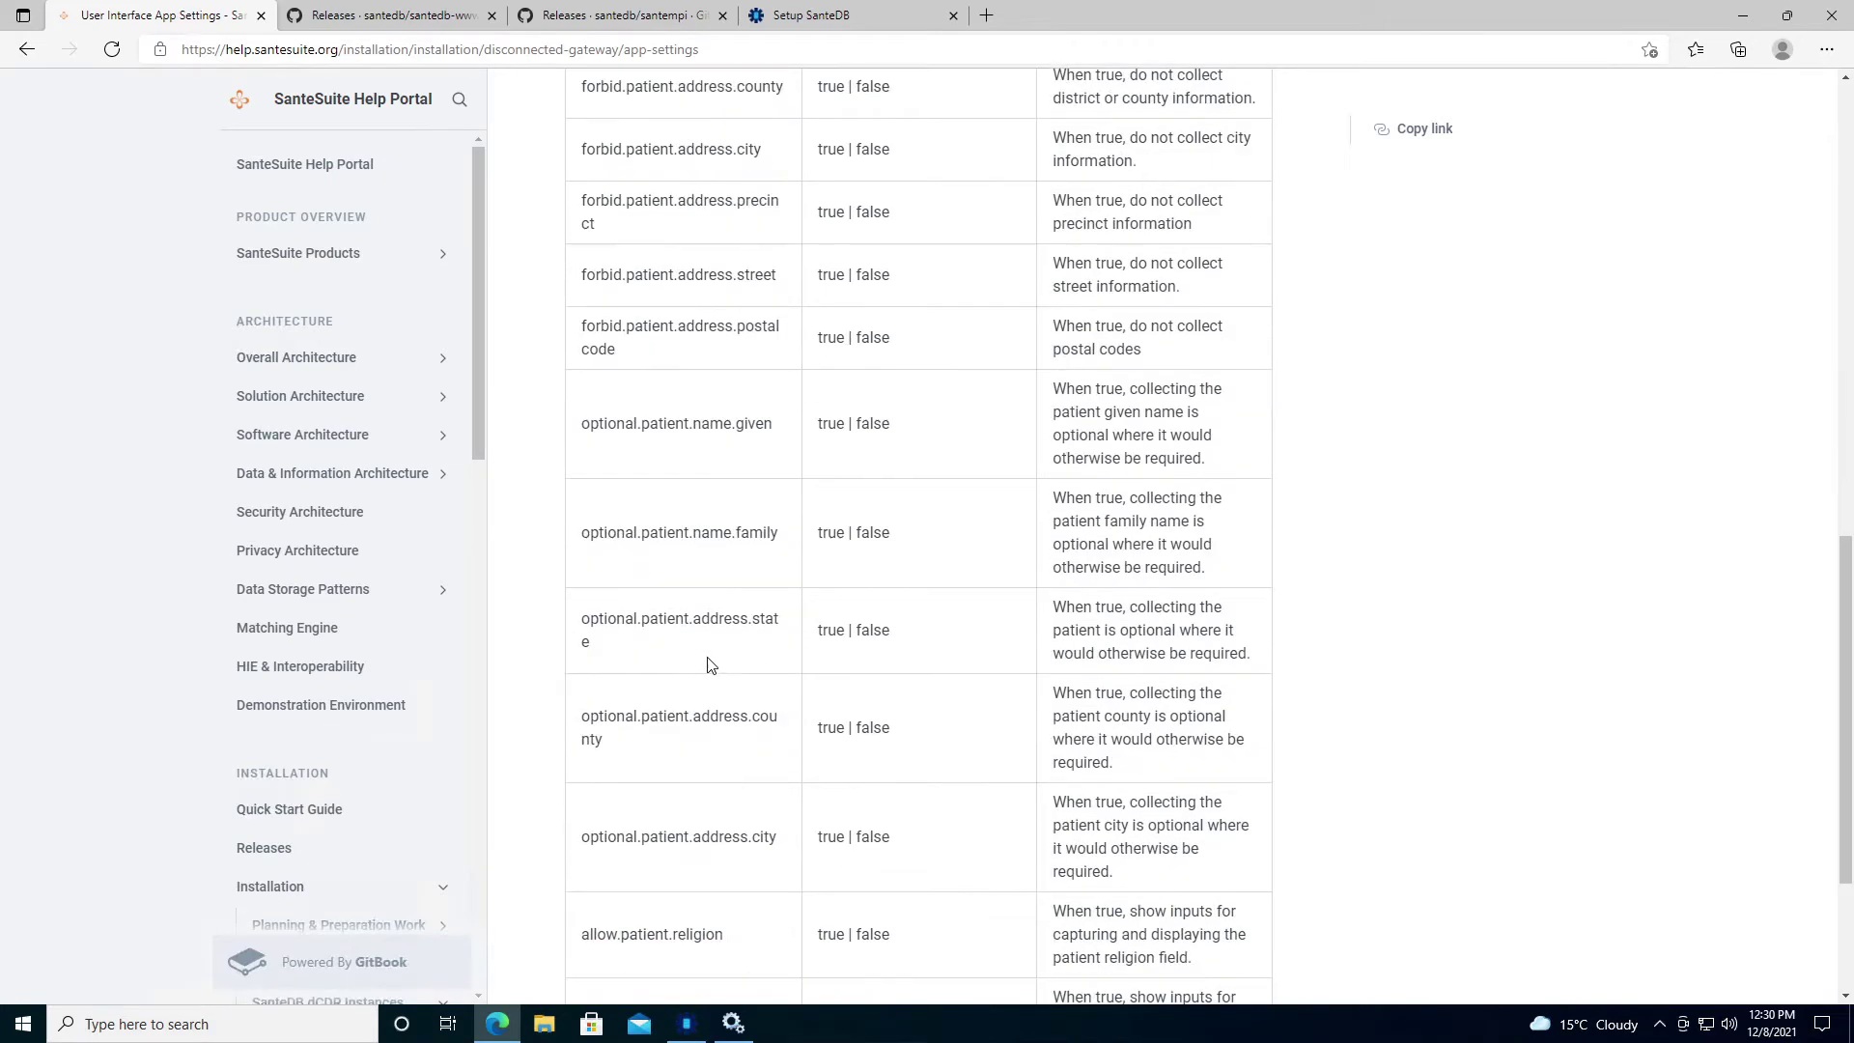
{"action": "scroll", "coordinate": [704, 662], "scroll_direction": "down", "scroll_amount": 1}
{"action": "left_click_drag", "start_coordinate": [726, 799], "coordinate": [590, 787]}
{"action": "key", "text": "ctrl+c"}
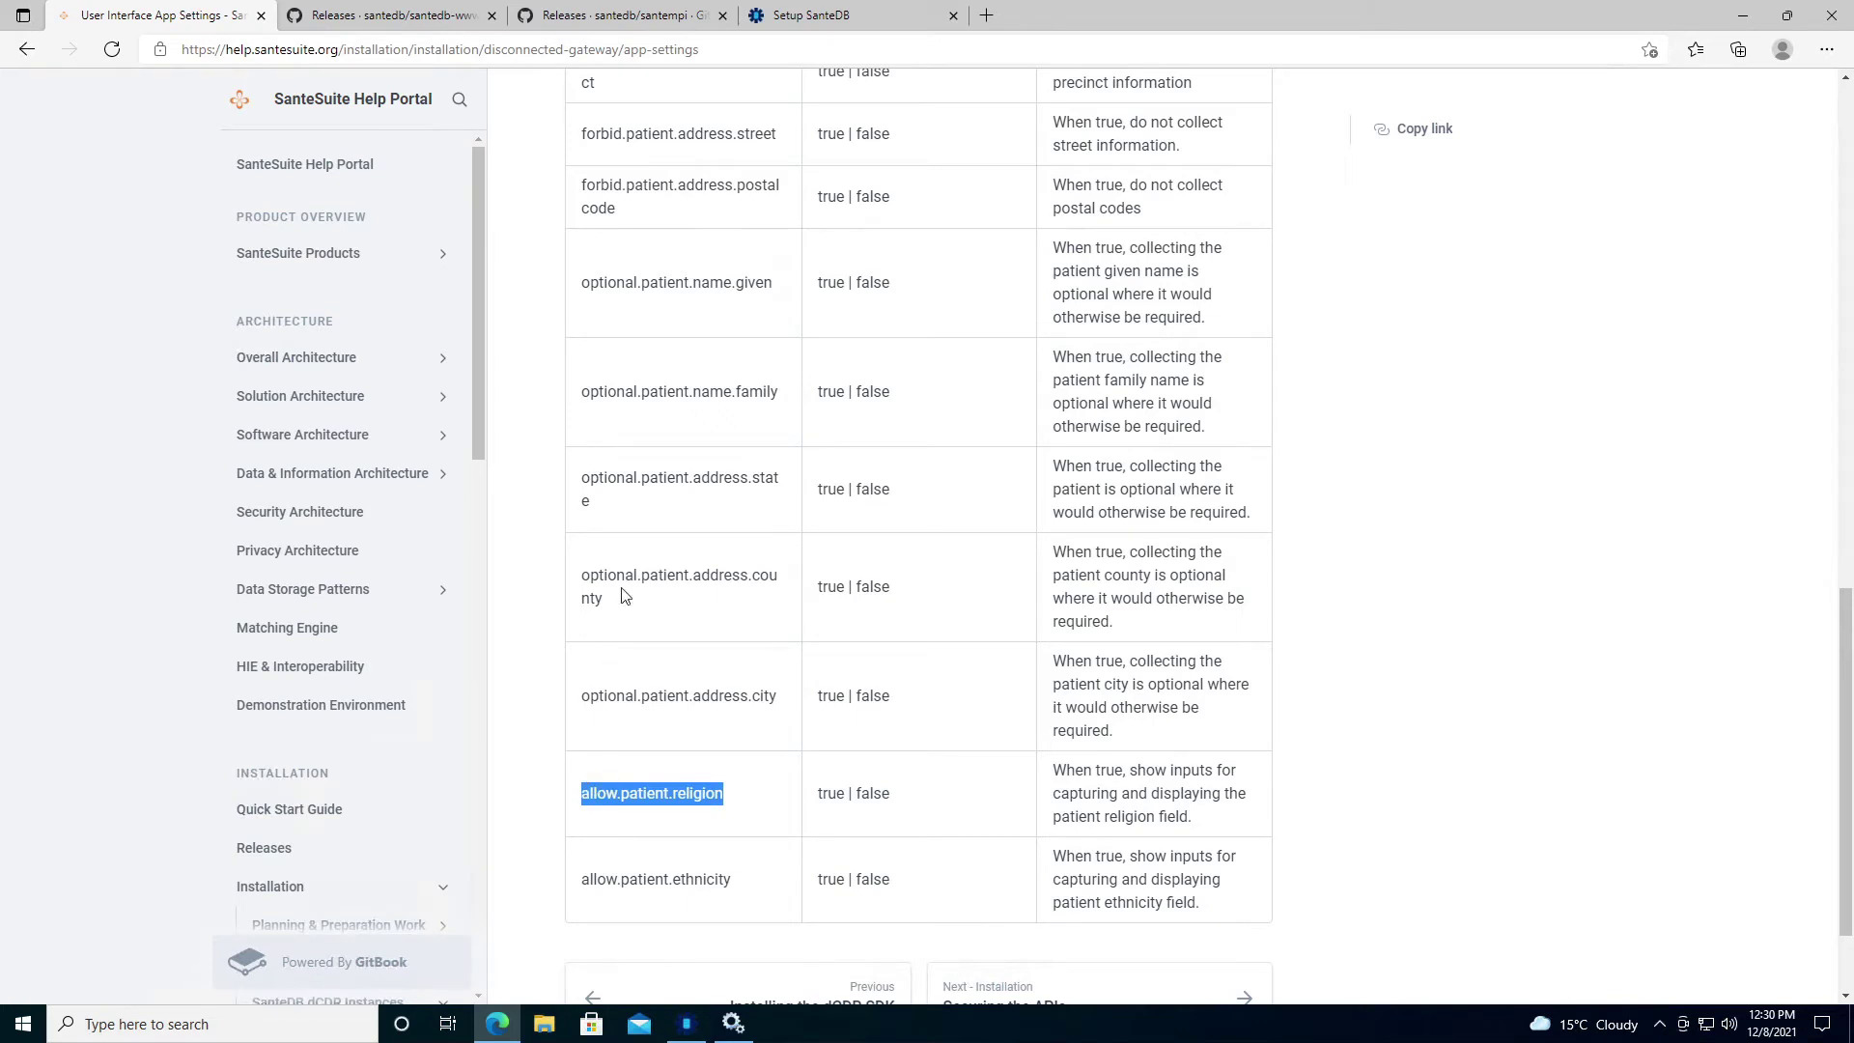
Add the application setting allow.patient.religion with value true, then finish the gateway setup.
{"action": "left_click", "coordinate": [860, 19]}
{"action": "left_click", "coordinate": [760, 272]}
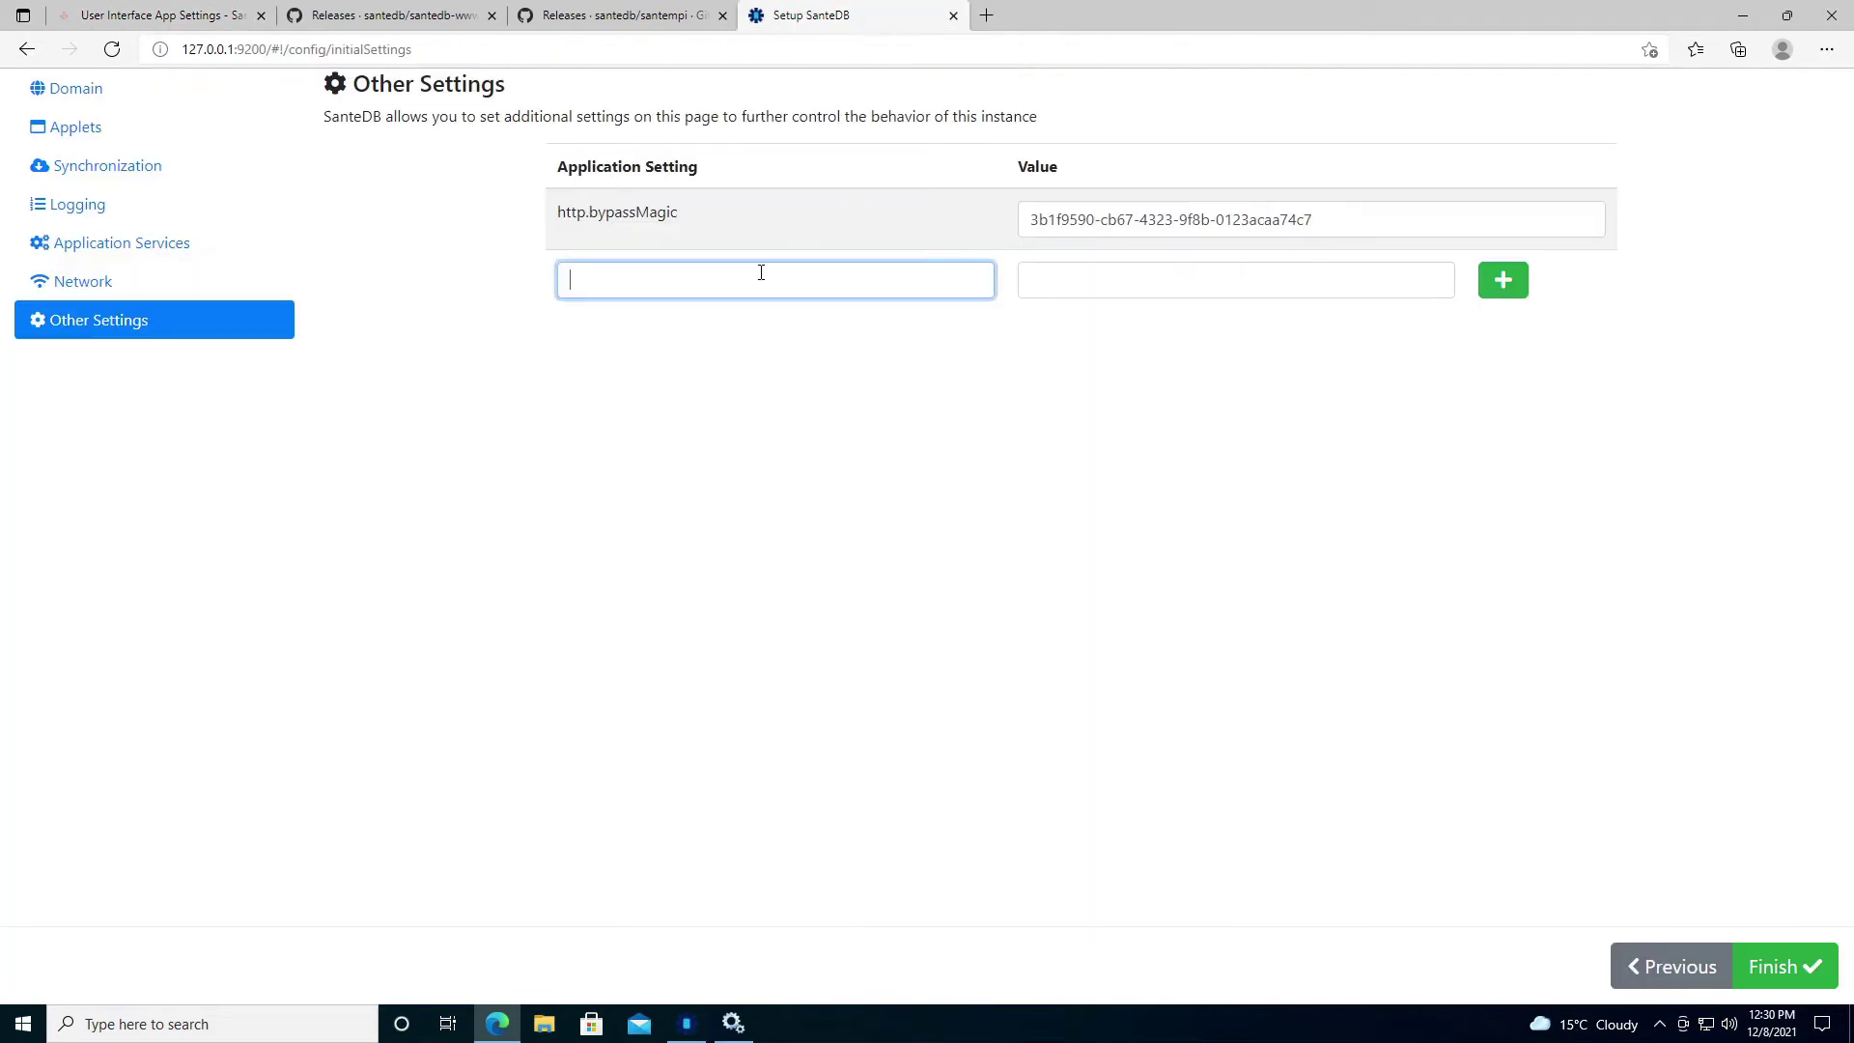
{"action": "key", "text": "ctrl+v"}
{"action": "left_click", "coordinate": [1193, 294]}
{"action": "type", "text": "true"}
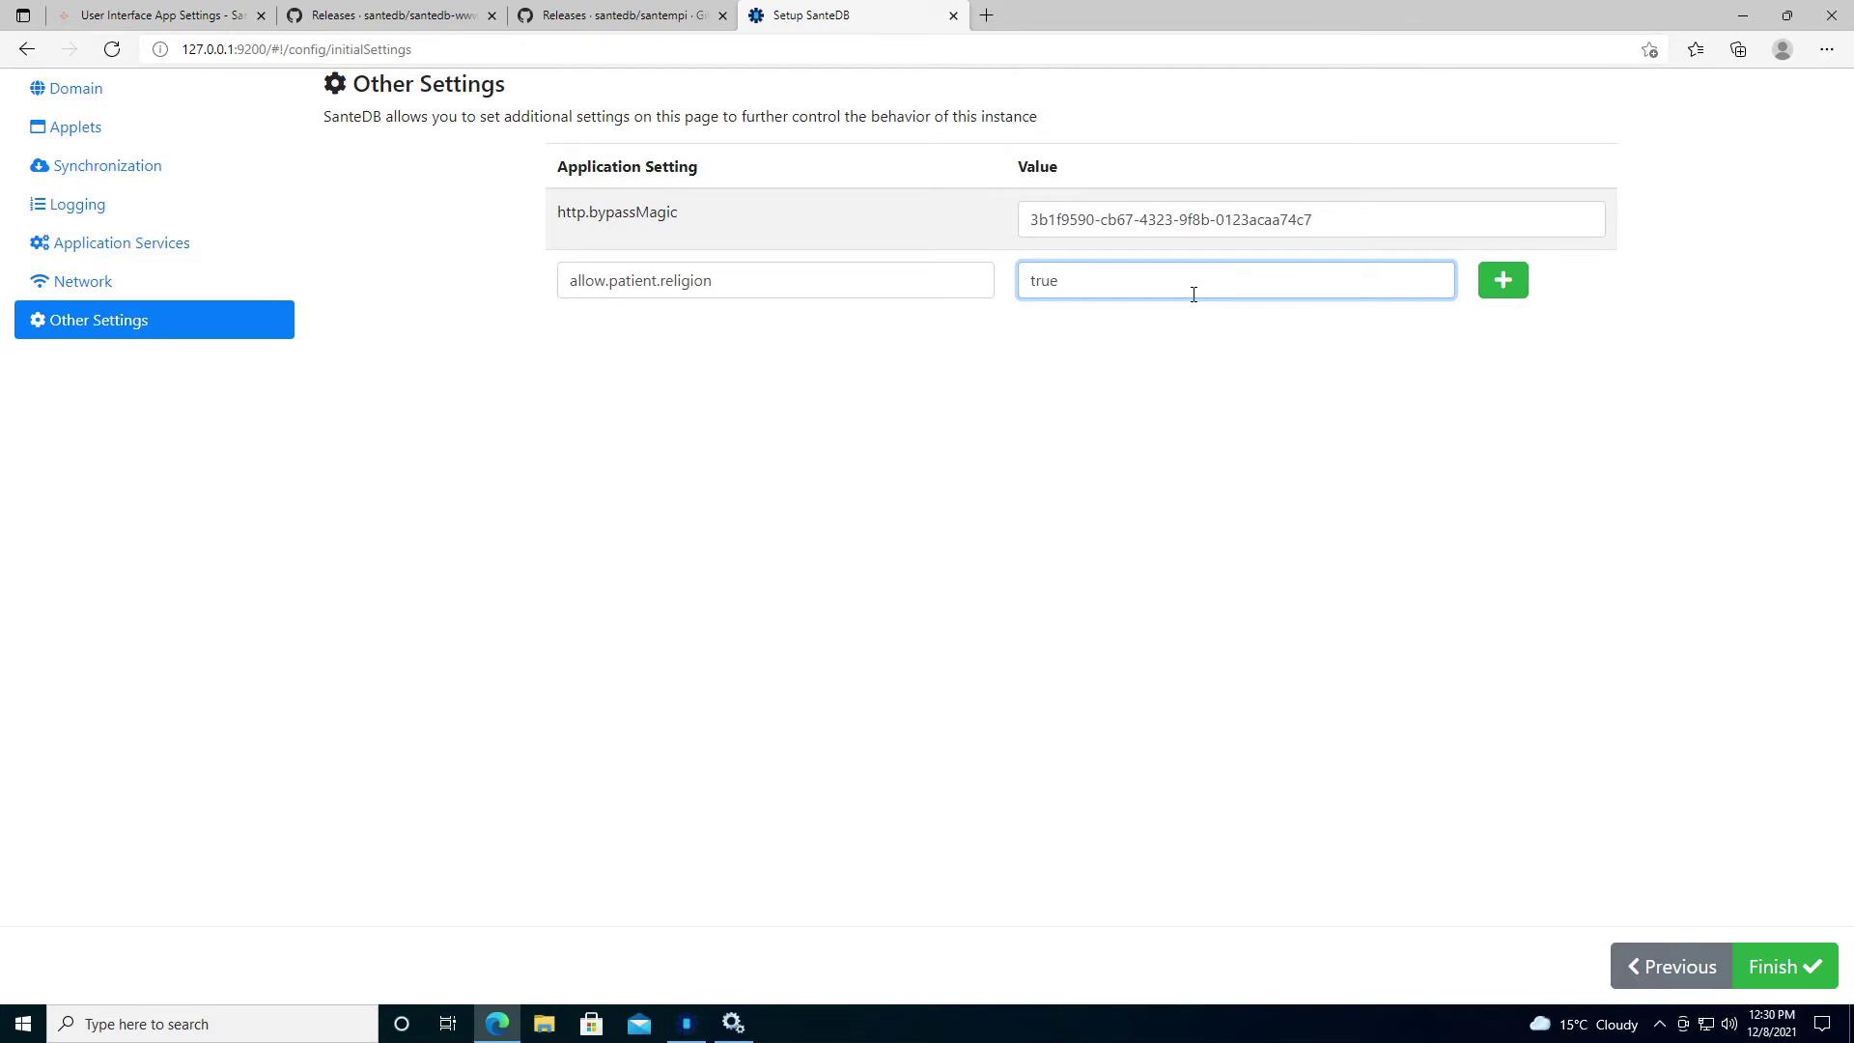
{"action": "left_click", "coordinate": [1521, 289]}
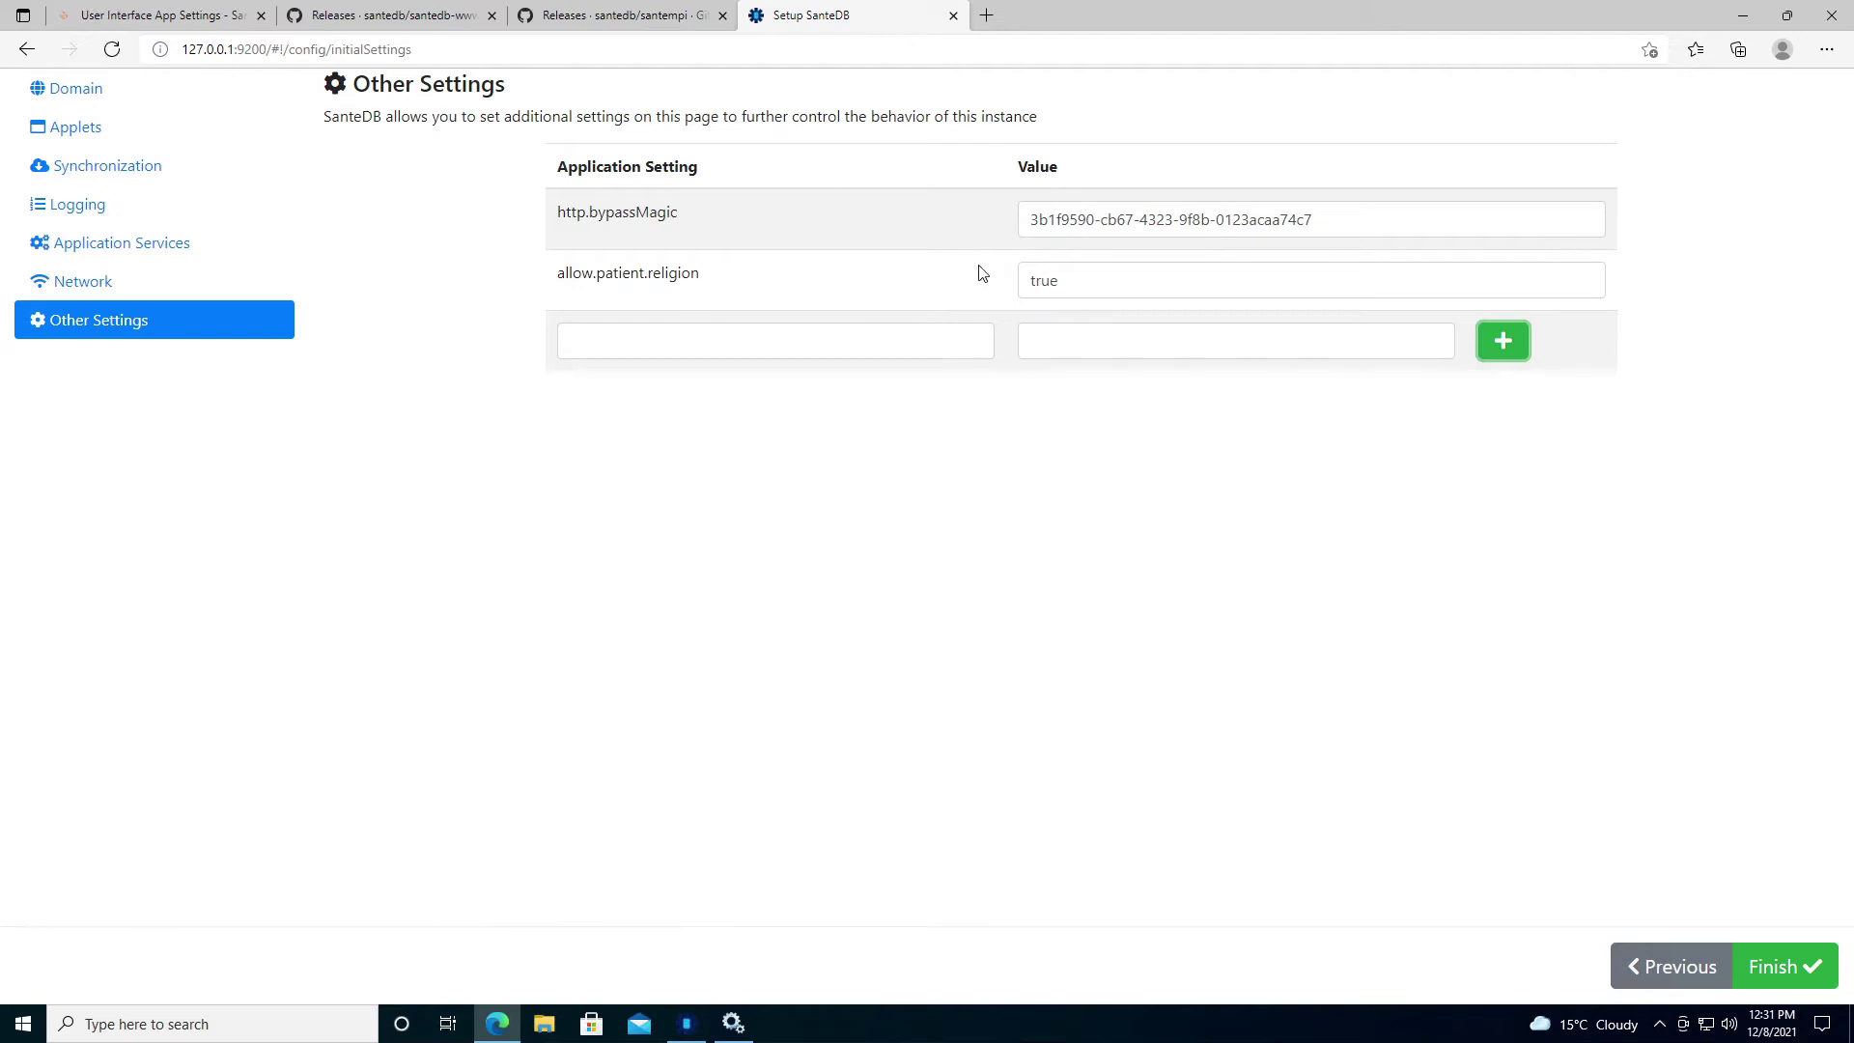
{"action": "left_click", "coordinate": [1792, 966]}
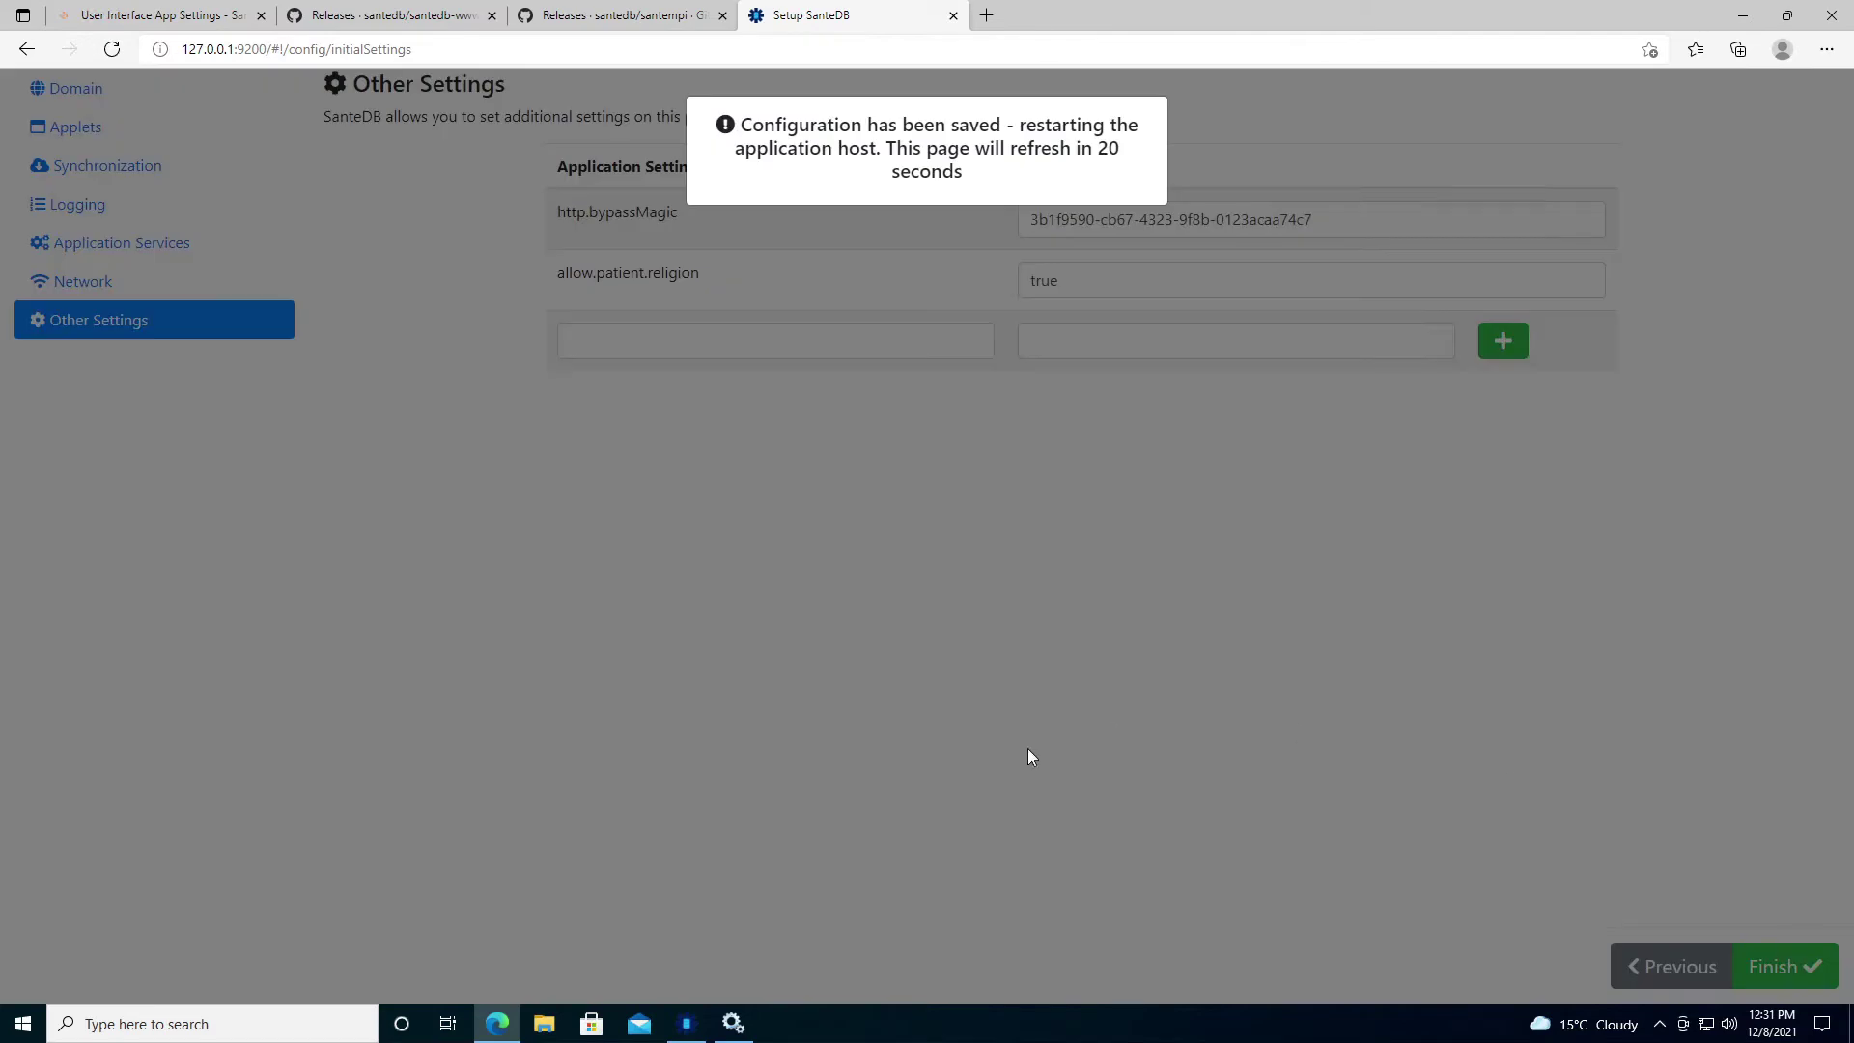
Watch SanteDB WWW (default) return to Running in Services, then go back to the browser.
{"action": "left_click", "coordinate": [734, 1022]}
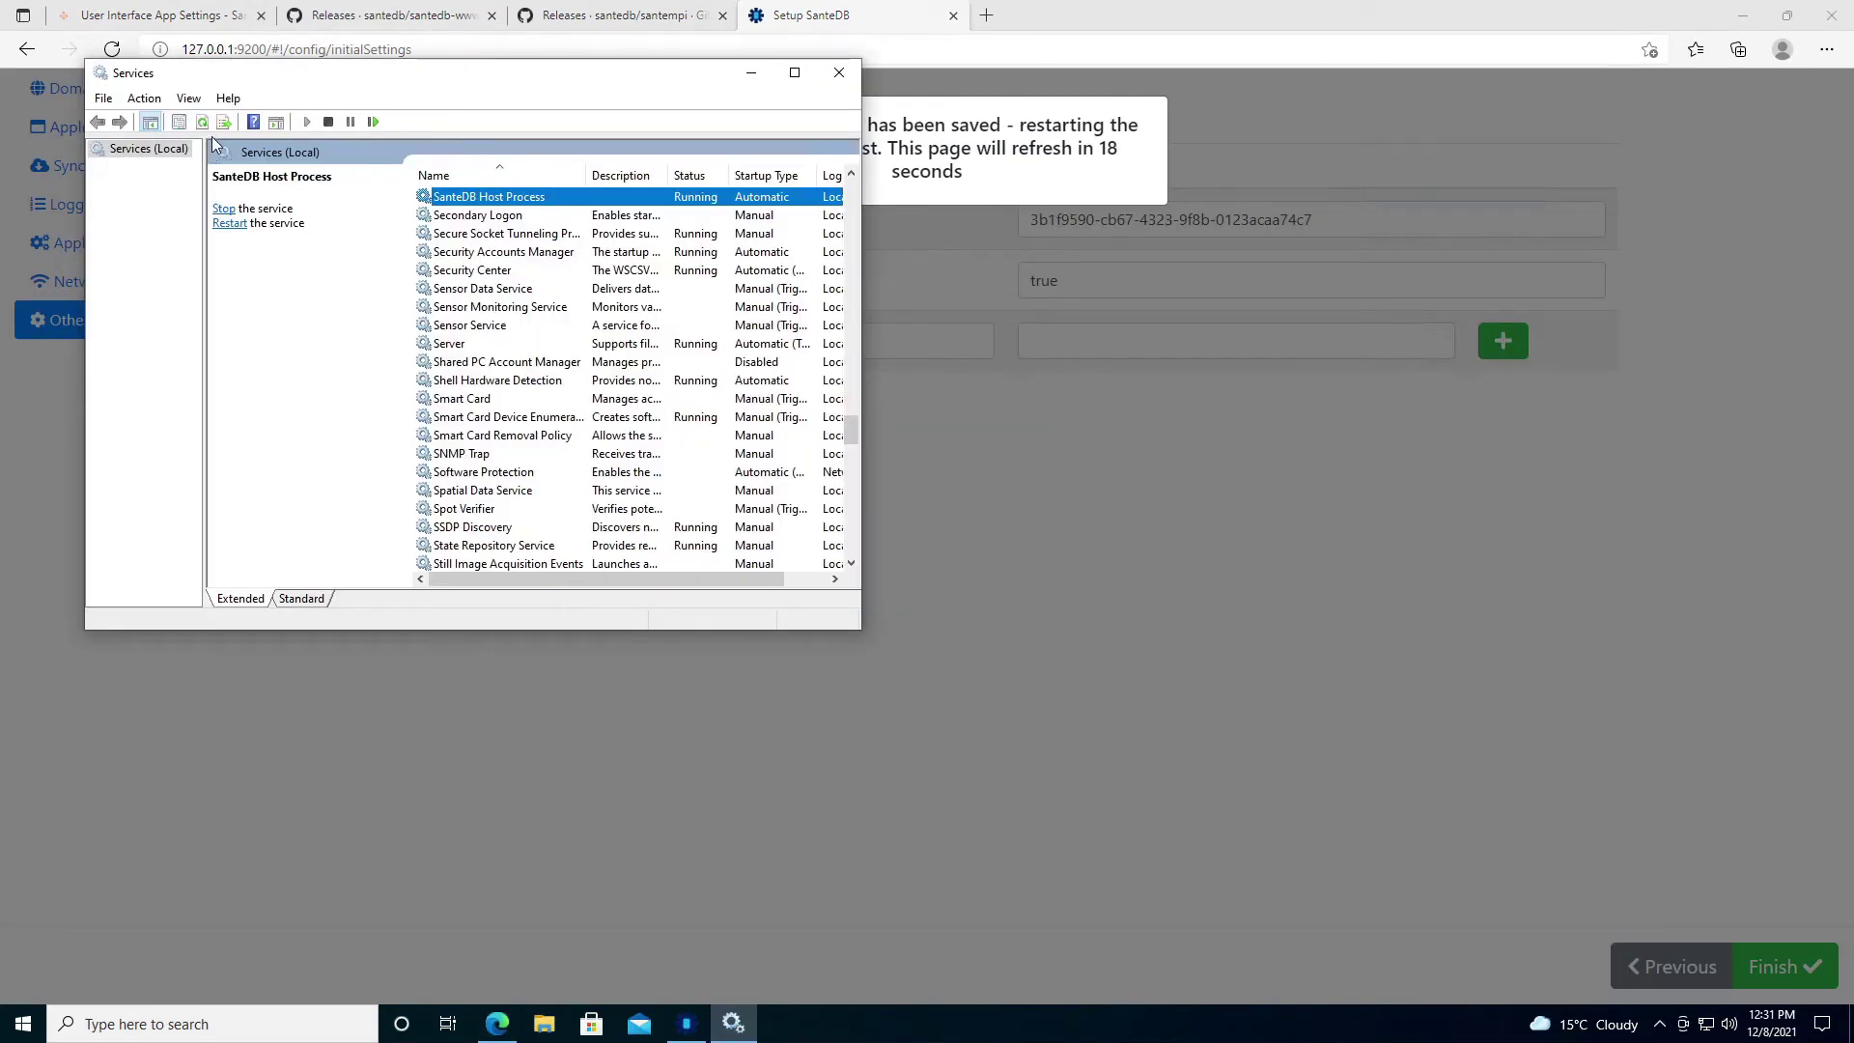
{"action": "left_click", "coordinate": [484, 213]}
{"action": "left_click", "coordinate": [484, 201]}
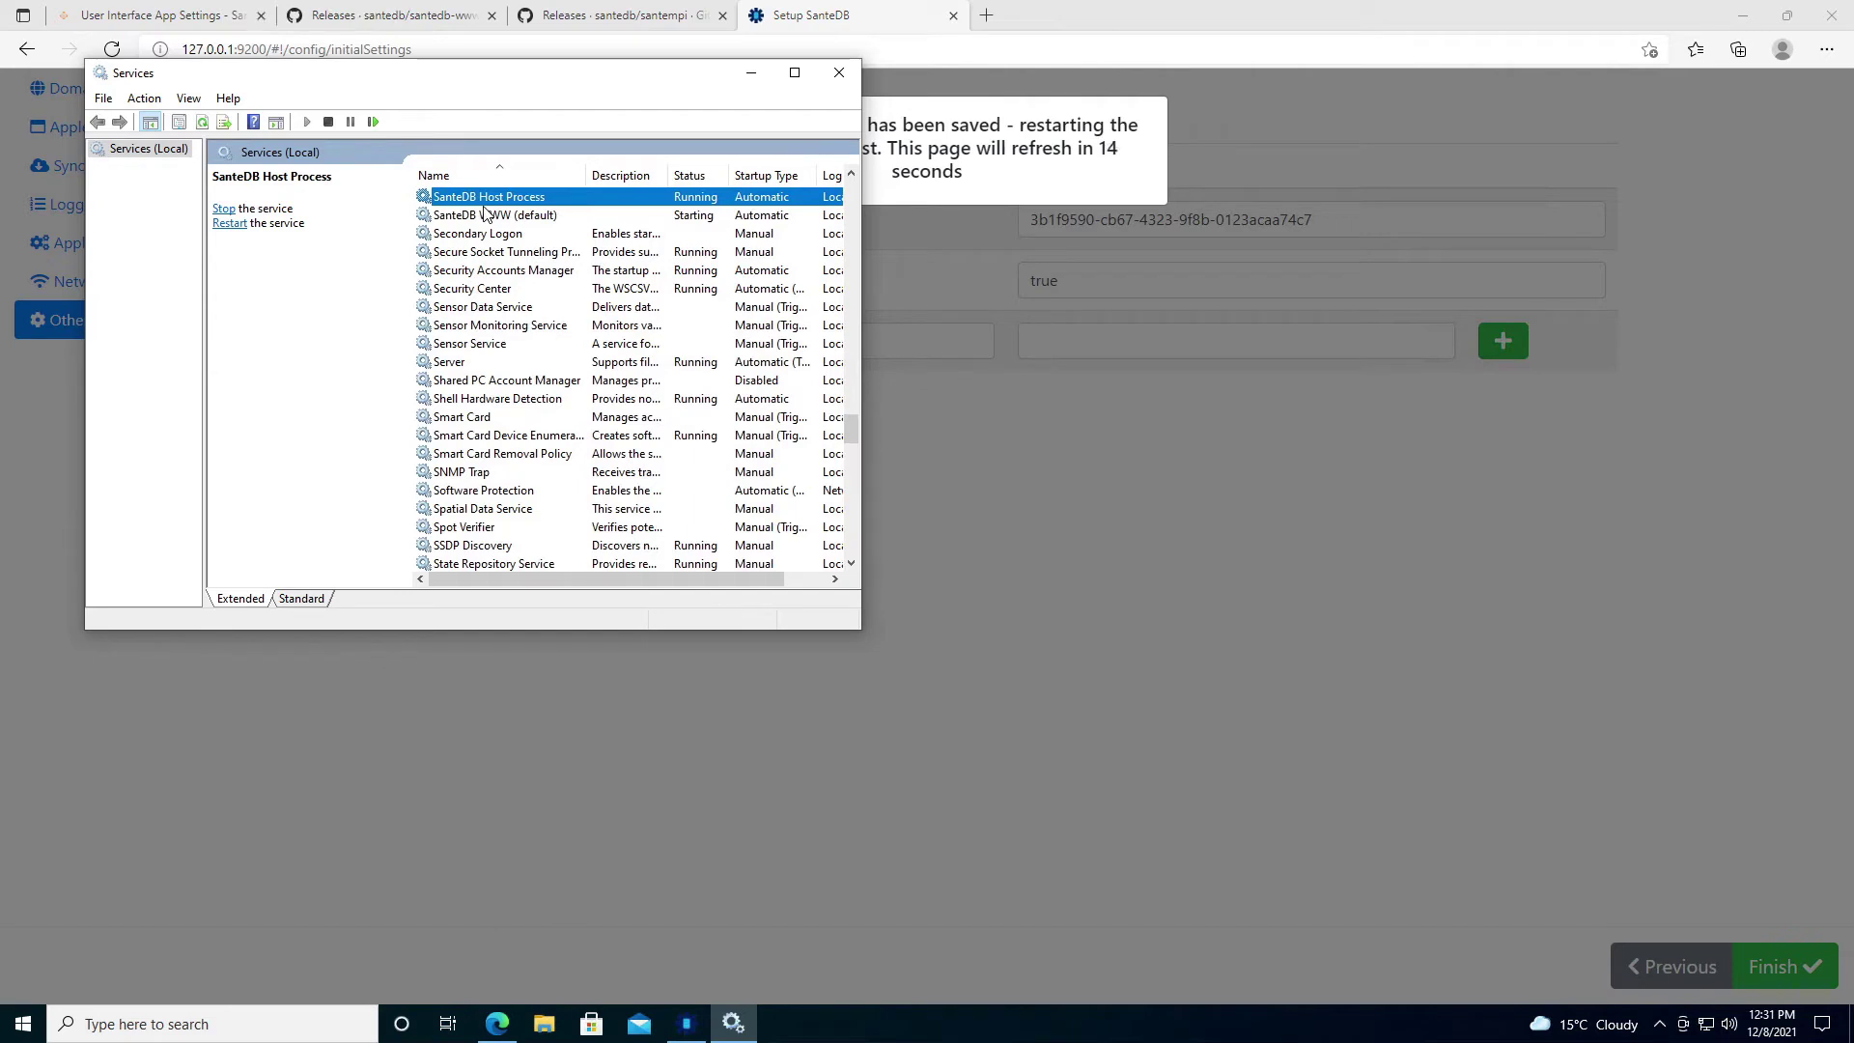
{"action": "left_click", "coordinate": [486, 218]}
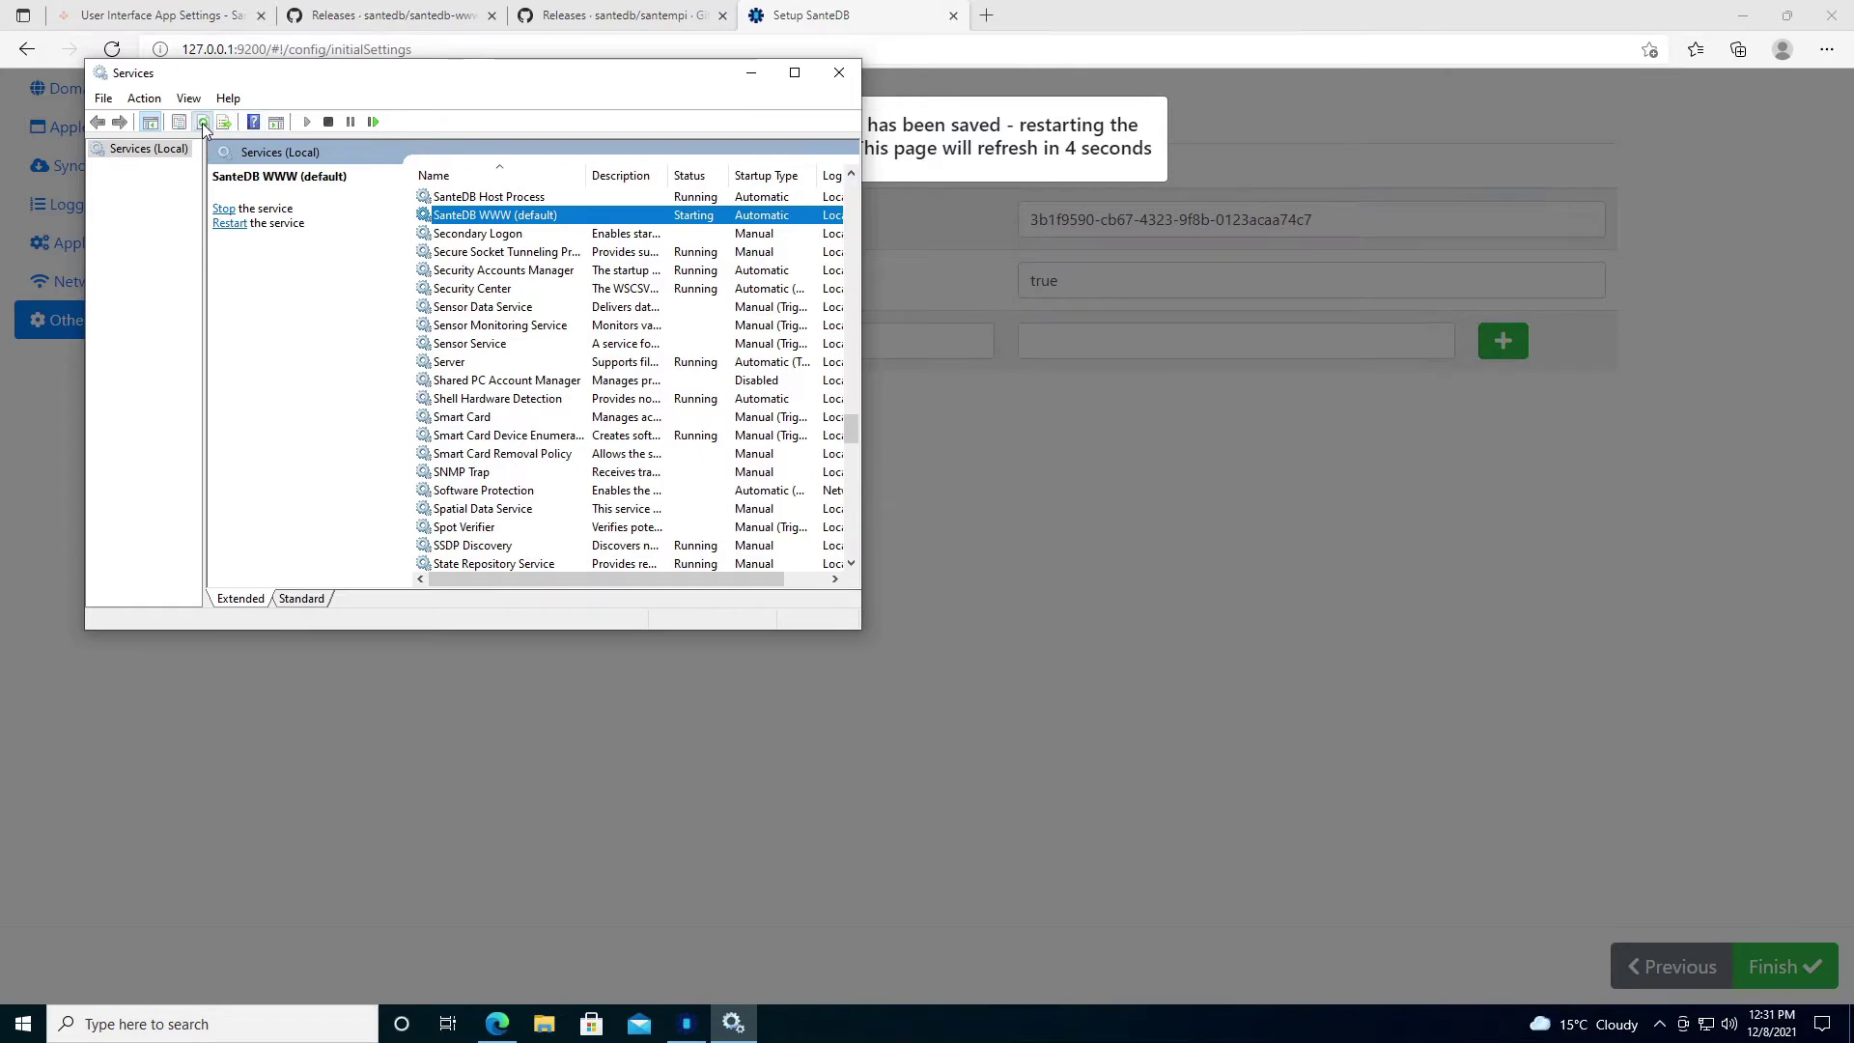
{"action": "left_click_drag", "start_coordinate": [612, 83], "coordinate": [987, 69]}
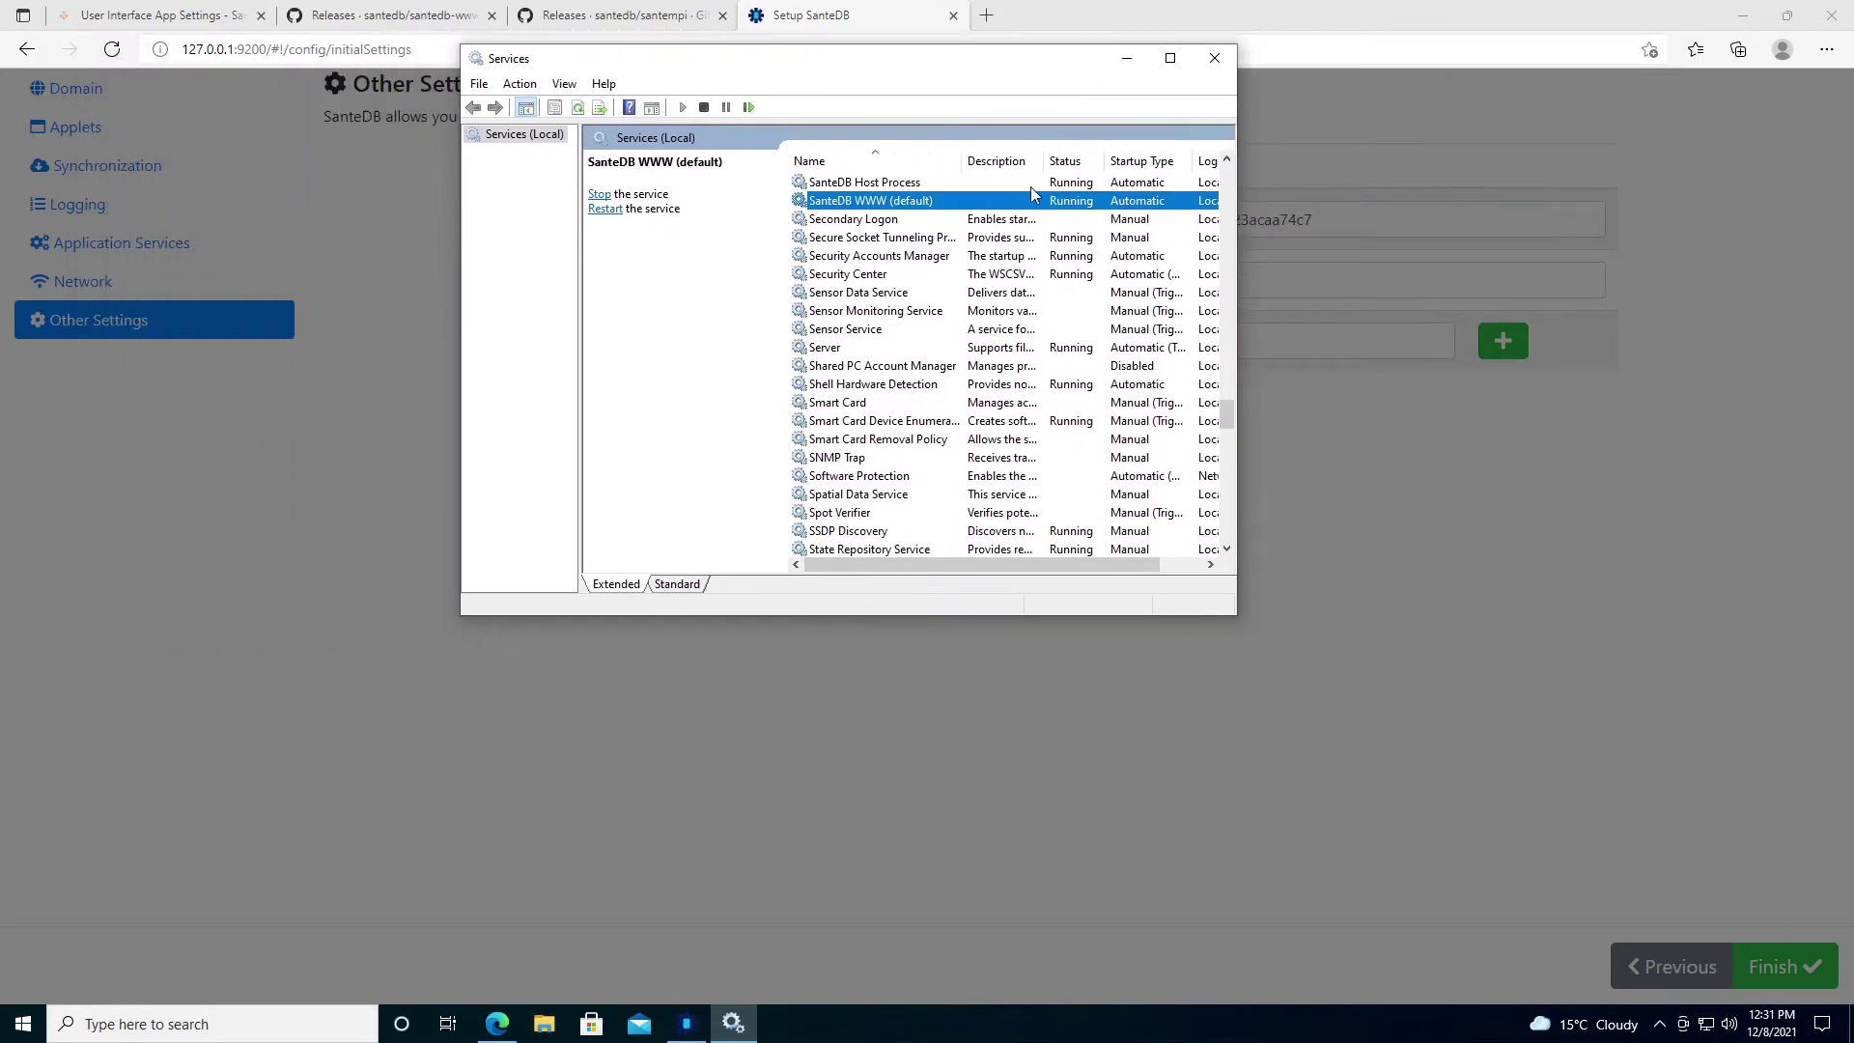
{"action": "left_click", "coordinate": [890, 20]}
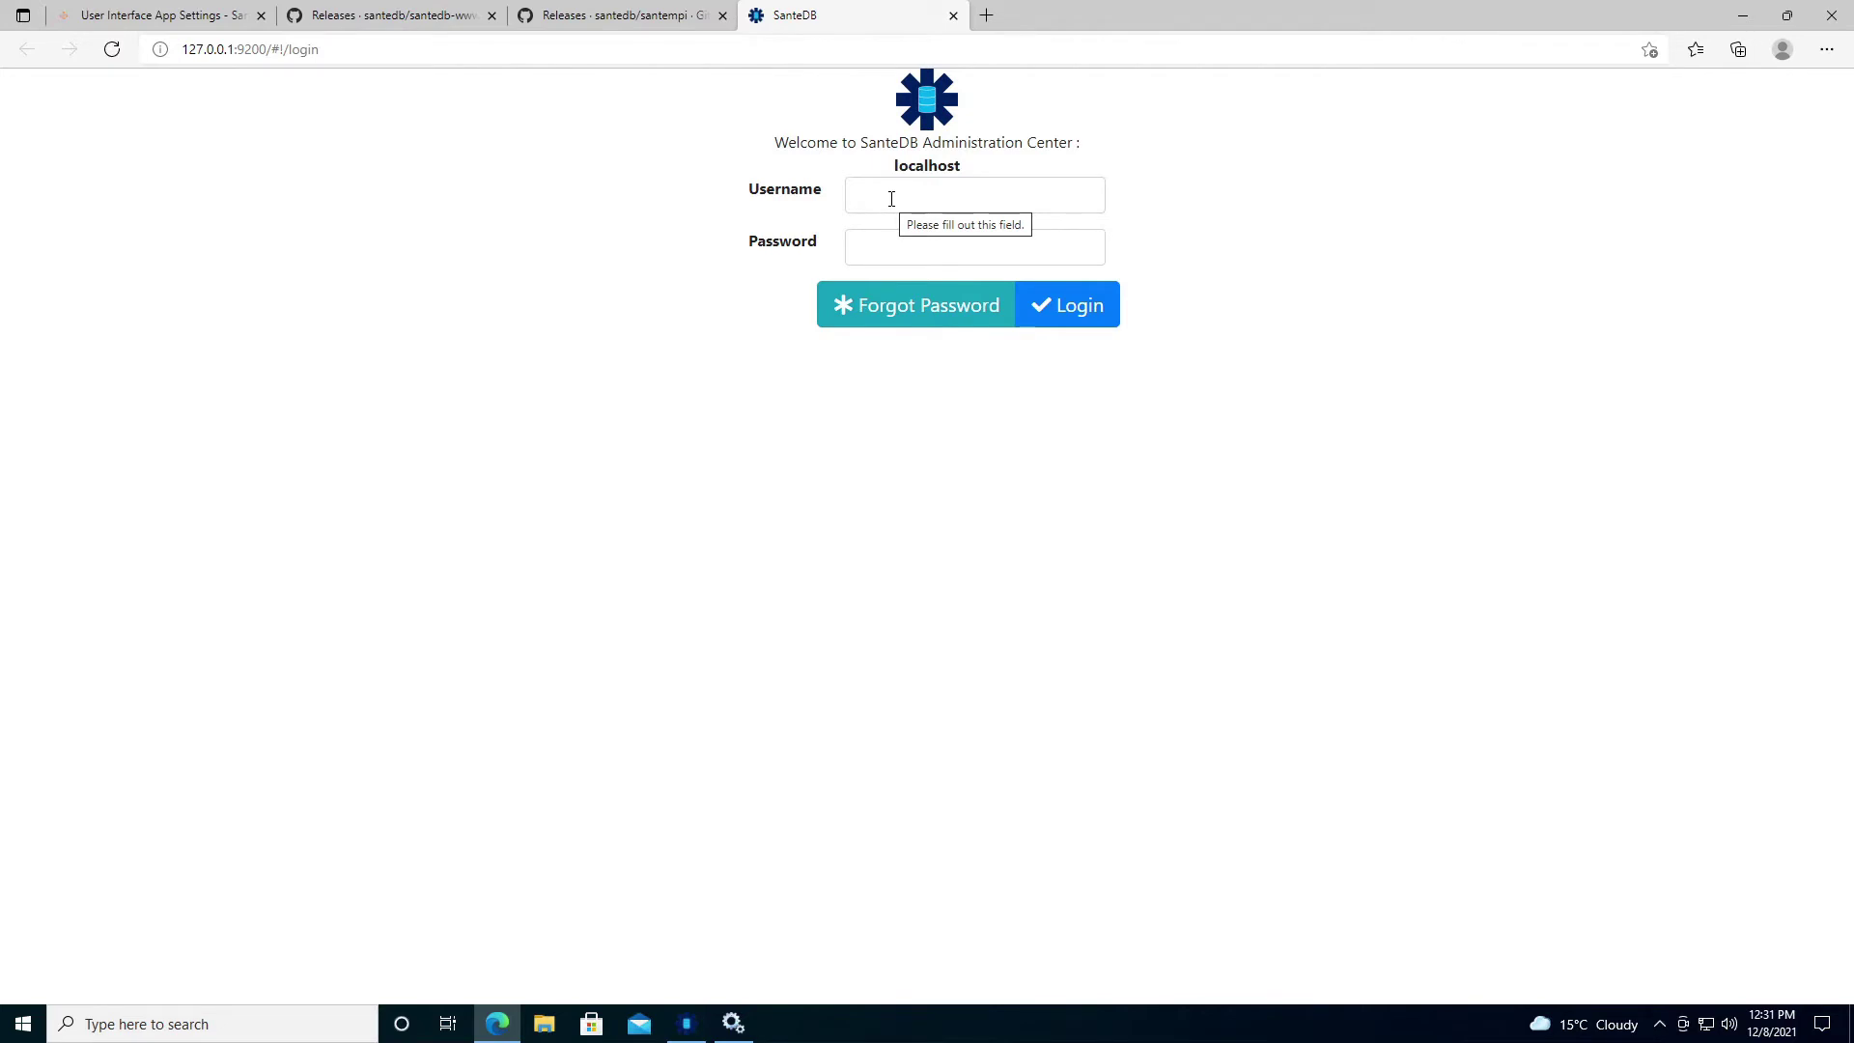
Log in with the administrator username and the account password.
{"action": "left_click", "coordinate": [891, 199]}
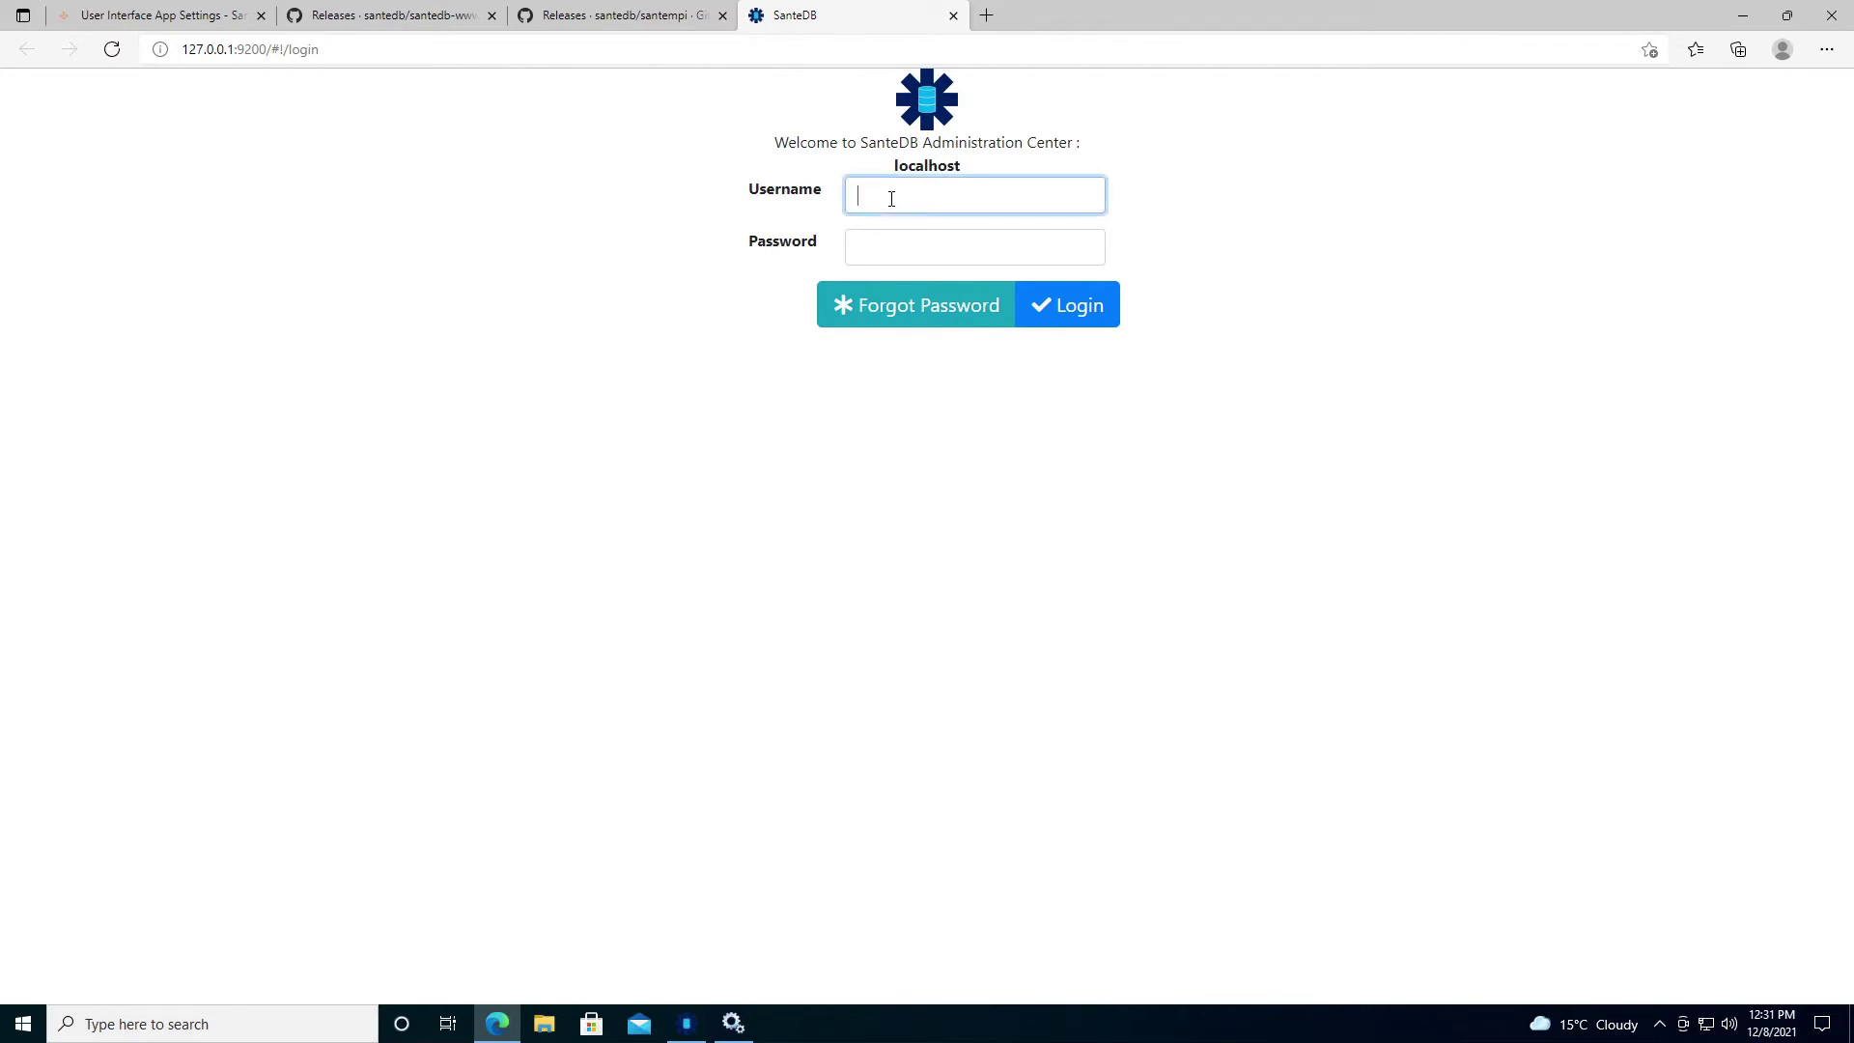
{"action": "type", "text": "administrator"}
{"action": "key", "text": "Tab"}
{"action": "type", "text": "Mohawk123"}
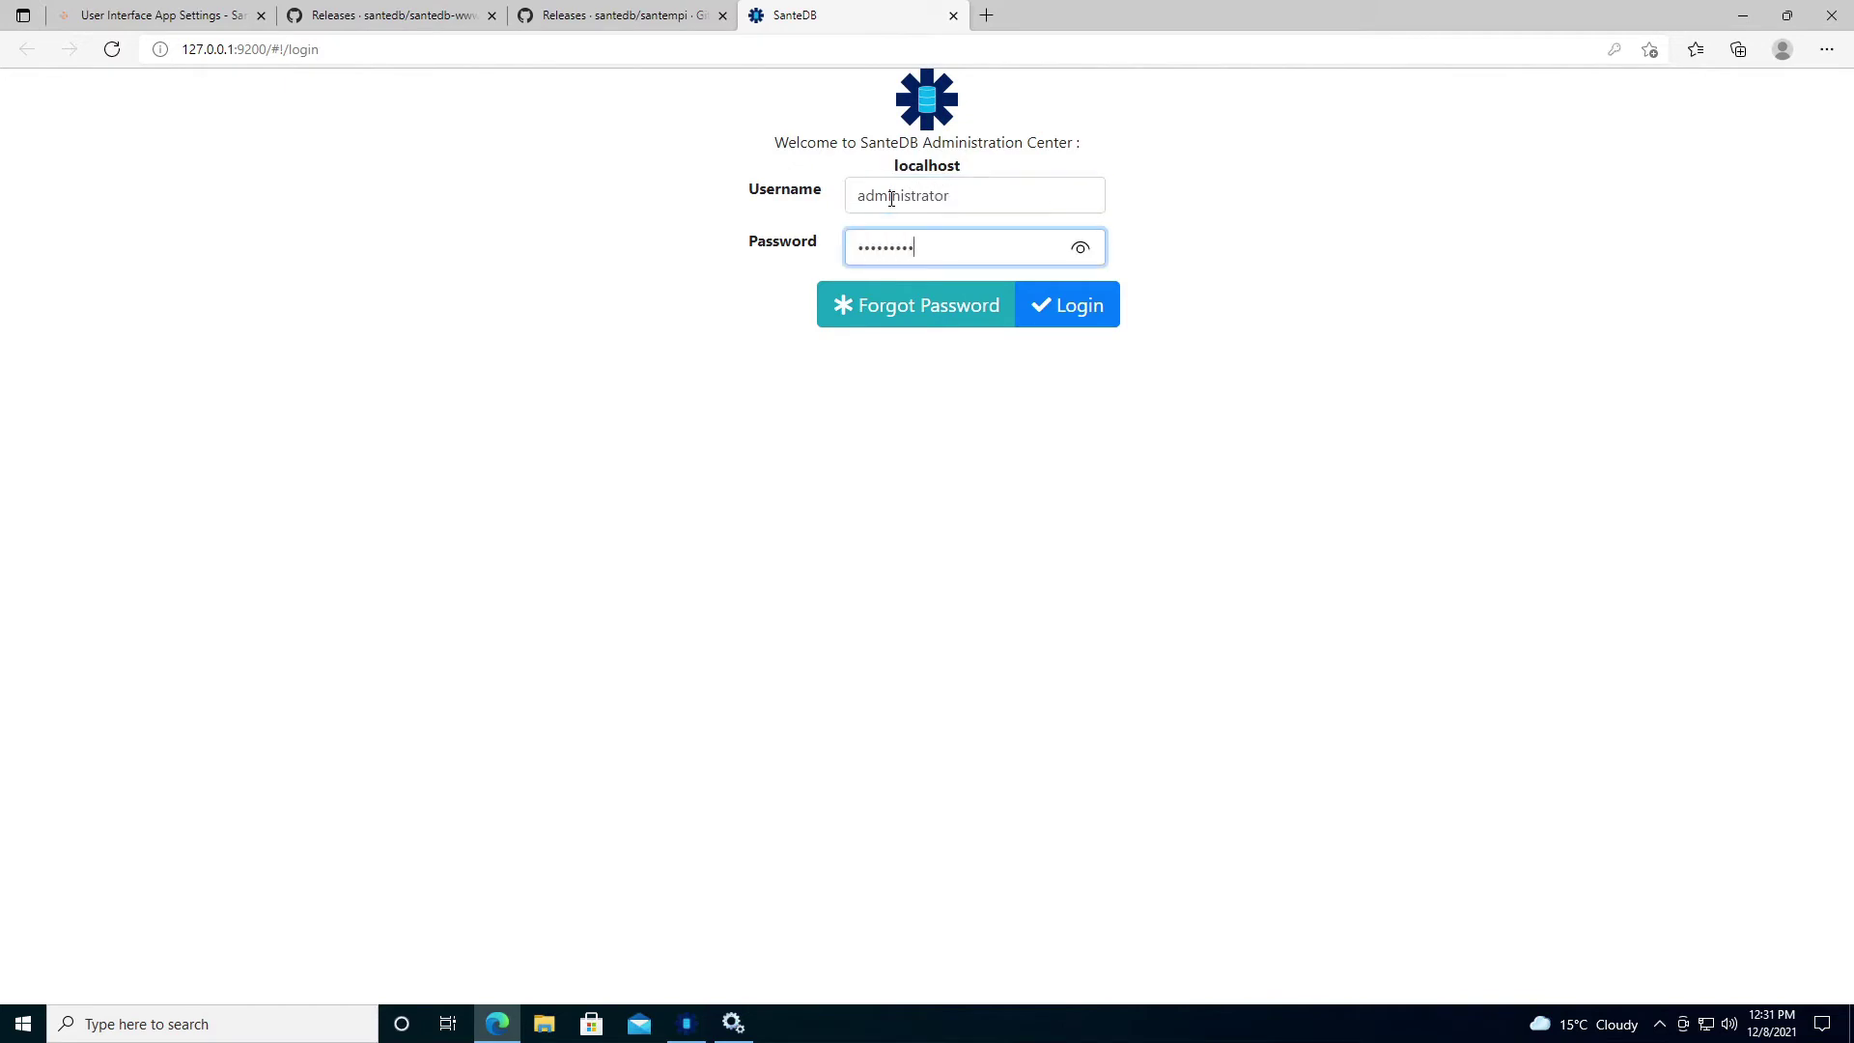
{"action": "key", "text": "Return"}
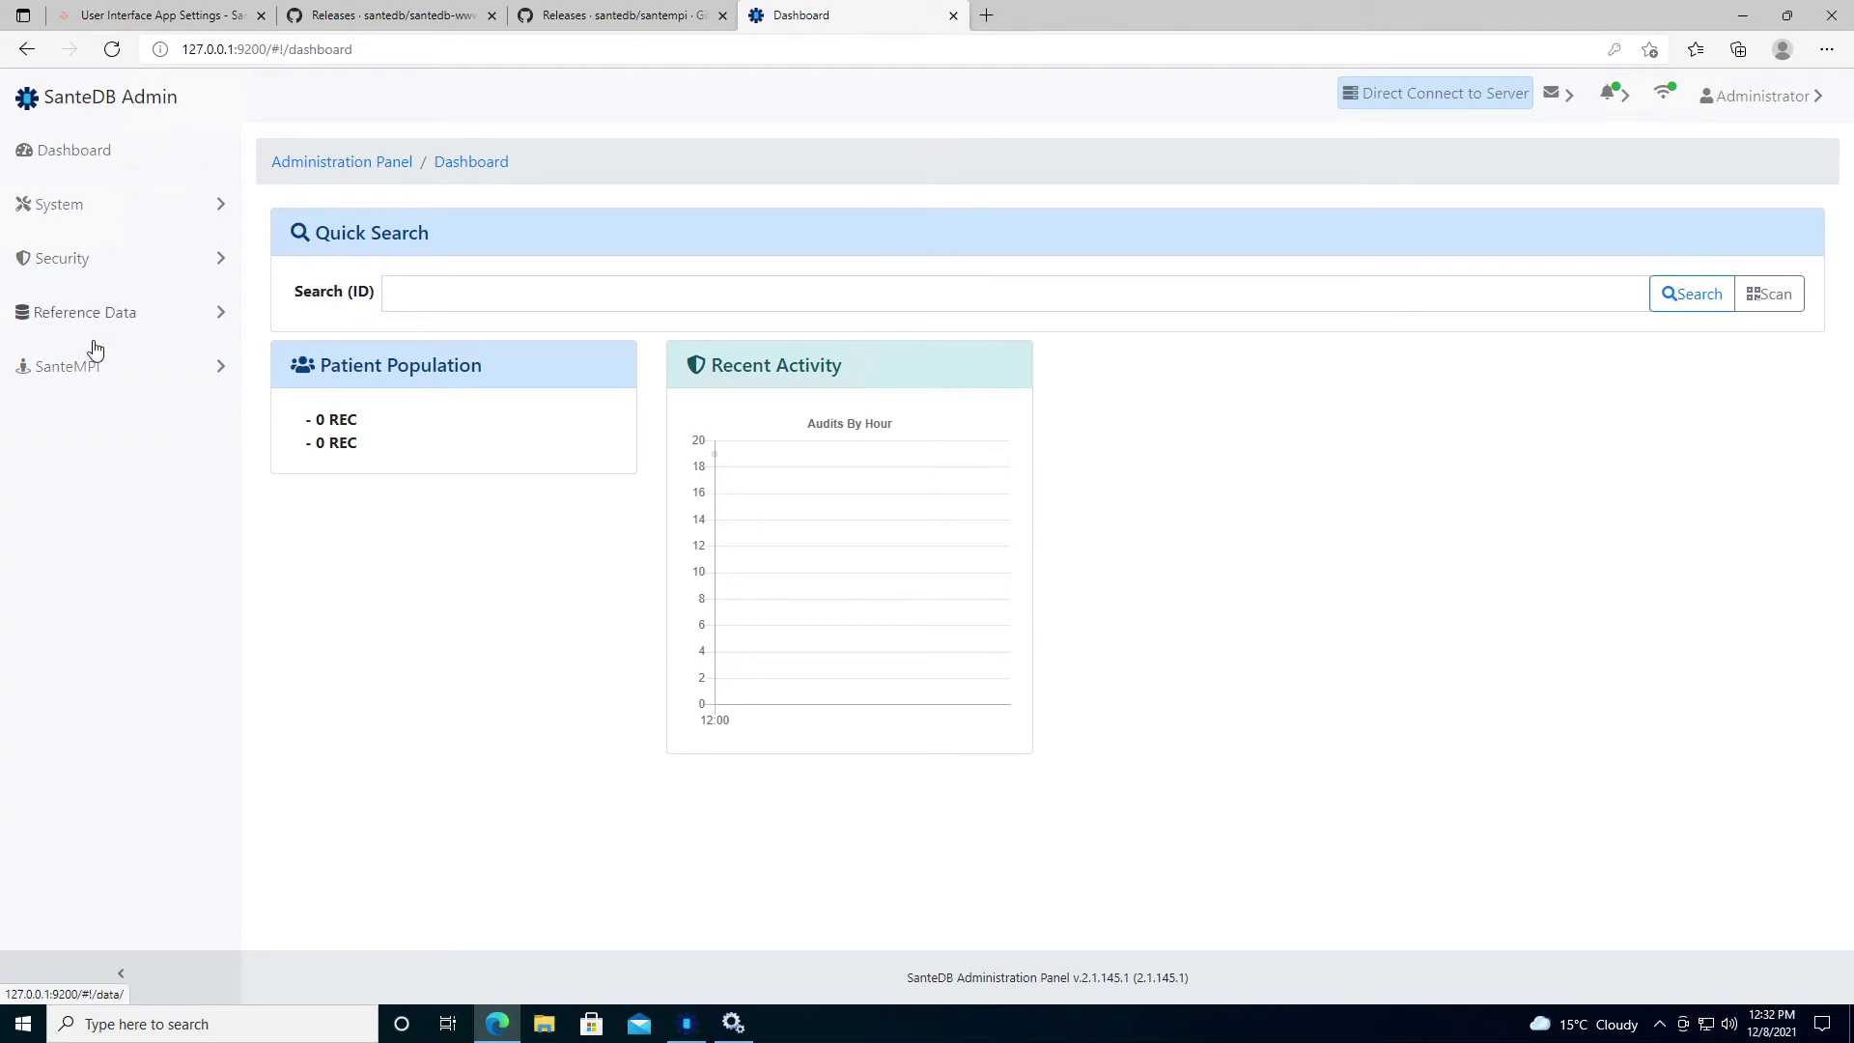
Show System Probes from the Realm Service.
{"action": "left_click", "coordinate": [219, 205]}
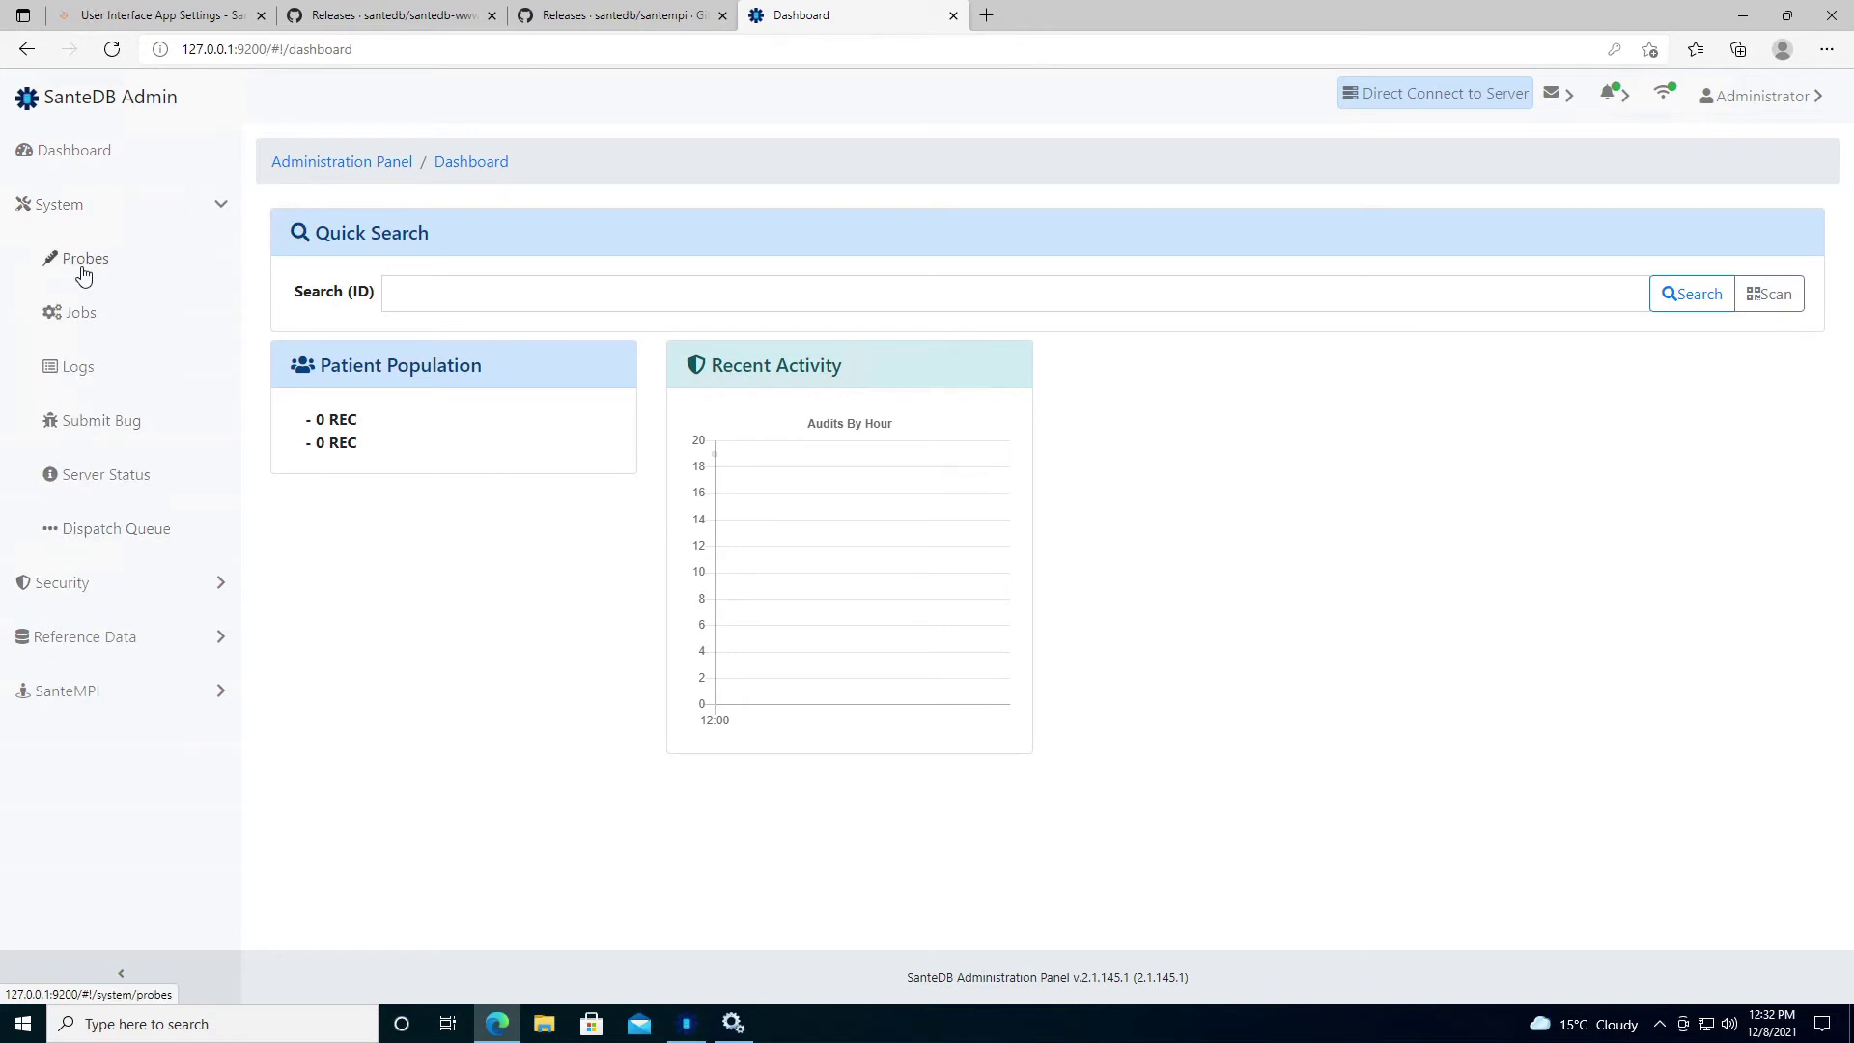
{"action": "left_click", "coordinate": [83, 273]}
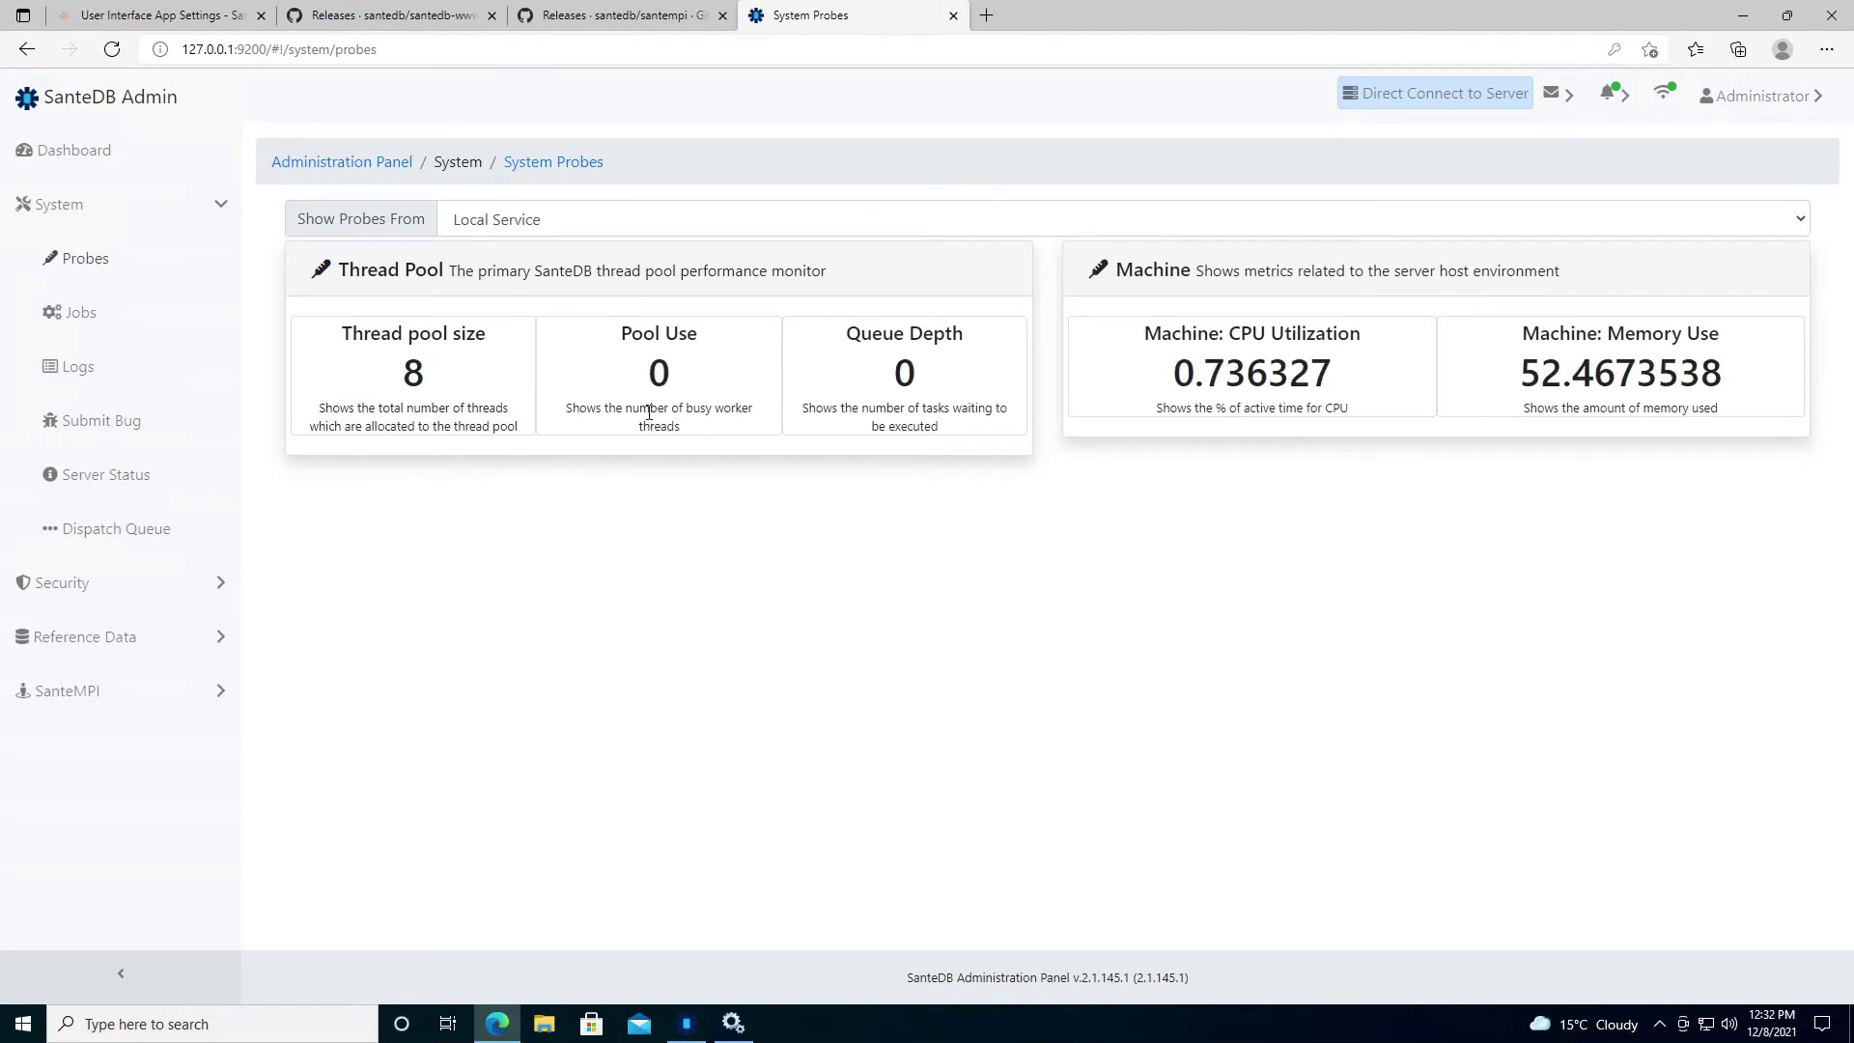
{"action": "left_click", "coordinate": [495, 224]}
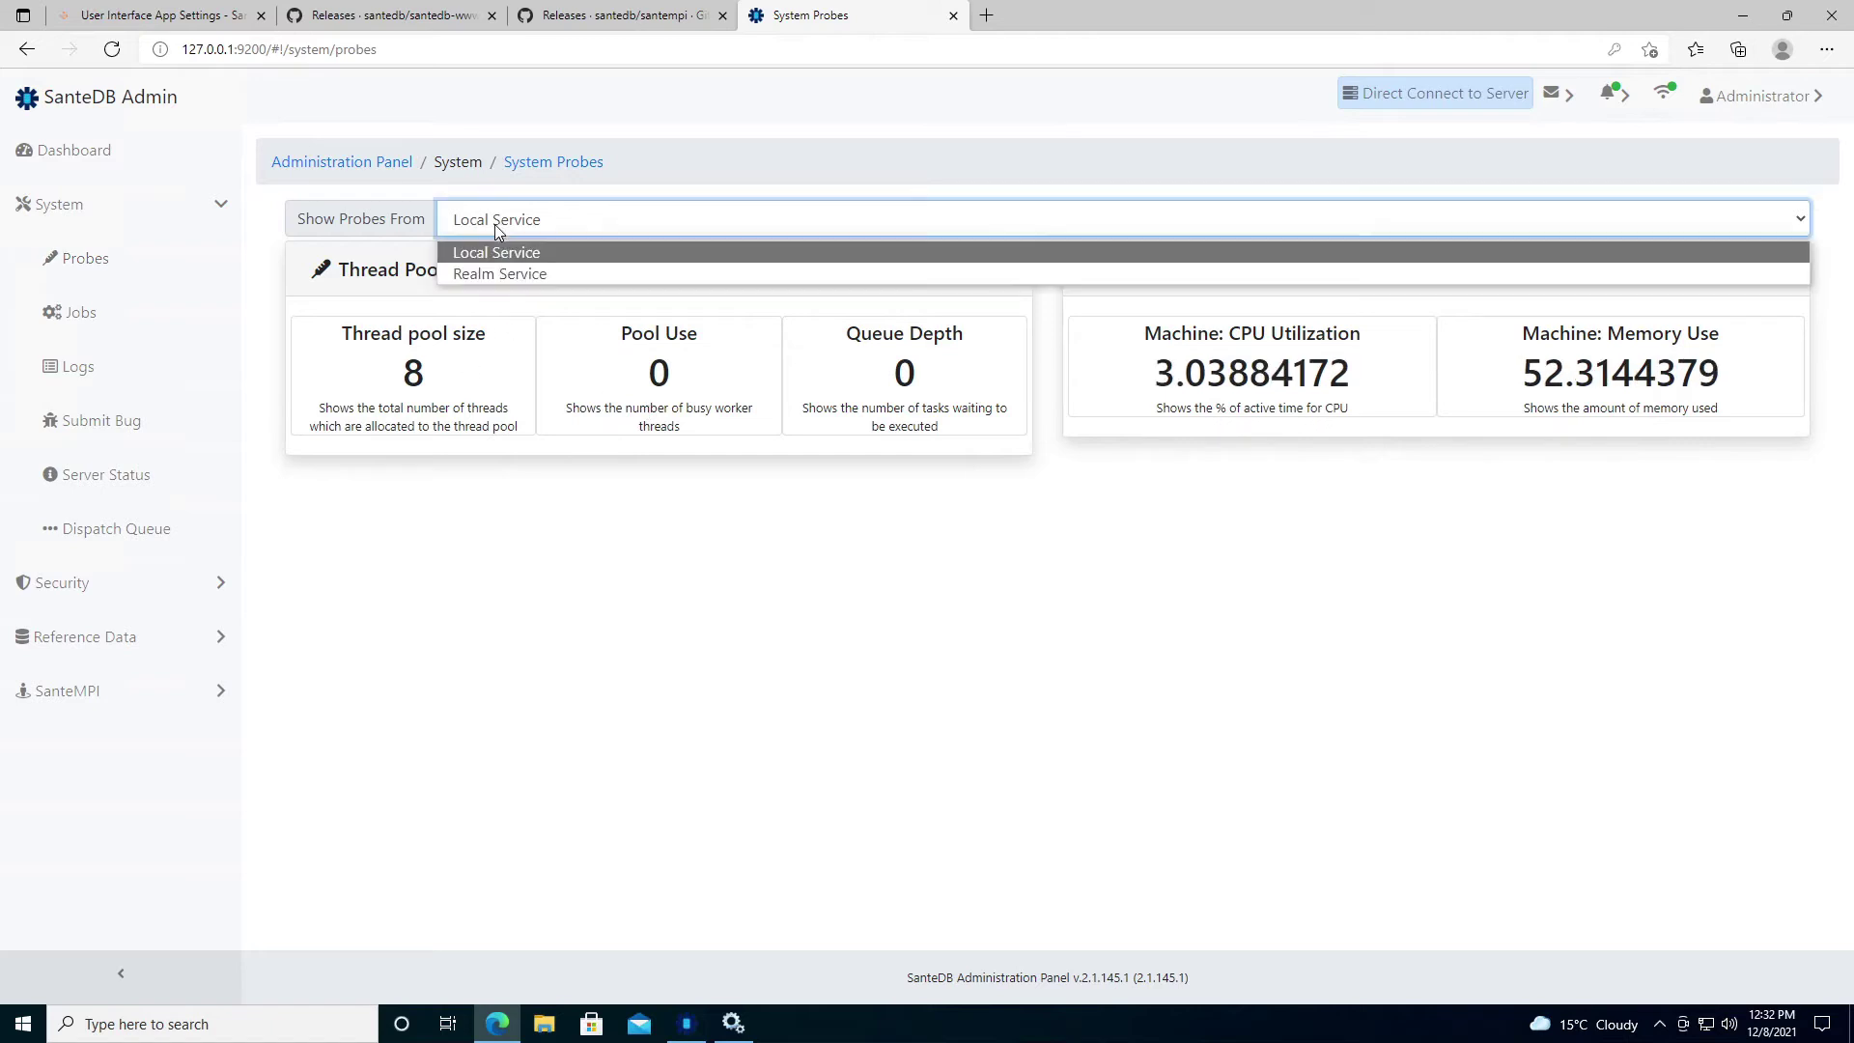
{"action": "left_click", "coordinate": [489, 276]}
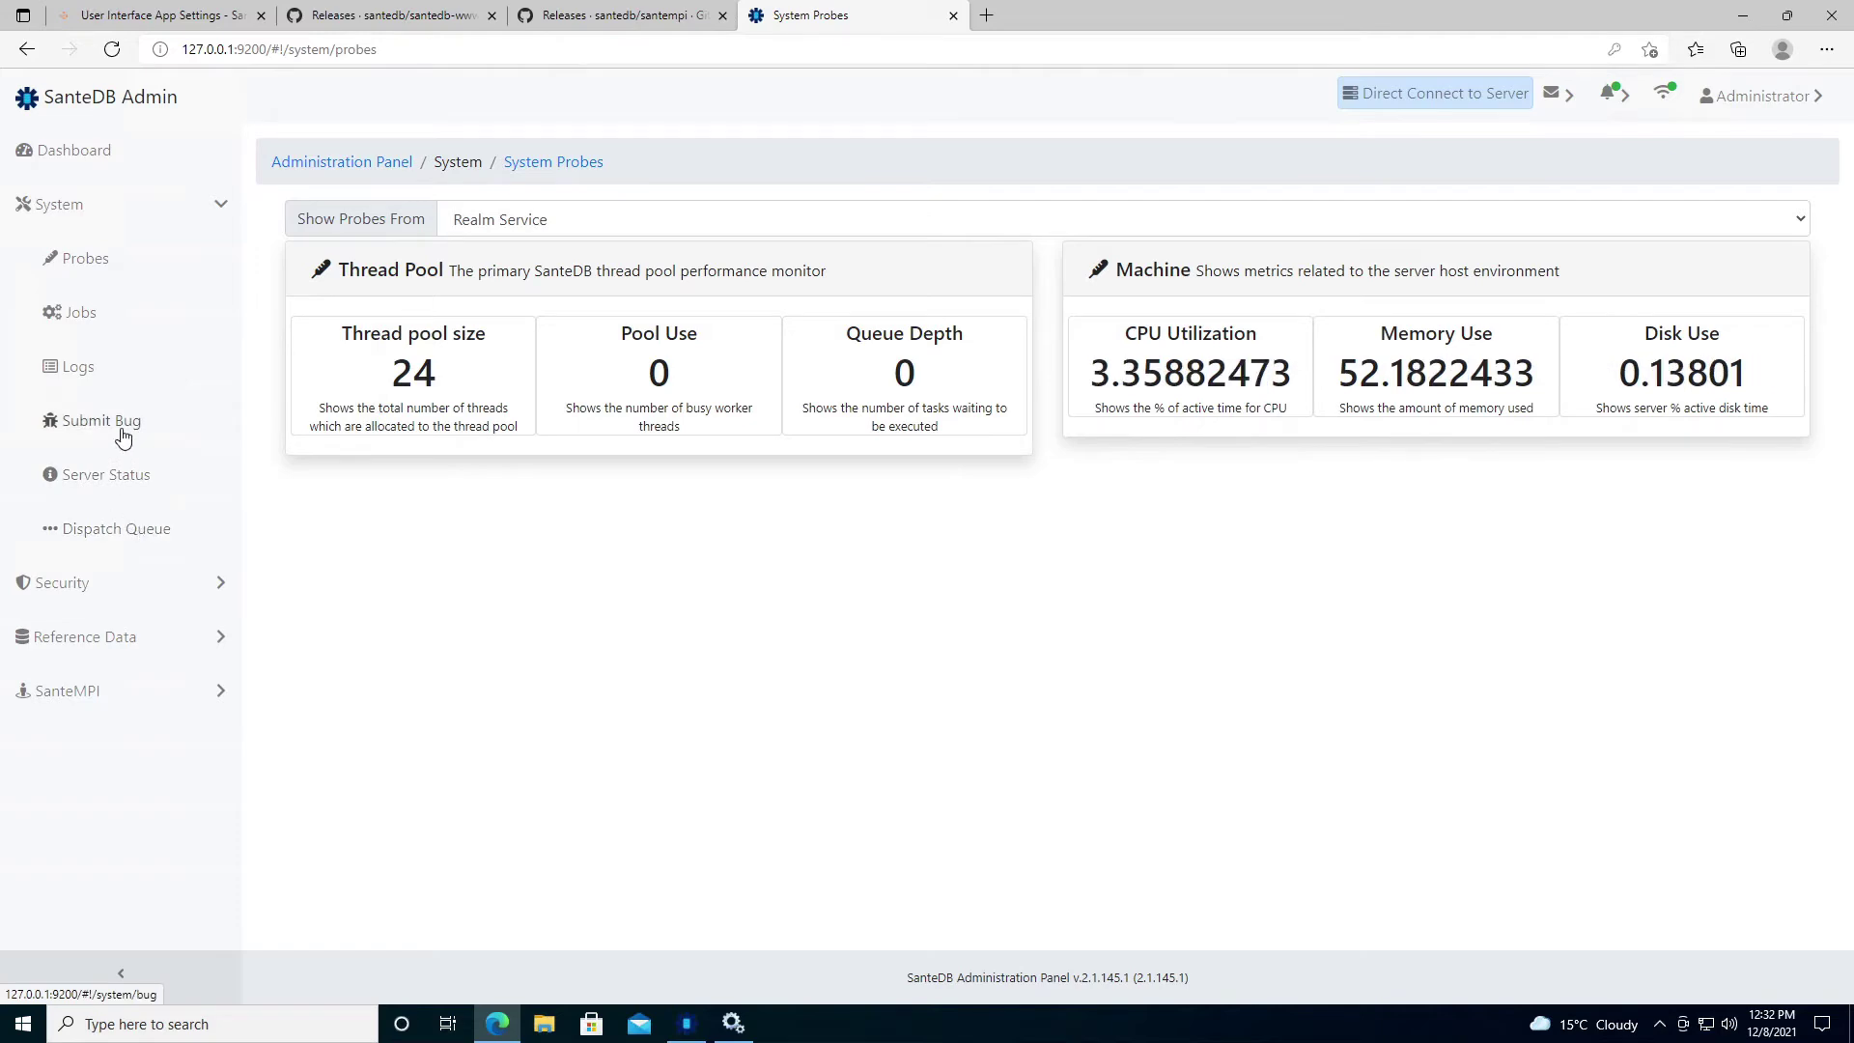
Review the Applets table on Server Status, then view the Security Center dashboard.
{"action": "left_click", "coordinate": [111, 471]}
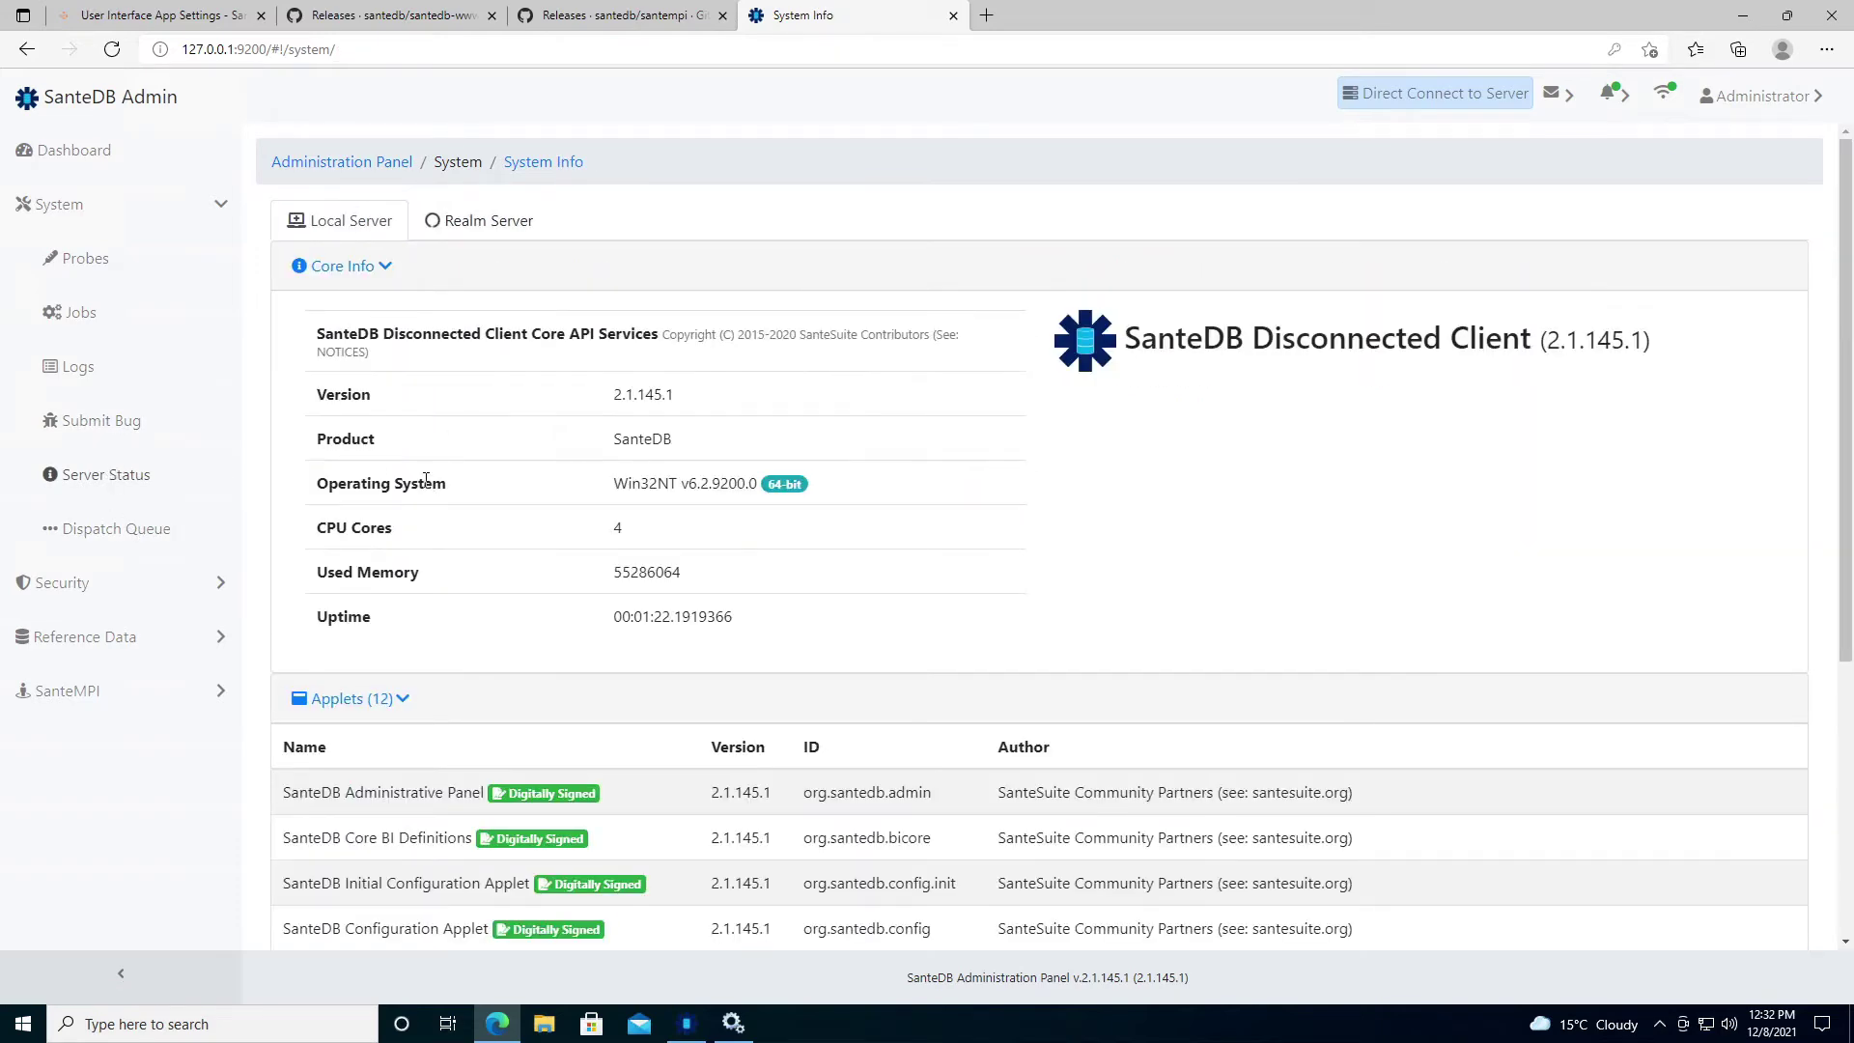
{"action": "scroll", "coordinate": [533, 390], "scroll_direction": "down", "scroll_amount": 4}
{"action": "scroll", "coordinate": [533, 390], "scroll_direction": "down", "scroll_amount": 1}
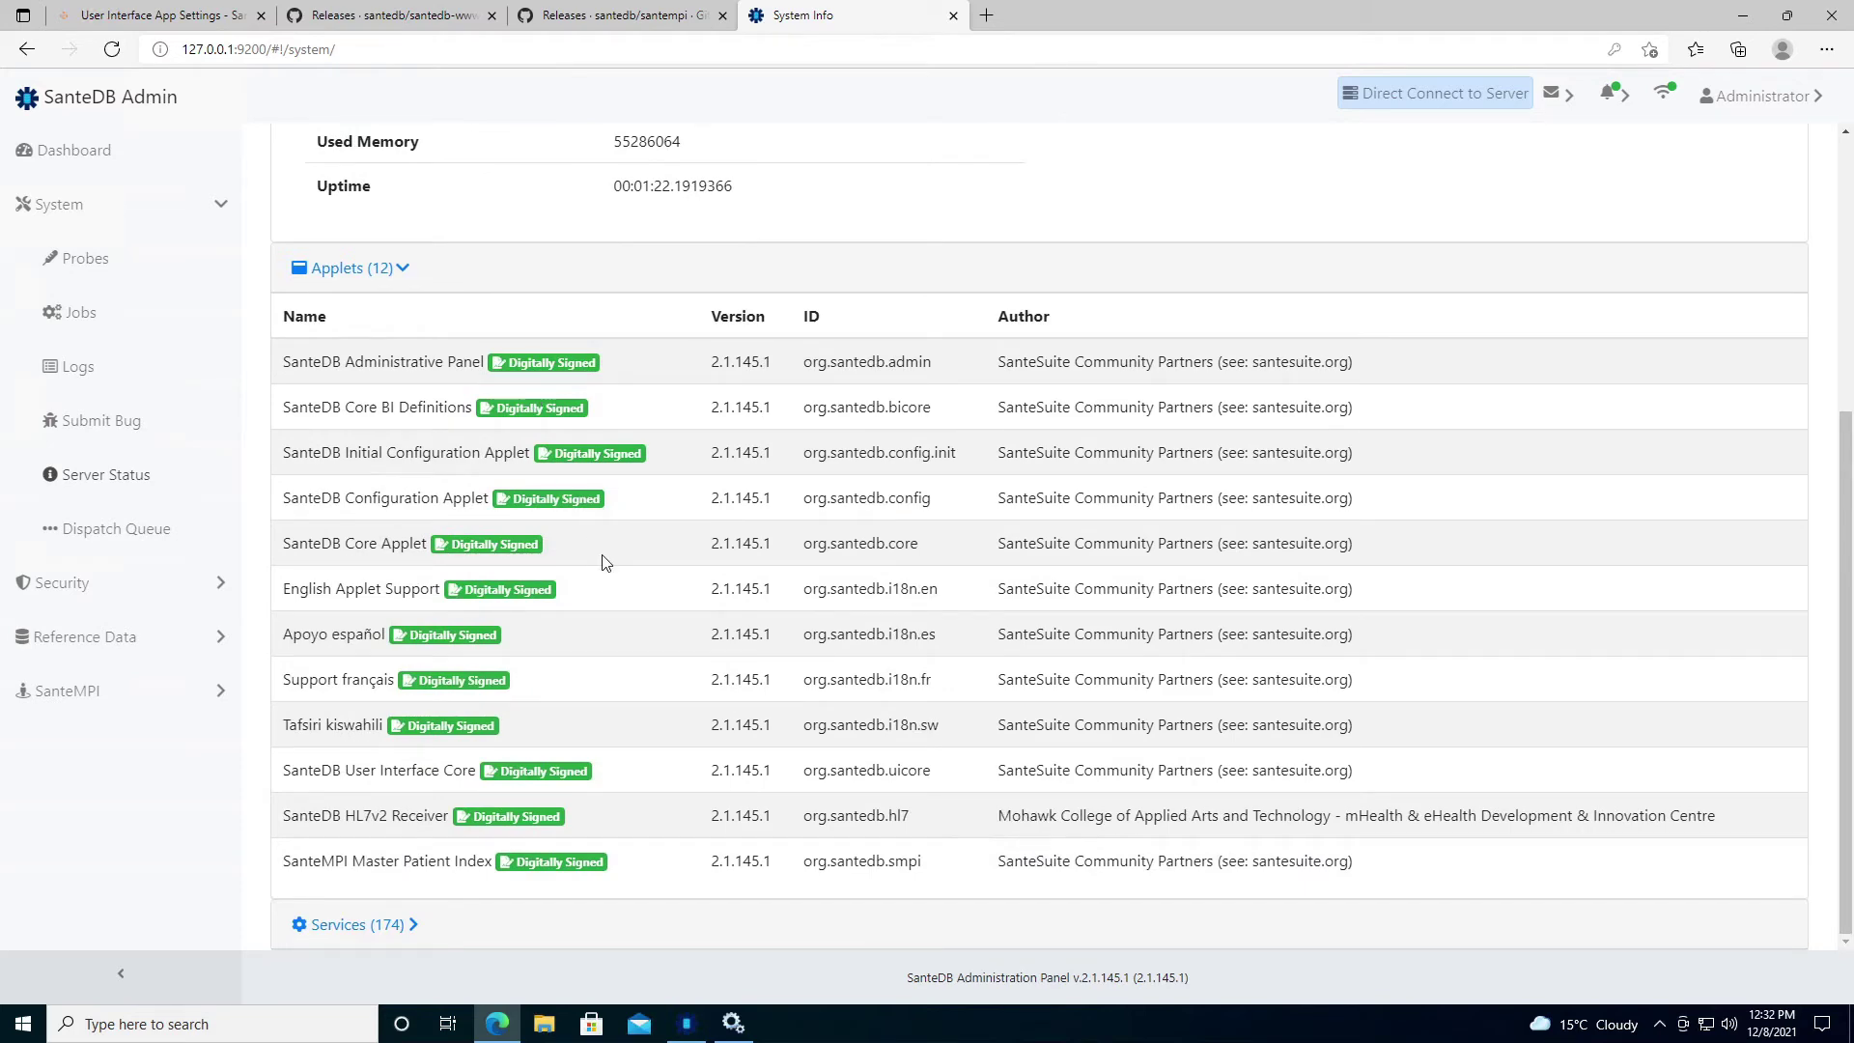
{"action": "scroll", "coordinate": [602, 561], "scroll_direction": "up", "scroll_amount": 5}
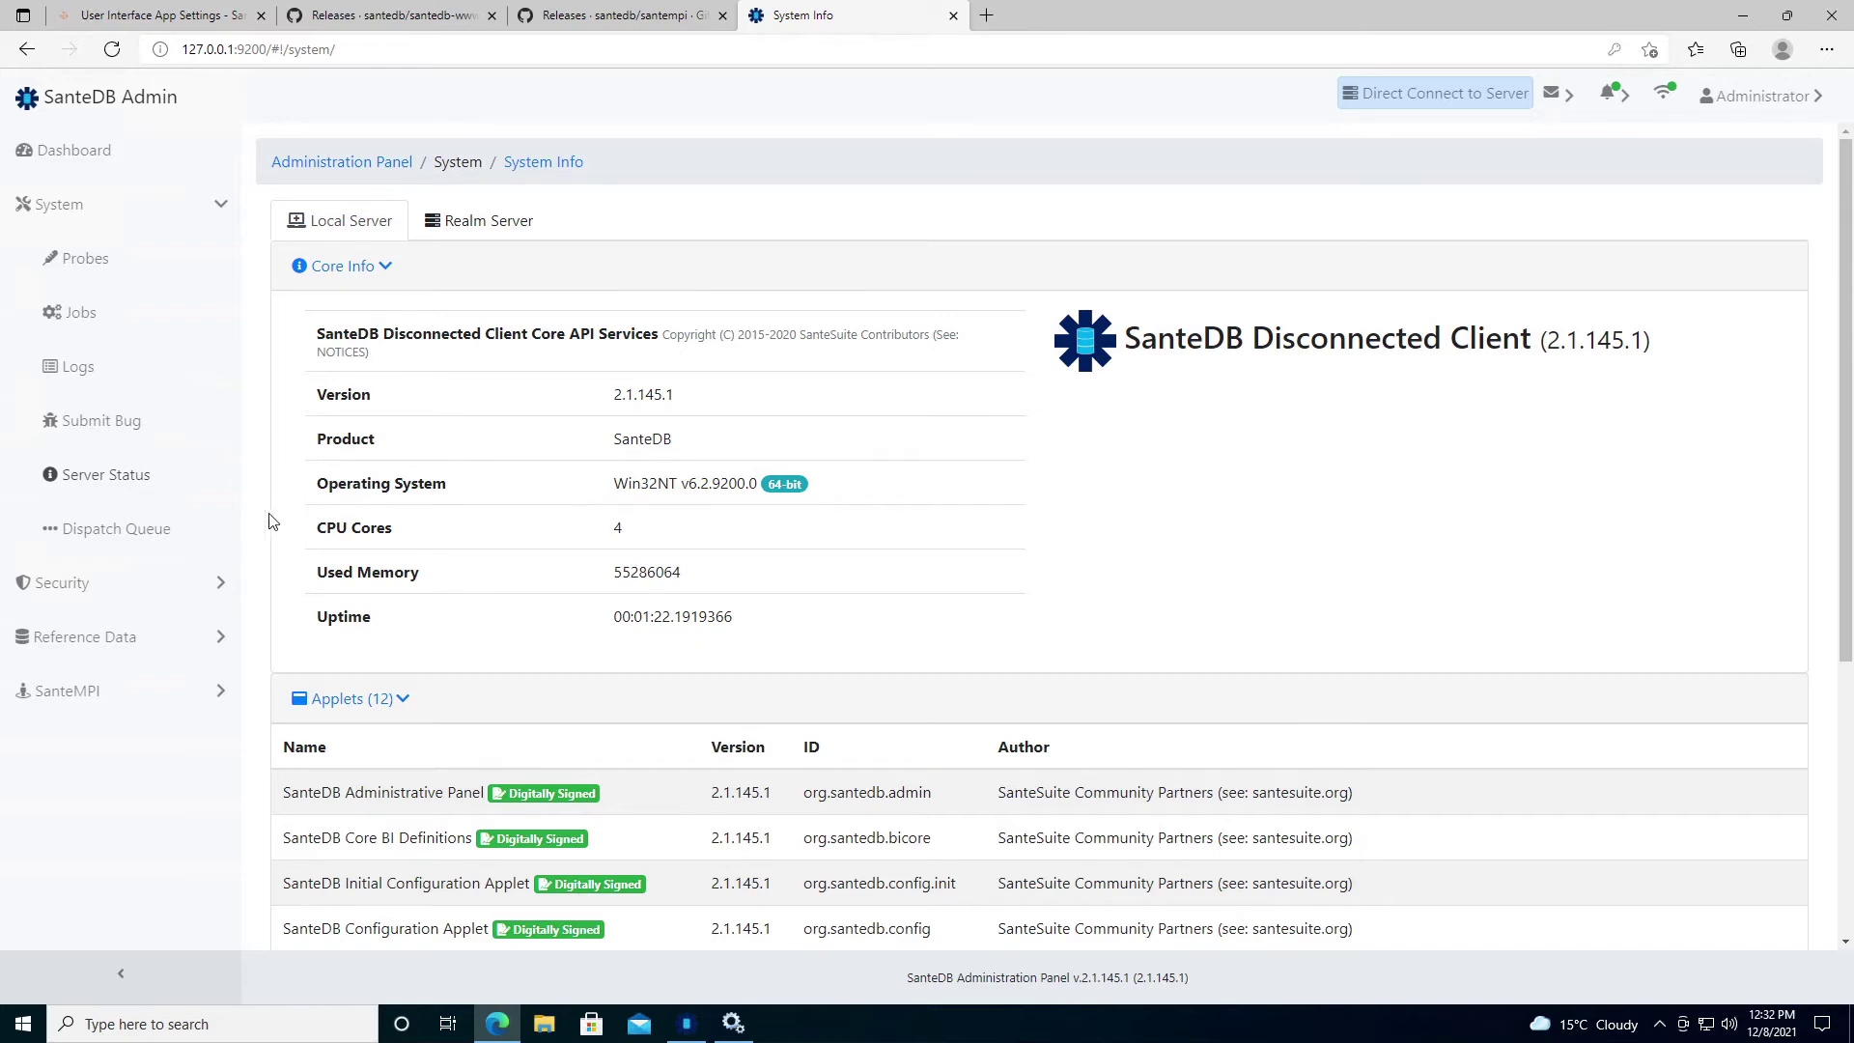
{"action": "left_click", "coordinate": [62, 582]}
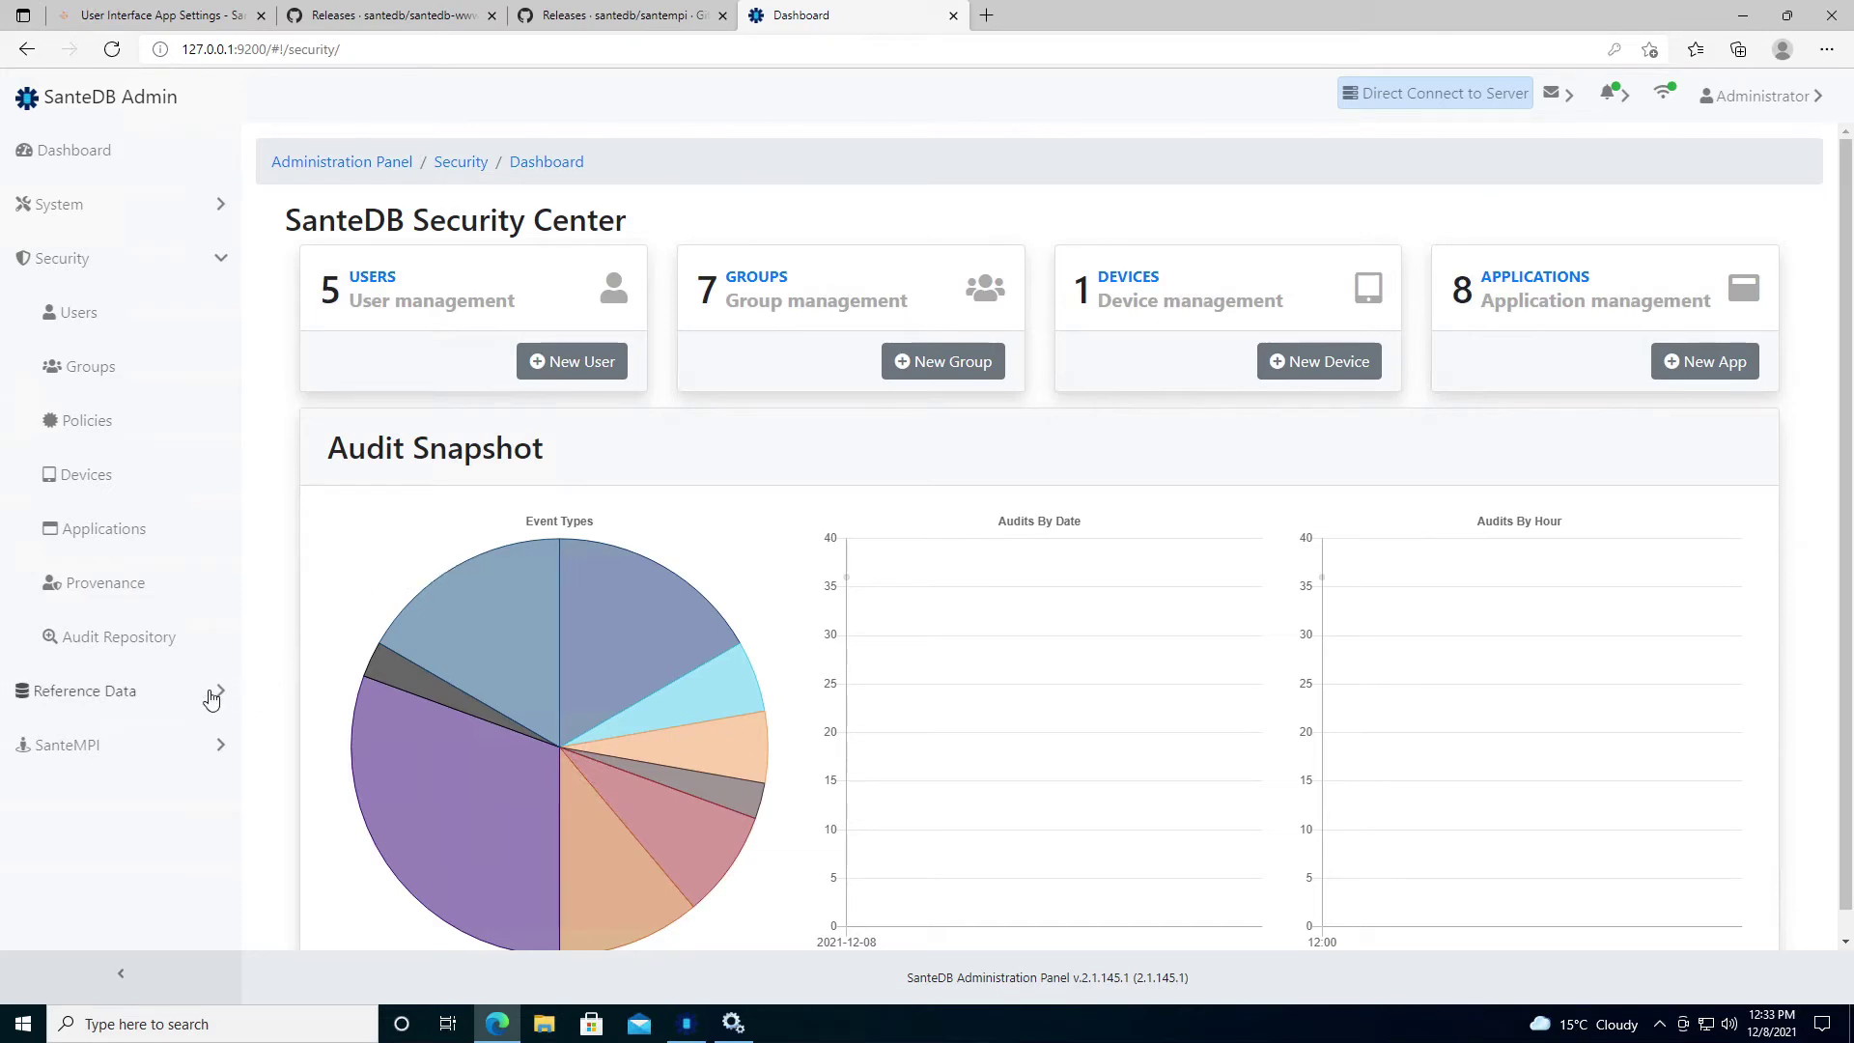
List the four identity domains, then try the MPI dashboard and see Access Denied.
{"action": "left_click", "coordinate": [210, 696]}
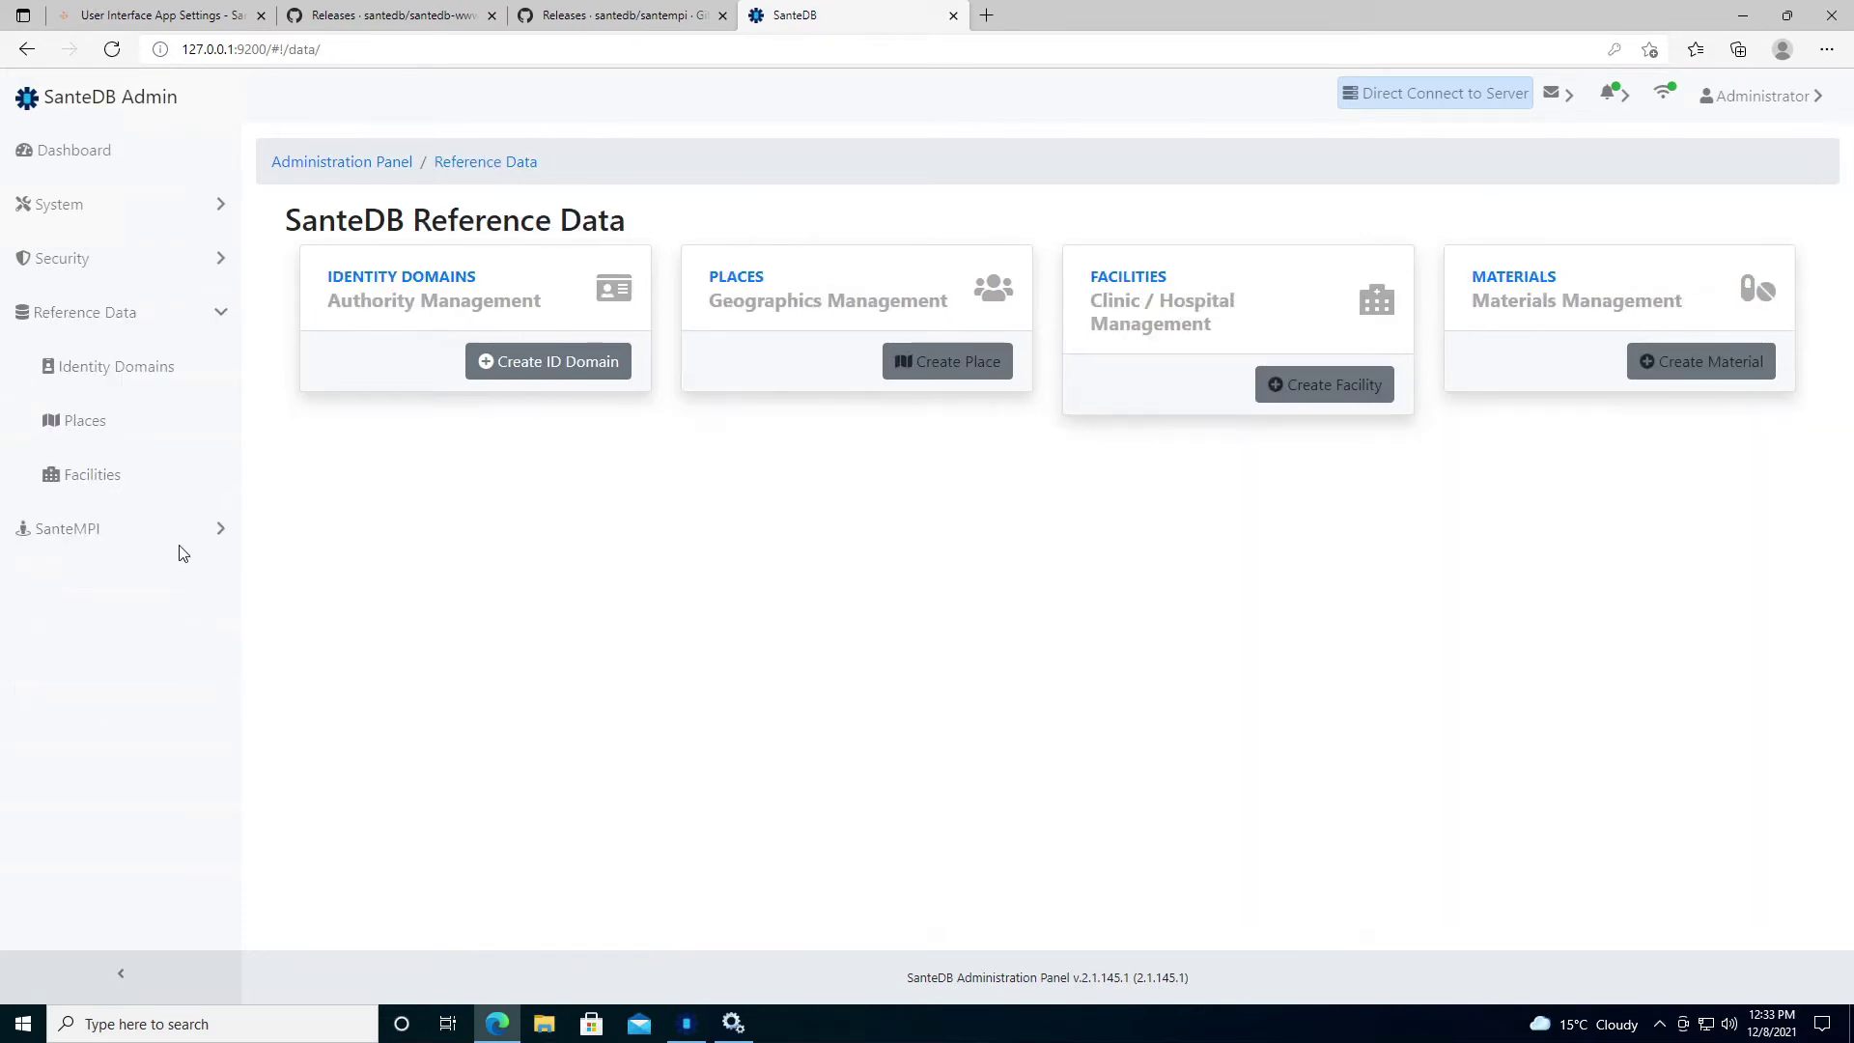
{"action": "left_click", "coordinate": [182, 391]}
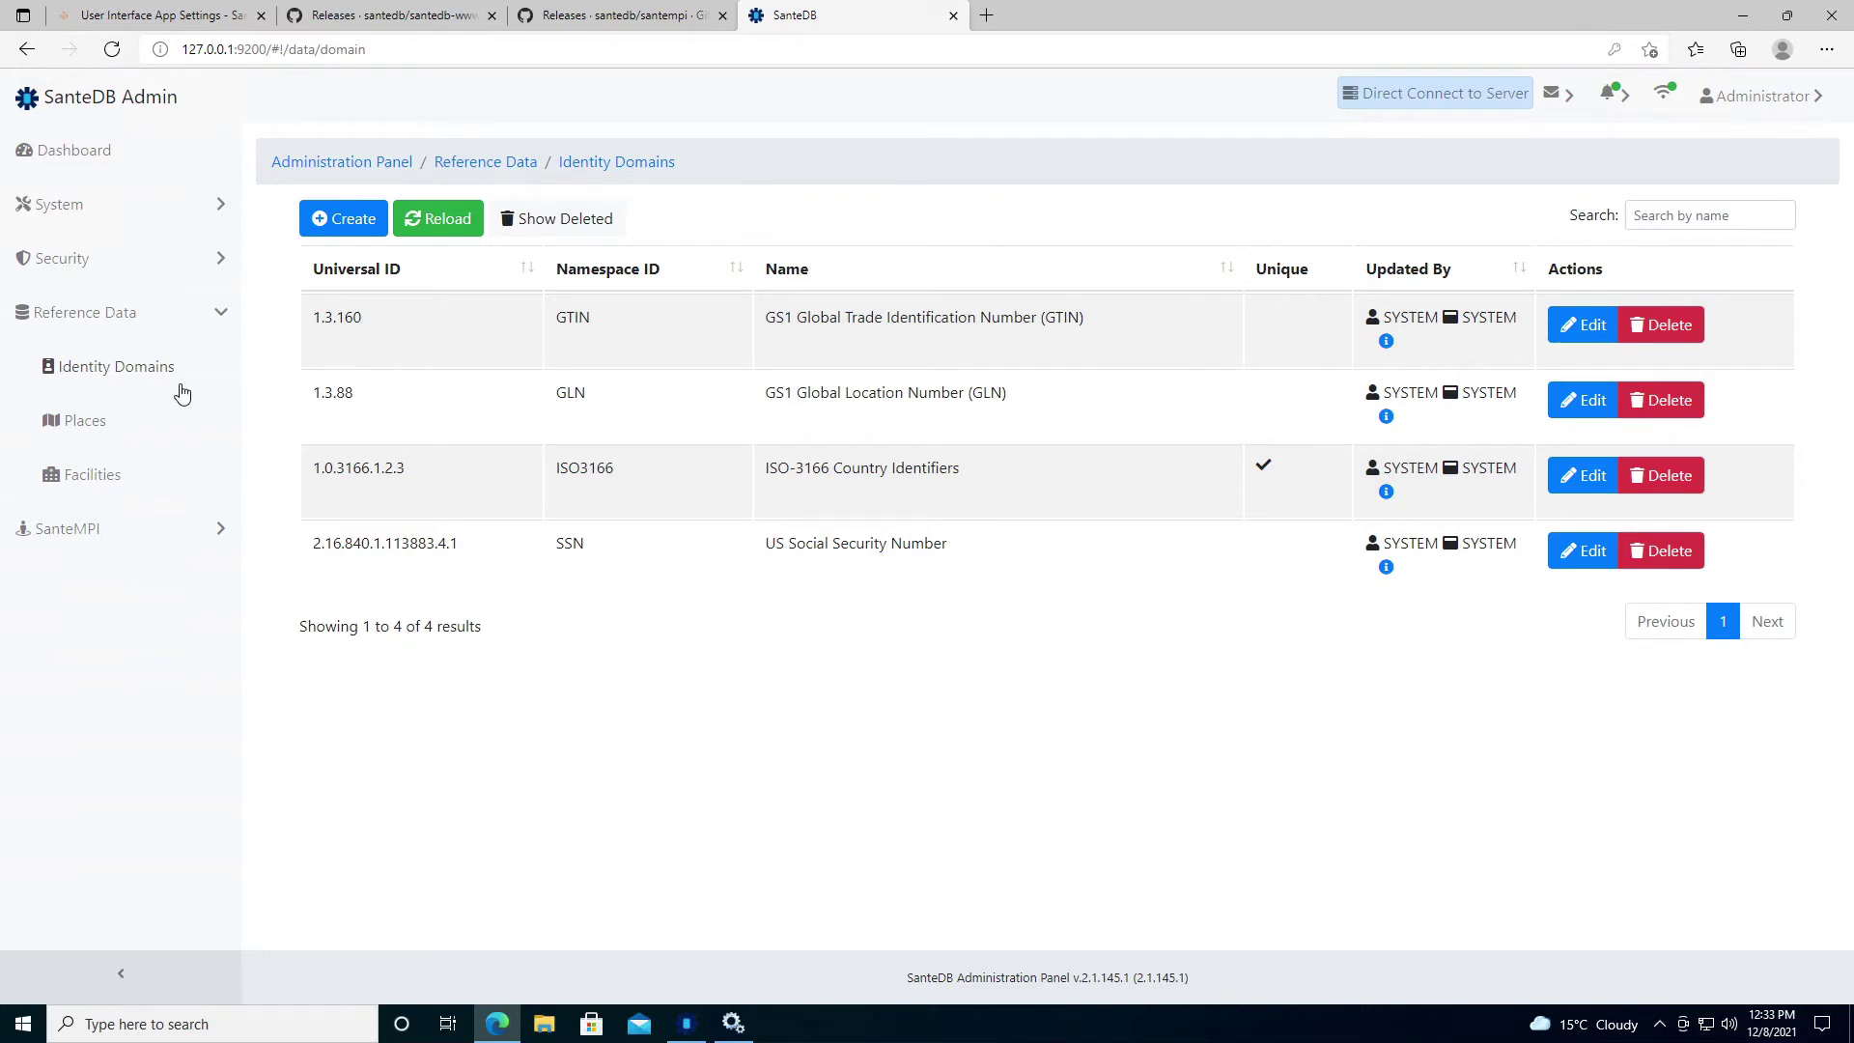
{"action": "left_click", "coordinate": [56, 531]}
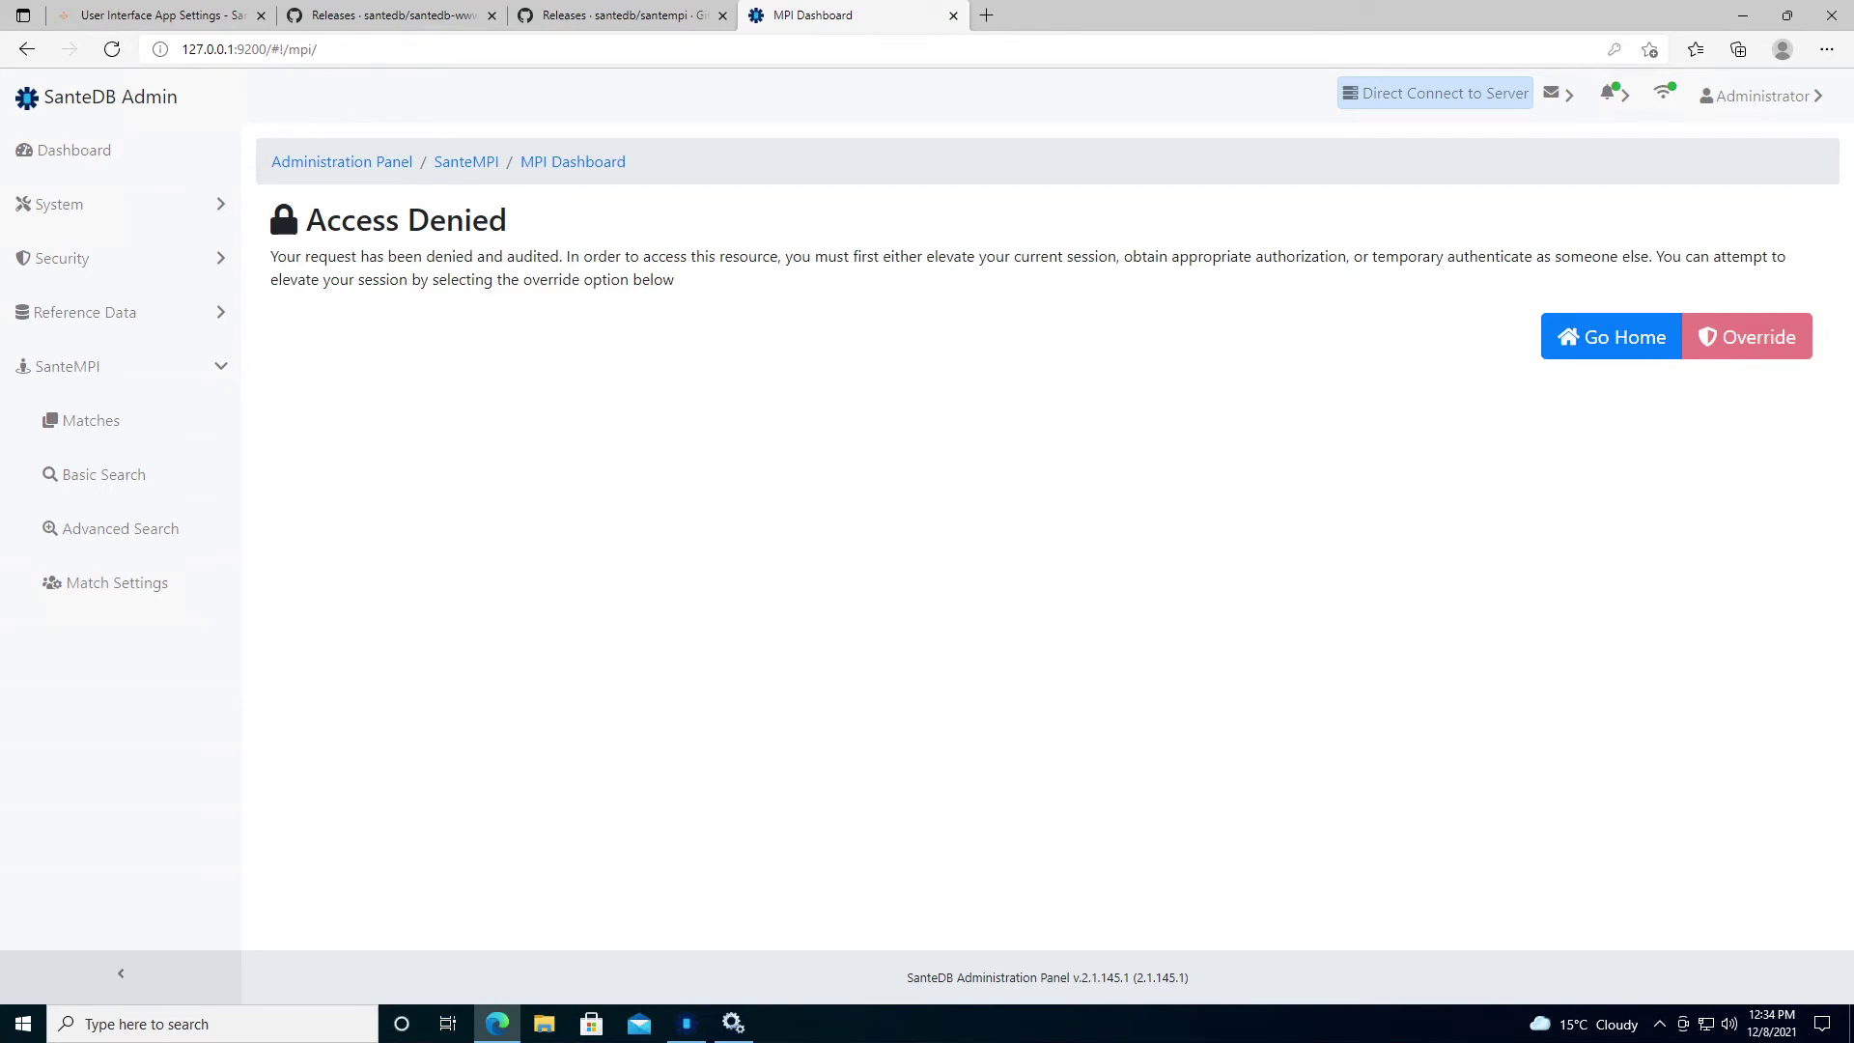
{"action": "left_click", "coordinate": [96, 262]}
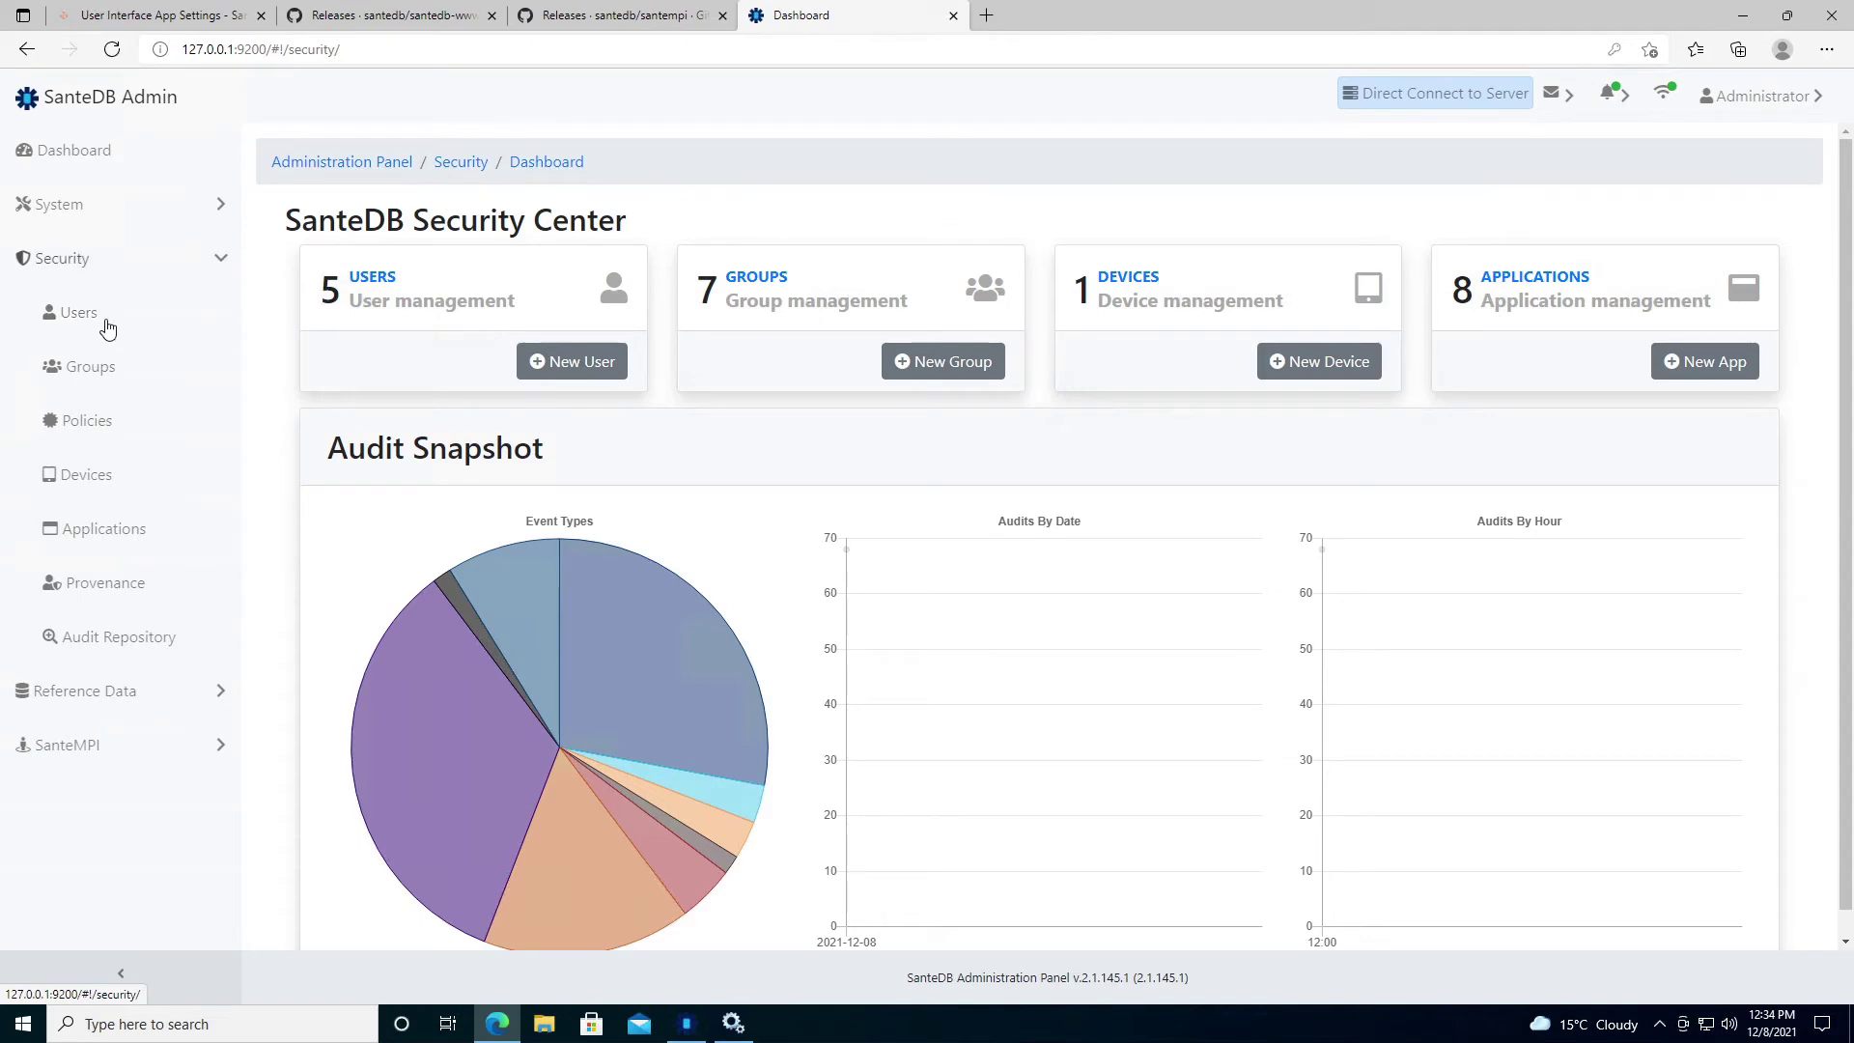
Grant the ADMINISTRATORS group the Unrestricted Clinical Data policy.
{"action": "left_click", "coordinate": [103, 374]}
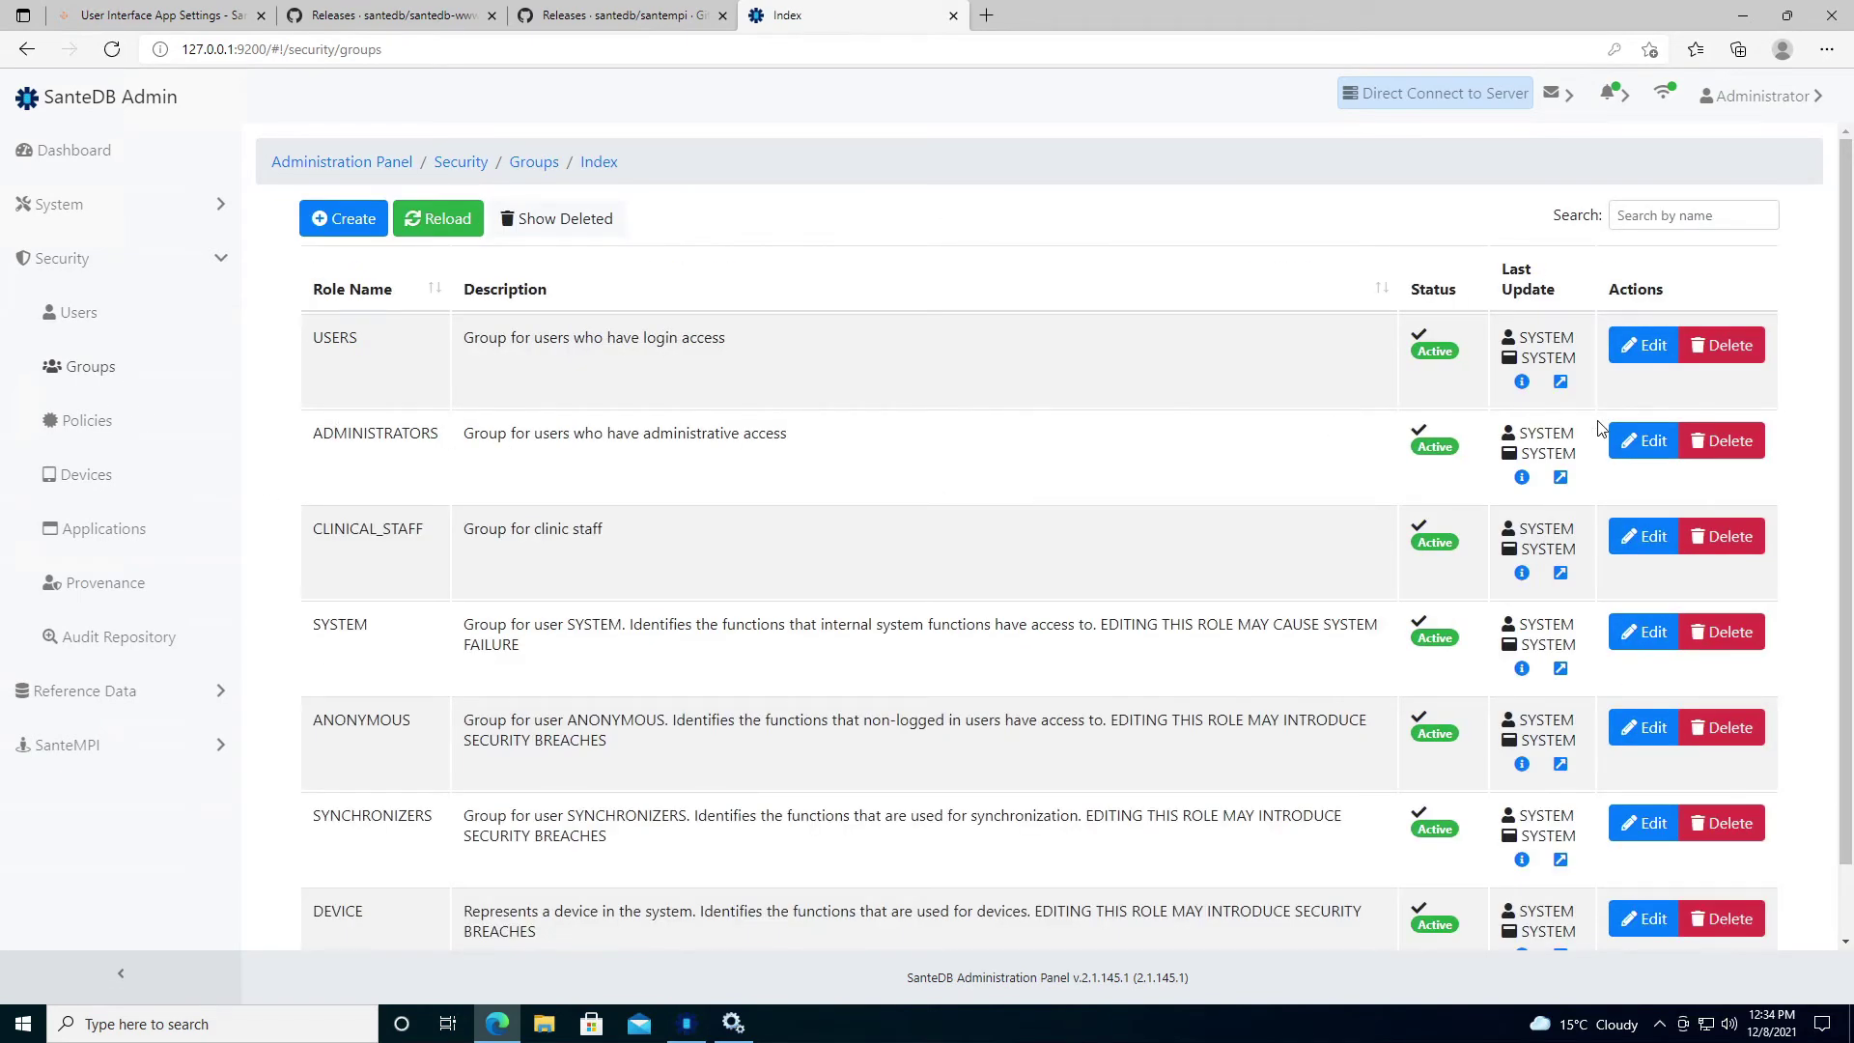
{"action": "left_click", "coordinate": [1642, 444]}
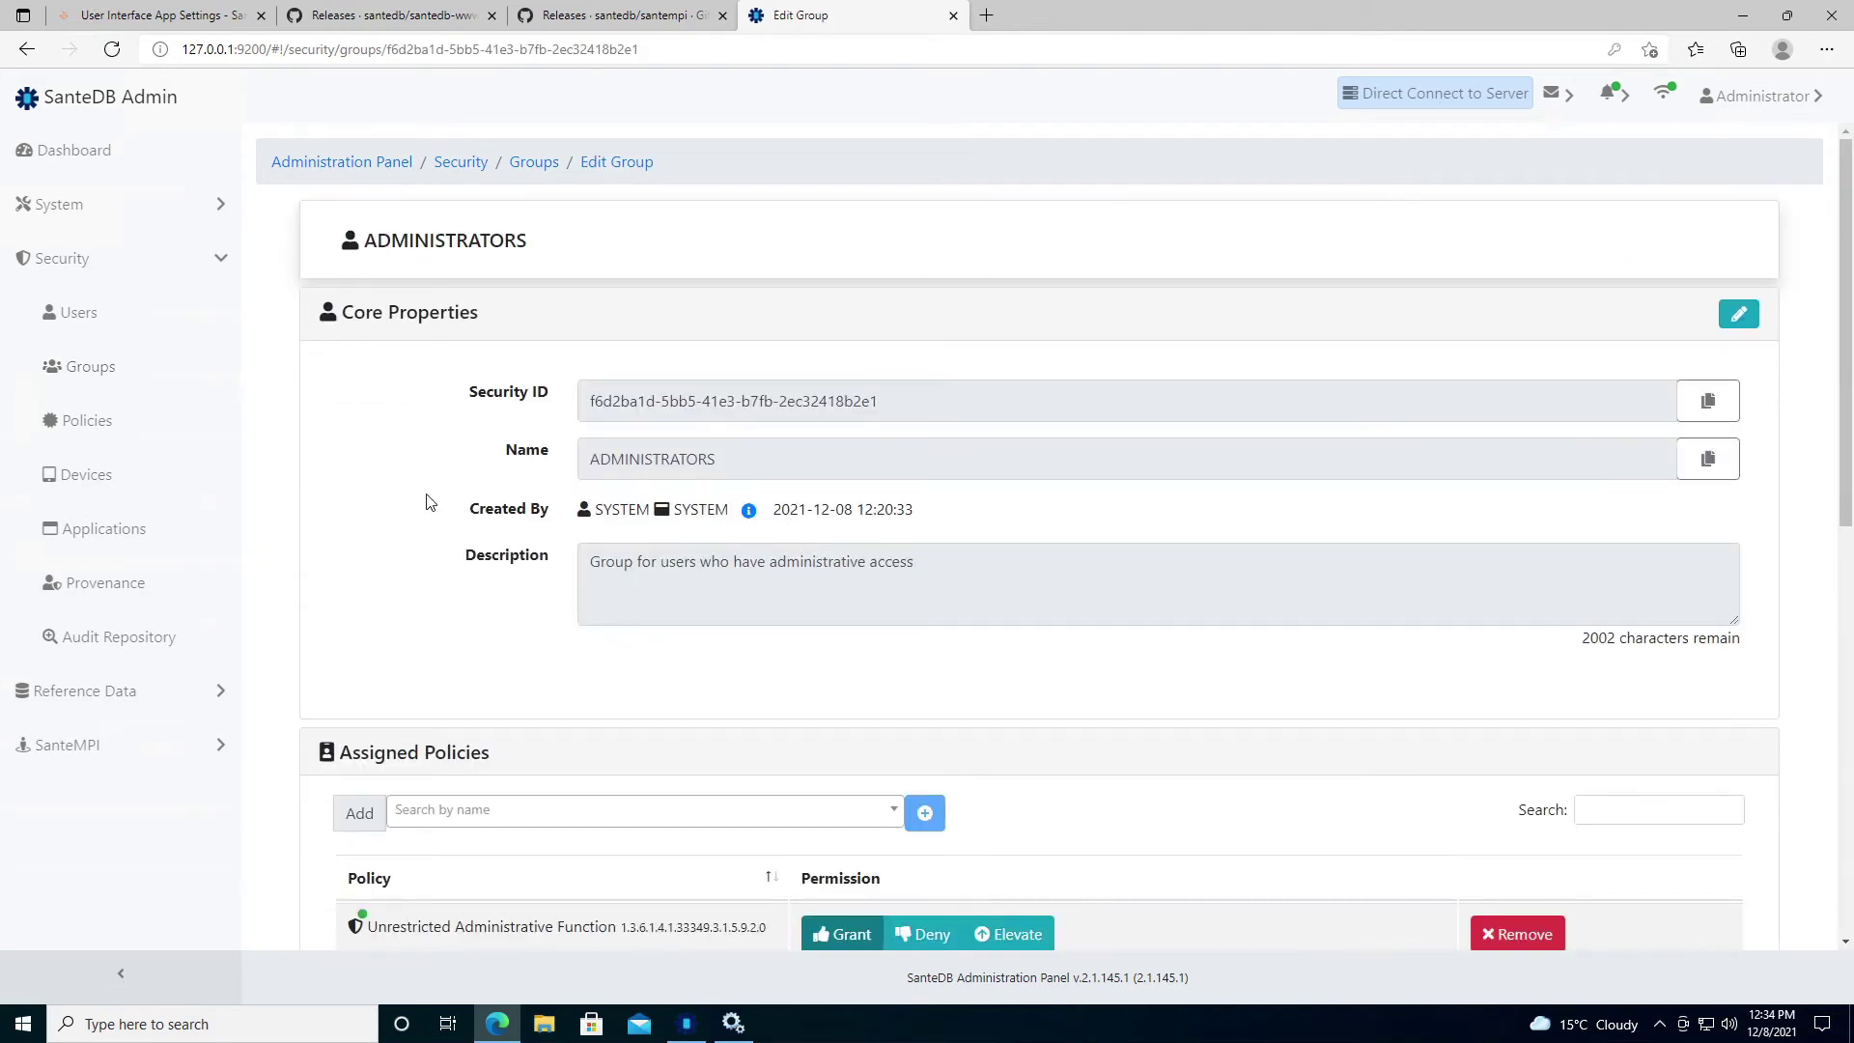
{"action": "scroll", "coordinate": [426, 500], "scroll_direction": "down", "scroll_amount": 8}
{"action": "scroll", "coordinate": [450, 489], "scroll_direction": "up", "scroll_amount": 1}
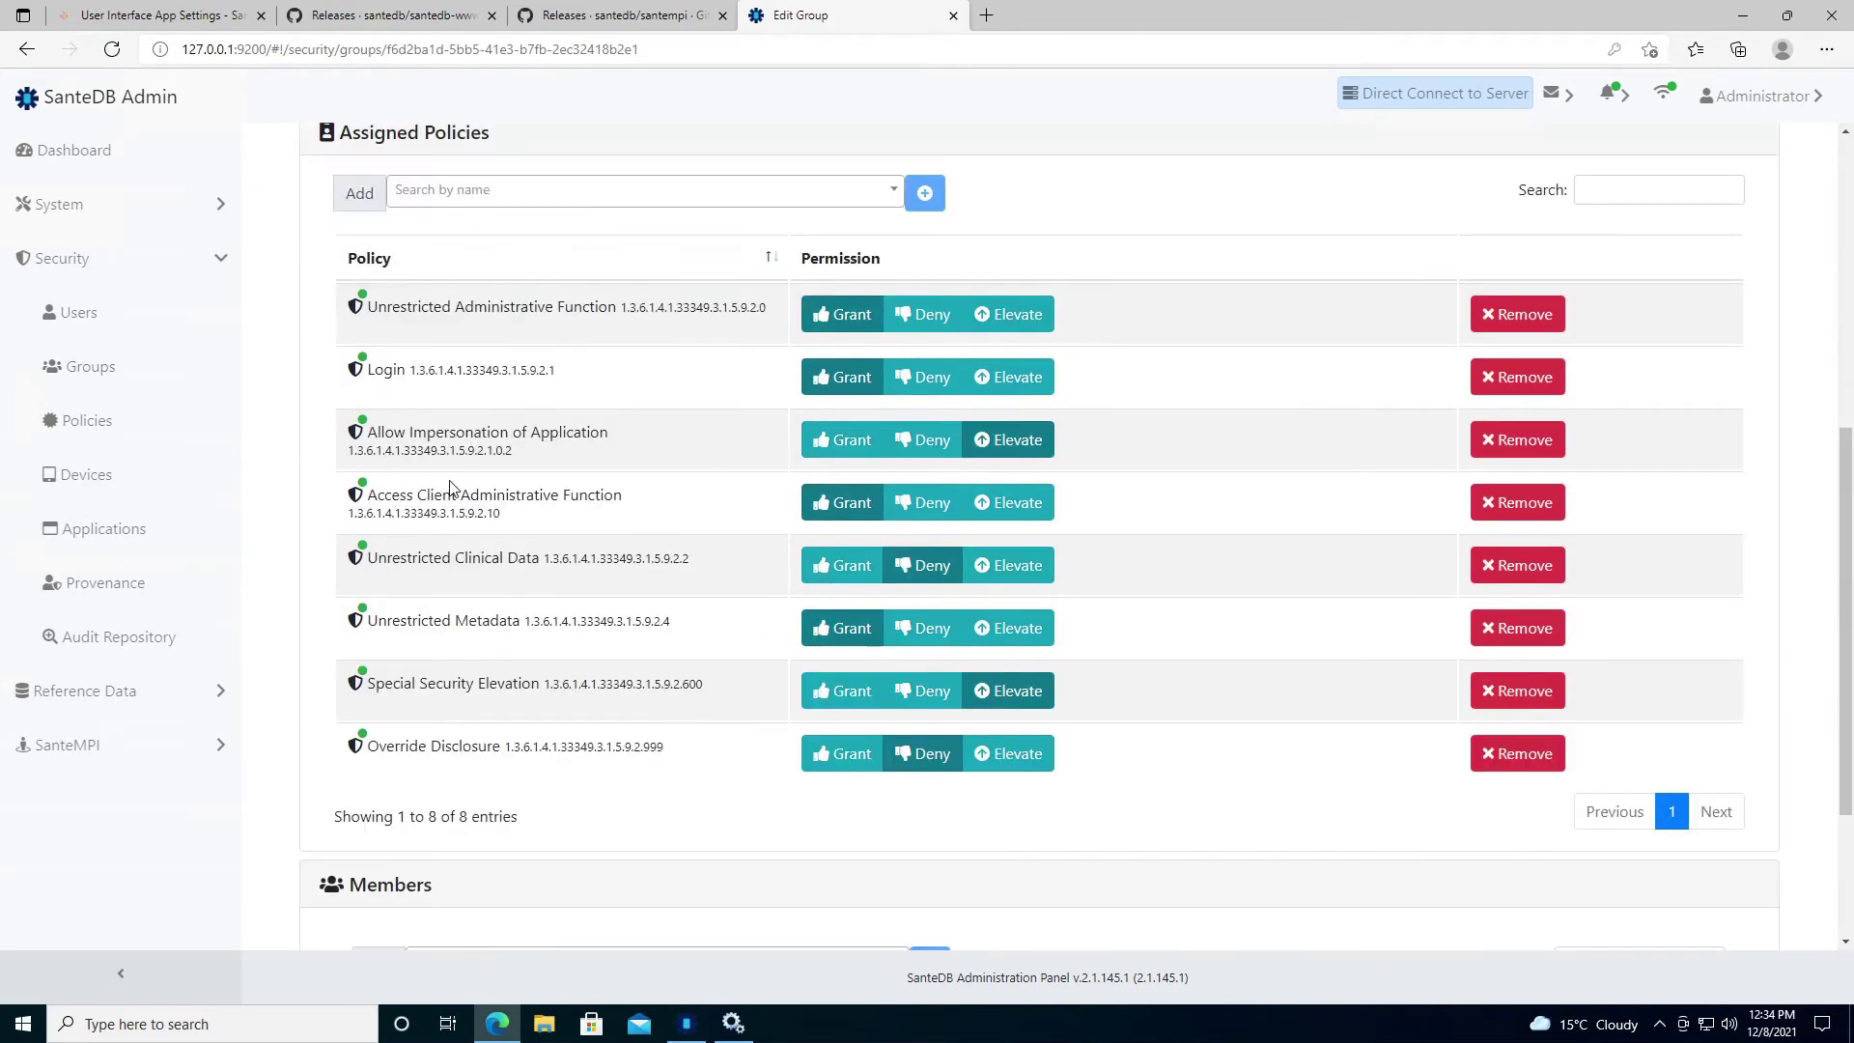
{"action": "left_click", "coordinate": [539, 194]}
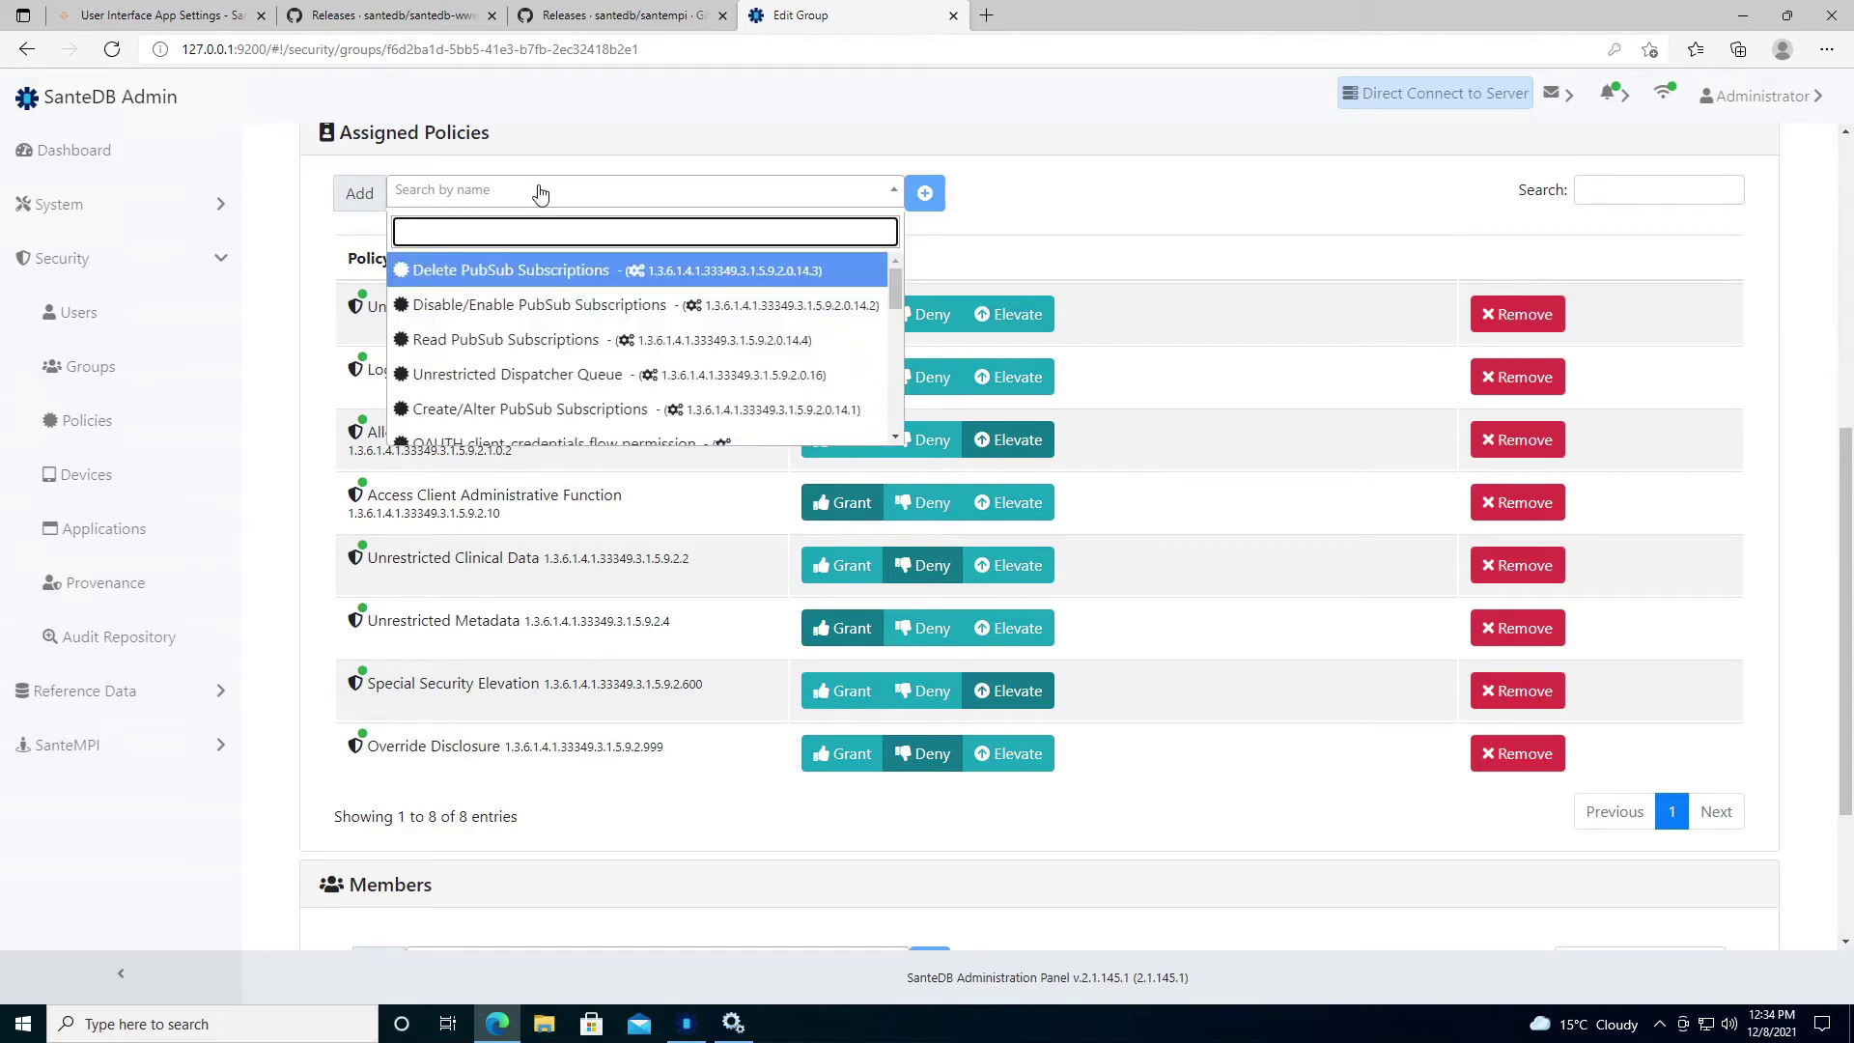
{"action": "type", "text": "clini"}
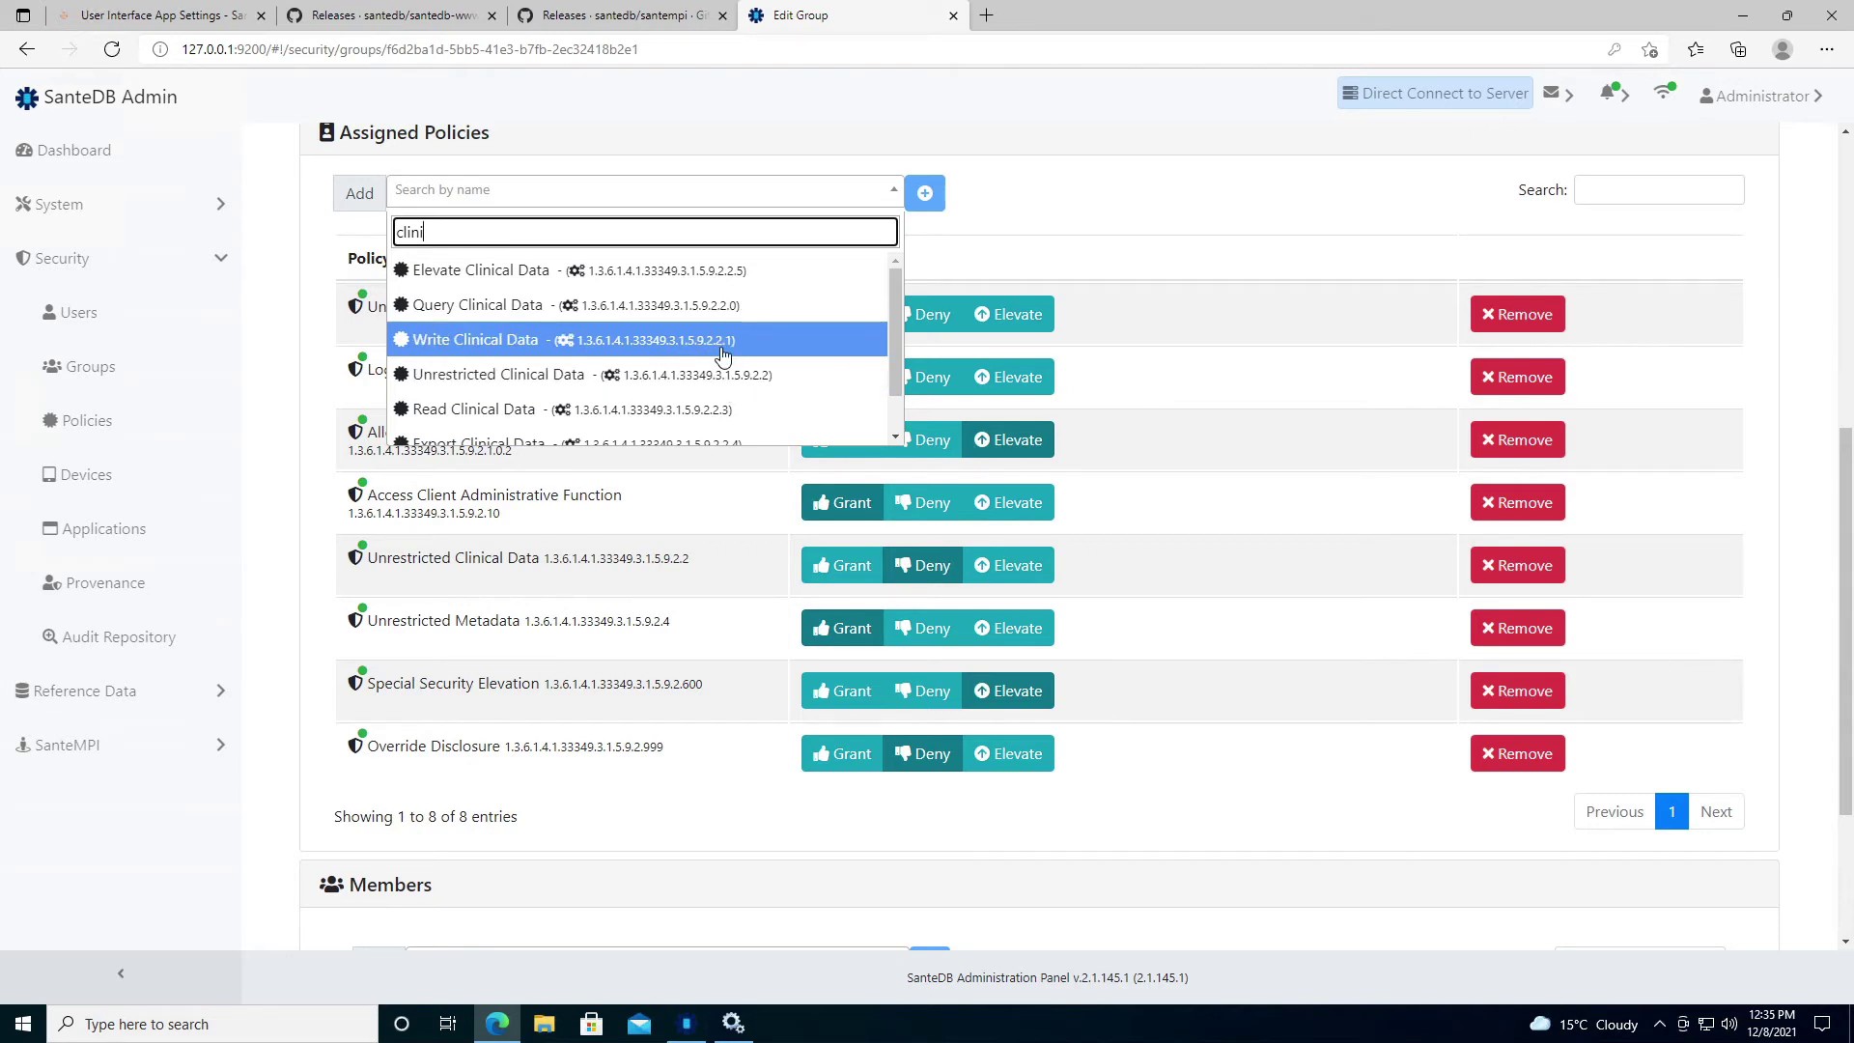
{"action": "left_click", "coordinate": [729, 382]}
{"action": "left_click", "coordinate": [927, 196]}
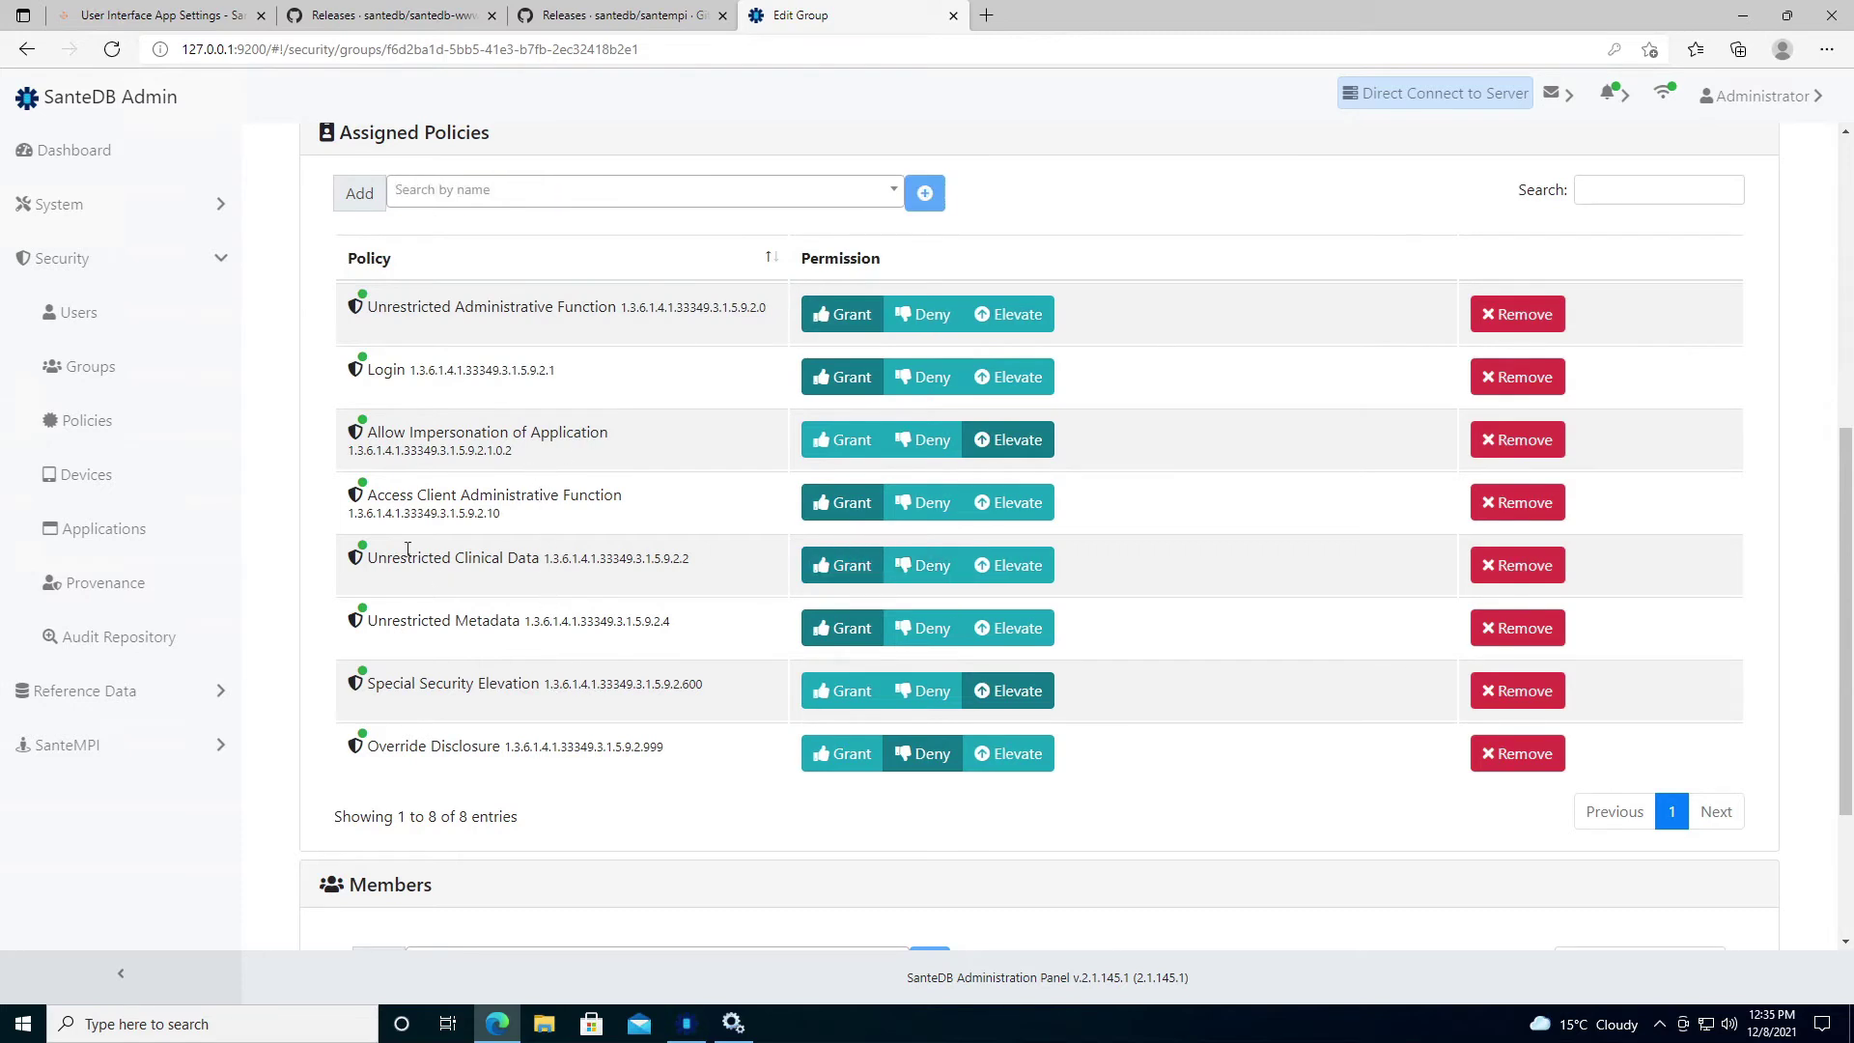
{"action": "left_click_drag", "start_coordinate": [367, 558], "coordinate": [691, 561]}
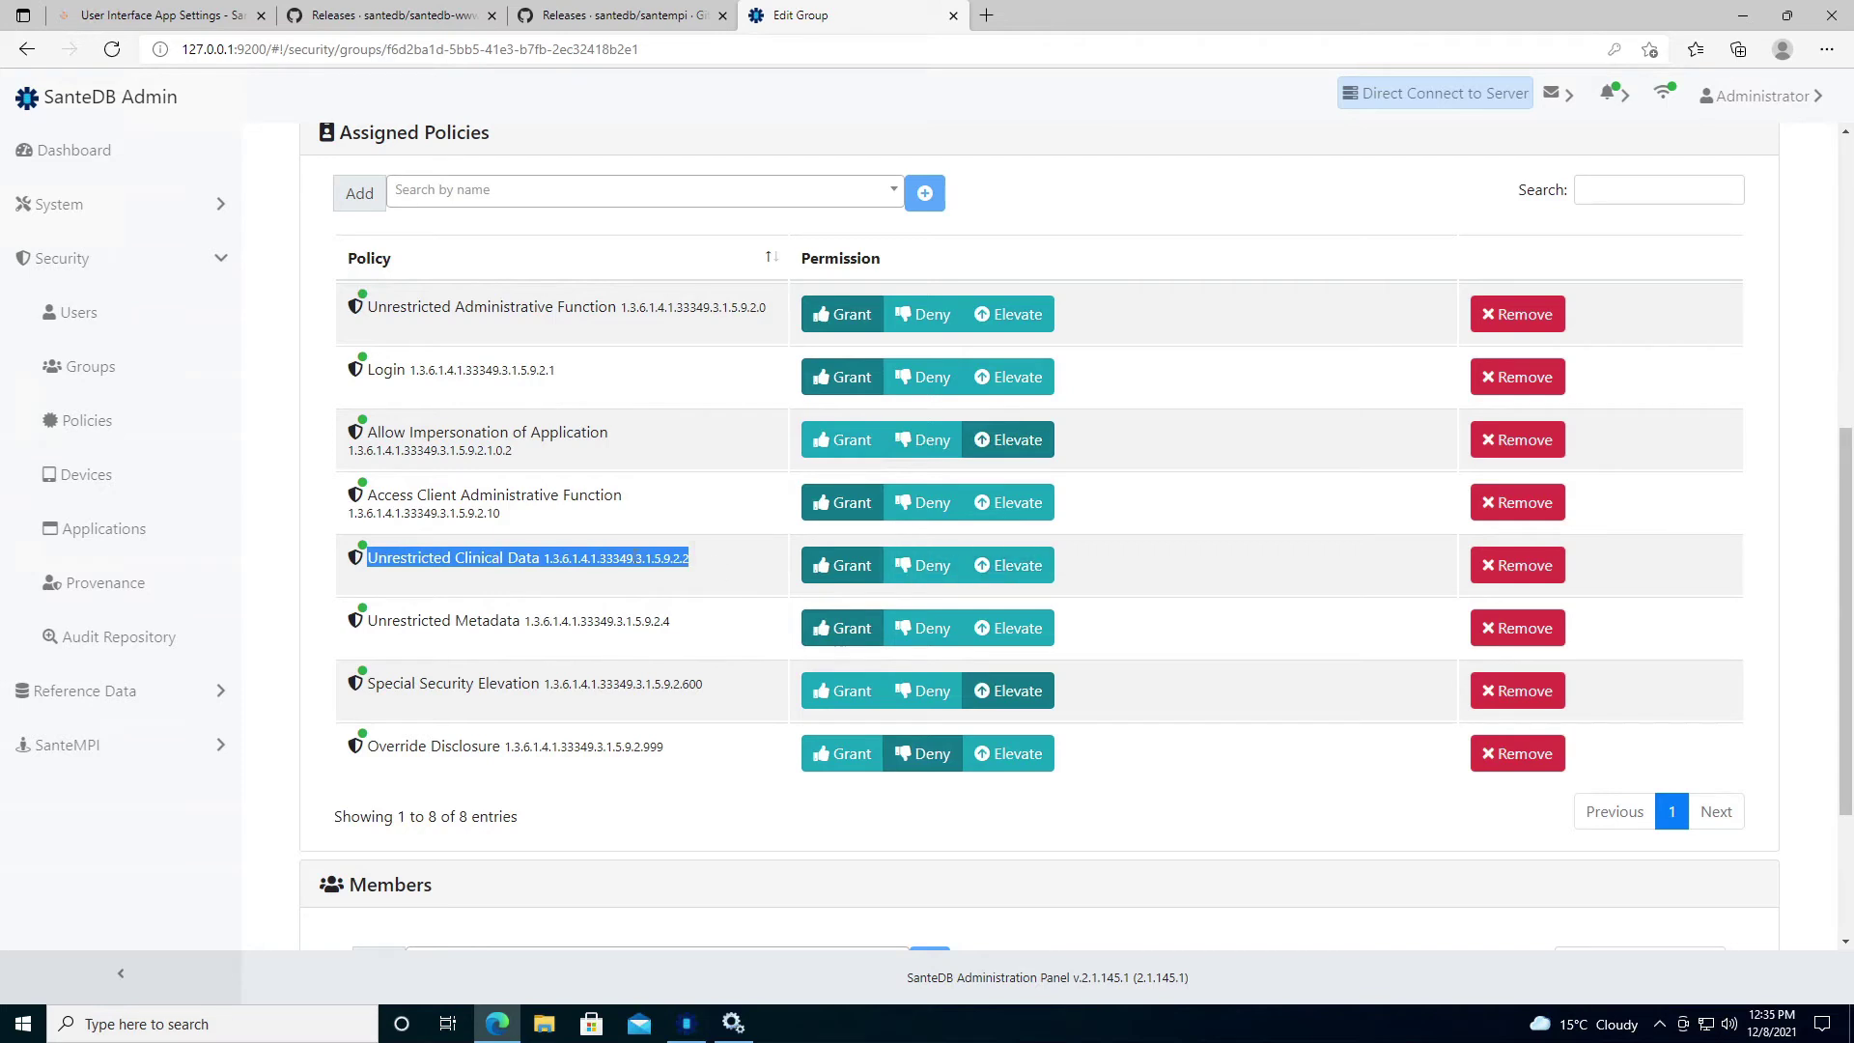
Add the Unrestricted MDM policy to the group, then retry the still-denied MPI dashboard.
{"action": "left_click", "coordinate": [643, 198]}
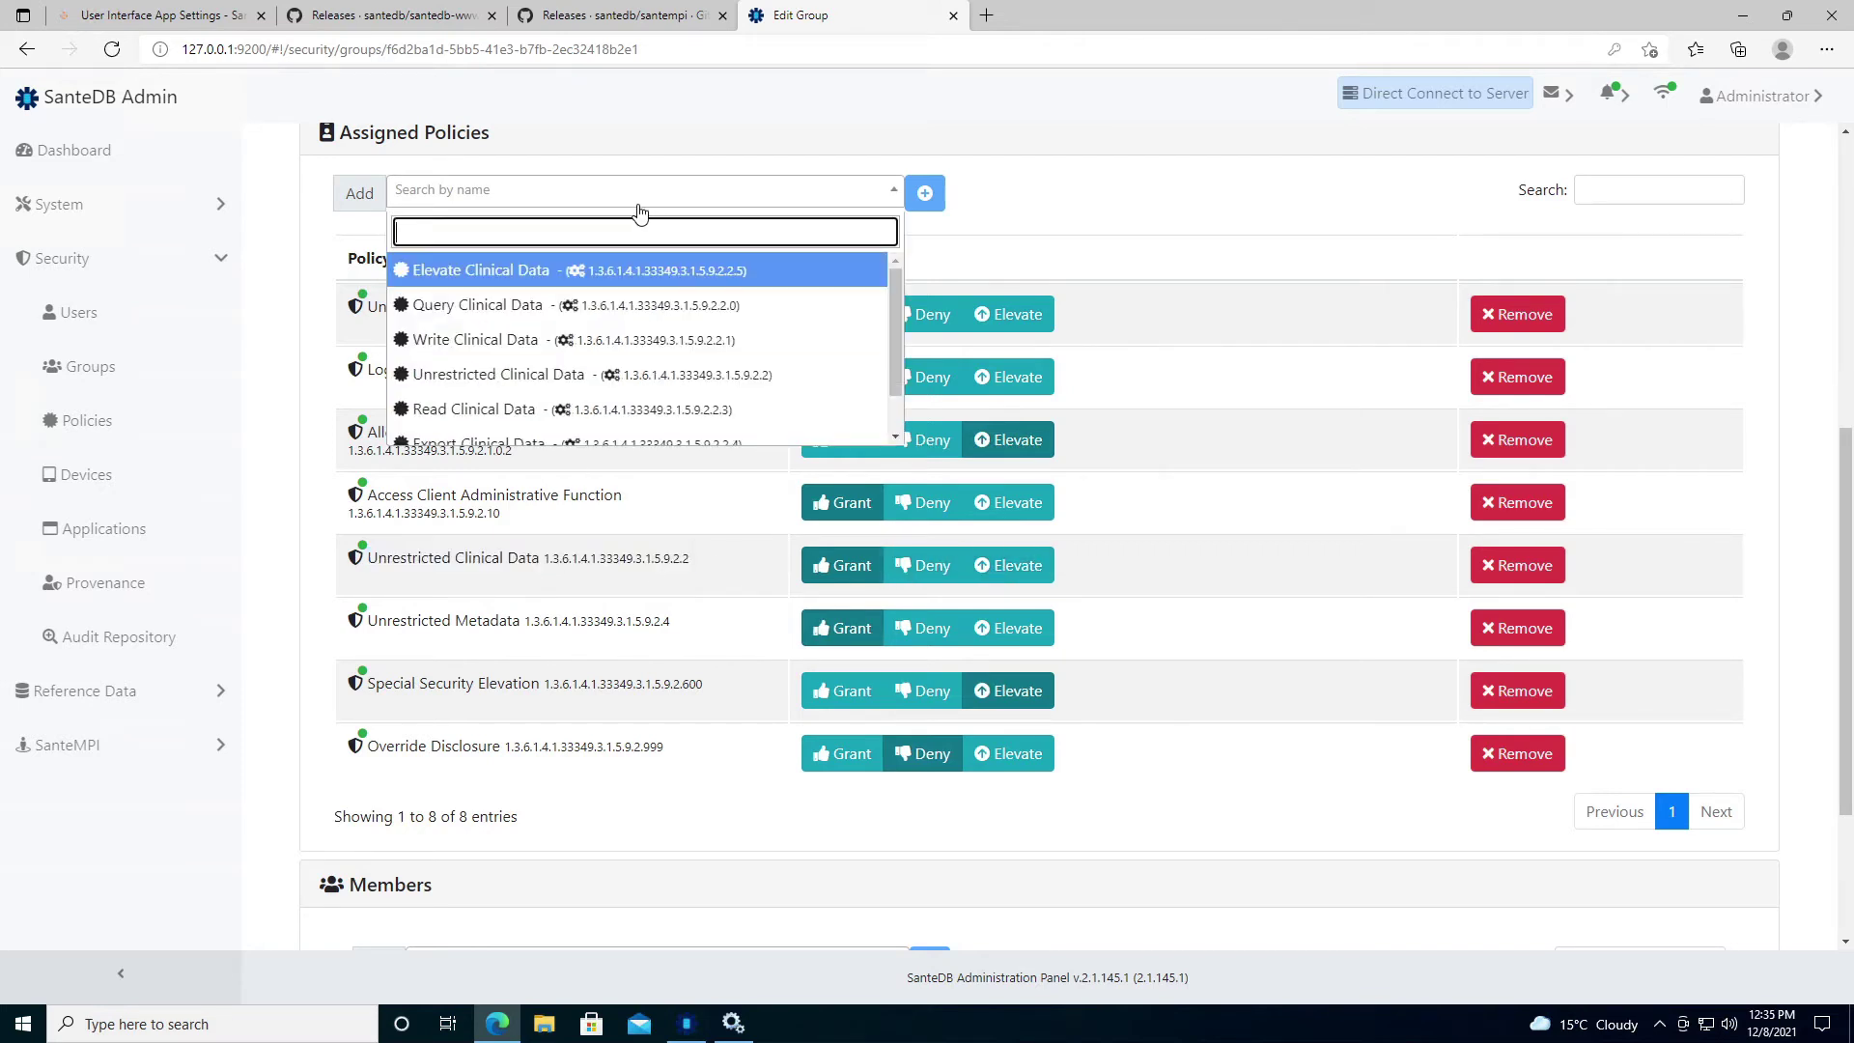
{"action": "type", "text": "mdm"}
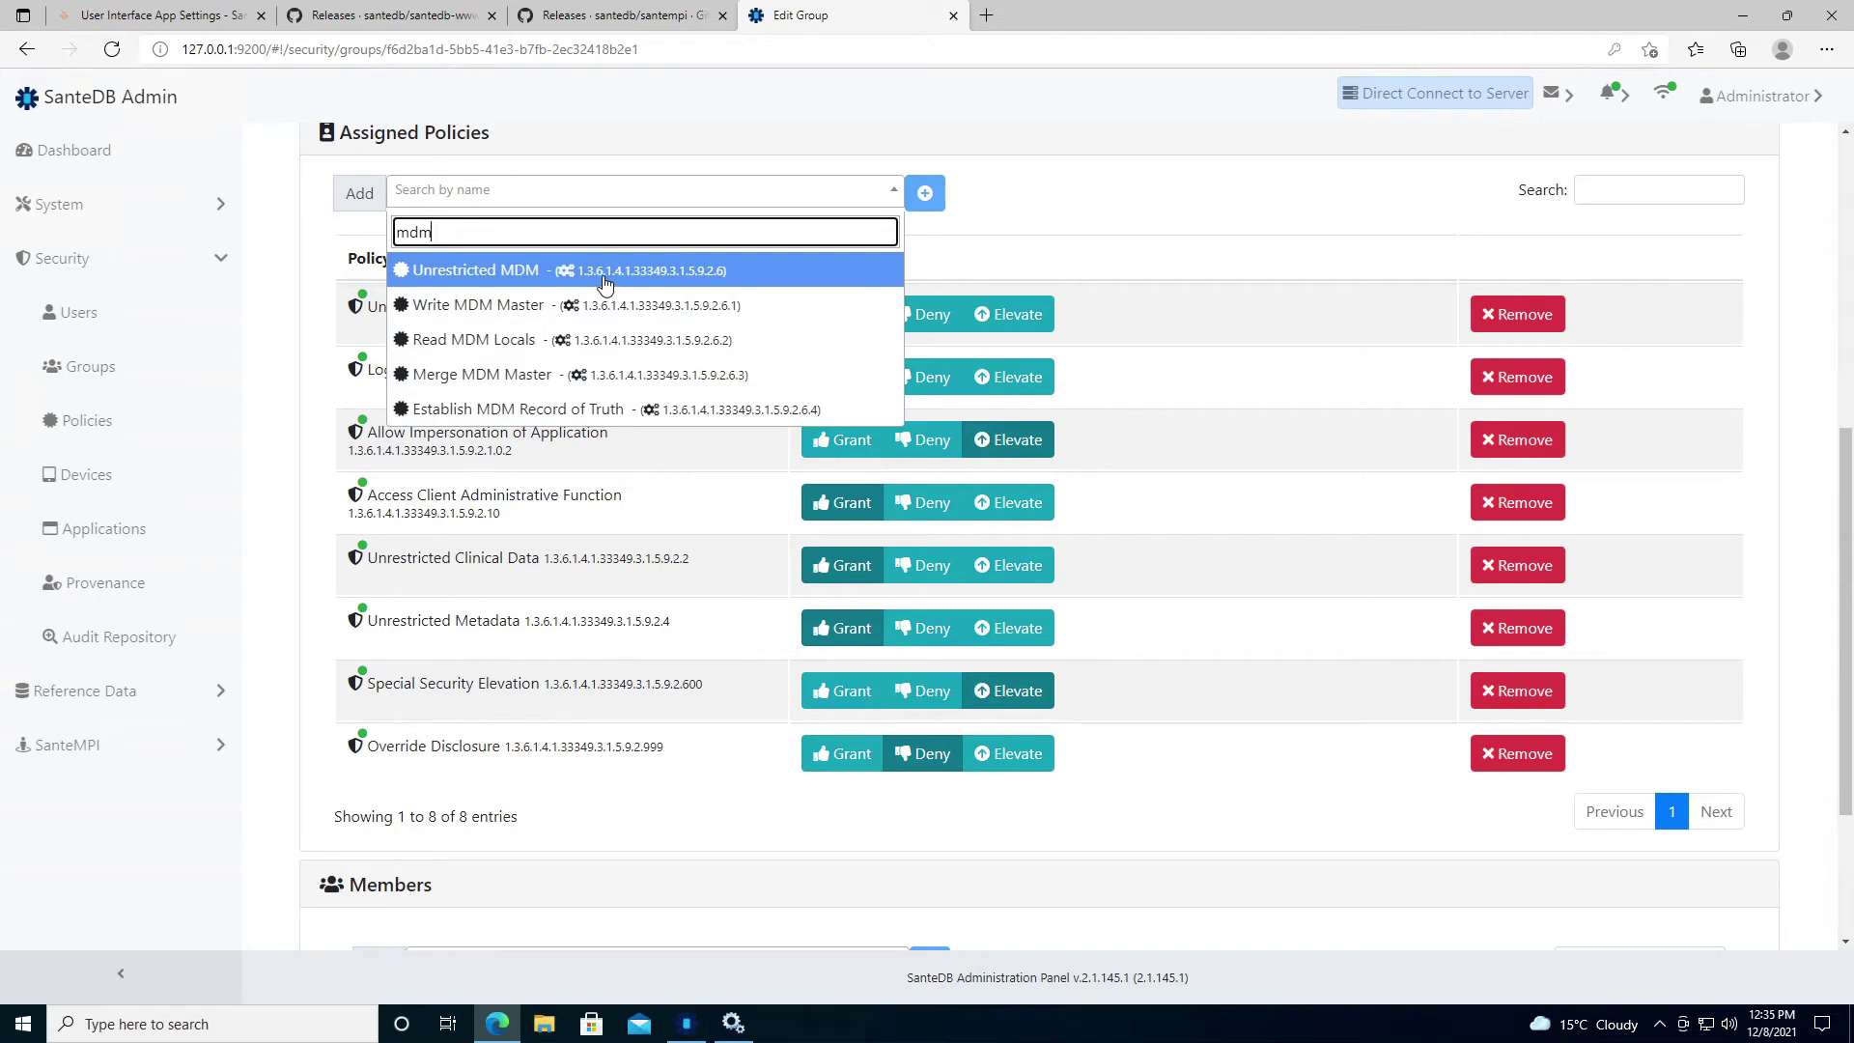
{"action": "left_click", "coordinate": [571, 271]}
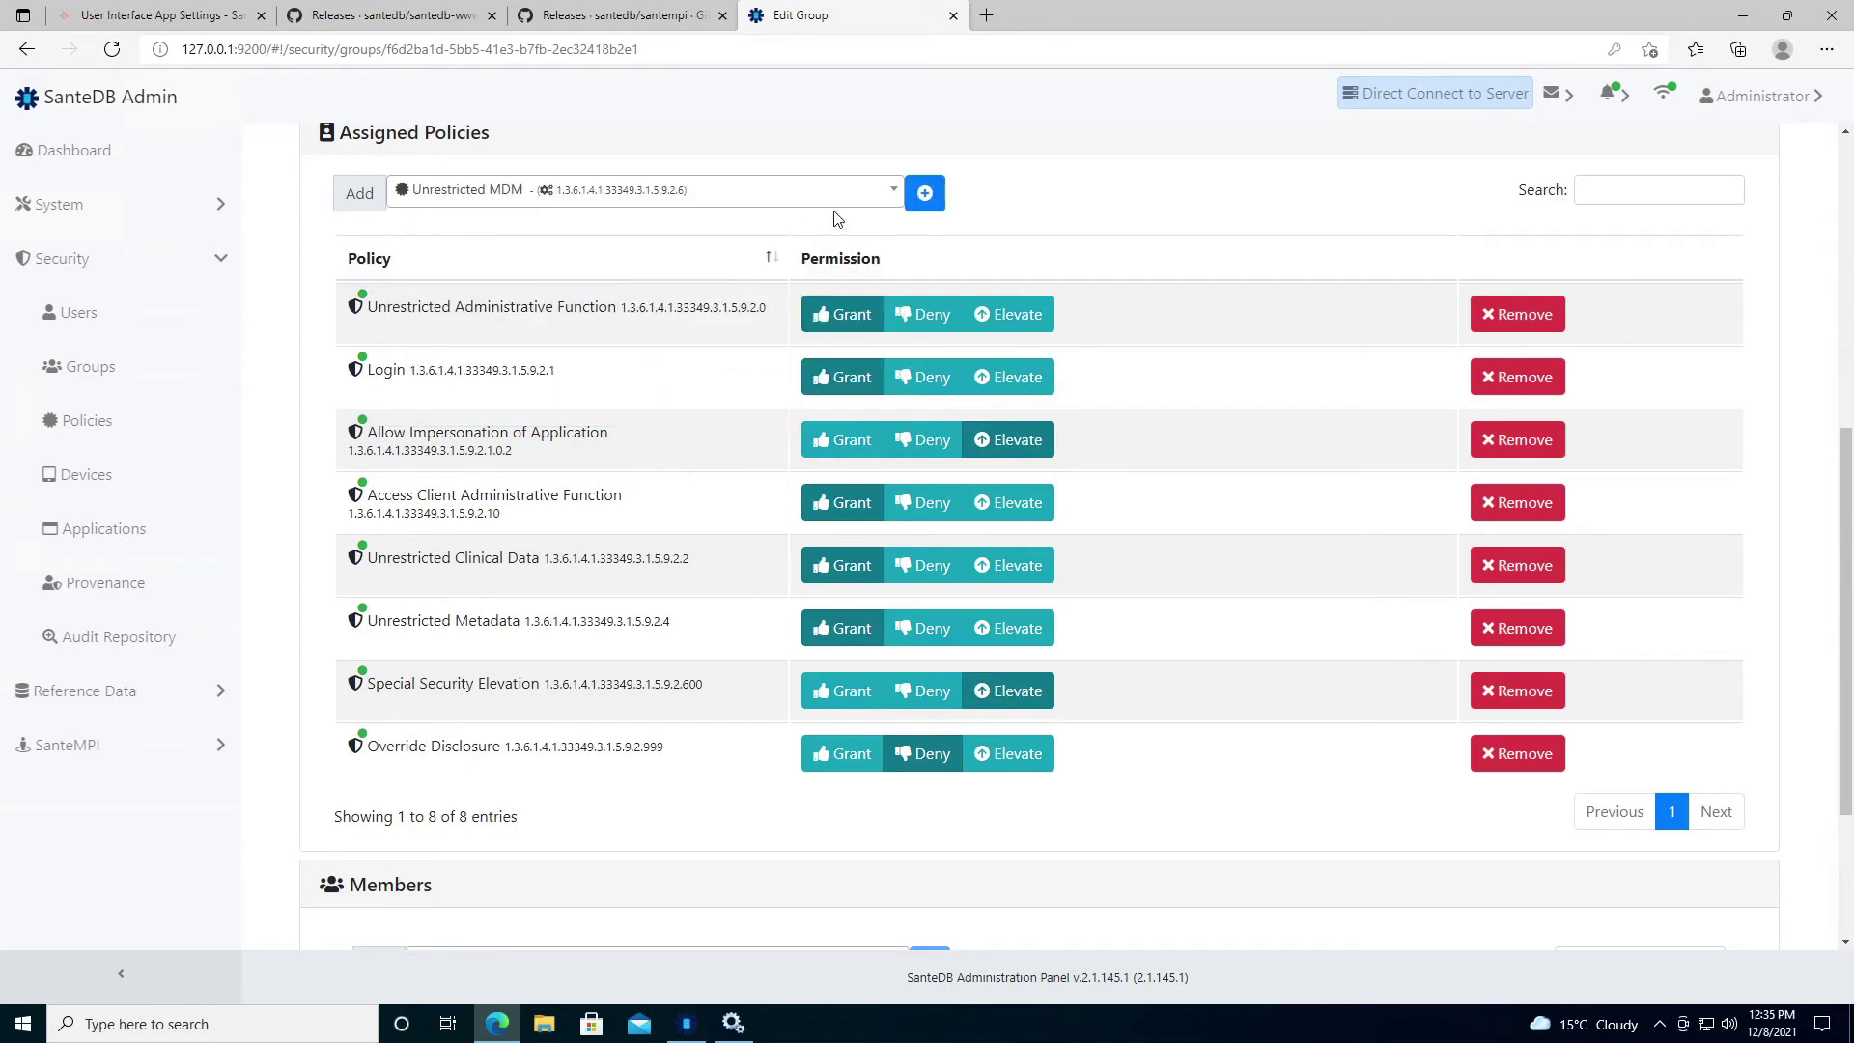
{"action": "left_click", "coordinate": [916, 207]}
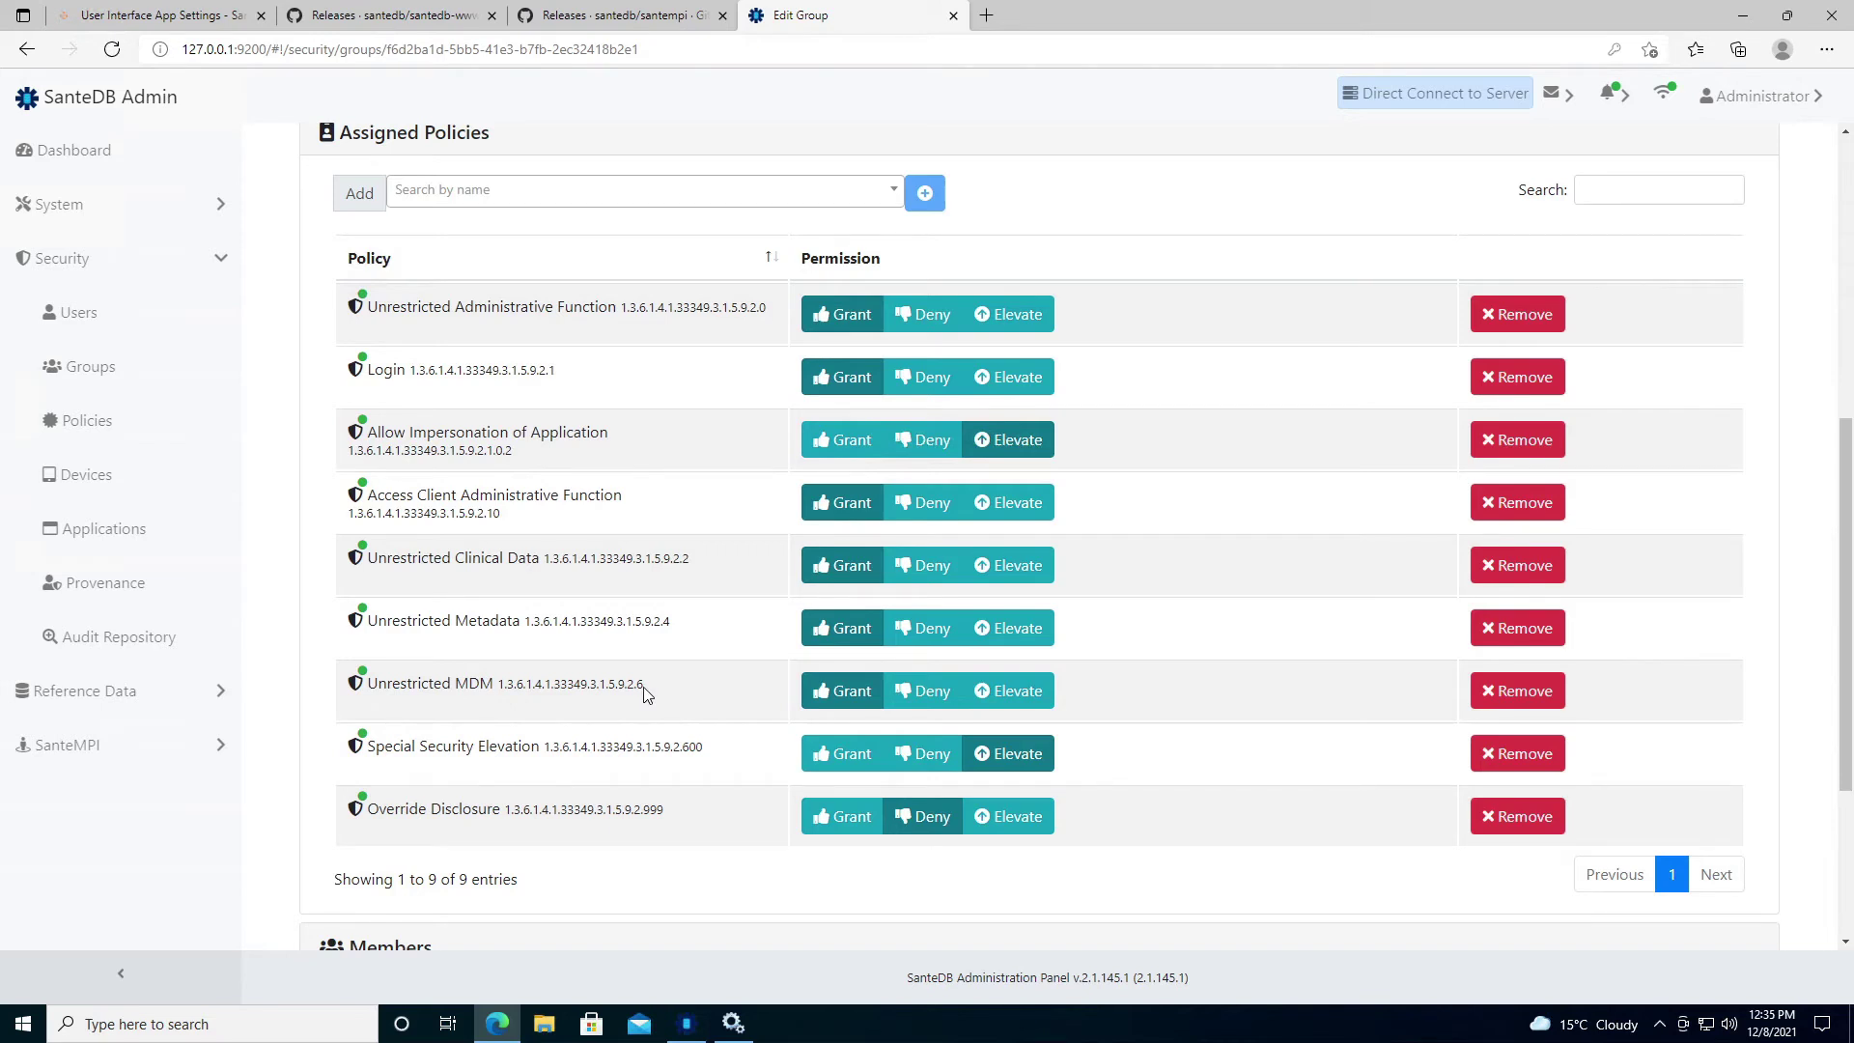
{"action": "left_click", "coordinate": [68, 746]}
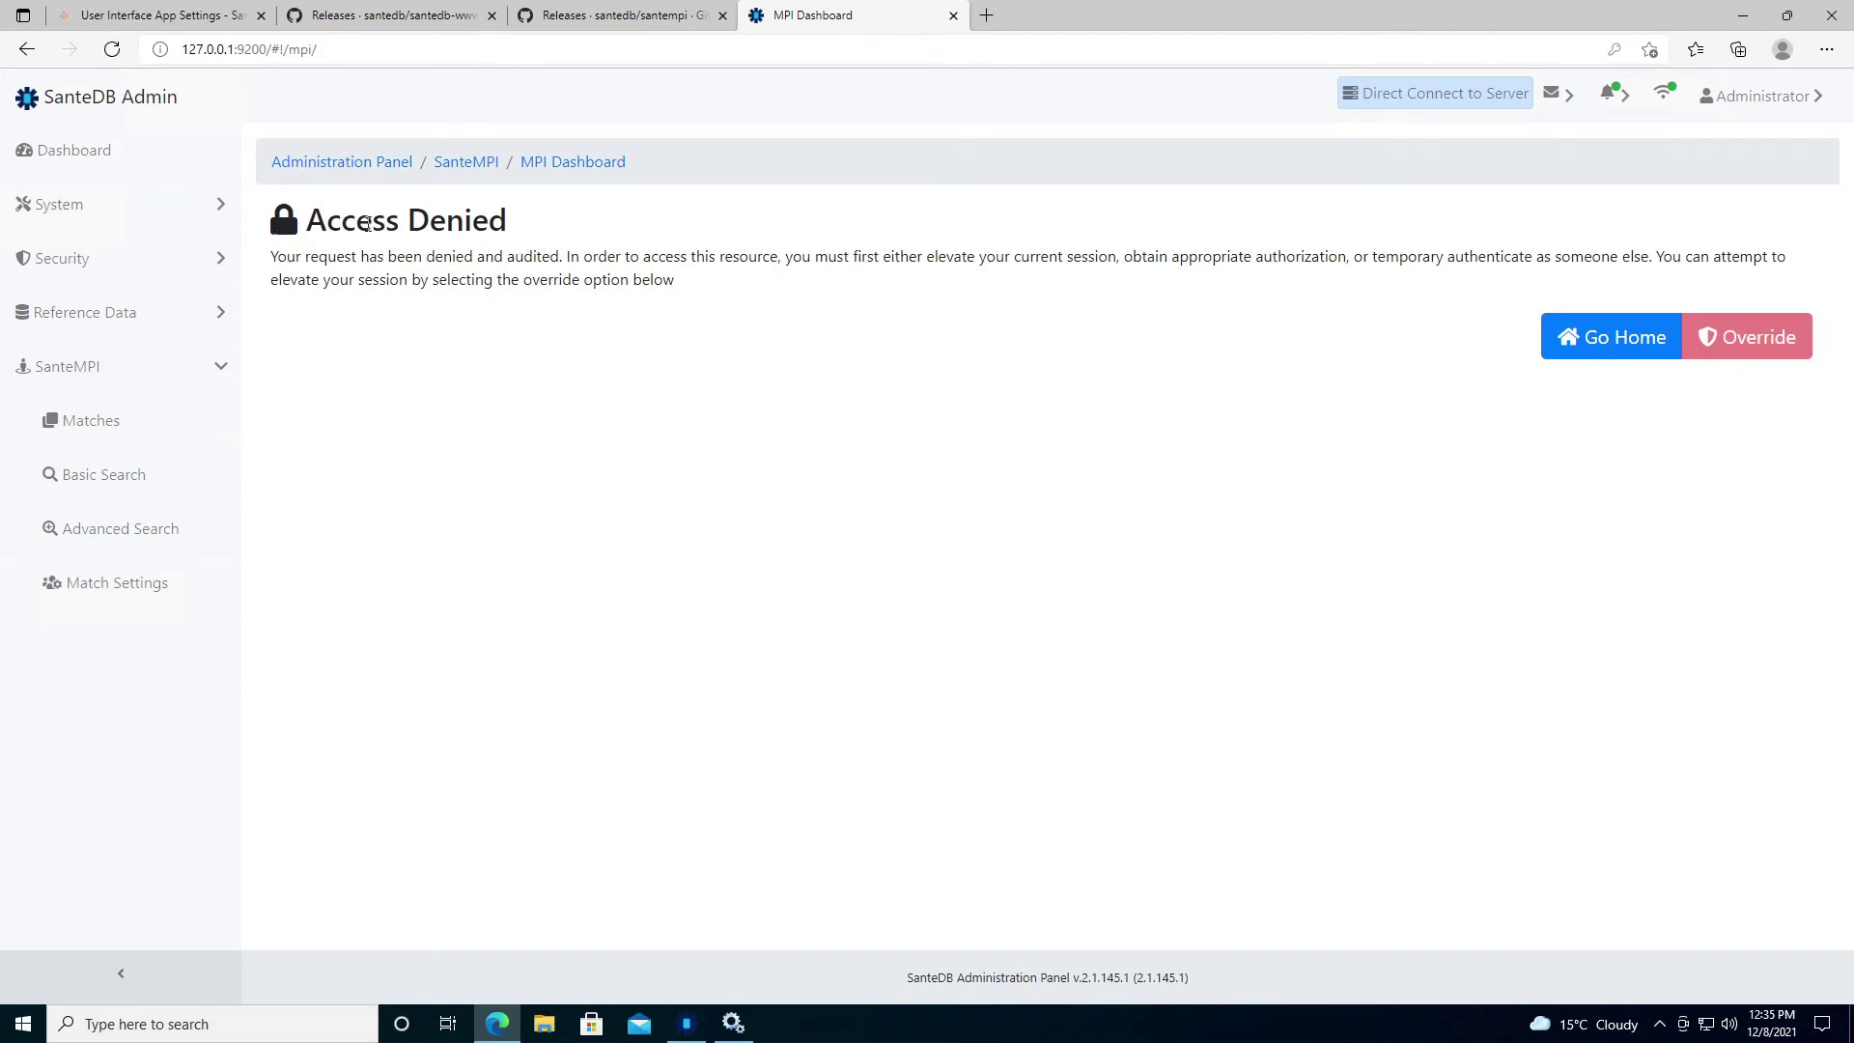
{"action": "left_click_drag", "start_coordinate": [277, 230], "coordinate": [508, 224]}
Log out of the current SanteDB Admin session.
{"action": "left_click", "coordinate": [534, 314]}
{"action": "left_click", "coordinate": [1723, 101]}
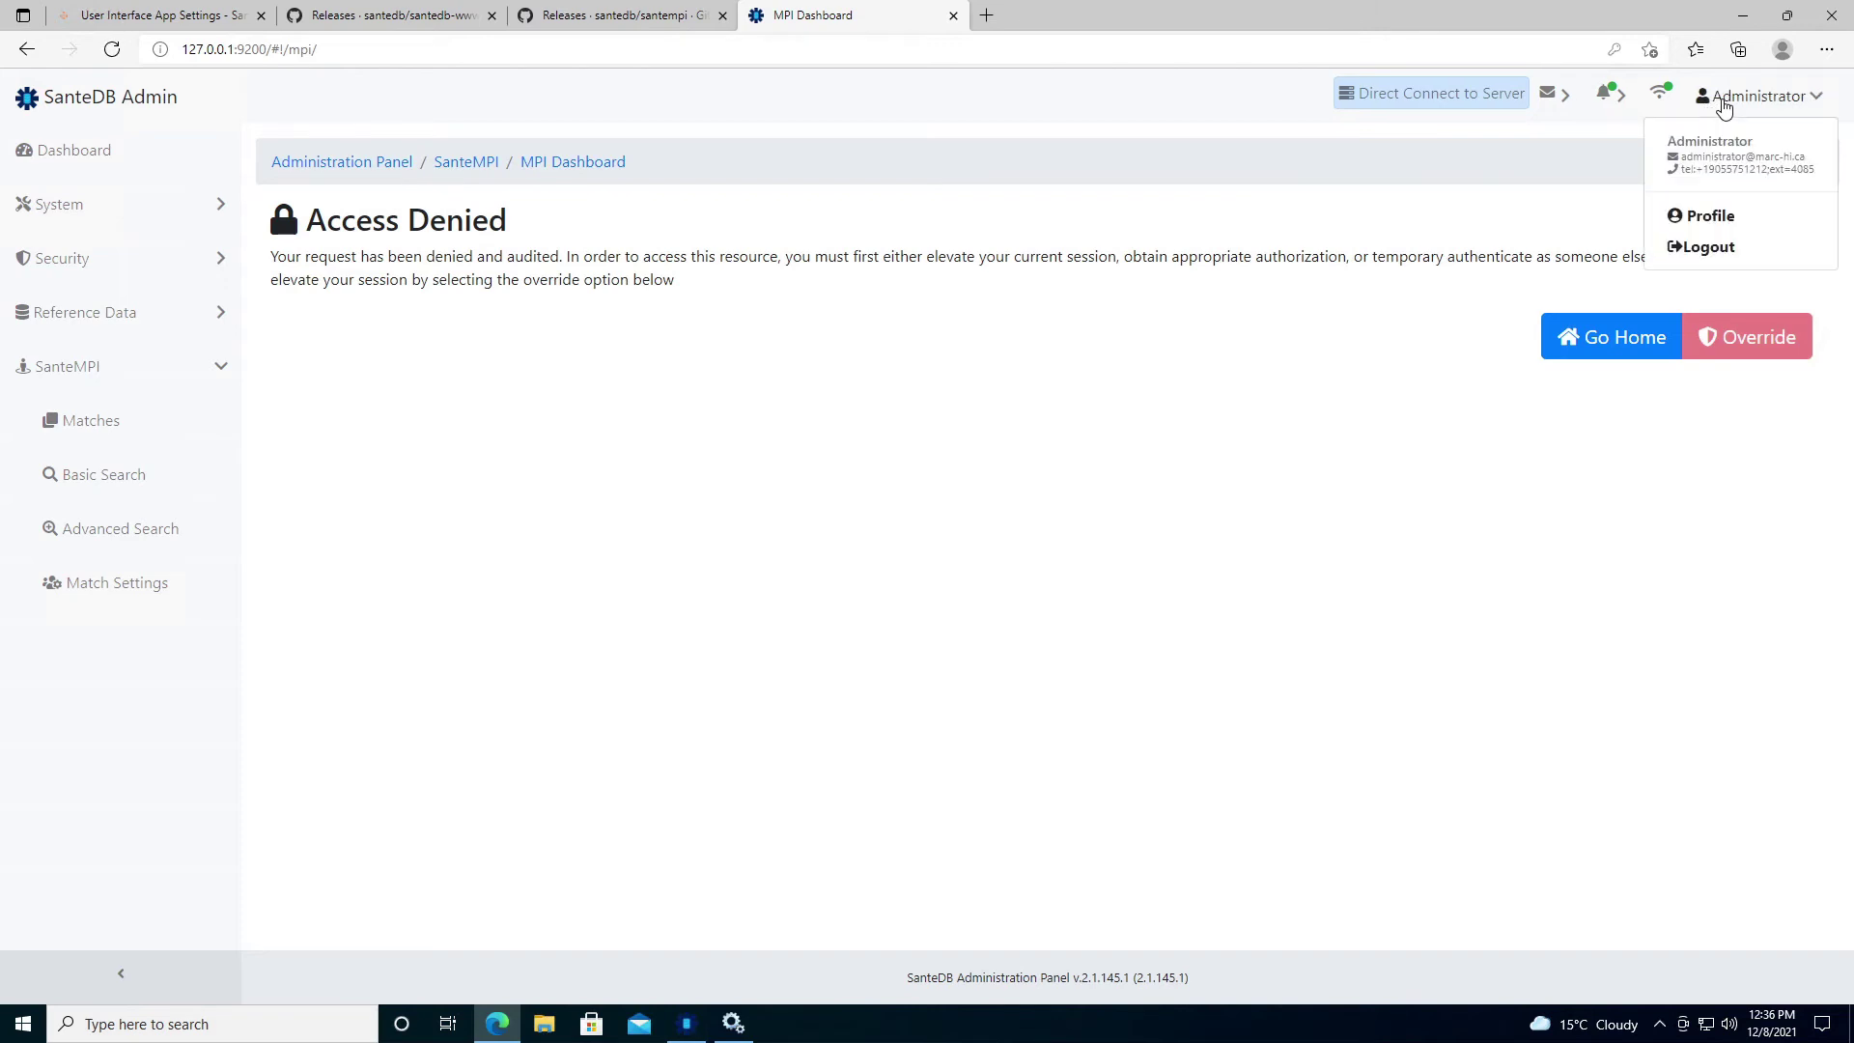
{"action": "left_click", "coordinate": [1707, 249]}
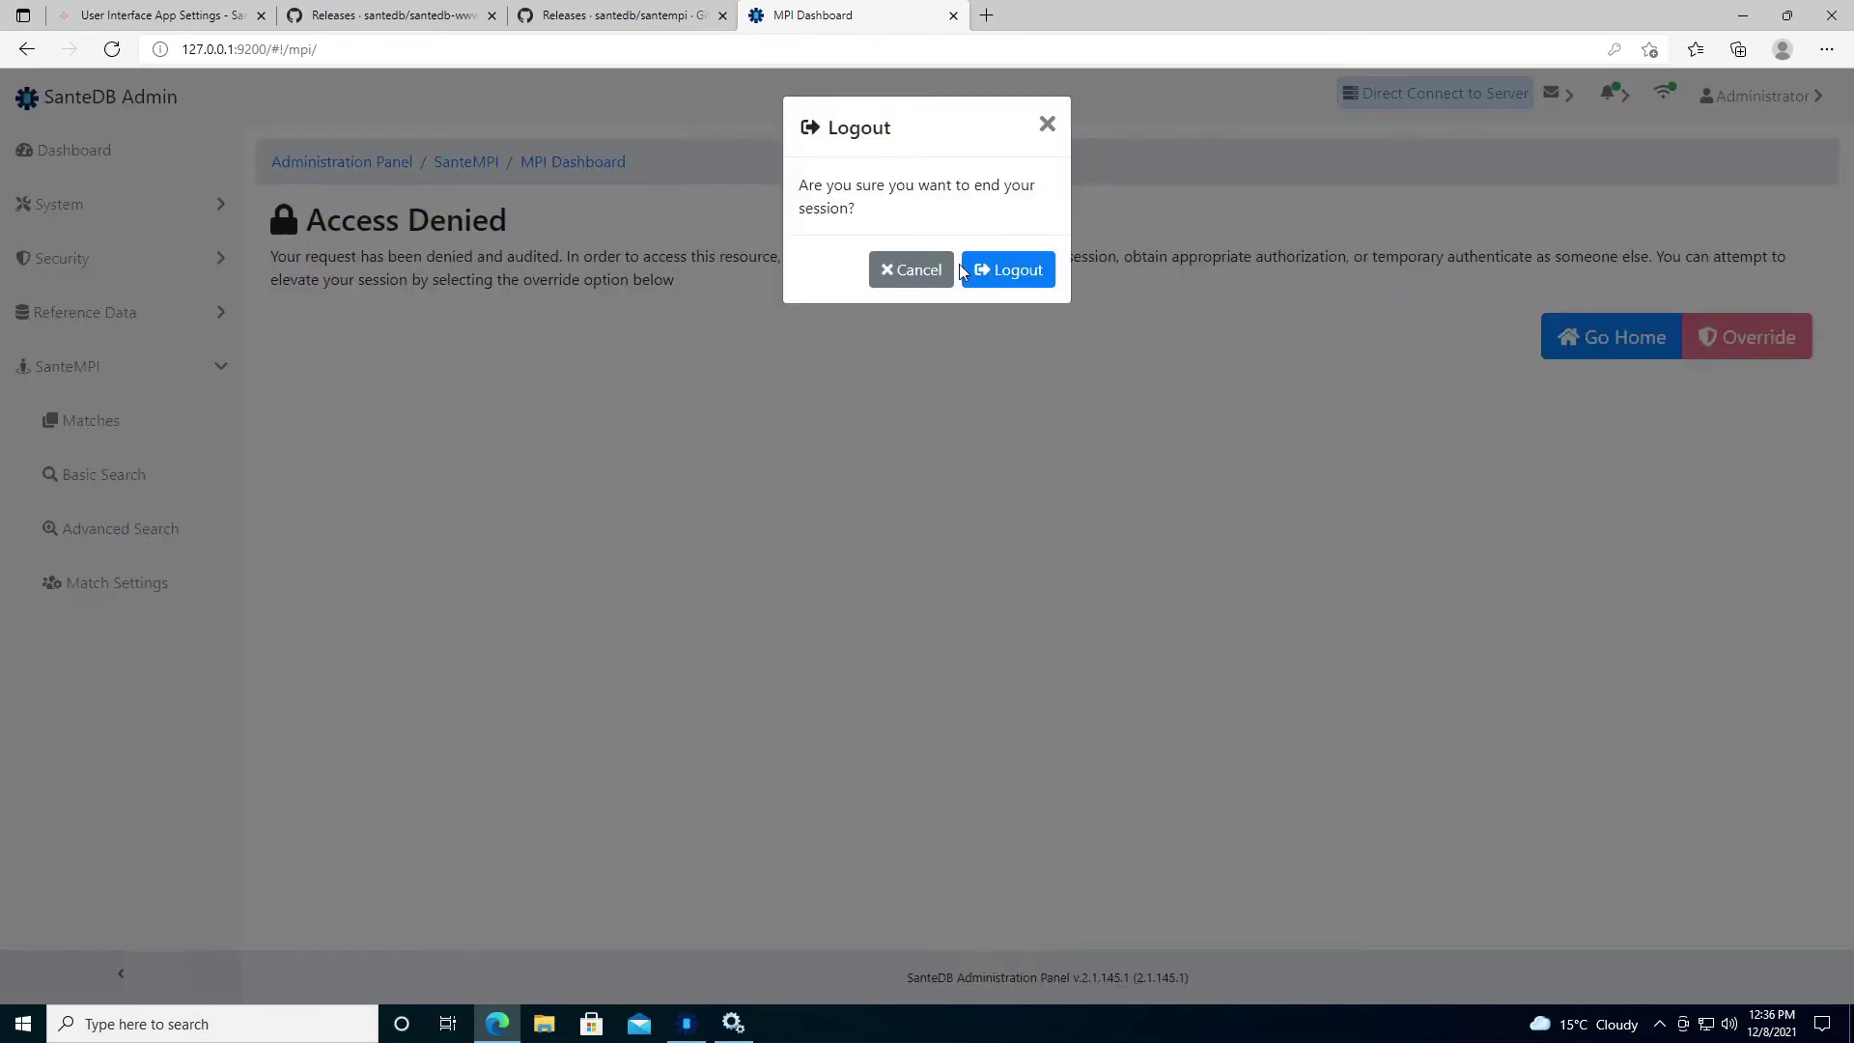
{"action": "left_click", "coordinate": [1012, 270]}
Sign back in as administrator with the account password and open the now-empty MPI dashboard.
{"action": "left_click", "coordinate": [902, 194]}
{"action": "type", "text": "administrator"}
{"action": "key", "text": "Tab"}
{"action": "type", "text": "Mohawk123"}
{"action": "key", "text": "Return"}
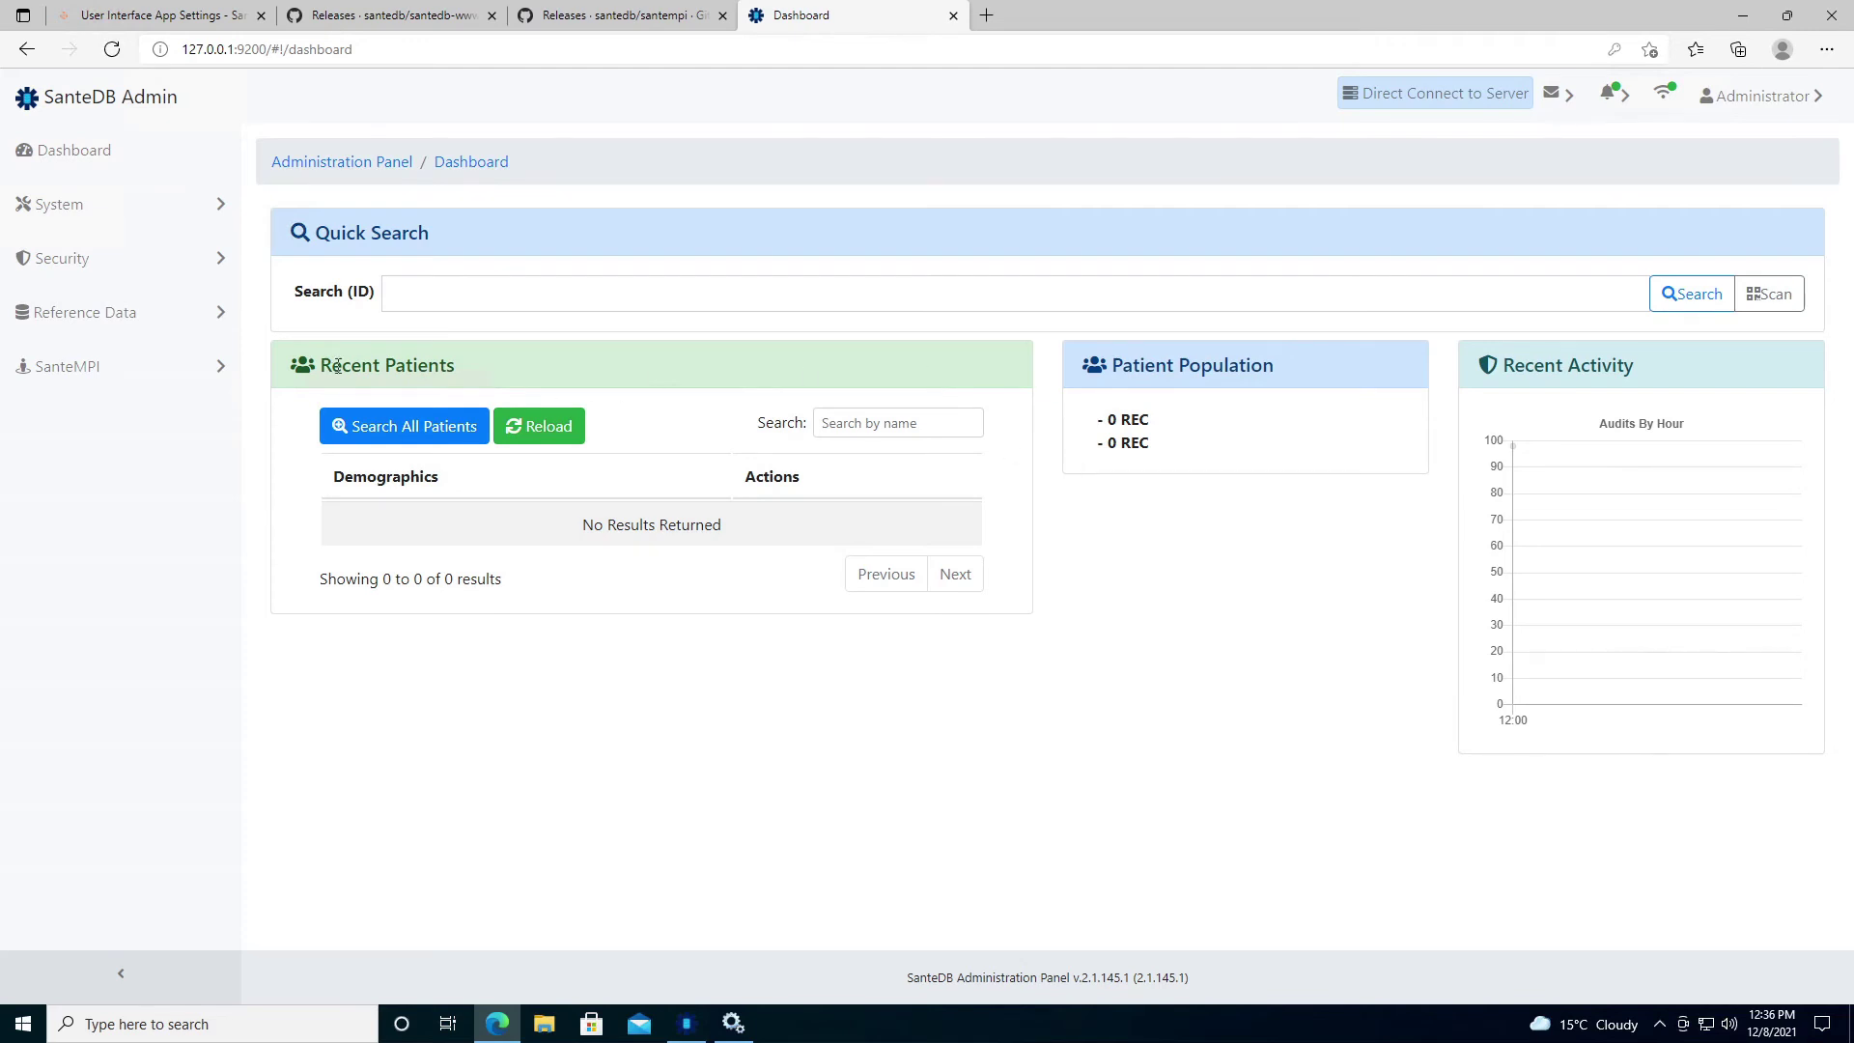
{"action": "left_click", "coordinate": [154, 371]}
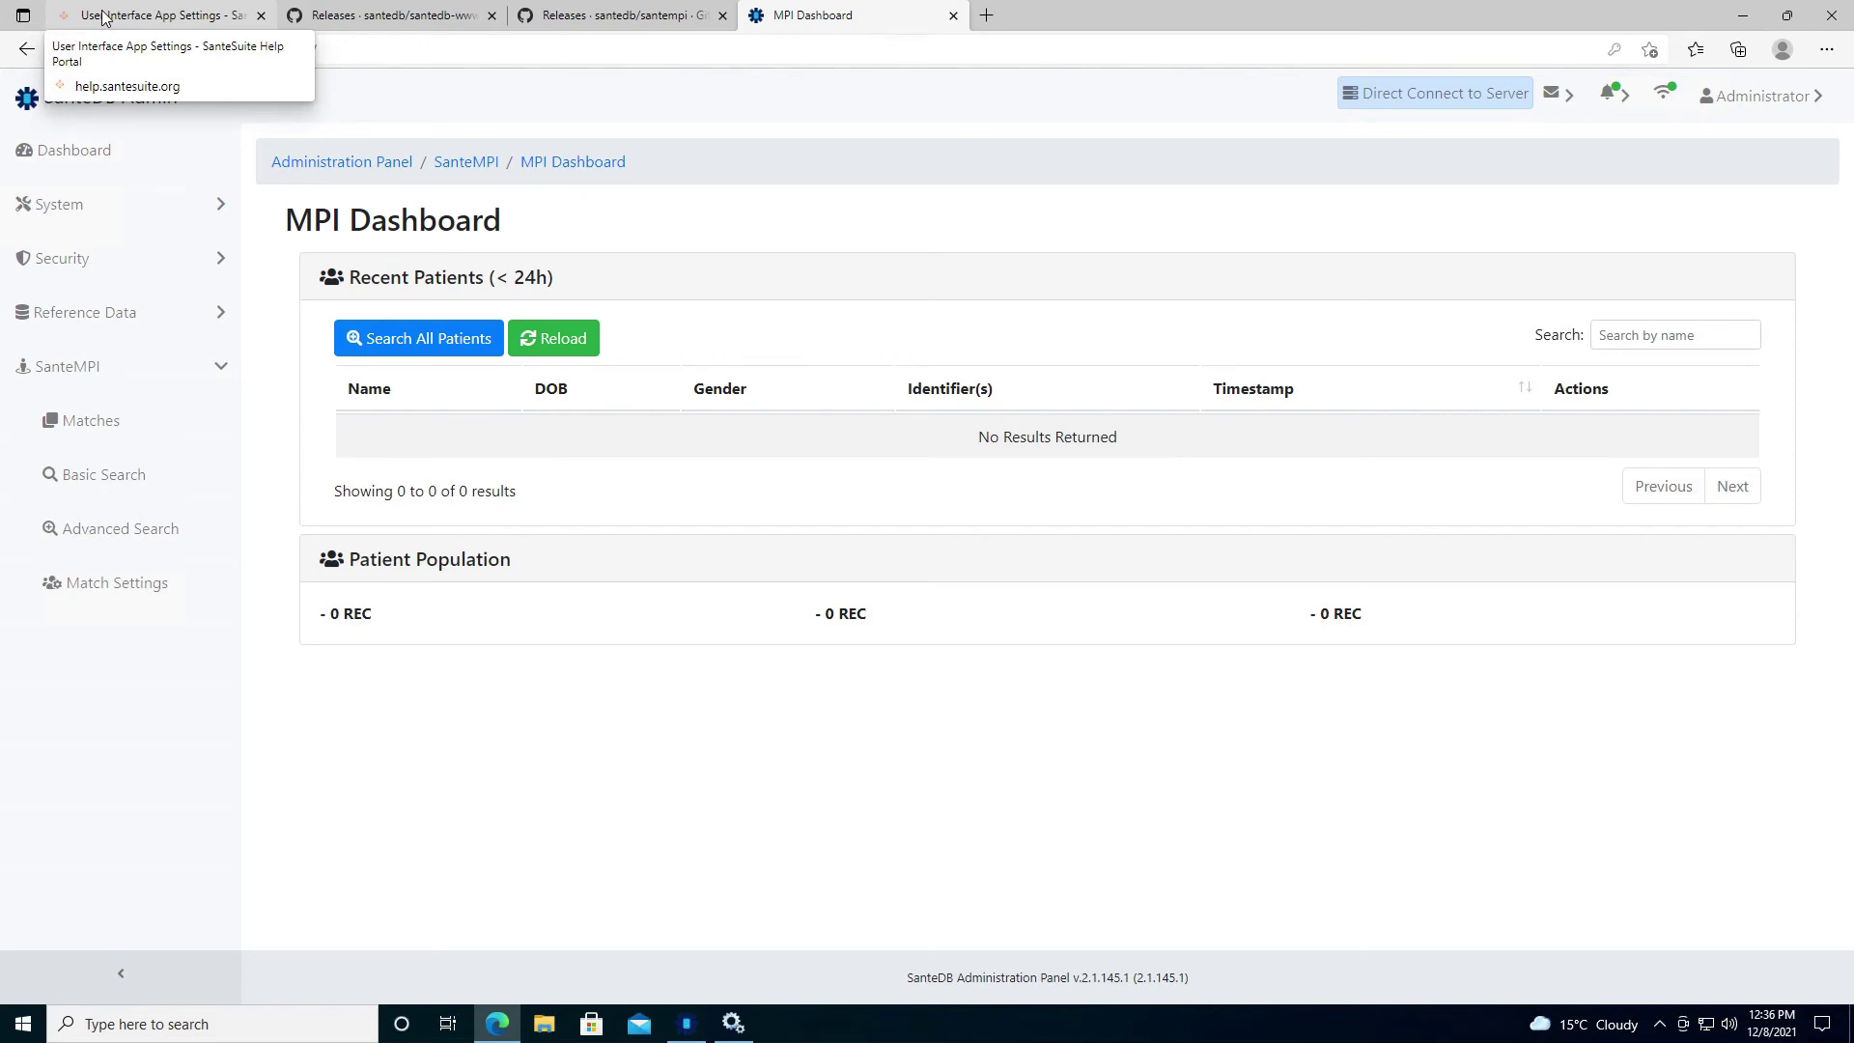
{"action": "left_click", "coordinate": [105, 17]}
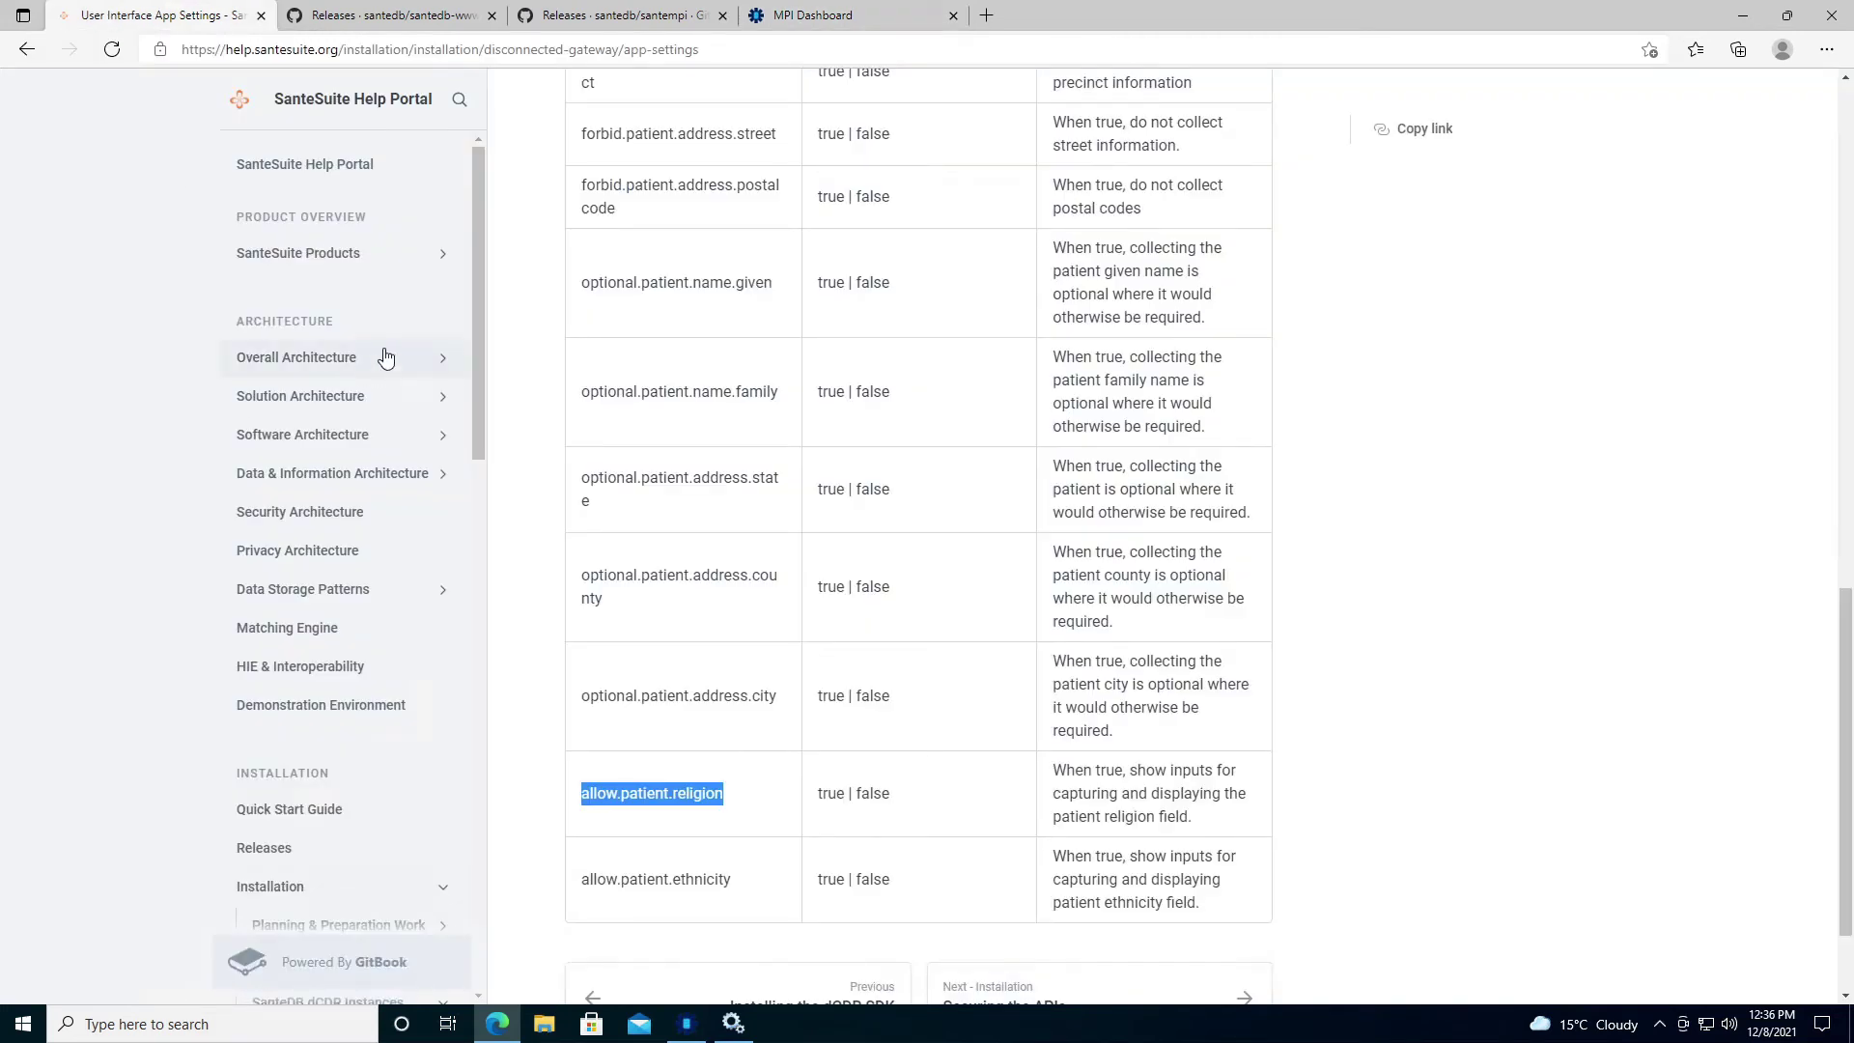
Expand the SanteDB iCDR Server documentation and open the Installation Qualification page.
{"action": "scroll", "coordinate": [443, 323], "scroll_direction": "down", "scroll_amount": 7}
{"action": "scroll", "coordinate": [443, 328], "scroll_direction": "down", "scroll_amount": 1}
{"action": "scroll", "coordinate": [318, 281], "scroll_direction": "up", "scroll_amount": 3}
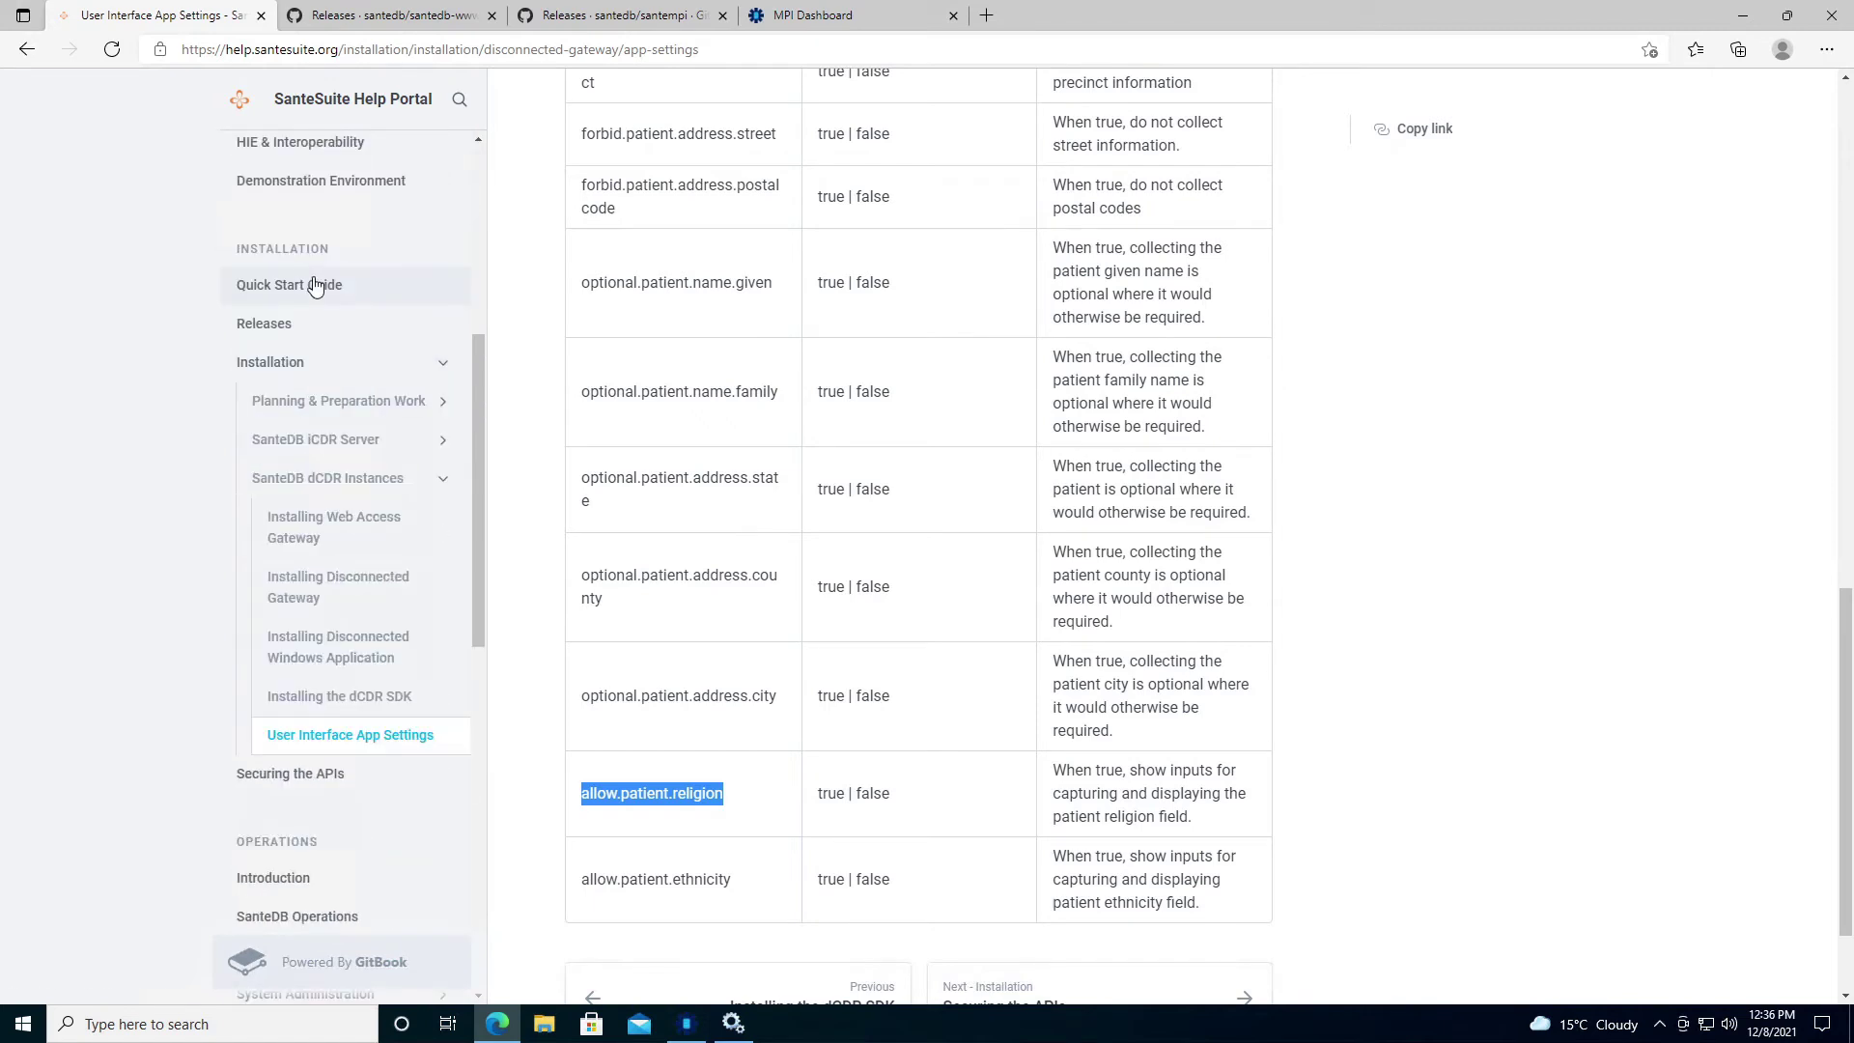
{"action": "left_click", "coordinate": [443, 443]}
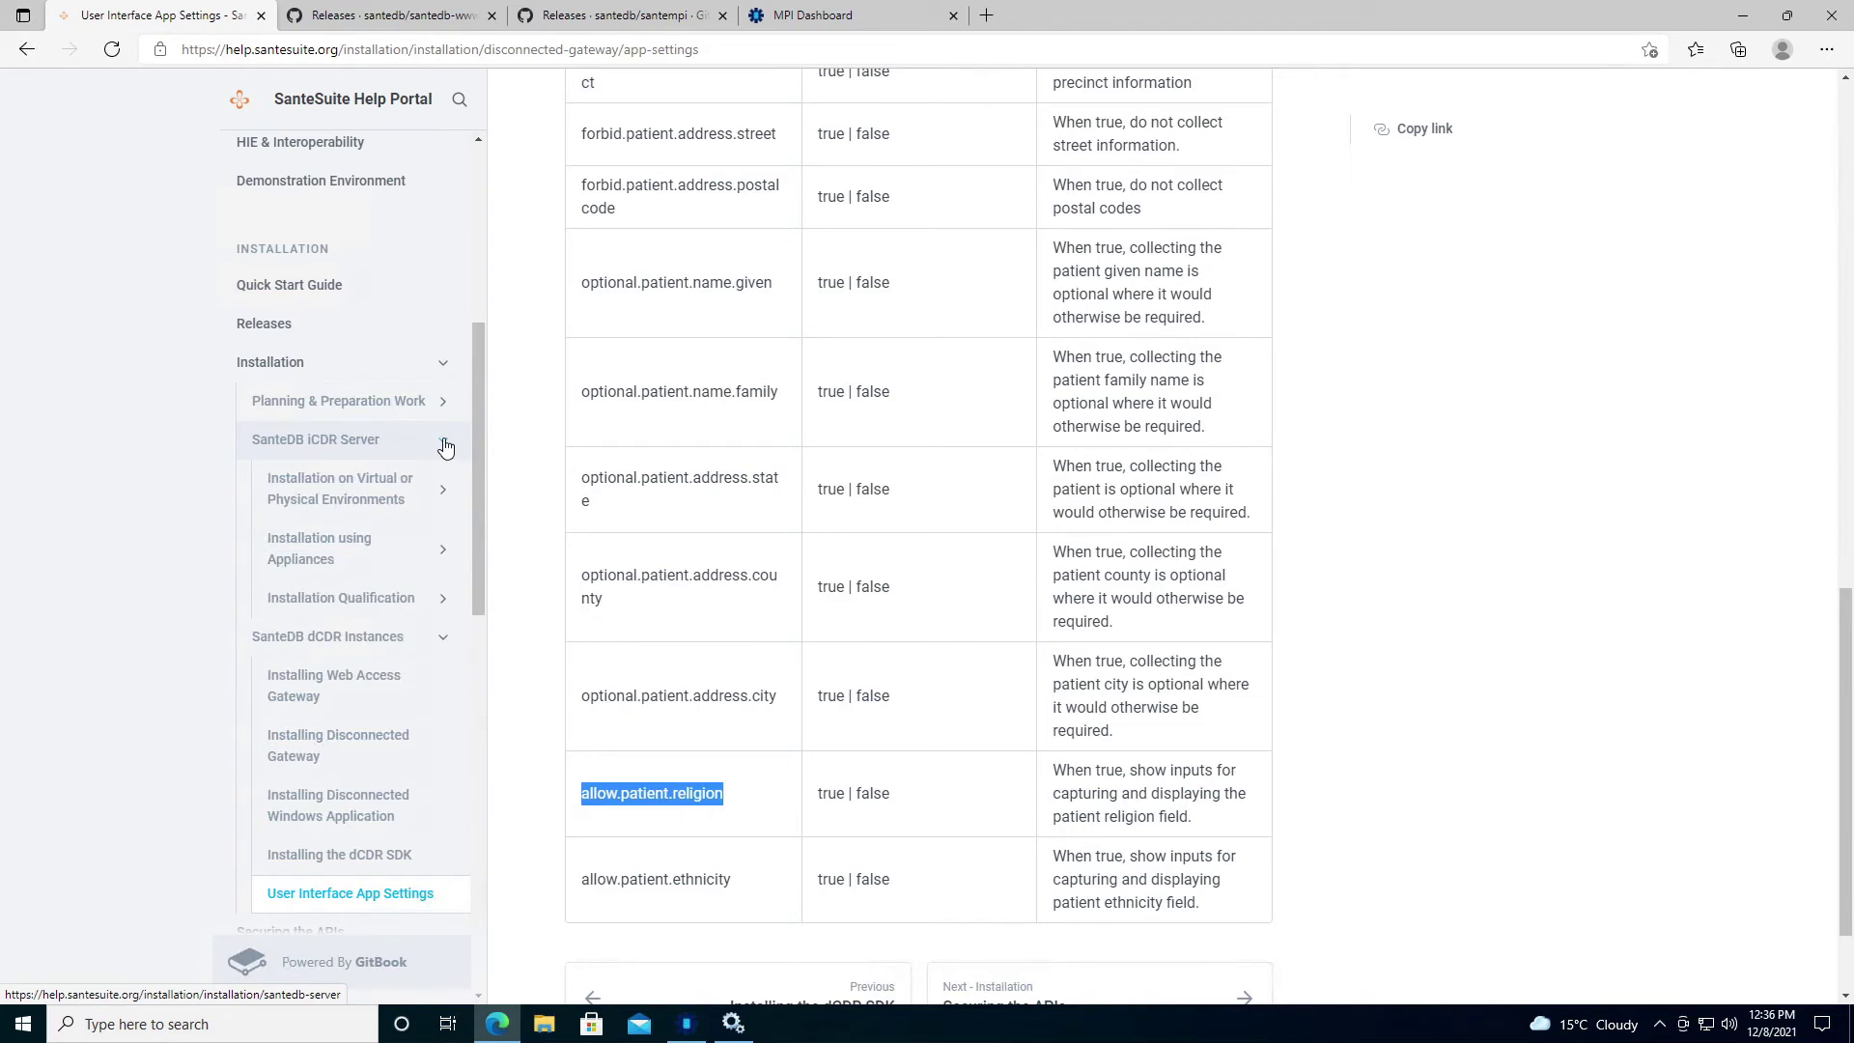
{"action": "left_click", "coordinate": [290, 598]}
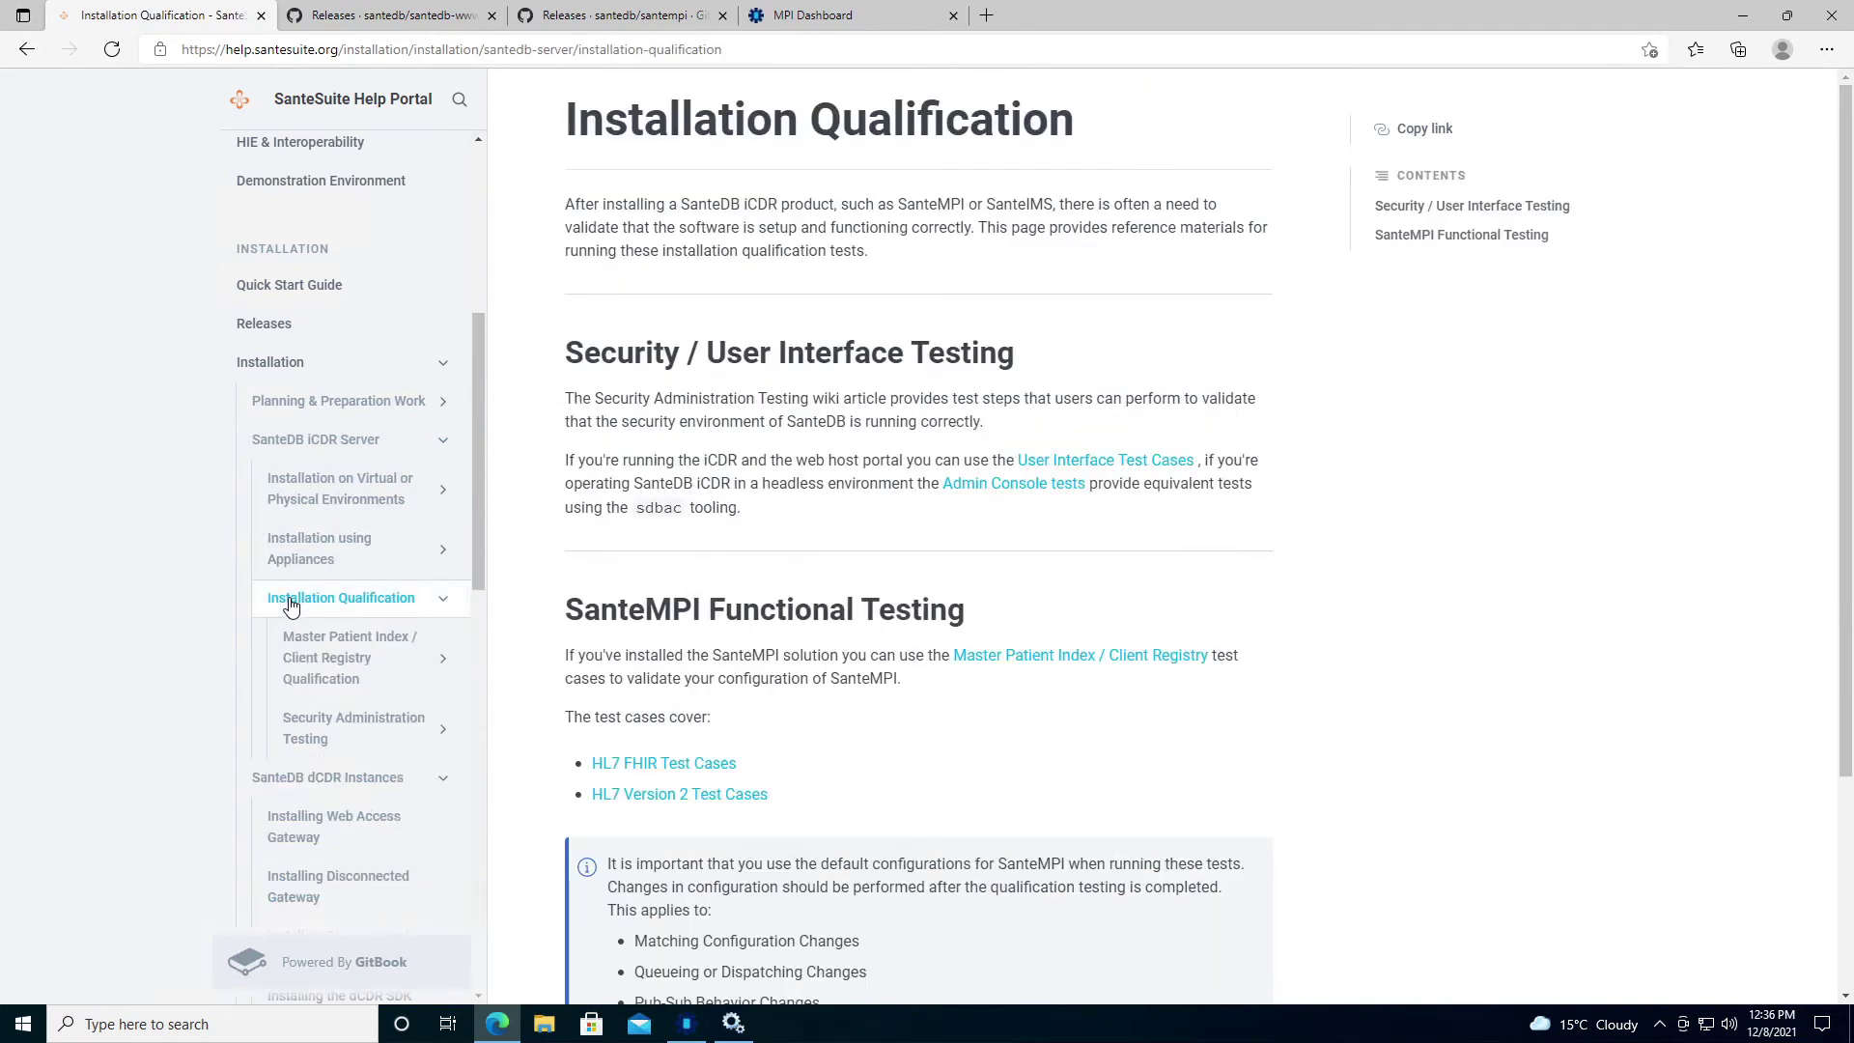
Open the HL7 FHIR Test Cases page and follow its link to the SoapUI project file on GitHub.
{"action": "scroll", "coordinate": [566, 576], "scroll_direction": "down", "scroll_amount": 3}
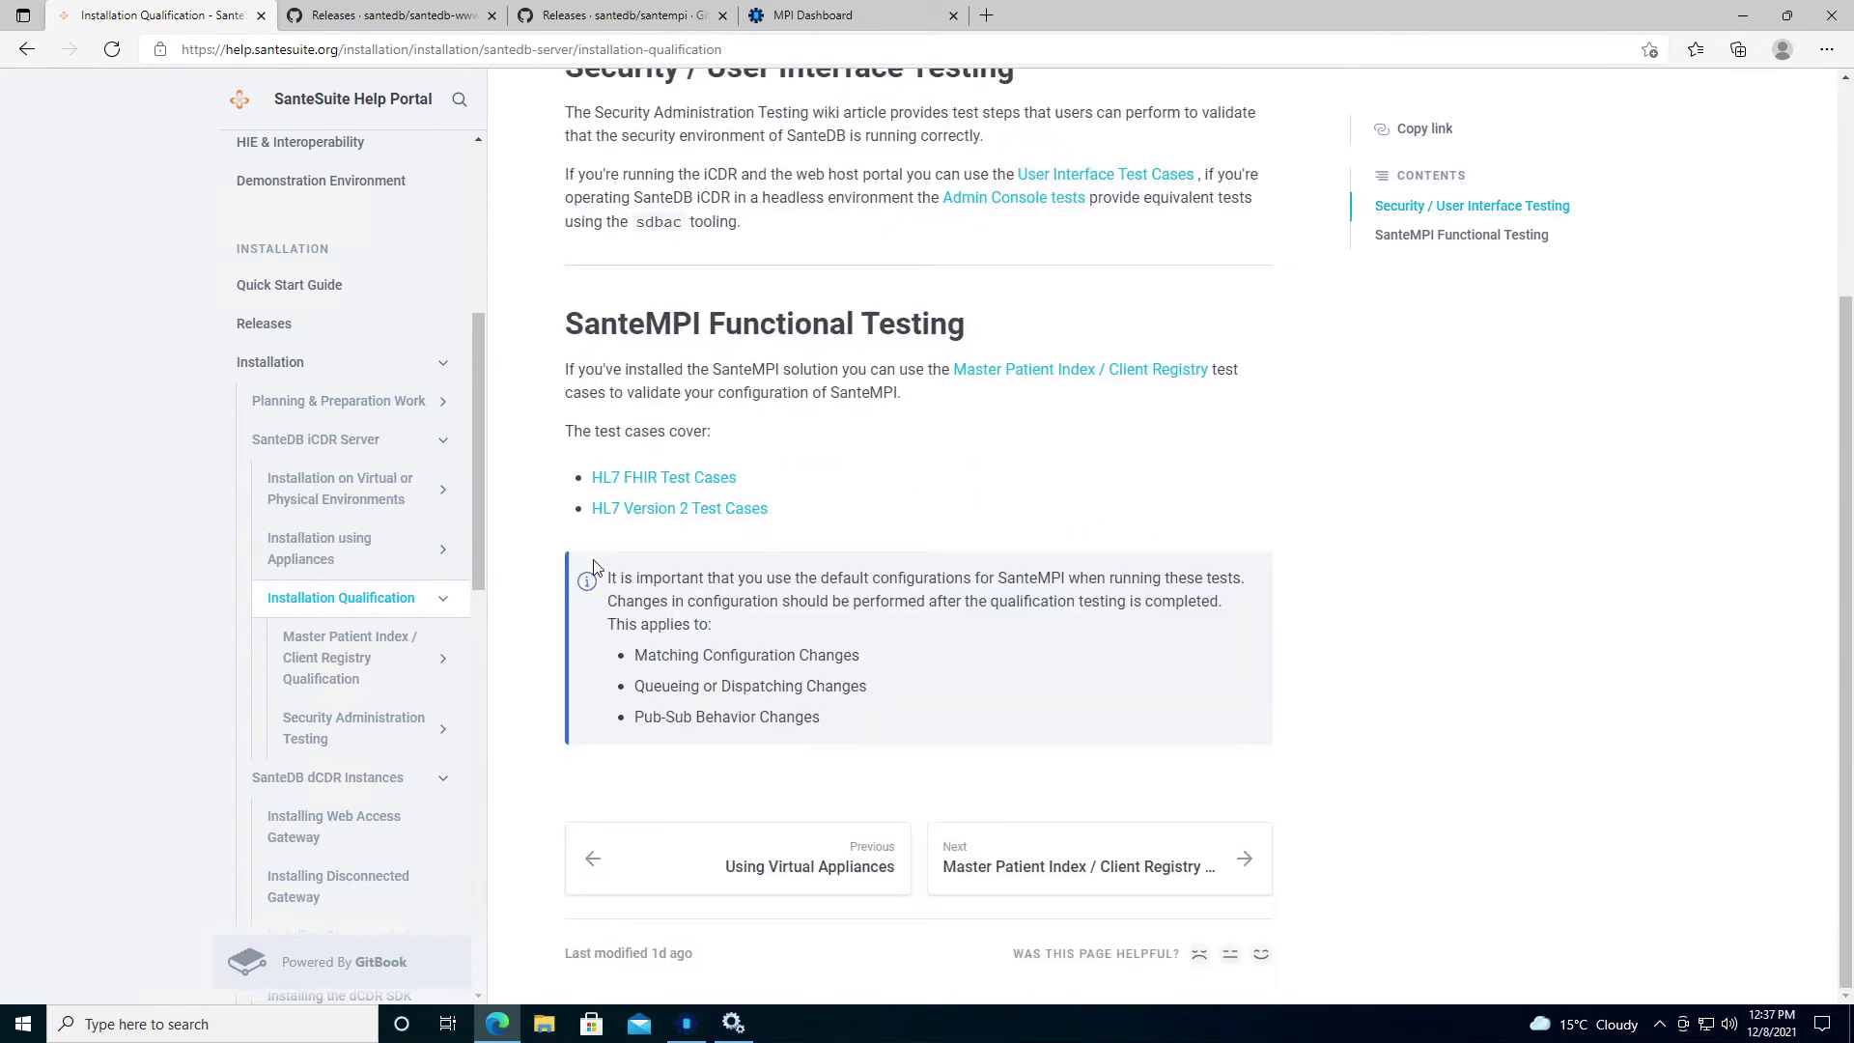
{"action": "left_click", "coordinate": [645, 483]}
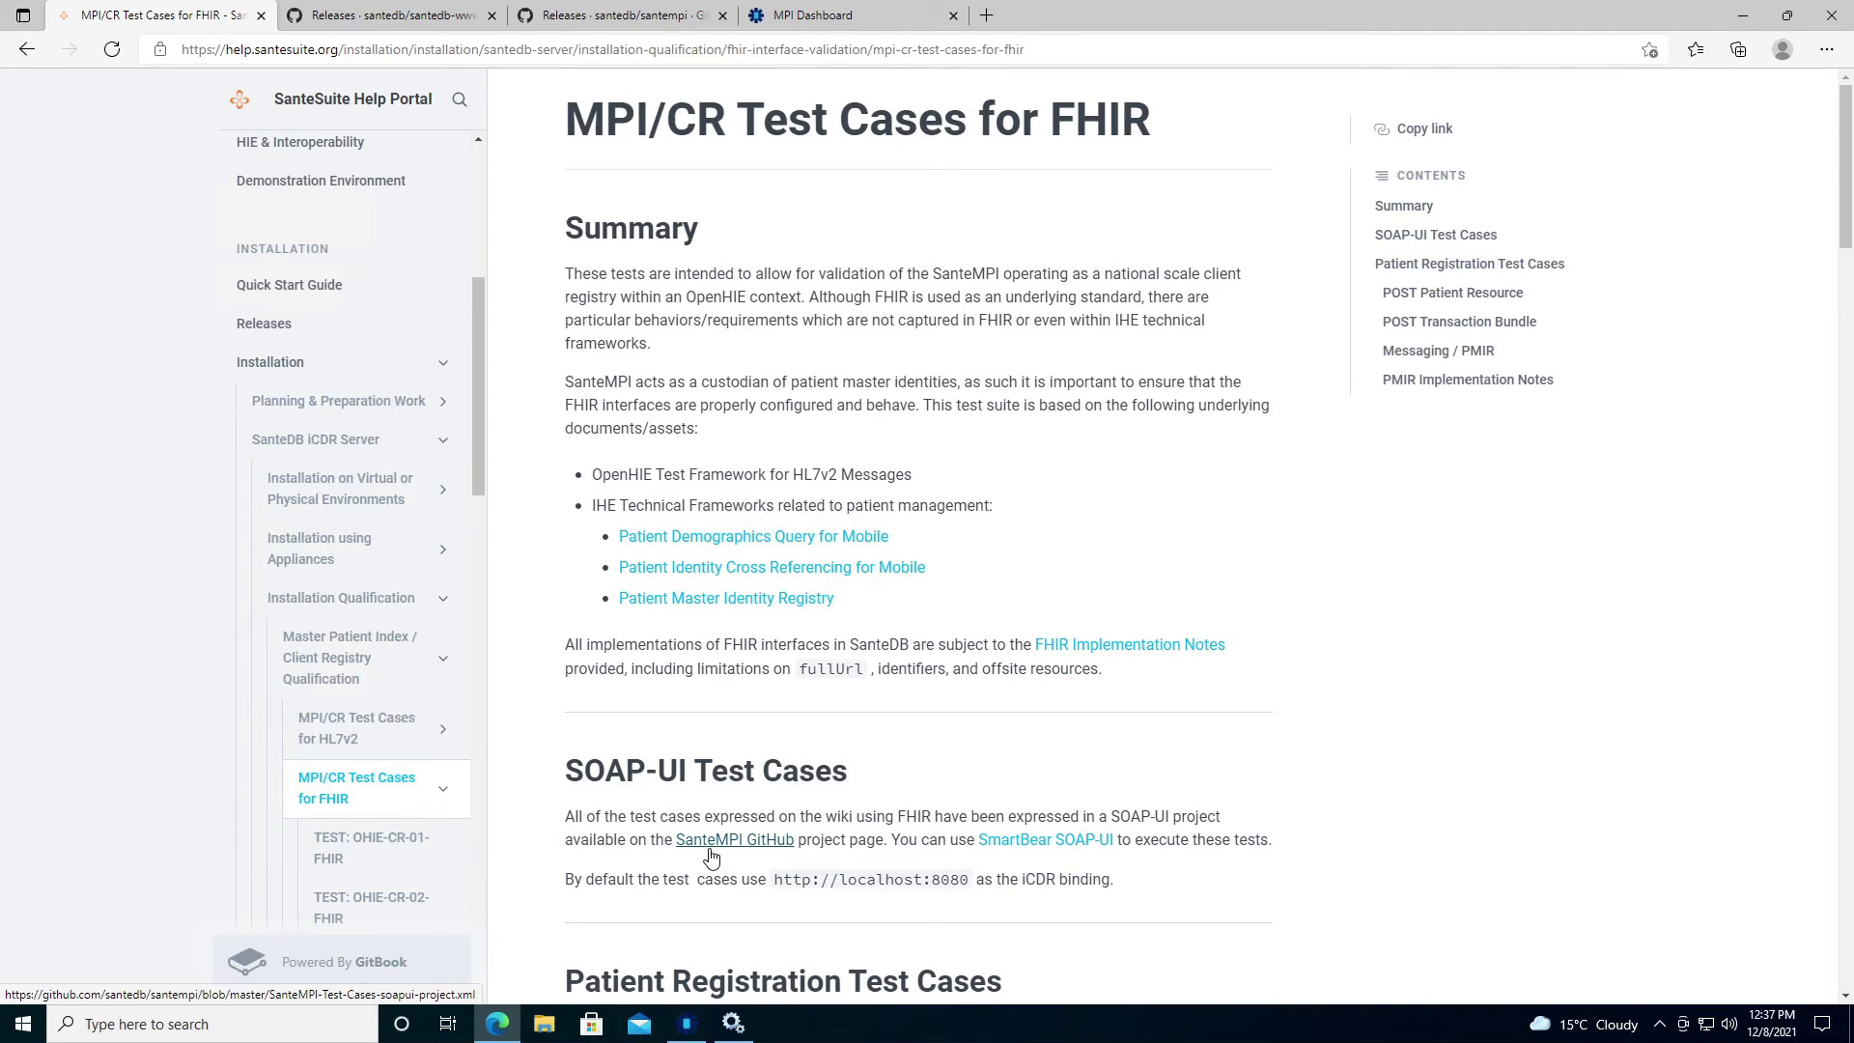
{"action": "left_click", "coordinate": [710, 856]}
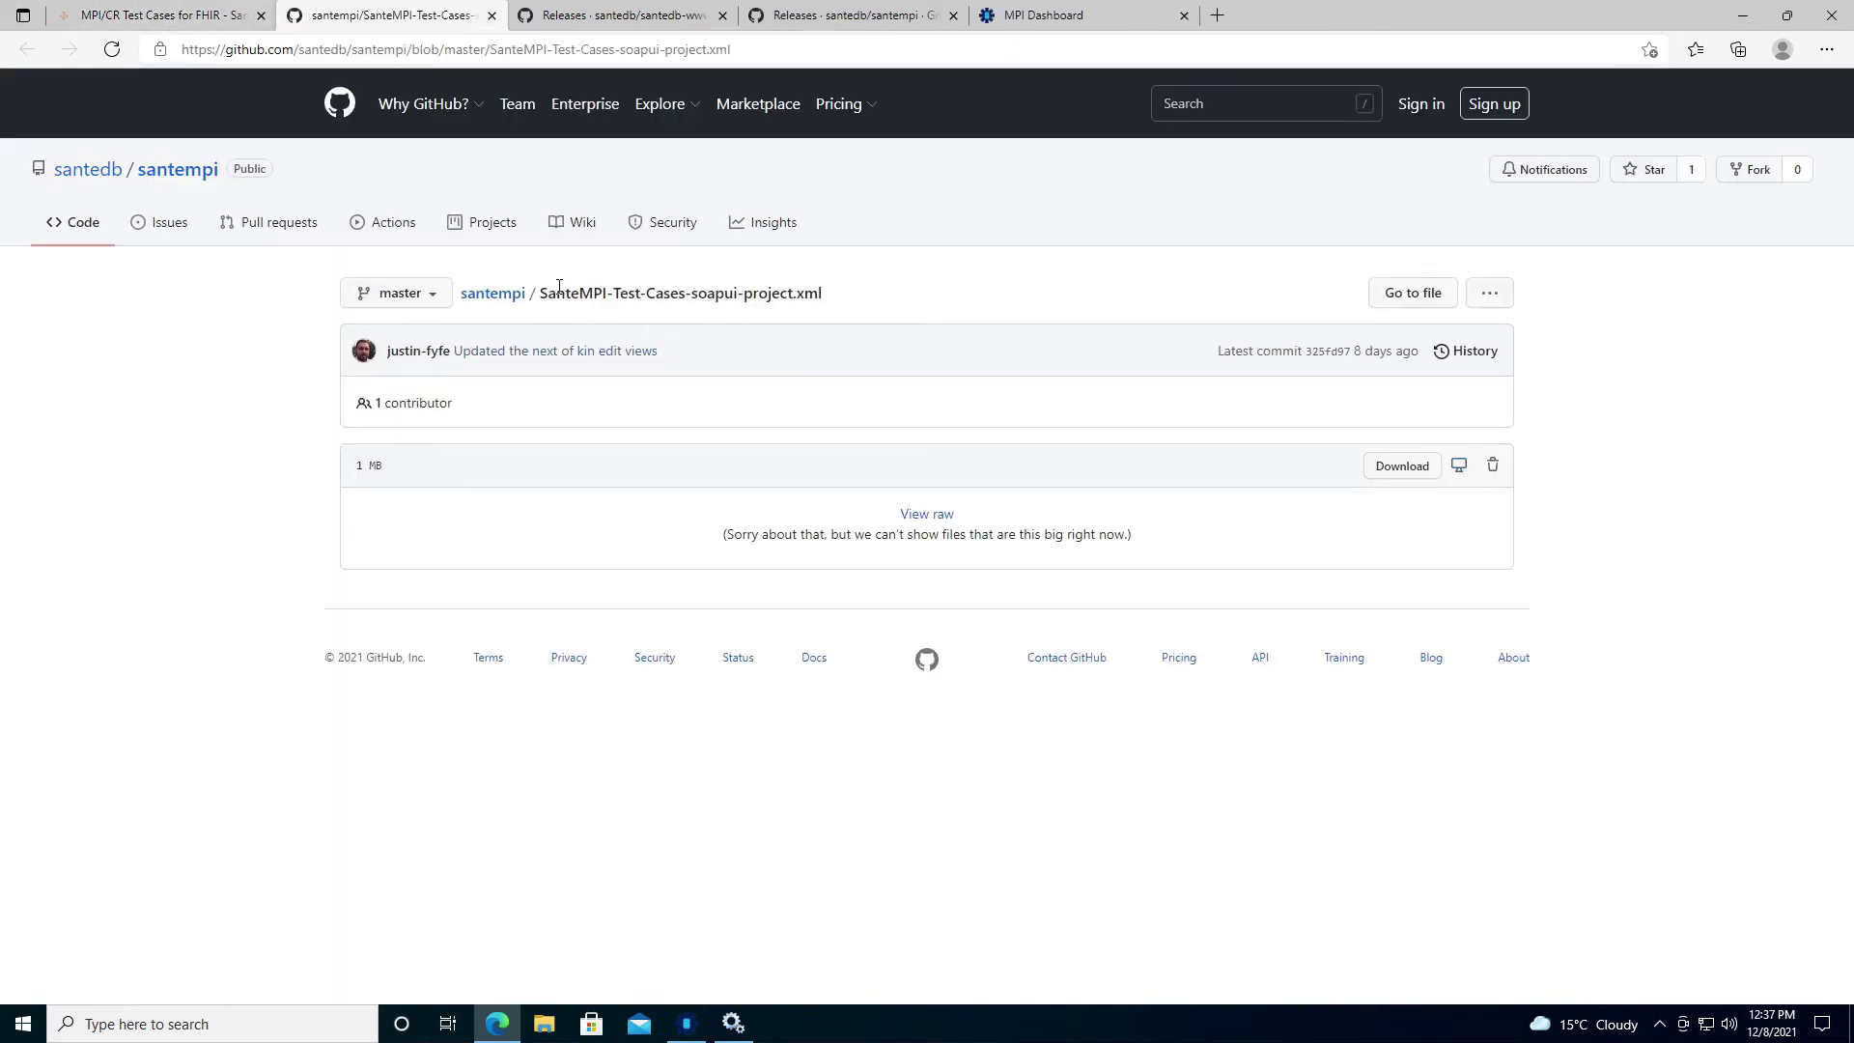
Save the raw SanteMPI-Test-Cases-soapui-project.xml from GitHub into the Downloads folder.
{"action": "left_click_drag", "start_coordinate": [538, 292], "coordinate": [869, 299]}
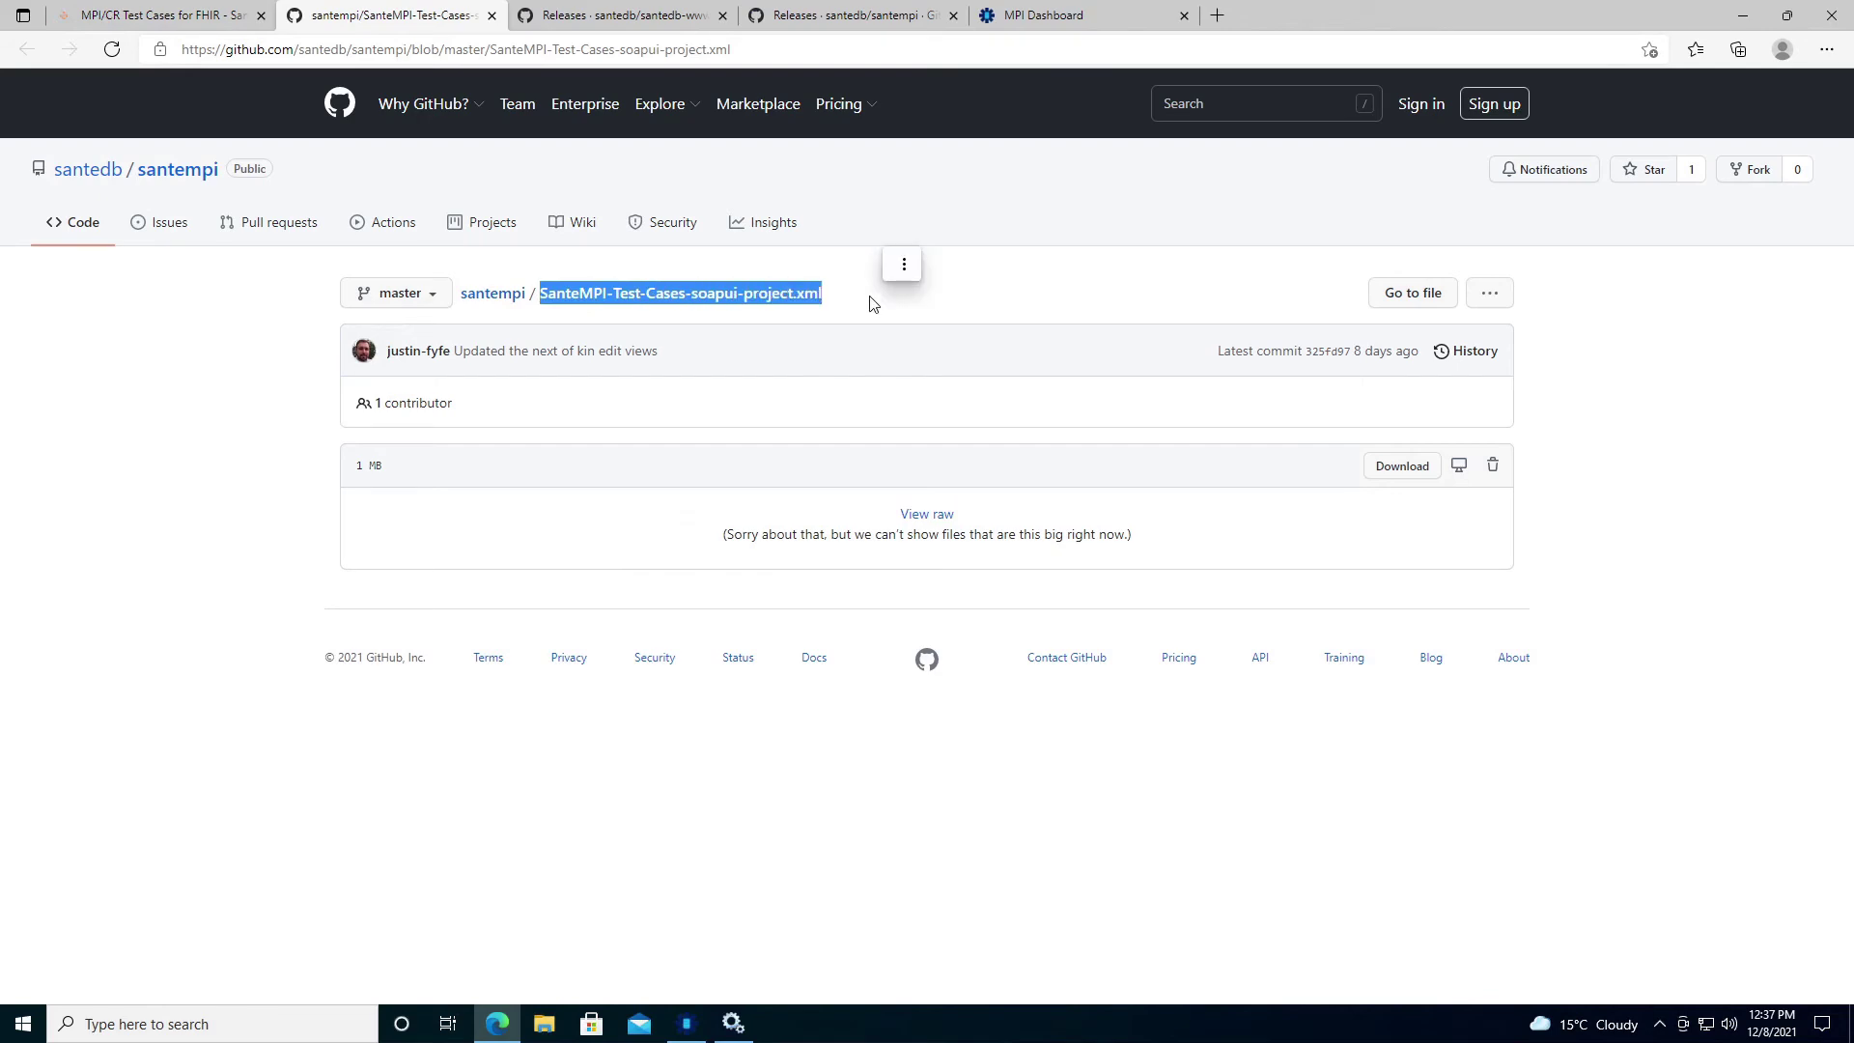
{"action": "left_click", "coordinate": [1395, 468]}
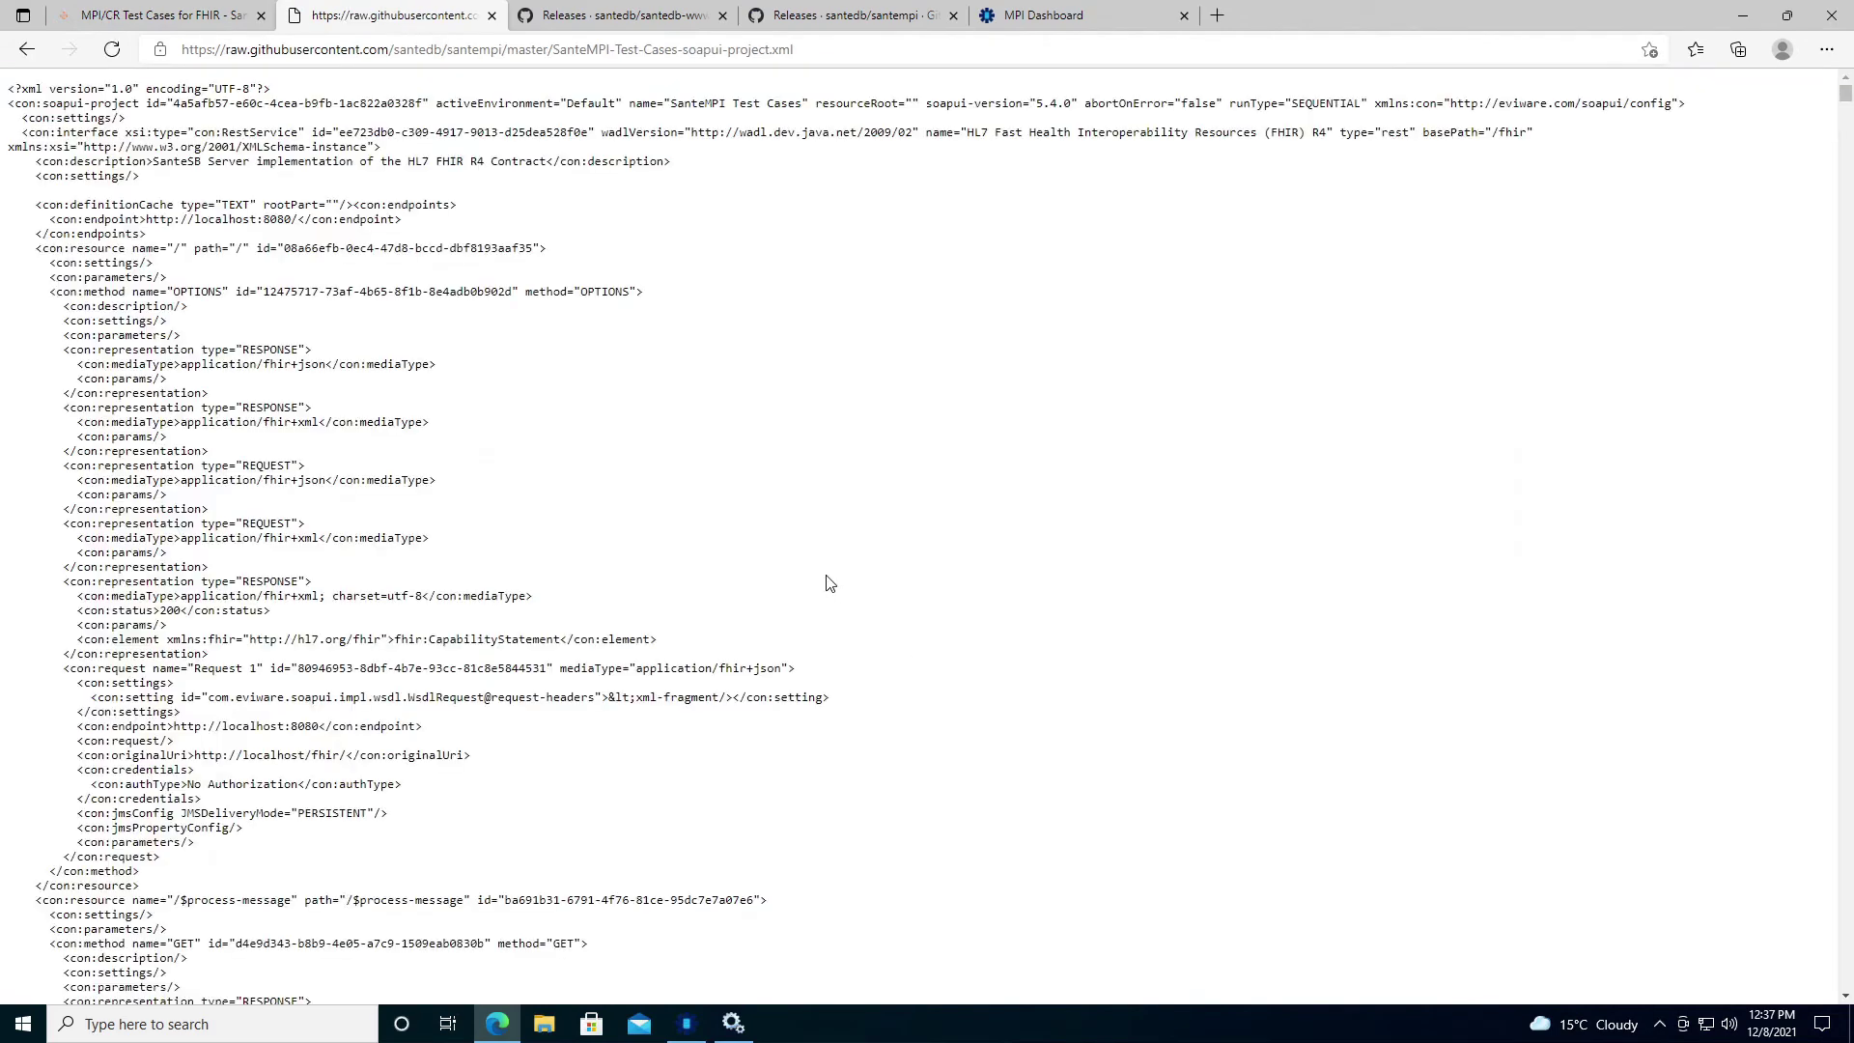
{"action": "key", "text": "ctrl+s"}
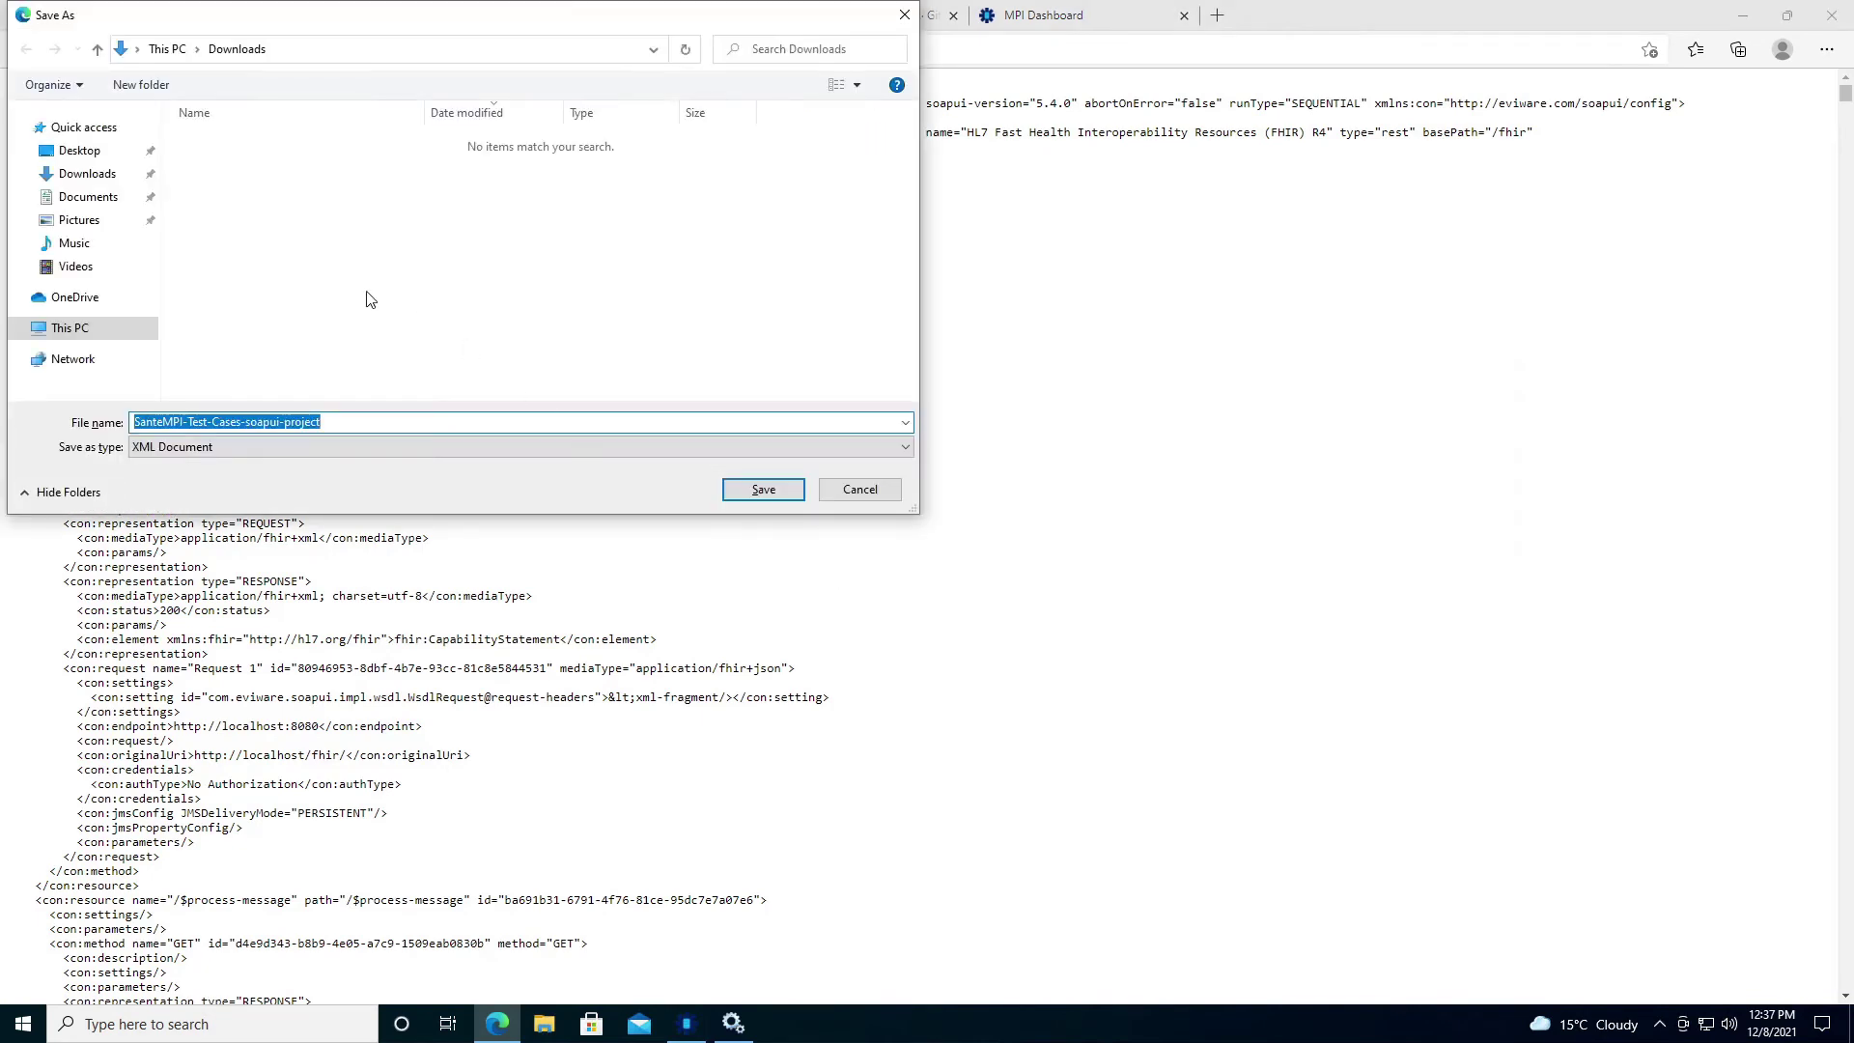
{"action": "left_click", "coordinate": [763, 490]}
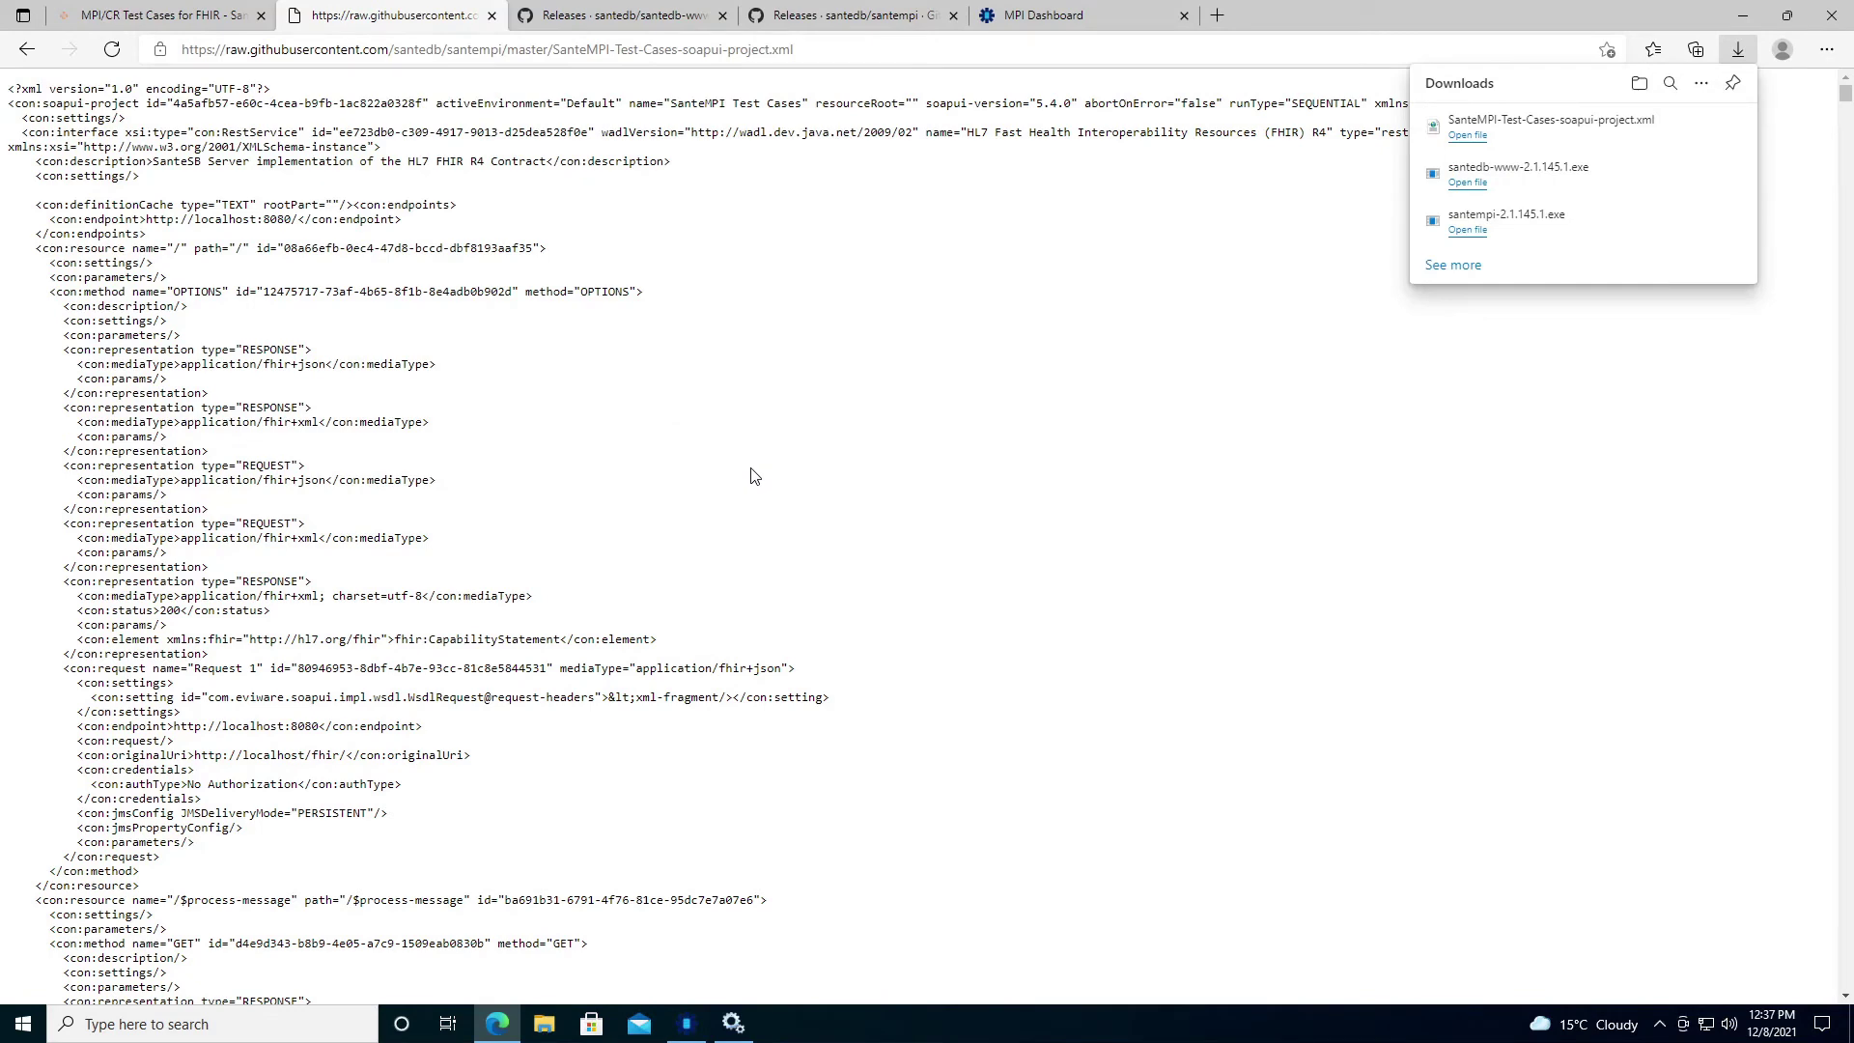
{"action": "left_click", "coordinate": [26, 1024]}
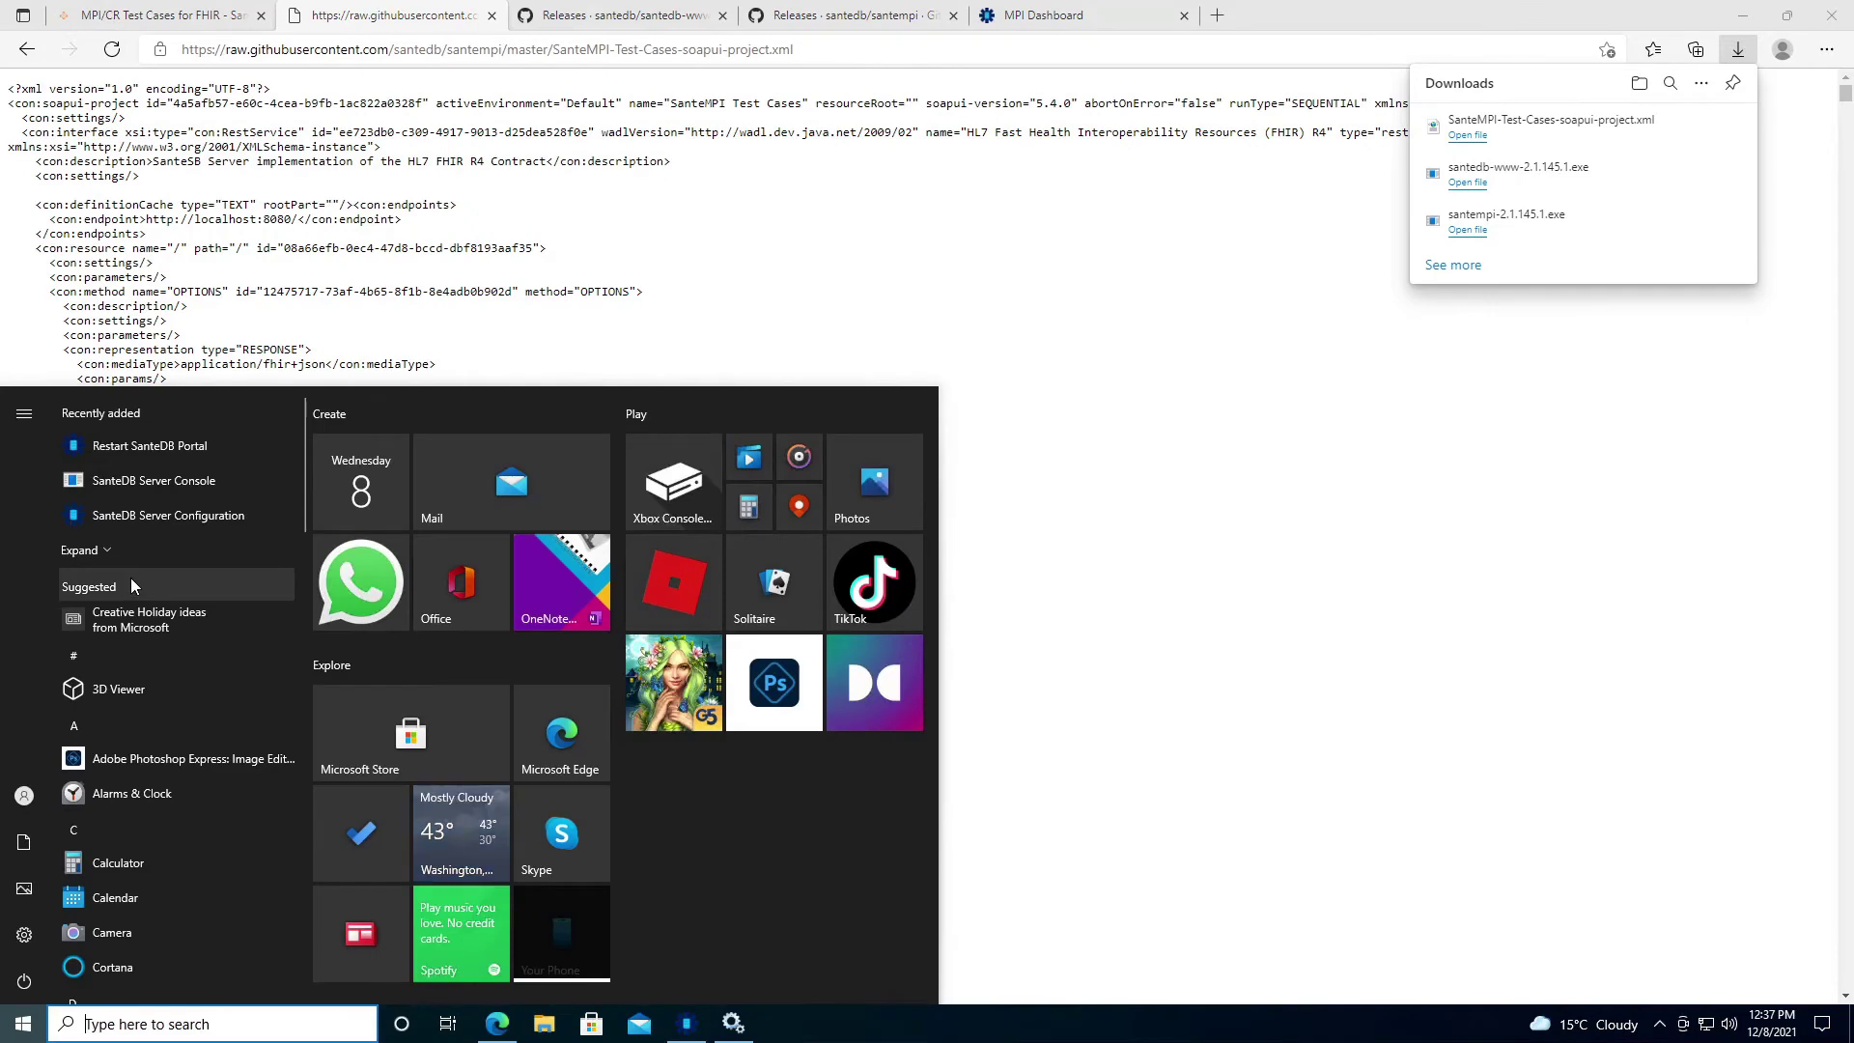
Search the Start menu for 'soap' and launch SoapUI-5.4.0.
{"action": "type", "text": "soap"}
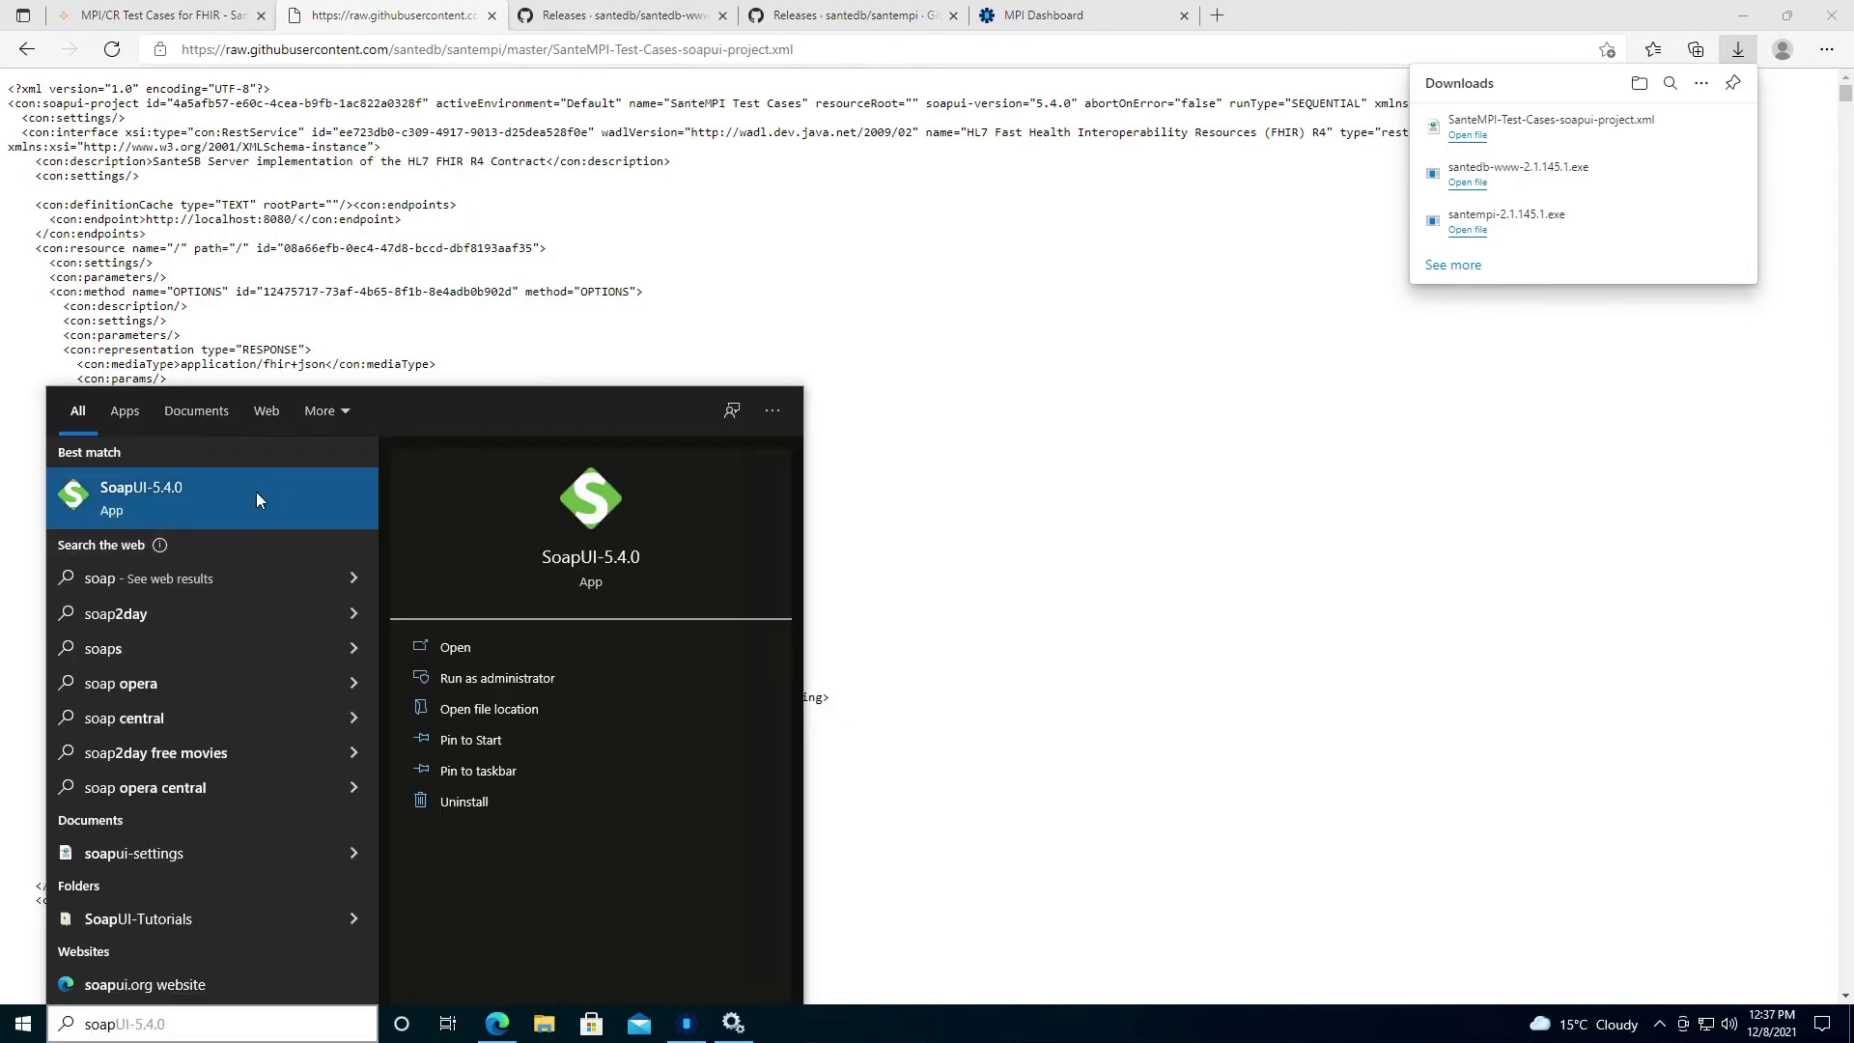
{"action": "left_click", "coordinate": [257, 499]}
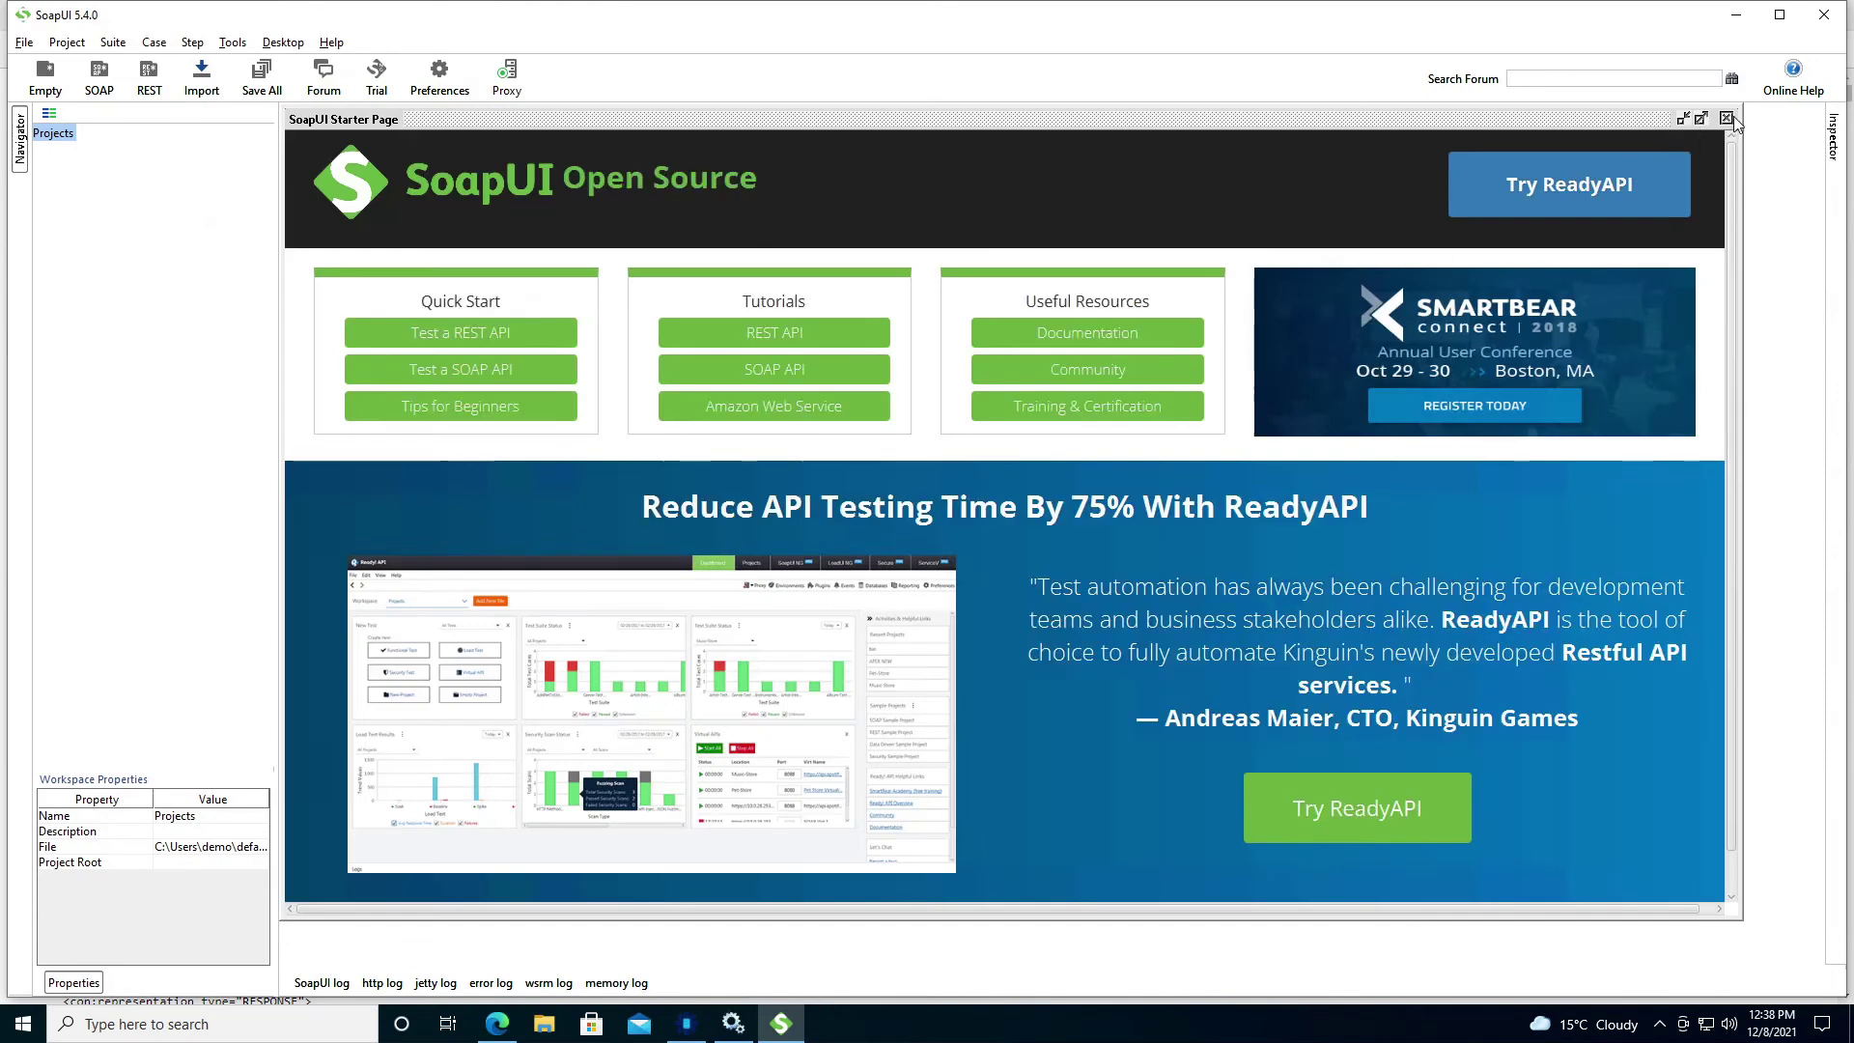
Close the Starter Page, import SanteMPI-Test-Cases-soapui-project.xml from Downloads, and widen the project tree.
{"action": "left_click", "coordinate": [1726, 119]}
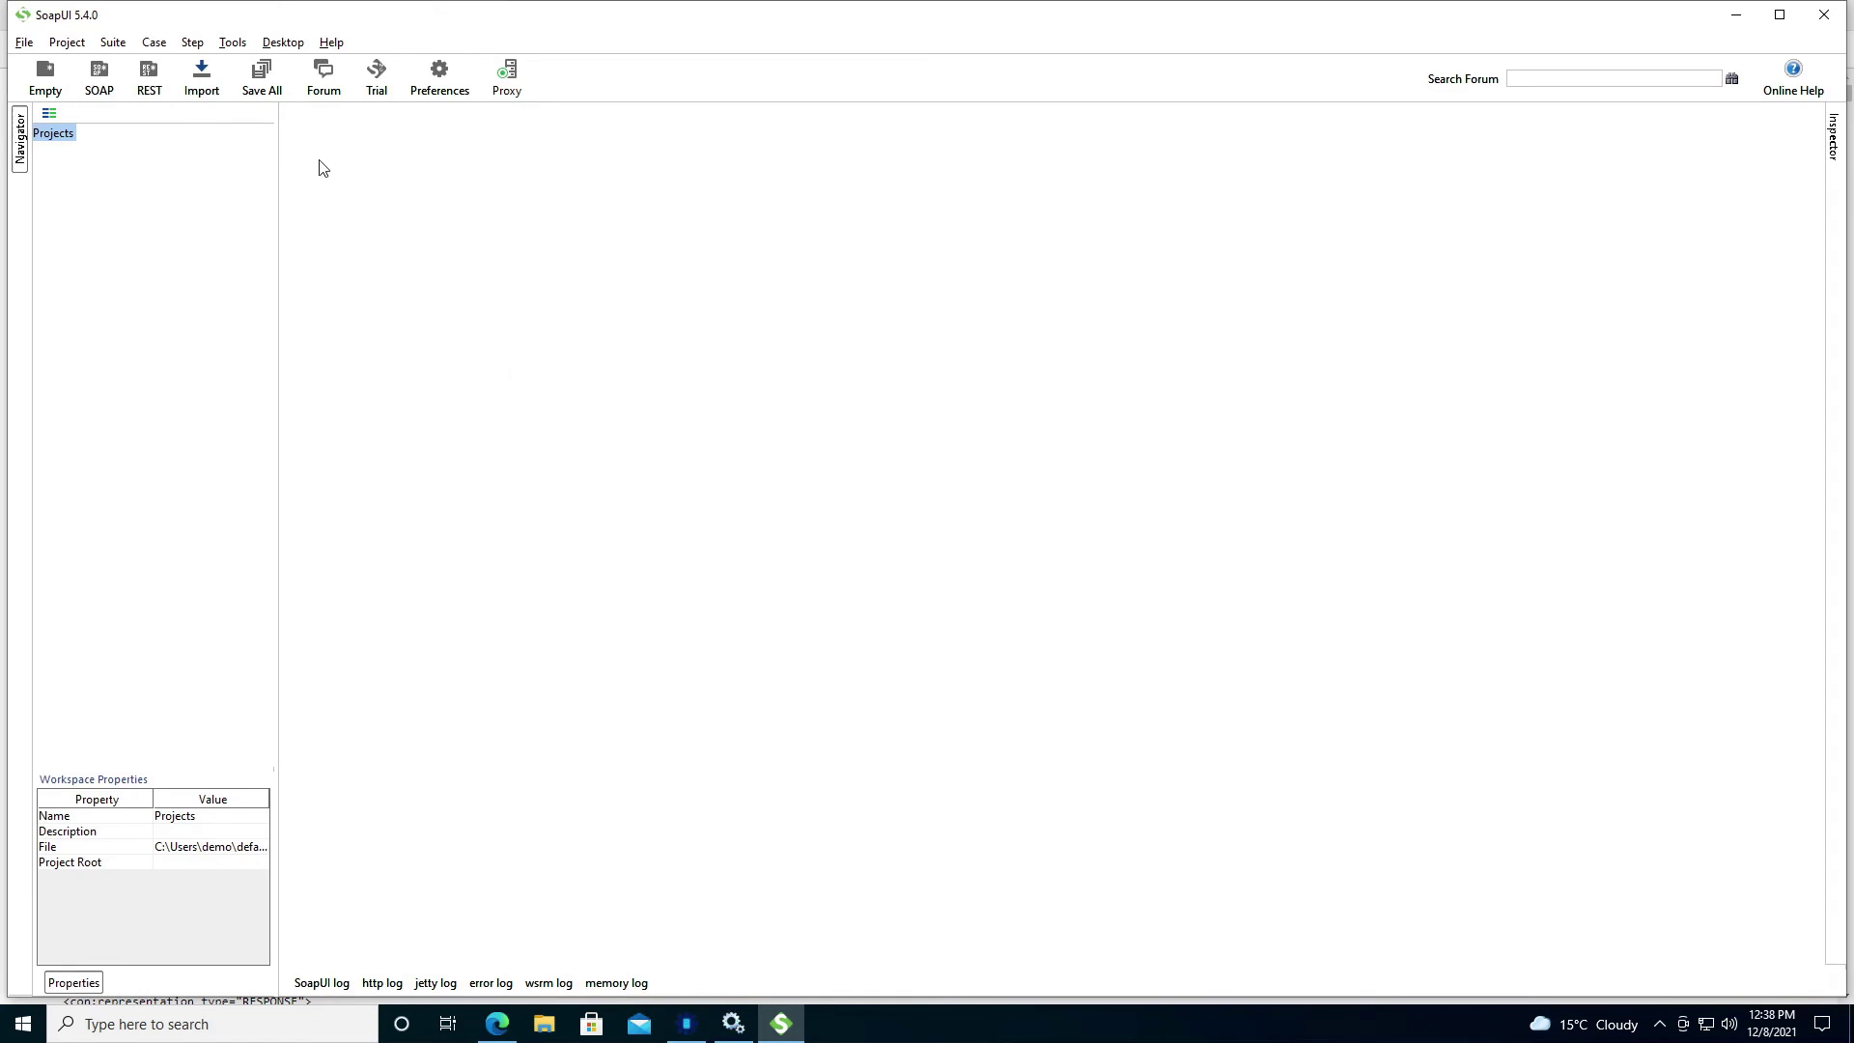
{"action": "left_click", "coordinate": [208, 82]}
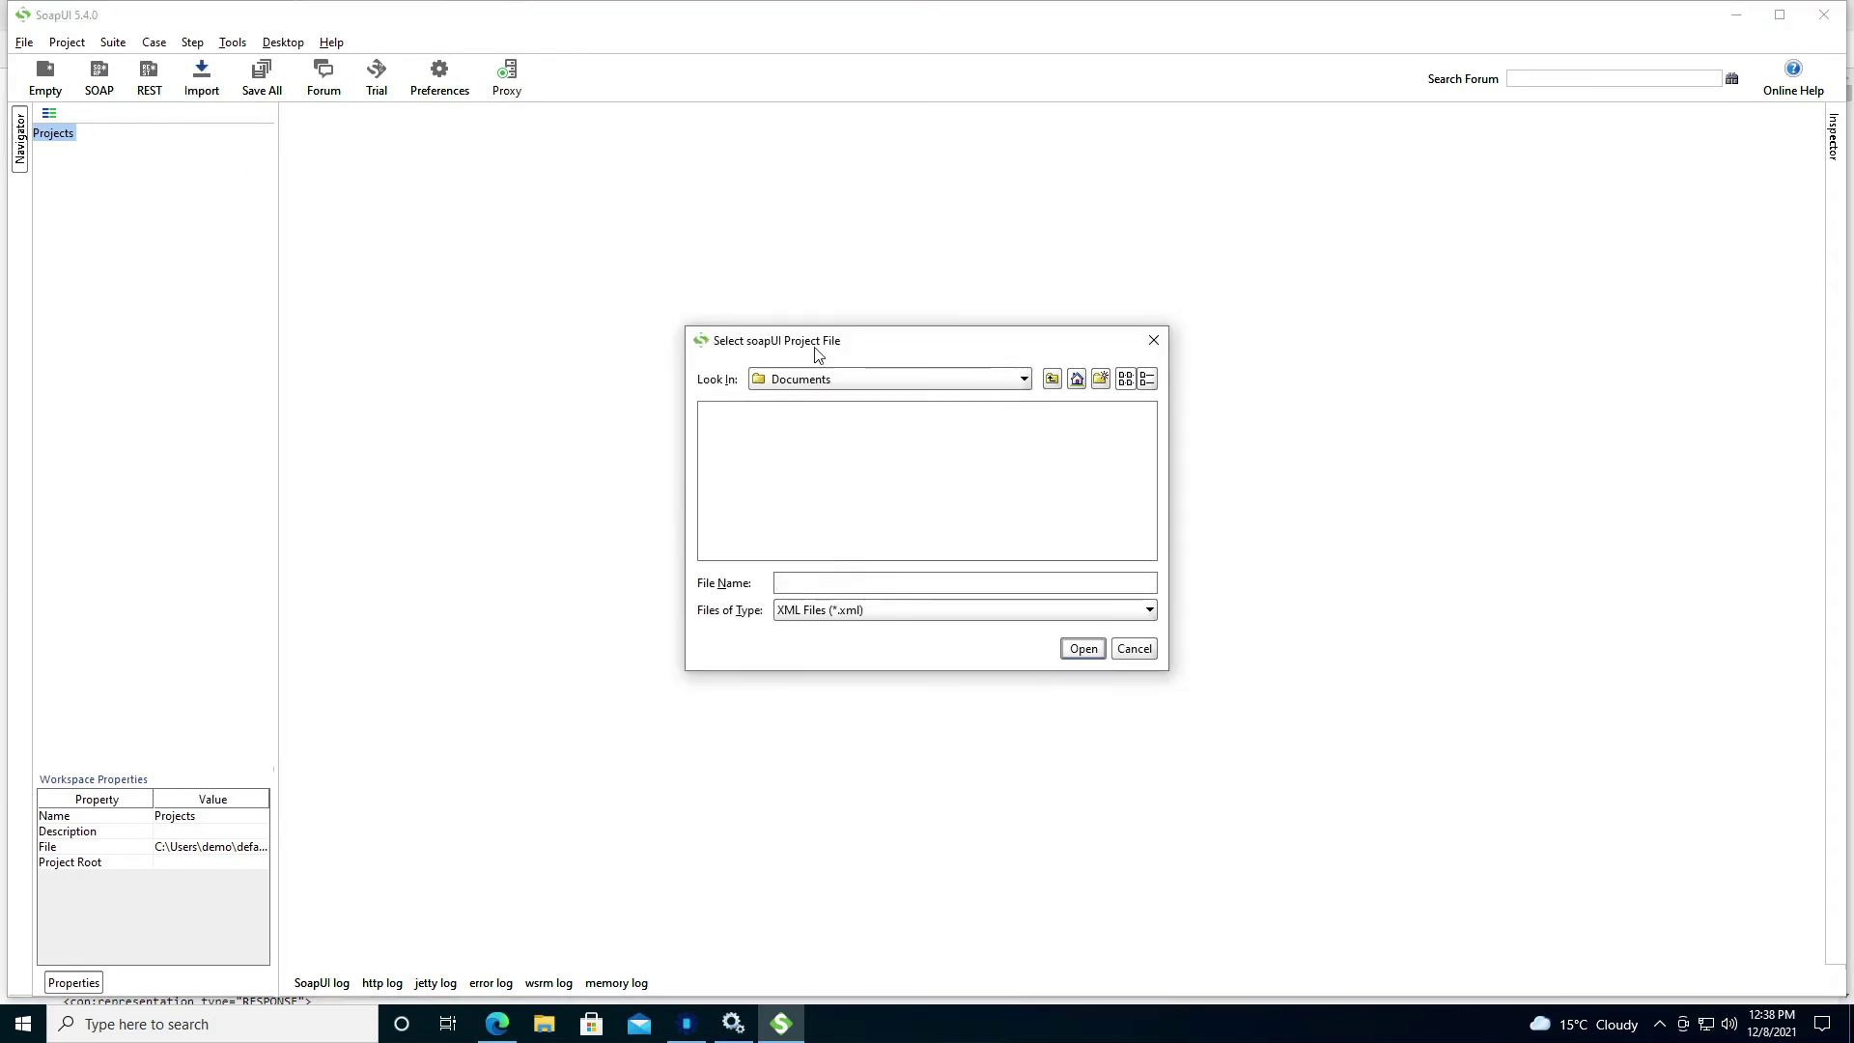
{"action": "left_click", "coordinate": [1051, 379]}
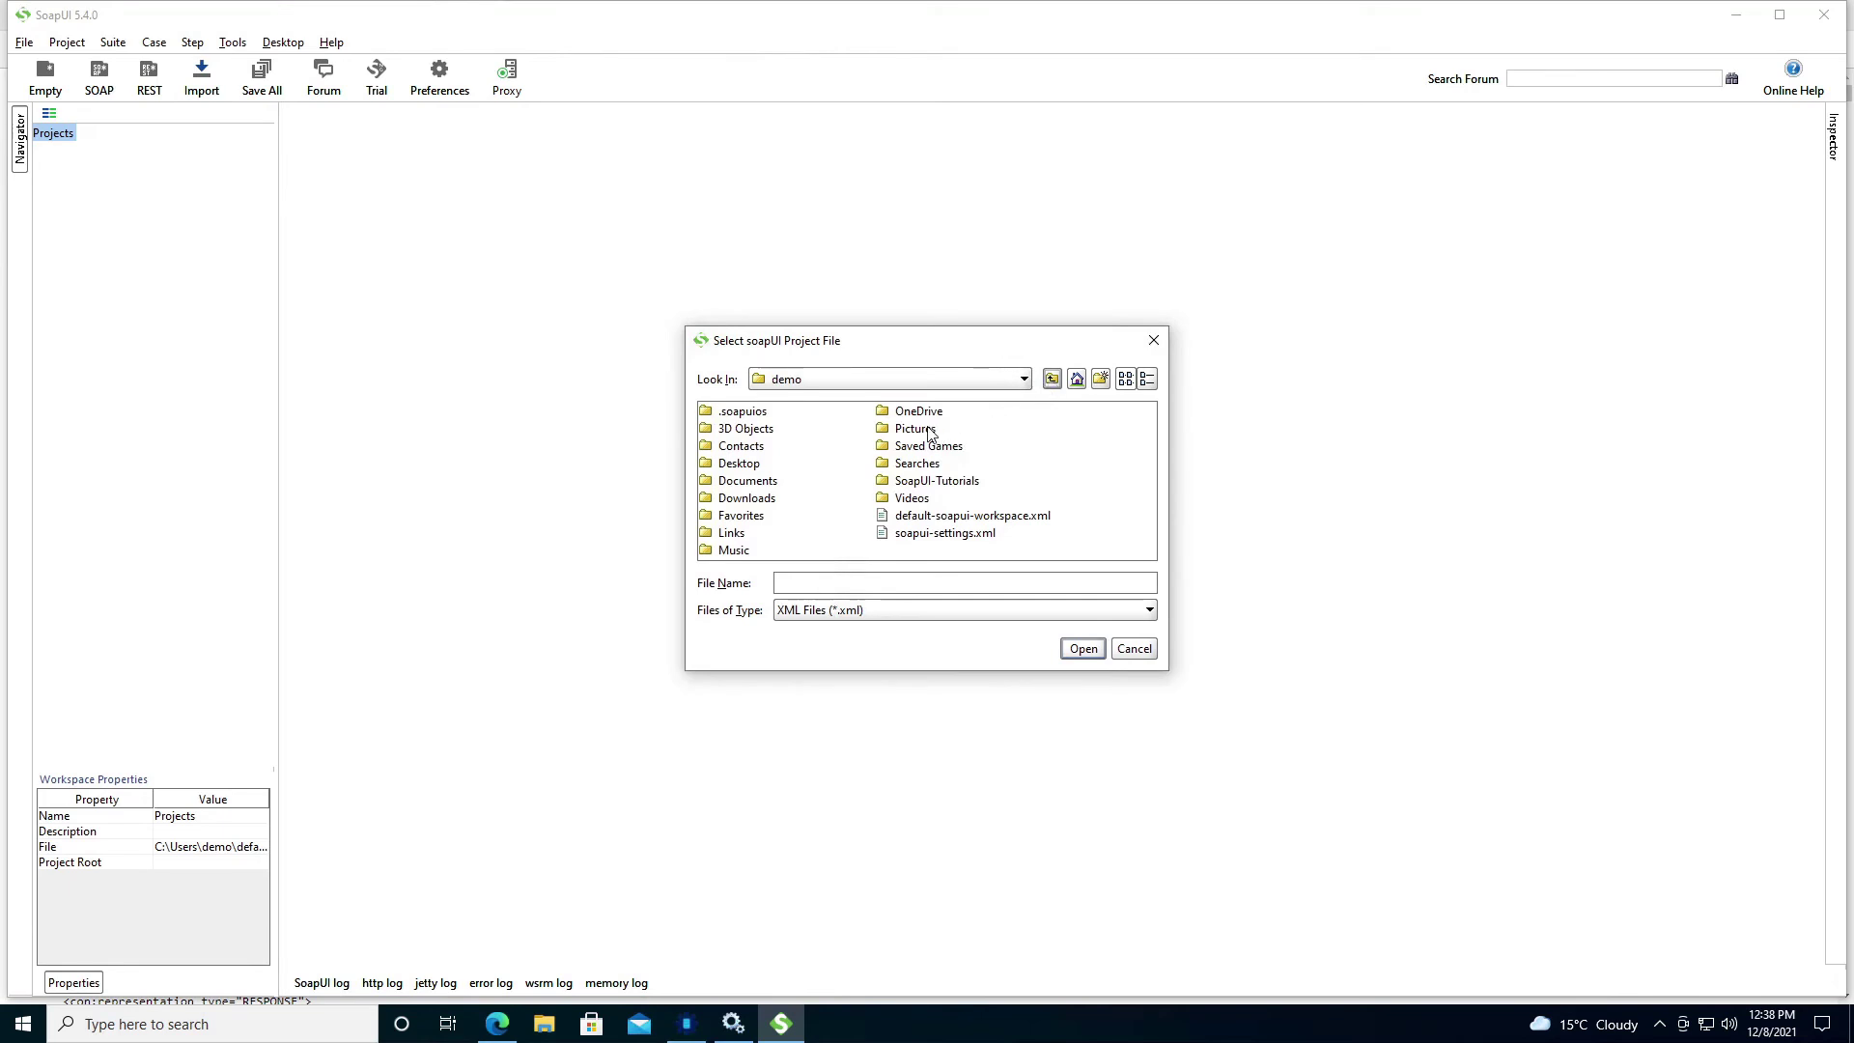
{"action": "double_click", "coordinate": [740, 498]}
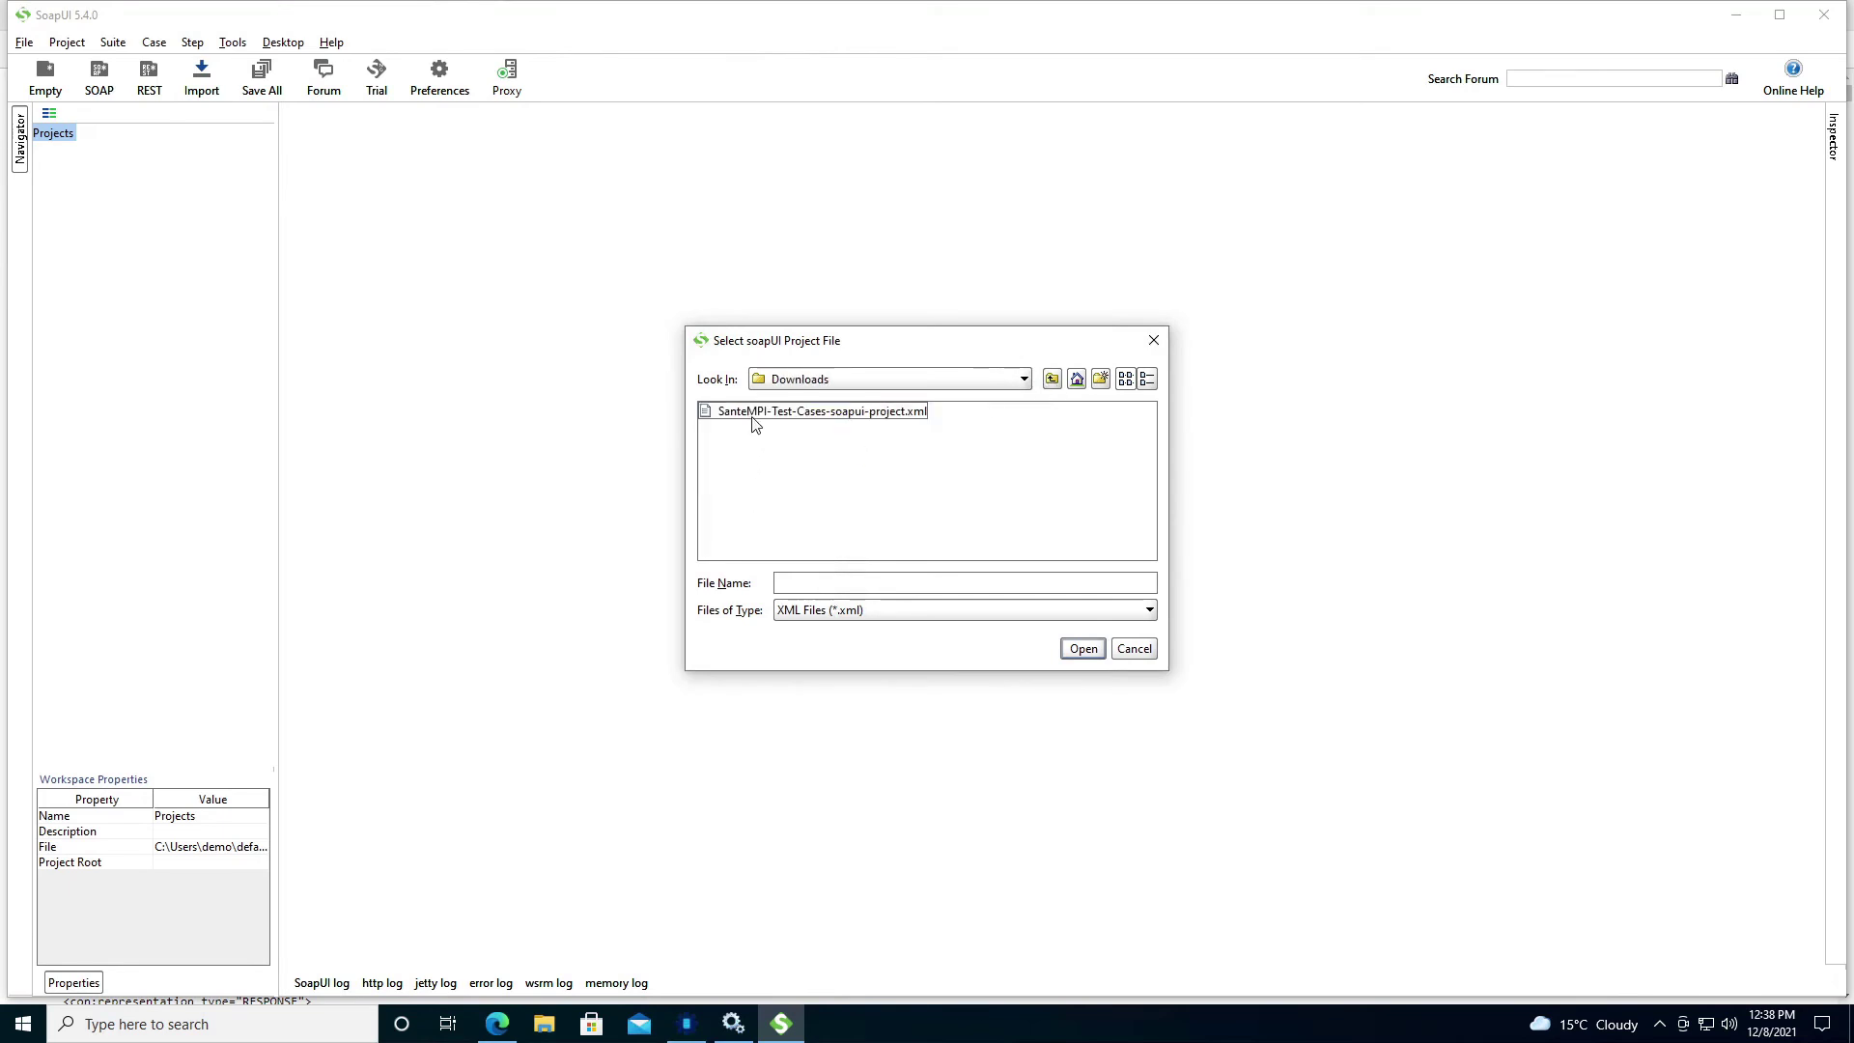
{"action": "double_click", "coordinate": [757, 418]}
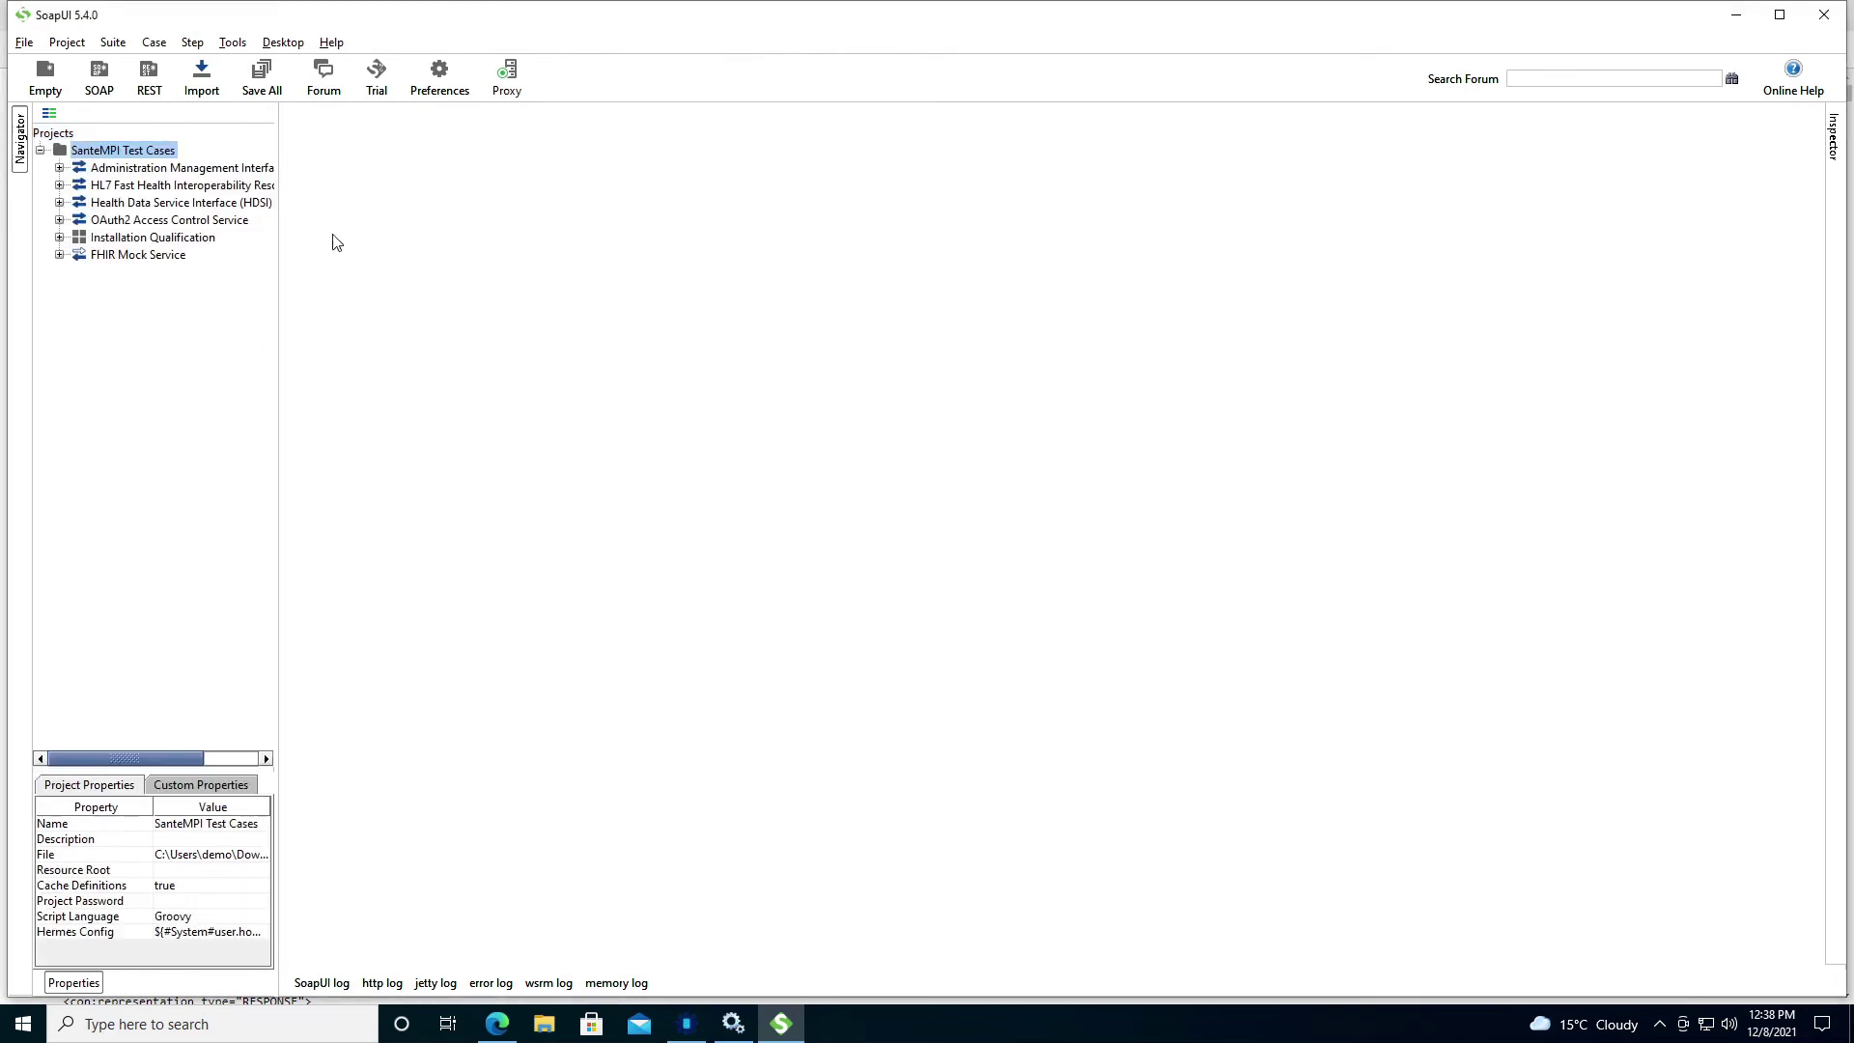
{"action": "left_click_drag", "start_coordinate": [277, 143], "coordinate": [370, 144]}
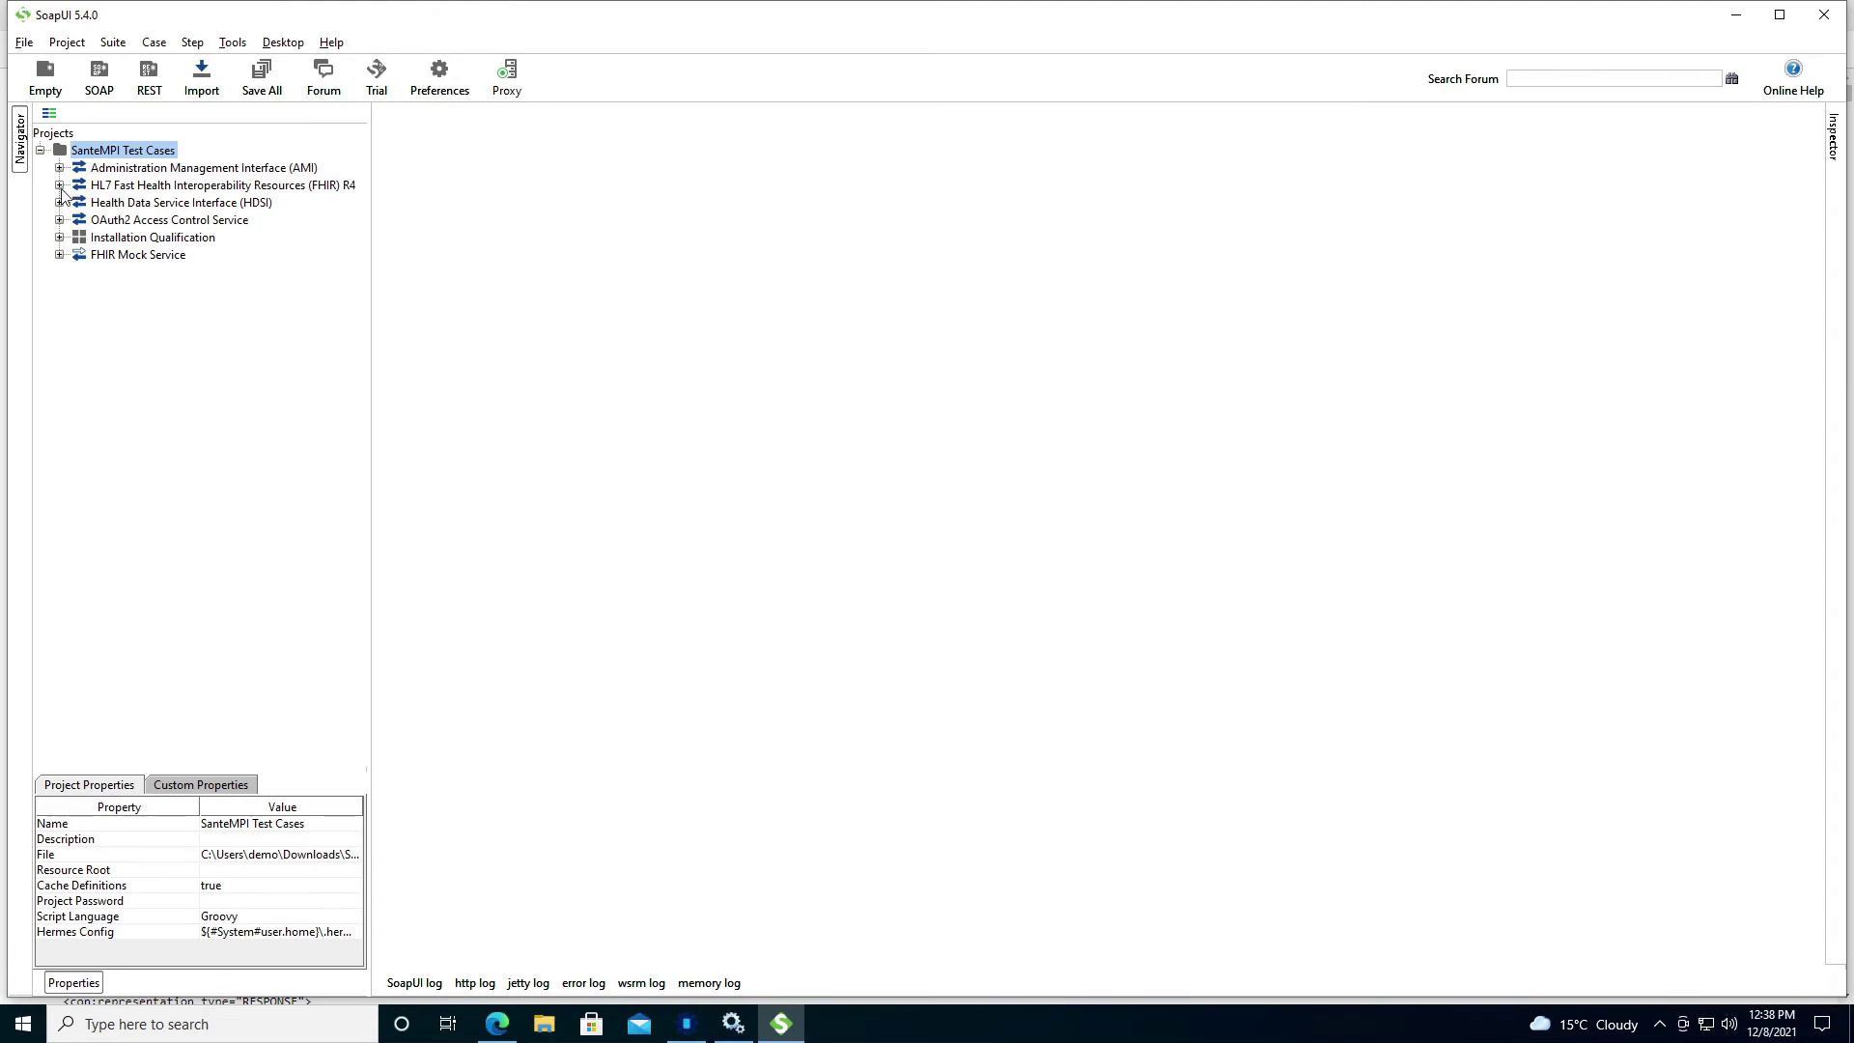
{"action": "left_click", "coordinate": [59, 185]}
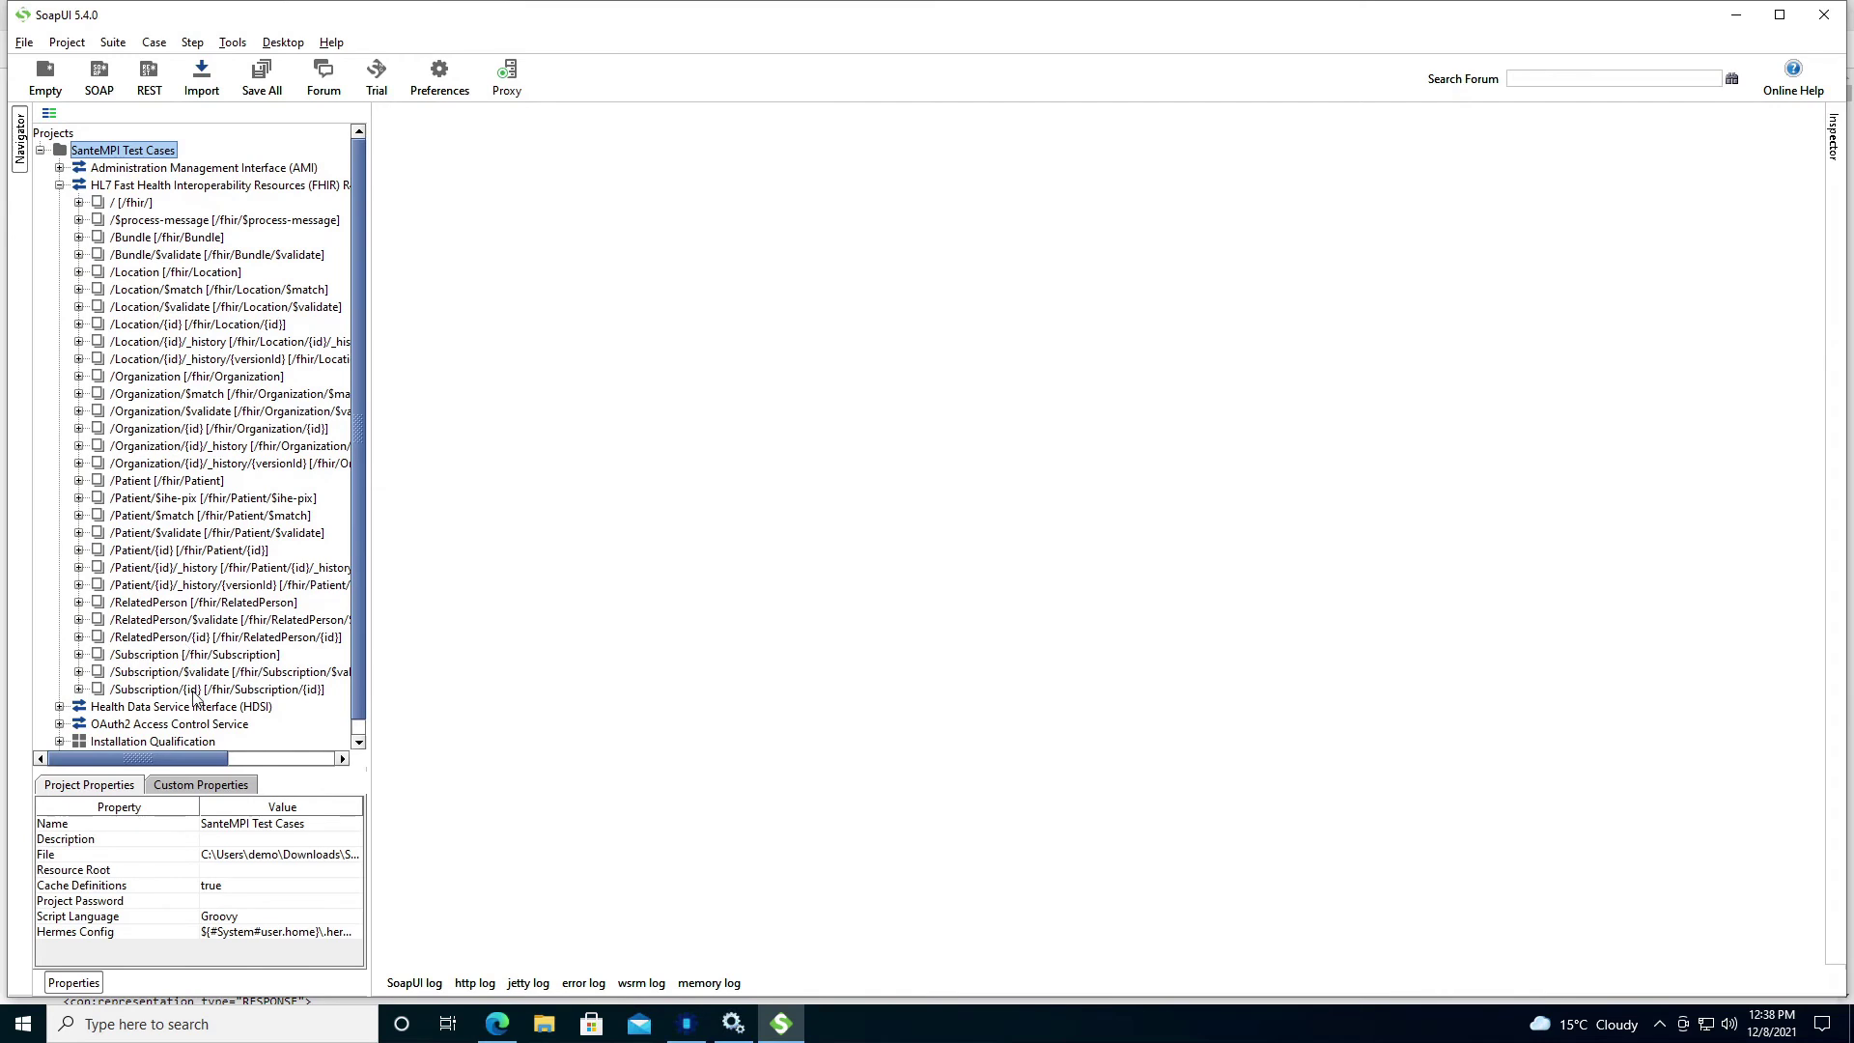
Start the FHIR Mock Service minimized, allowing SoapUI through the firewall.
{"action": "left_click", "coordinate": [59, 185]}
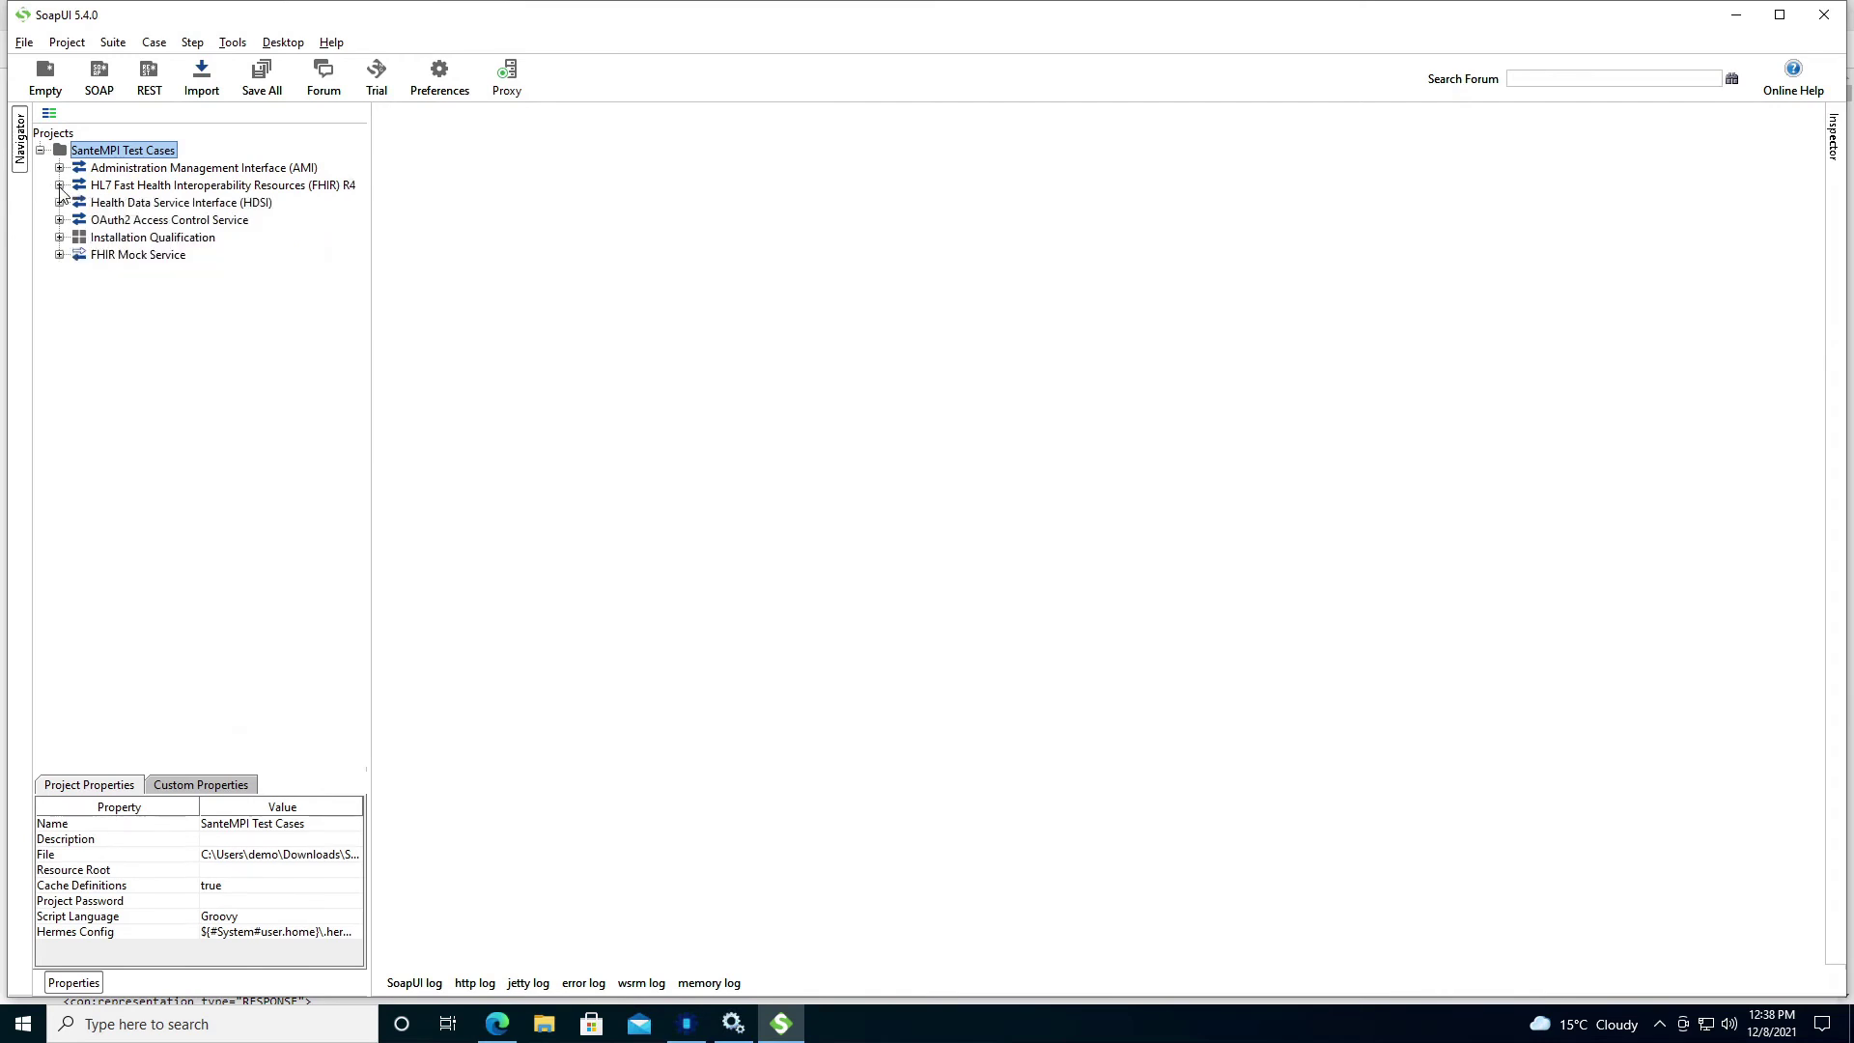
{"action": "right_click", "coordinate": [111, 259]}
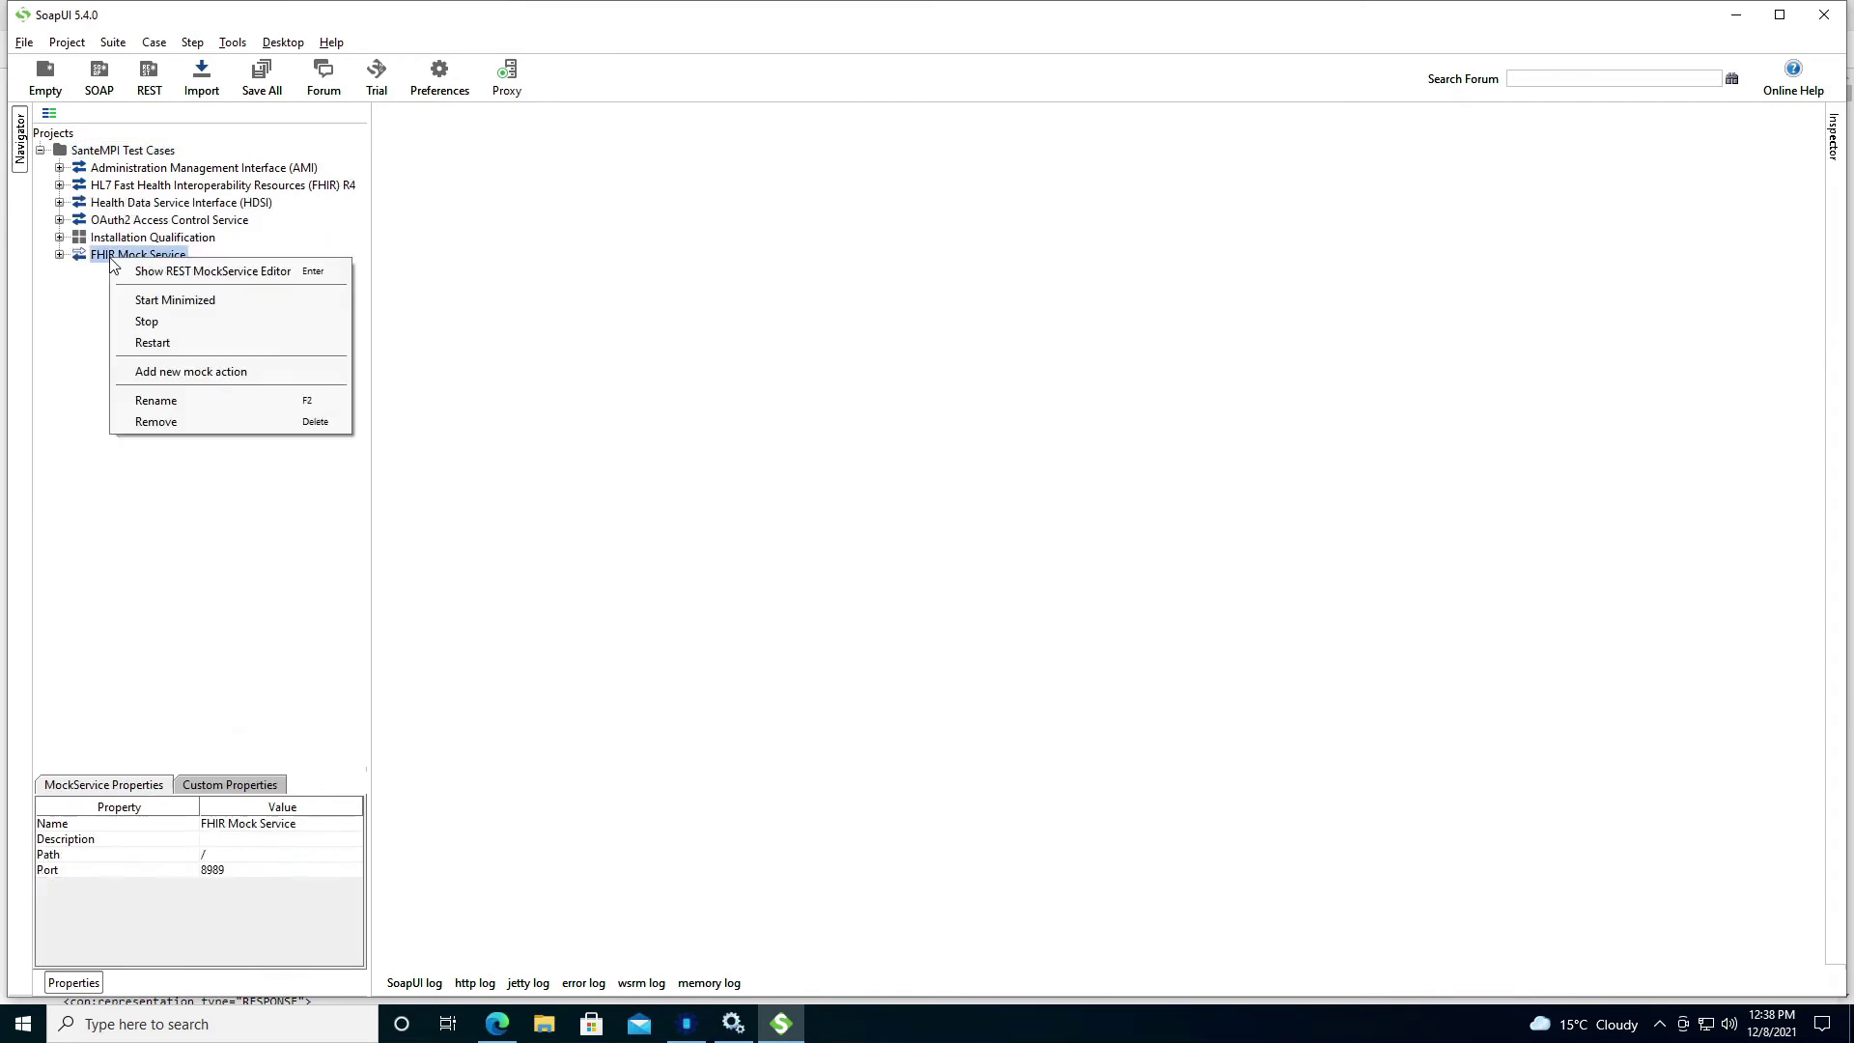
{"action": "left_click", "coordinate": [160, 302]}
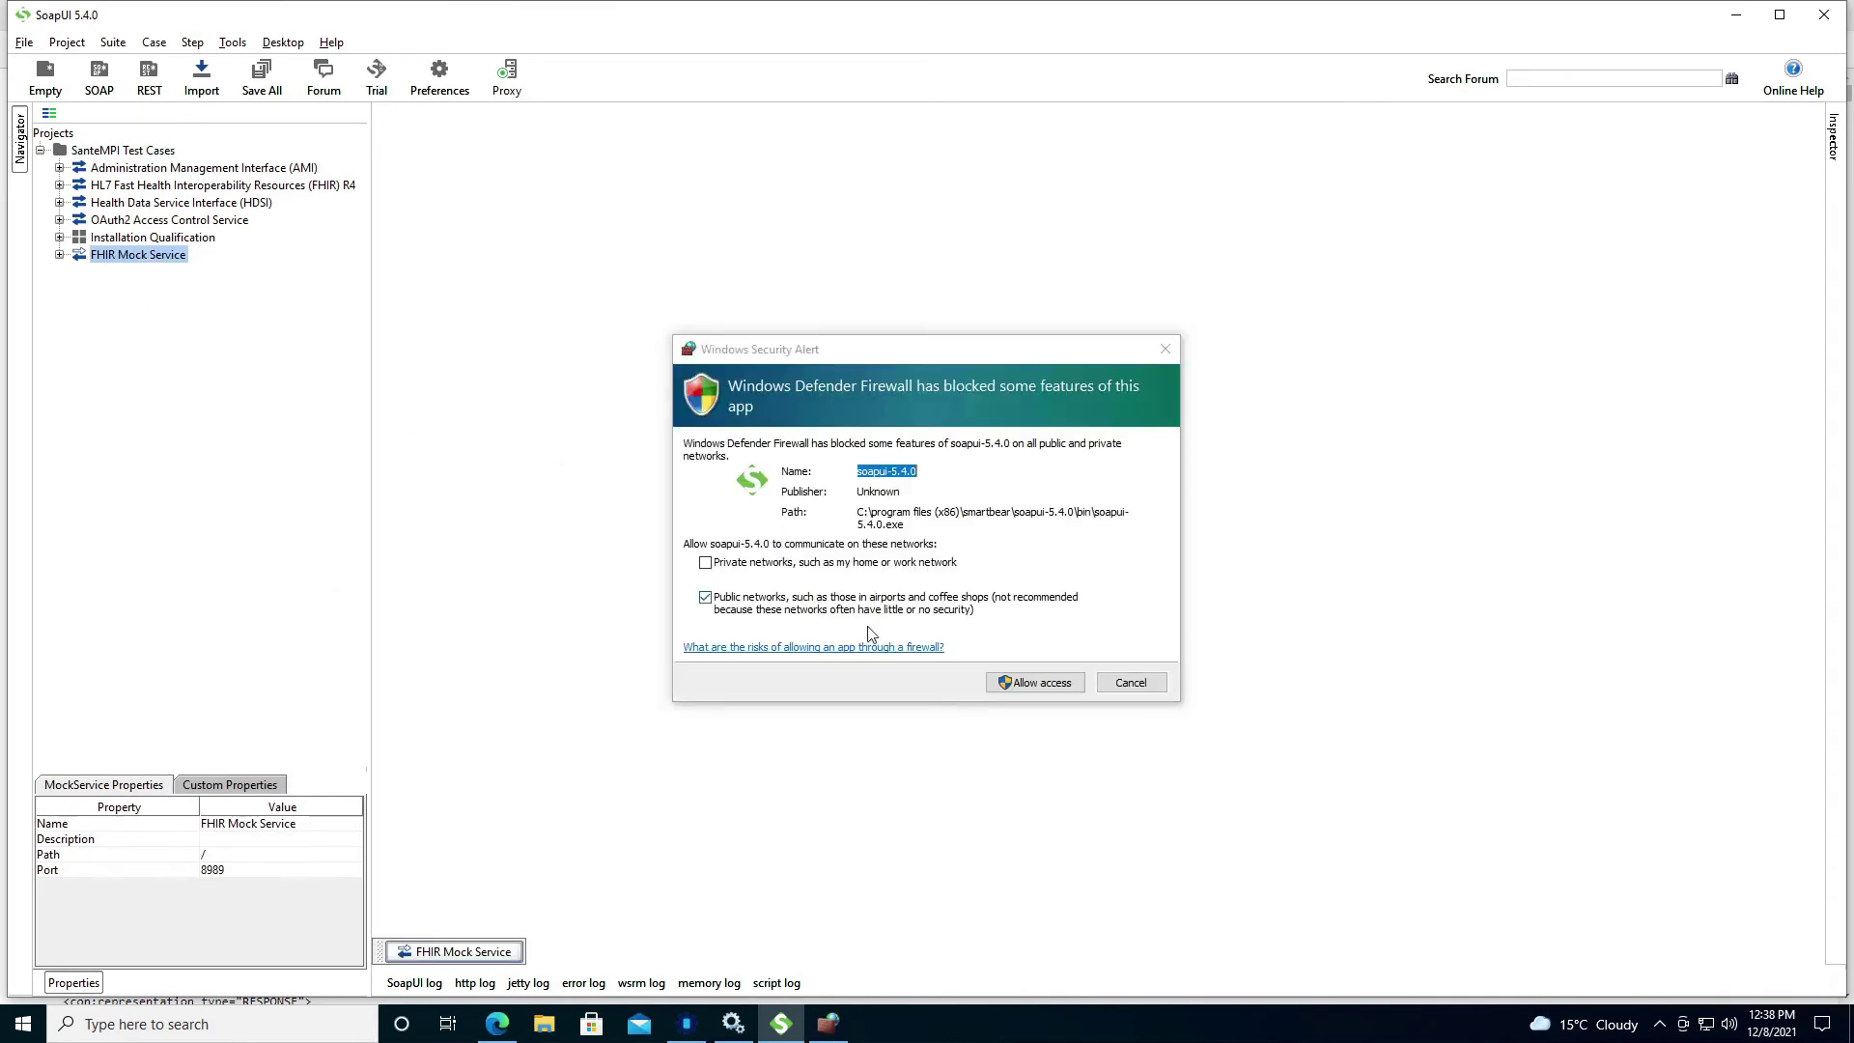
{"action": "left_click", "coordinate": [1012, 675]}
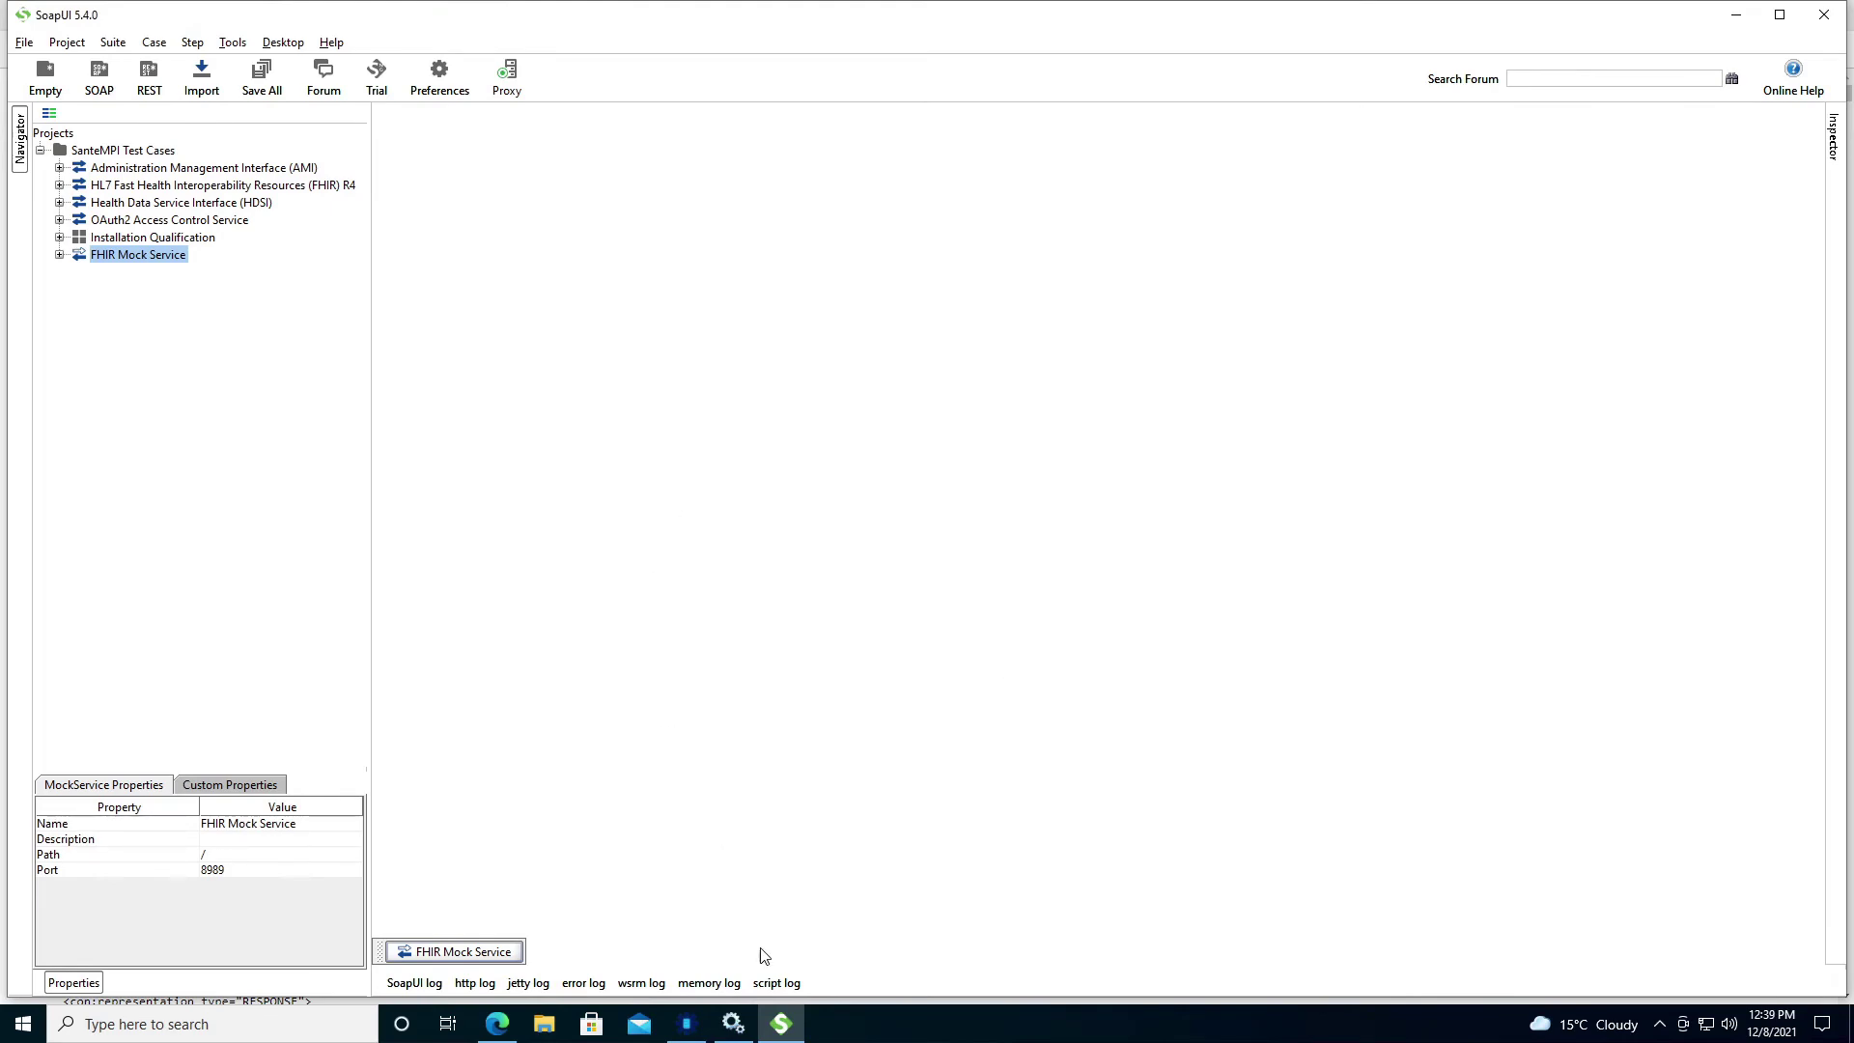
Show the script log and clear all its entries.
{"action": "left_click", "coordinate": [776, 982]}
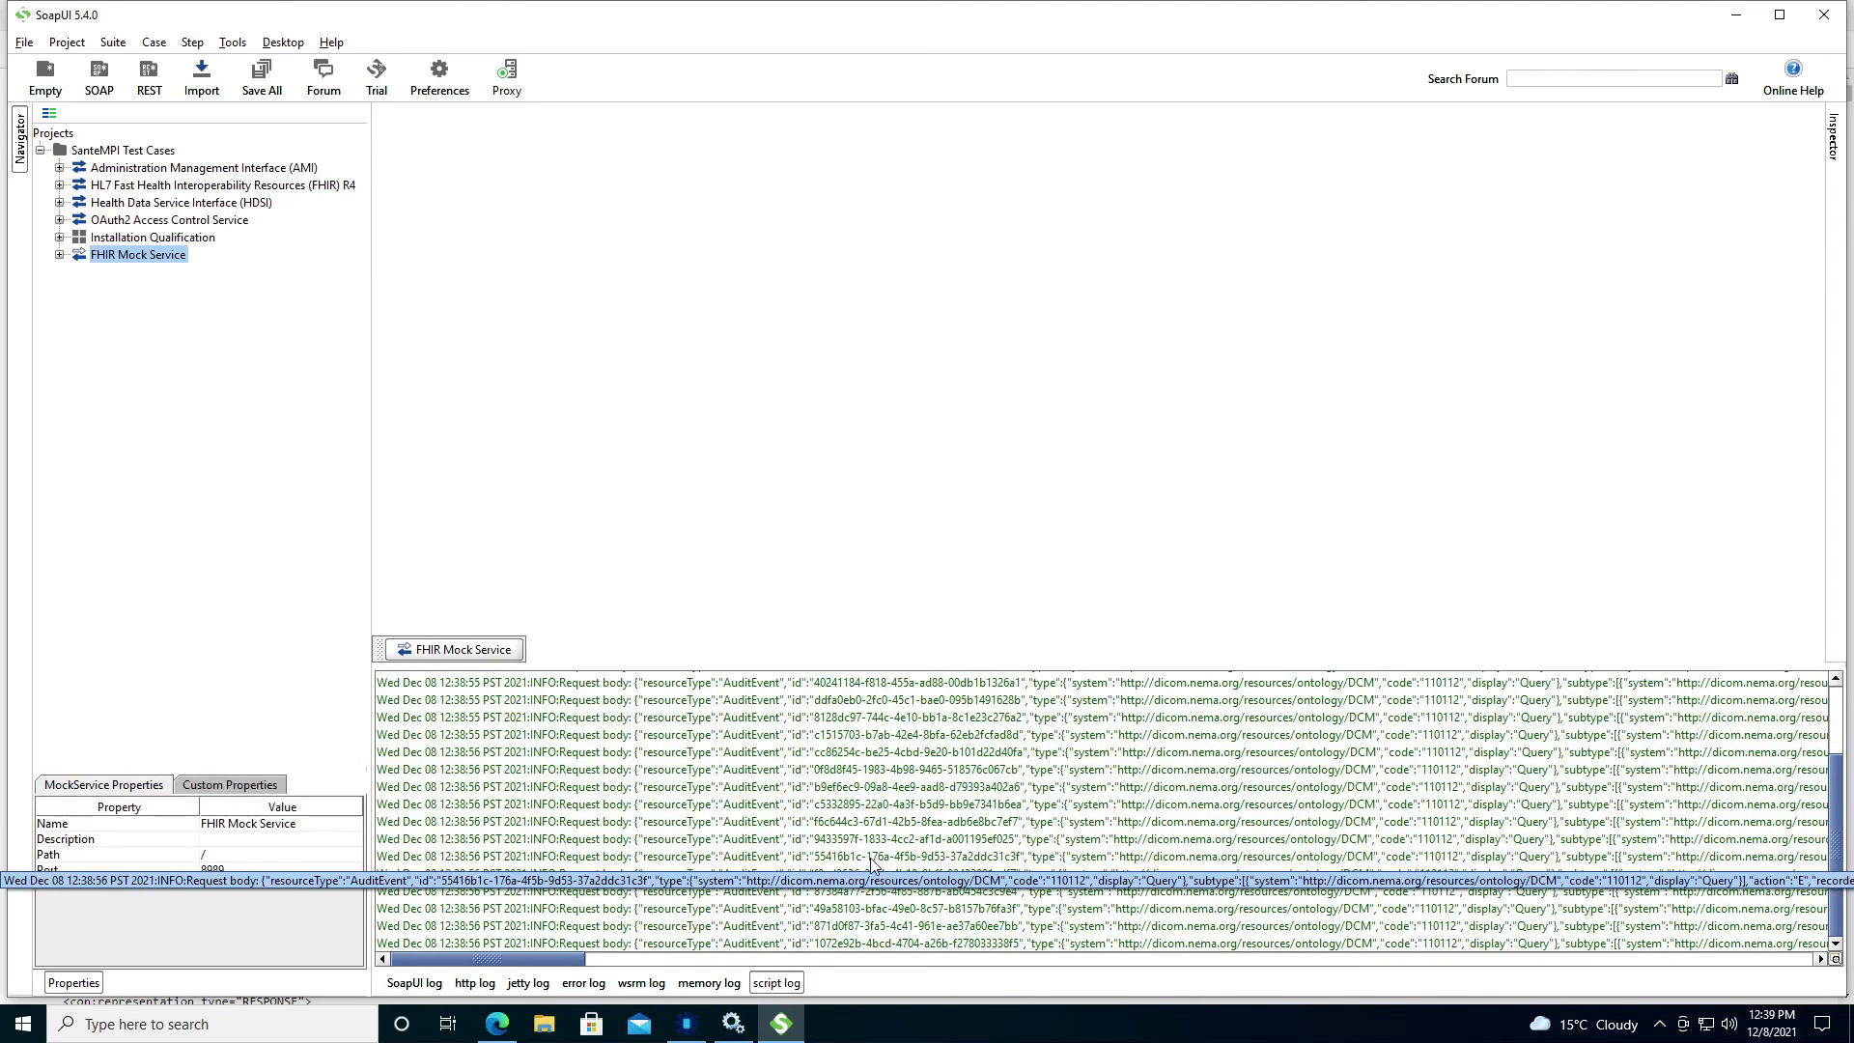
{"action": "right_click", "coordinate": [684, 737]}
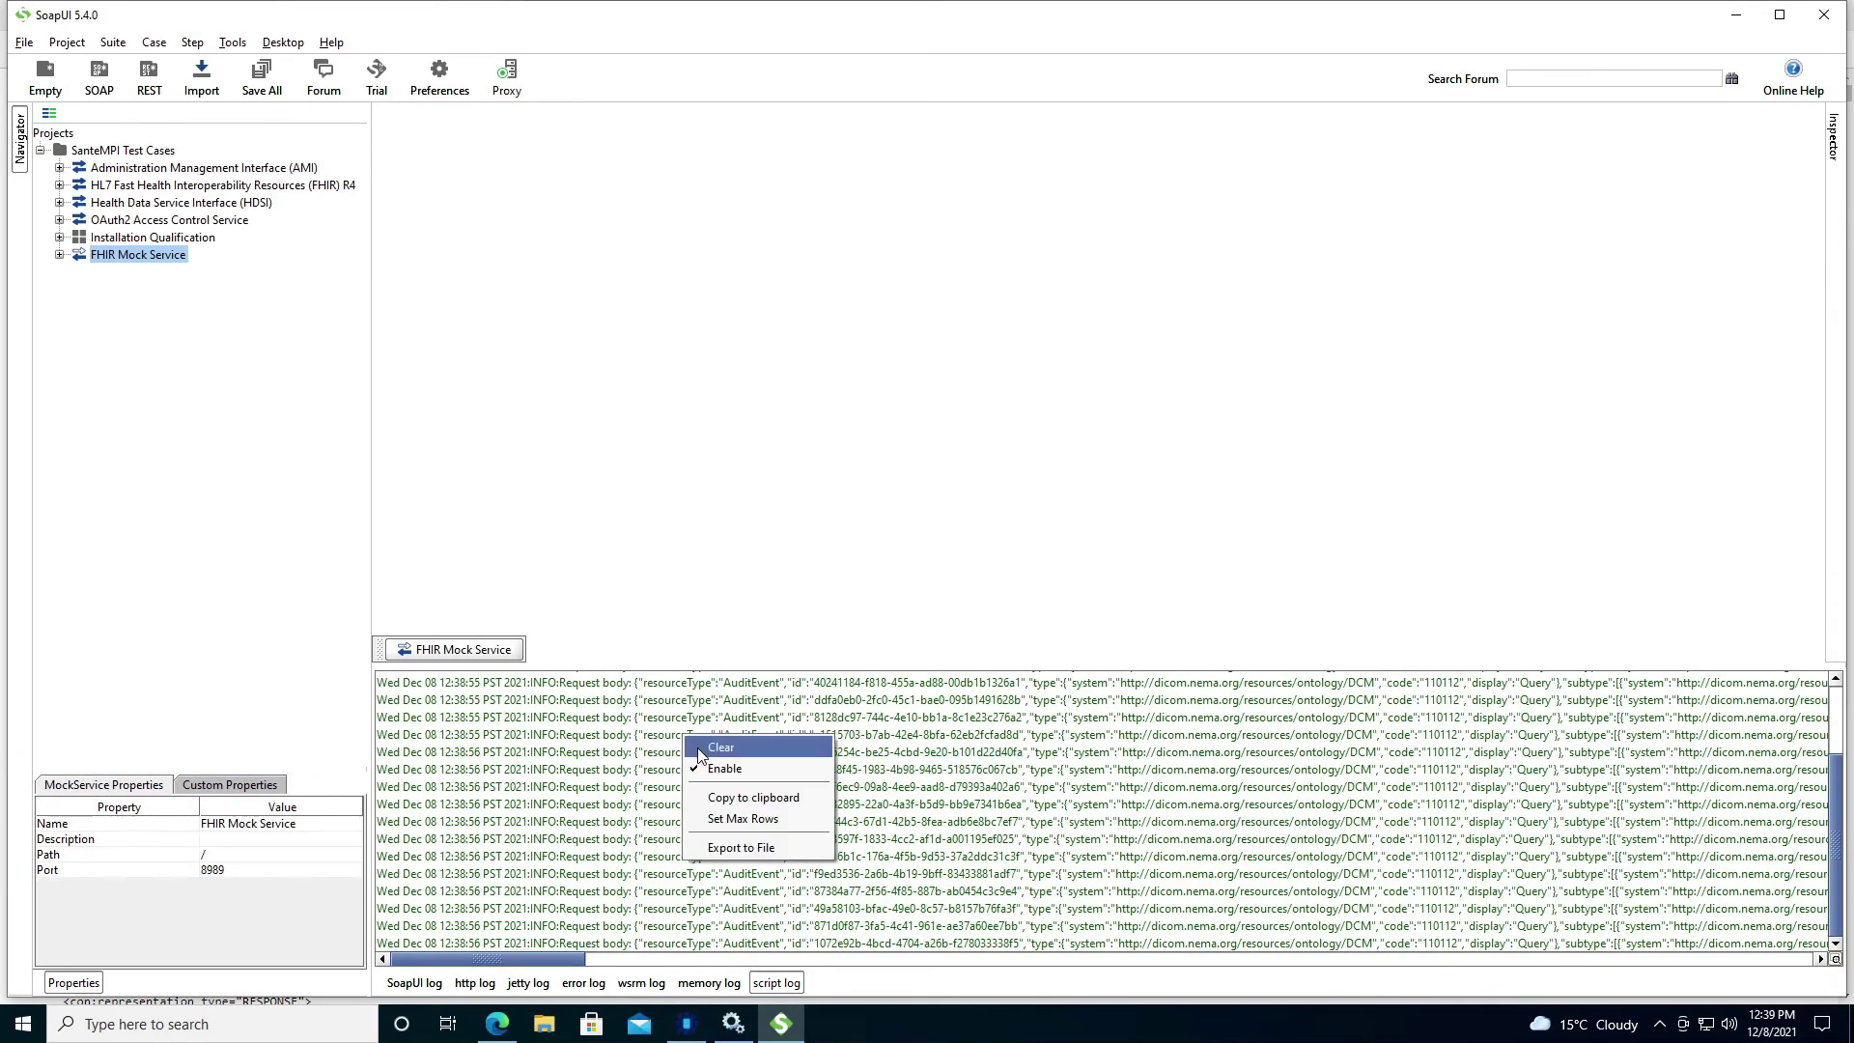
{"action": "left_click", "coordinate": [794, 745]}
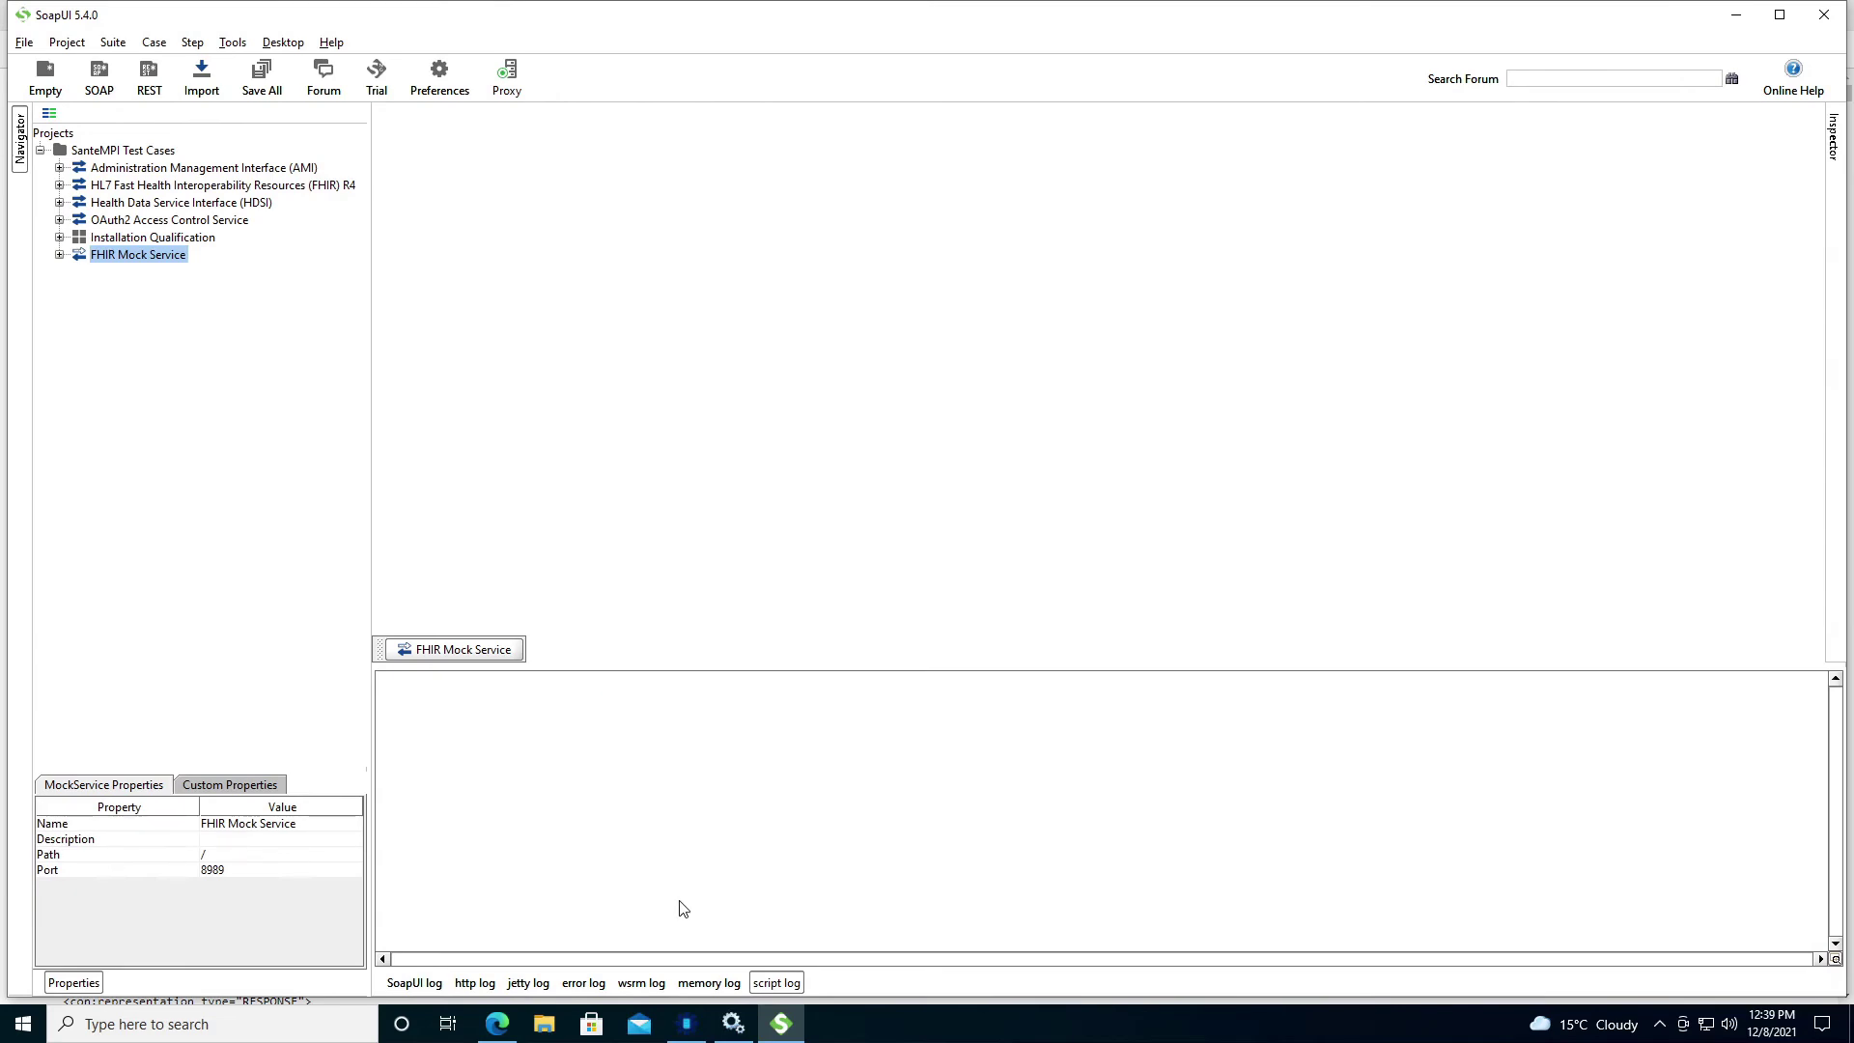
Reload the MPI Dashboard page in the browser.
{"action": "left_click", "coordinate": [498, 1024]}
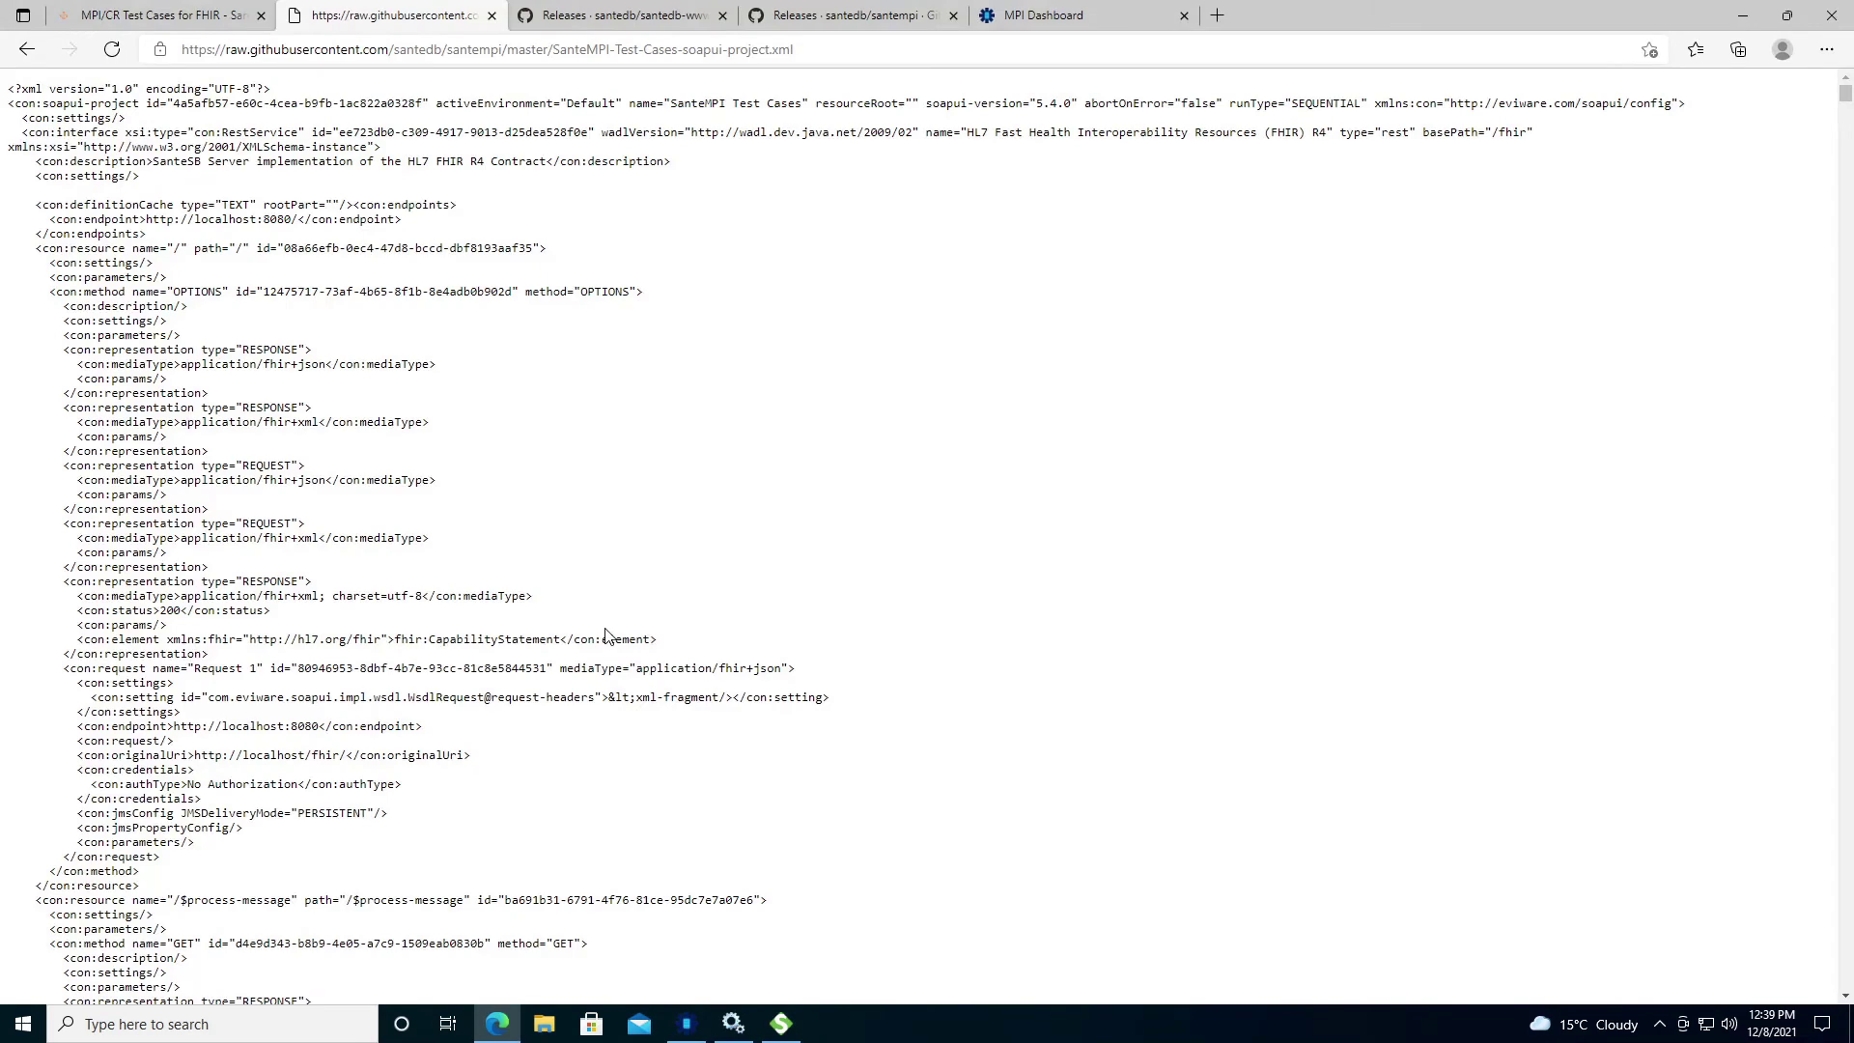
{"action": "left_click", "coordinate": [1033, 15]}
{"action": "key", "text": "F5"}
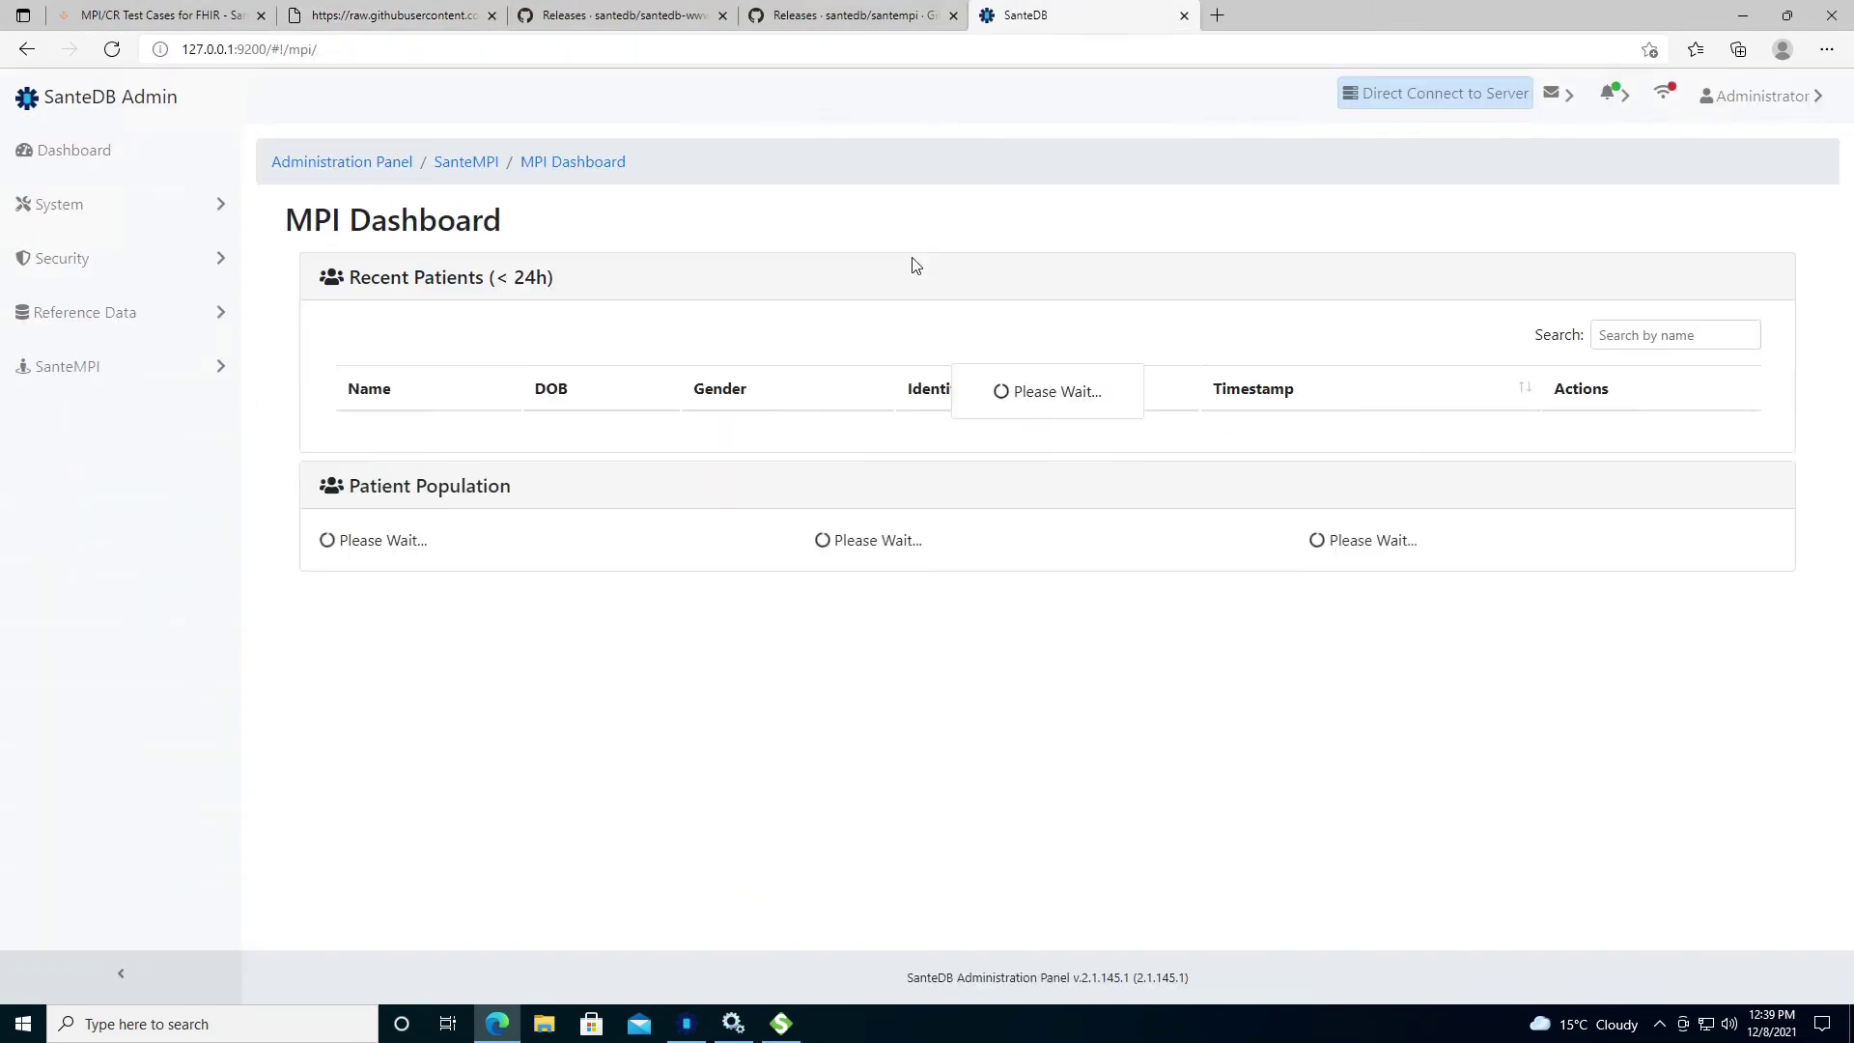
Return to SoapUI to see the new AuditEvent log entries and expand Installation Qualification.
{"action": "left_click", "coordinate": [781, 1024]}
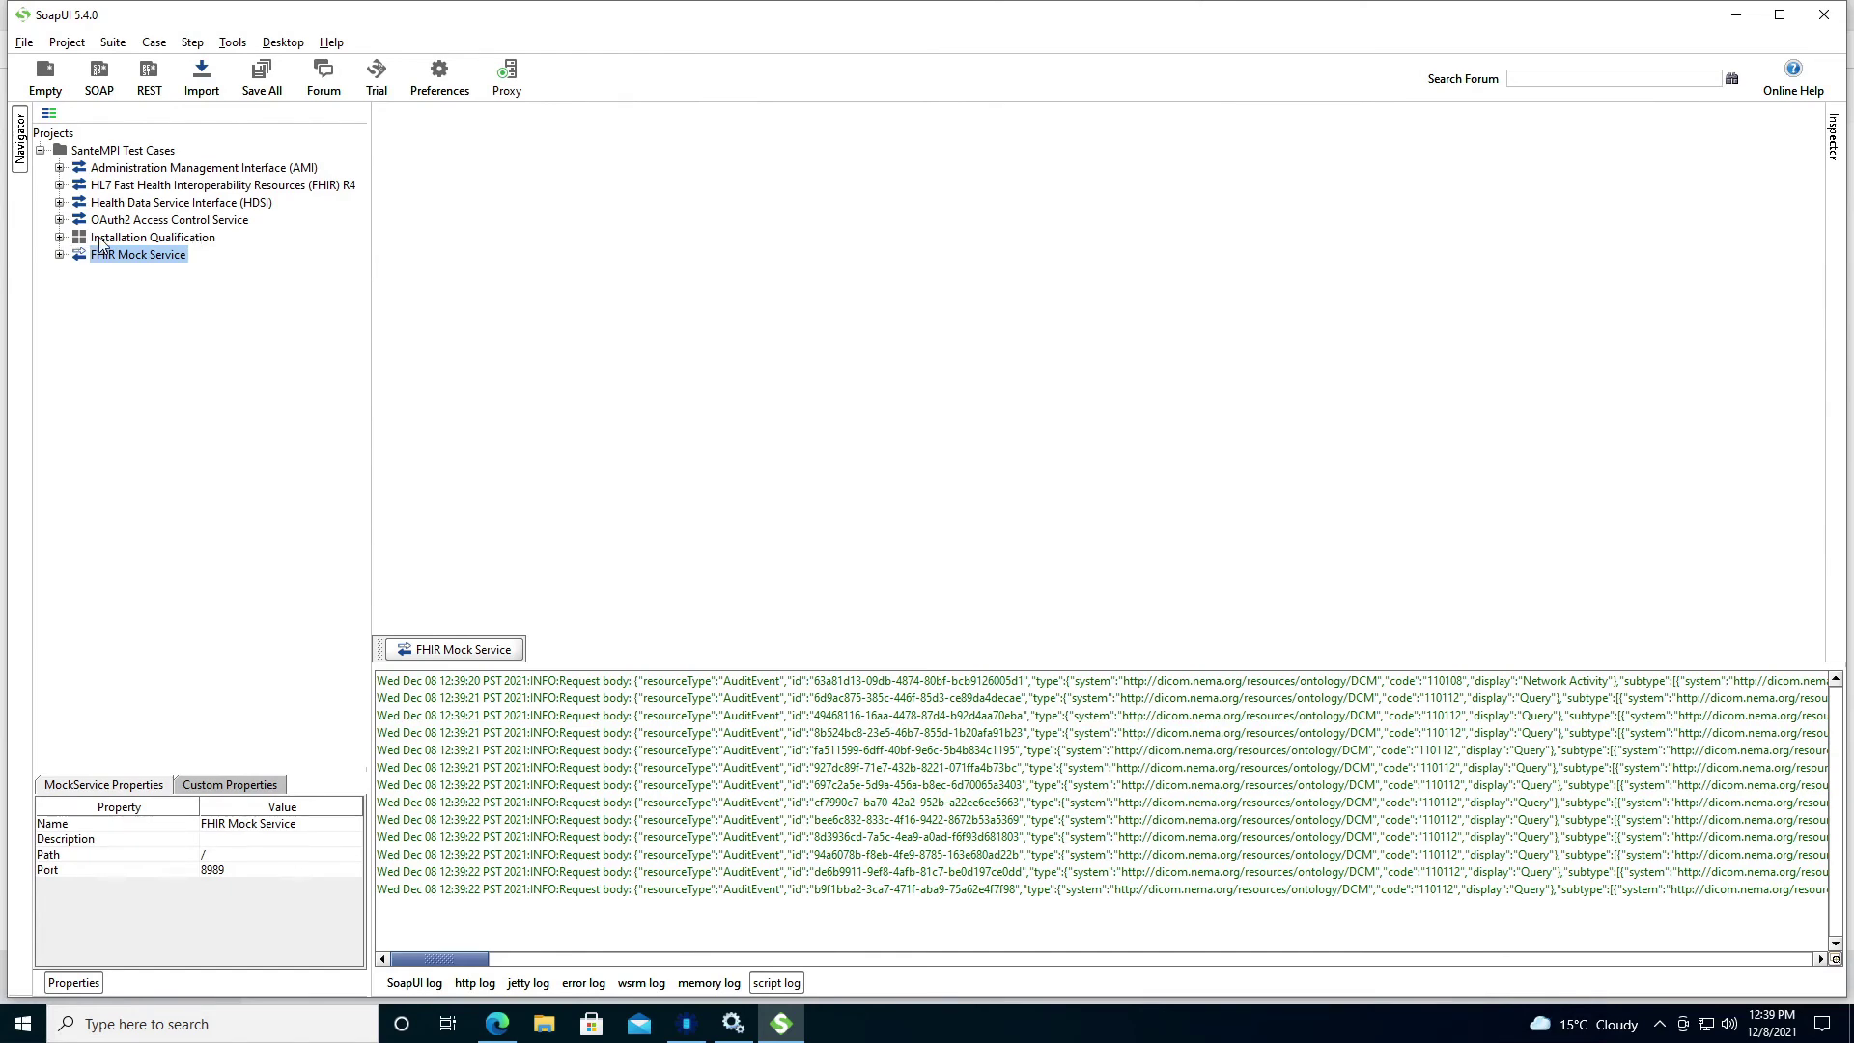
{"action": "left_click", "coordinate": [59, 237]}
Open the Installation Qualification suite editor maximised, then go back to the FHIR test cases help page.
{"action": "double_click", "coordinate": [129, 239]}
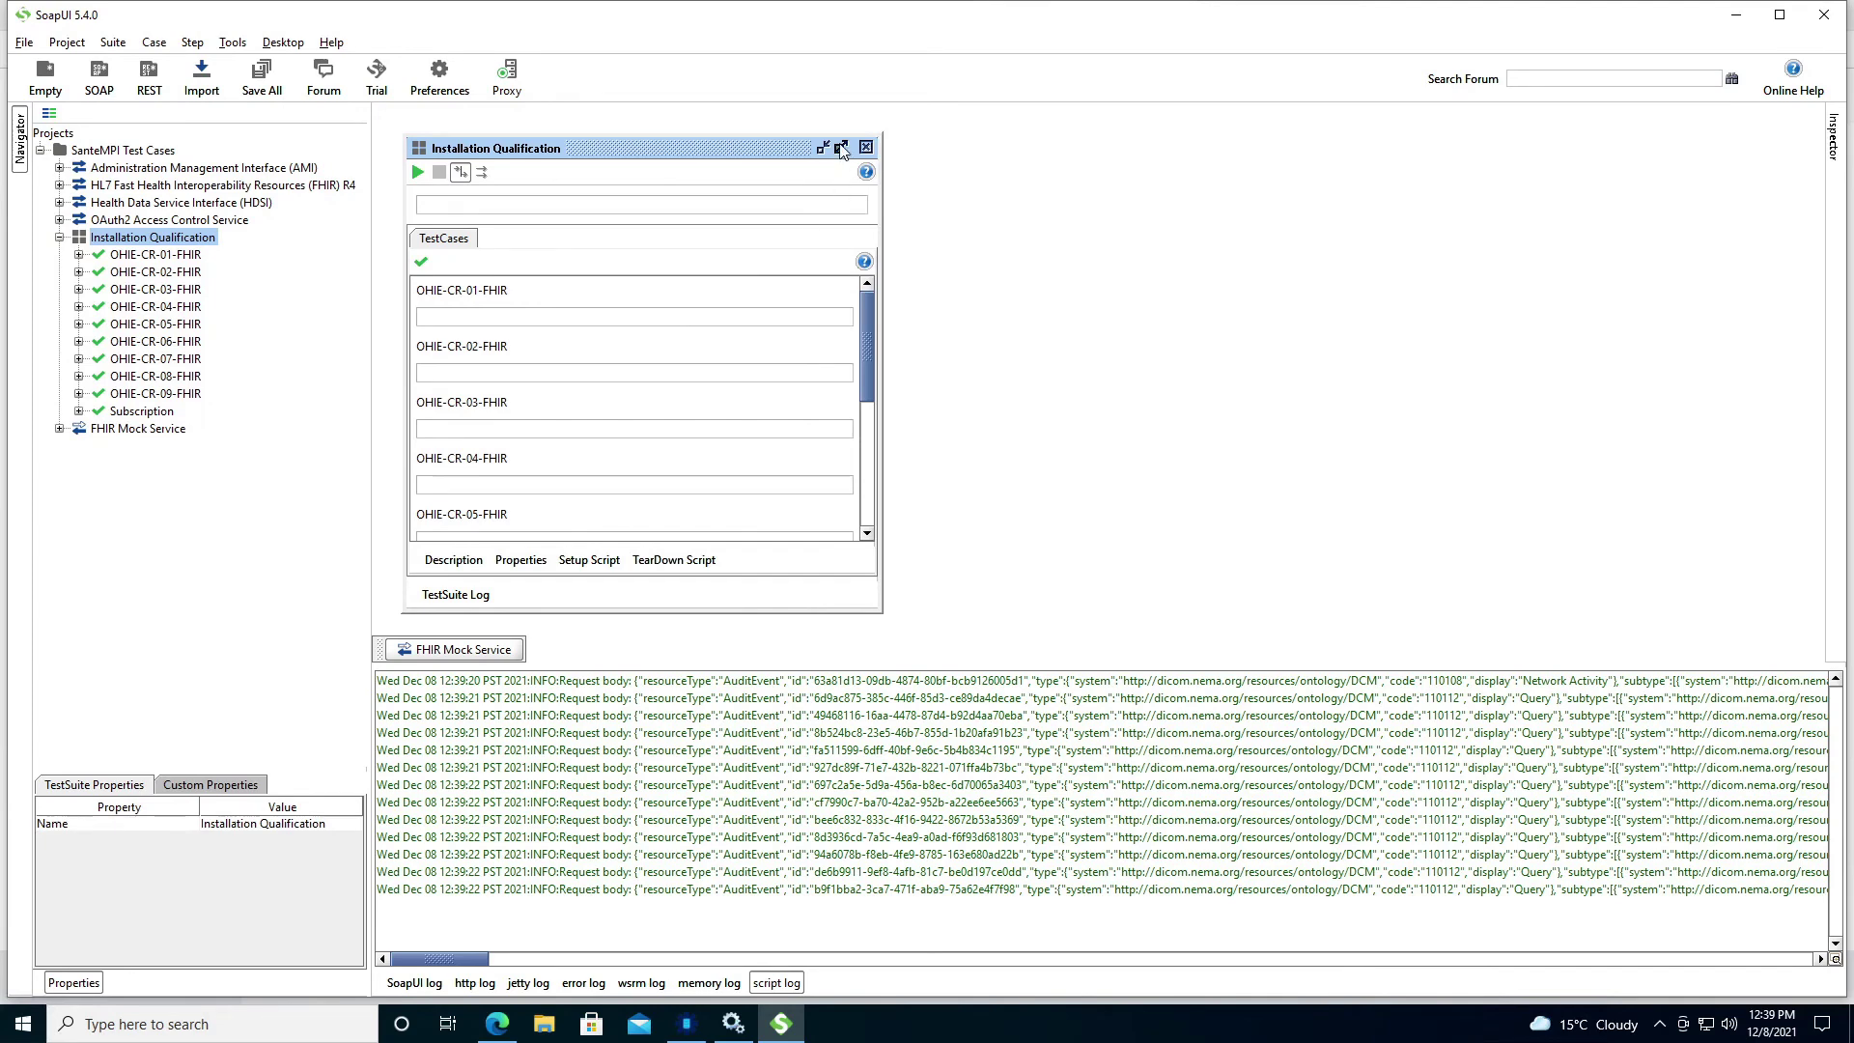
{"action": "left_click", "coordinate": [840, 146]}
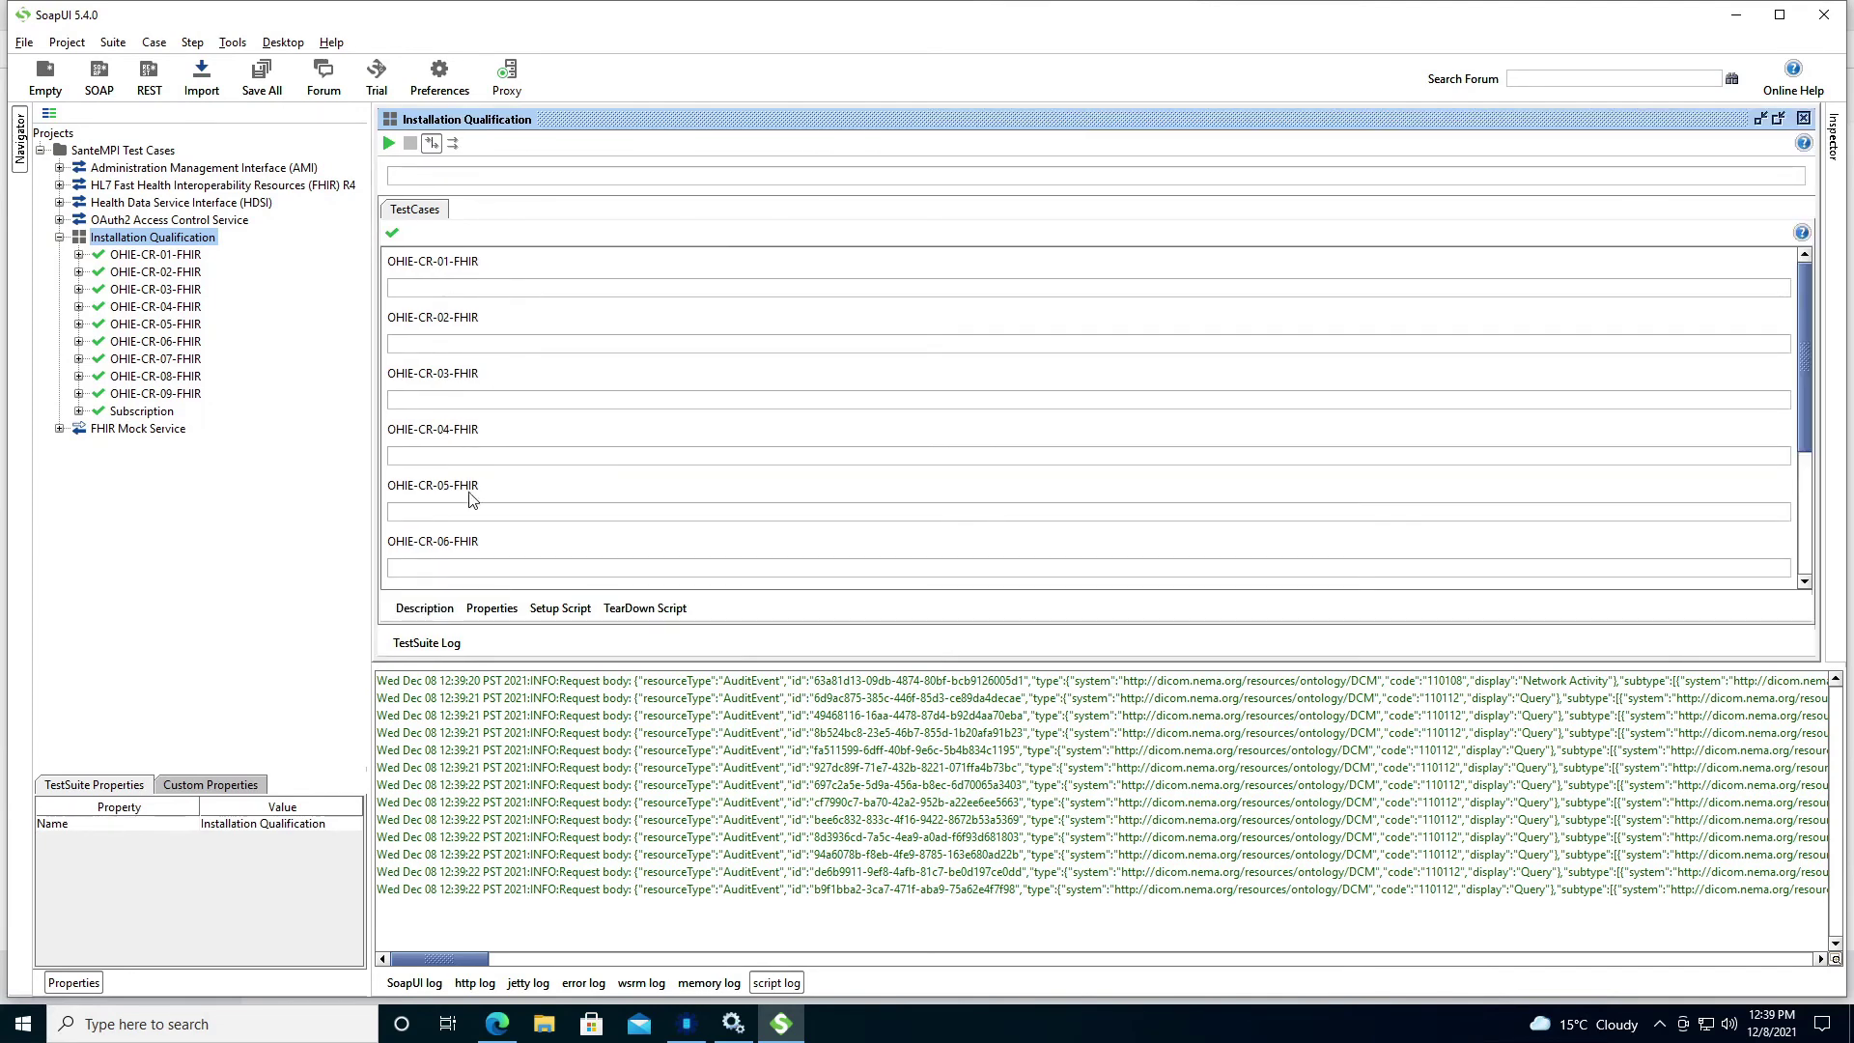
{"action": "left_click", "coordinate": [496, 1023]}
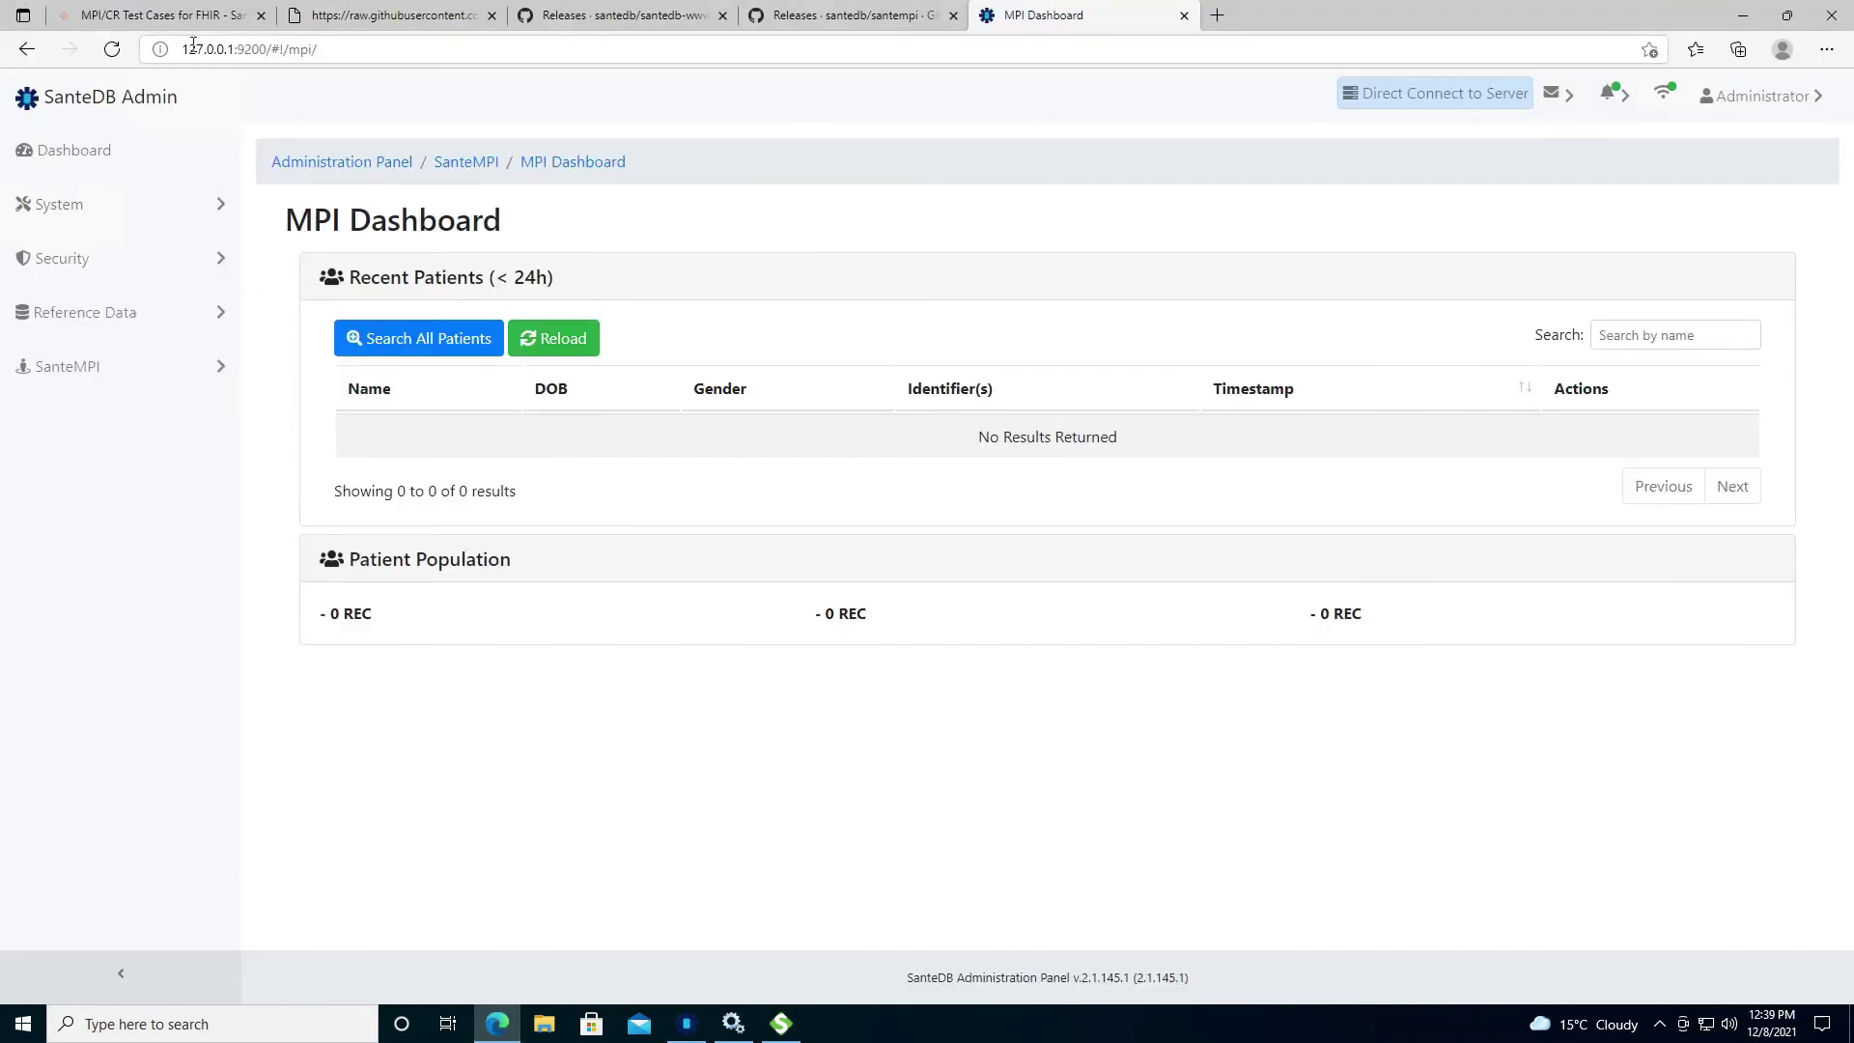
{"action": "left_click", "coordinate": [193, 15]}
Read the TEST: OHIE-CR-01-FHIR help page, then select the OHIE-CR-01-FHIR test case in SoapUI.
{"action": "scroll", "coordinate": [289, 512], "scroll_direction": "down", "scroll_amount": 4}
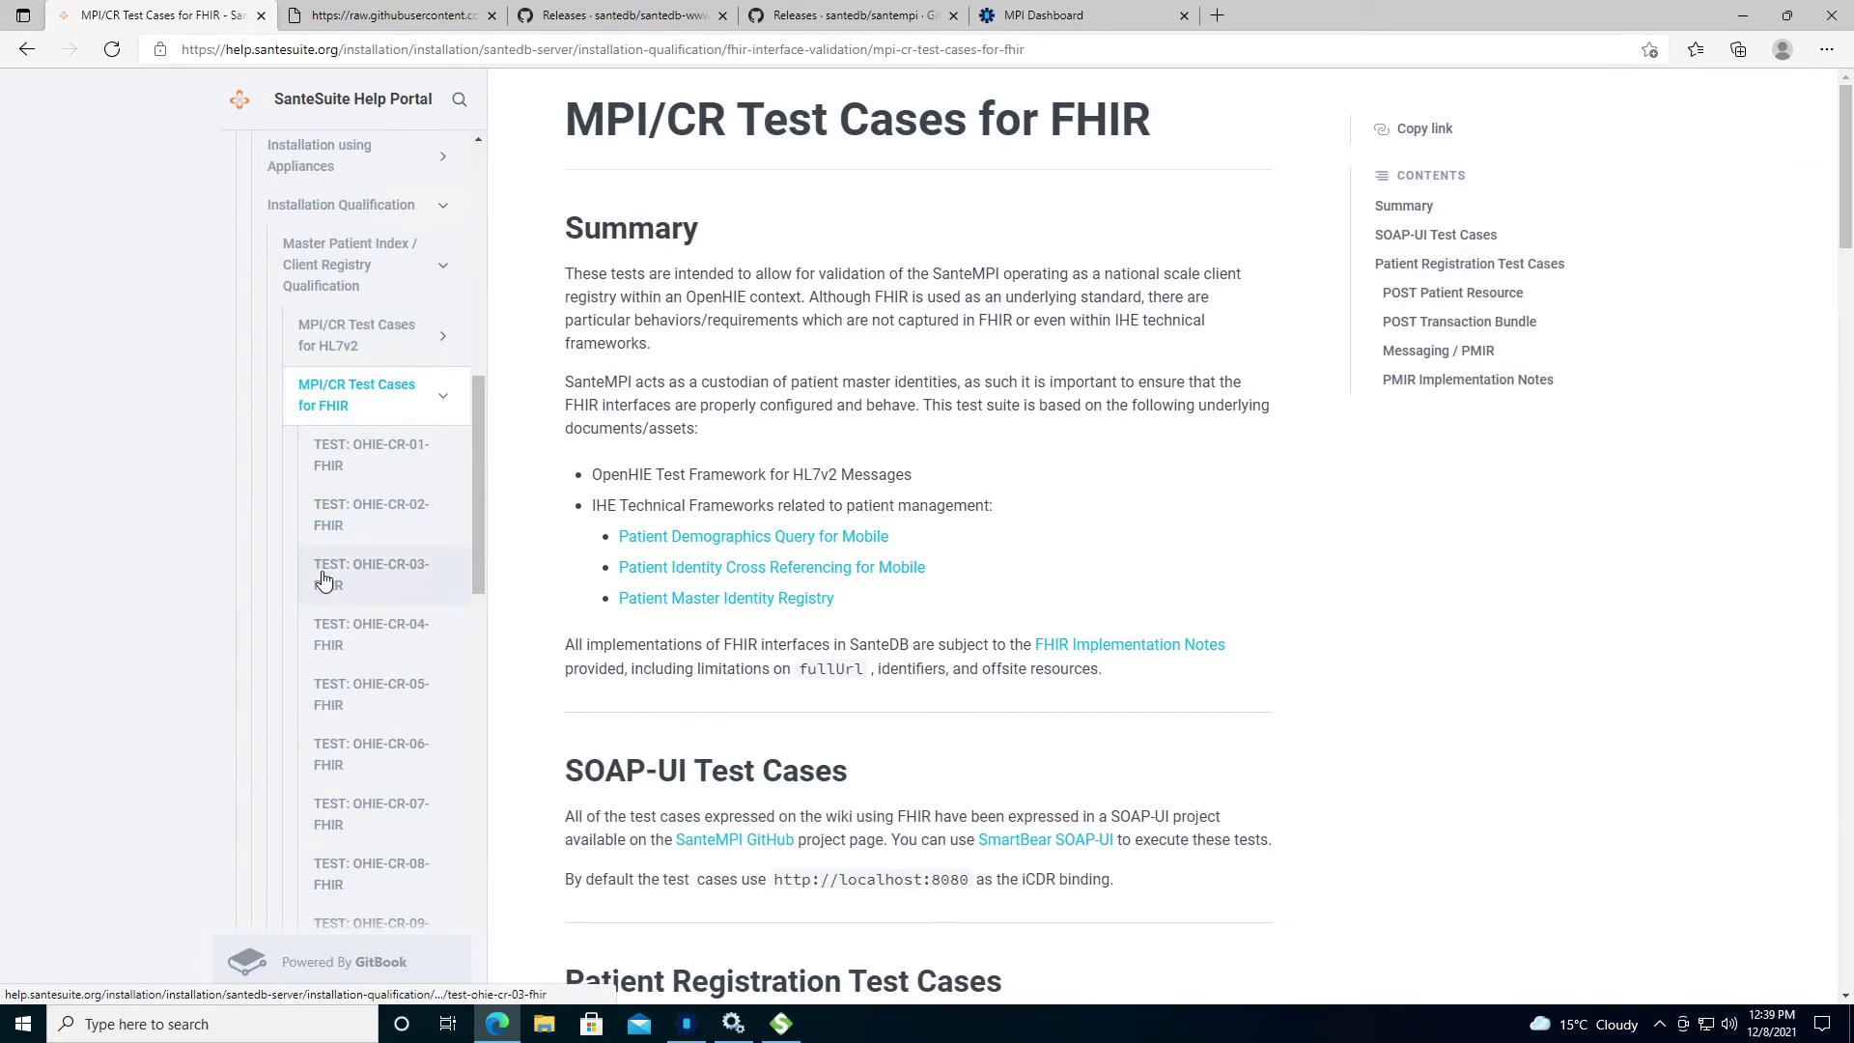
{"action": "left_click", "coordinate": [328, 453]}
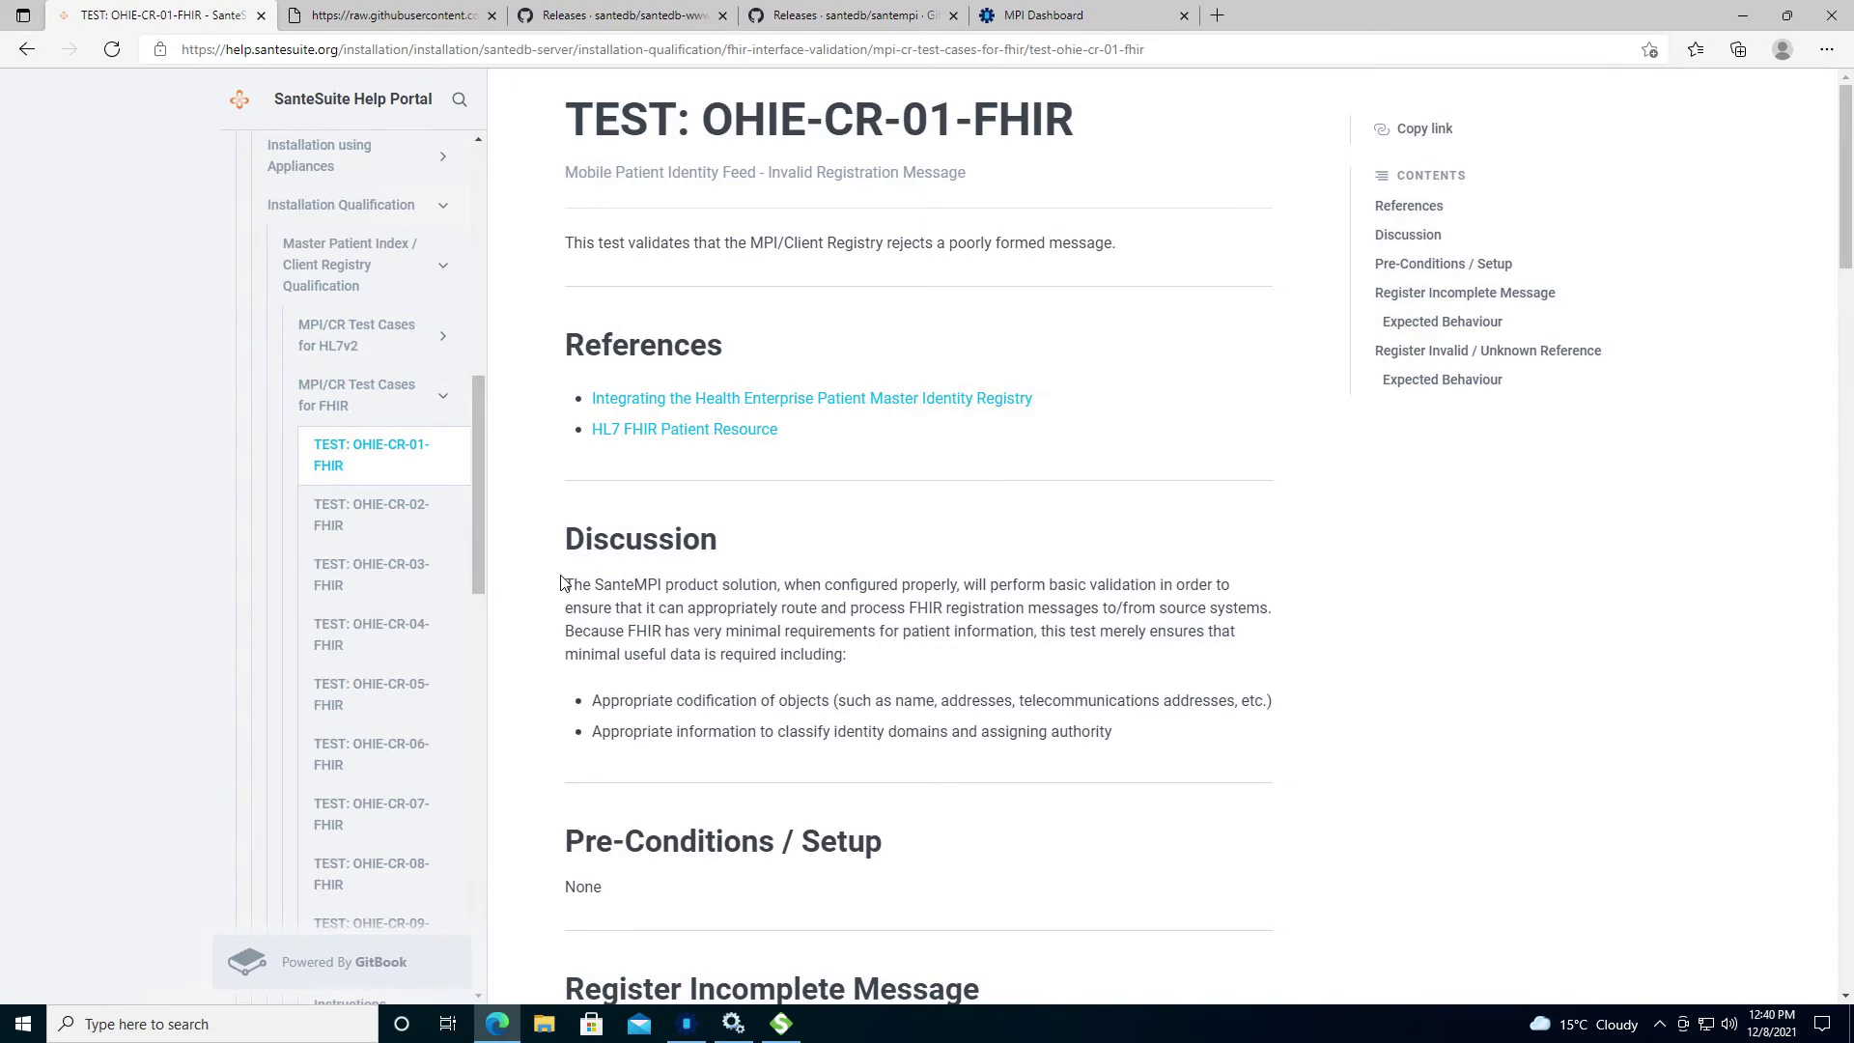
{"action": "key", "text": "alt+Tab"}
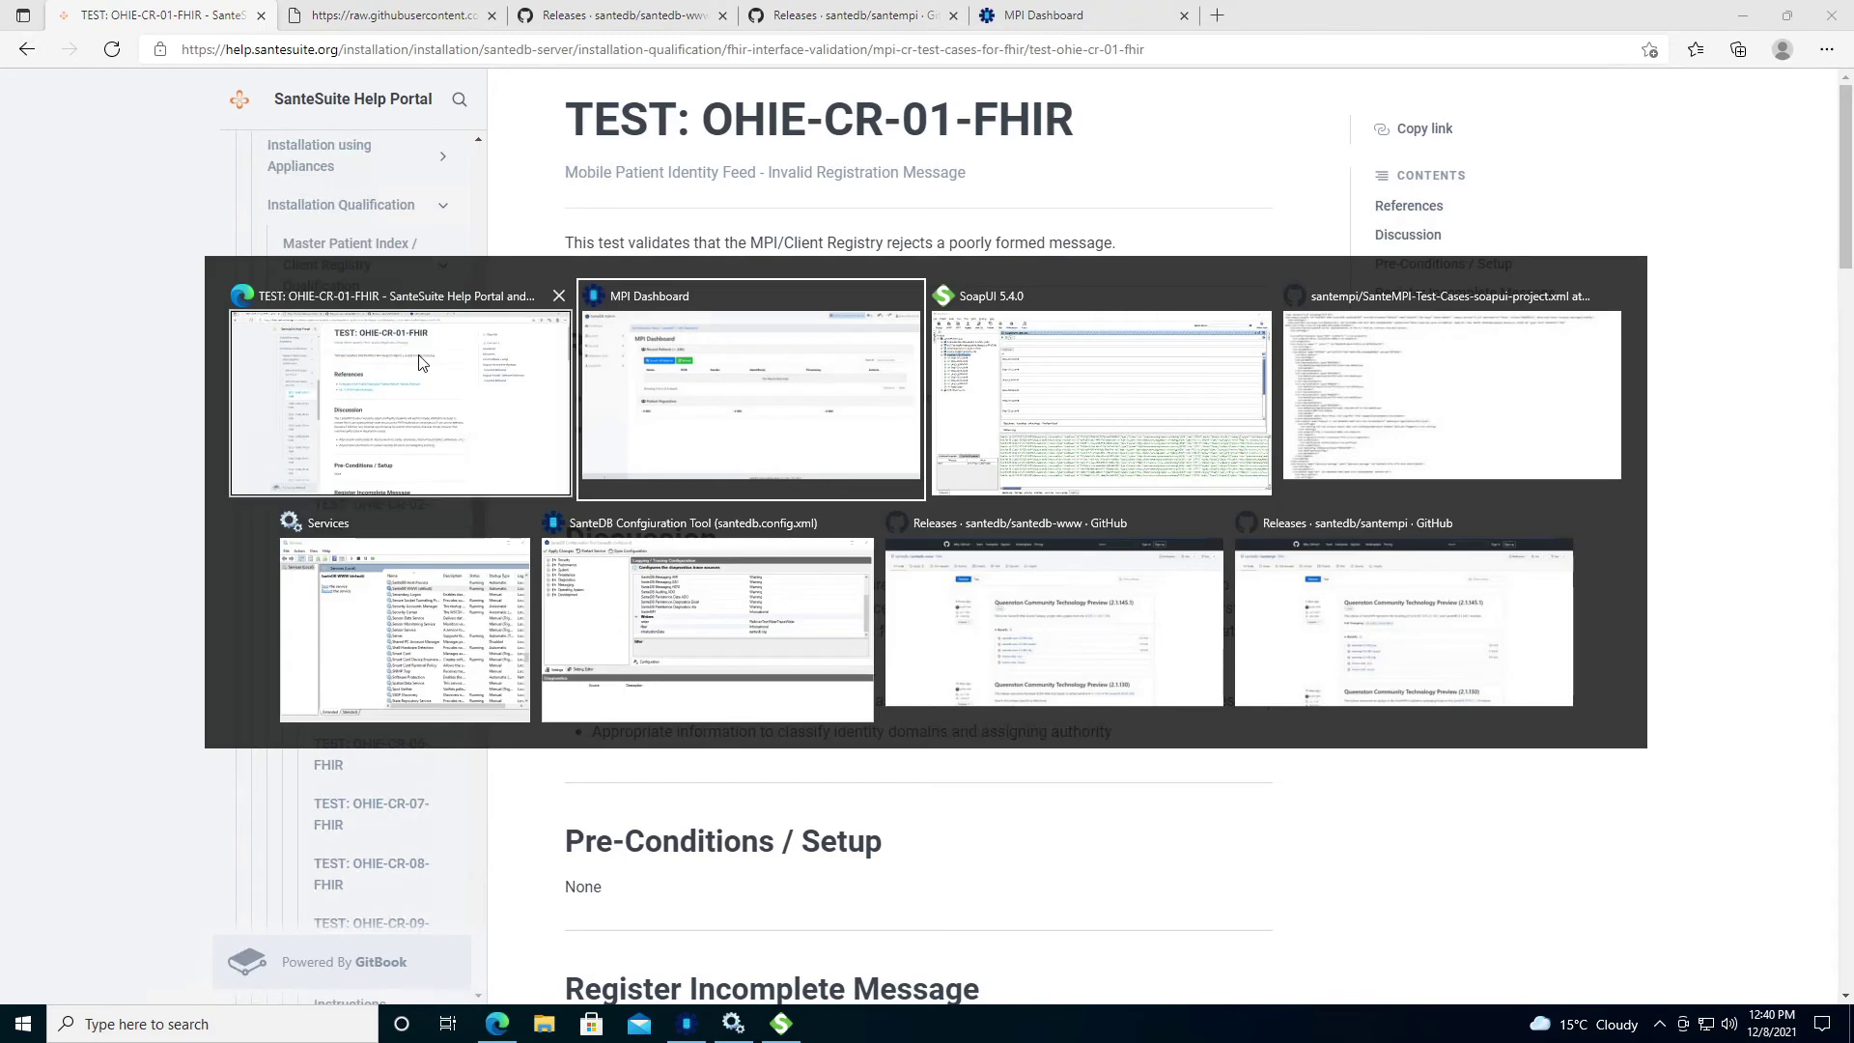
{"action": "key", "text": "alt+Tab"}
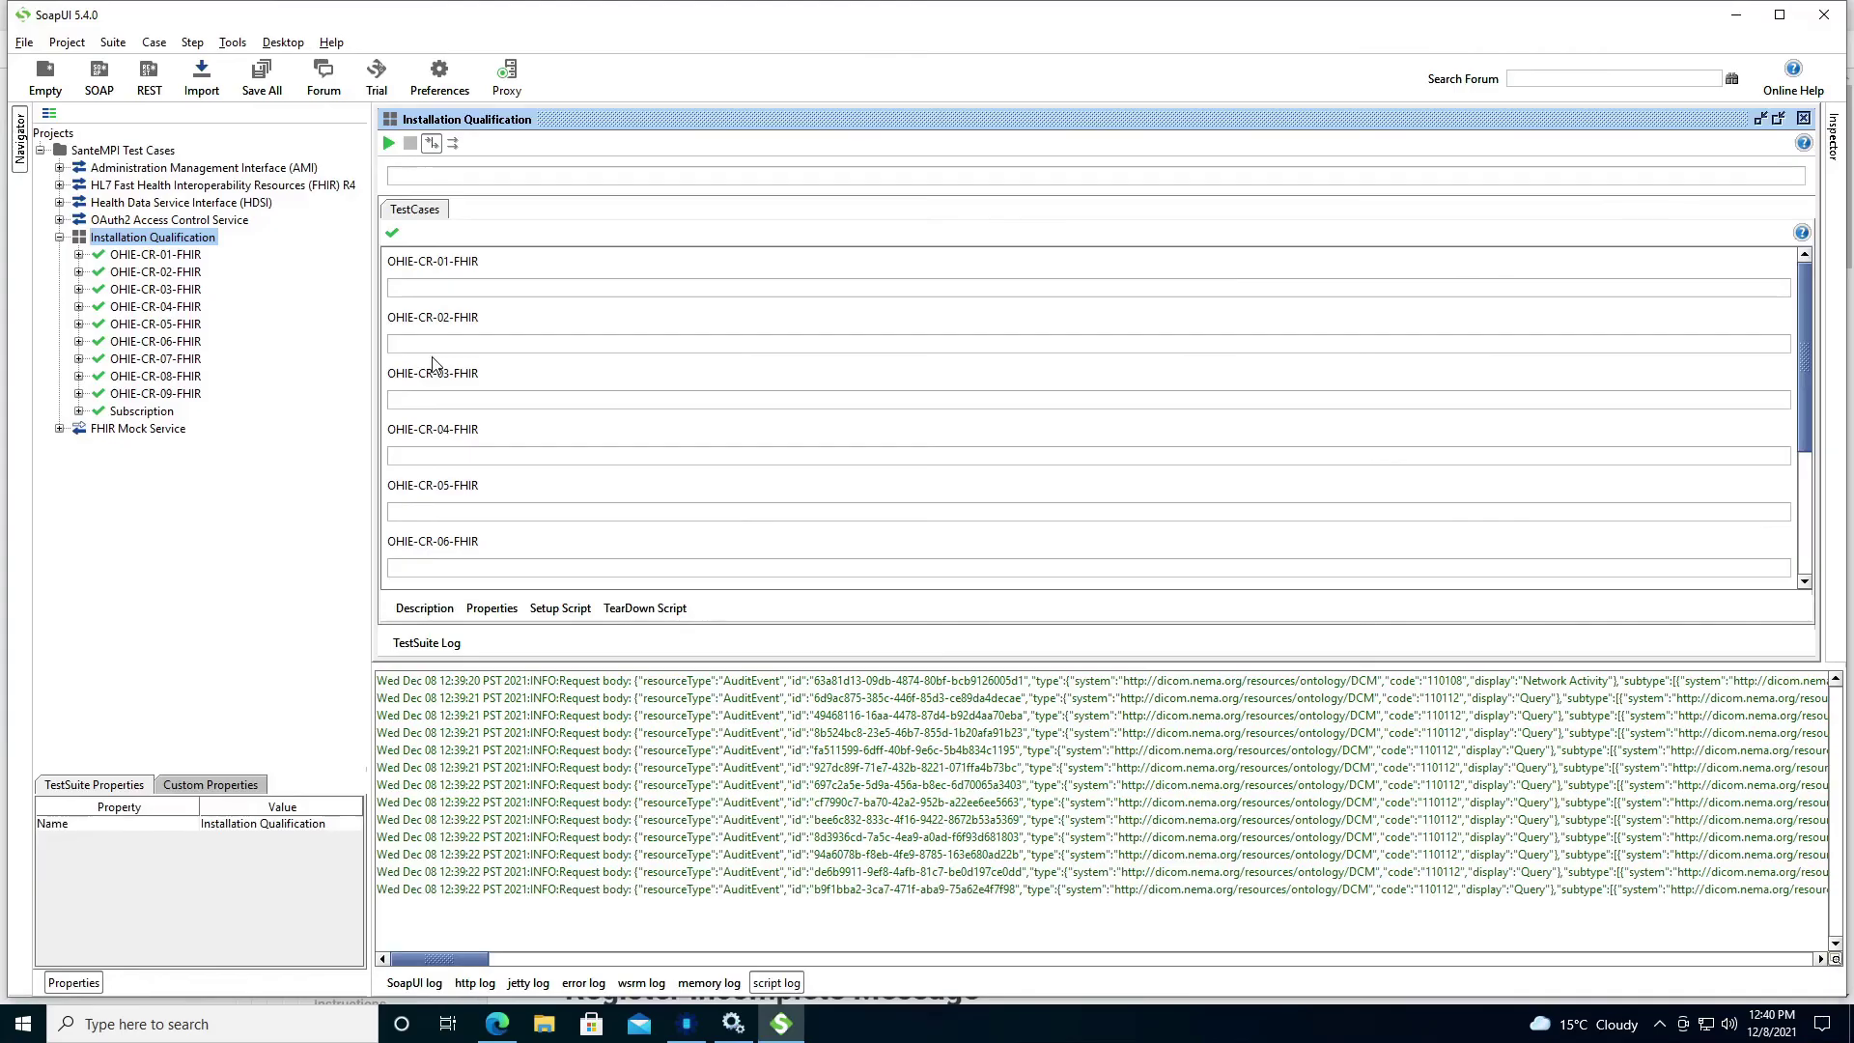
{"action": "left_click", "coordinate": [140, 257]}
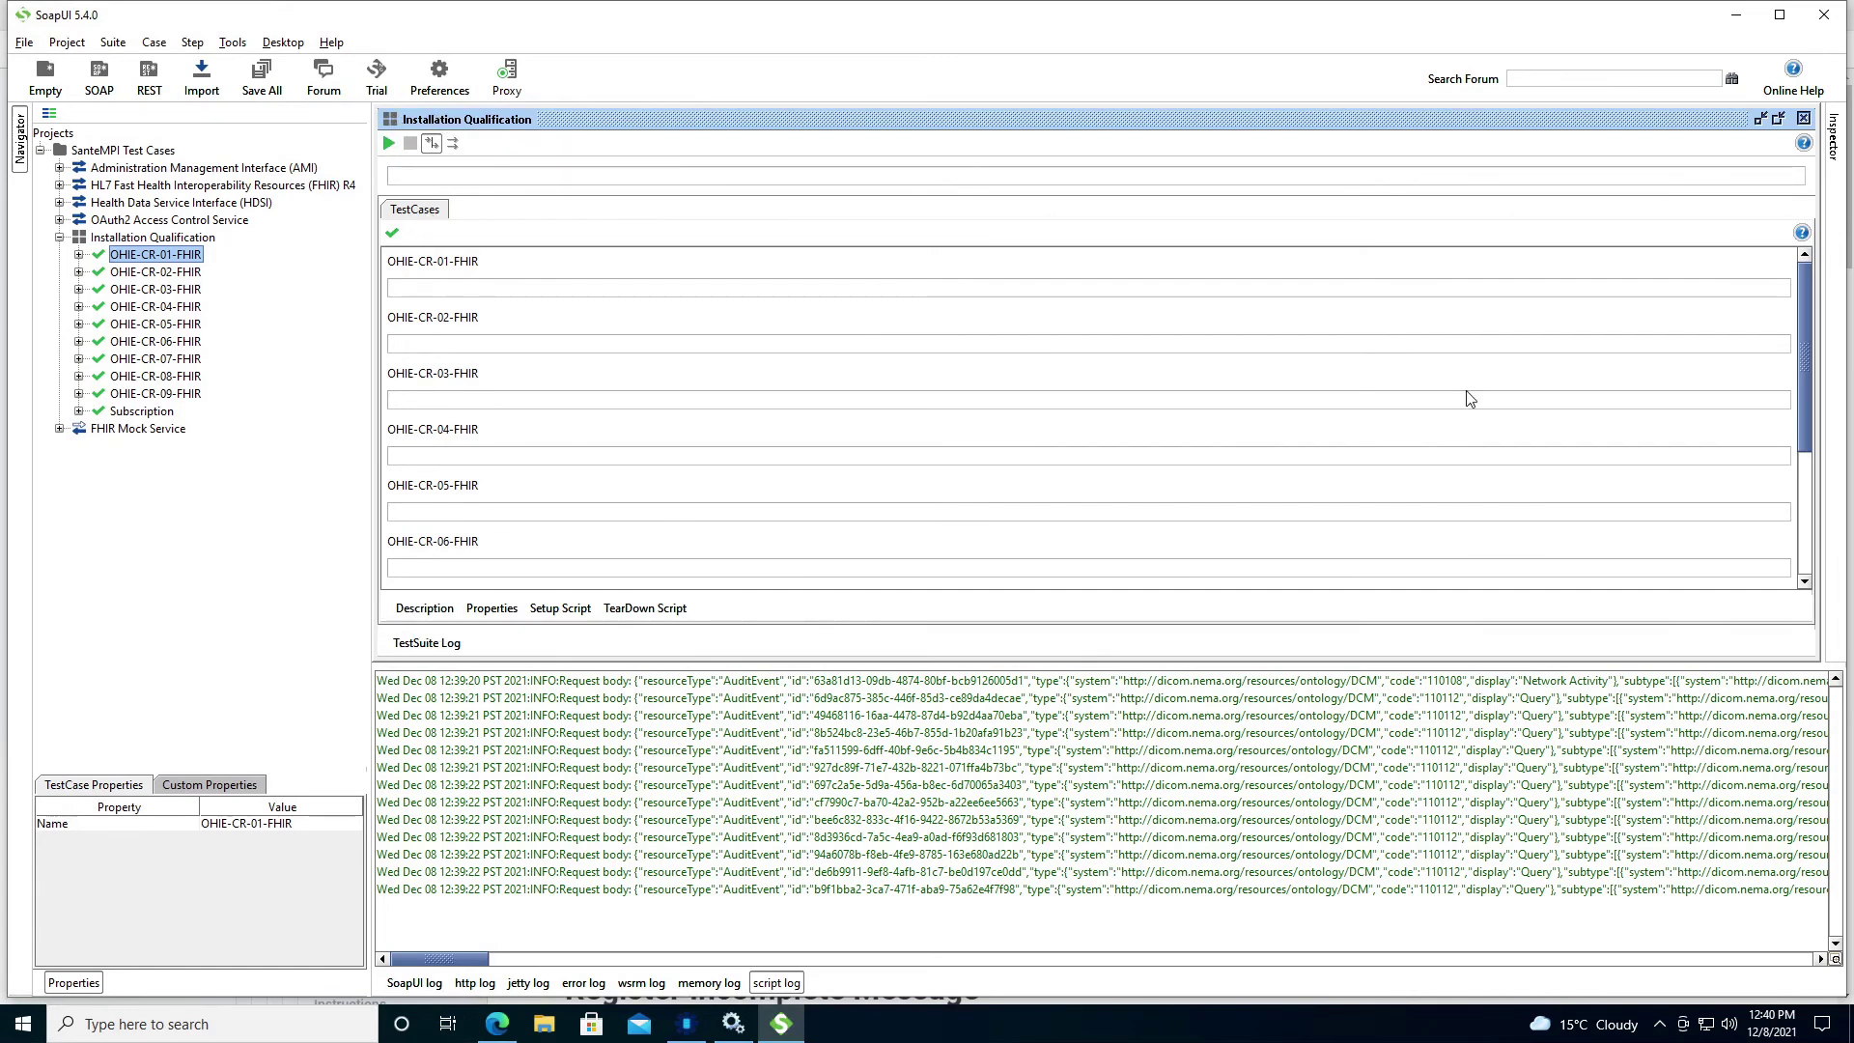
Expand the Subscription test steps and change the CREATE Female Patients endpoint host to localhost.
{"action": "left_click_drag", "start_coordinate": [1805, 299], "coordinate": [1451, 300]}
{"action": "left_click", "coordinate": [78, 410]}
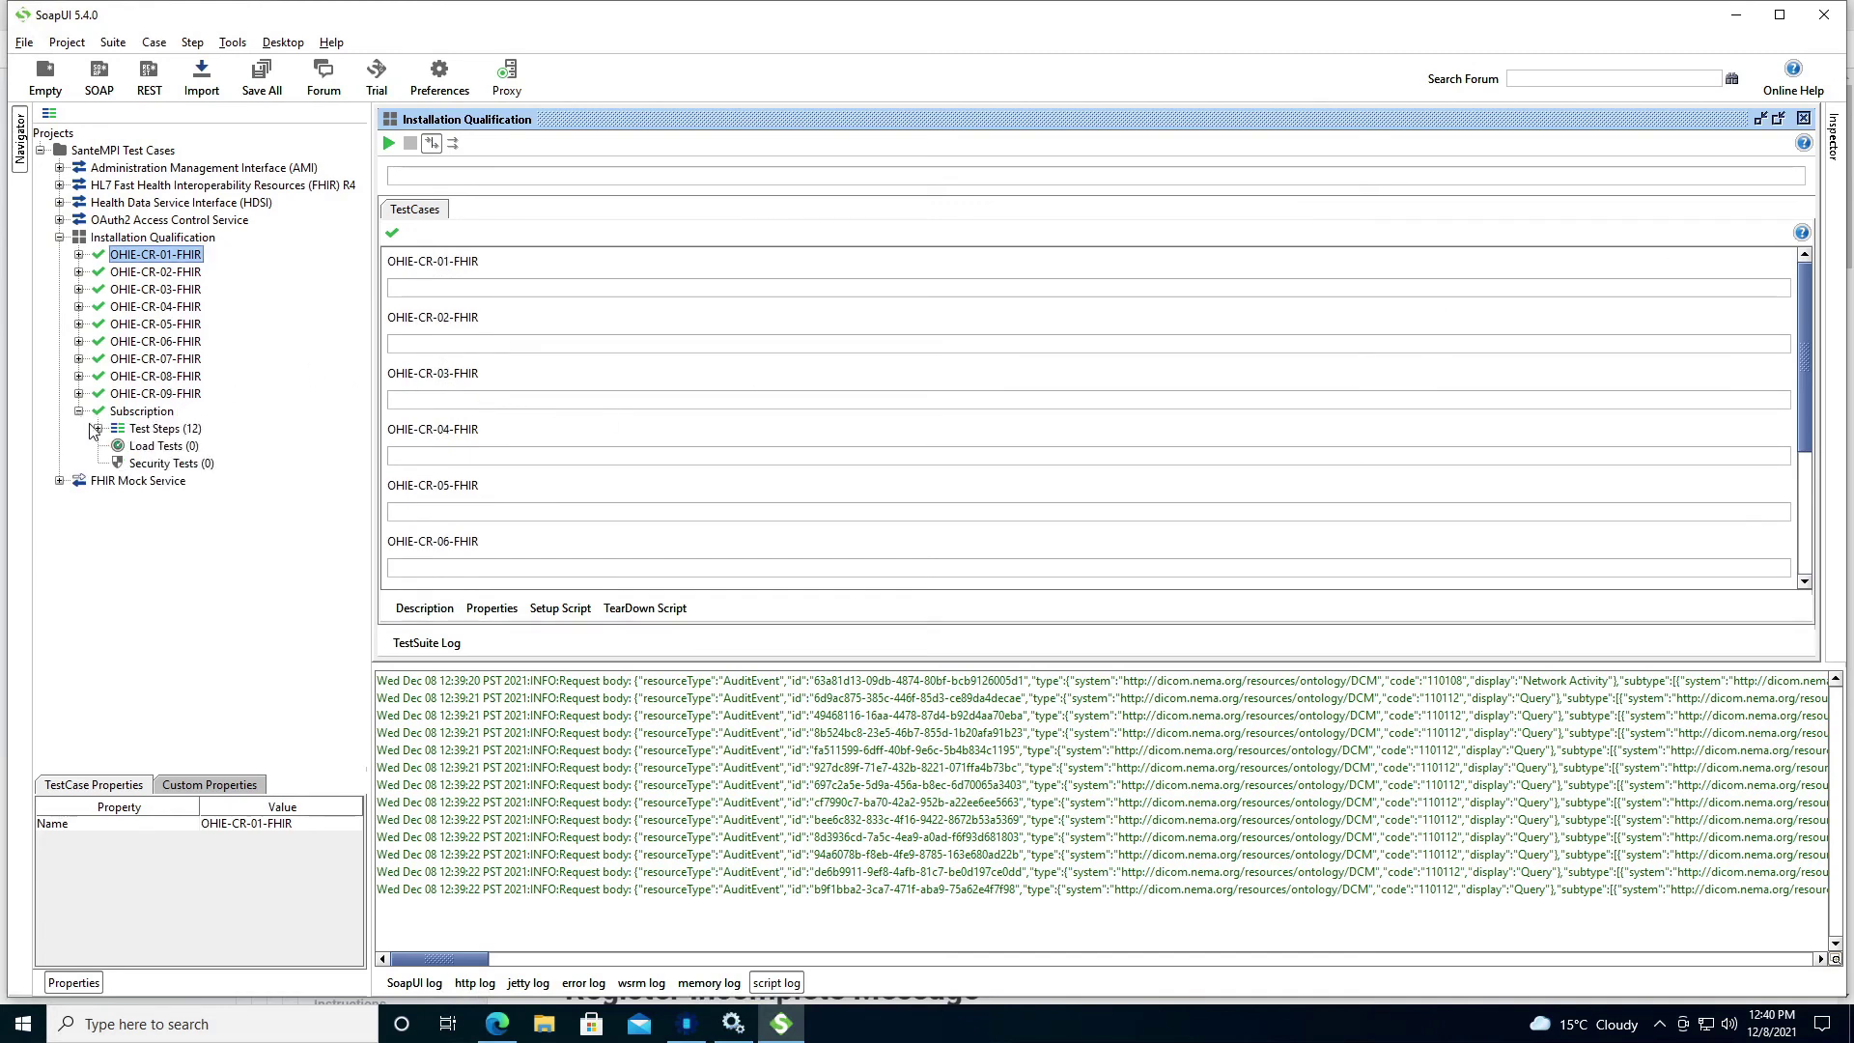
{"action": "left_click", "coordinate": [97, 428]}
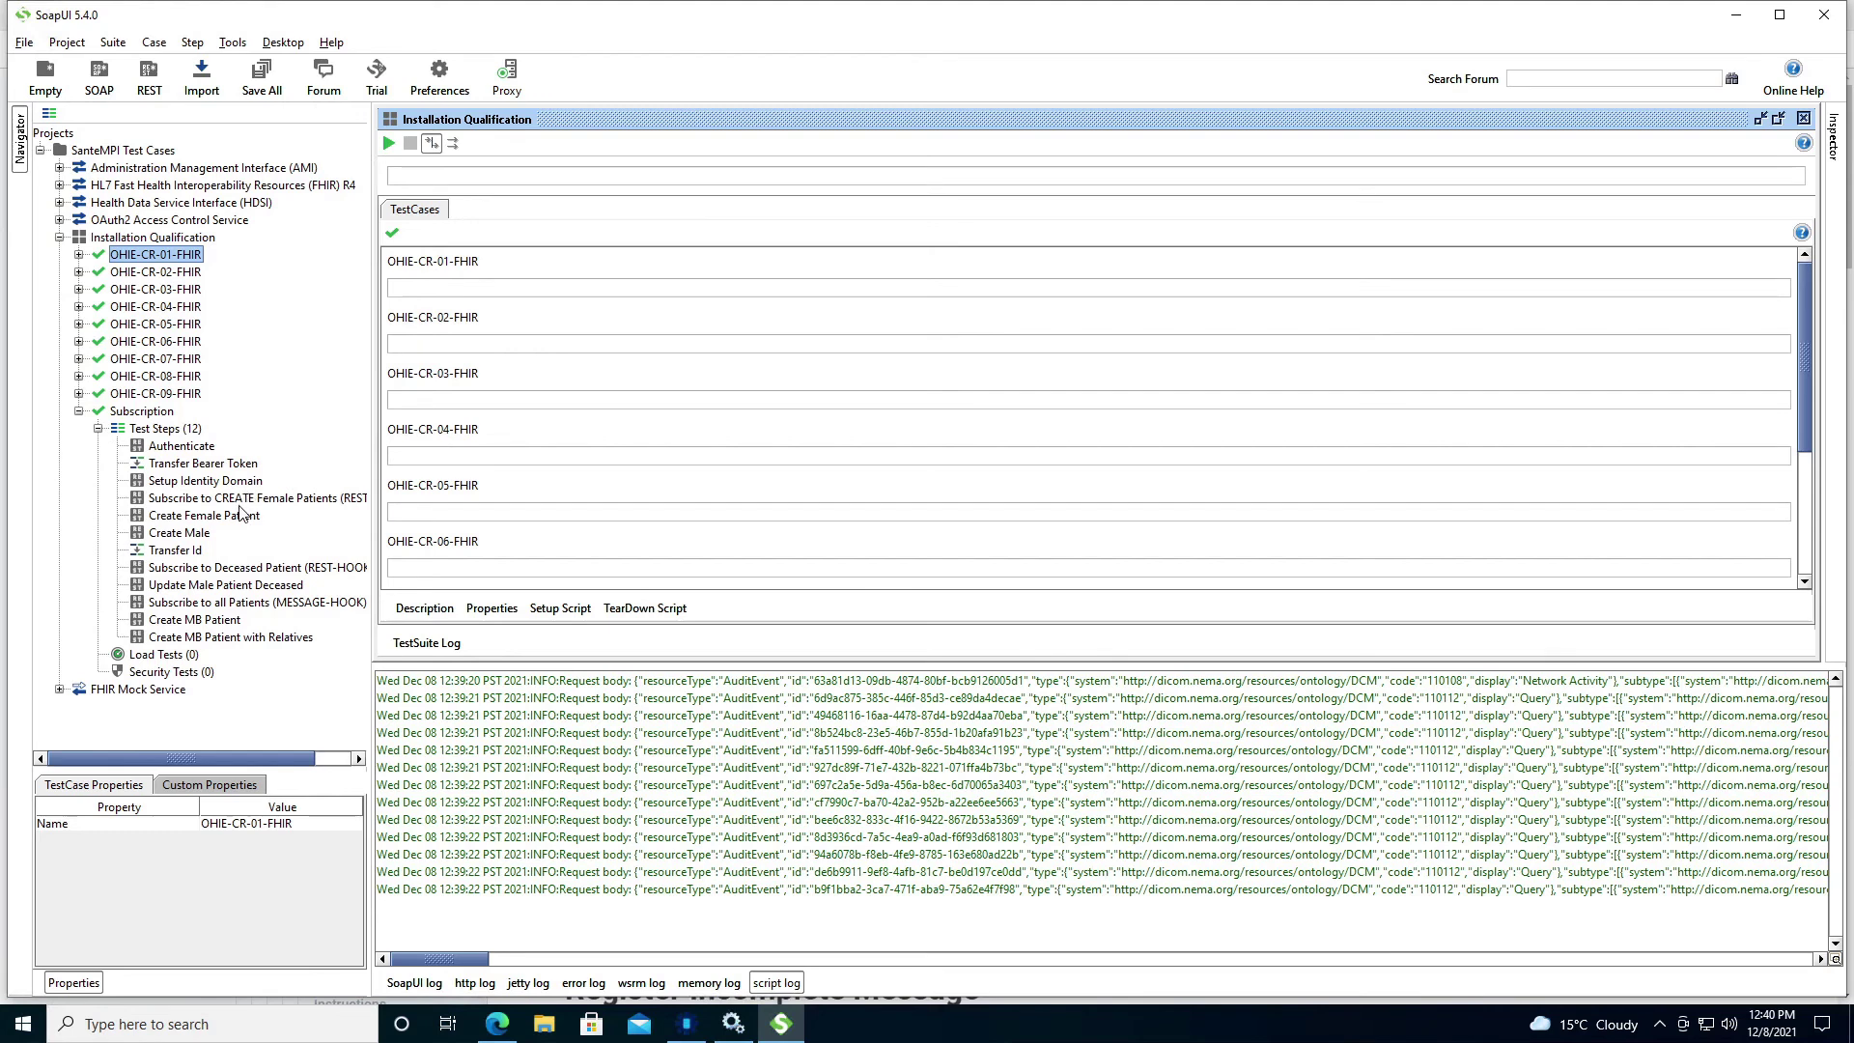
{"action": "double_click", "coordinate": [177, 500]}
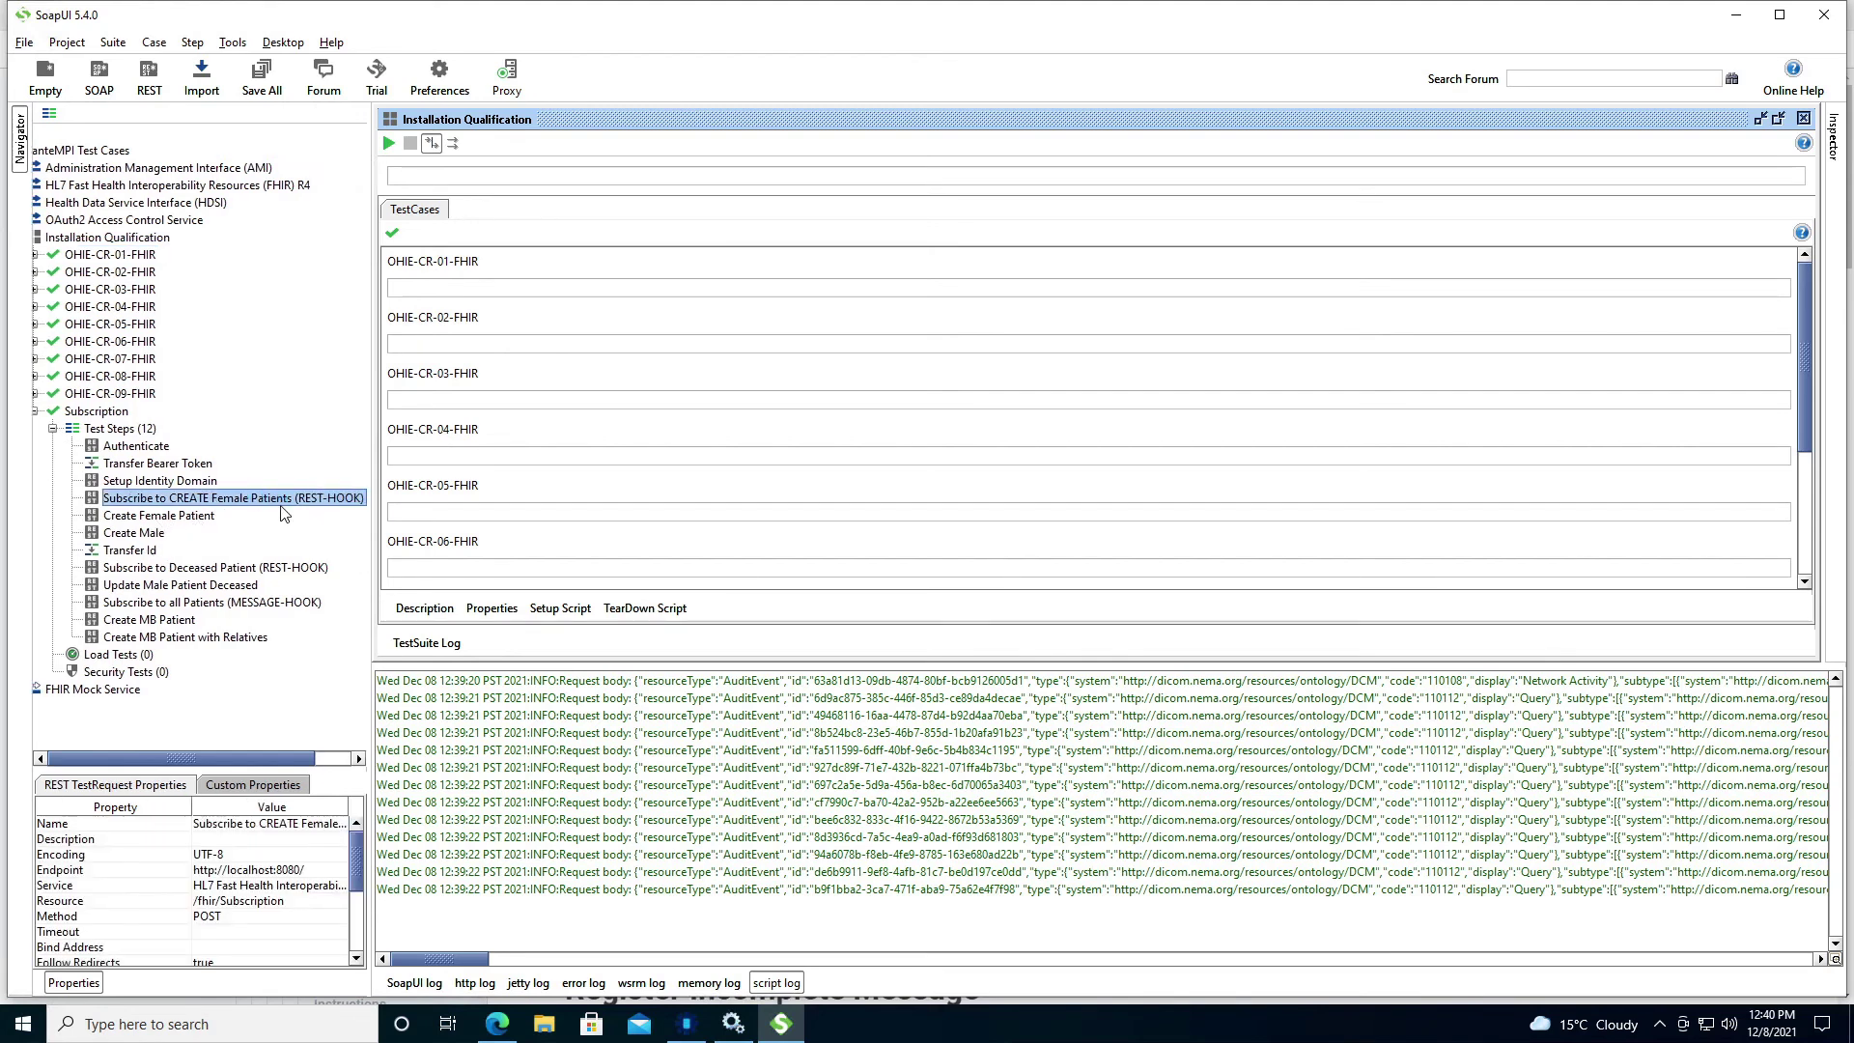
{"action": "left_click", "coordinate": [1708, 176]}
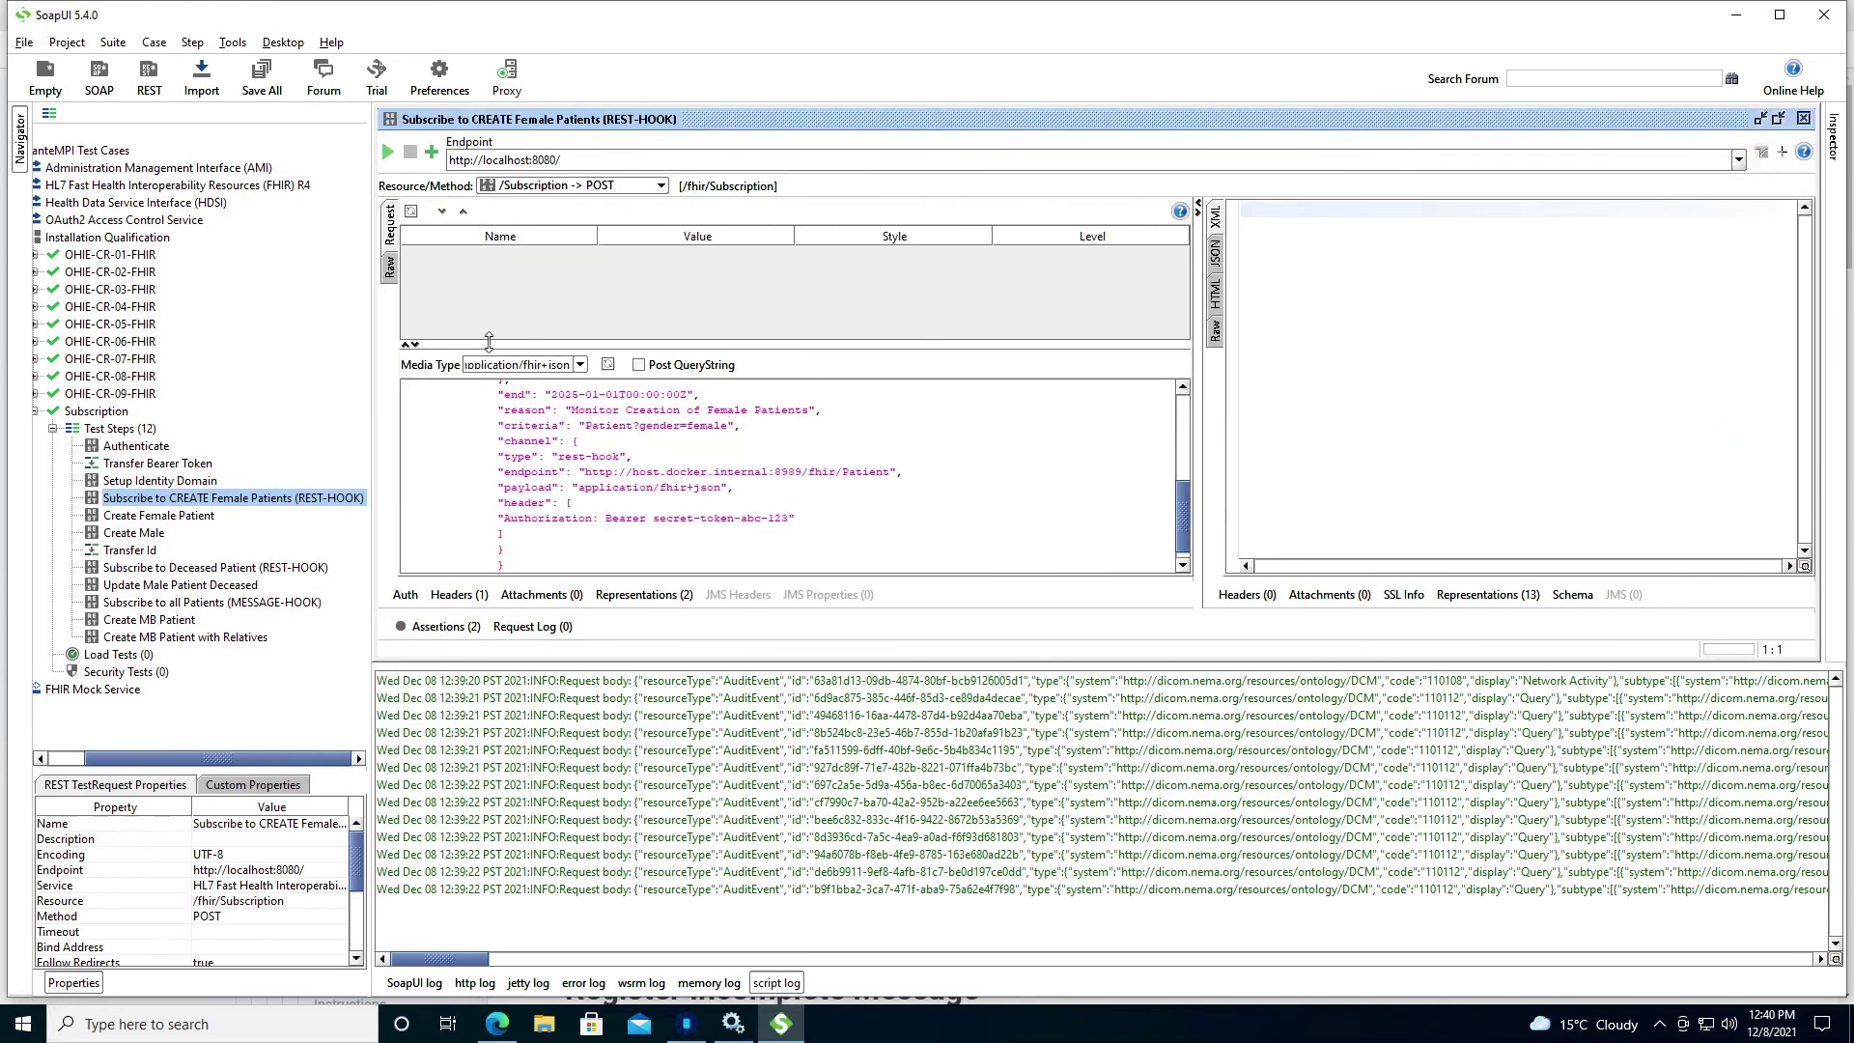
{"action": "left_click_drag", "start_coordinate": [632, 472], "coordinate": [776, 472]}
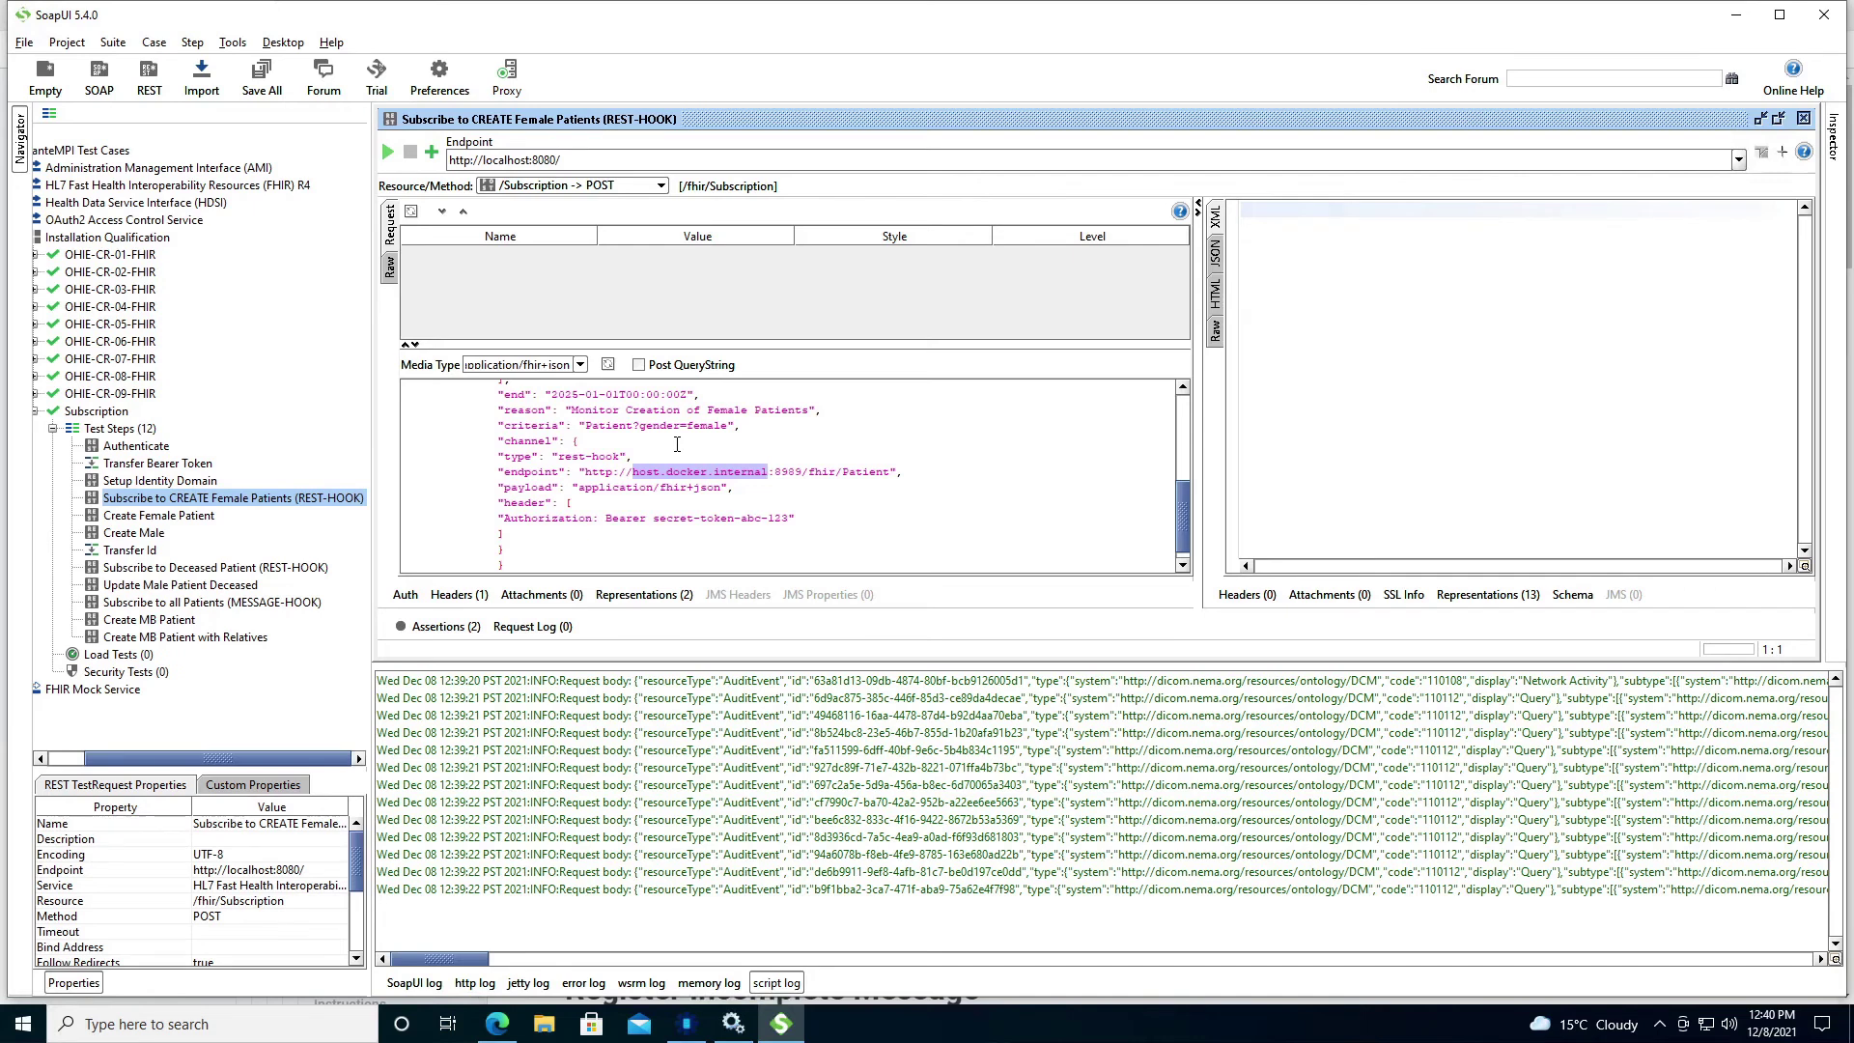
{"action": "type", "text": "local"}
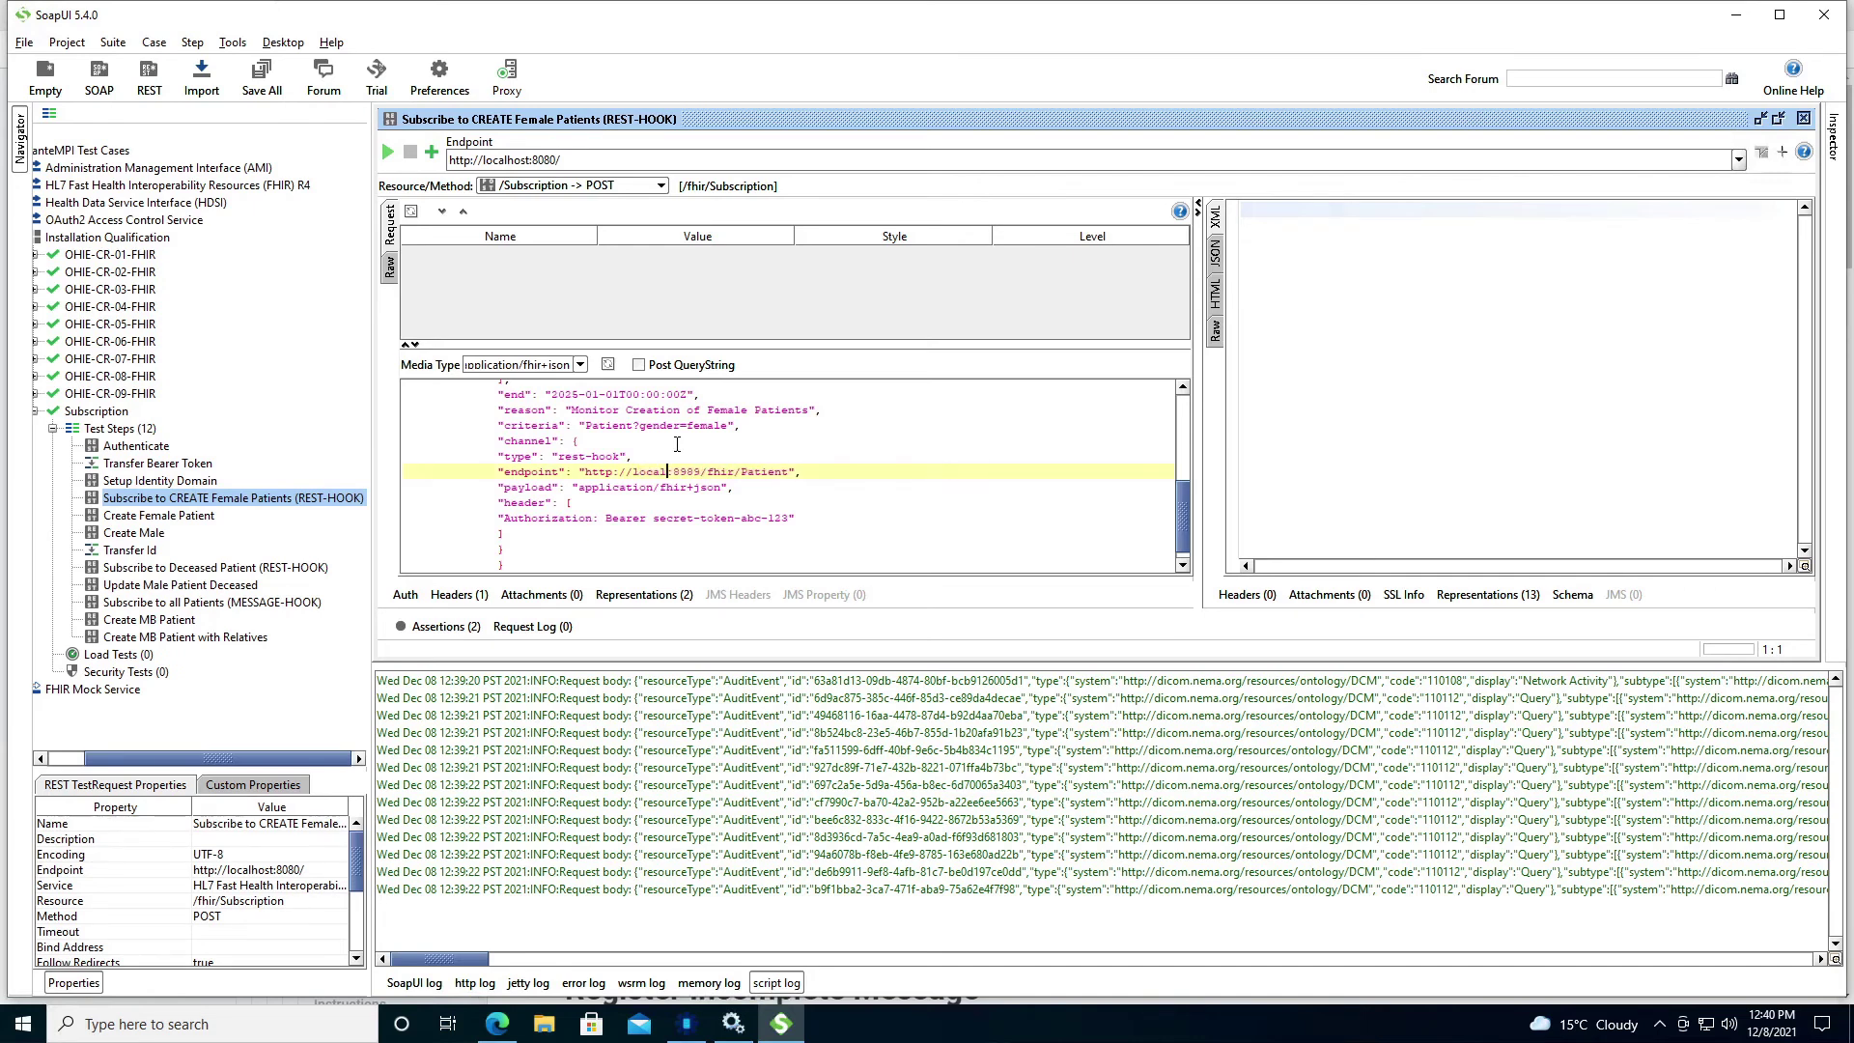
{"action": "type", "text": "host"}
Change the Deceased Patient and all-Patients endpoint hosts to localhost, then close all three editors.
{"action": "double_click", "coordinate": [213, 568]}
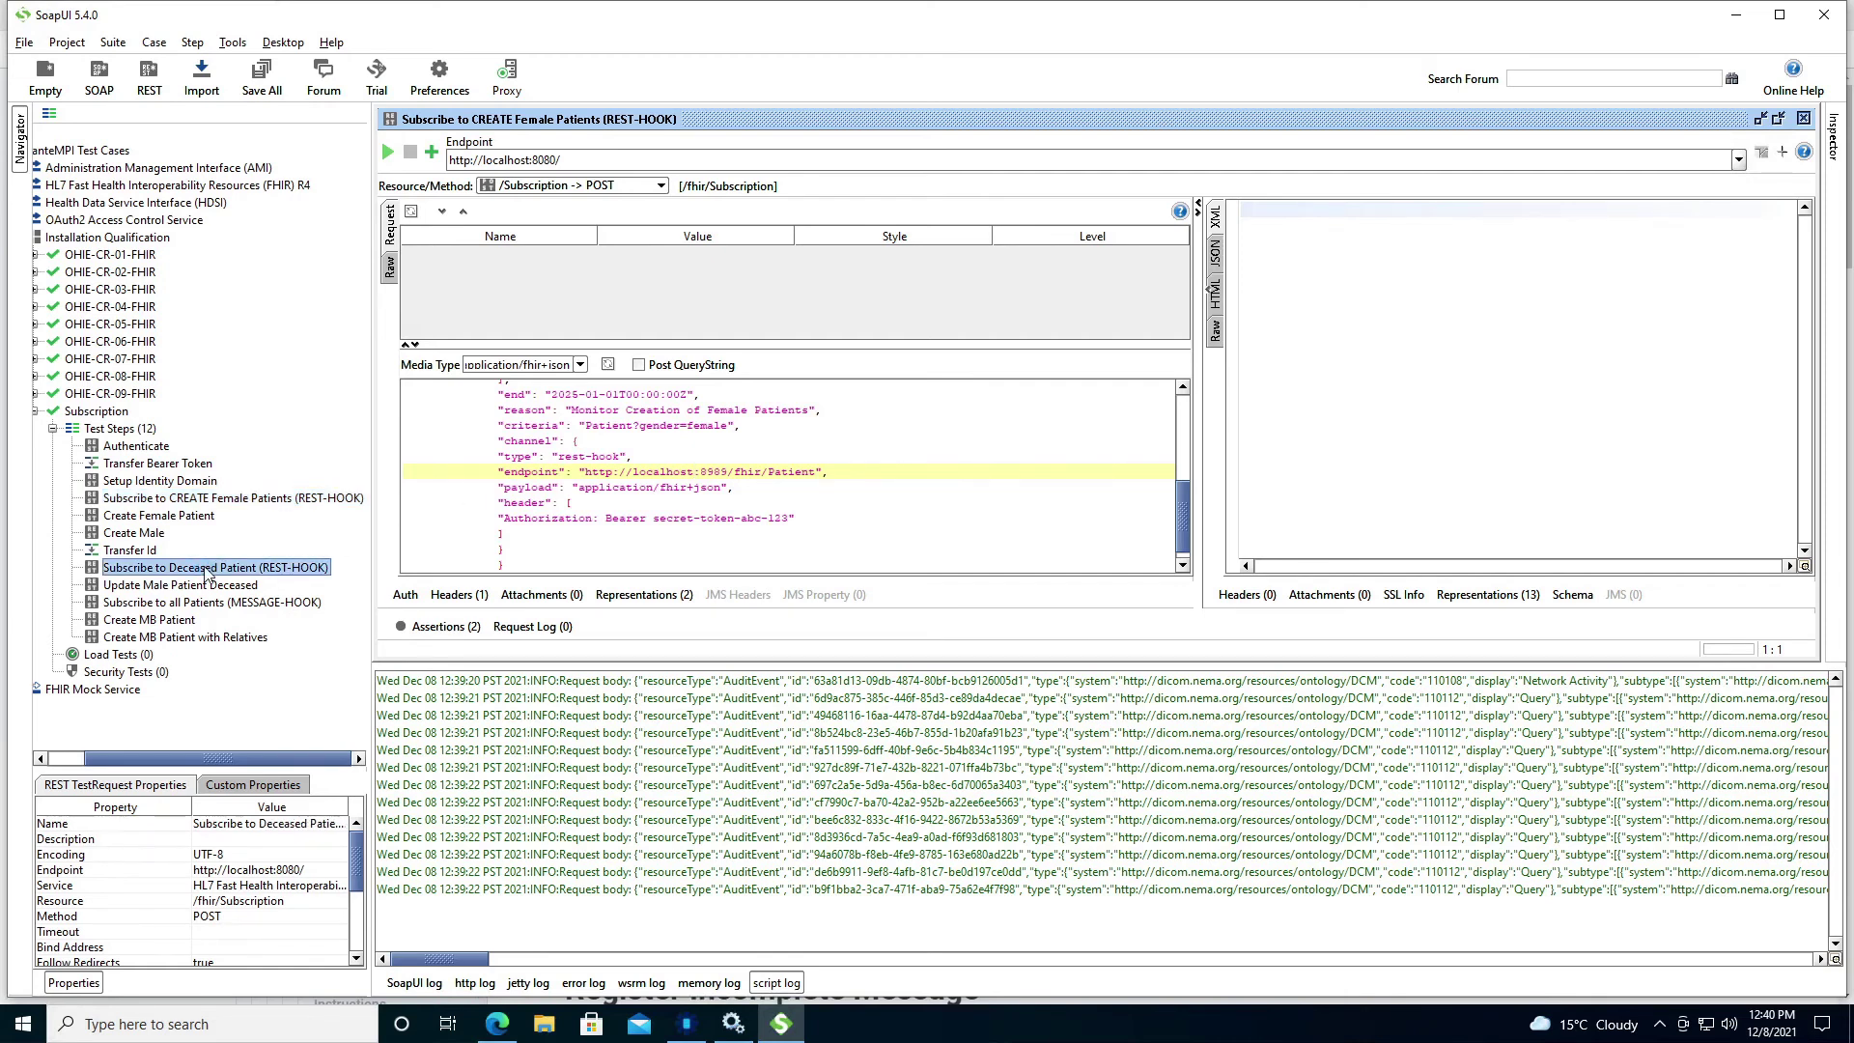
{"action": "left_click_drag", "start_coordinate": [719, 517], "coordinate": [858, 519]}
{"action": "type", "text": "localhost"}
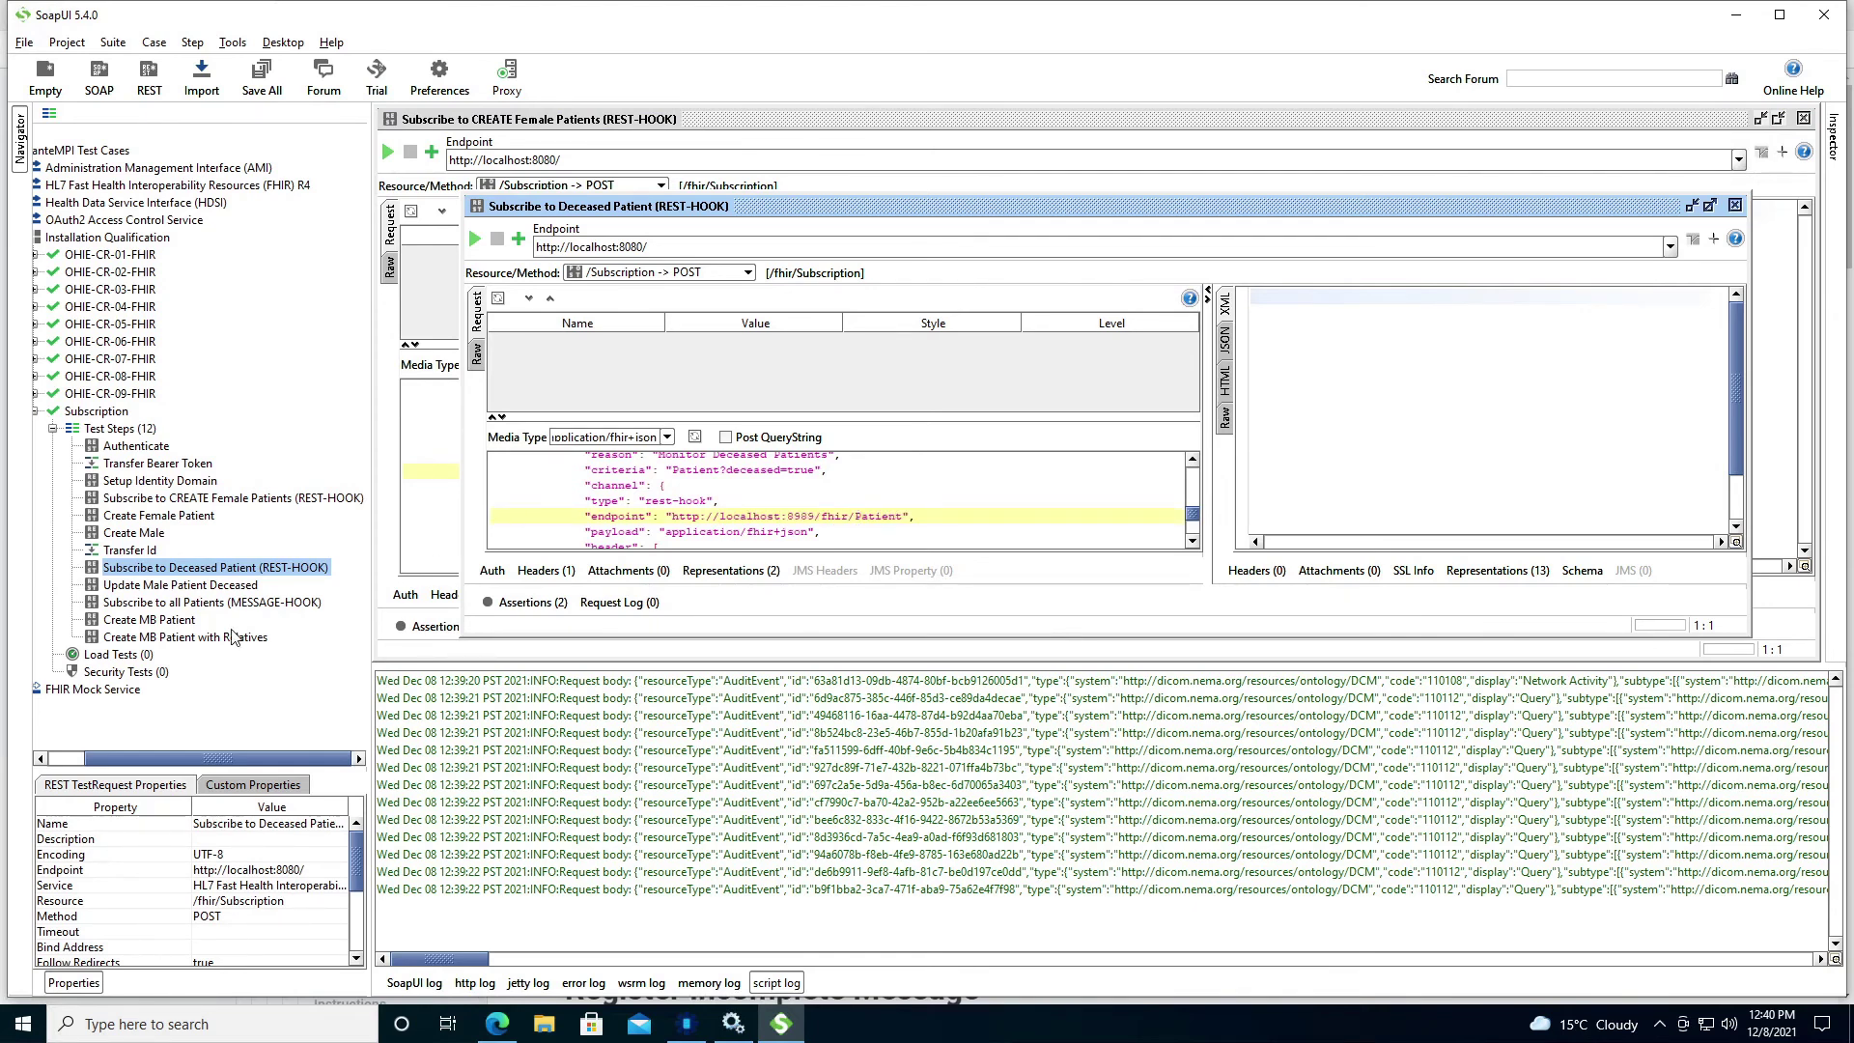
{"action": "double_click", "coordinate": [184, 603]}
{"action": "left_click_drag", "start_coordinate": [752, 507], "coordinate": [884, 505]}
{"action": "type", "text": "localhost"}
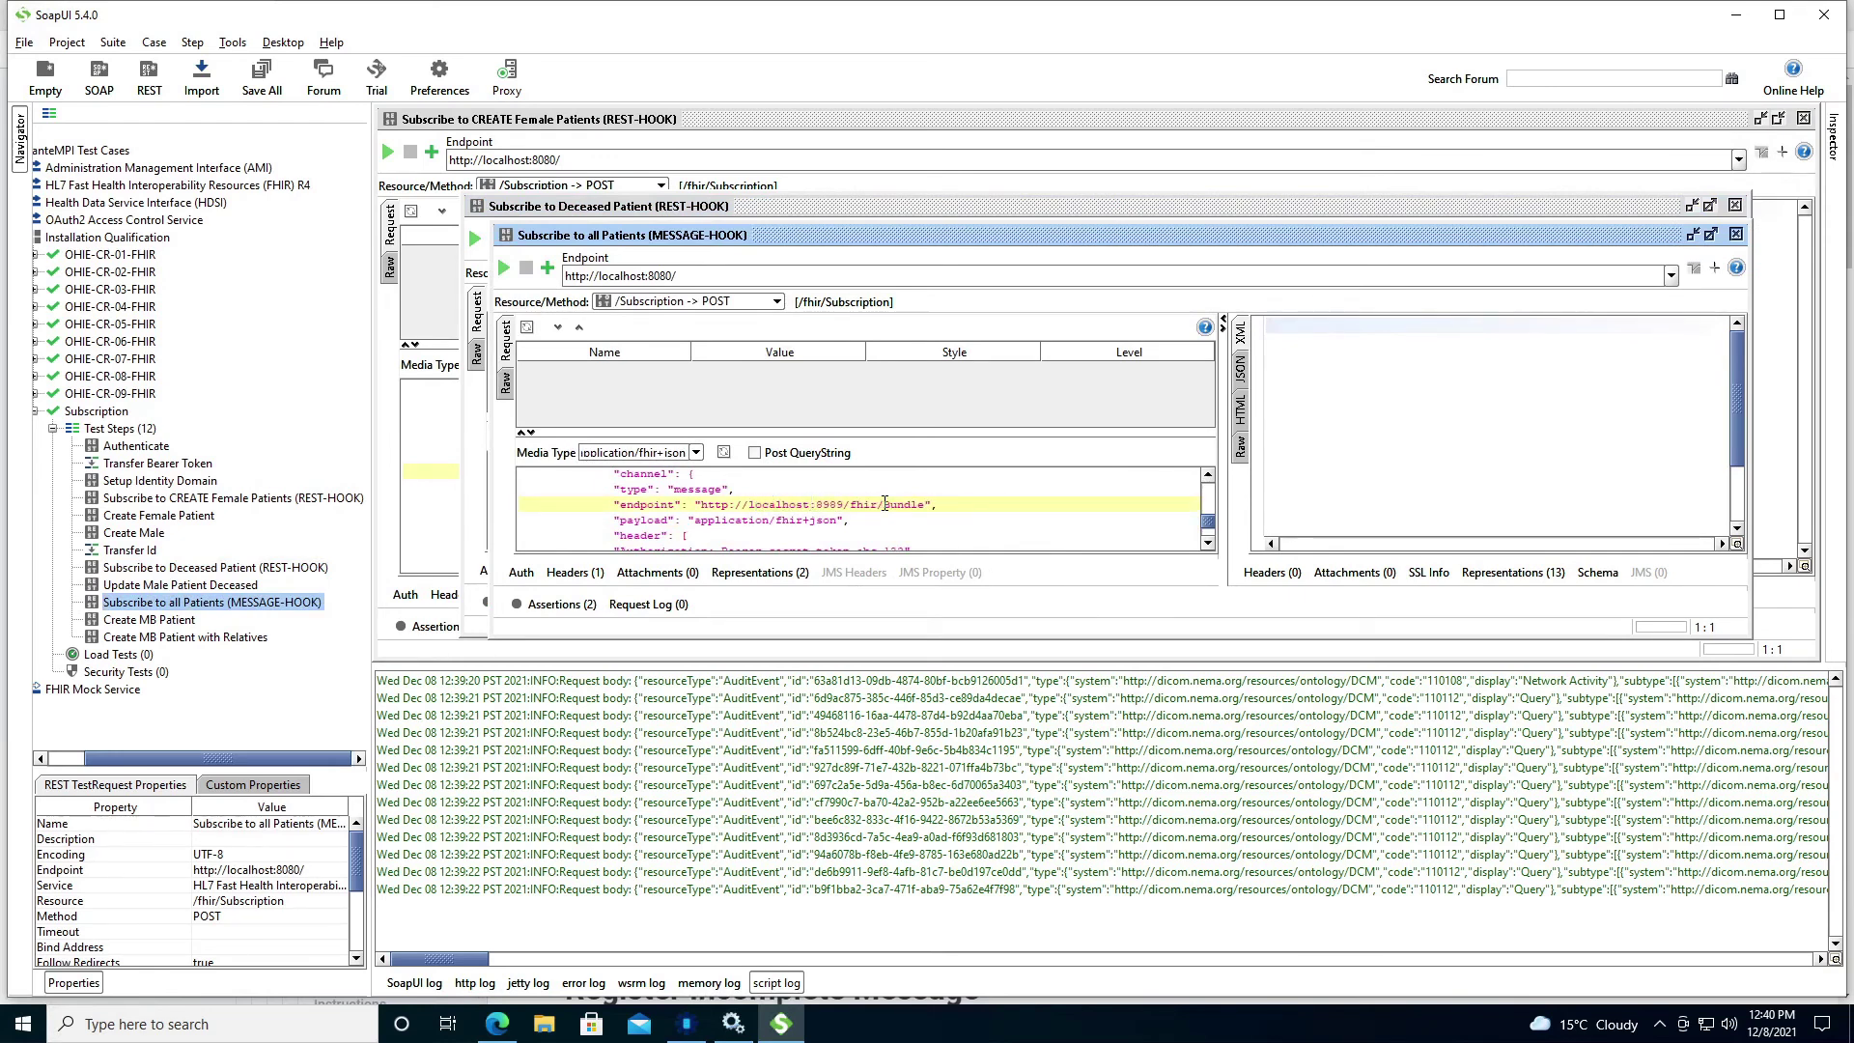
{"action": "left_click", "coordinate": [1735, 235]}
{"action": "left_click", "coordinate": [1735, 206]}
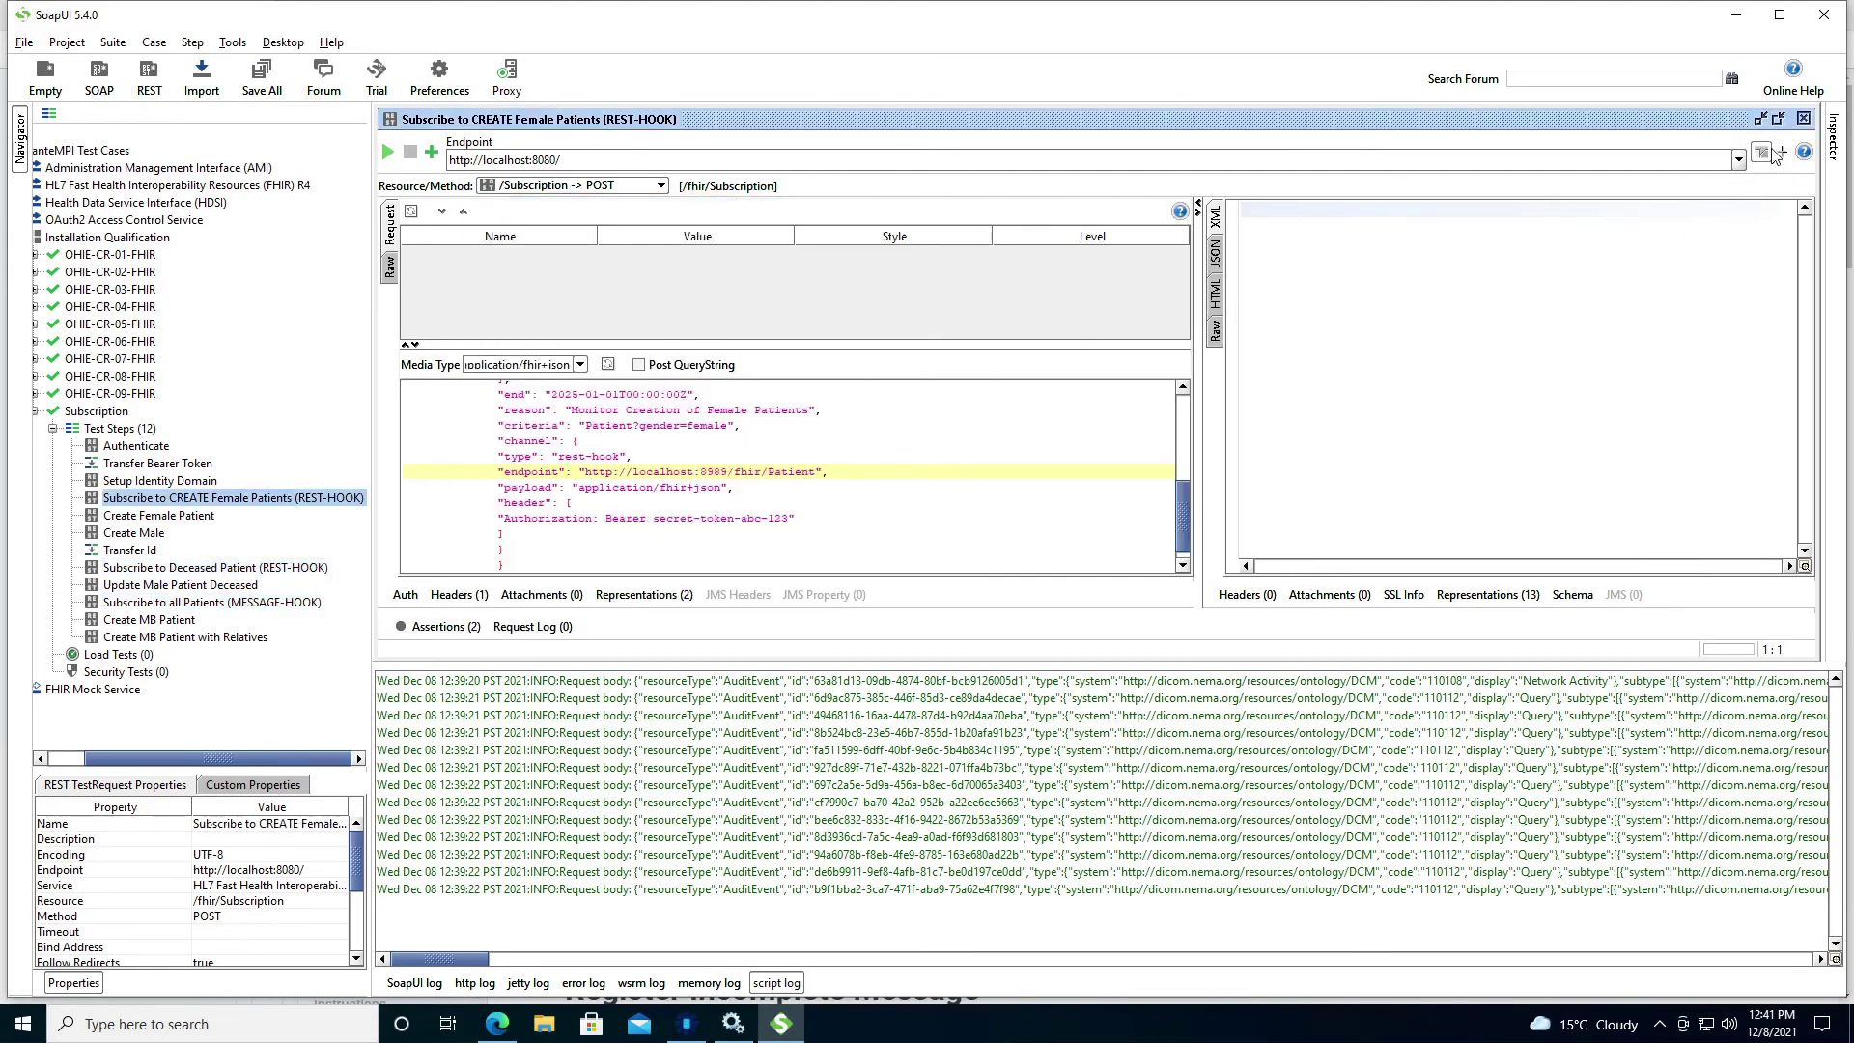
{"action": "left_click", "coordinate": [1803, 117]}
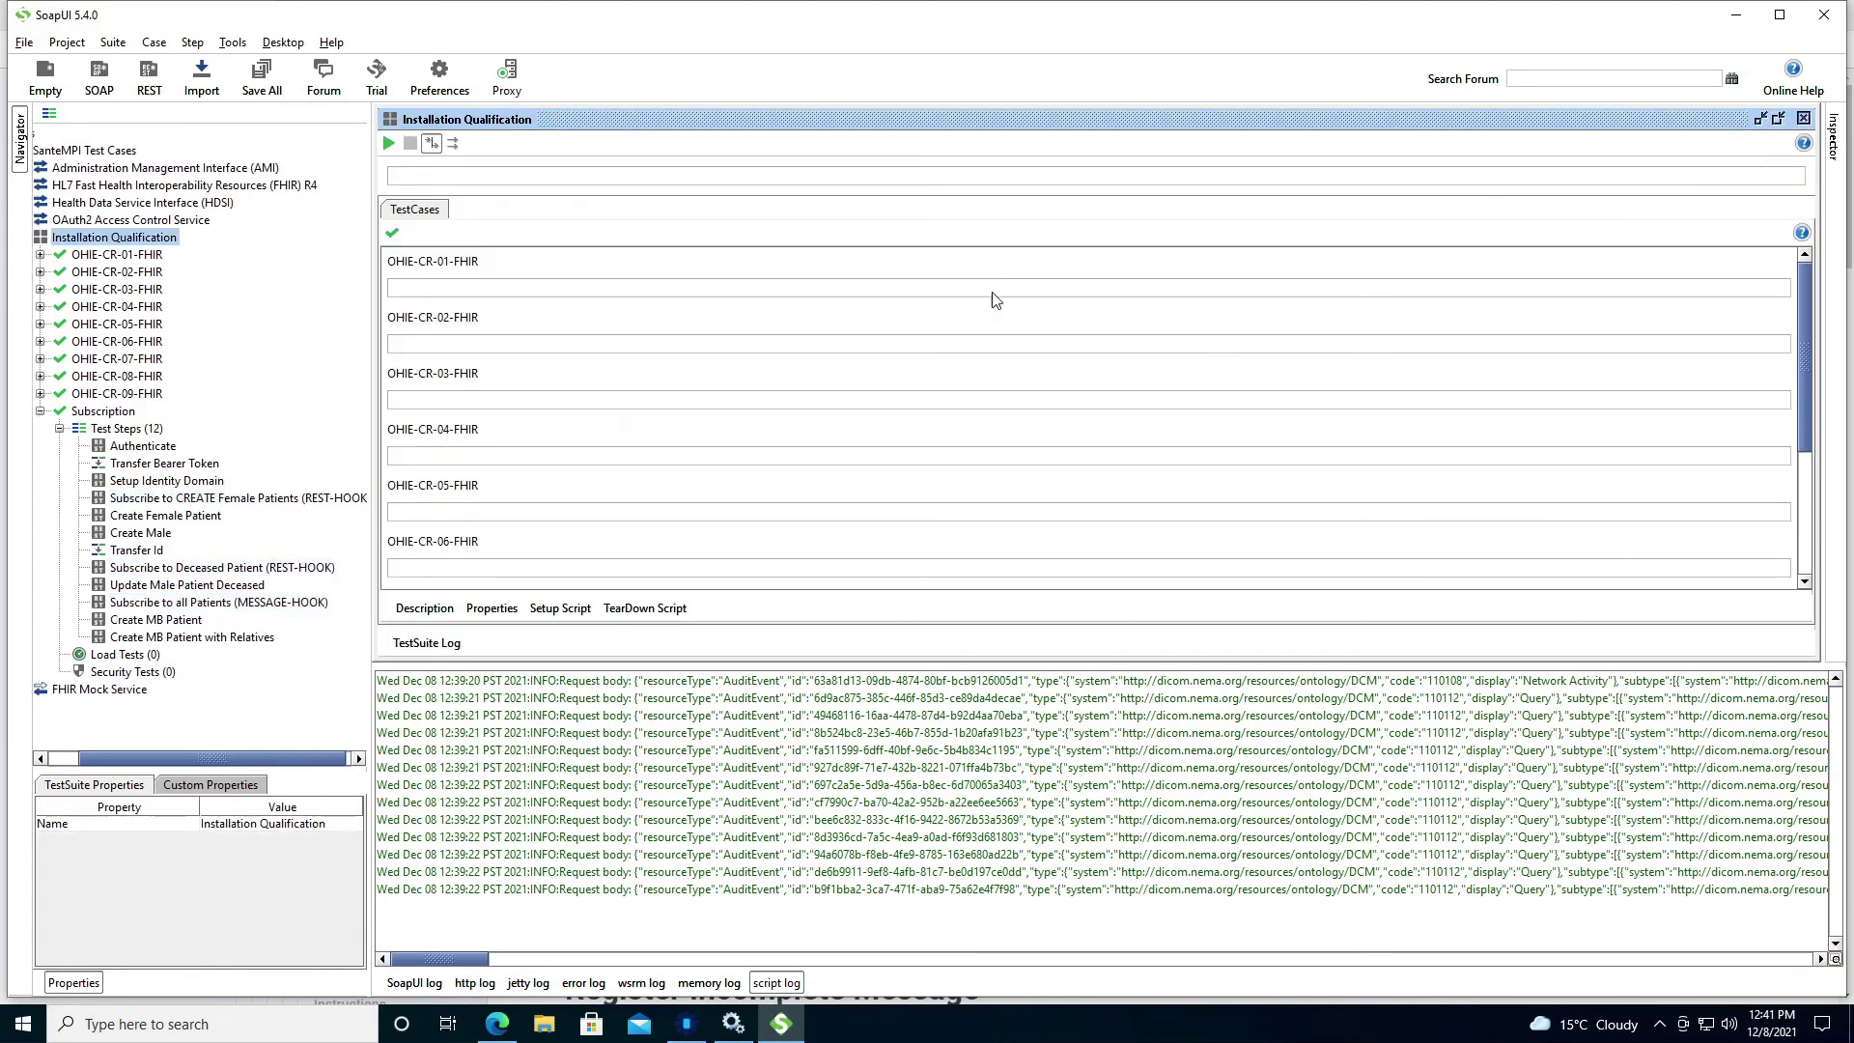
Run the whole Installation Qualification suite and inspect the logged Bundle and Patient requests.
{"action": "left_click", "coordinate": [390, 145]}
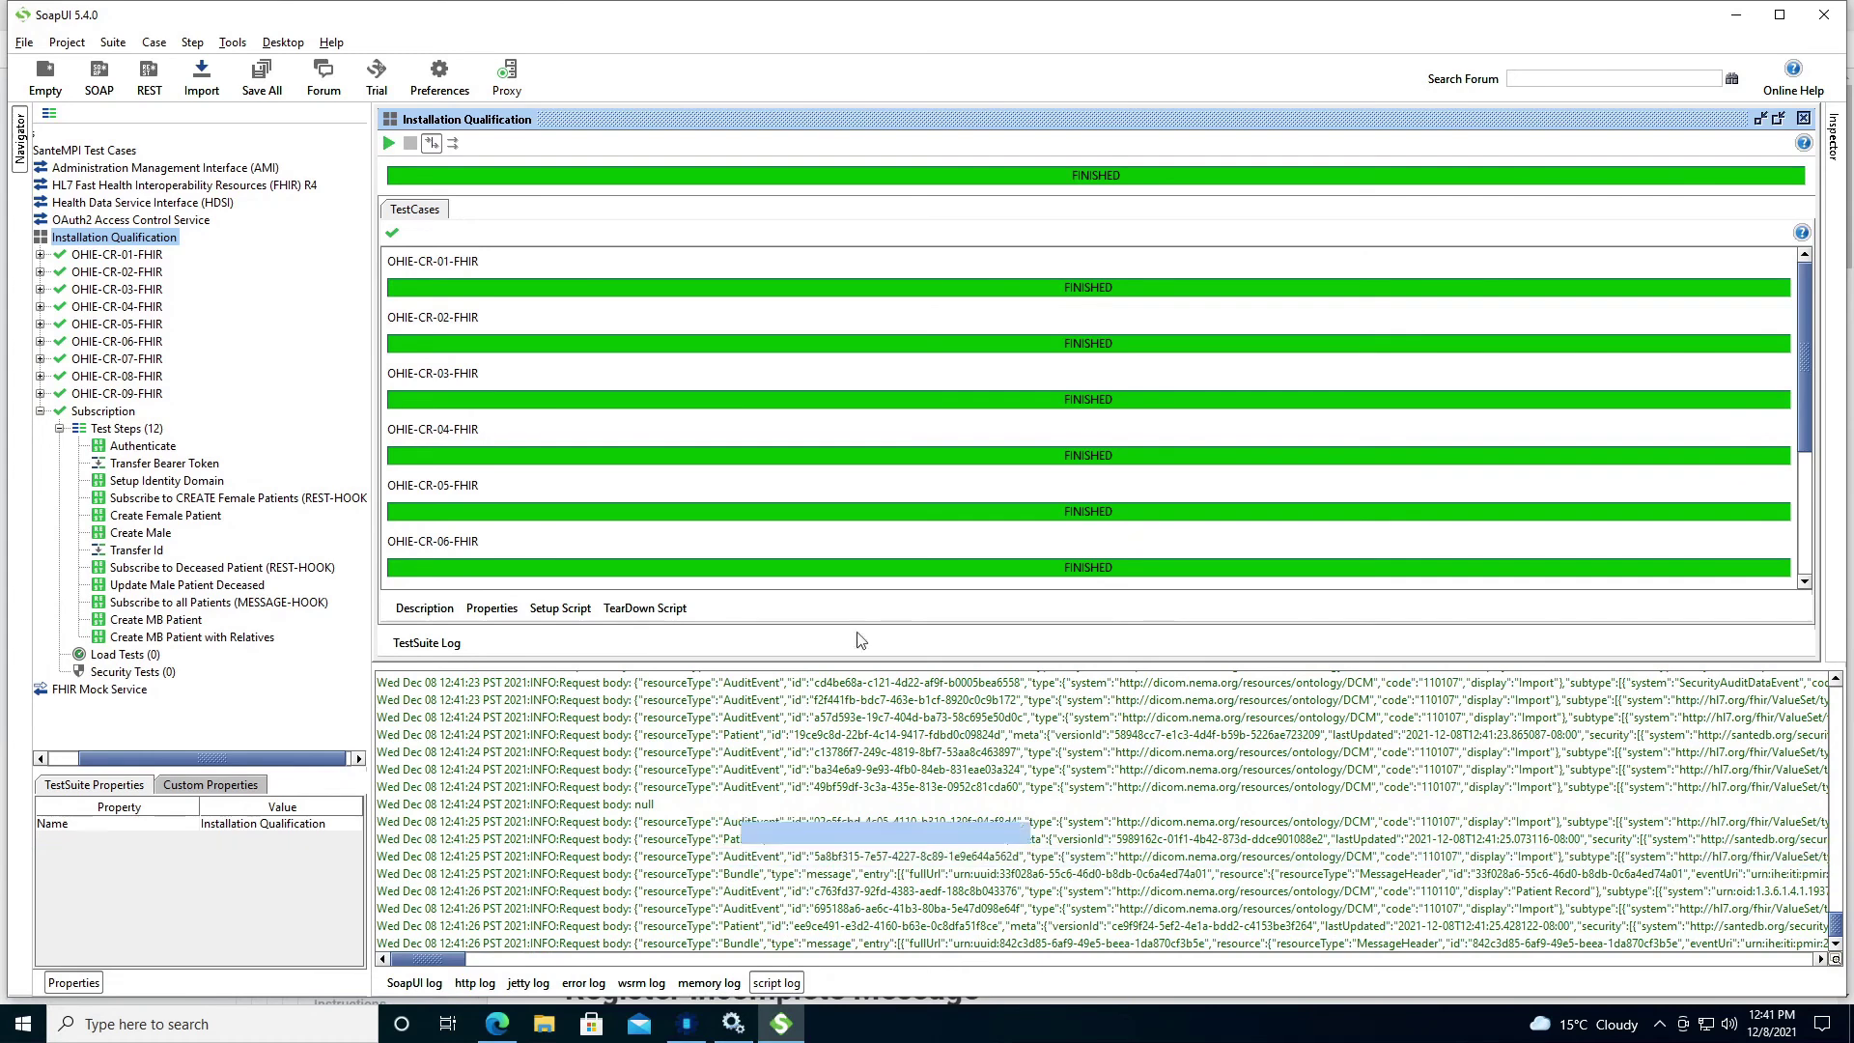
{"action": "left_click_drag", "start_coordinate": [1809, 437], "coordinate": [1801, 578]}
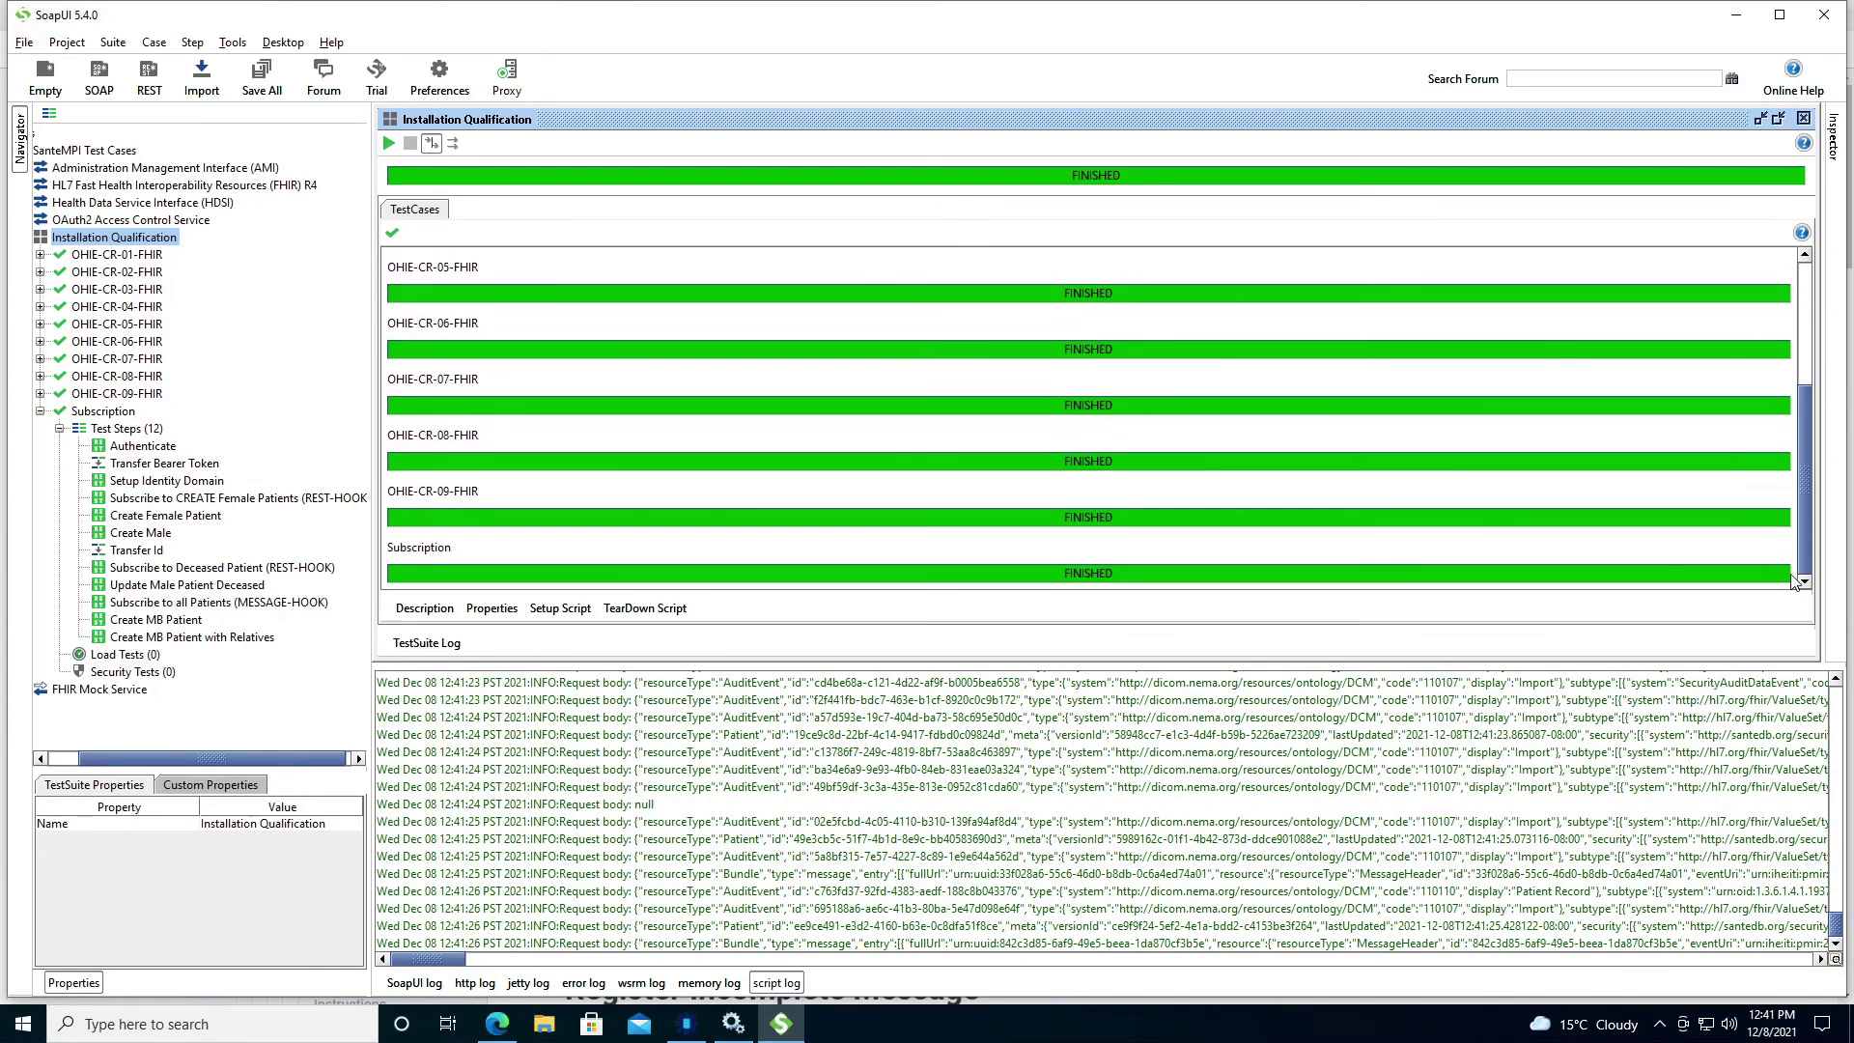
{"action": "left_click", "coordinate": [724, 873]}
{"action": "left_click", "coordinate": [735, 943]}
{"action": "left_click", "coordinate": [740, 926]}
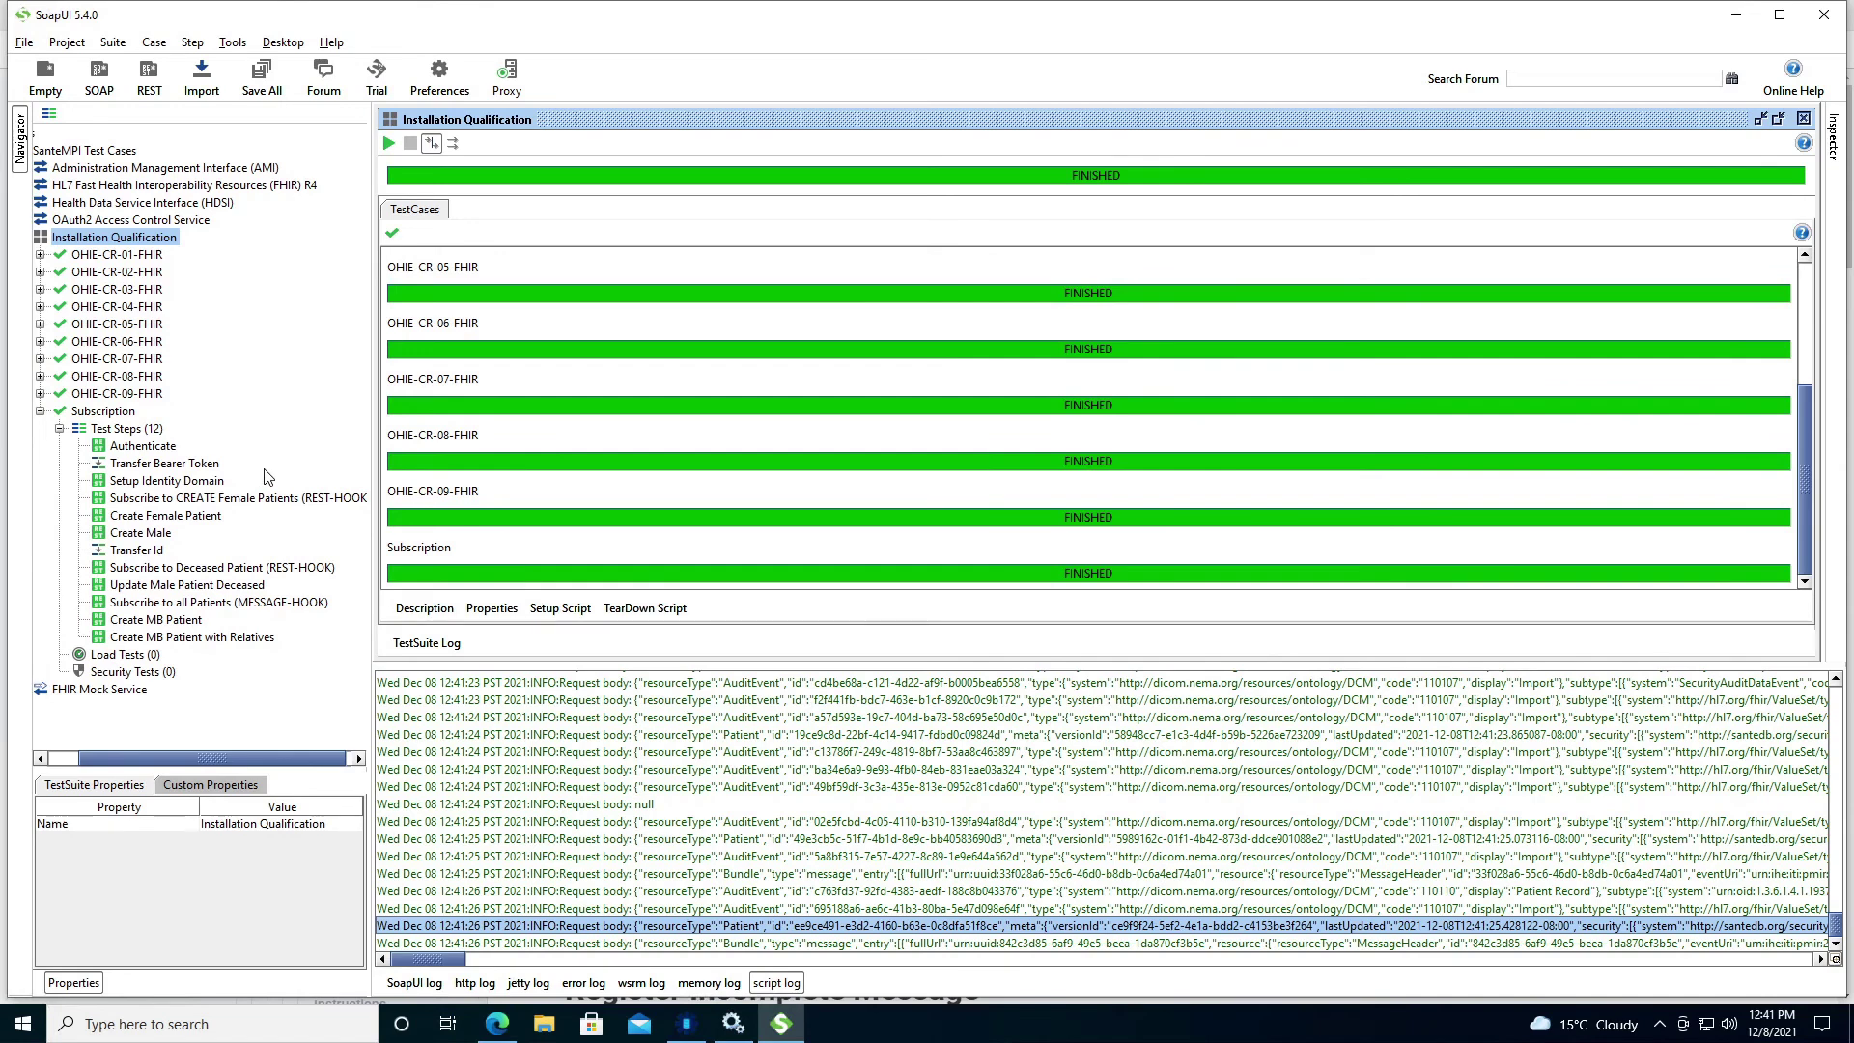
{"action": "left_click", "coordinate": [497, 1024]}
Reload the MPI Dashboard's recent patients and open the full-profile doctor test patient's record.
{"action": "left_click", "coordinate": [1038, 15]}
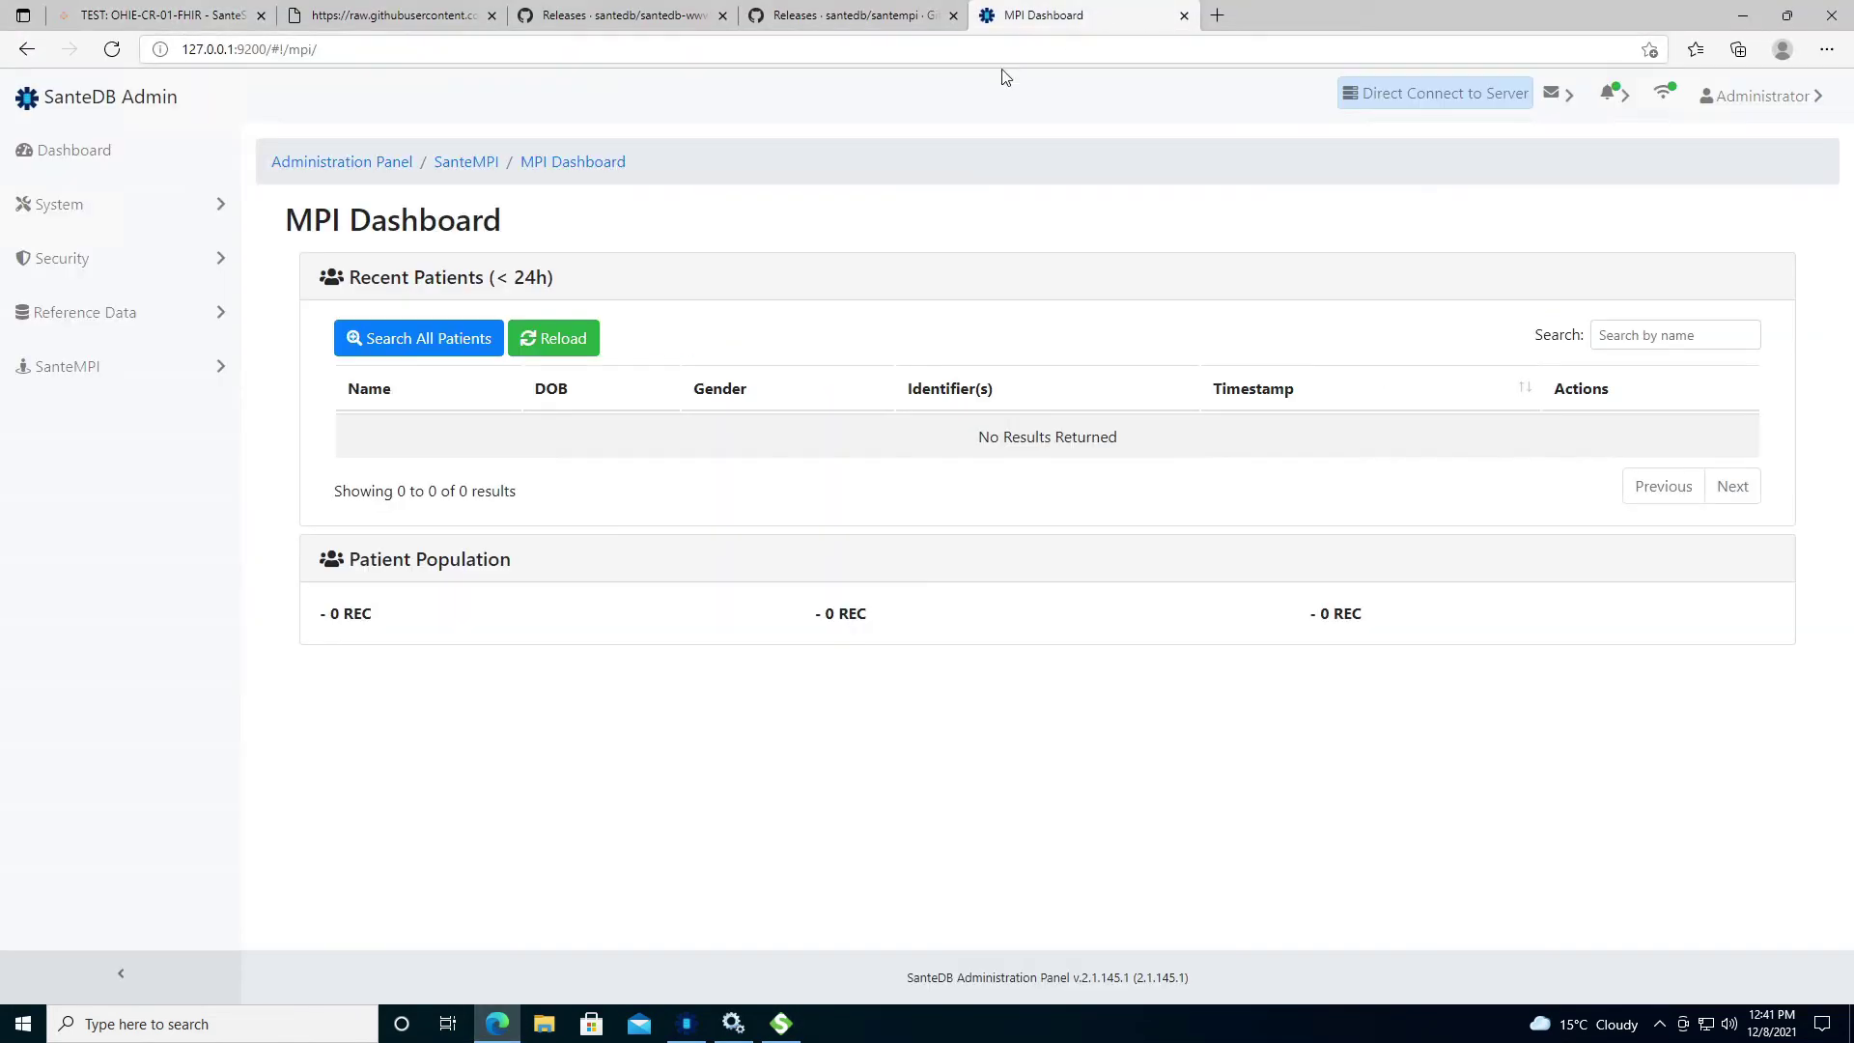
{"action": "left_click", "coordinate": [112, 49]}
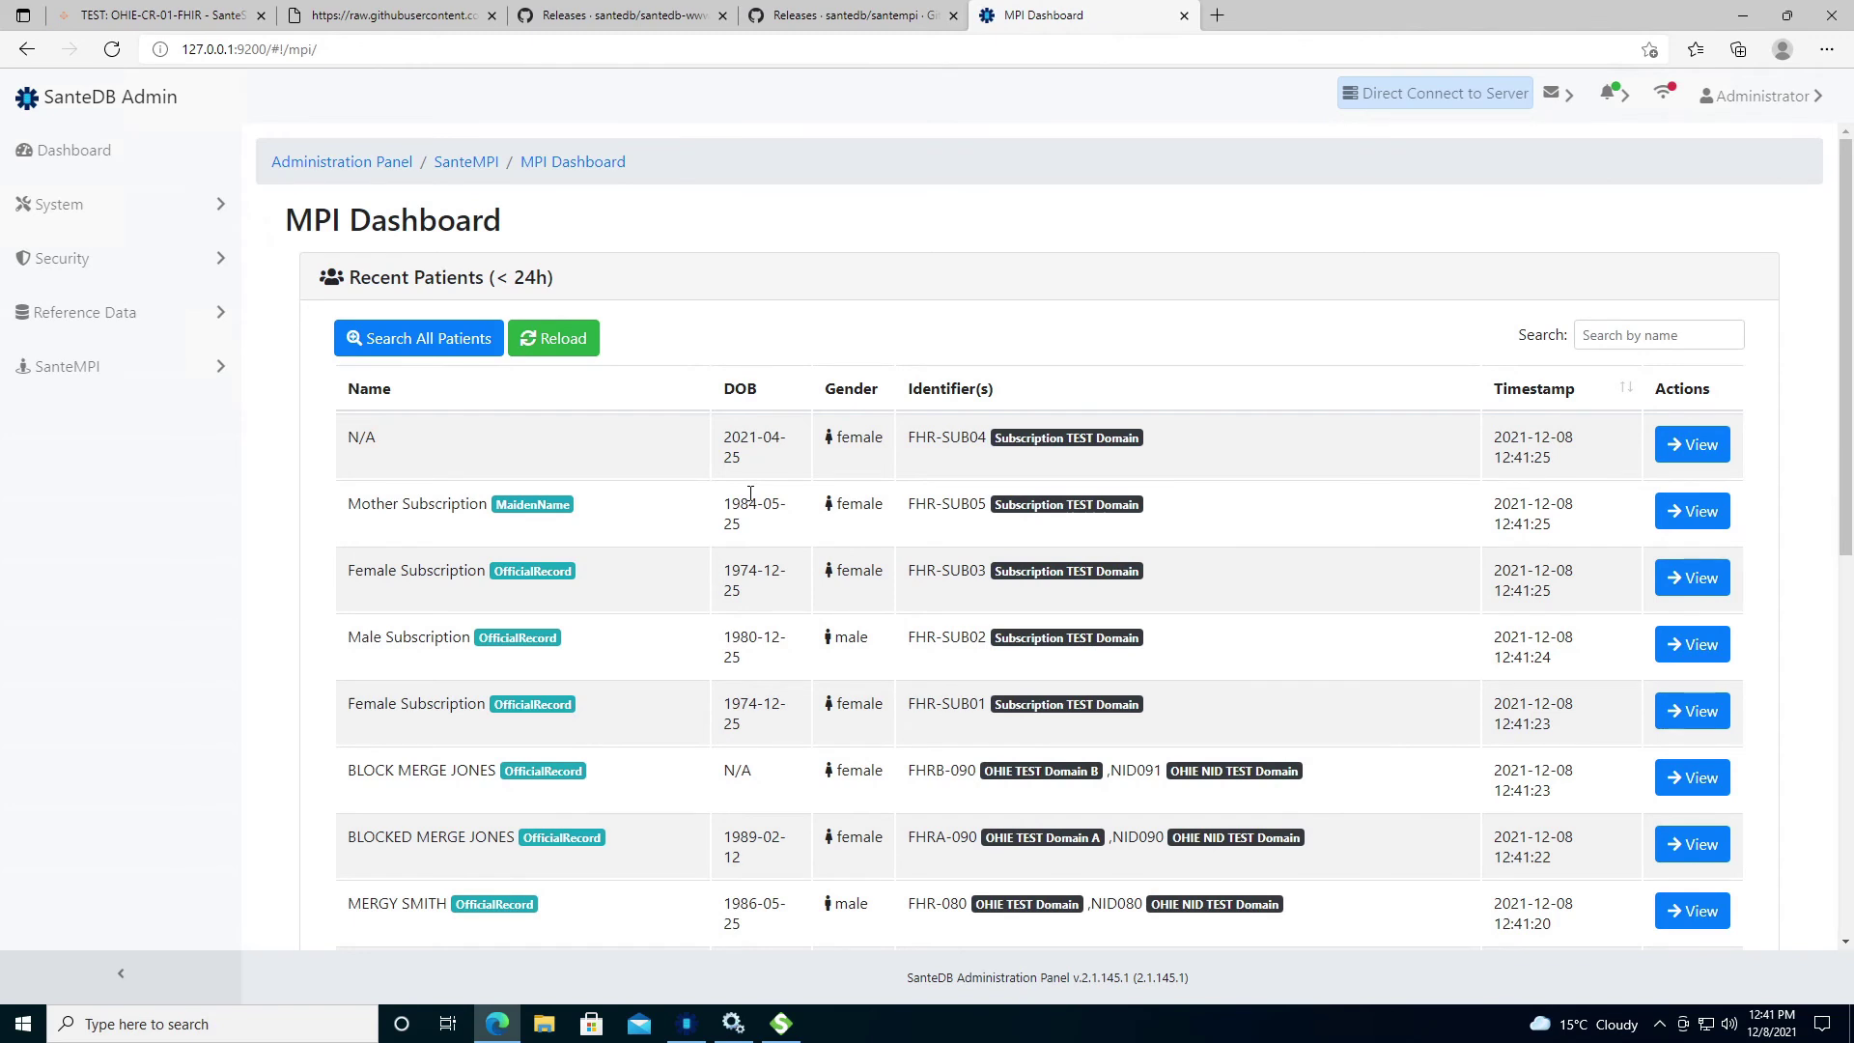
{"action": "scroll", "coordinate": [750, 493], "scroll_direction": "down", "scroll_amount": 3}
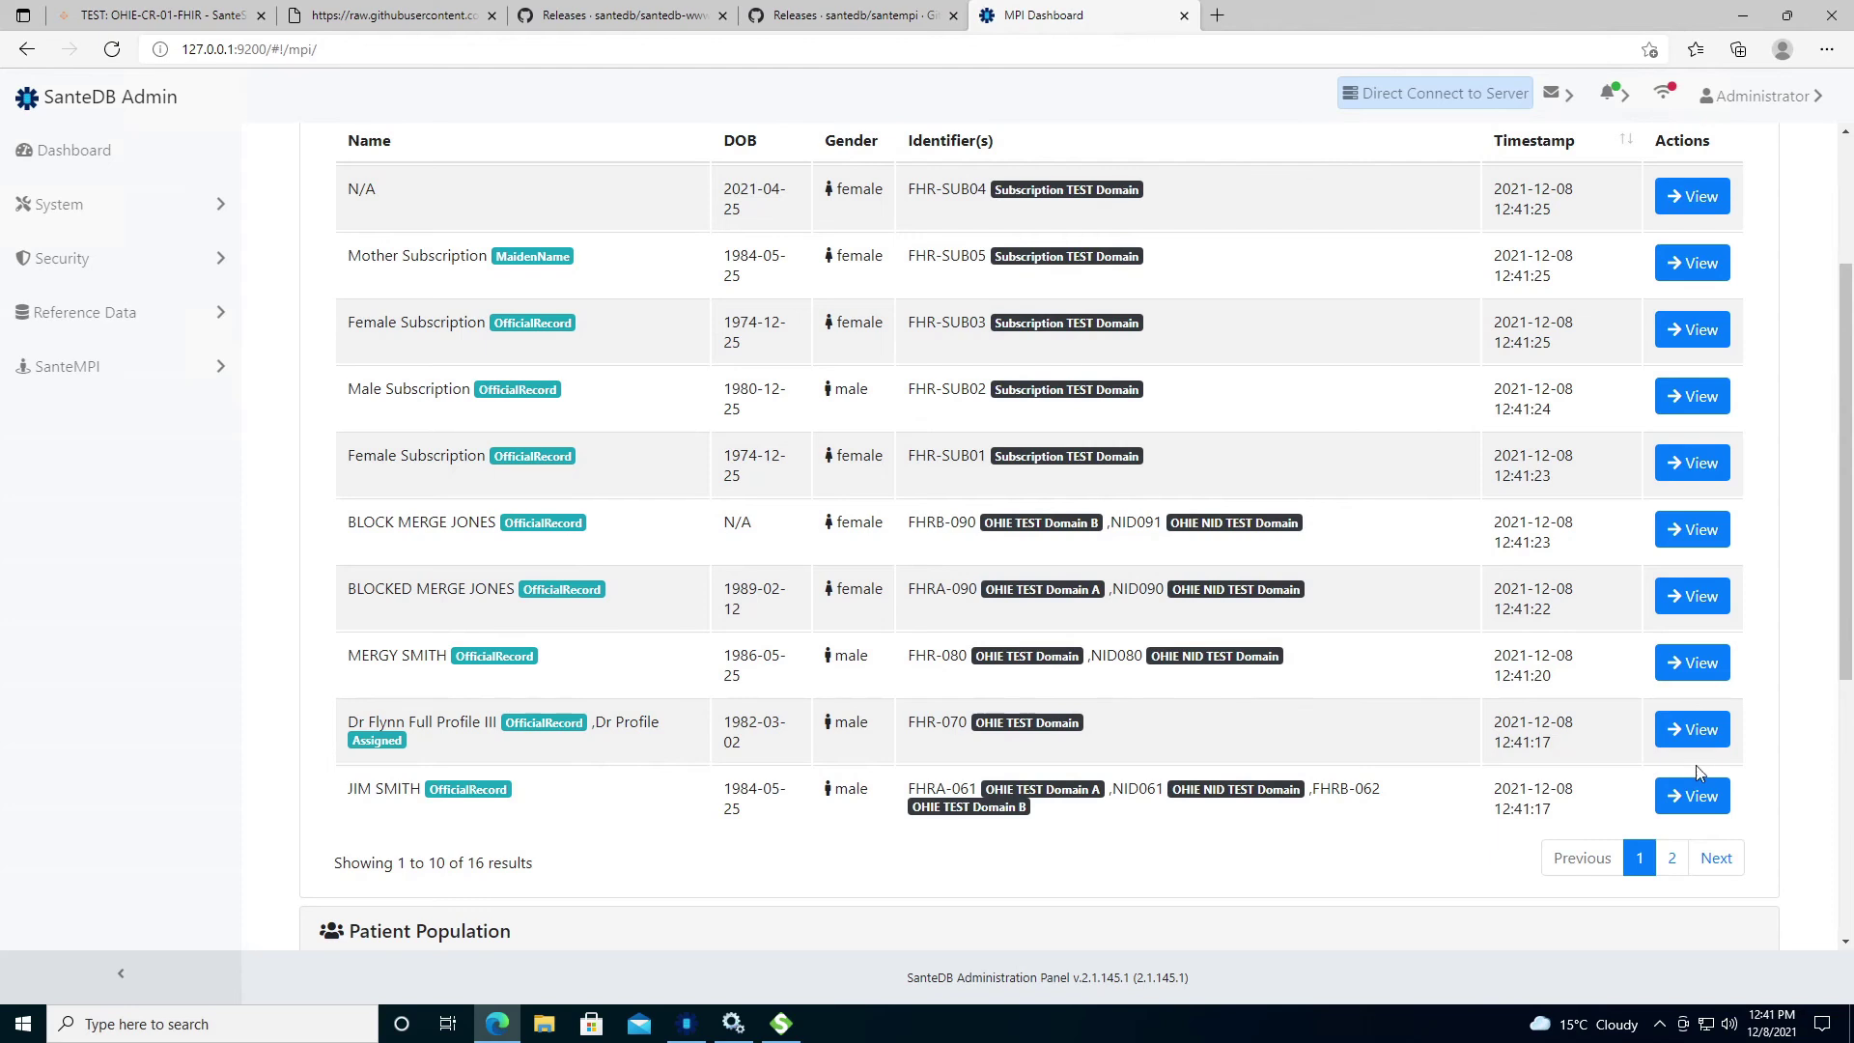
{"action": "left_click", "coordinate": [1697, 731]}
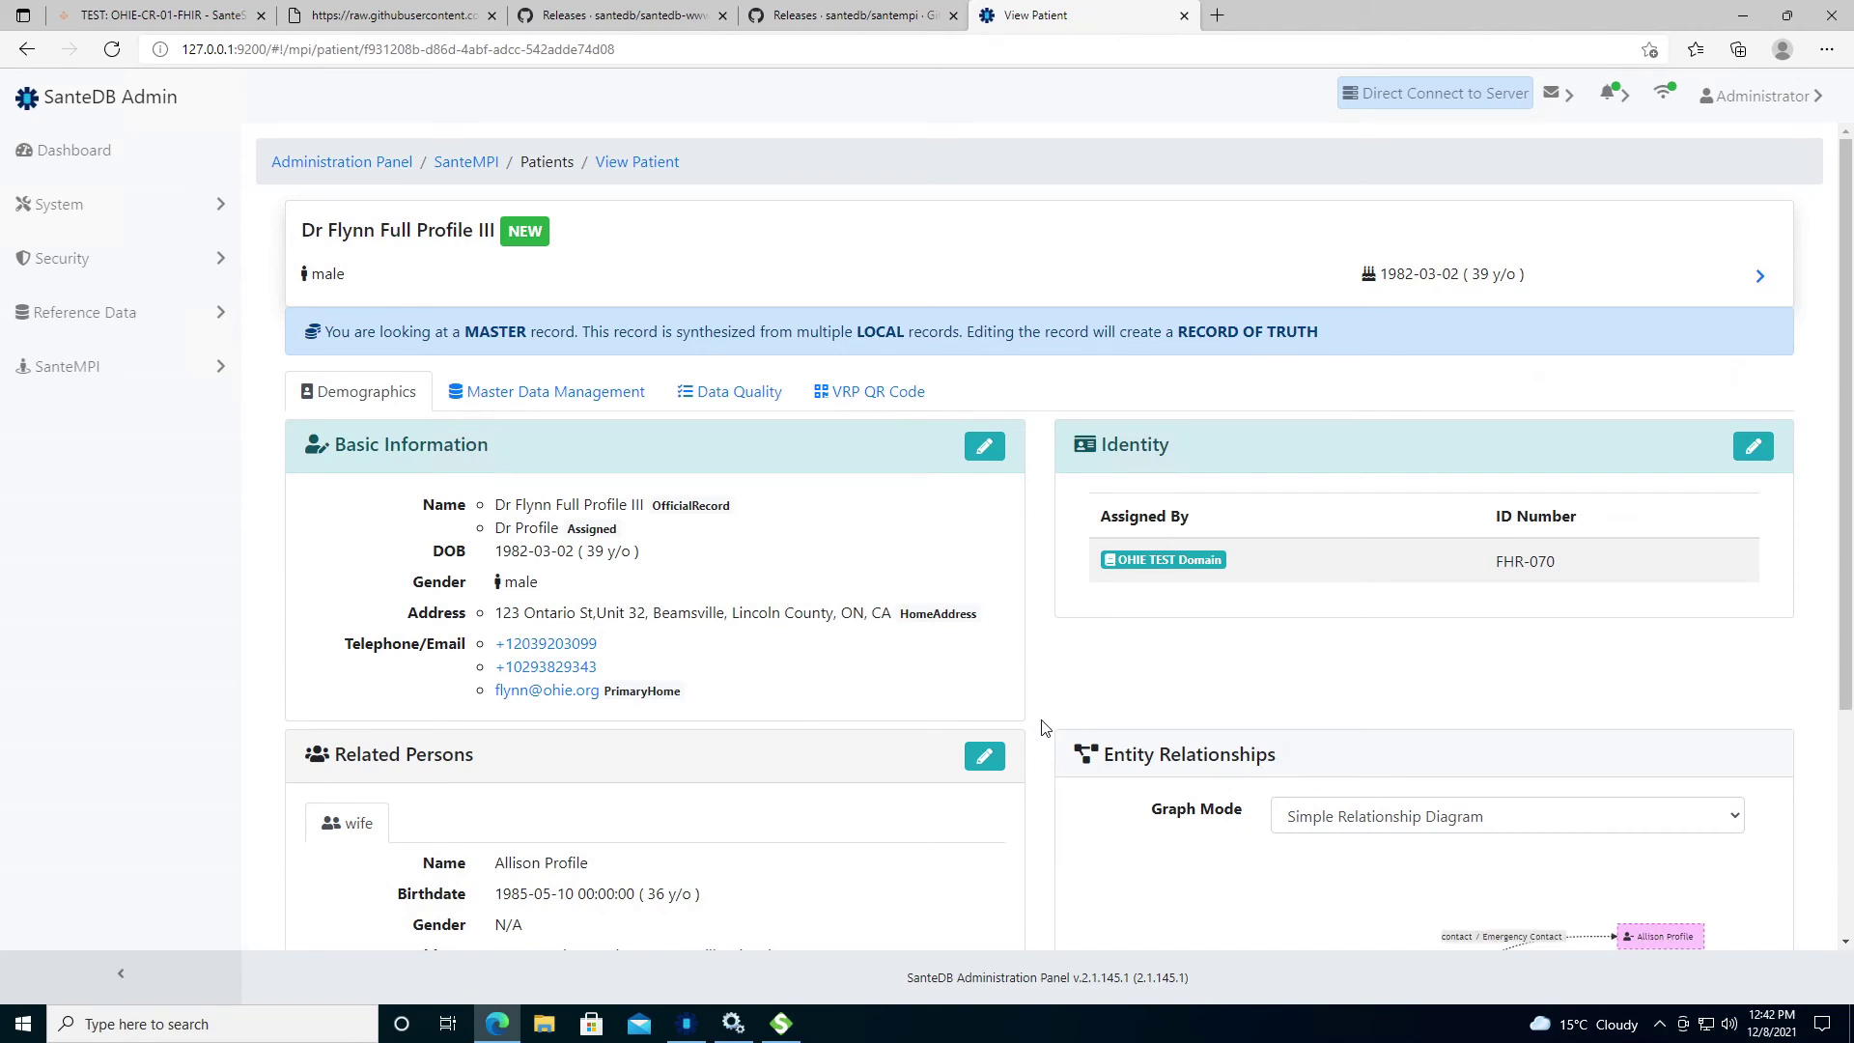
Switch the Entity Relationships graph to Detailed Relationship Diagram, showing wife, provider, insurer and hospital links.
{"action": "scroll", "coordinate": [1160, 644], "scroll_direction": "down", "scroll_amount": 3}
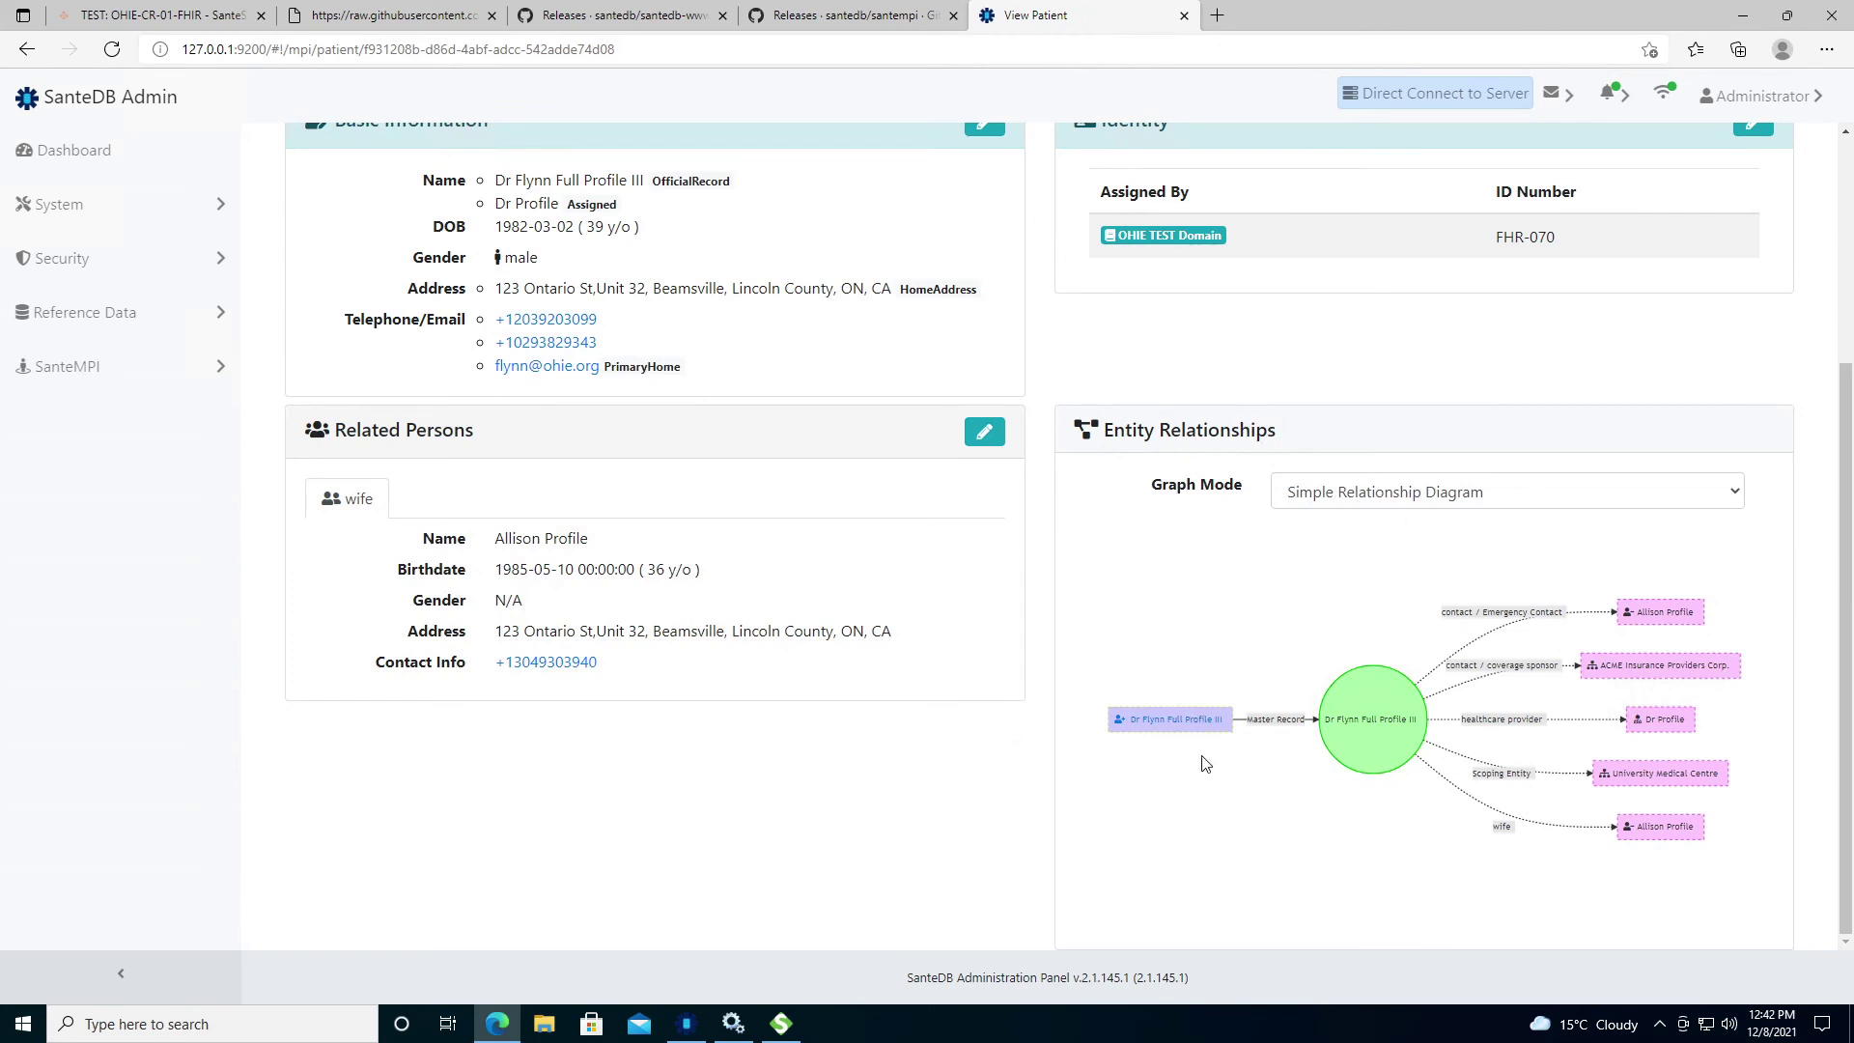
{"action": "left_click", "coordinate": [1356, 502]}
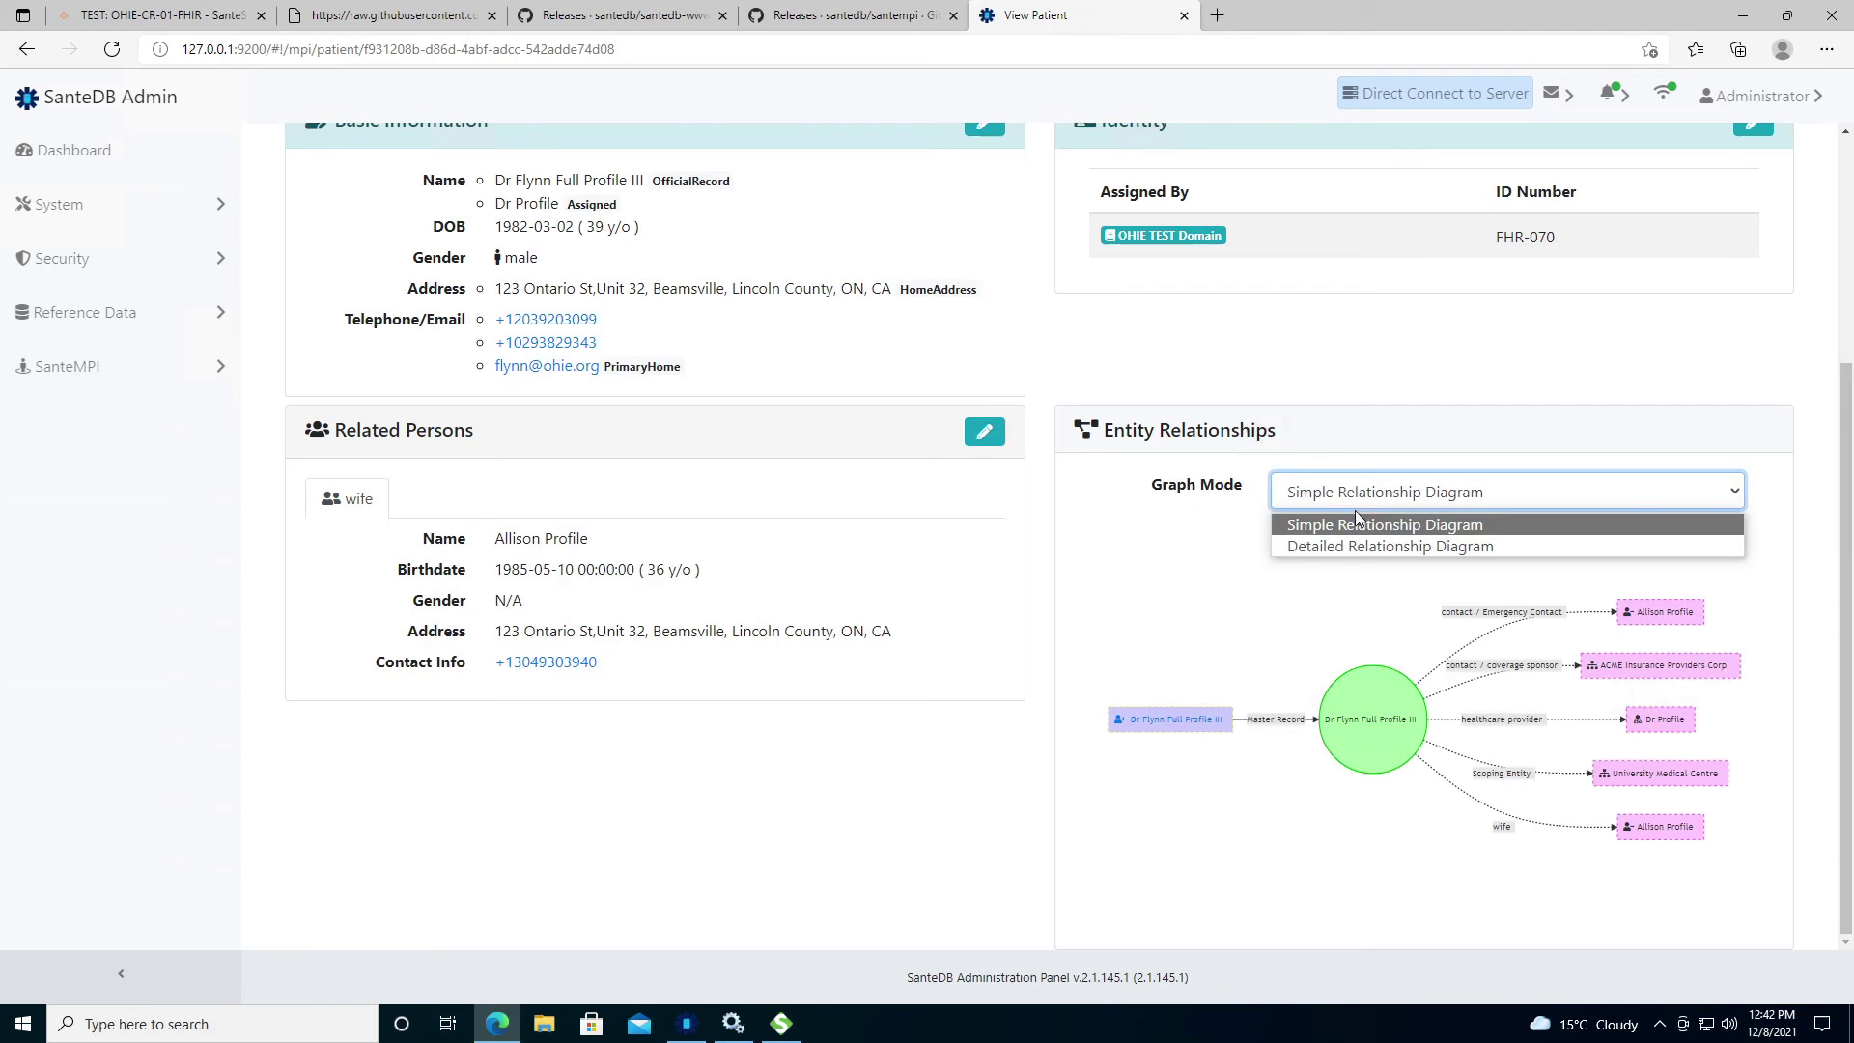
{"action": "left_click", "coordinate": [1352, 542]}
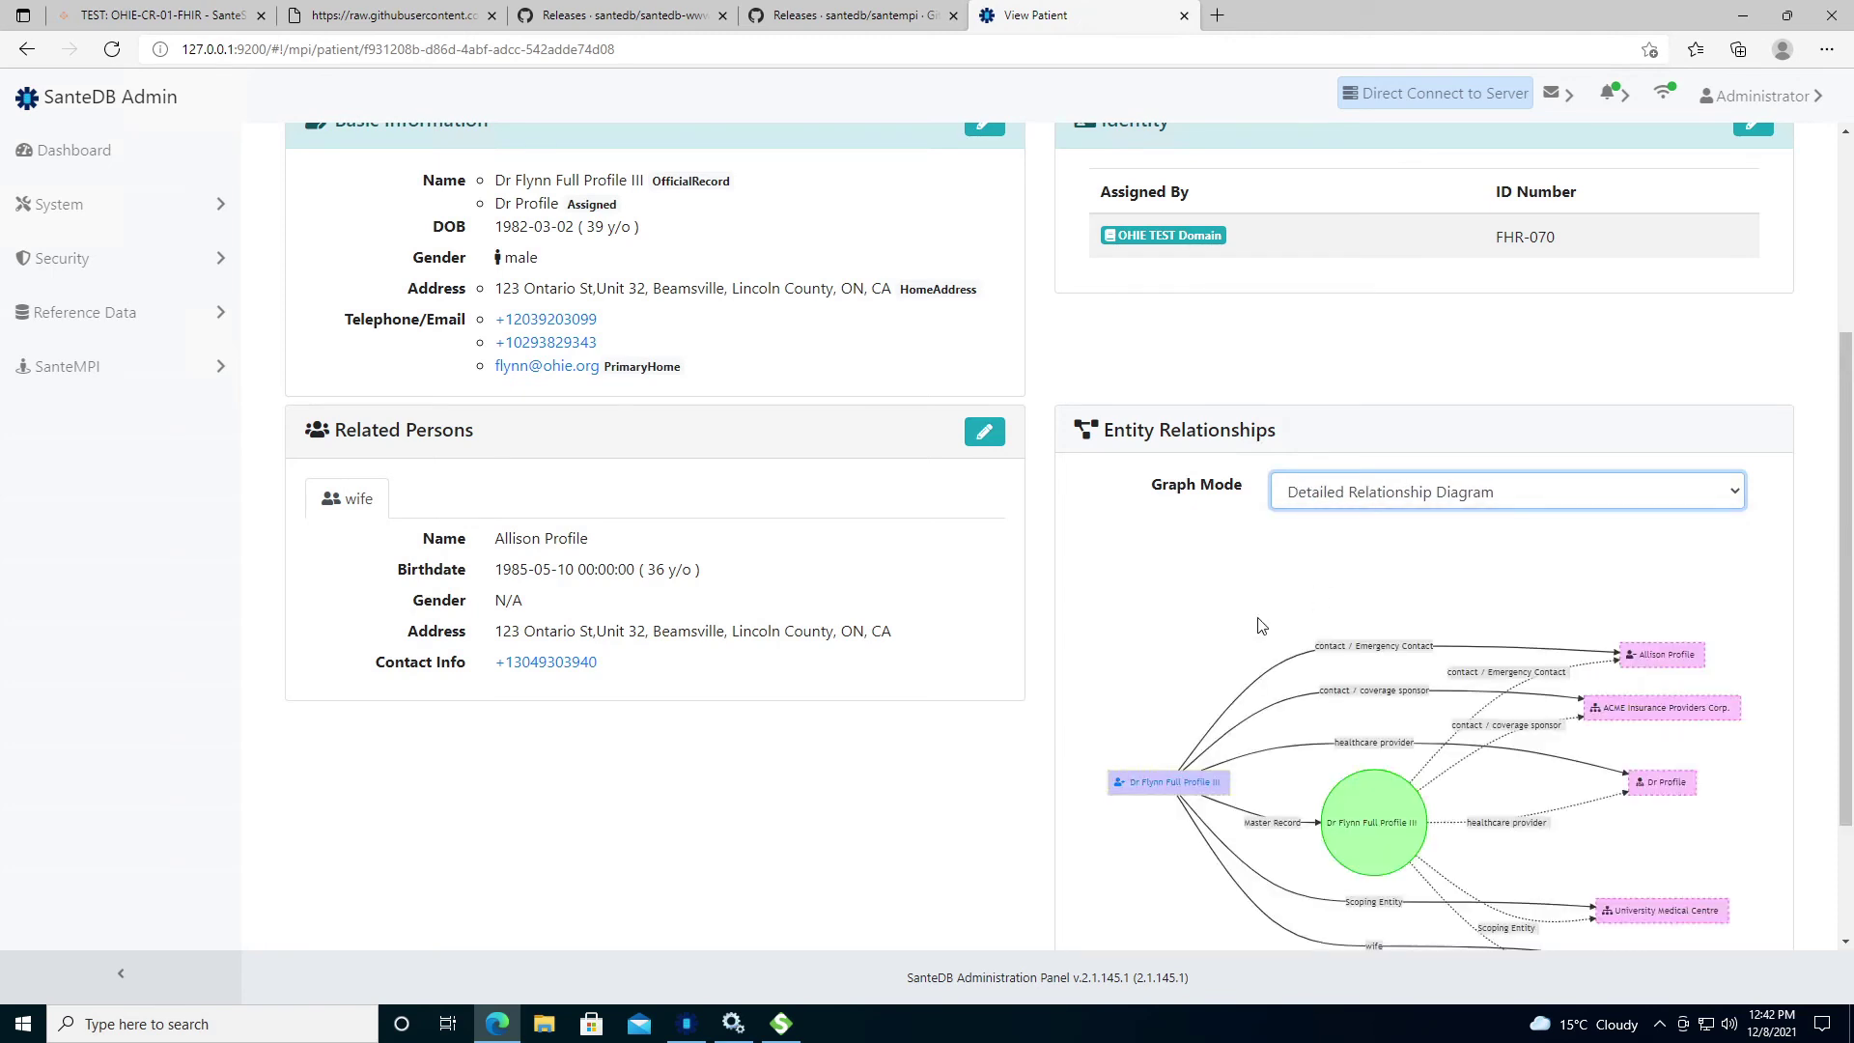